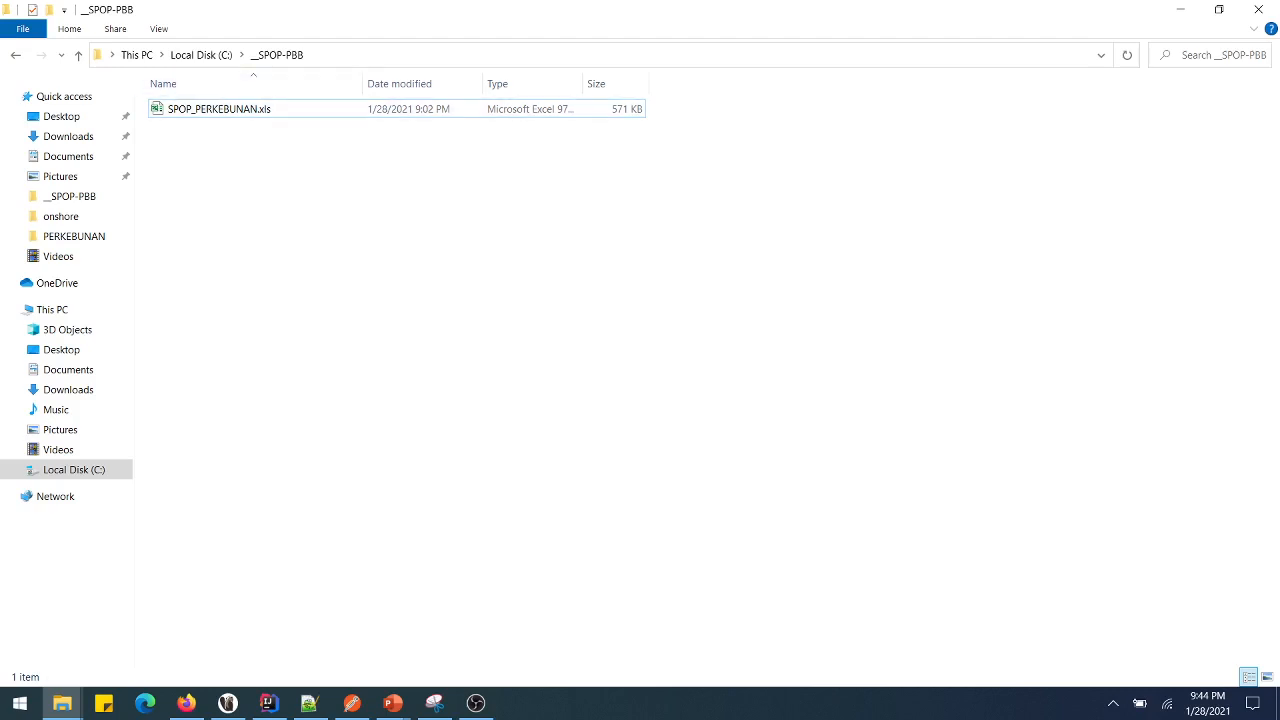
# - Select SPOP_PERKEBUNAN.xls in the C:\__SPOP-PBB folder and open it in Excel
pyautogui.hotkey('alt', 'd')
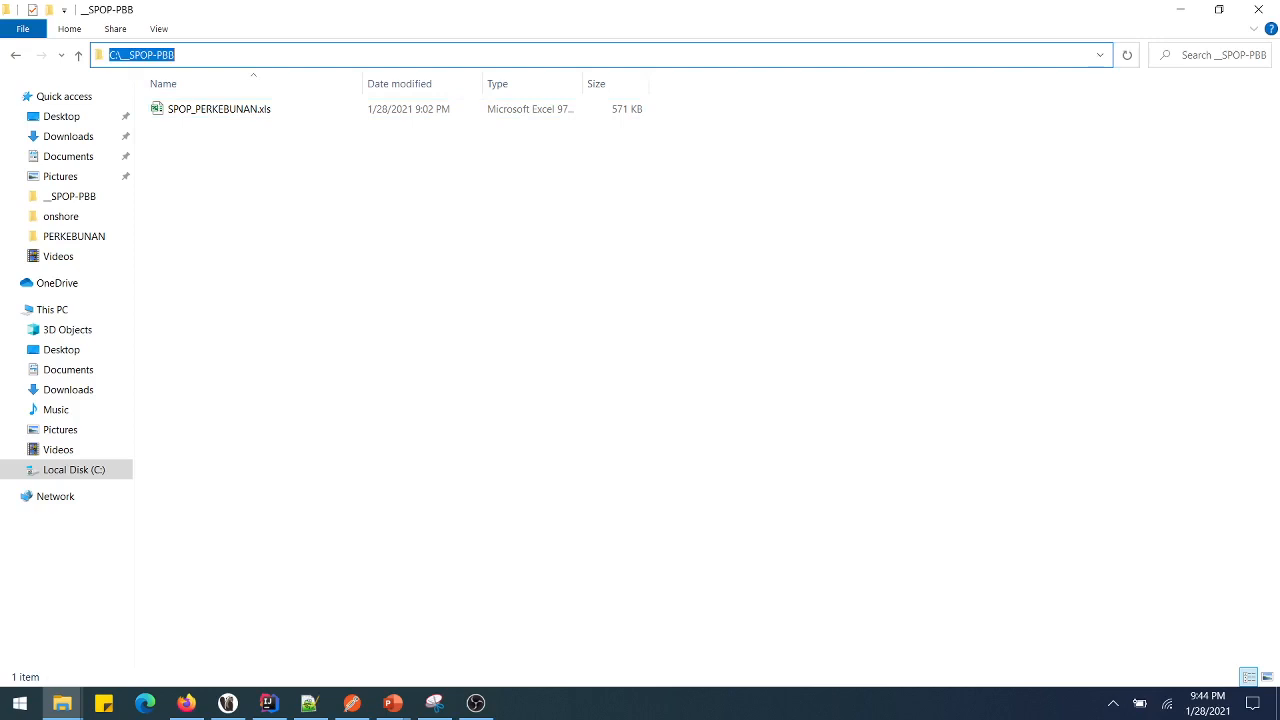
pyautogui.press('Escape')
pyautogui.press('space')
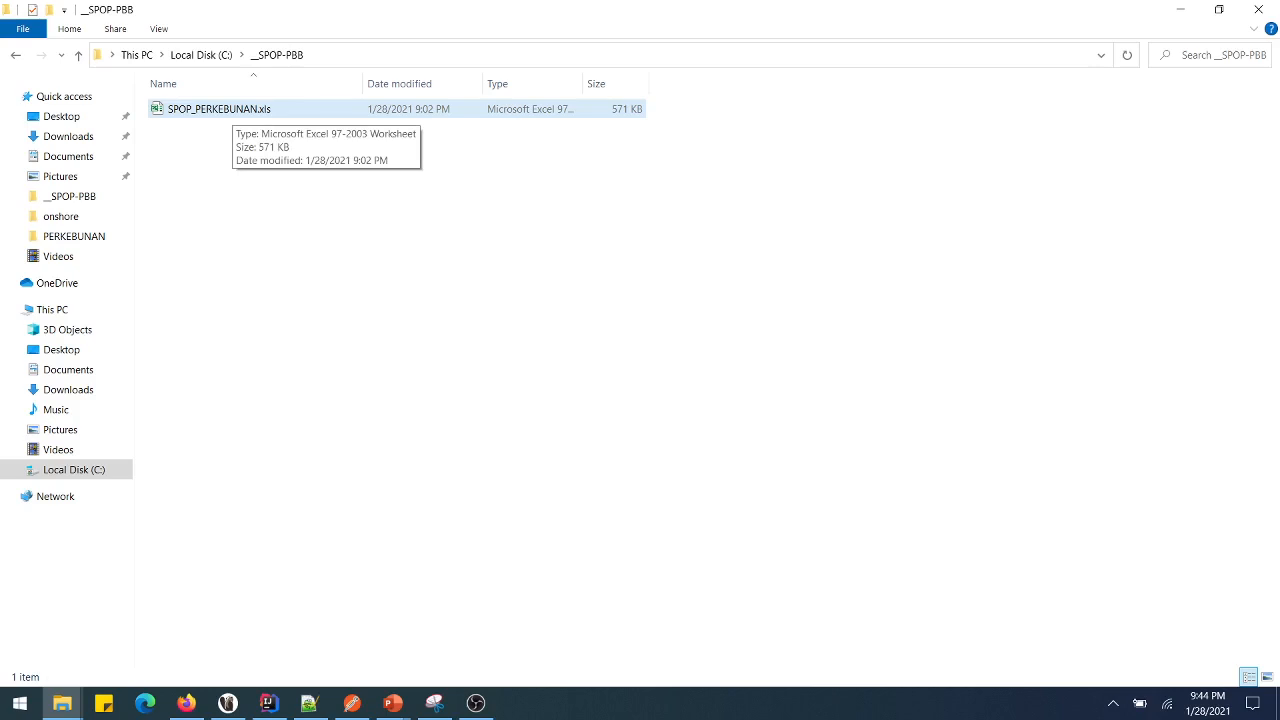
pyautogui.click(220, 109)
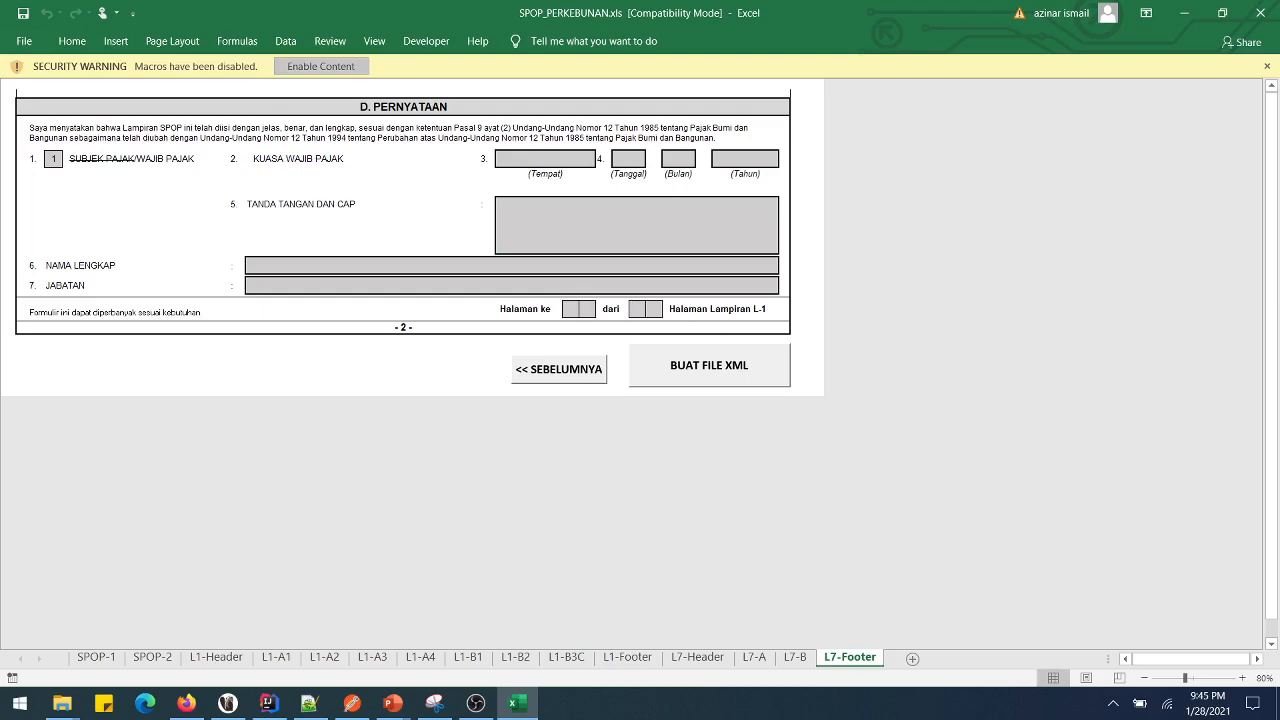
# - Enable the workbook's macros and dismiss the Welcome dialog to reach the SPOP-1 form
pyautogui.click(321, 66)
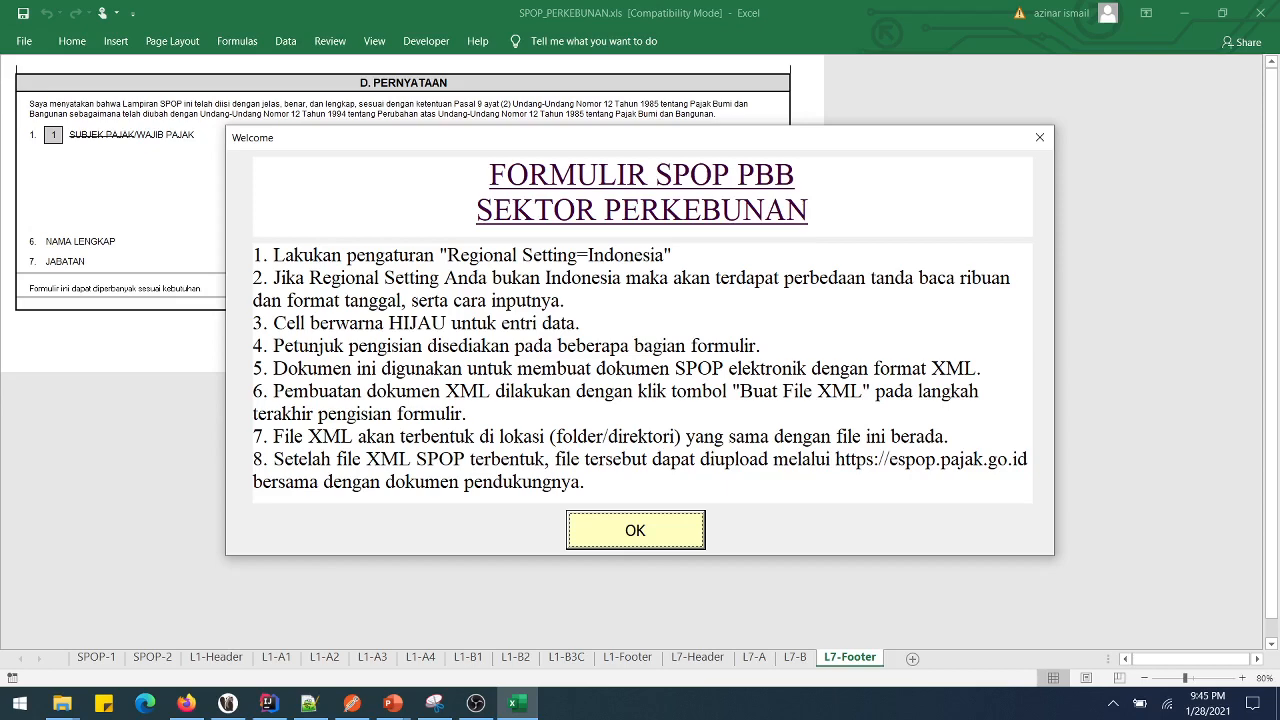
pyautogui.press('Return')
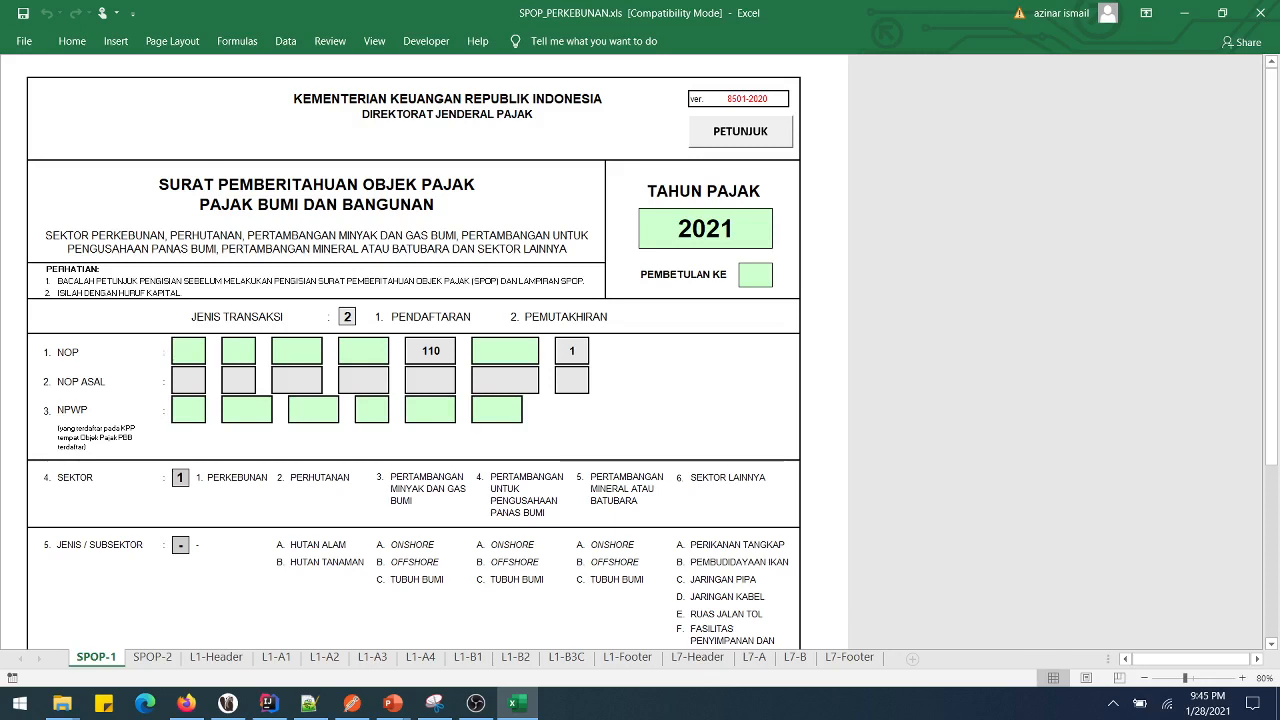
pyautogui.hotkey('ctrl', 'pagedown')
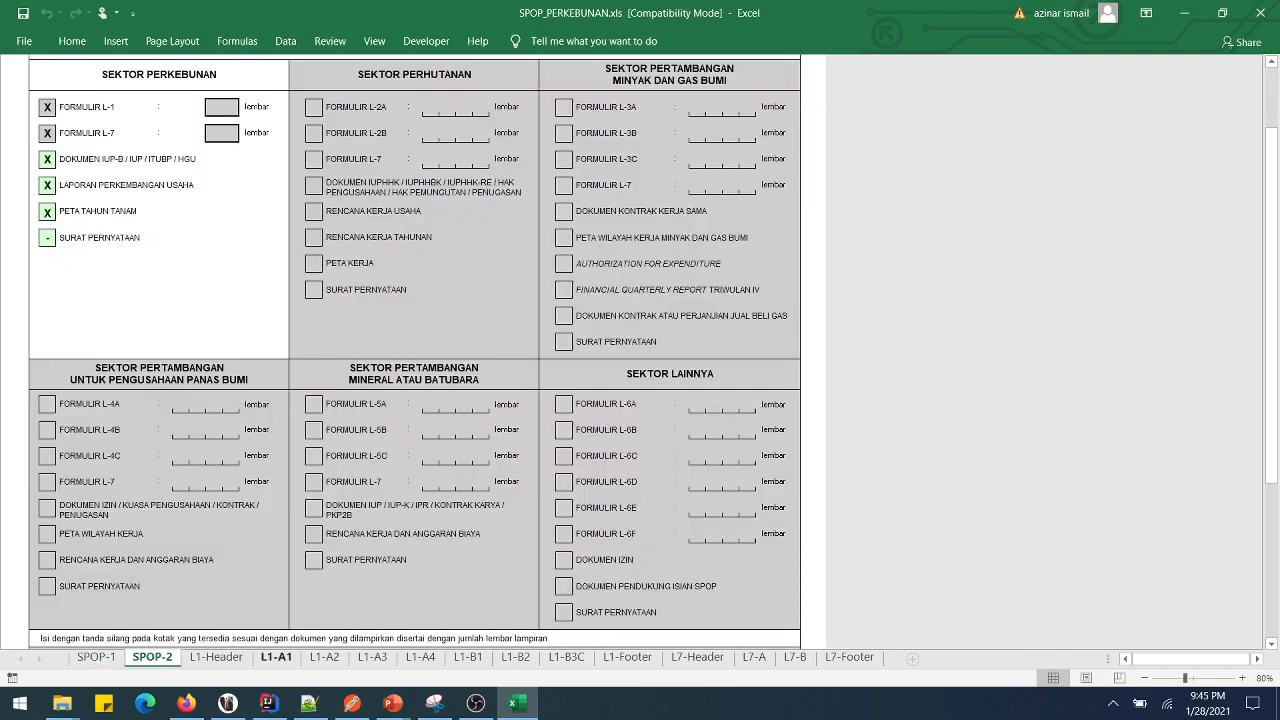
pyautogui.hotkey('ctrl', 'pagedown')
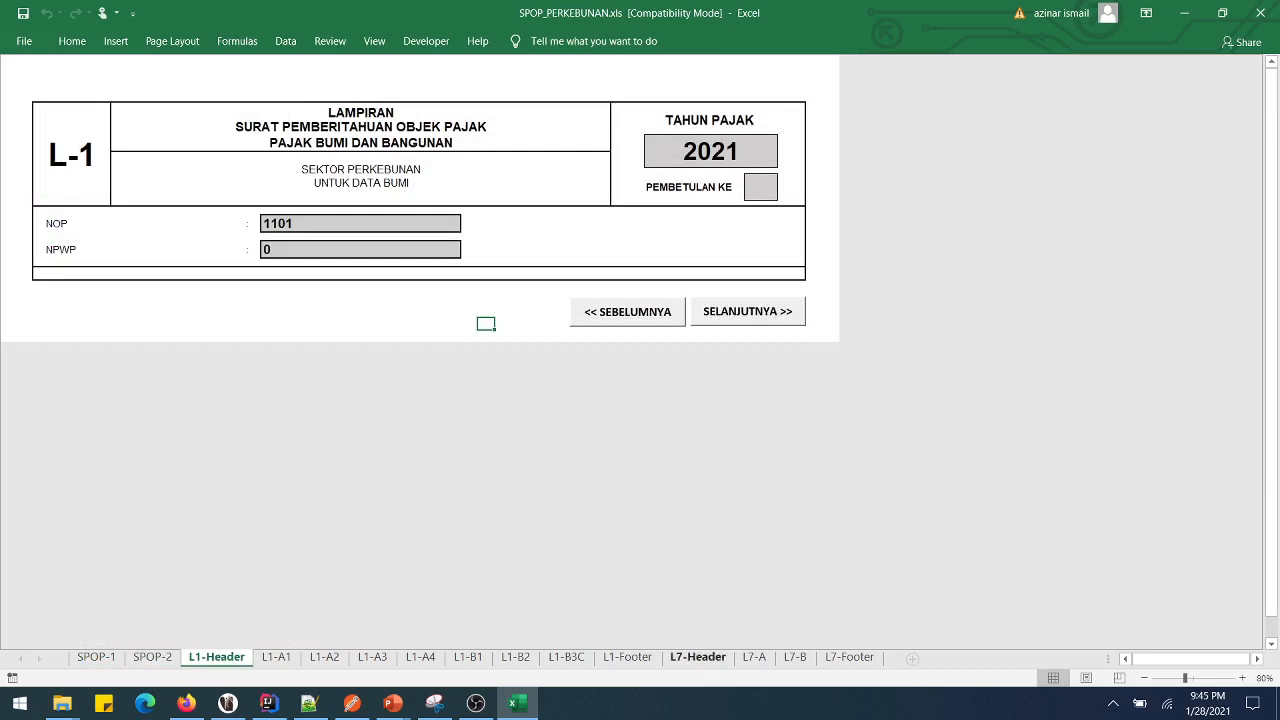
pyautogui.click(698, 657)
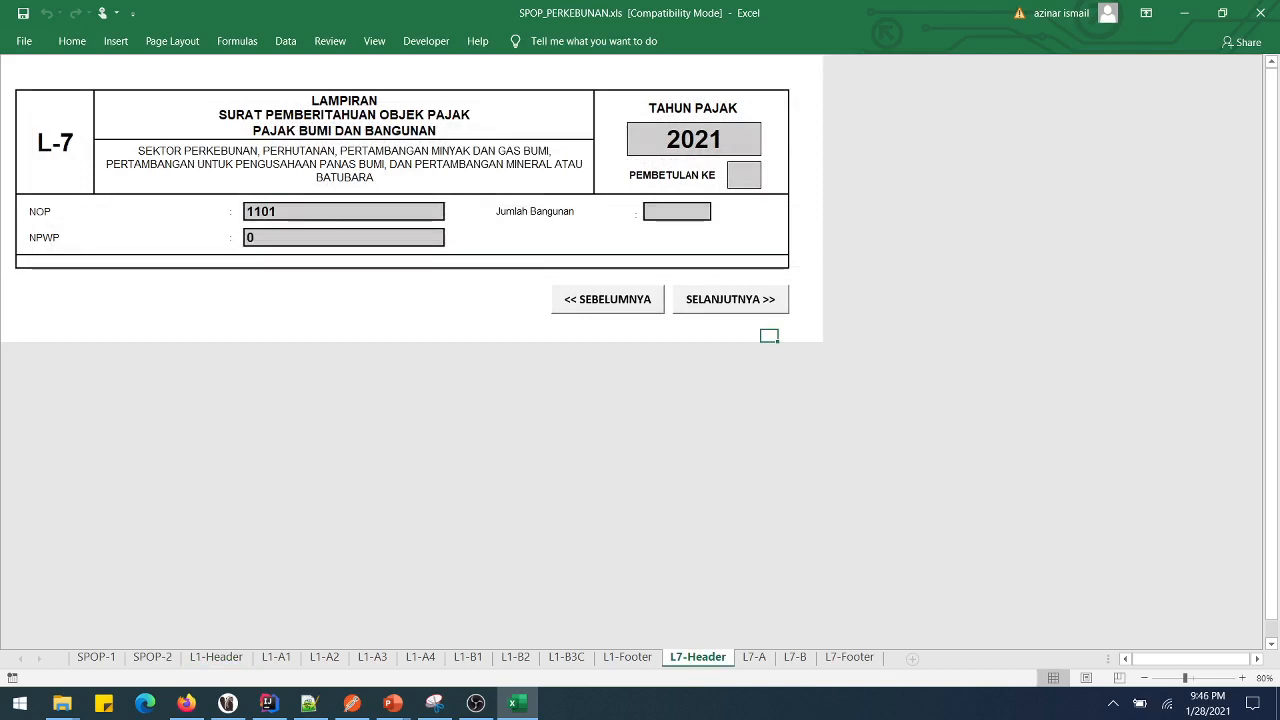
pyautogui.click(96, 657)
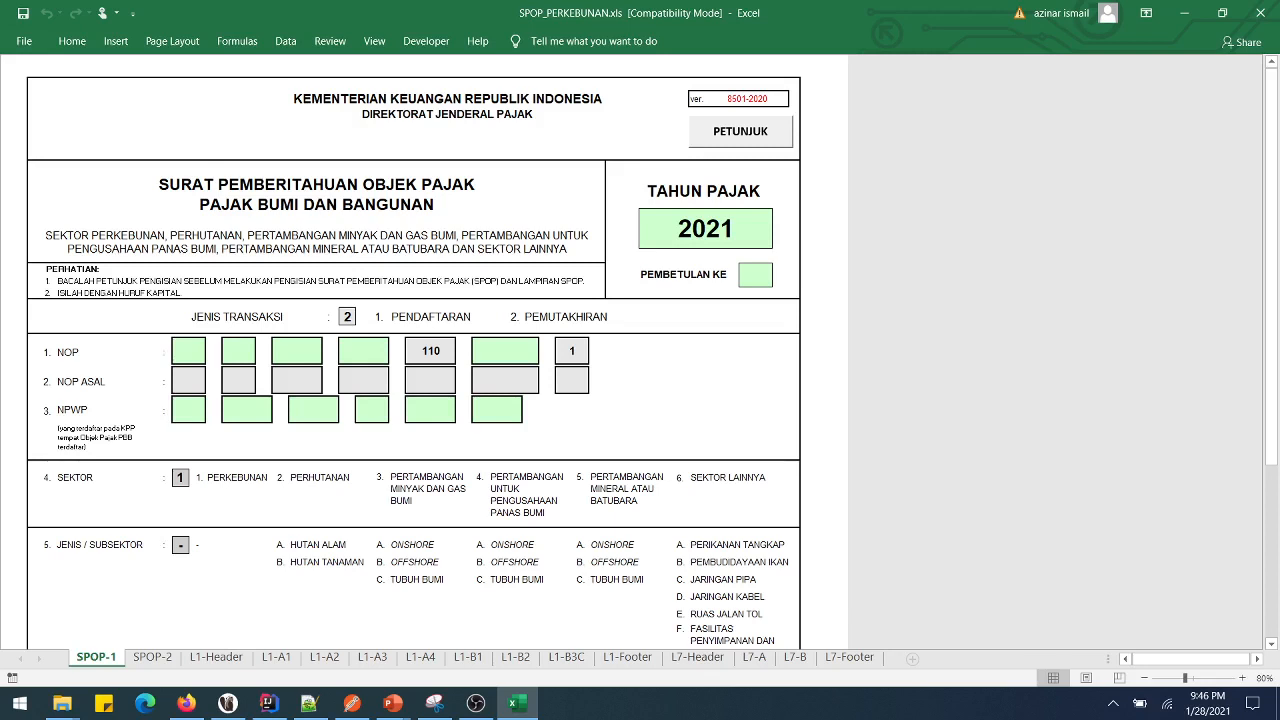
# - Set TAHUN PAJAK to 2021 and PEMBETULAN KE to 0
pyautogui.click(705, 229)
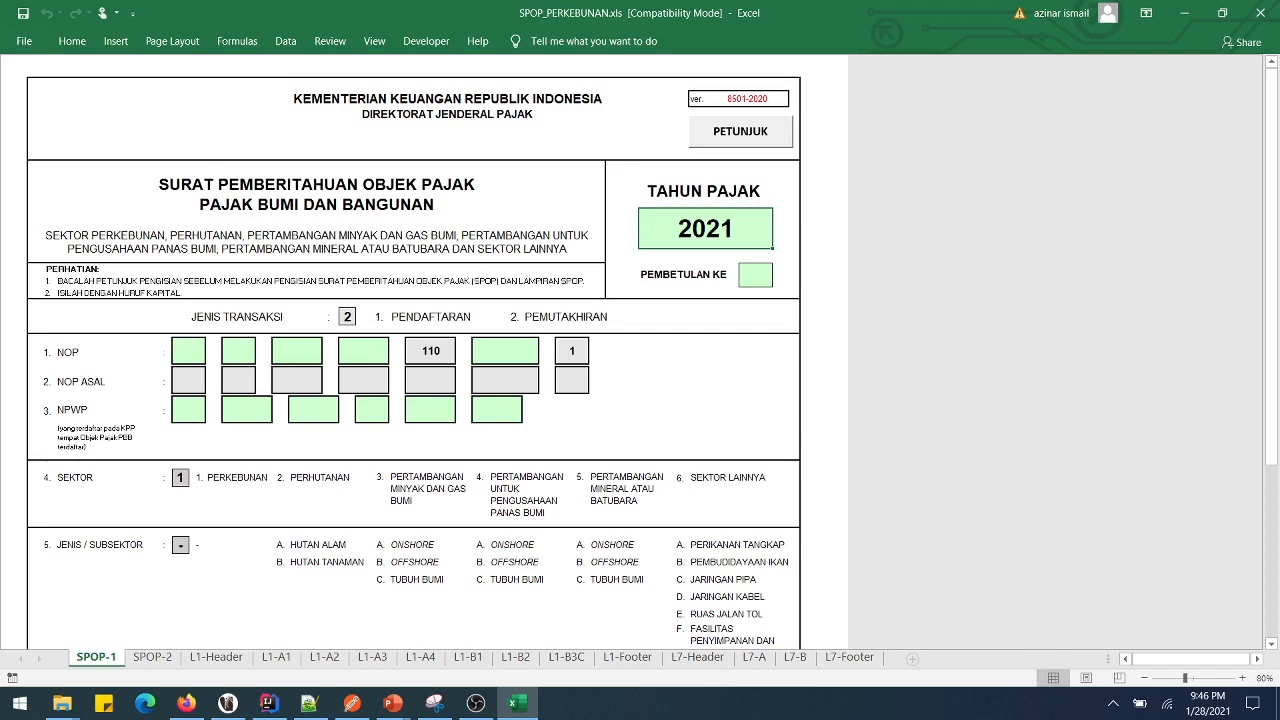
pyautogui.write('2021')
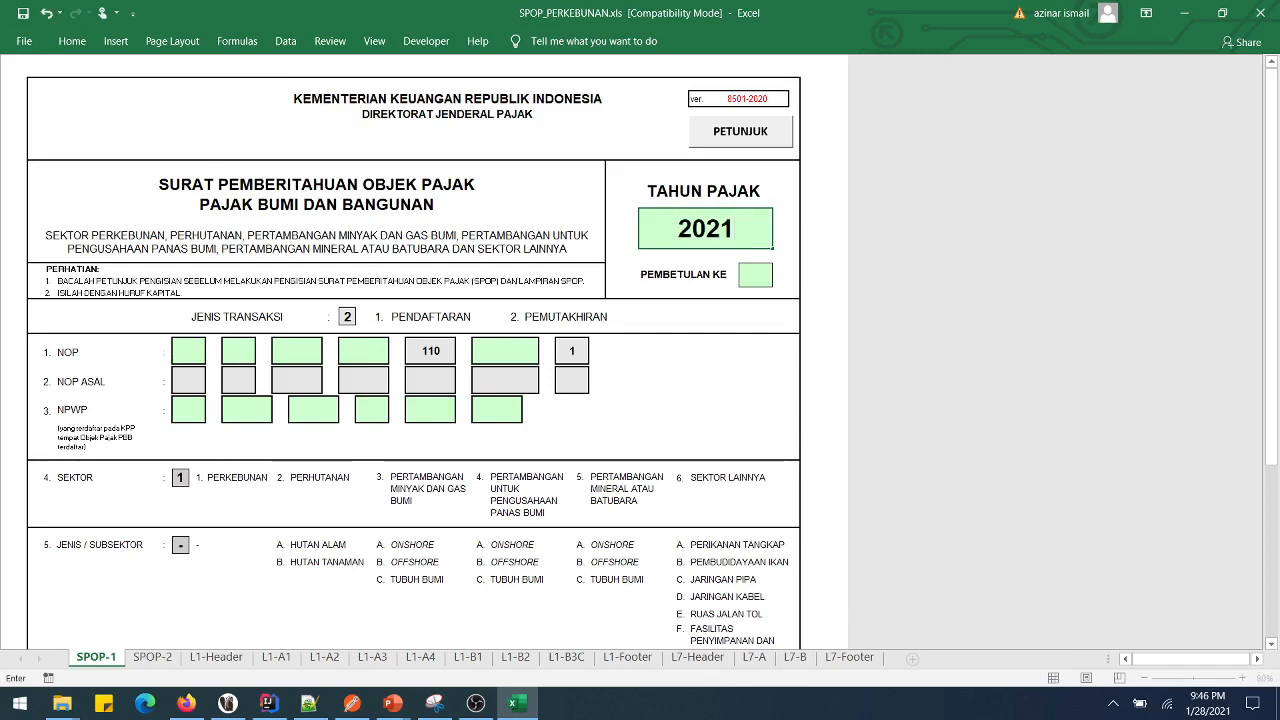
pyautogui.press('Return')
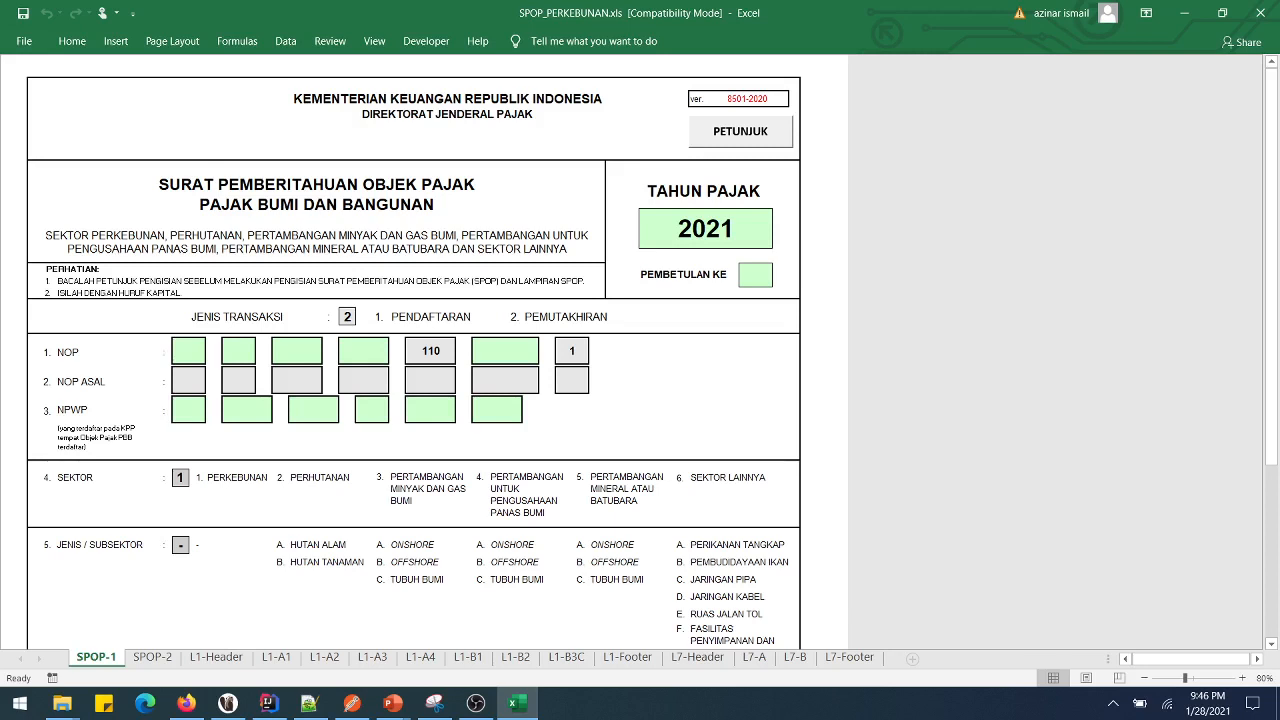
pyautogui.write('0')
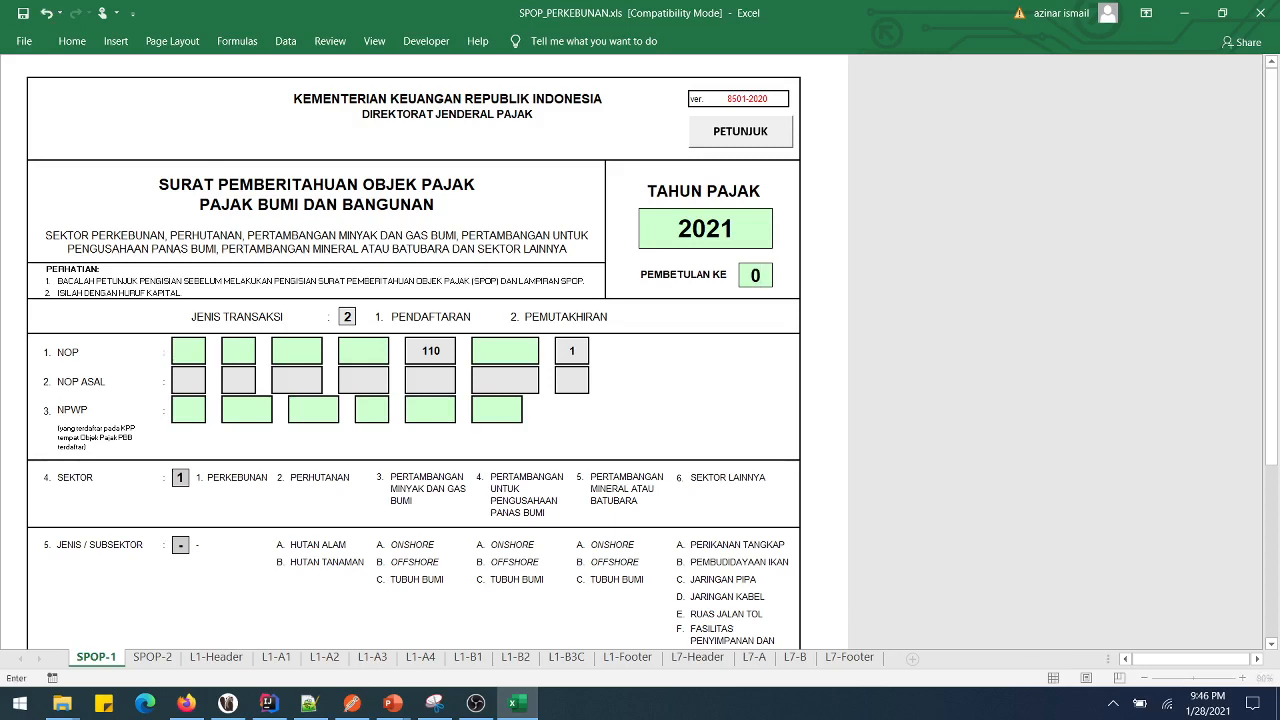
pyautogui.press('Return')
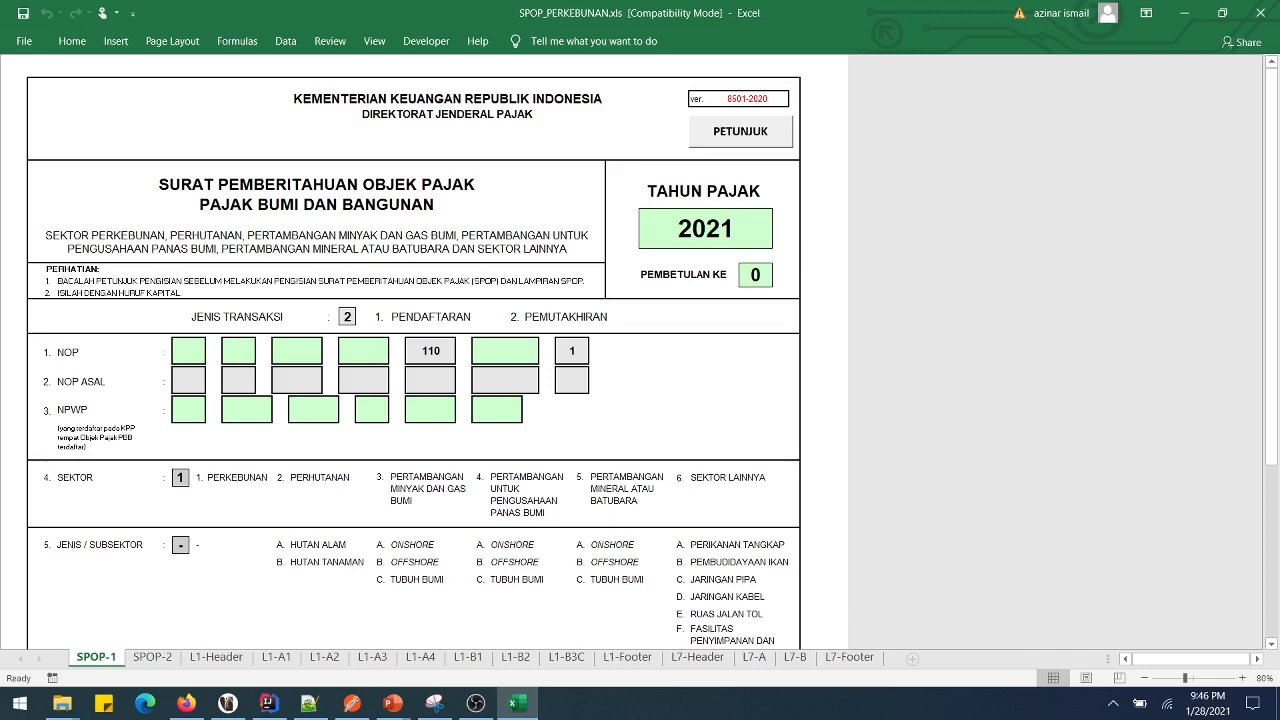
# - Enter the NOP segments 12, 34, 456, 123 and 0001
pyautogui.write('12')
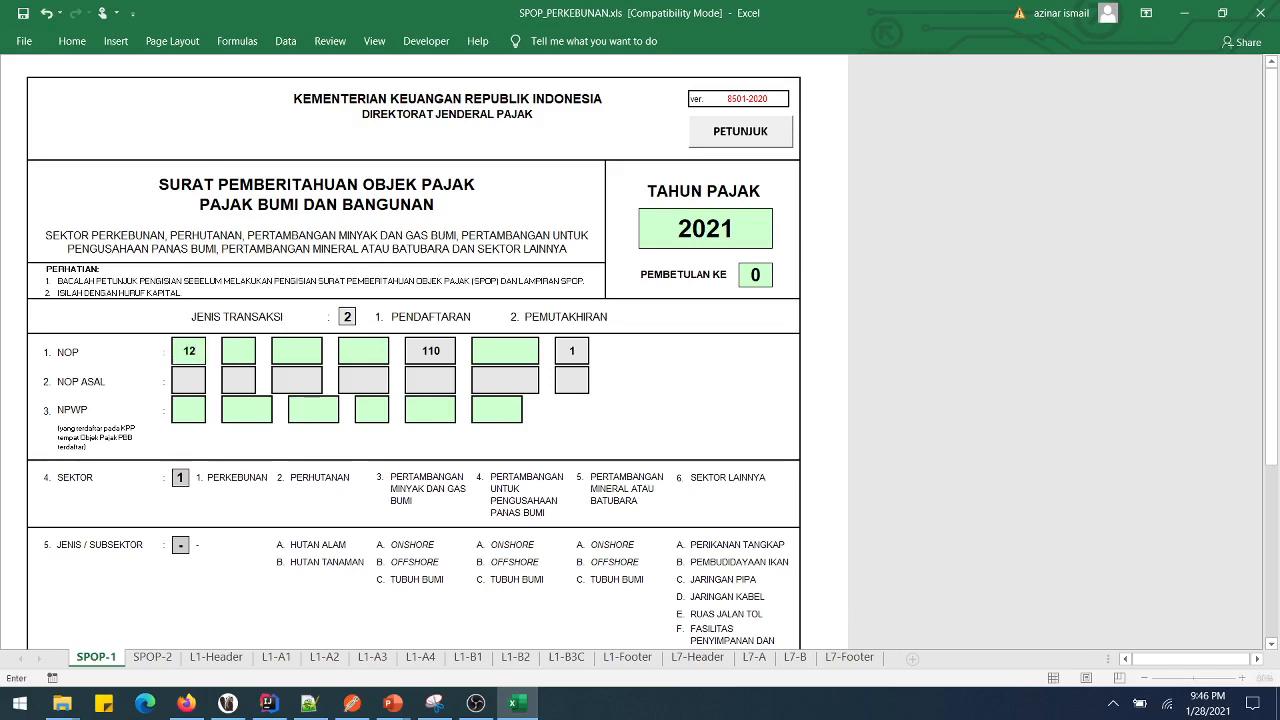
pyautogui.press('Return')
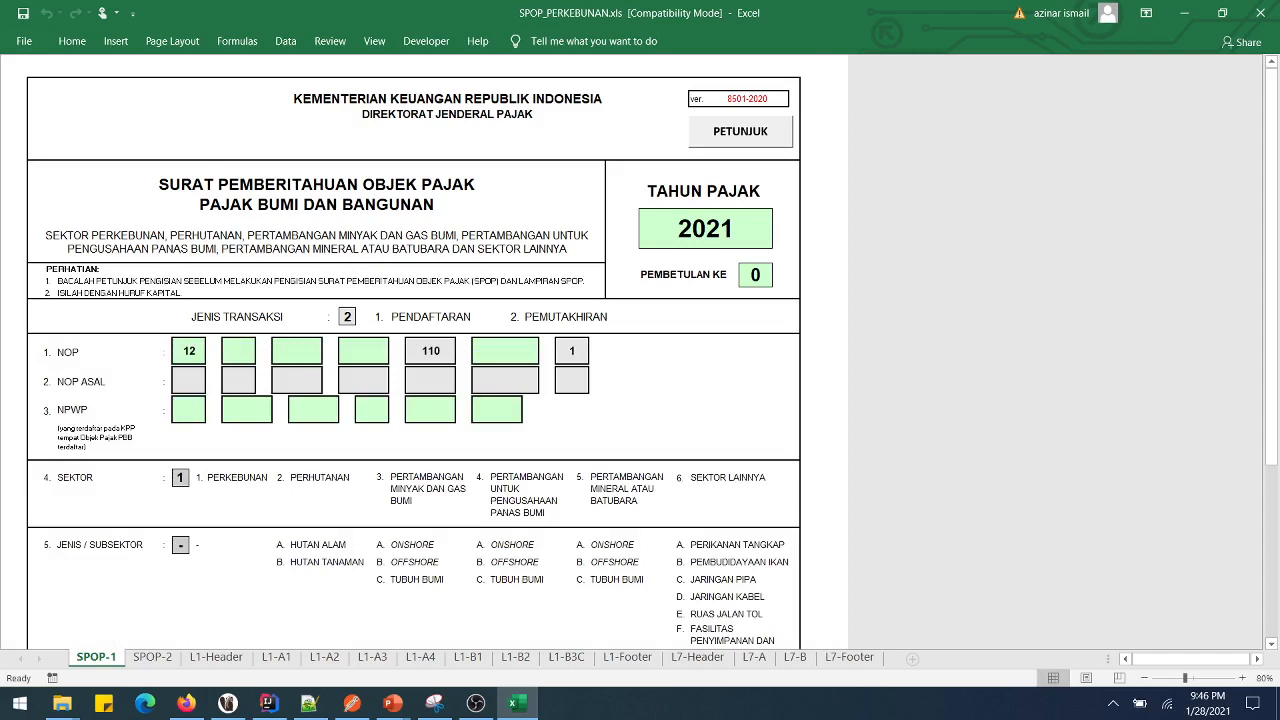
pyautogui.write('34')
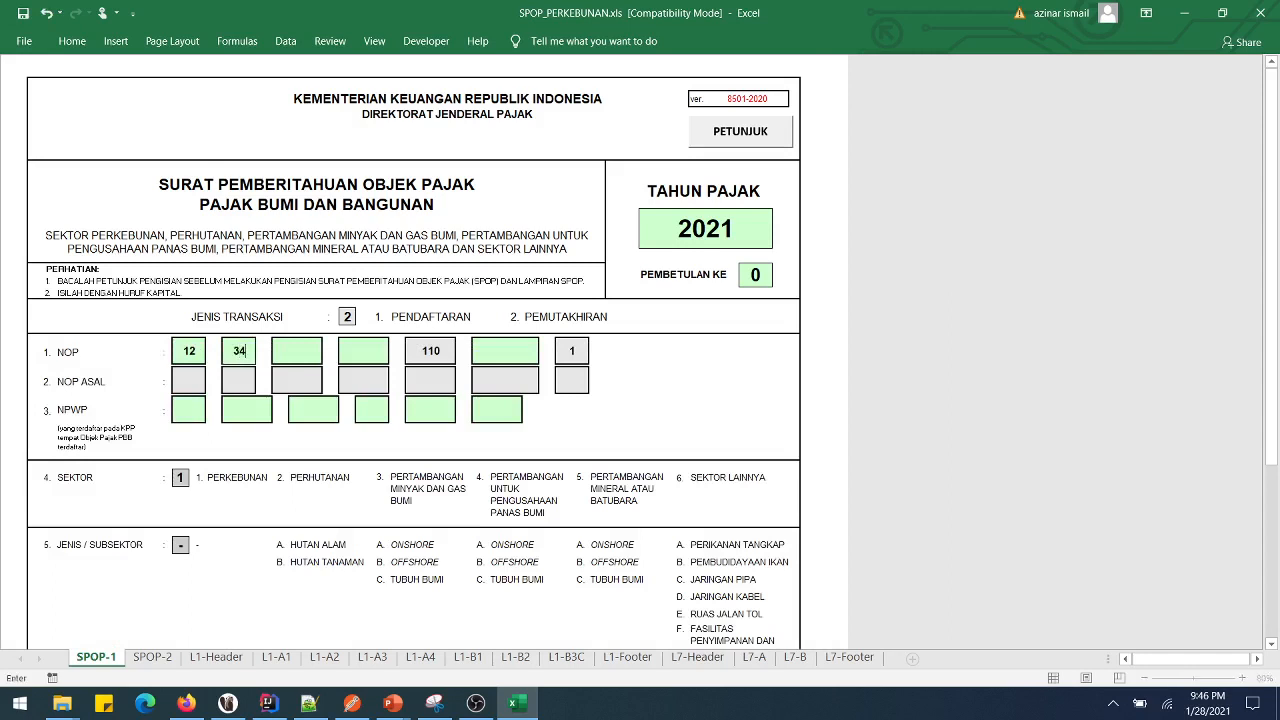
pyautogui.press('Return')
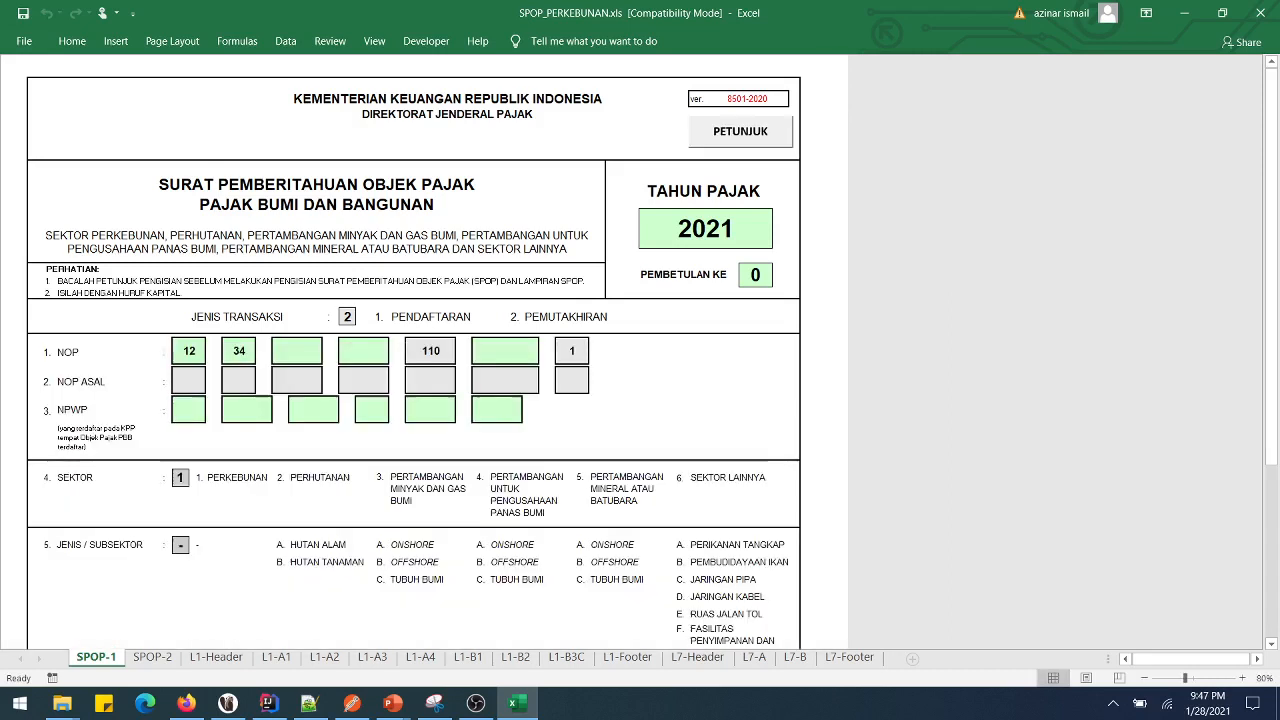
pyautogui.write('405')
pyautogui.press('Return')
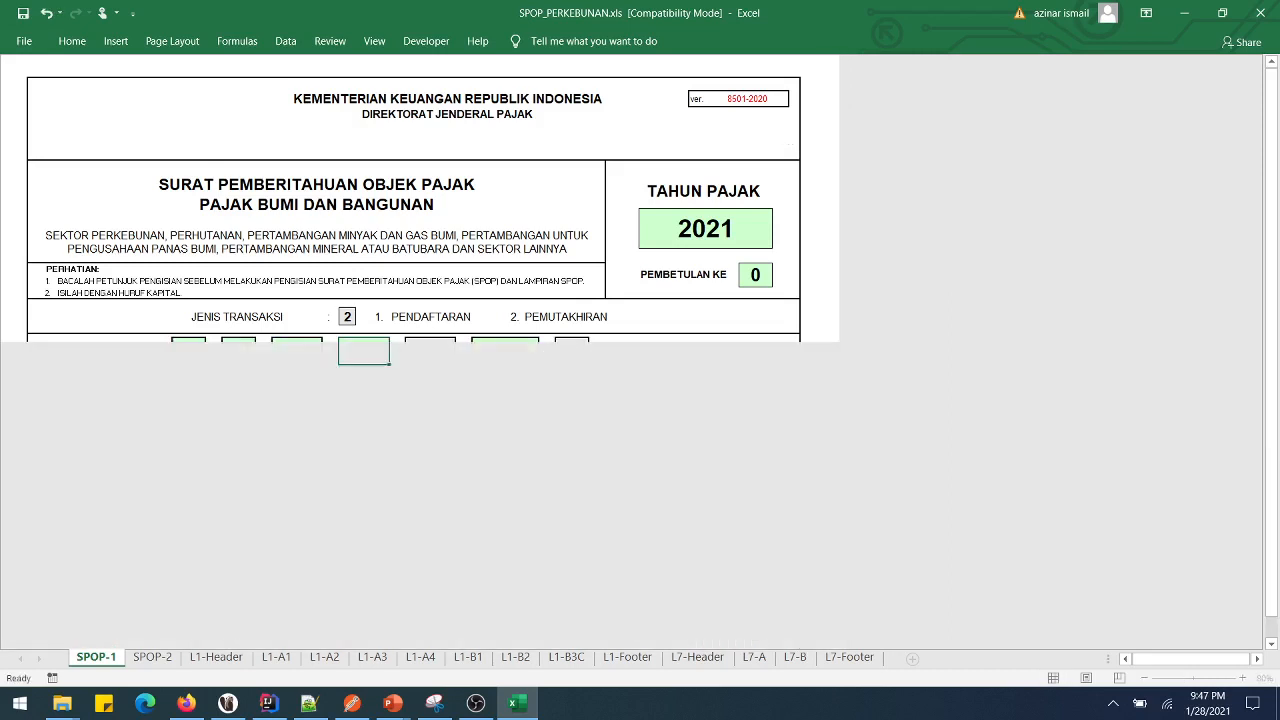
pyautogui.write('132')
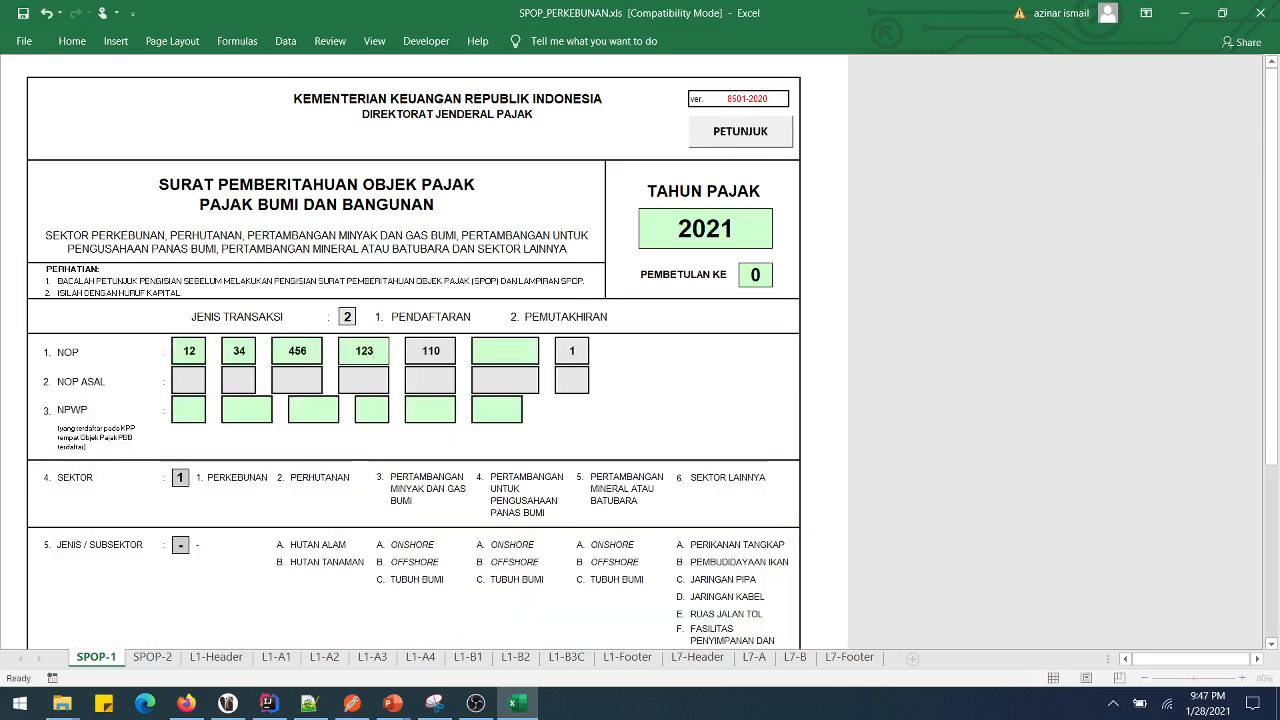
pyautogui.press('Return')
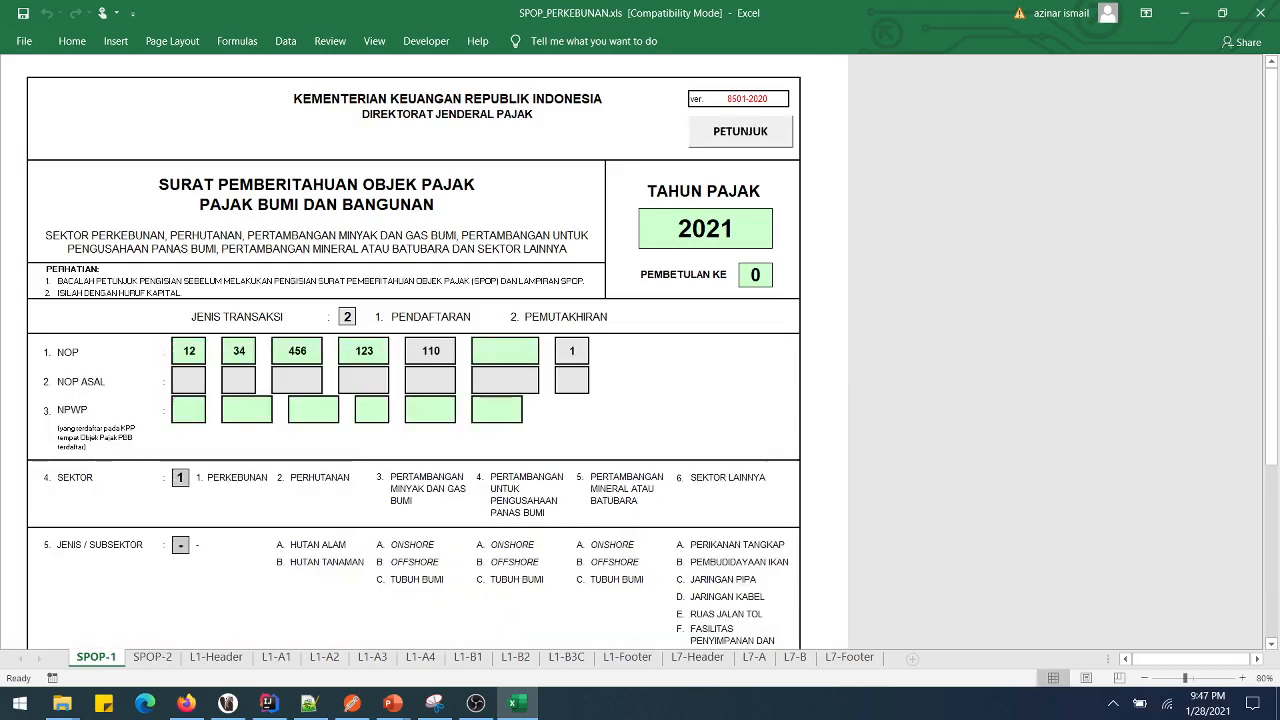
pyautogui.write('0001')
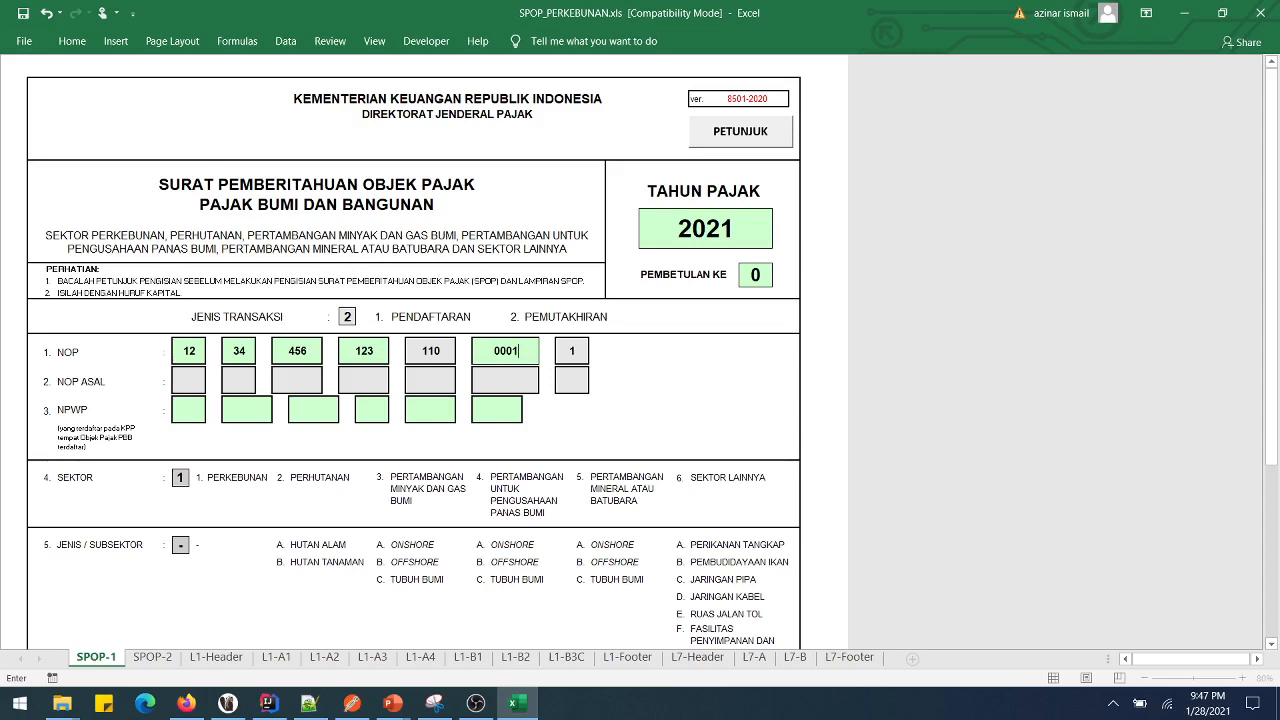
pyautogui.press('Return')
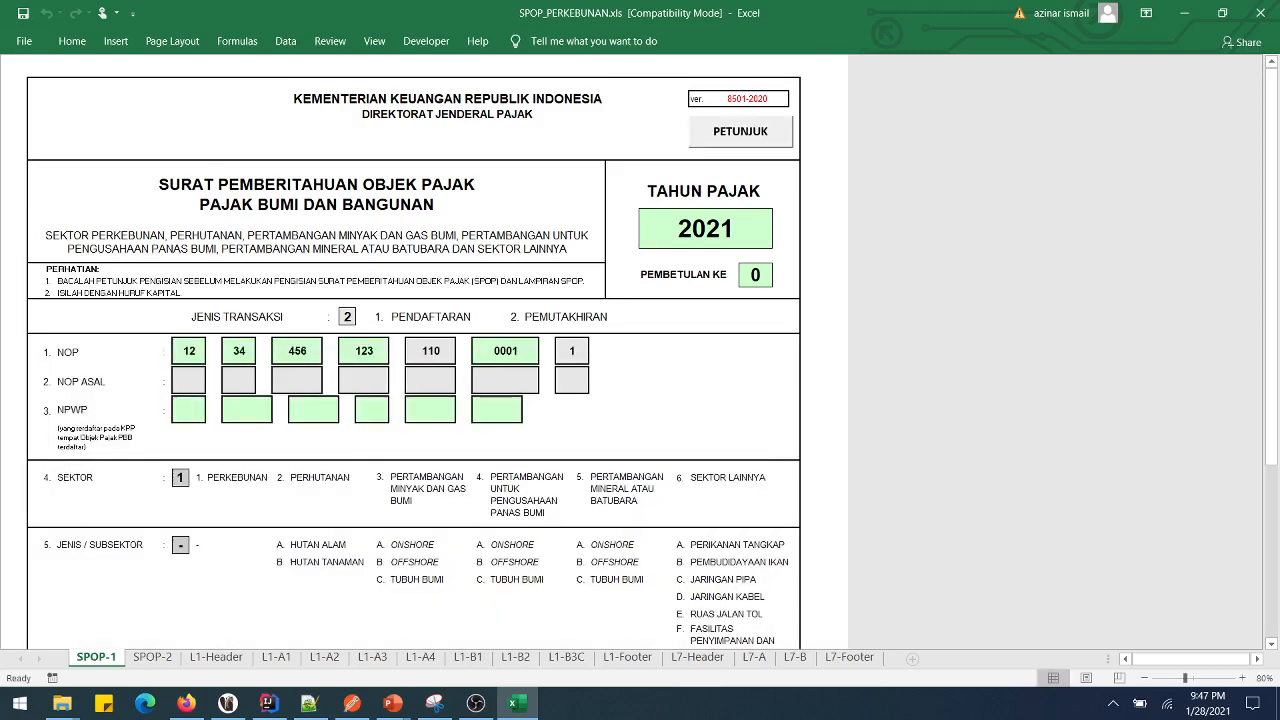
# - Fill the six NPWP cells with the taxpayer's identification number
pyautogui.write('12')
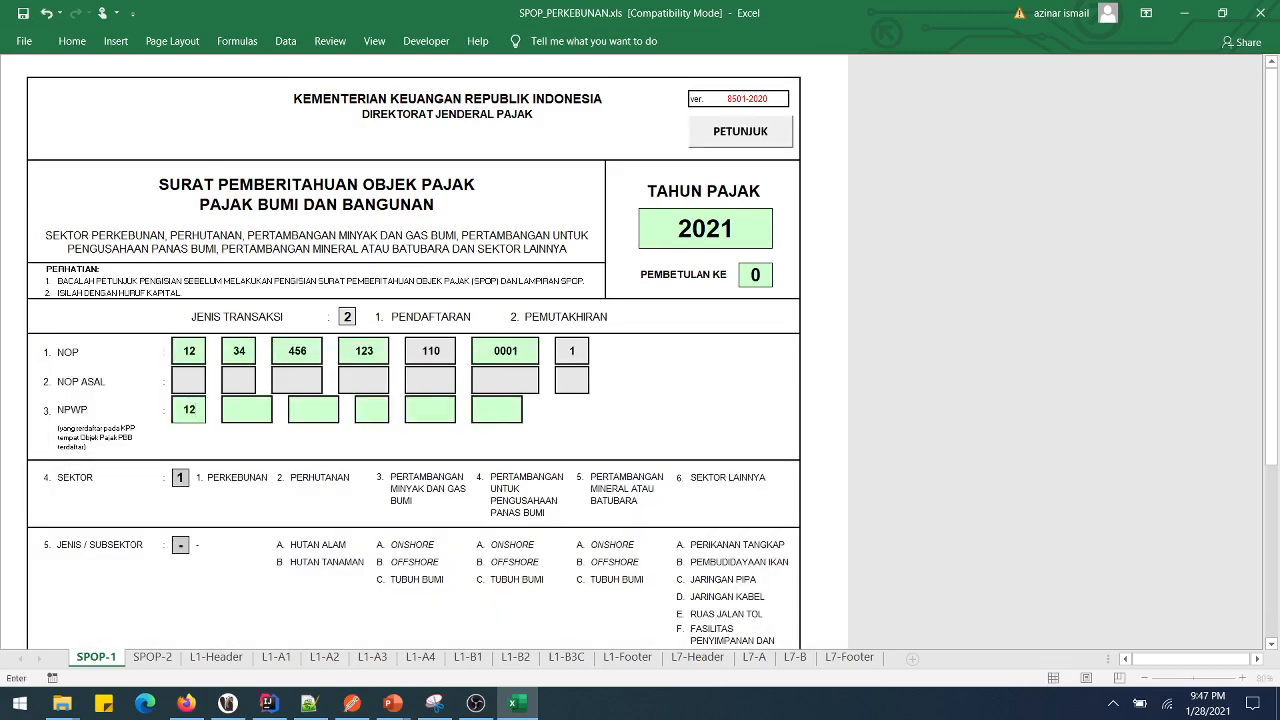
pyautogui.press('Return')
pyautogui.write('345')
pyautogui.press('Return')
pyautogui.write('678')
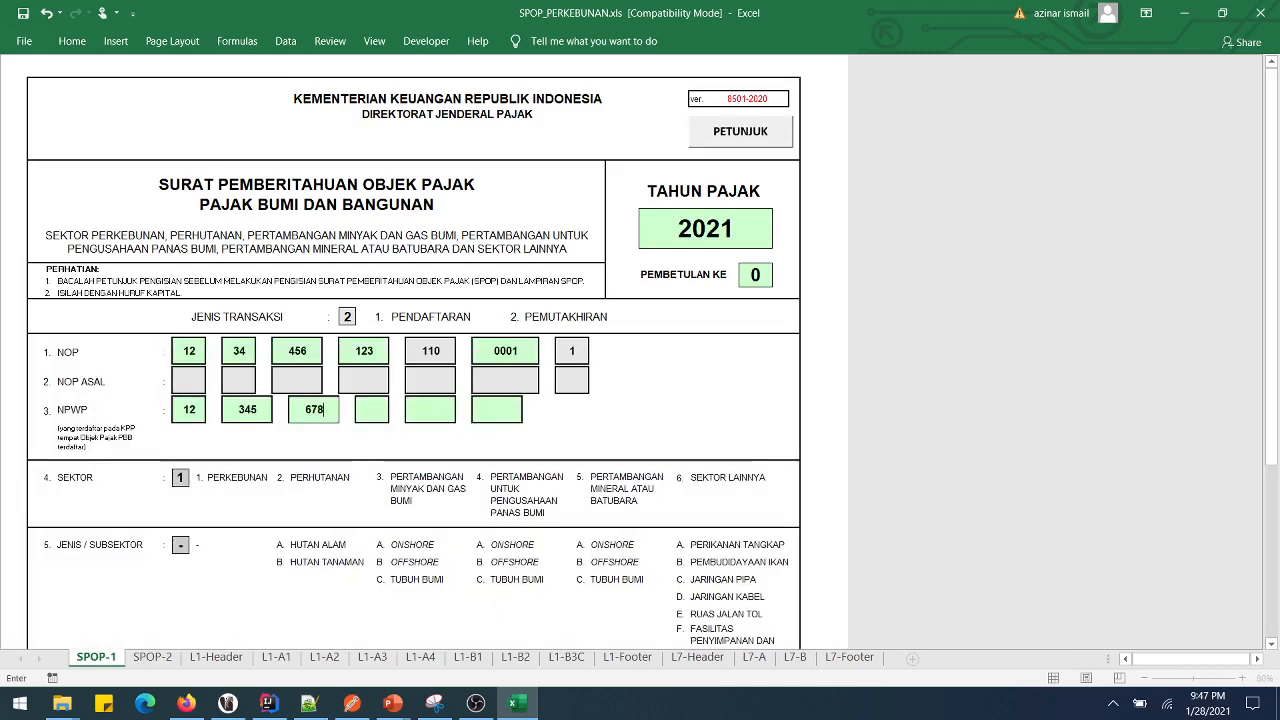
pyautogui.press('Return')
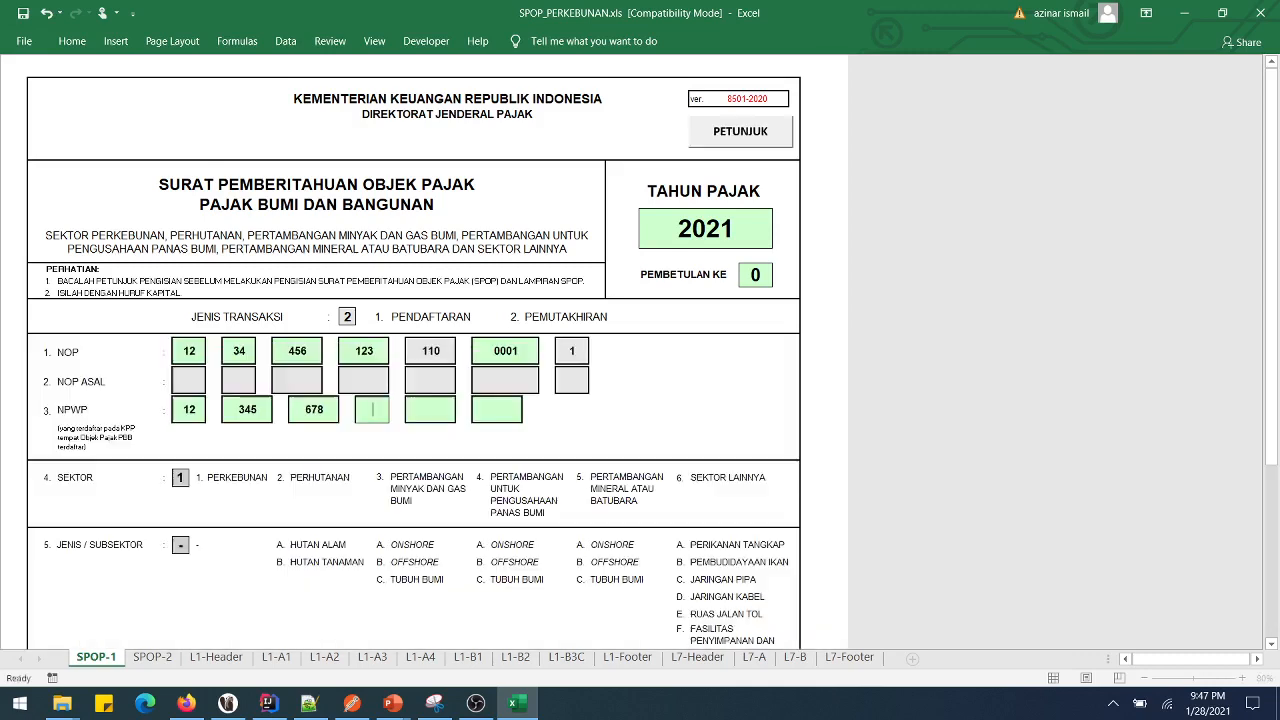
pyautogui.write('001')
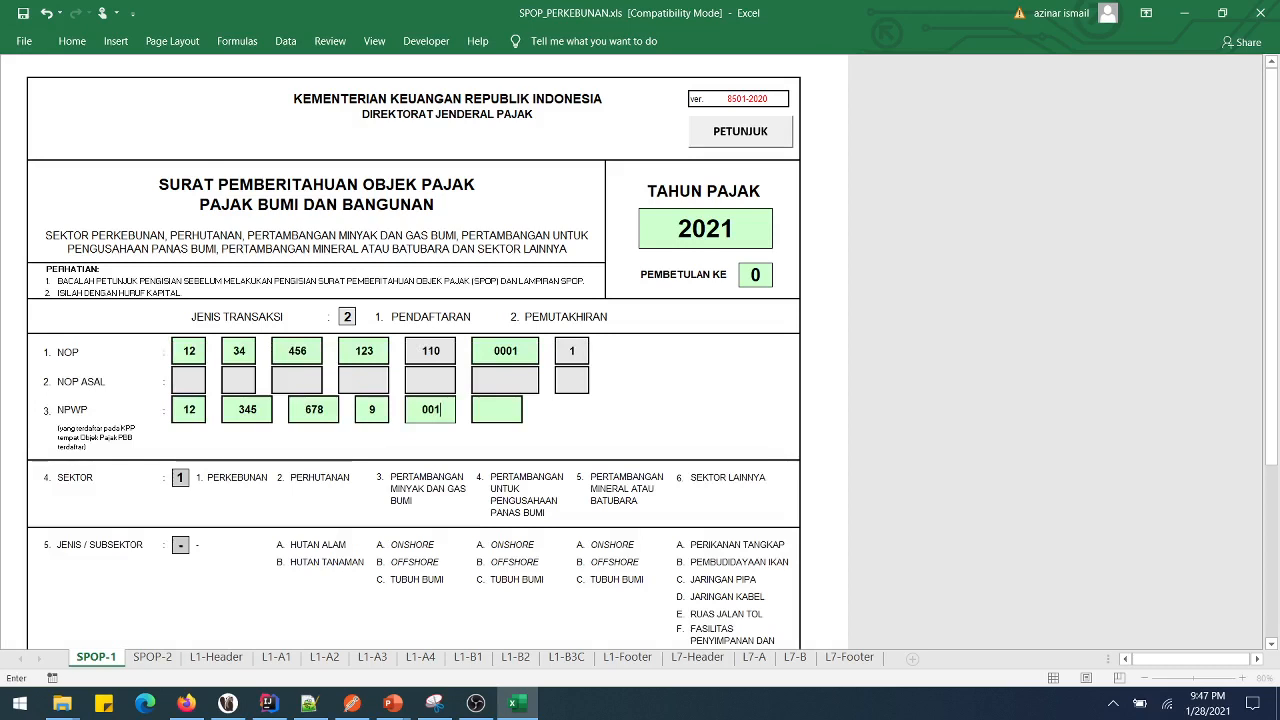
pyautogui.press('Return')
pyautogui.write('00')
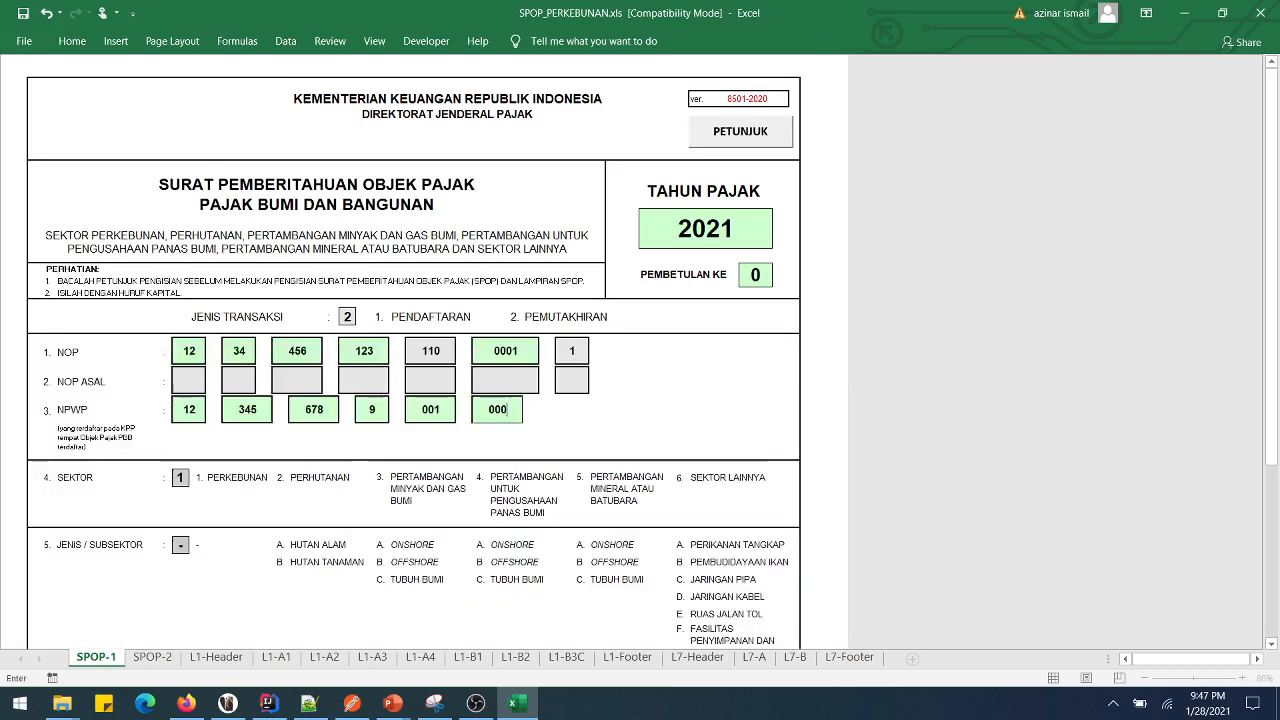
pyautogui.write('1')
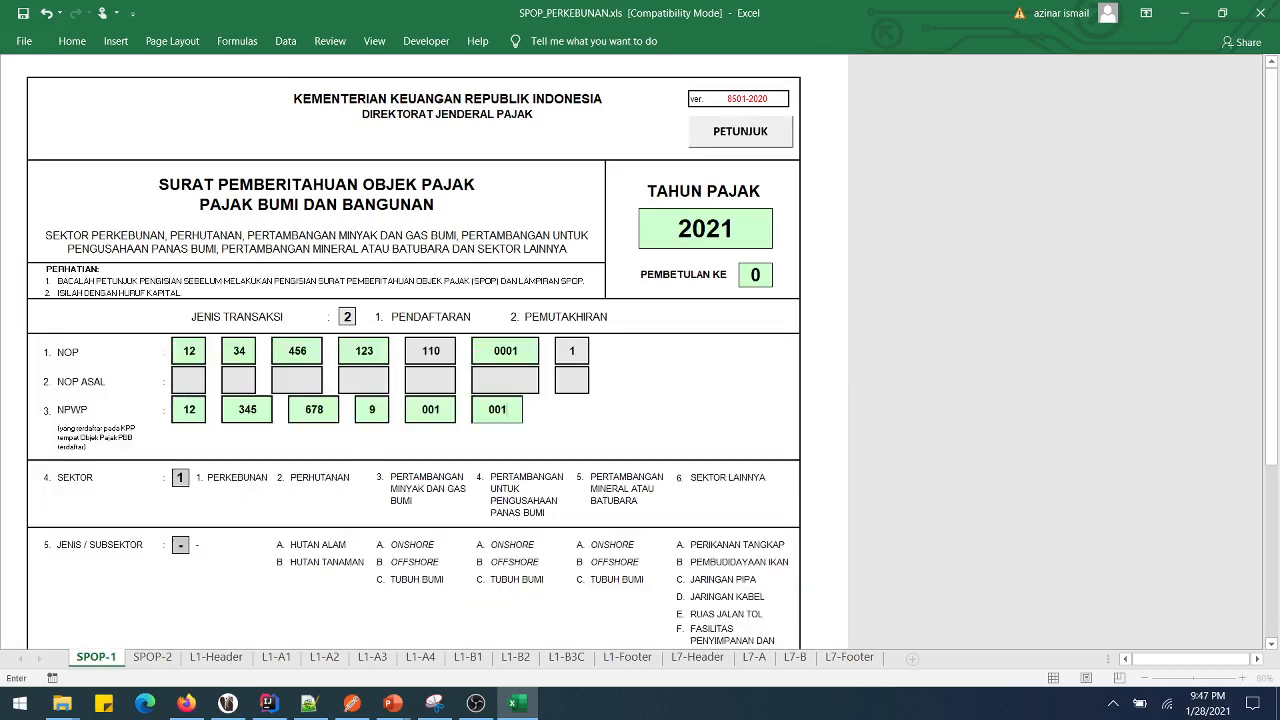
pyautogui.press('Return')
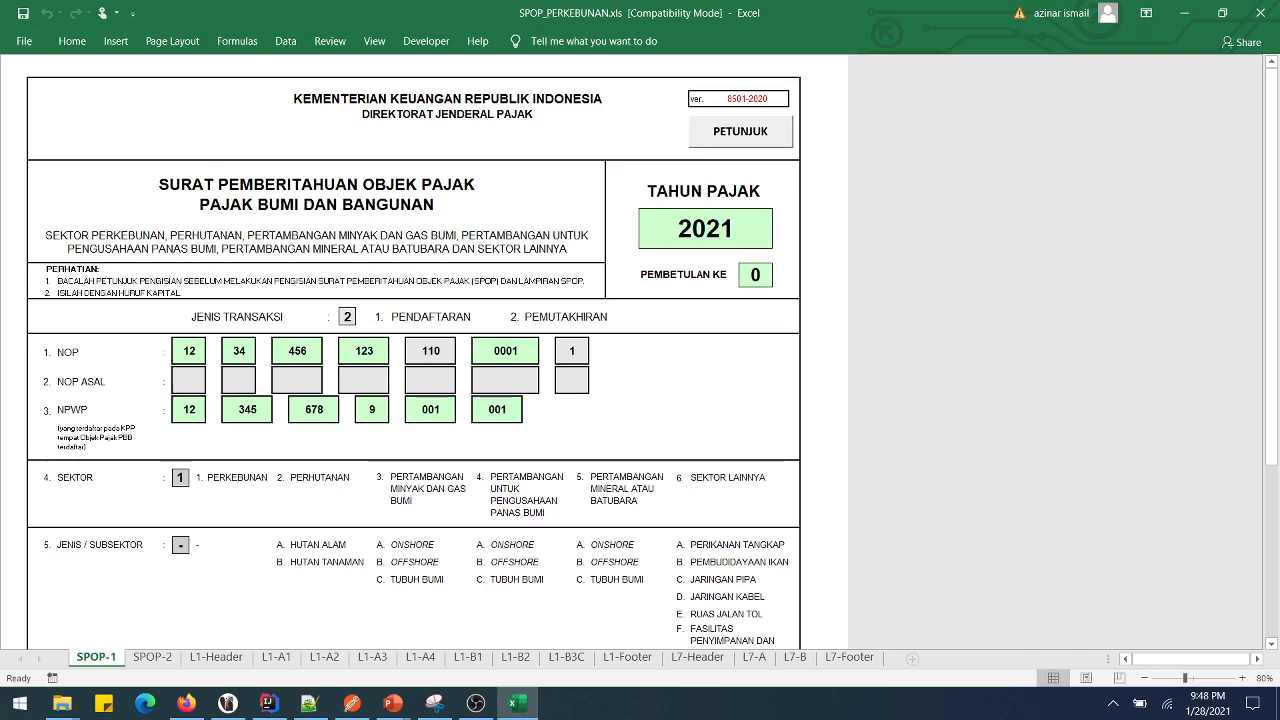
# - Enter KEBUN ABC in section A's NAMA field
pyautogui.scroll(-10, 414, 350)
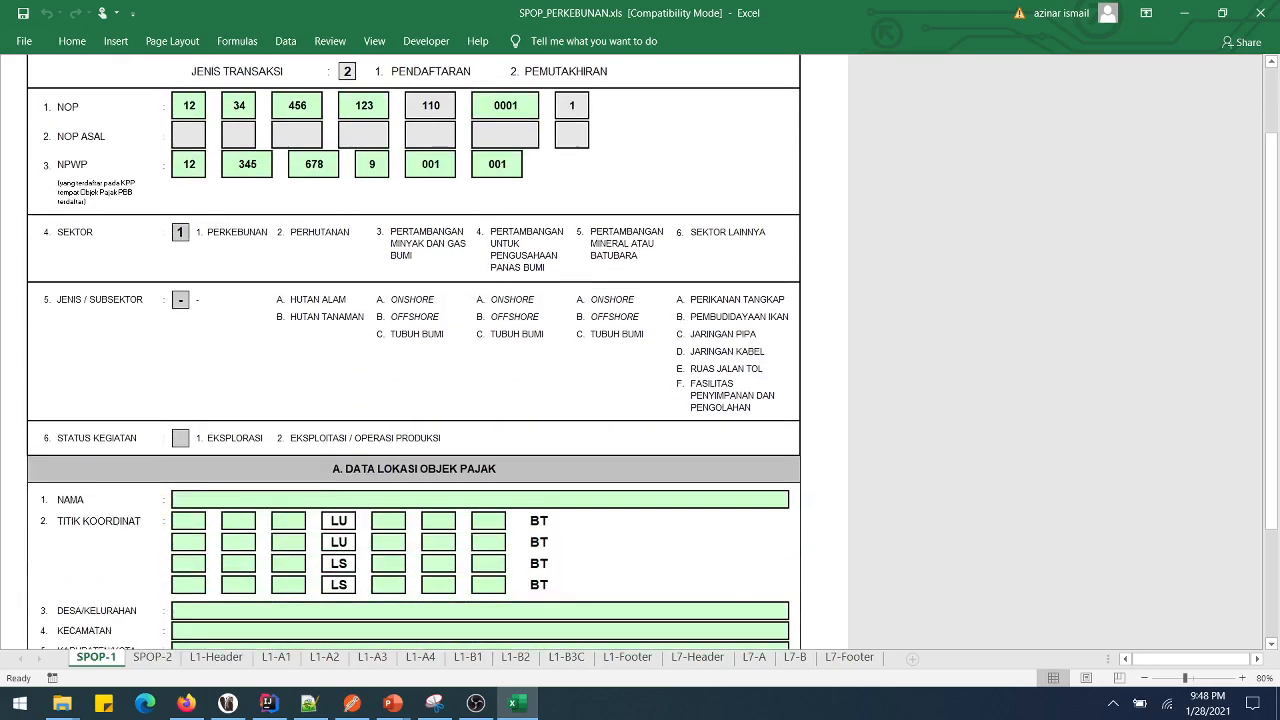
pyautogui.scroll(-1, 414, 350)
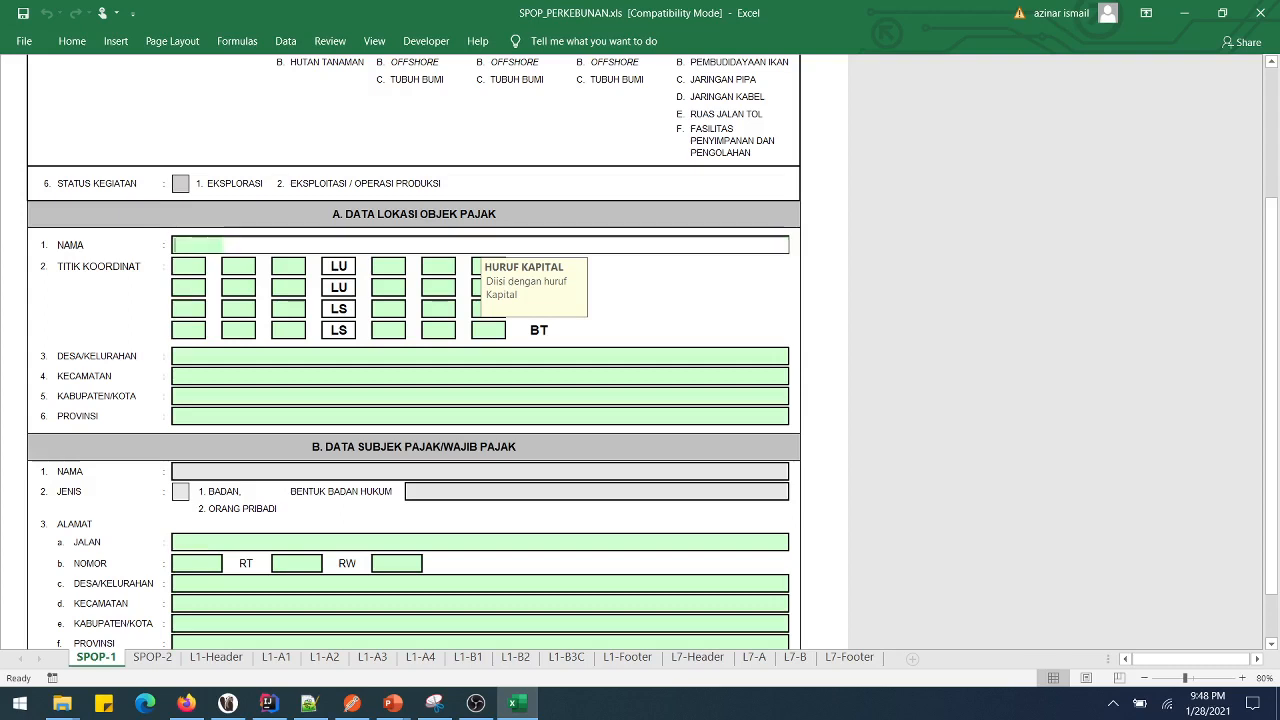
pyautogui.write('KEBUN ABC')
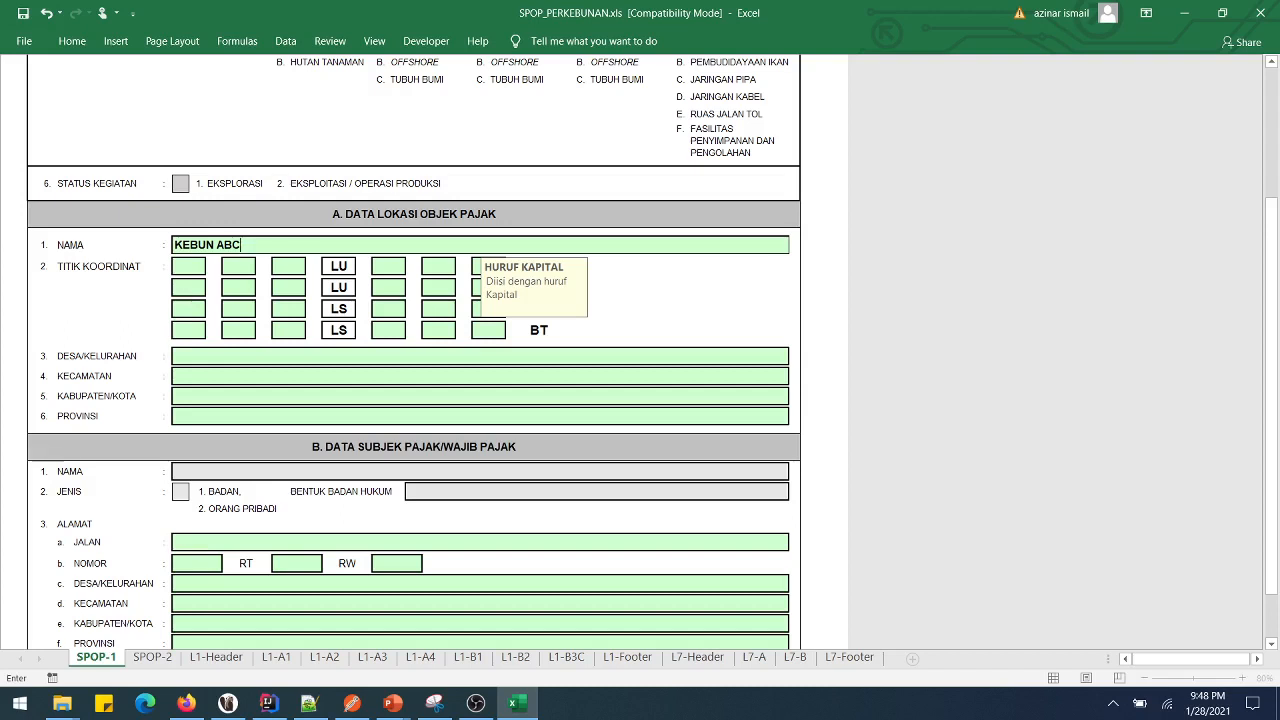
pyautogui.press('Return')
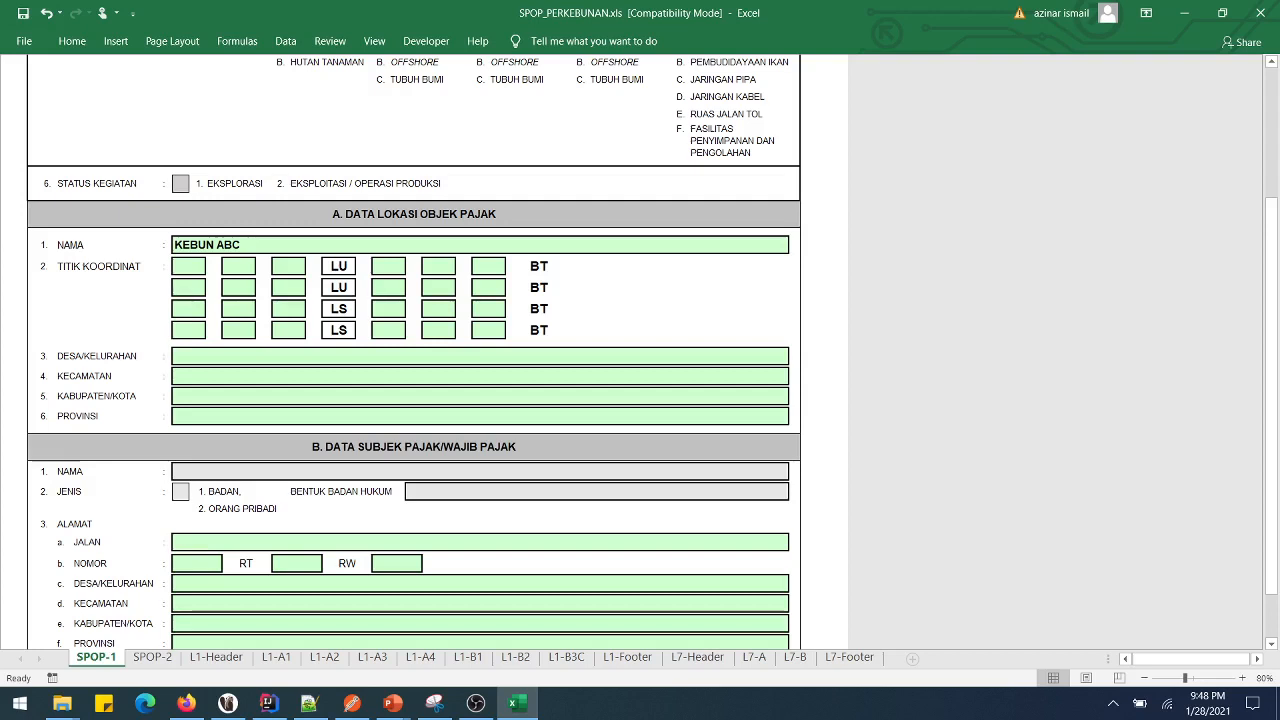
# - Fill the first coordinate row: latitude 2, 1, 2 and longitude 109, 21, 22
pyautogui.write('2')
pyautogui.press('Return')
pyautogui.write('1')
pyautogui.press('Return')
pyautogui.write('2')
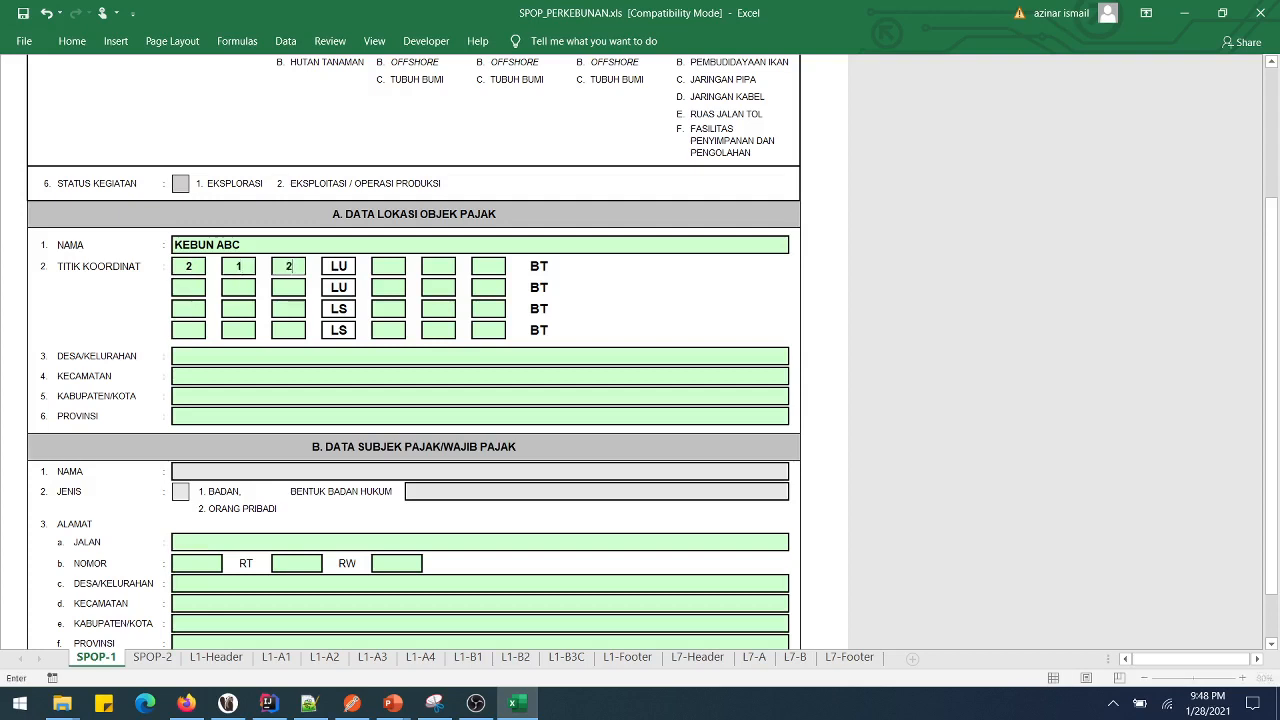
pyautogui.press('Return')
pyautogui.write('109')
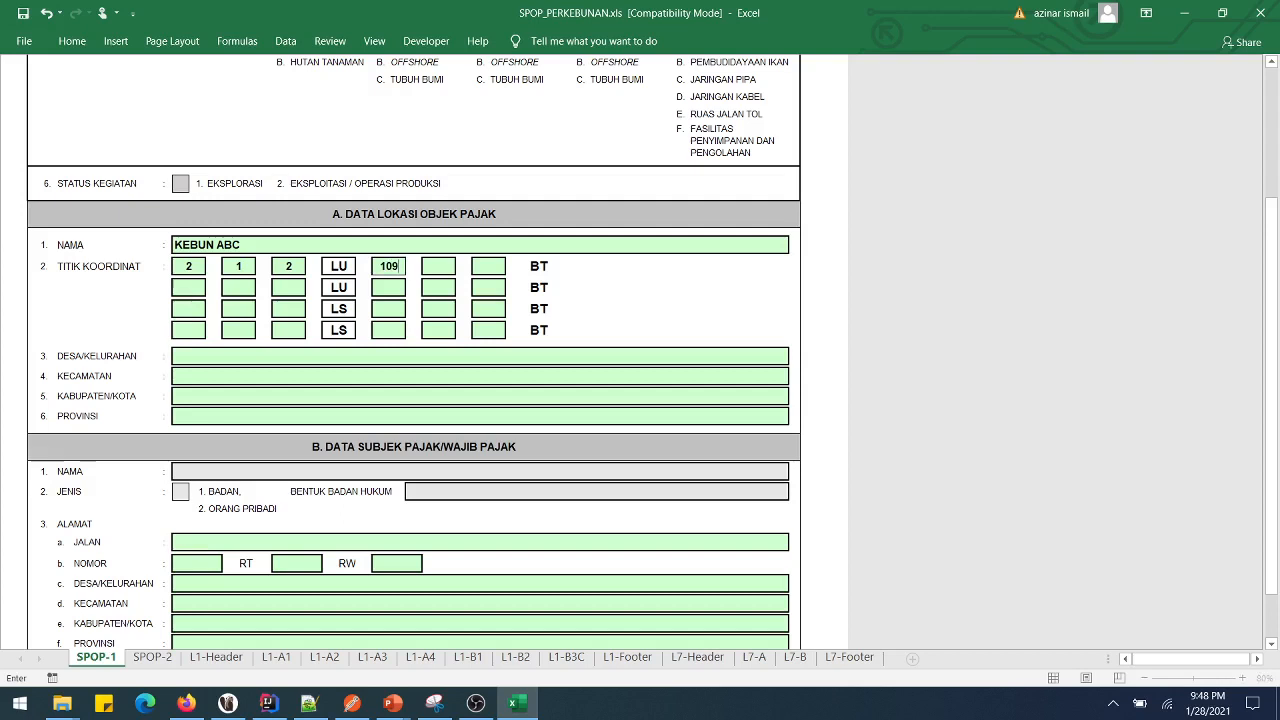
pyautogui.press('Return')
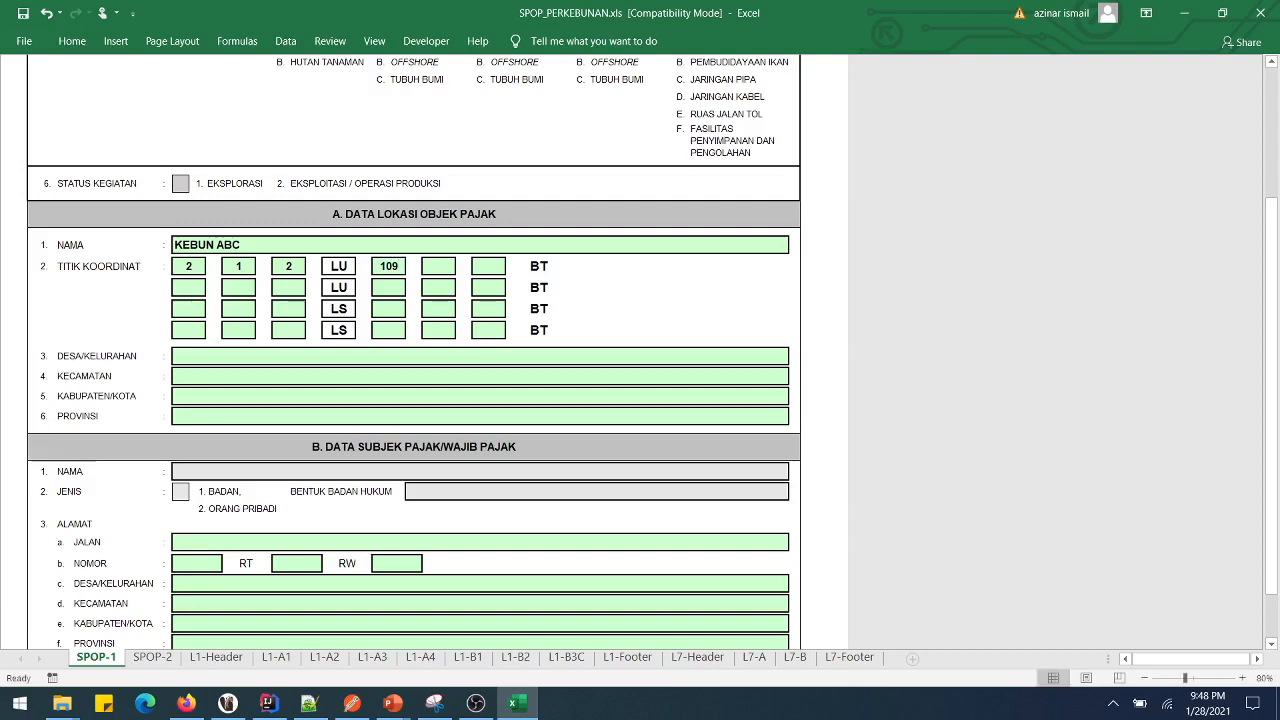
pyautogui.write('21')
pyautogui.press('Return')
pyautogui.write('22')
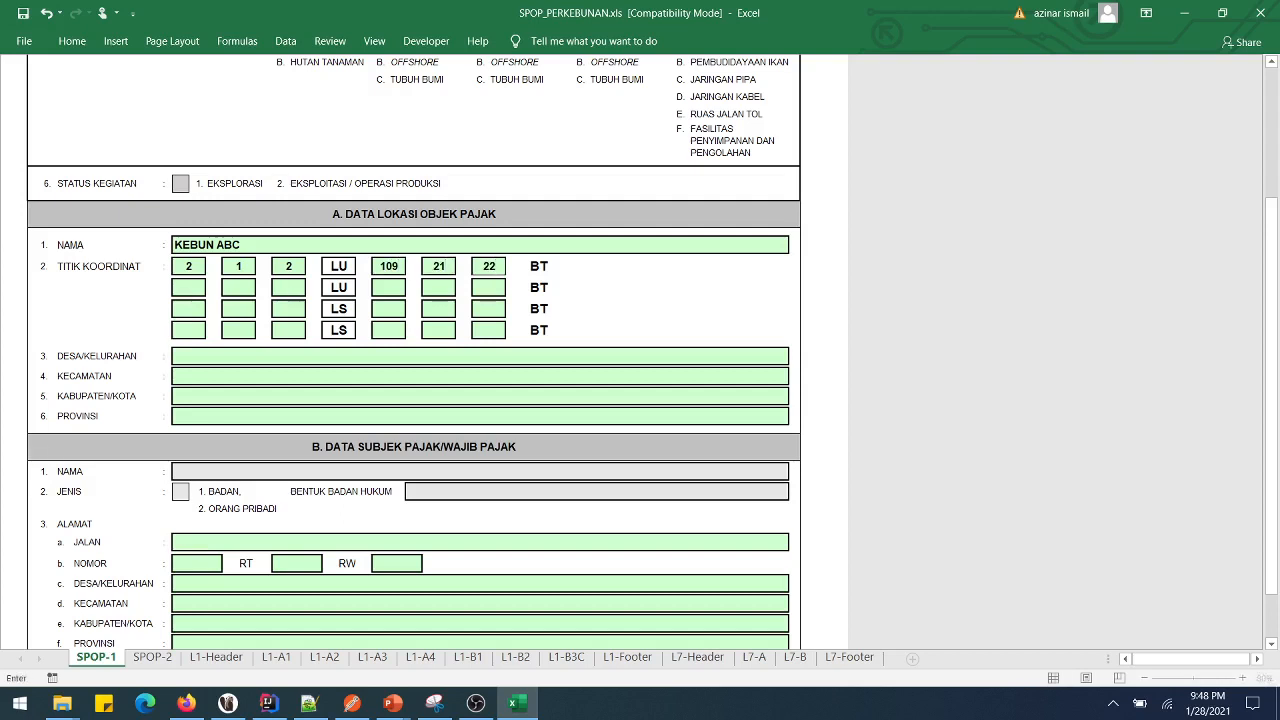
pyautogui.press('Return')
# - Fill the second coordinate row, with longitude 109, 21, 56
pyautogui.write('2')
pyautogui.press('Return')
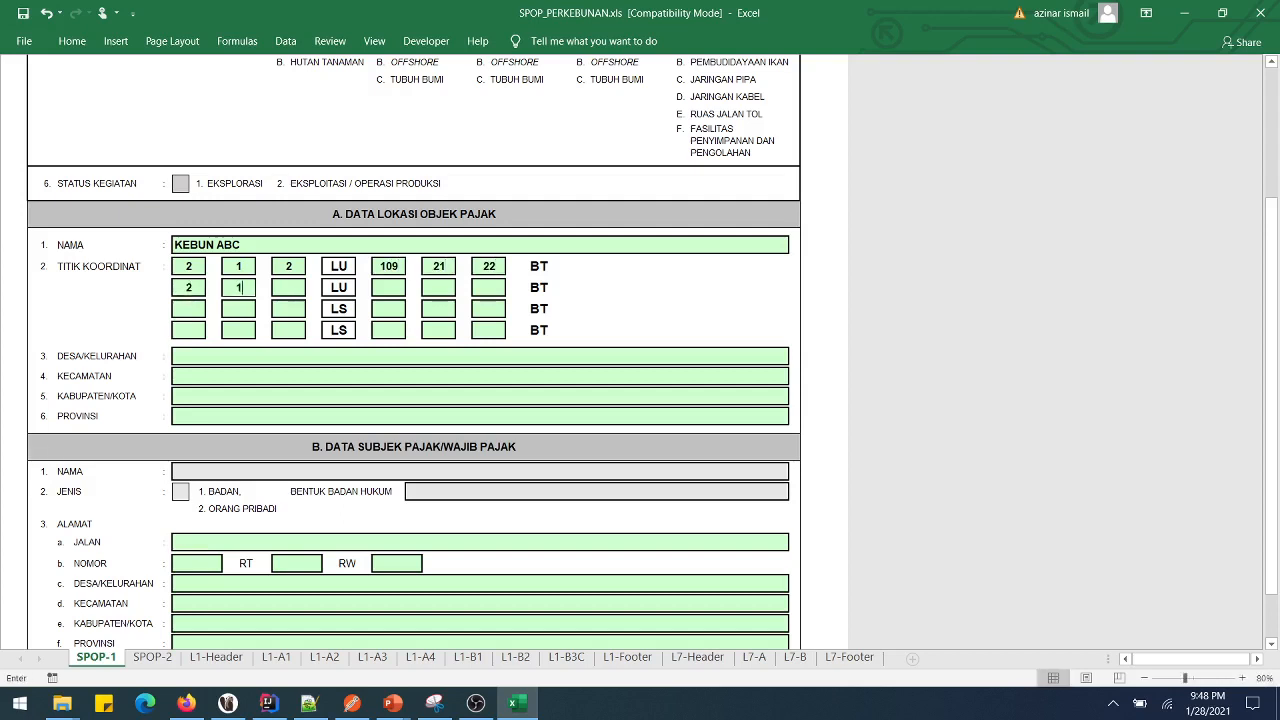
pyautogui.write('1')
pyautogui.press('Return')
pyautogui.write('2')
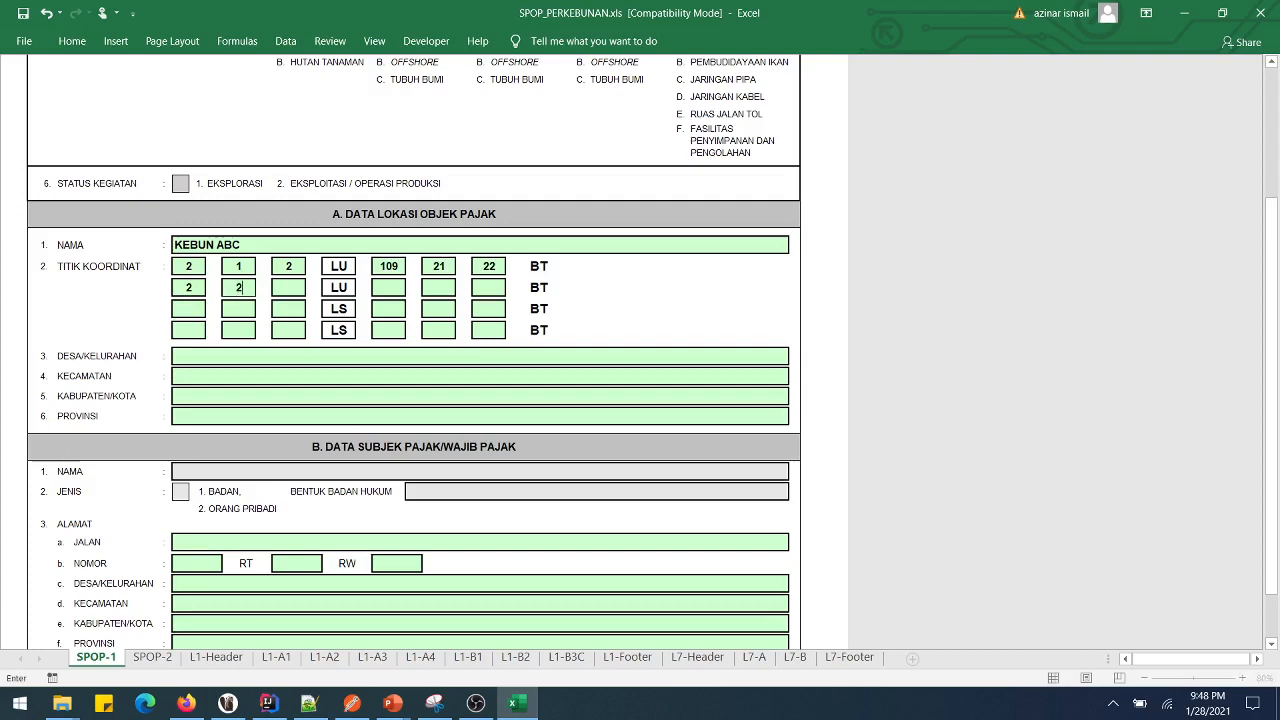
pyautogui.press('Return')
pyautogui.write('3')
pyautogui.press('Return')
pyautogui.write('109')
pyautogui.press('Return')
pyautogui.write('21')
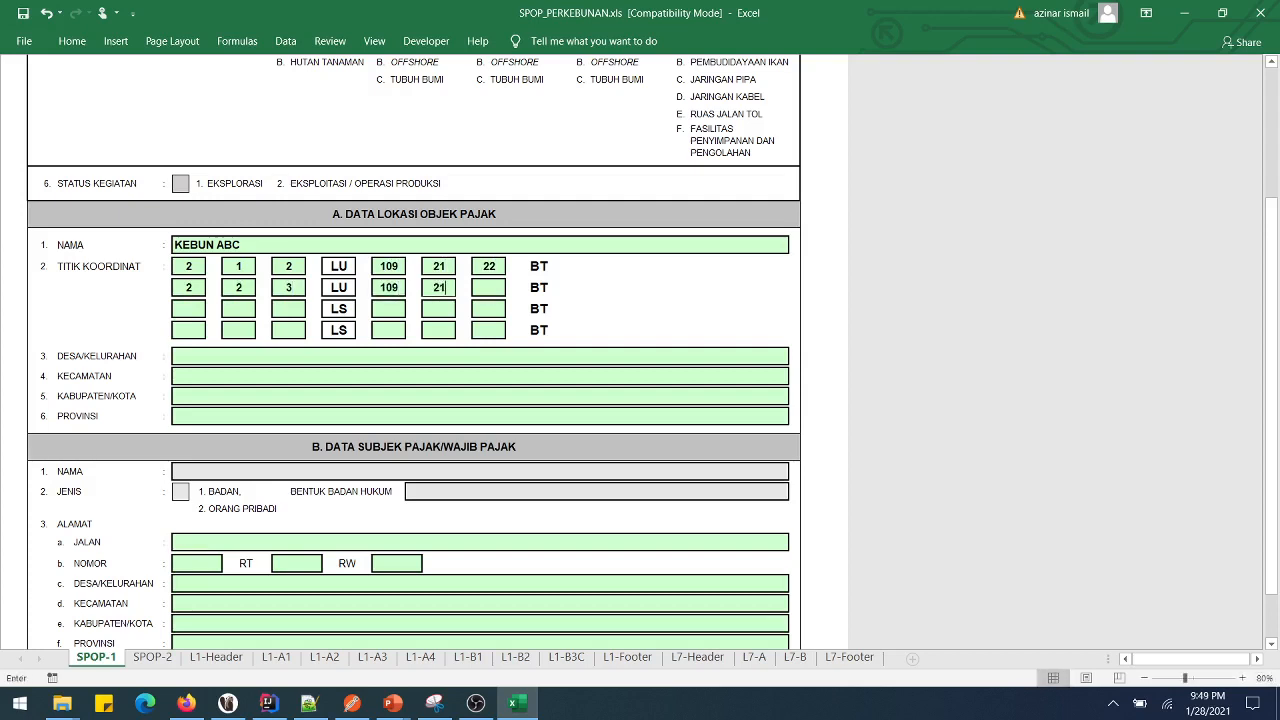
pyautogui.press('Return')
pyautogui.write('56')
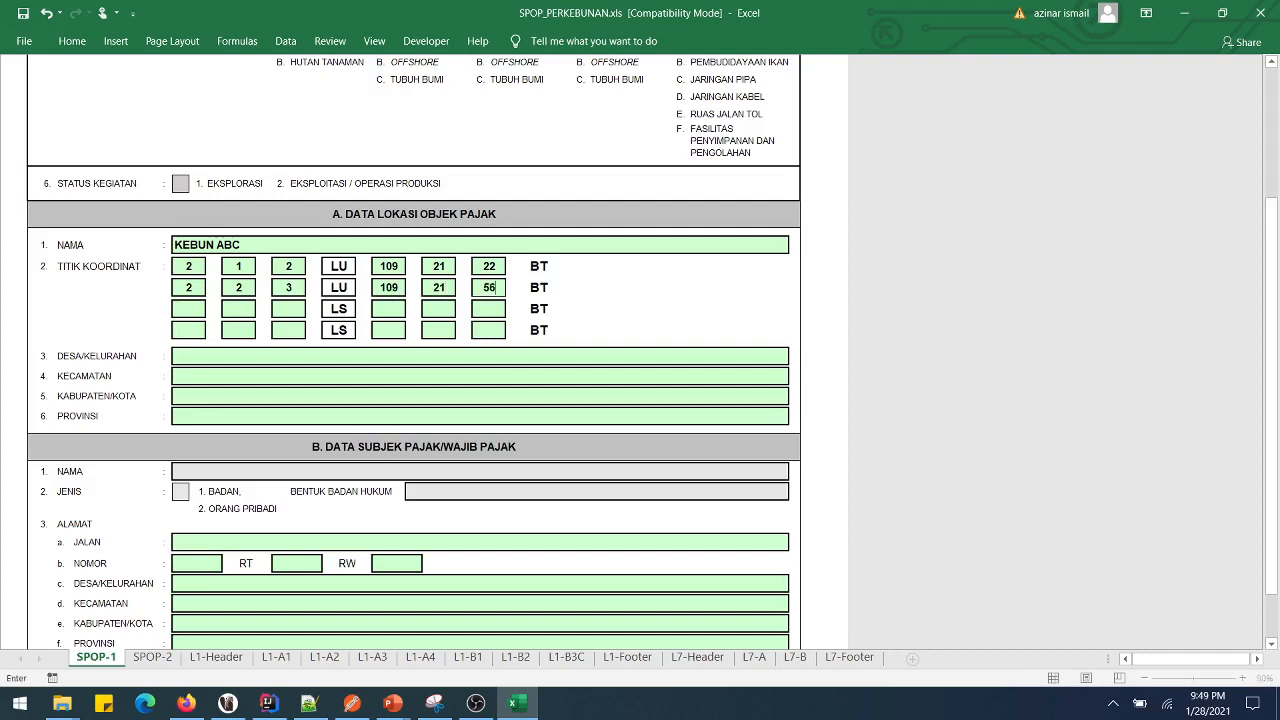
pyautogui.press('Return')
# - Fill the third coordinate row: latitude 2, 3, 4 and longitude 109, 22, 21
pyautogui.write('21')
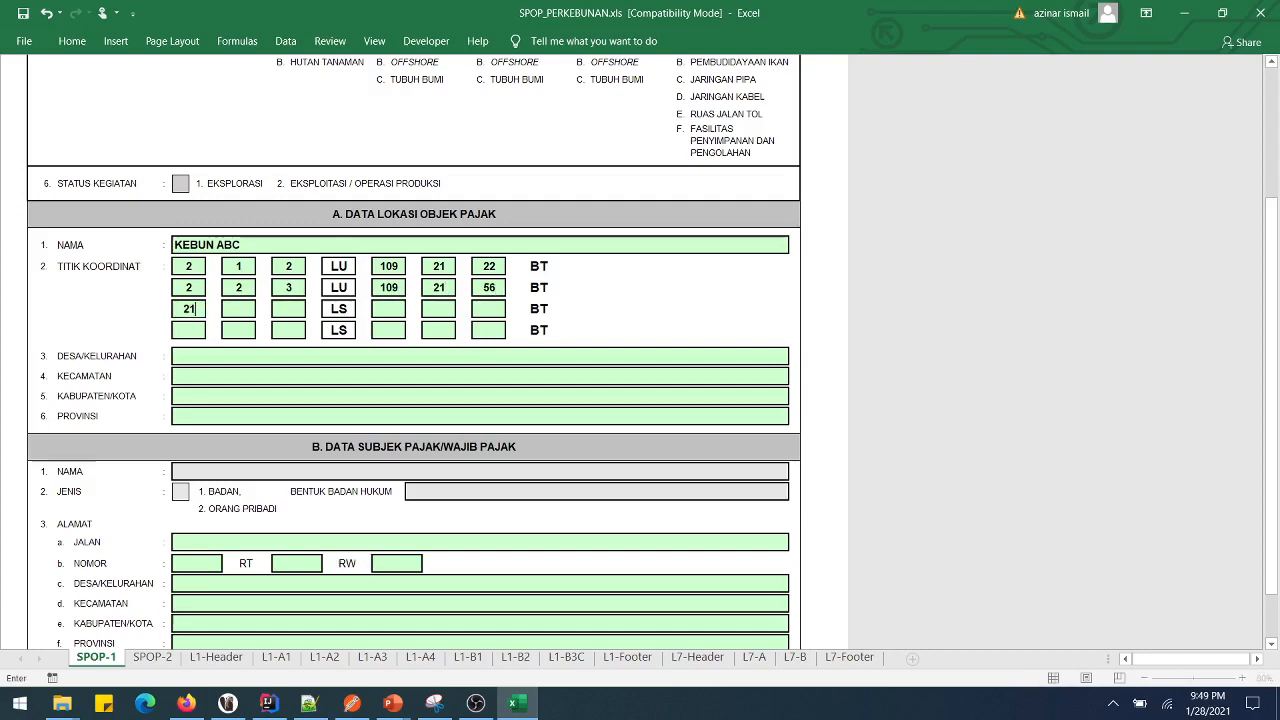
pyautogui.press('BackSpace')
pyautogui.press('Return')
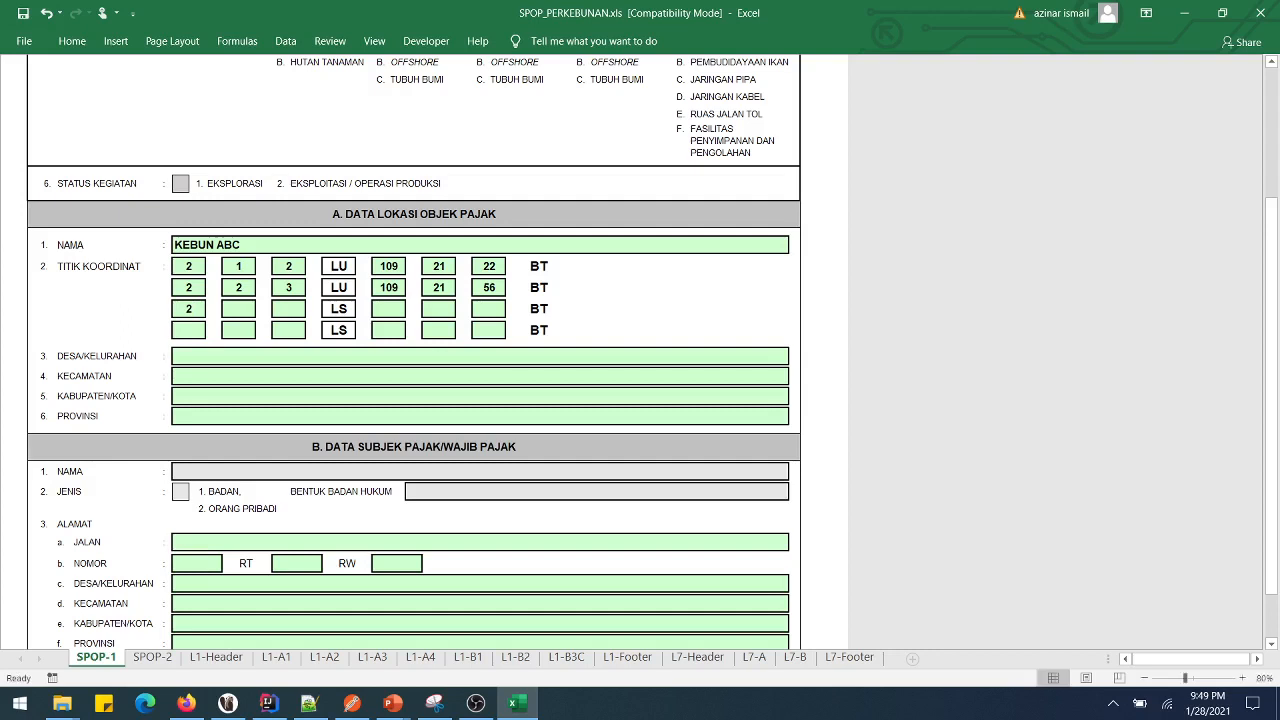
pyautogui.write('3')
pyautogui.press('Return')
pyautogui.write('4')
pyautogui.press('Return')
pyautogui.write('109')
pyautogui.press('Return')
pyautogui.write('22')
pyautogui.press('Return')
pyautogui.write('21')
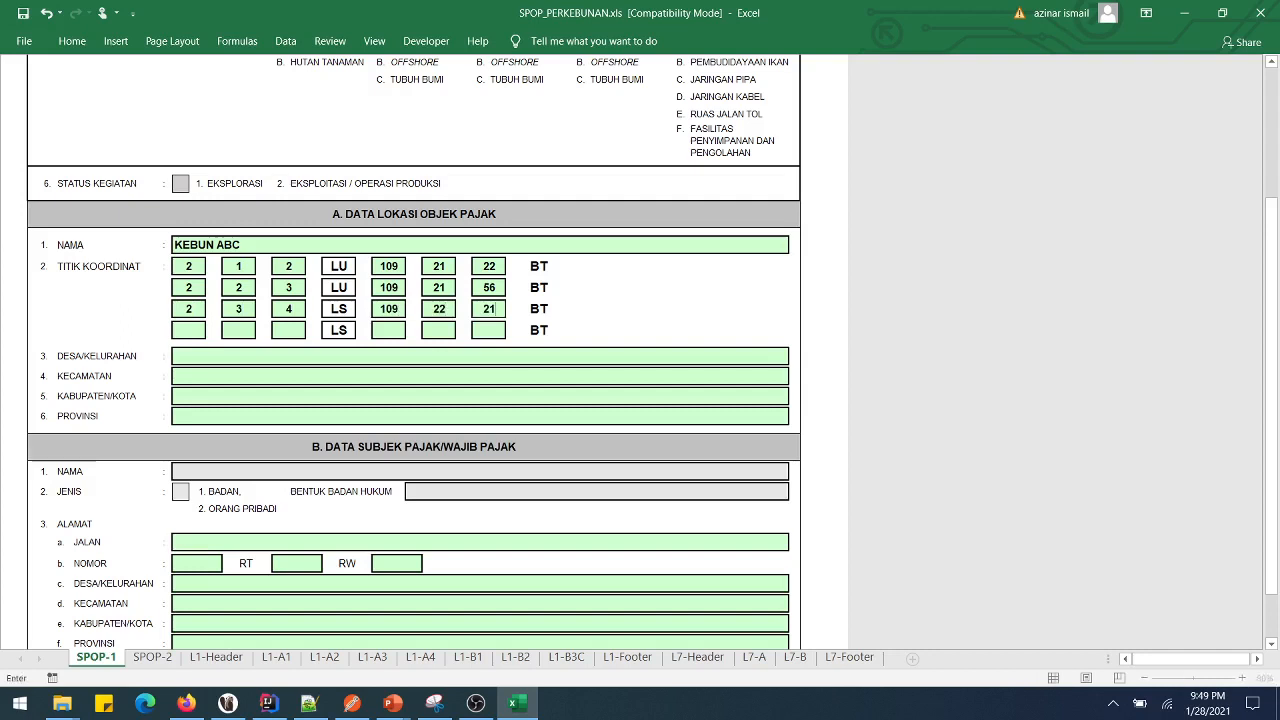
pyautogui.press('Return')
# - Enter the fourth row's latitude 2, 3, 5 and set rows 3 and 4 to LU
pyautogui.write('2')
pyautogui.press('Return')
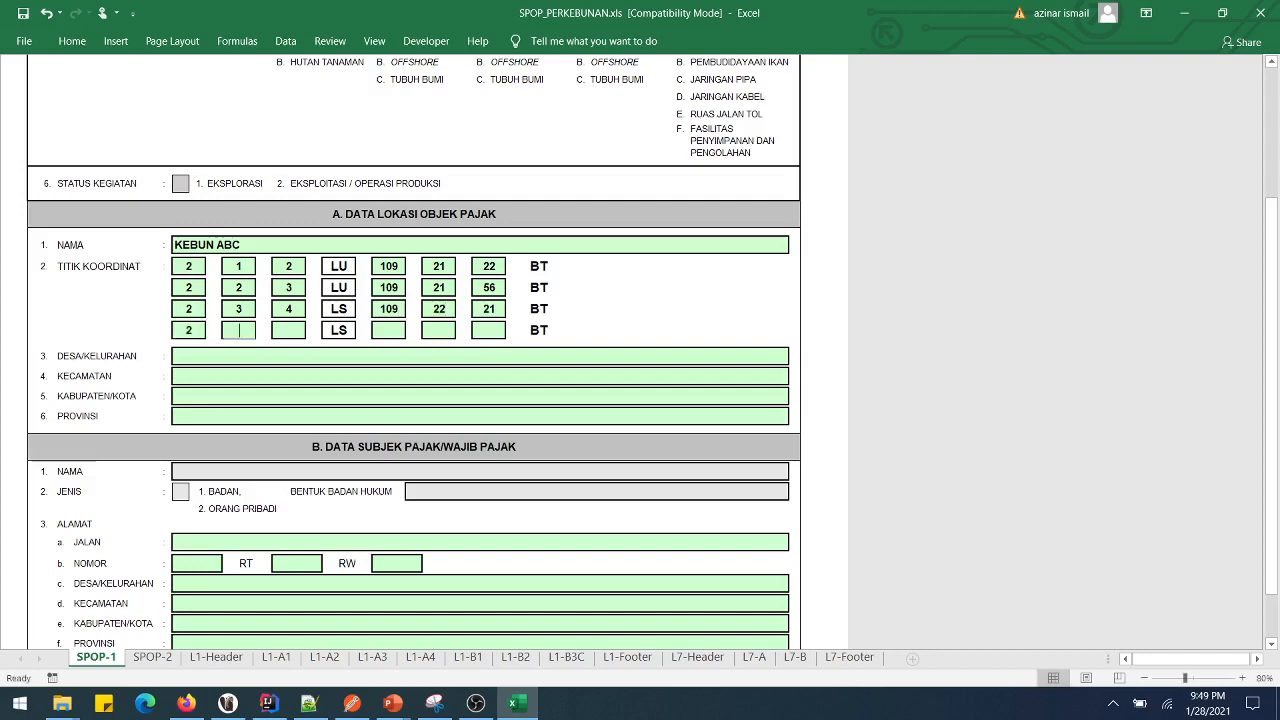
pyautogui.write('3')
pyautogui.press('Return')
pyautogui.write('5')
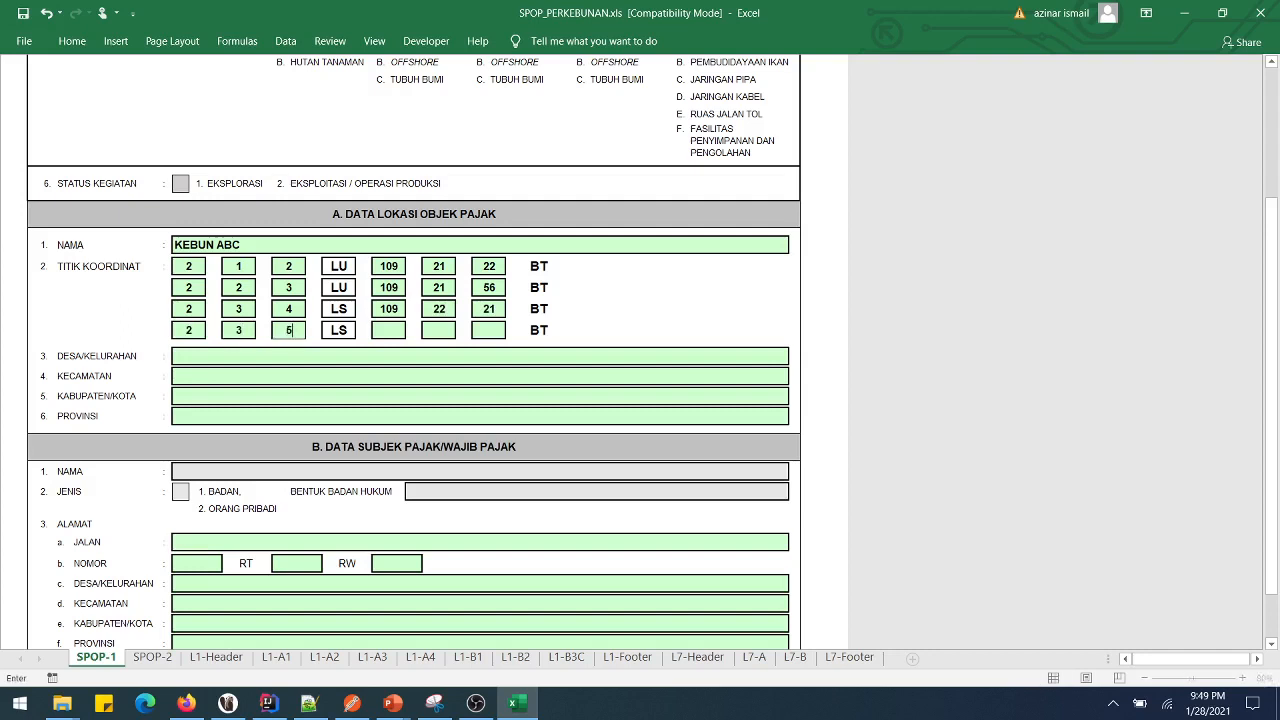
pyautogui.press('Return')
pyautogui.press('Up')
pyautogui.hotkey('alt', 'Down')
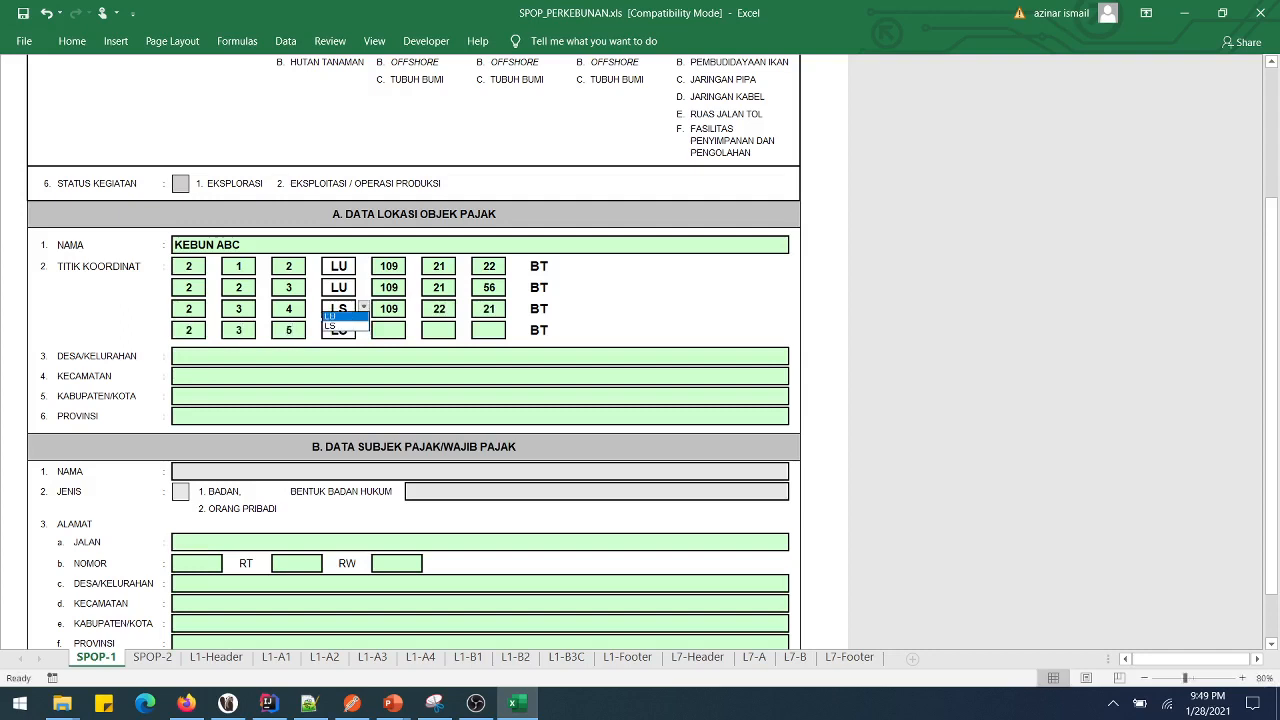
pyautogui.press('Up')
pyautogui.press('Return')
pyautogui.press('Down')
pyautogui.hotkey('alt', 'Down')
pyautogui.press('Up')
pyautogui.press('Return')
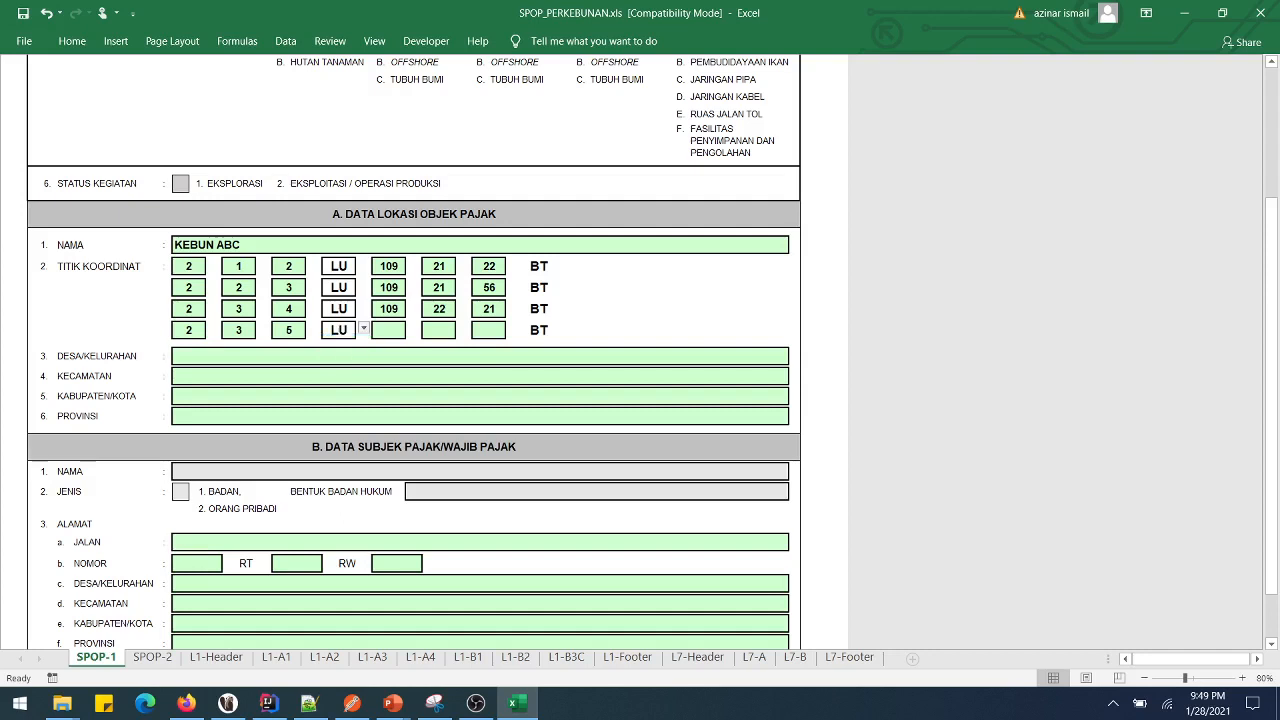
# - Enter the fourth row's longitude as 109, 12, 23
pyautogui.press('Down')
pyautogui.write('10')
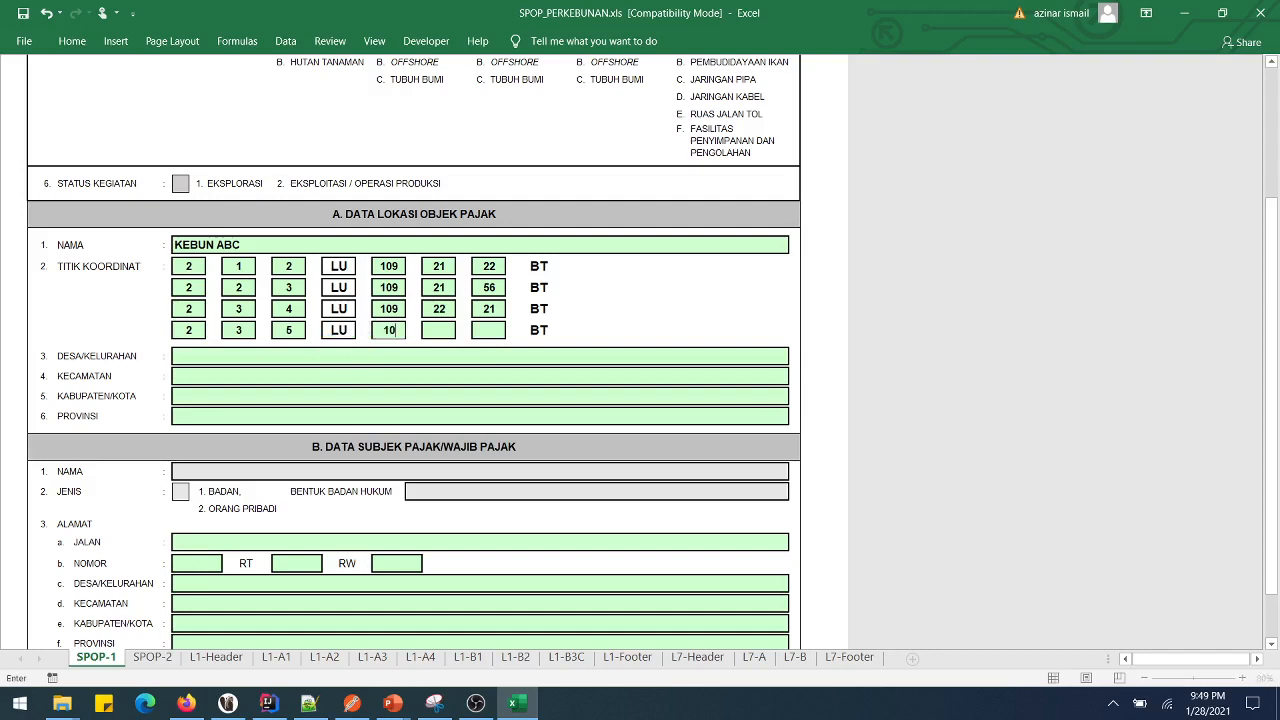
pyautogui.write('9')
pyautogui.press('Return')
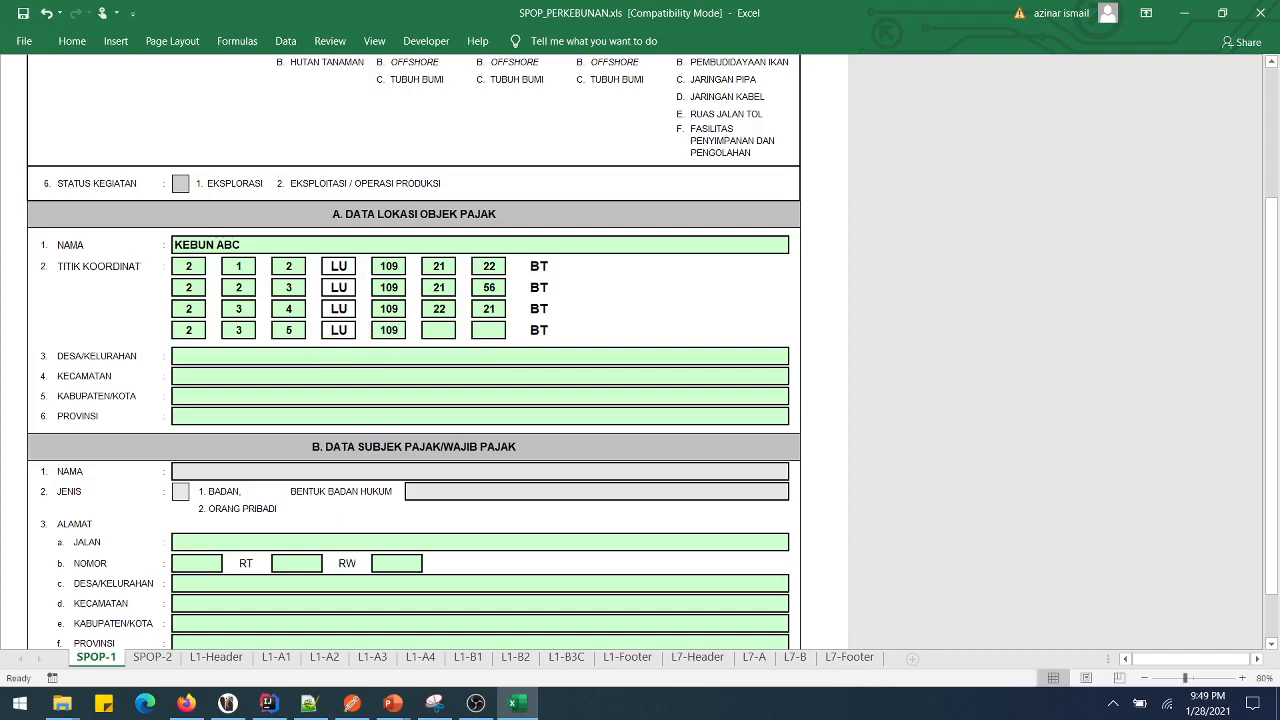
pyautogui.write('12')
pyautogui.press('Return')
pyautogui.write('23')
pyautogui.press('Return')
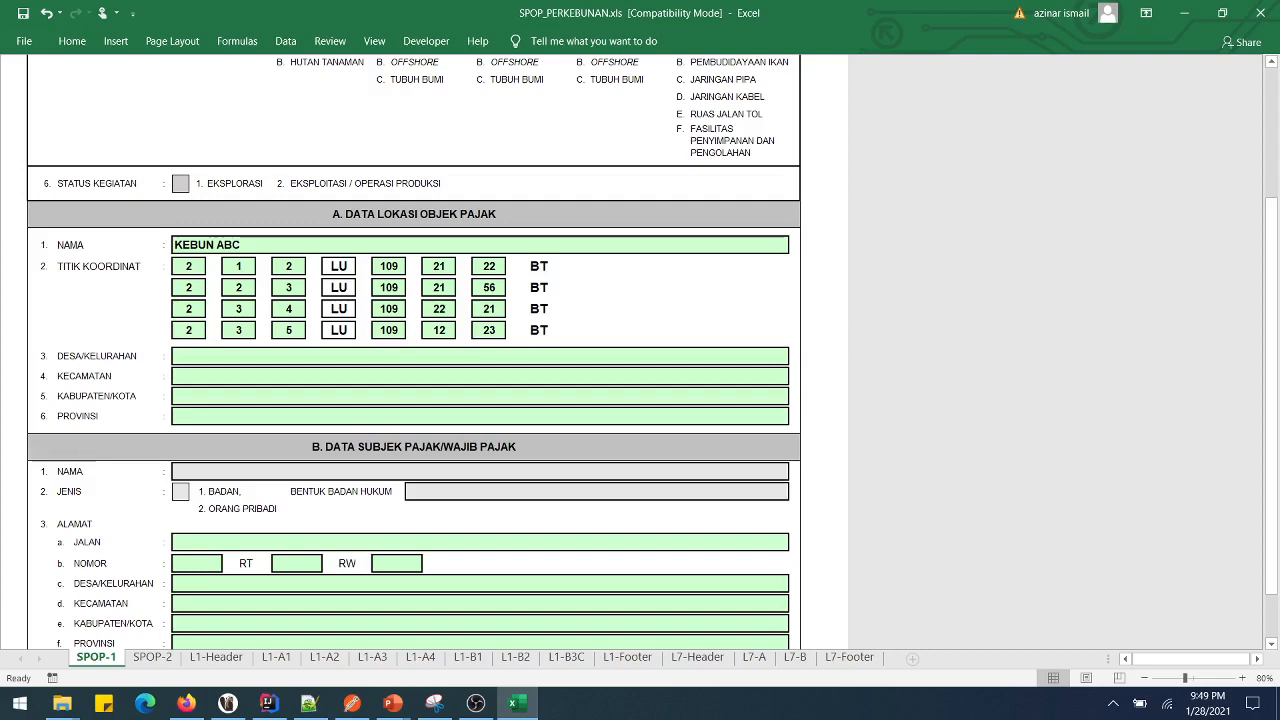
# - Enter DESA SUKAJADI, SUKA MAKMUR, SUKA SUKA and PROVINSI in the DESA/KELURAHAN through PROVINSI cells
pyautogui.write('DESA')
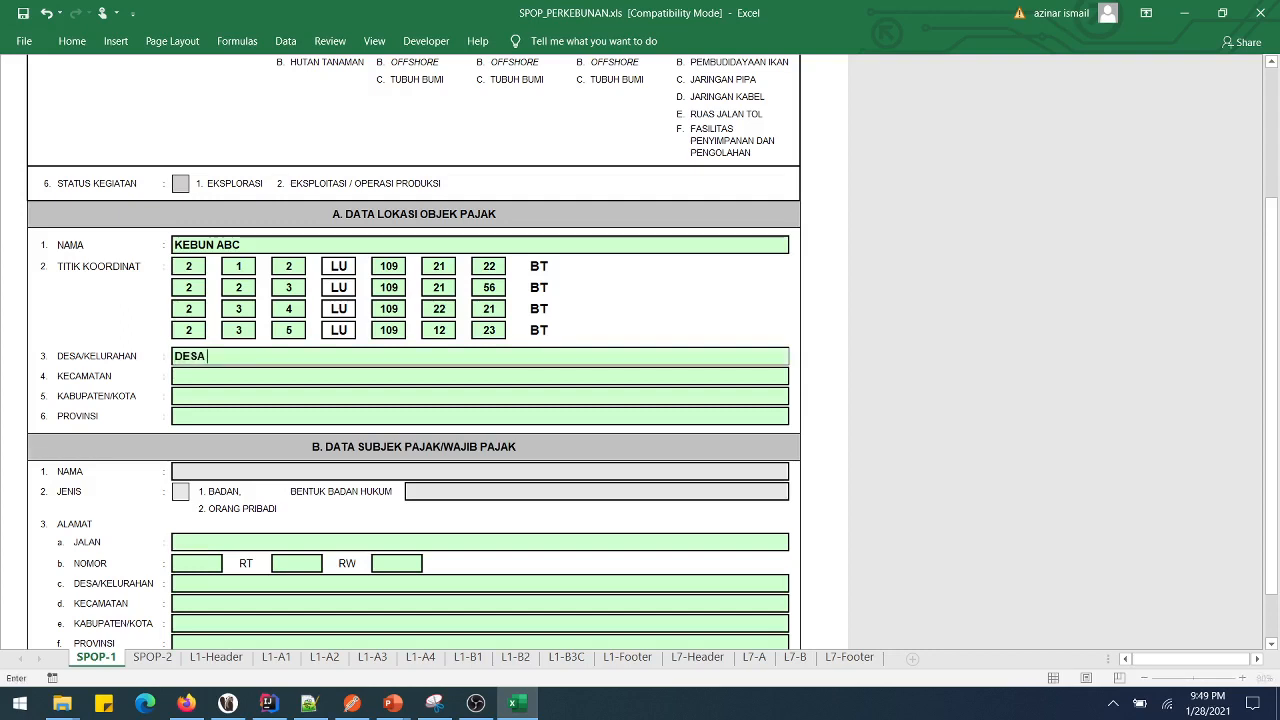
pyautogui.write(' SUKA')
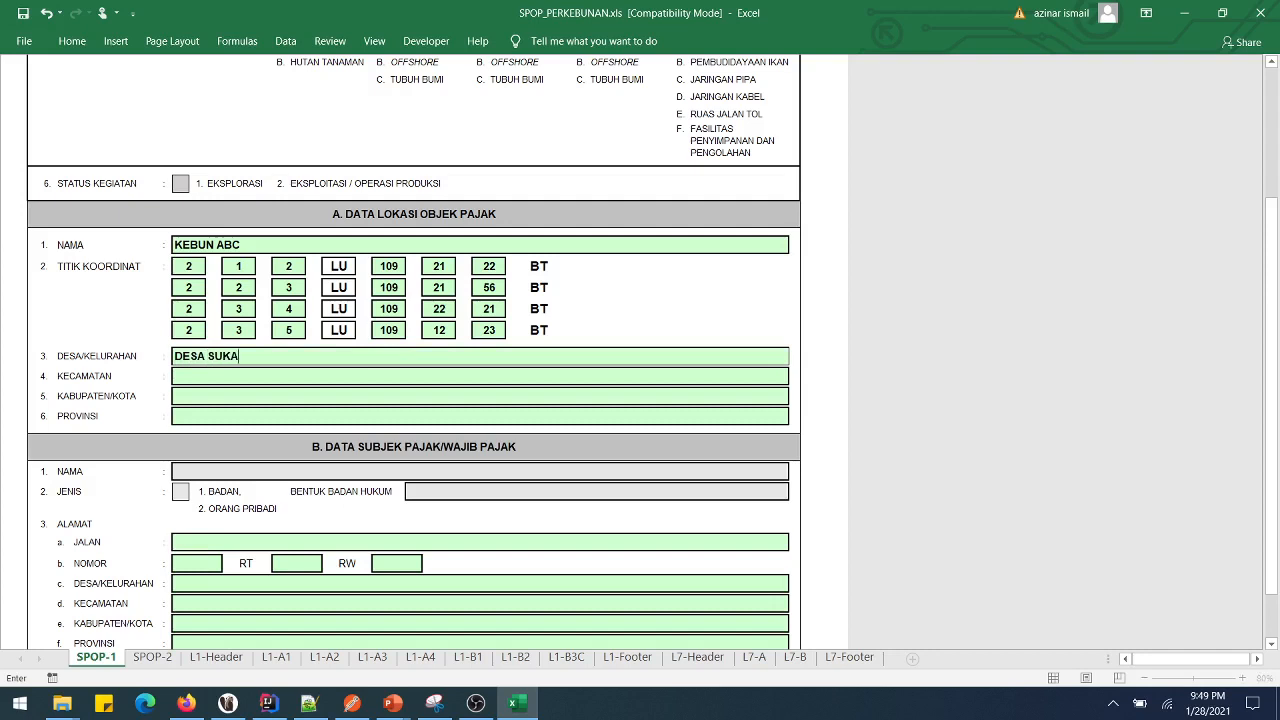
pyautogui.write('JADI')
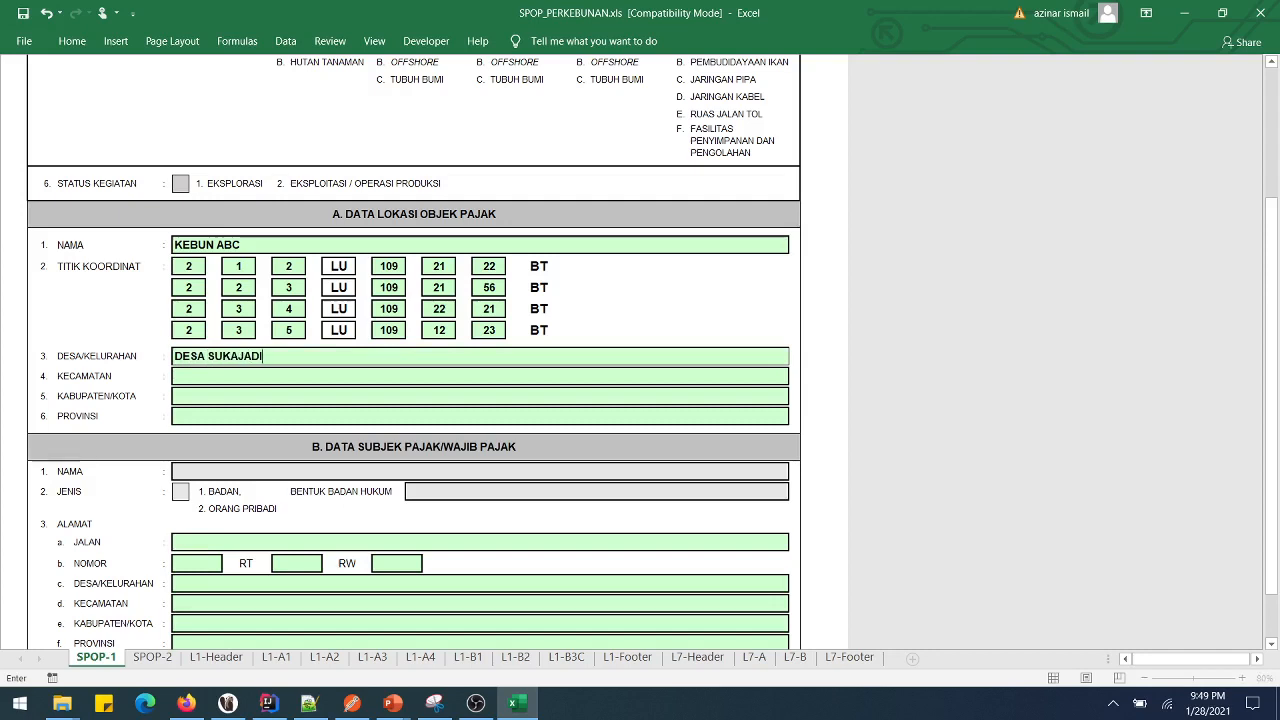
pyautogui.press('Return')
pyautogui.write('SUKA')
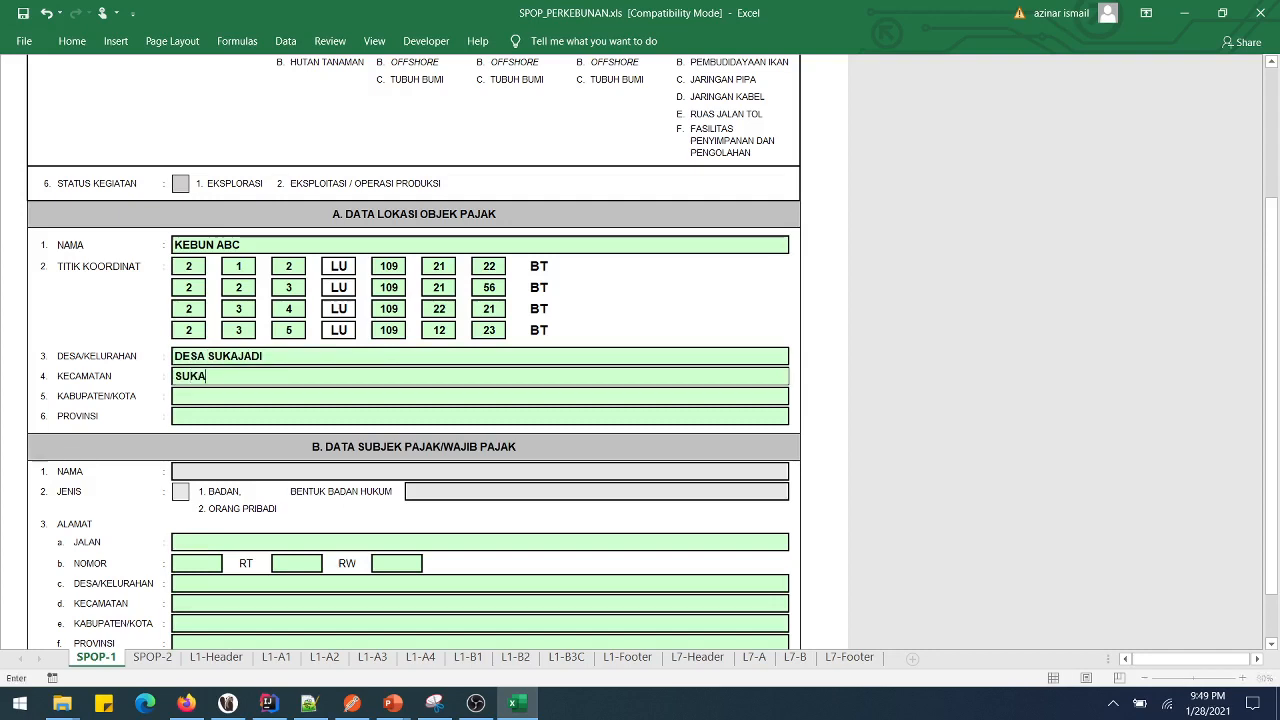
pyautogui.write(' MAKMUR')
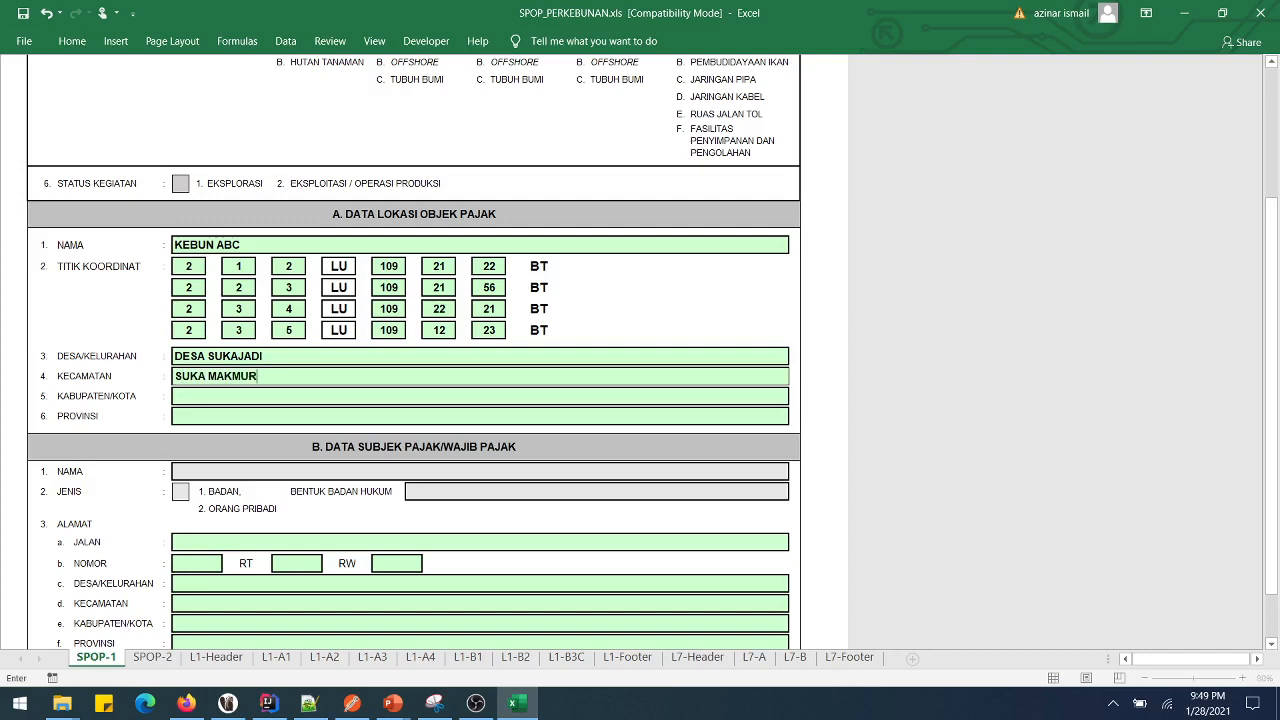
pyautogui.press('Return')
pyautogui.write('S')
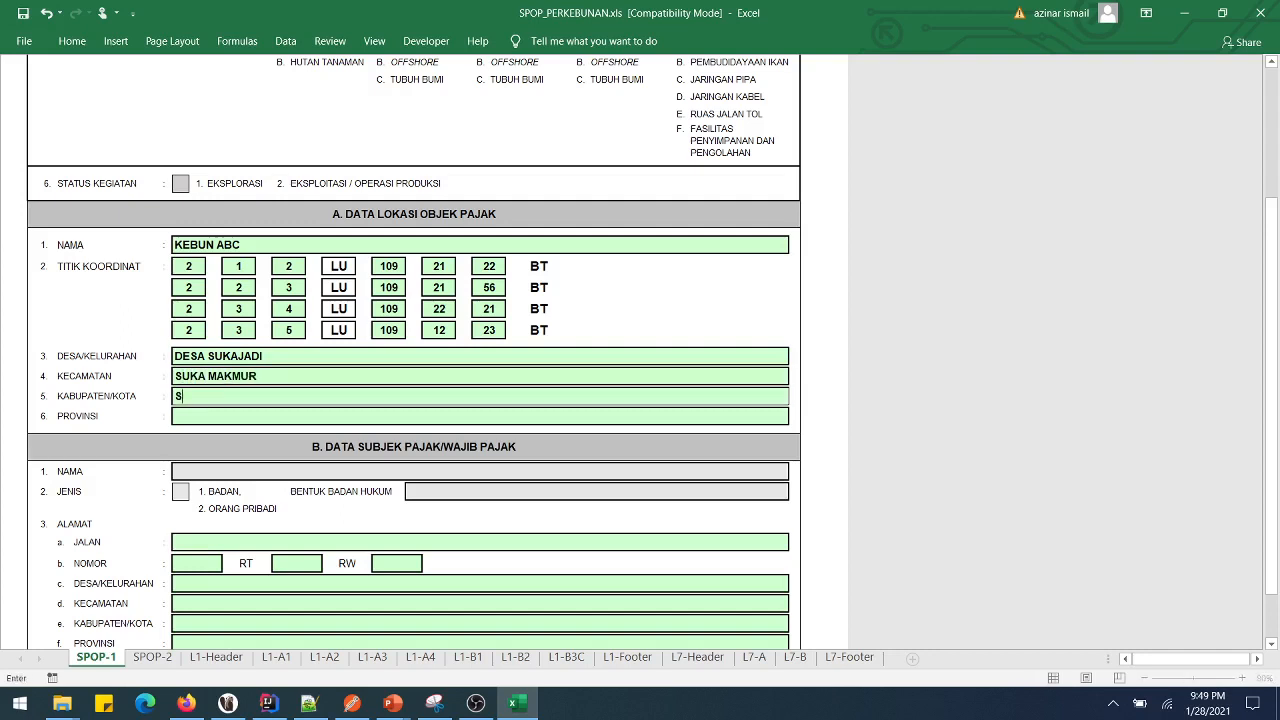
pyautogui.write('UKA SUKA')
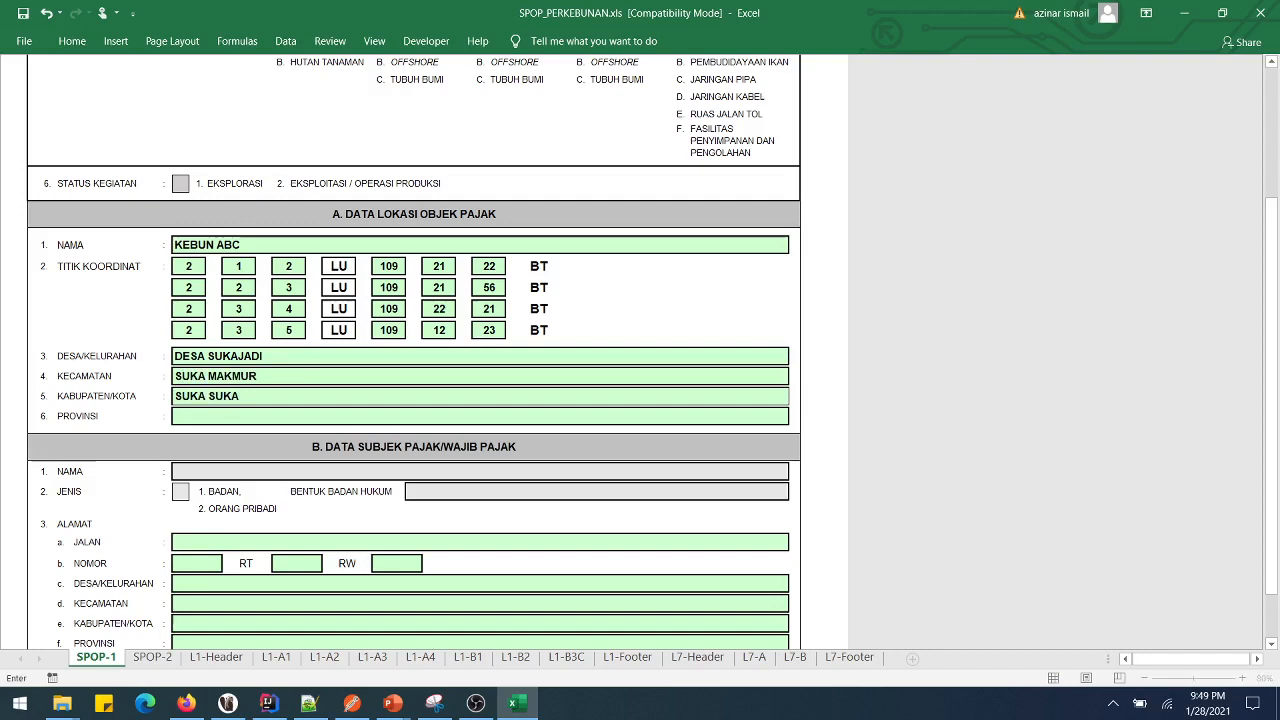
pyautogui.press('Return')
pyautogui.write('P')
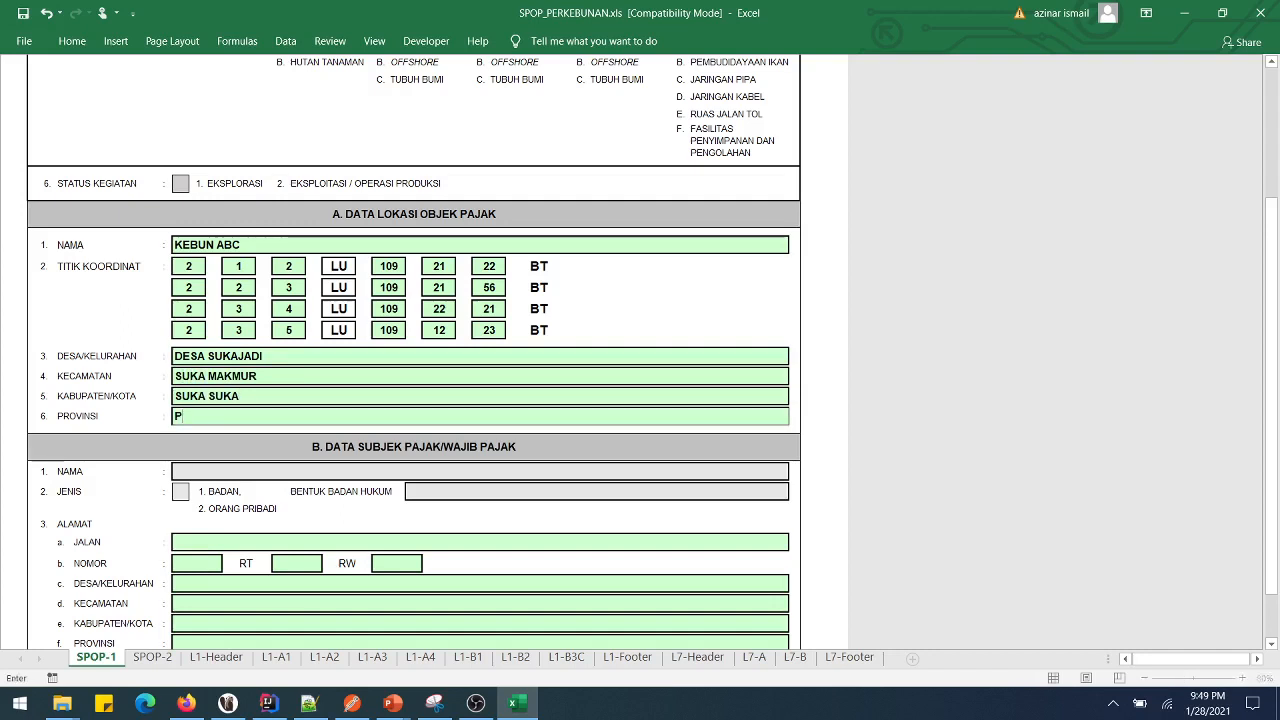
pyautogui.write('ROVINSI')
pyautogui.scroll(-3, 226, 291)
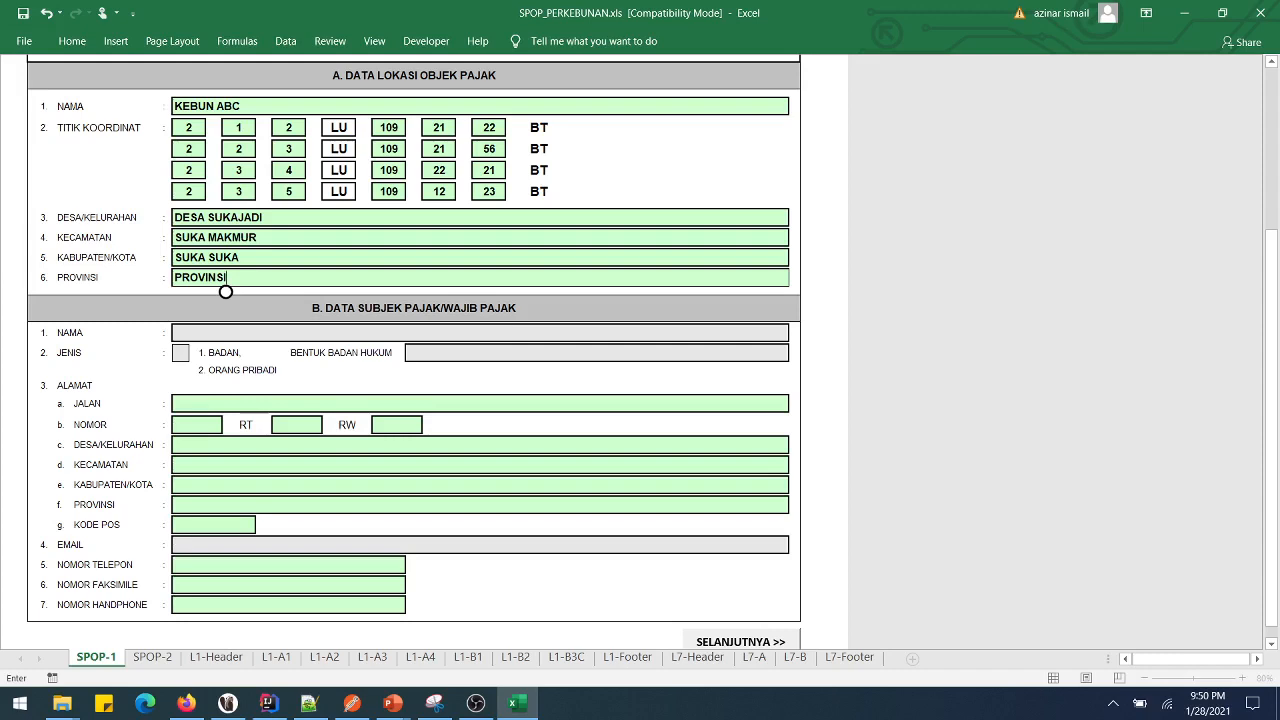
pyautogui.press('Return')
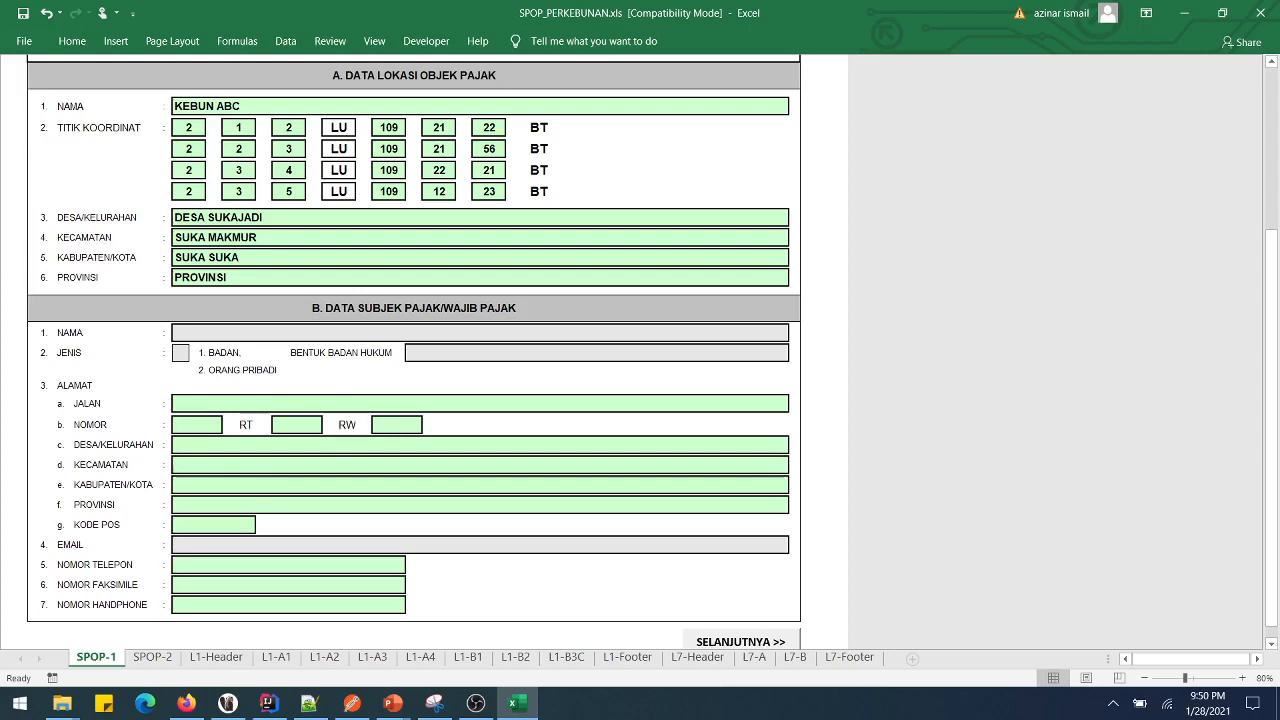
# - Enter the taxpayer's street JL. JALAN, number 010, RT 001 and RW 003
pyautogui.write('j')
pyautogui.write('JL>')
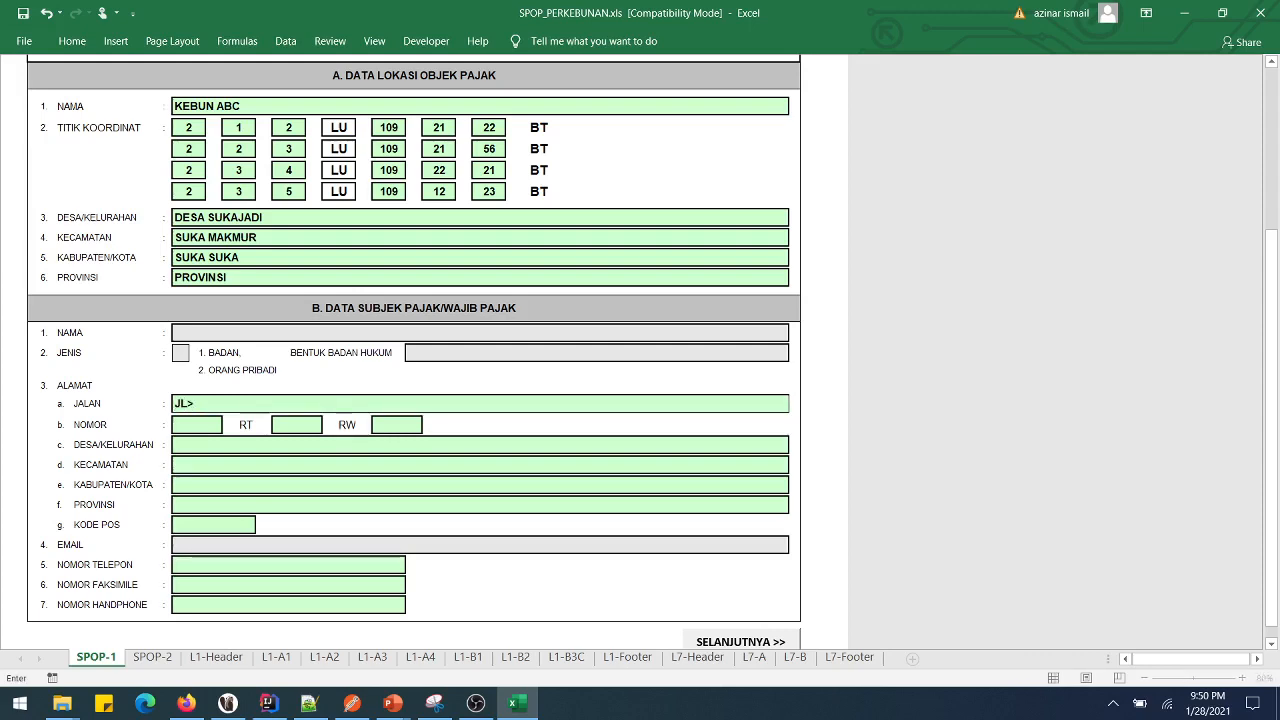
pyautogui.press('BackSpace')
pyautogui.press('BackSpace')
pyautogui.write('L. JALAN')
pyautogui.press('Return')
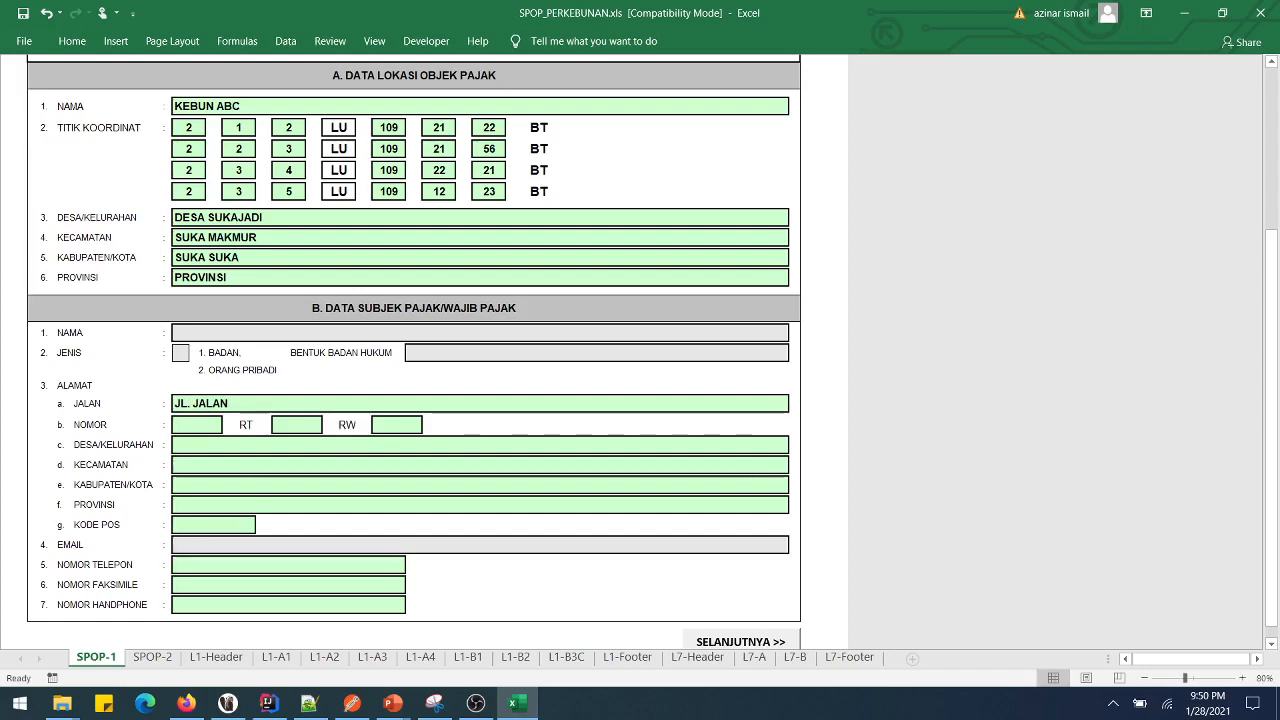
pyautogui.write('010')
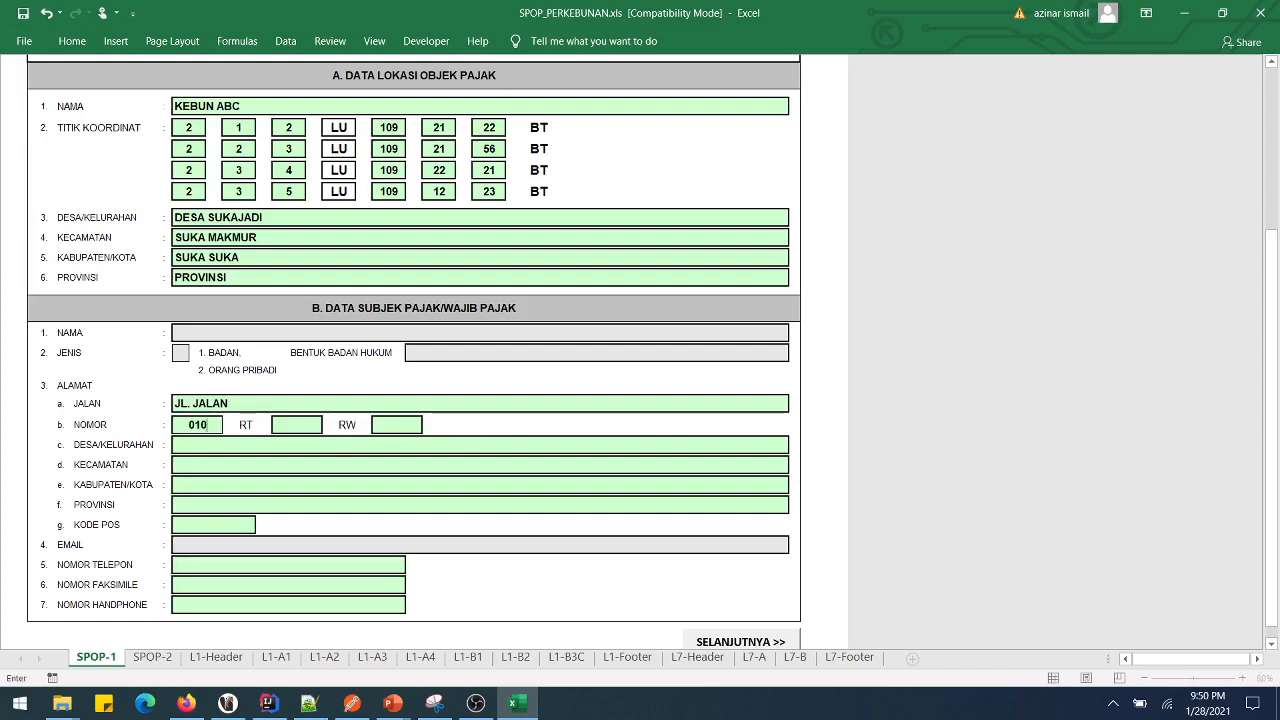
pyautogui.press('Return')
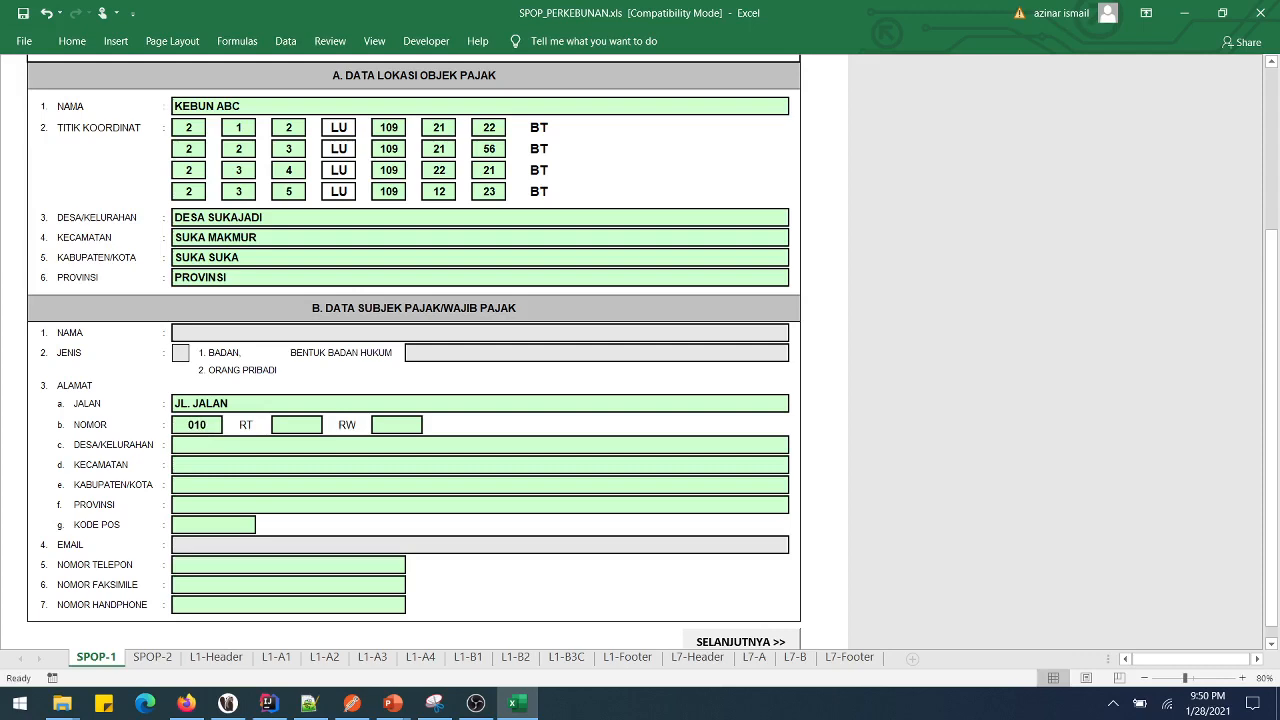
pyautogui.write('001')
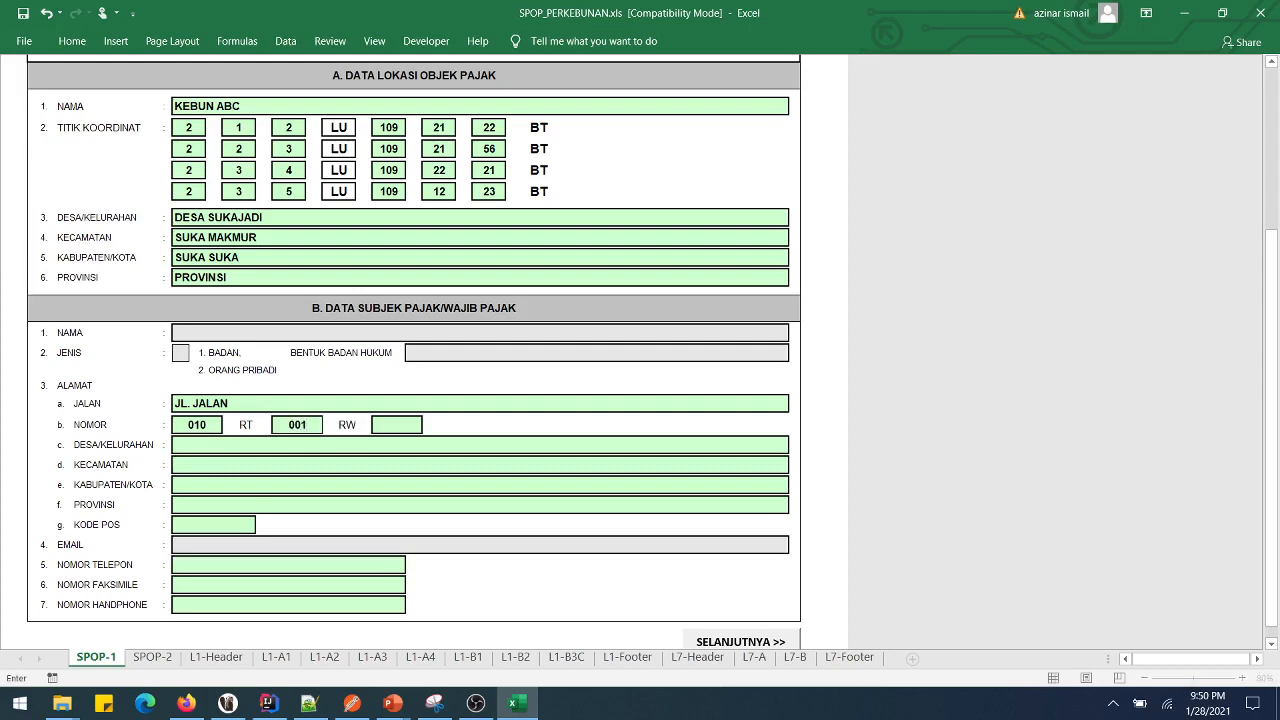
pyautogui.press('Return')
pyautogui.write('003')
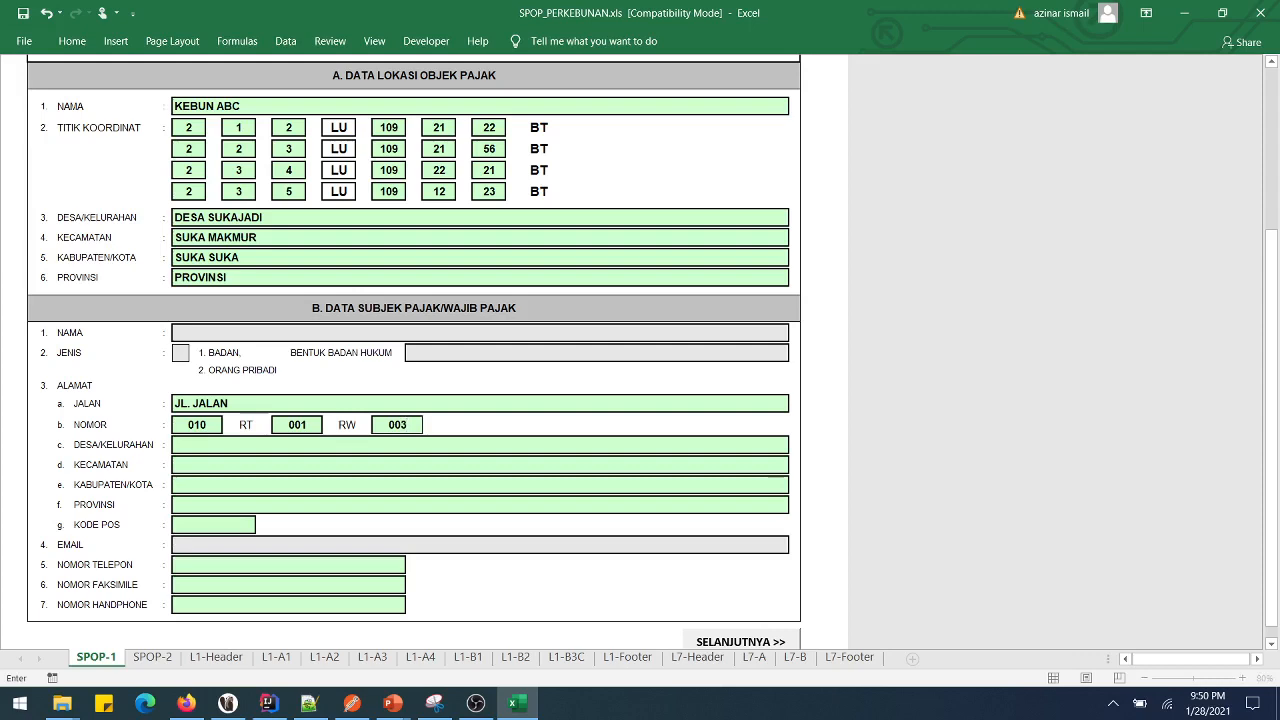
pyautogui.press('Return')
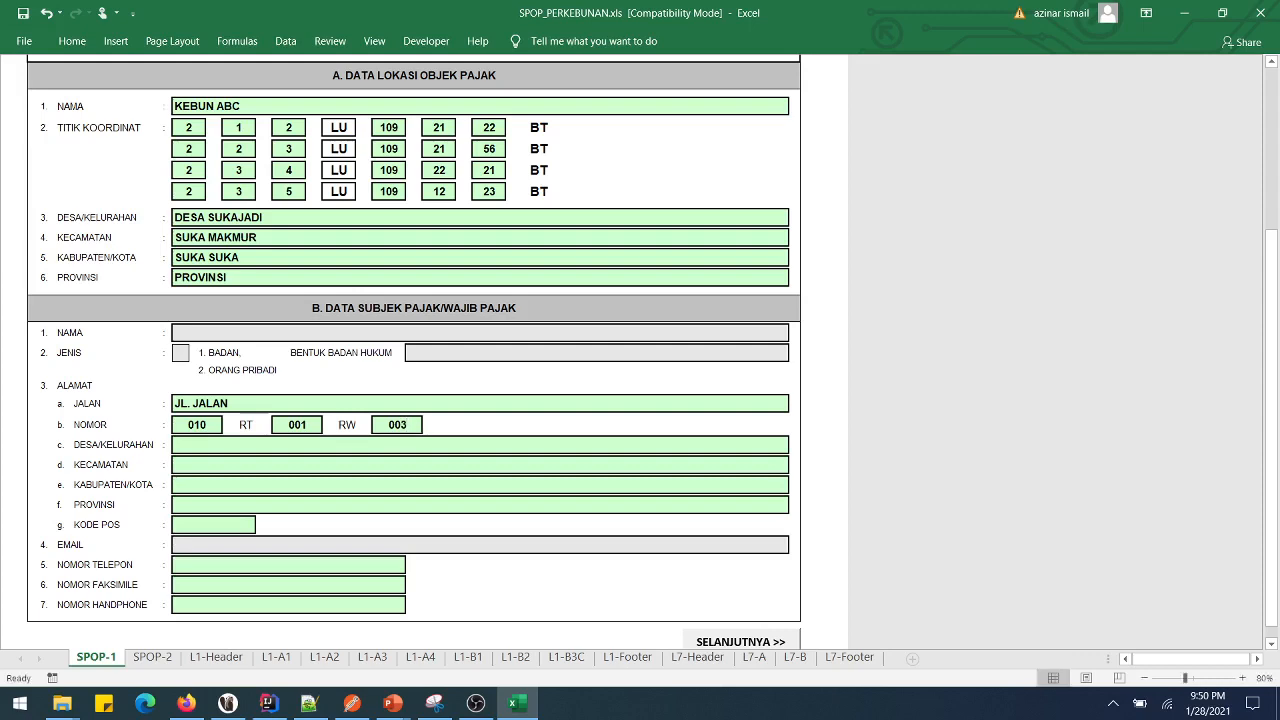
# - Enter KEL, KECAMATAN, KABUPATEN and PROVINSI for the taxpayer's village through province
pyautogui.write('KEL')
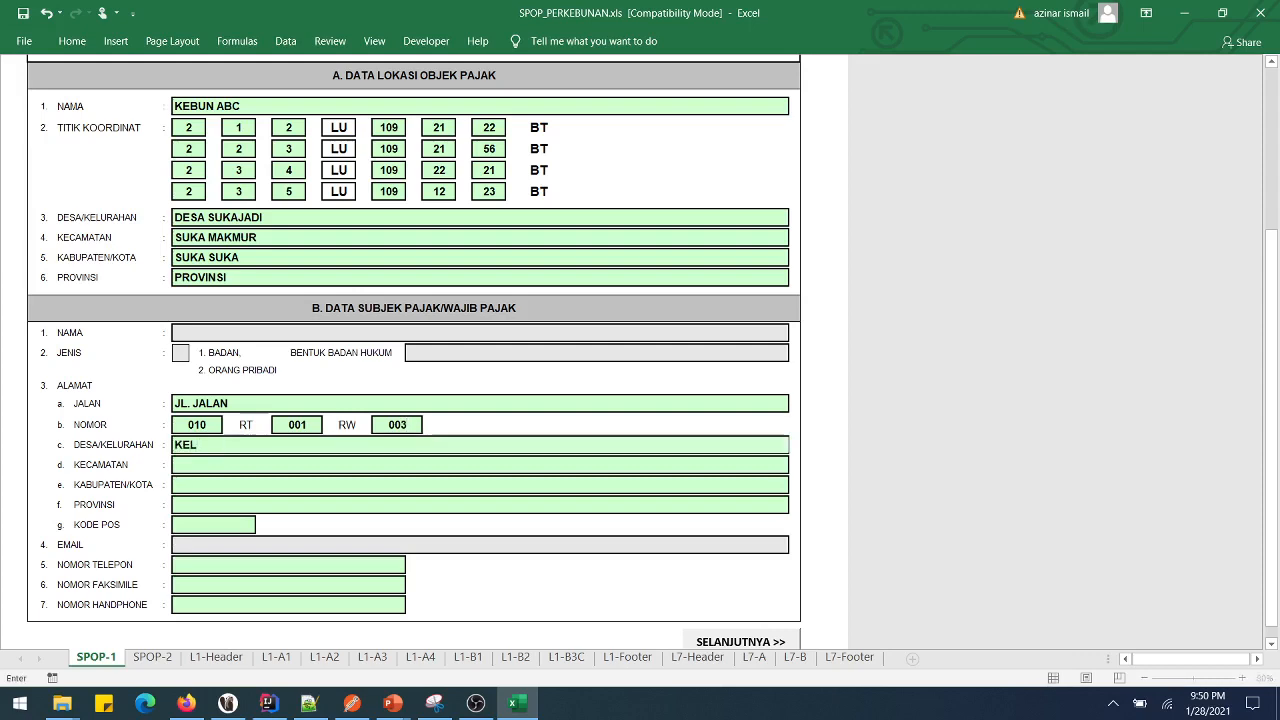
pyautogui.press('Return')
pyautogui.write('K')
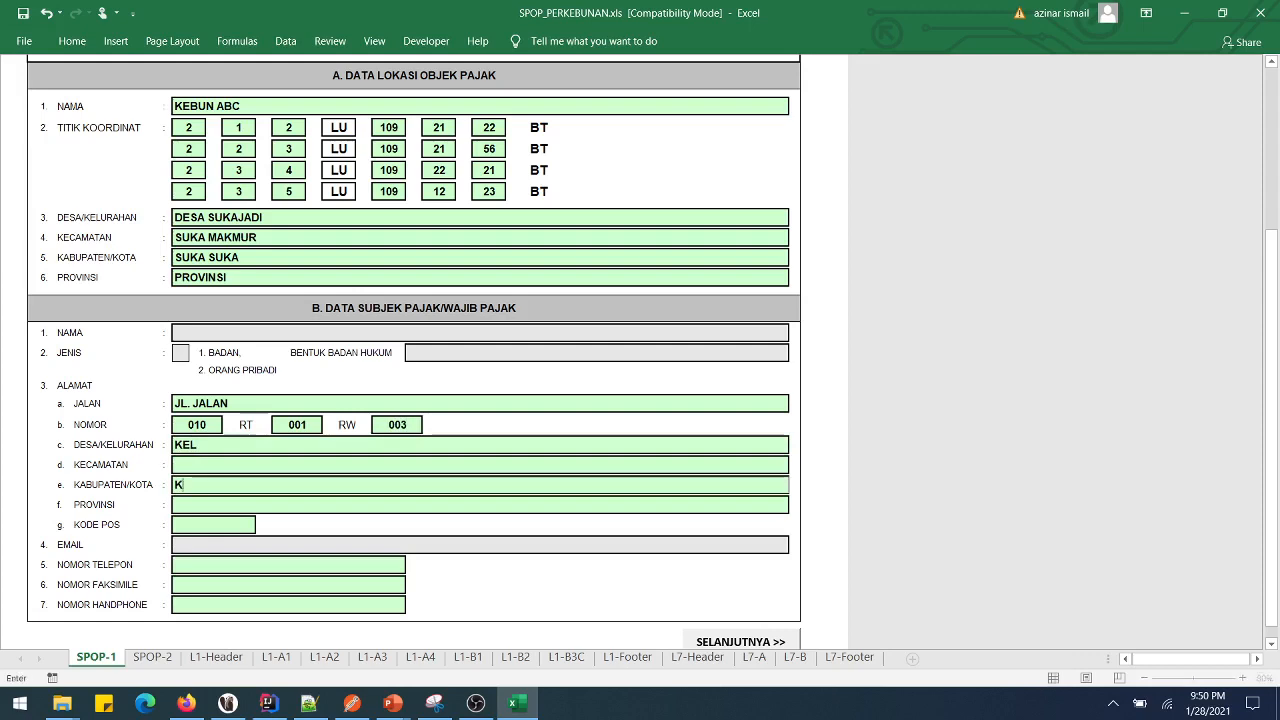
pyautogui.press('BackSpace')
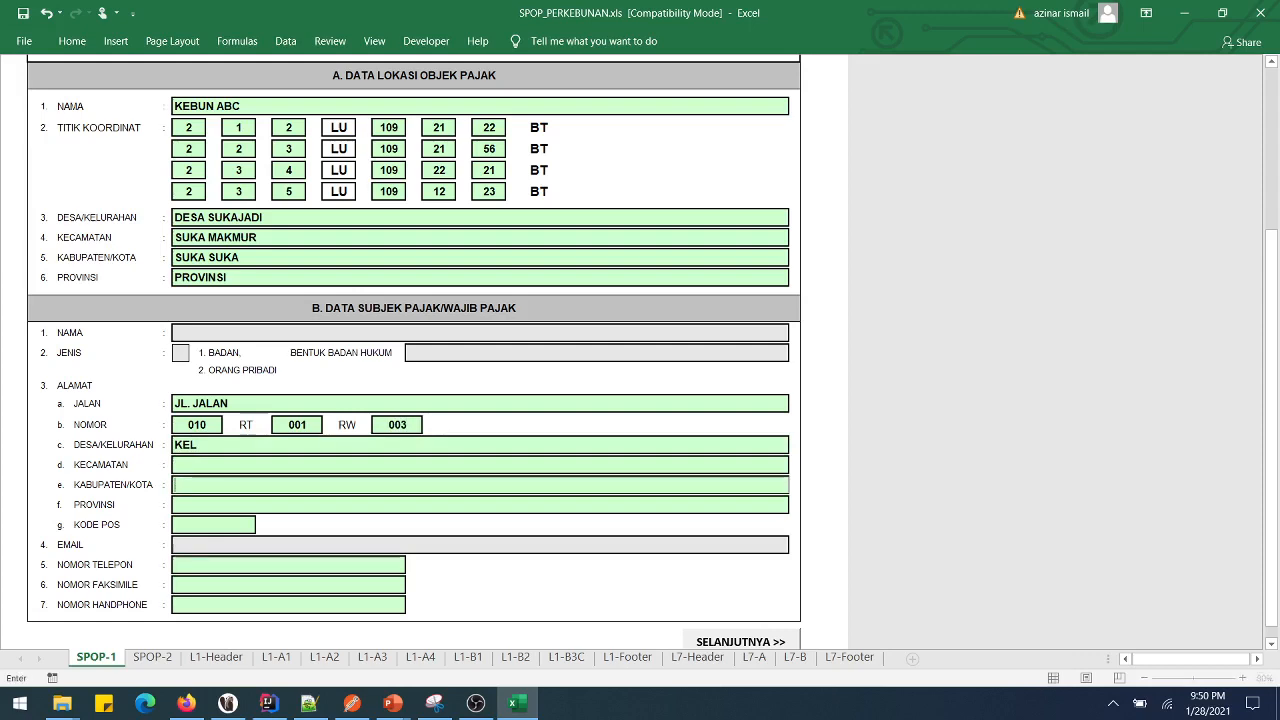
pyautogui.press('Up')
pyautogui.write('KECAMATAN')
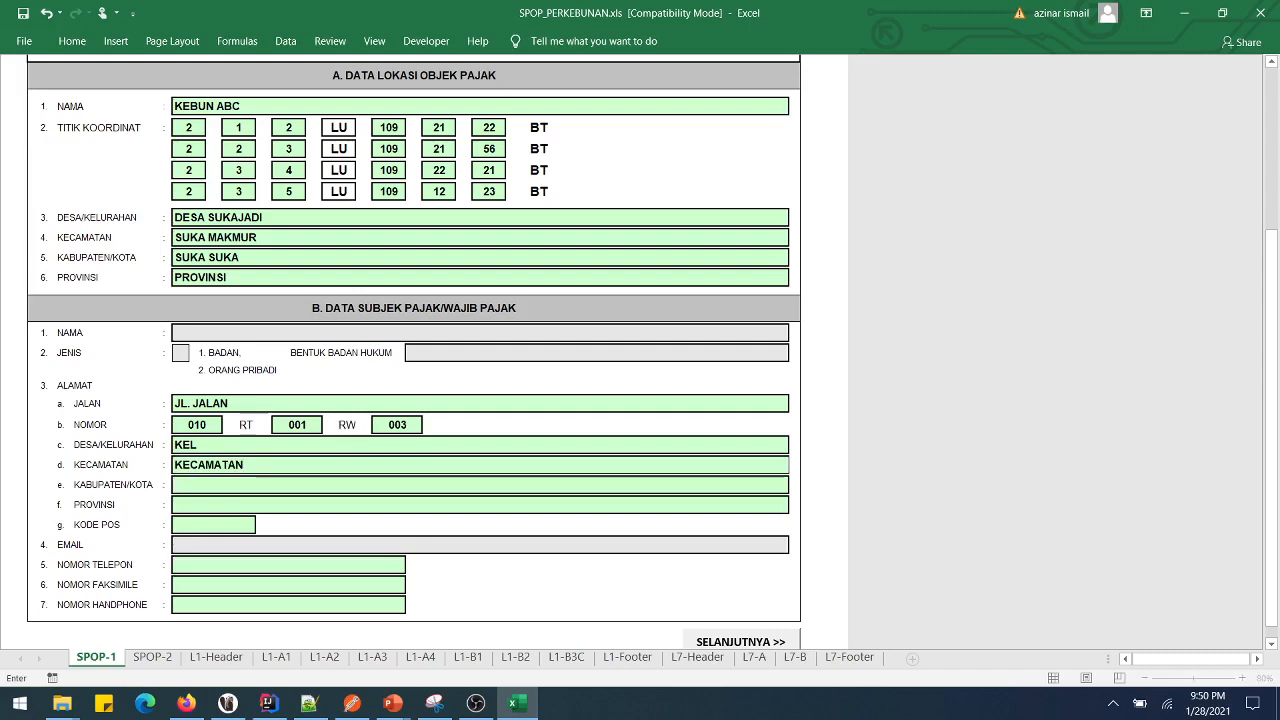
pyautogui.press('Return')
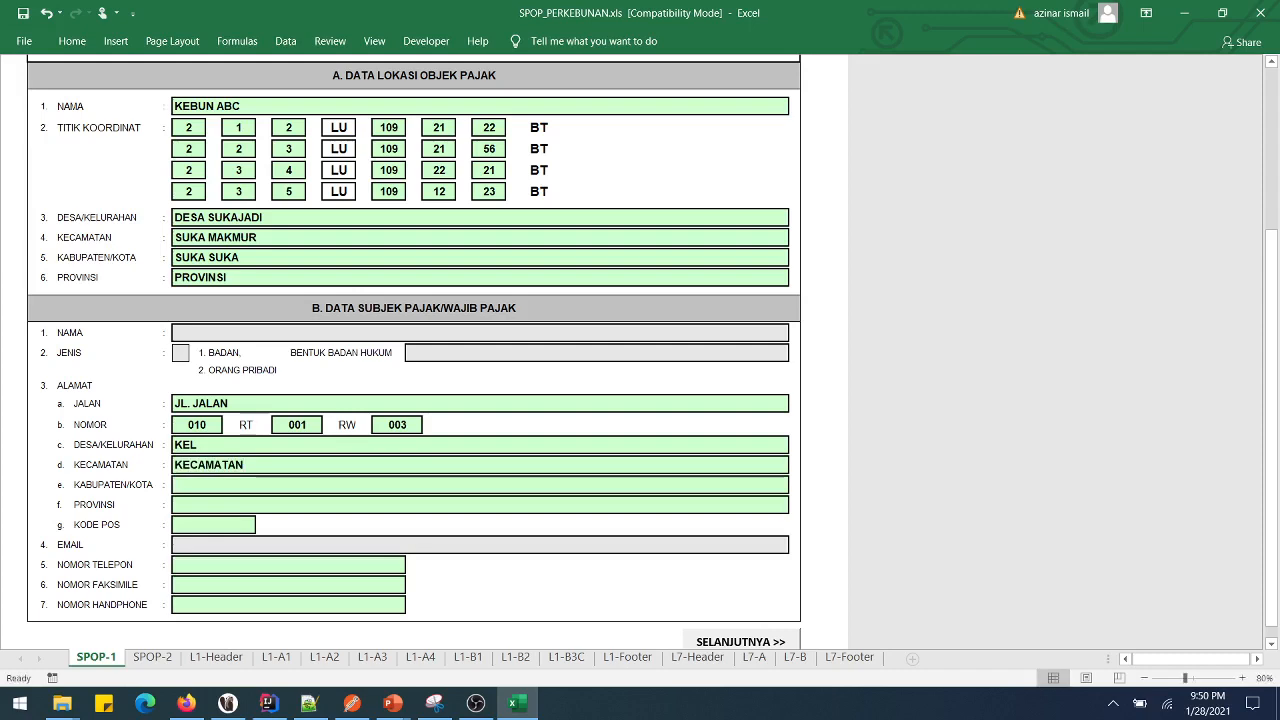
pyautogui.write('KABUPATEN')
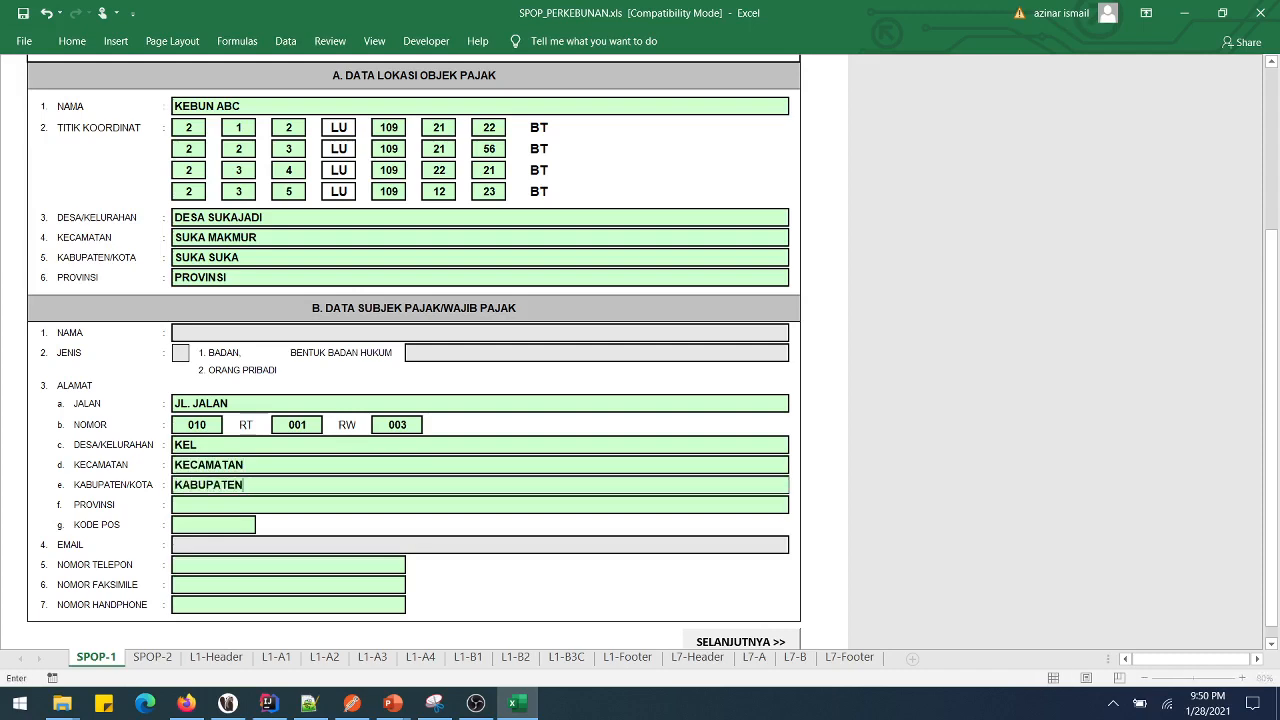
pyautogui.press('Return')
pyautogui.write('PROBI')
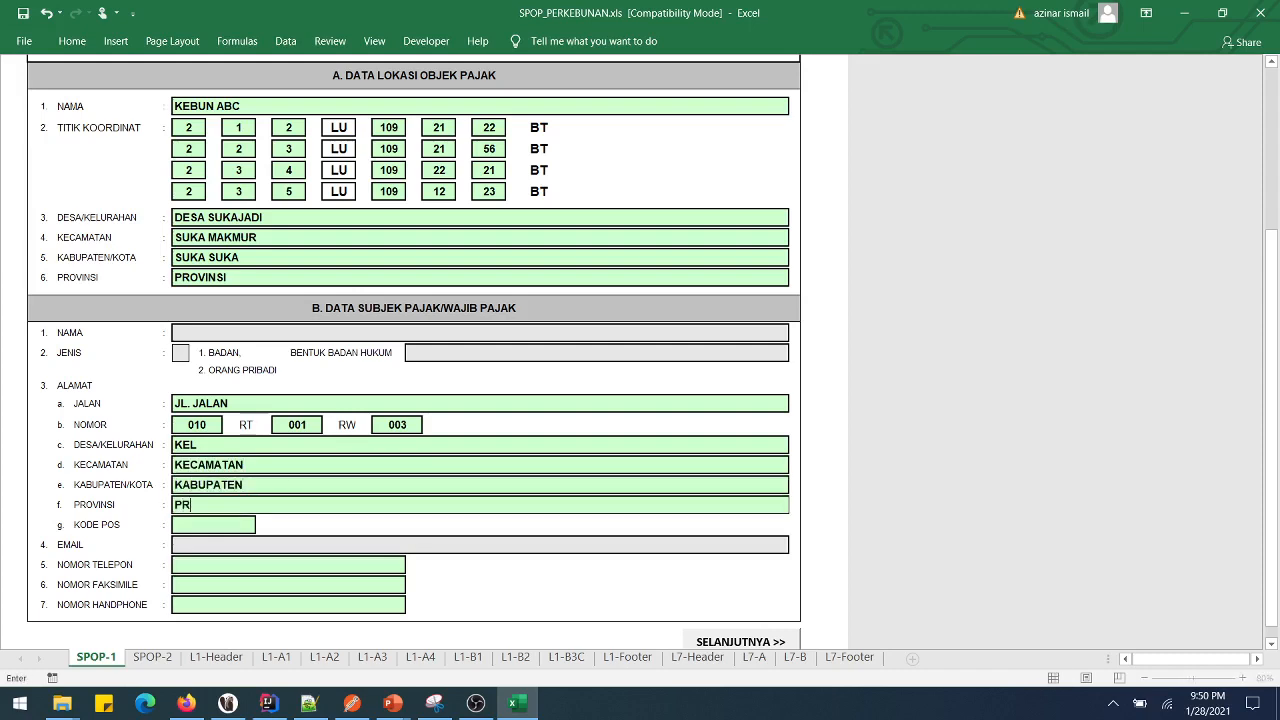
pyautogui.press('BackSpace')
pyautogui.press('BackSpace')
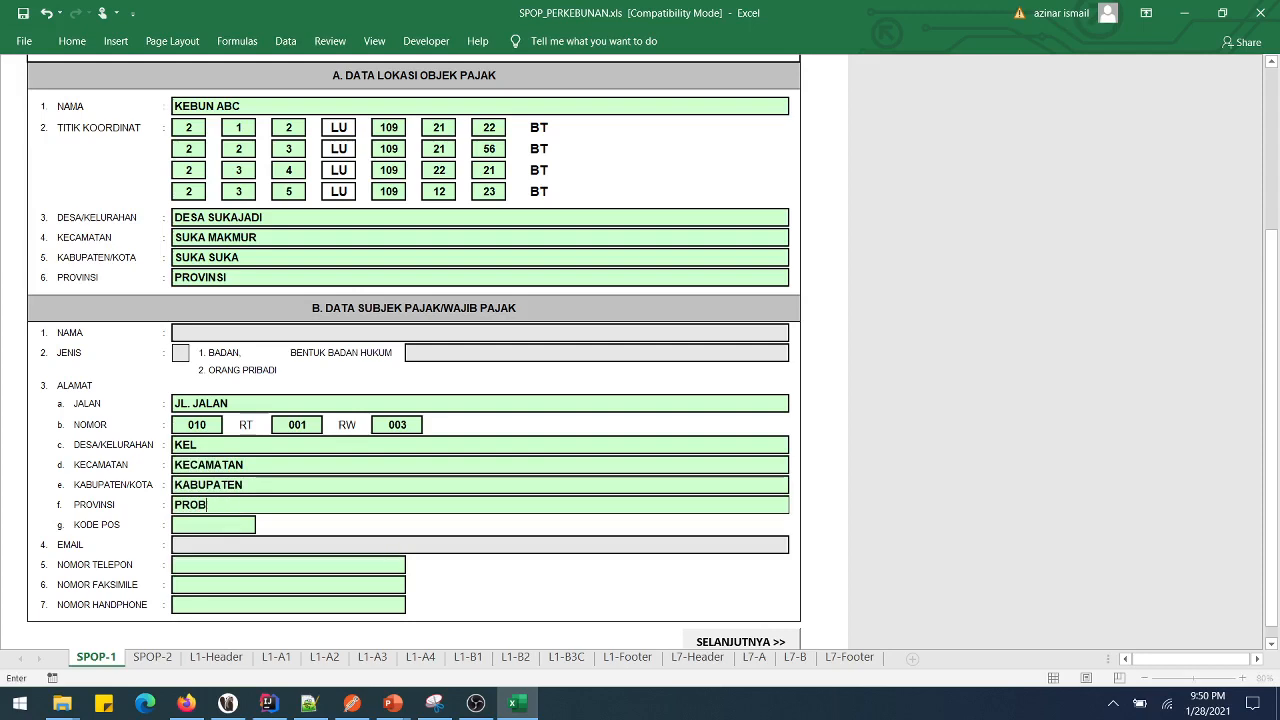
pyautogui.write('VINSI')
pyautogui.scroll(5, 414, 350)
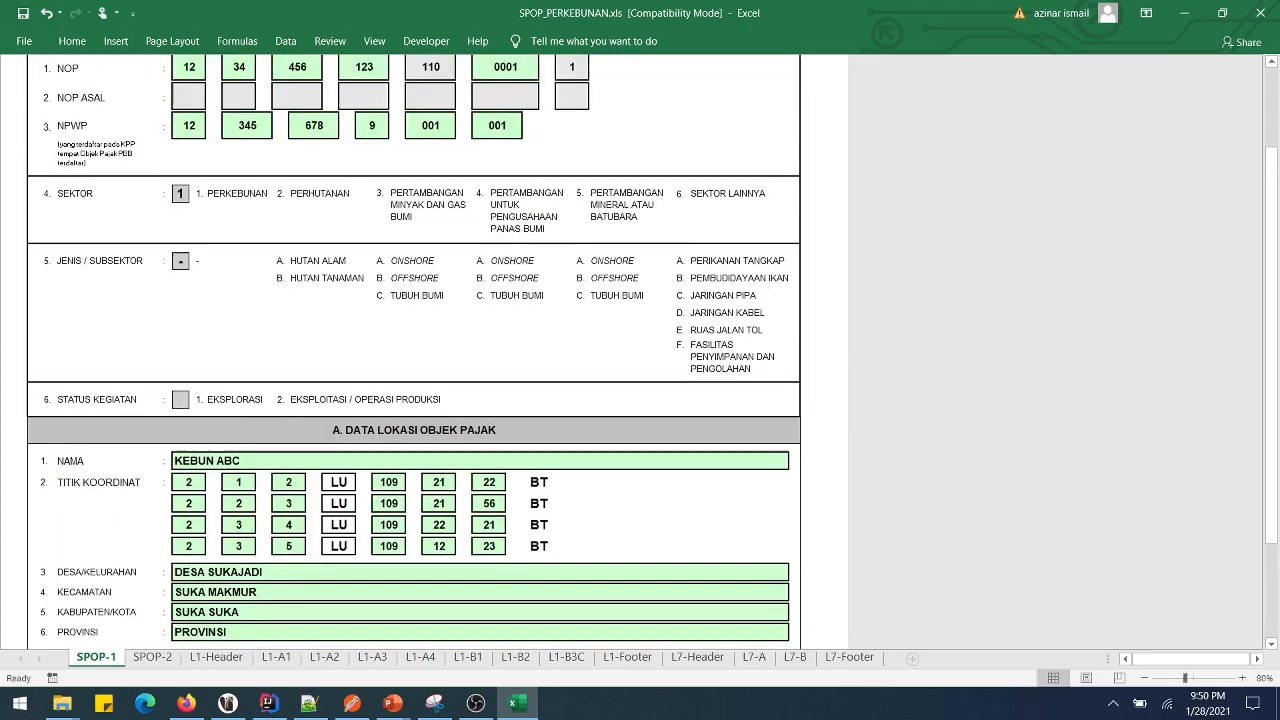
pyautogui.scroll(-2, 414, 350)
pyautogui.scroll(-6, 414, 350)
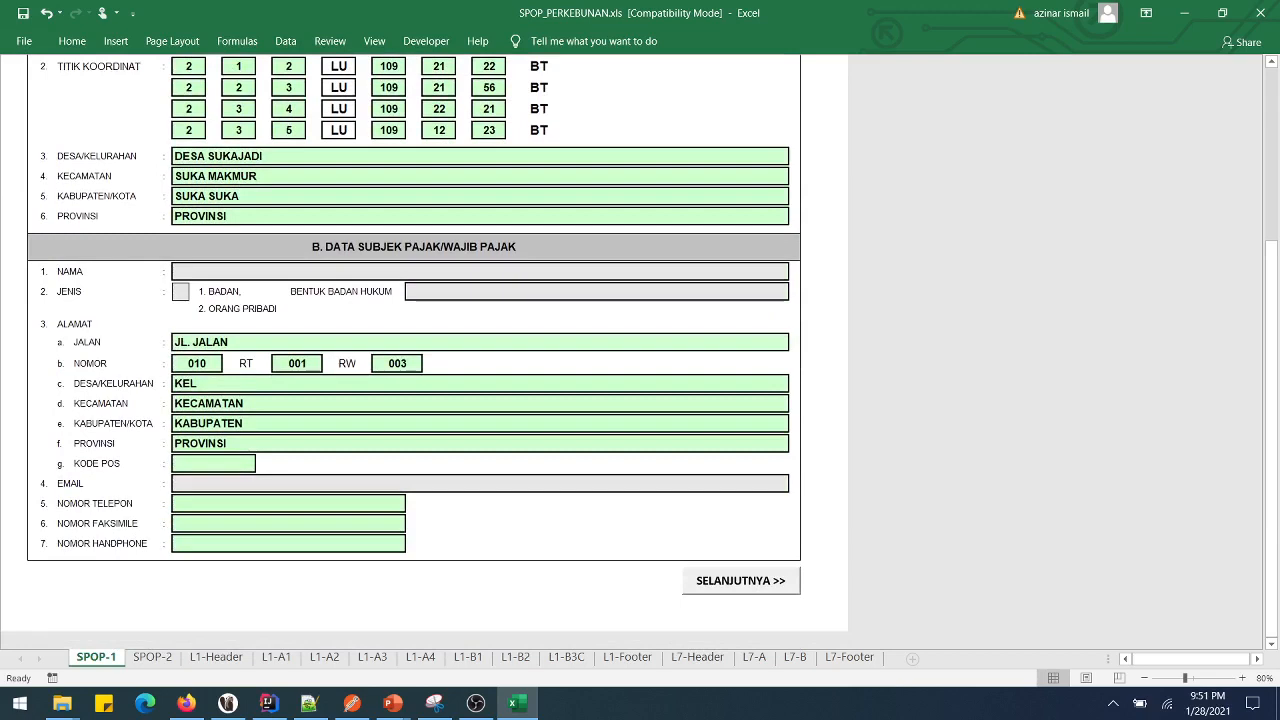
# - Fill in the taxpayer's postal code, telephone, fax and mobile phone numbers
pyautogui.write('12345')
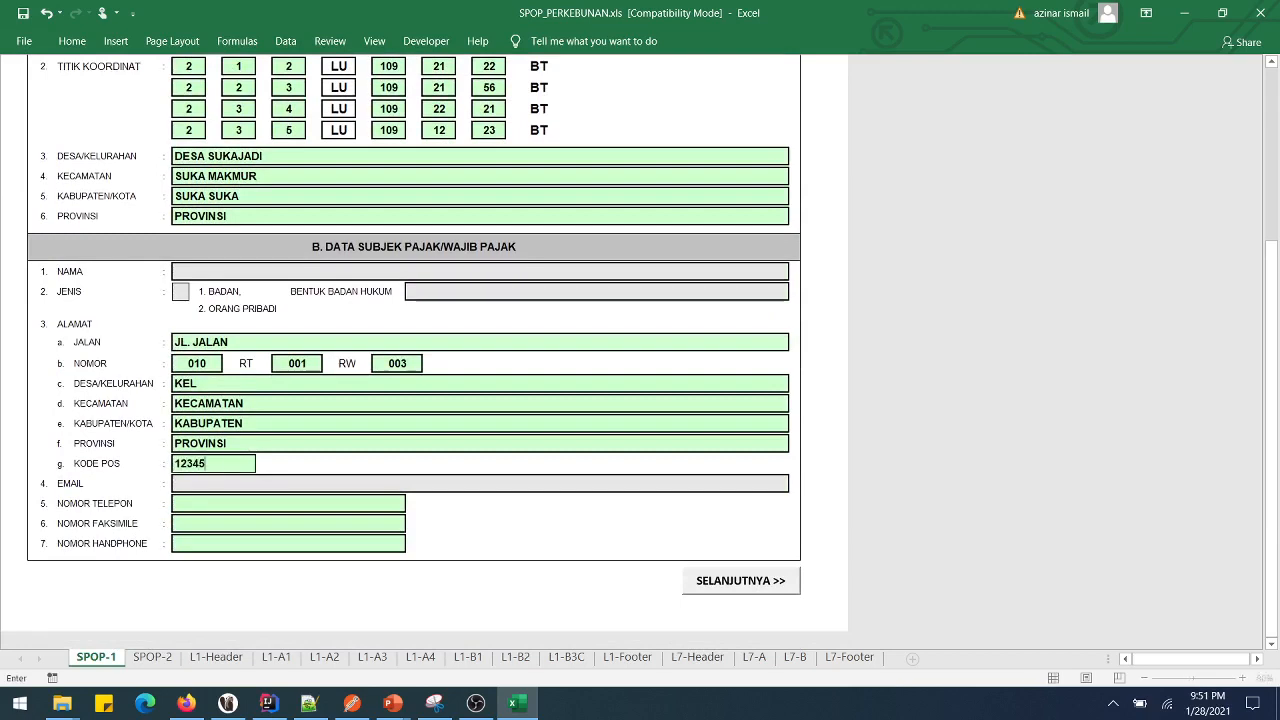
pyautogui.press('Return')
pyautogui.write('0')
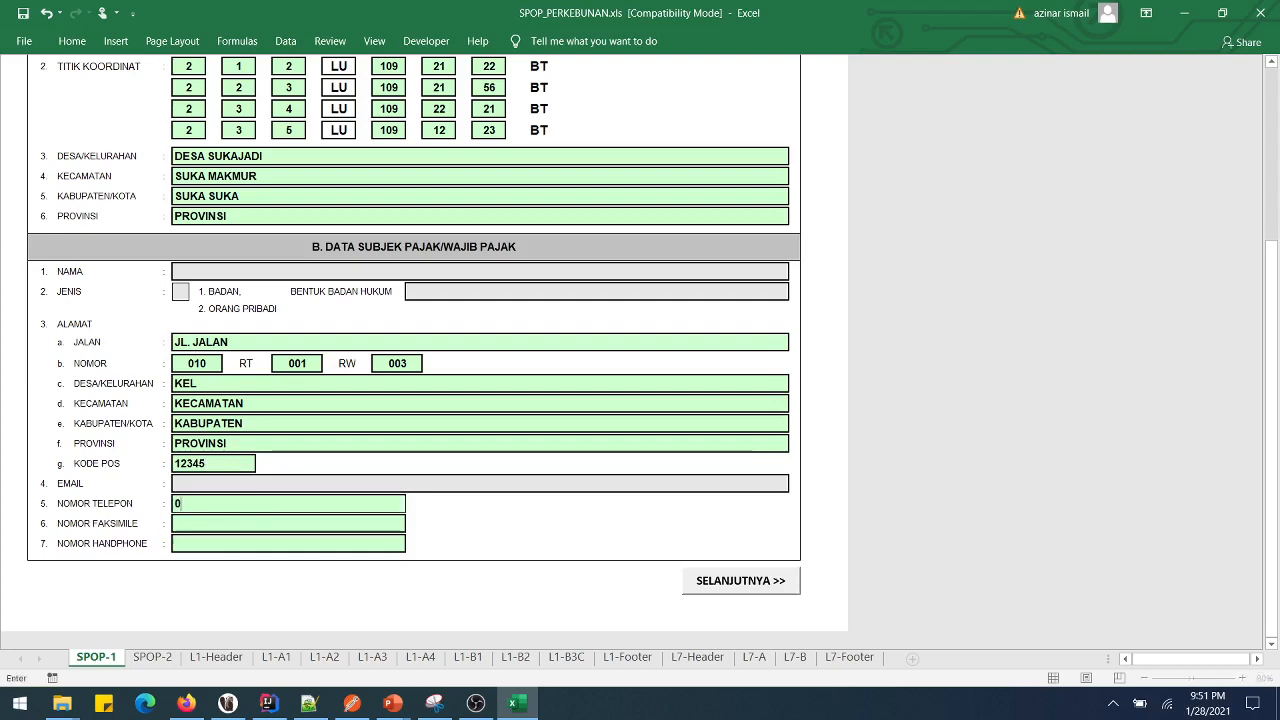
pyautogui.write('21-7677')
pyautogui.press('Return')
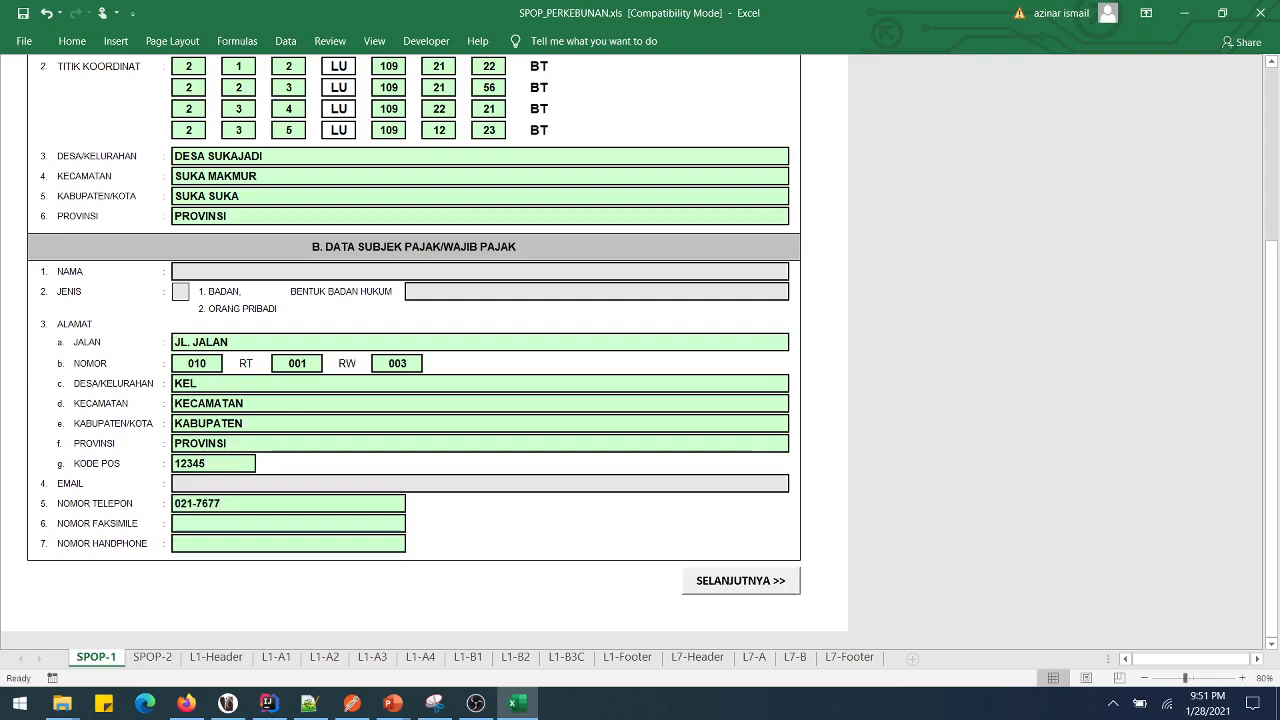
pyautogui.write('021')
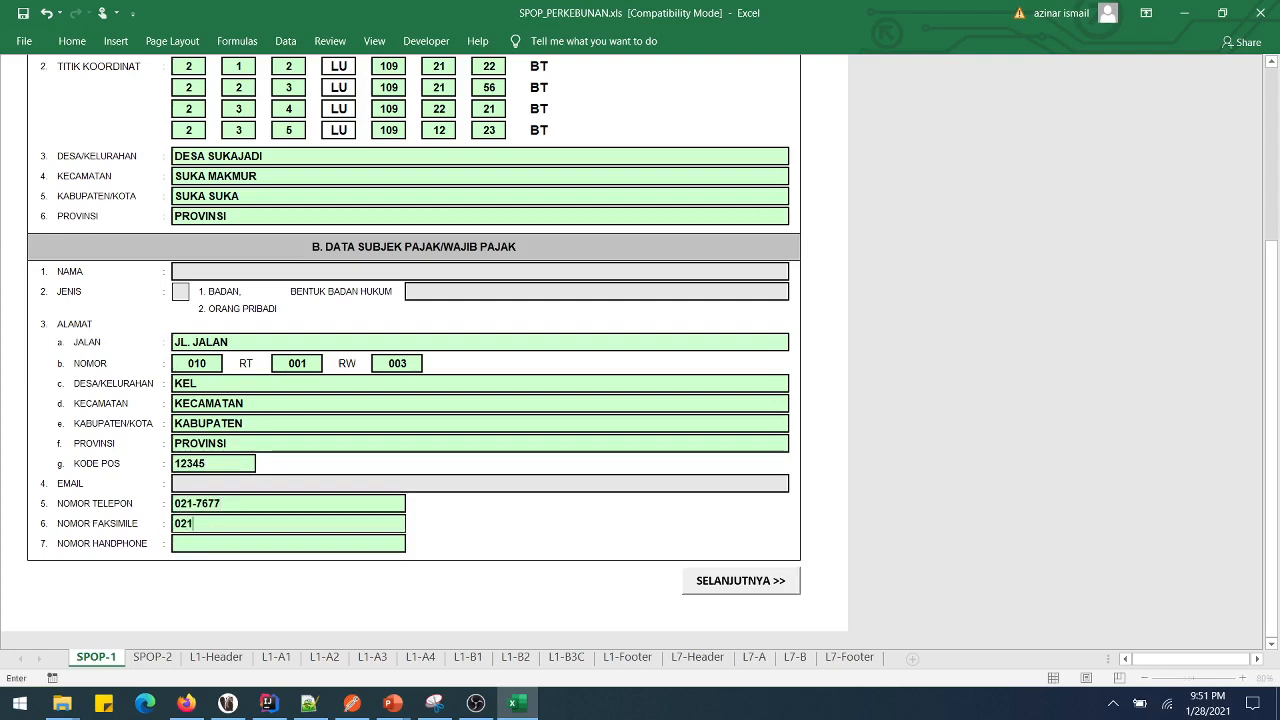
pyautogui.write('87666')
pyautogui.press('Up')
pyautogui.write('8')
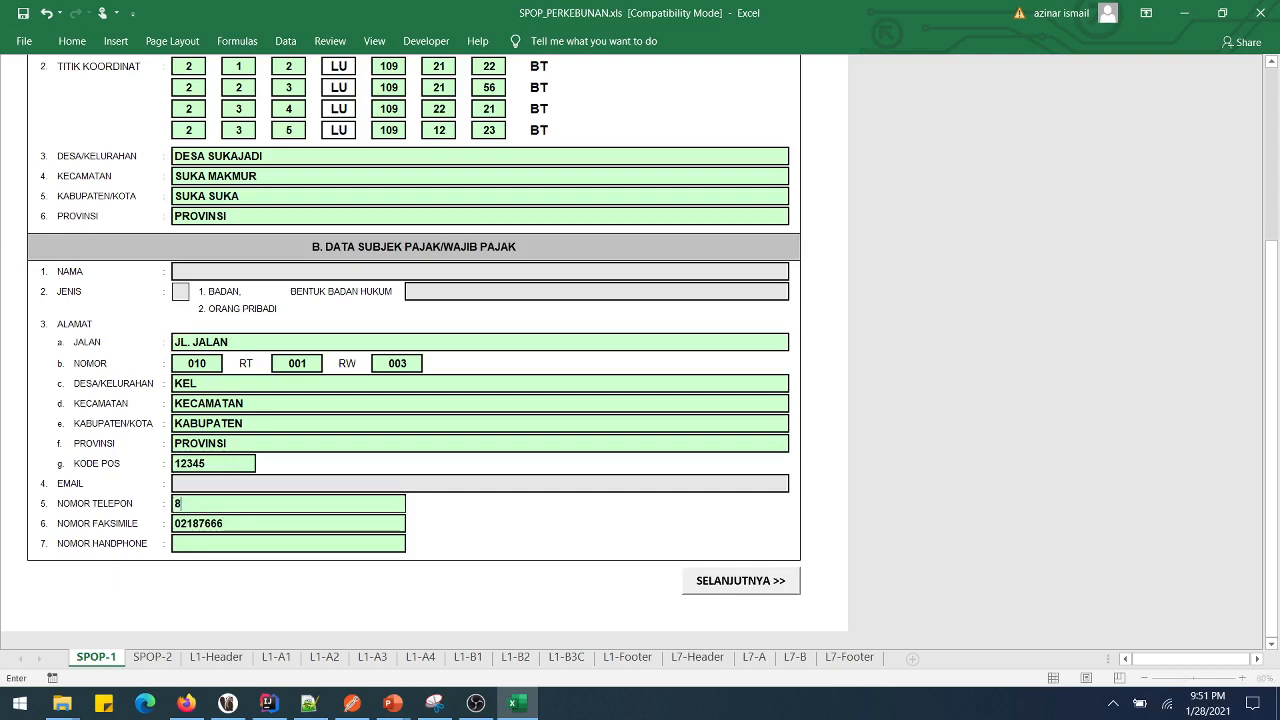
pyautogui.write('78888879')
pyautogui.press('Up')
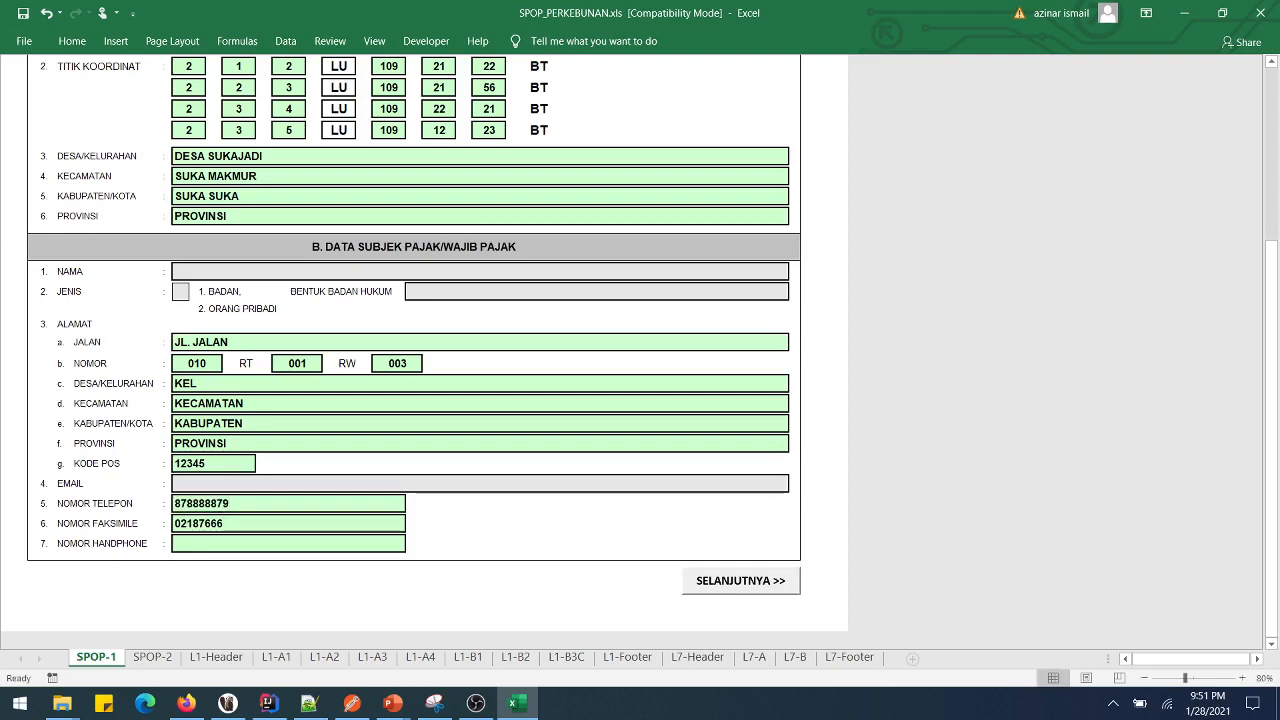
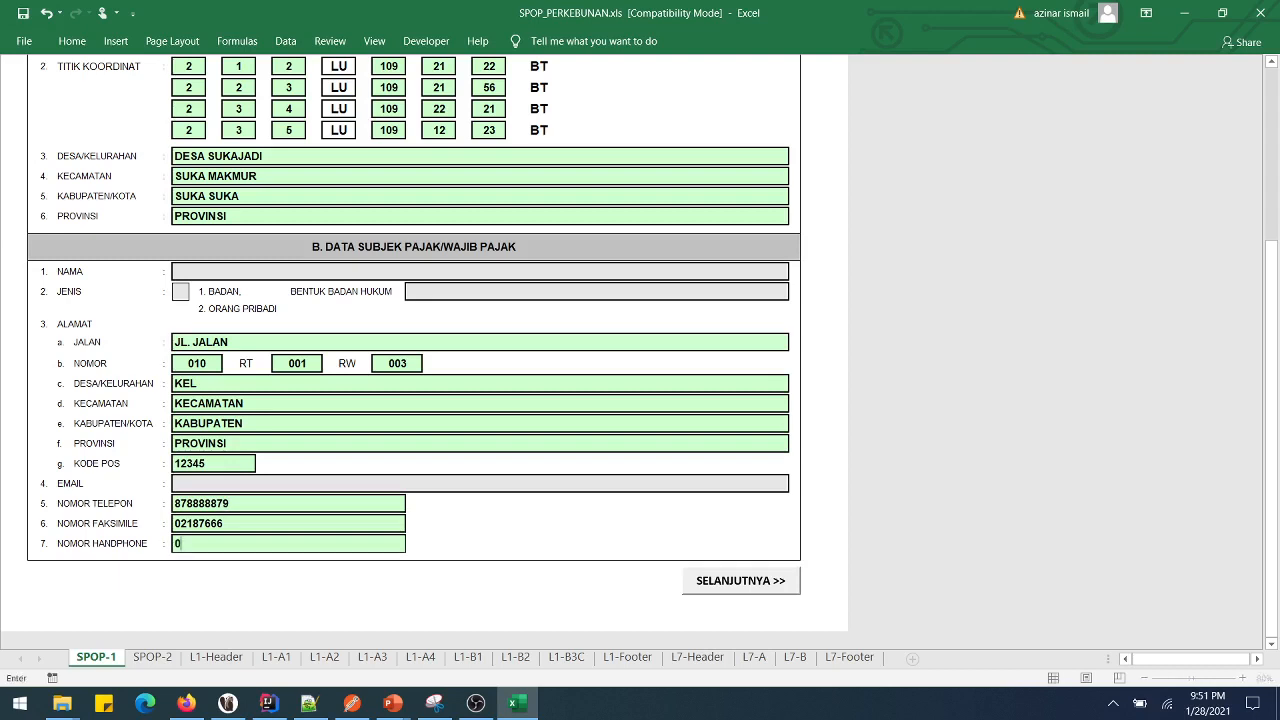
pyautogui.press('Return')
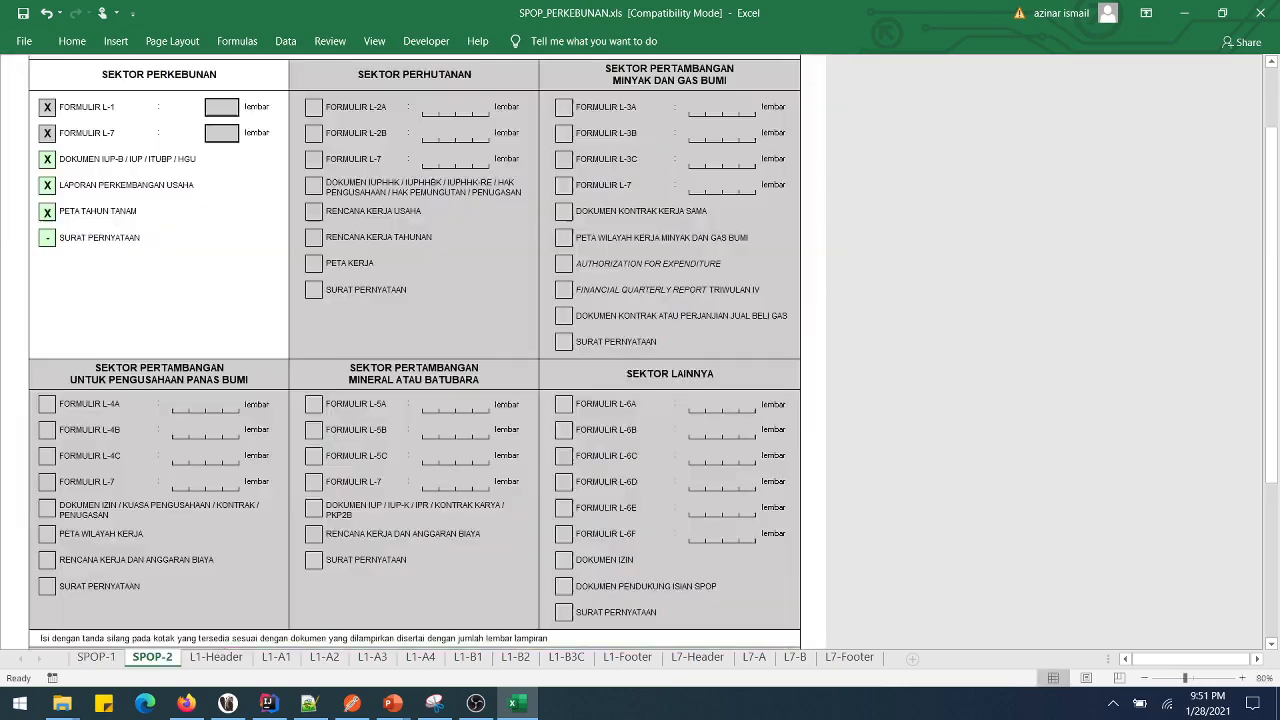
pyautogui.hotkey('ctrl', 'pagedown')
pyautogui.scroll(3, 414, 350)
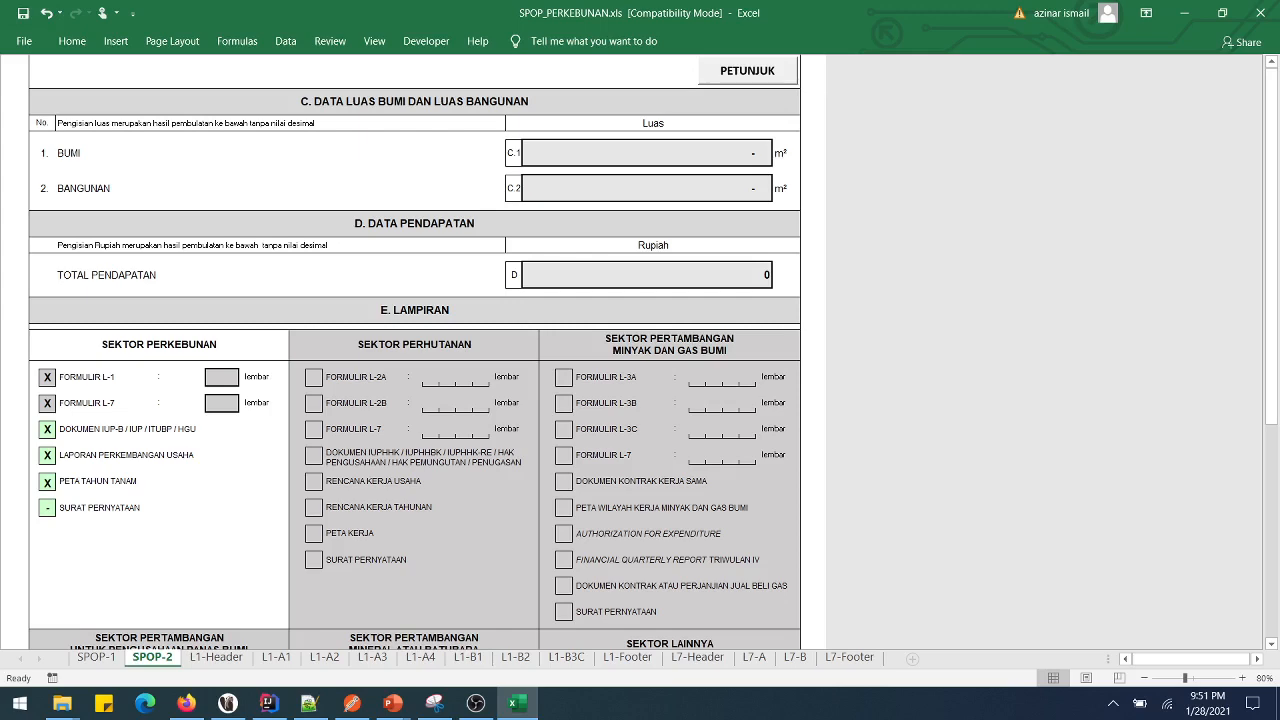
pyautogui.scroll(-3, 414, 350)
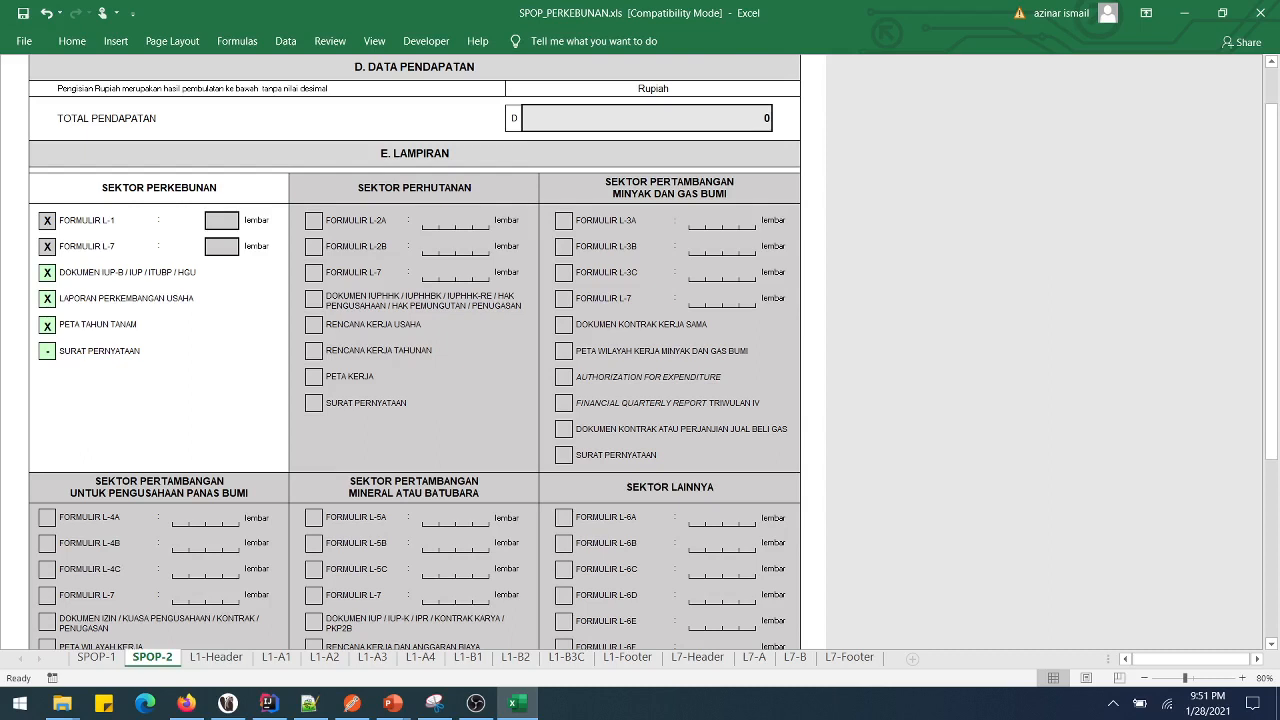
pyautogui.click(47, 272)
pyautogui.click(63, 272)
pyautogui.click(52, 283)
pyautogui.click(47, 351)
pyautogui.click(63, 351)
pyautogui.click(45, 373)
pyautogui.click(63, 351)
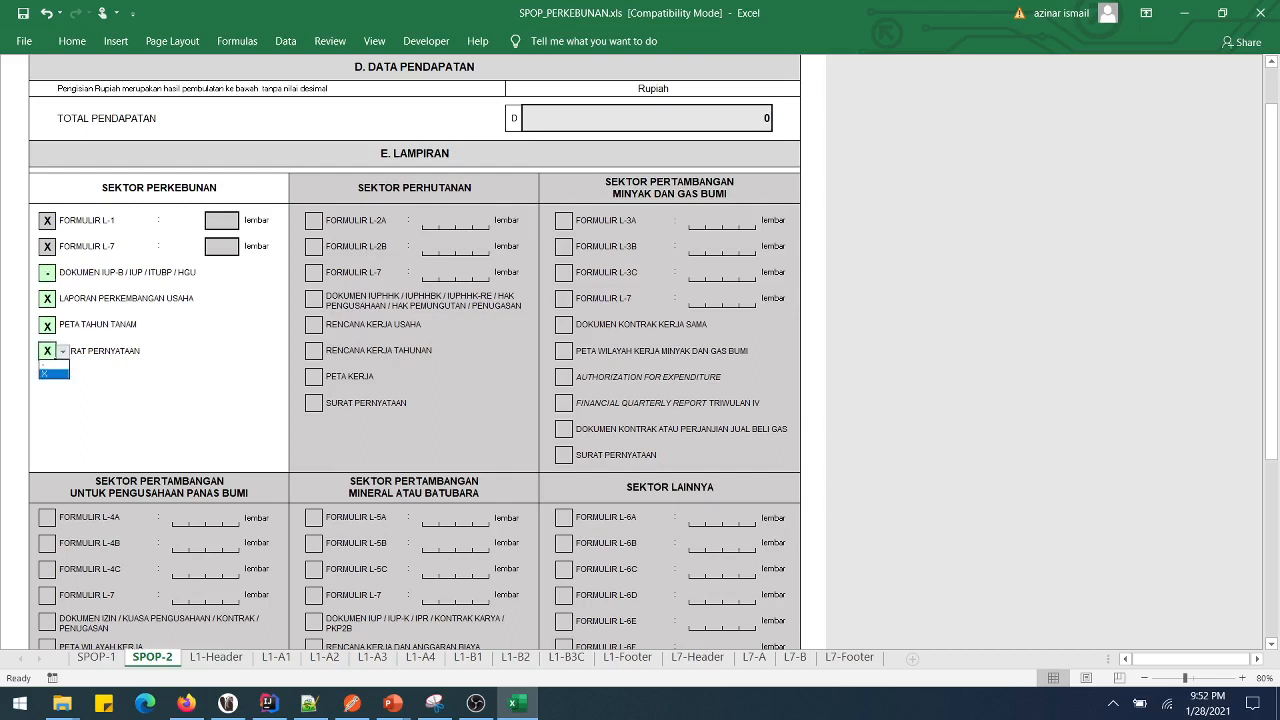
pyautogui.click(46, 364)
pyautogui.click(47, 273)
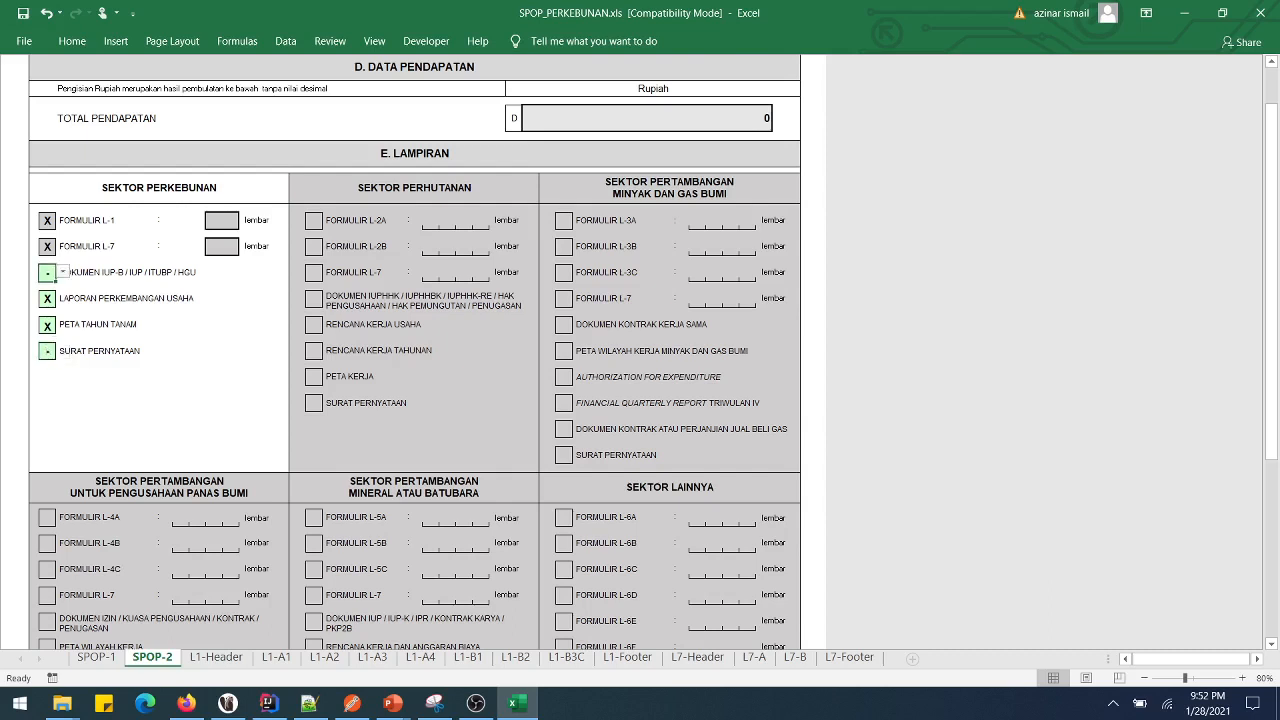
pyautogui.click(63, 272)
pyautogui.click(46, 295)
# - Enter JAKARTA as the place in the SPOP-2 declaration section
pyautogui.scroll(-5, 414, 350)
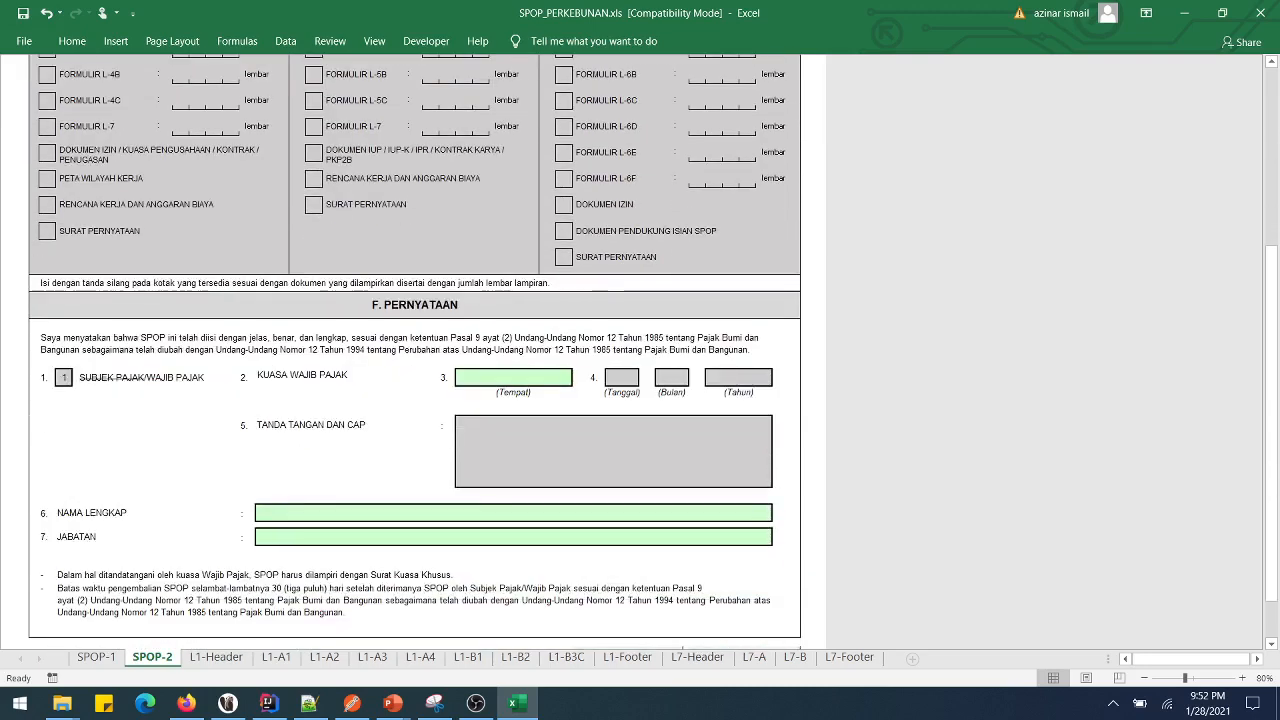
pyautogui.click(513, 377)
pyautogui.write('JAKRTA')
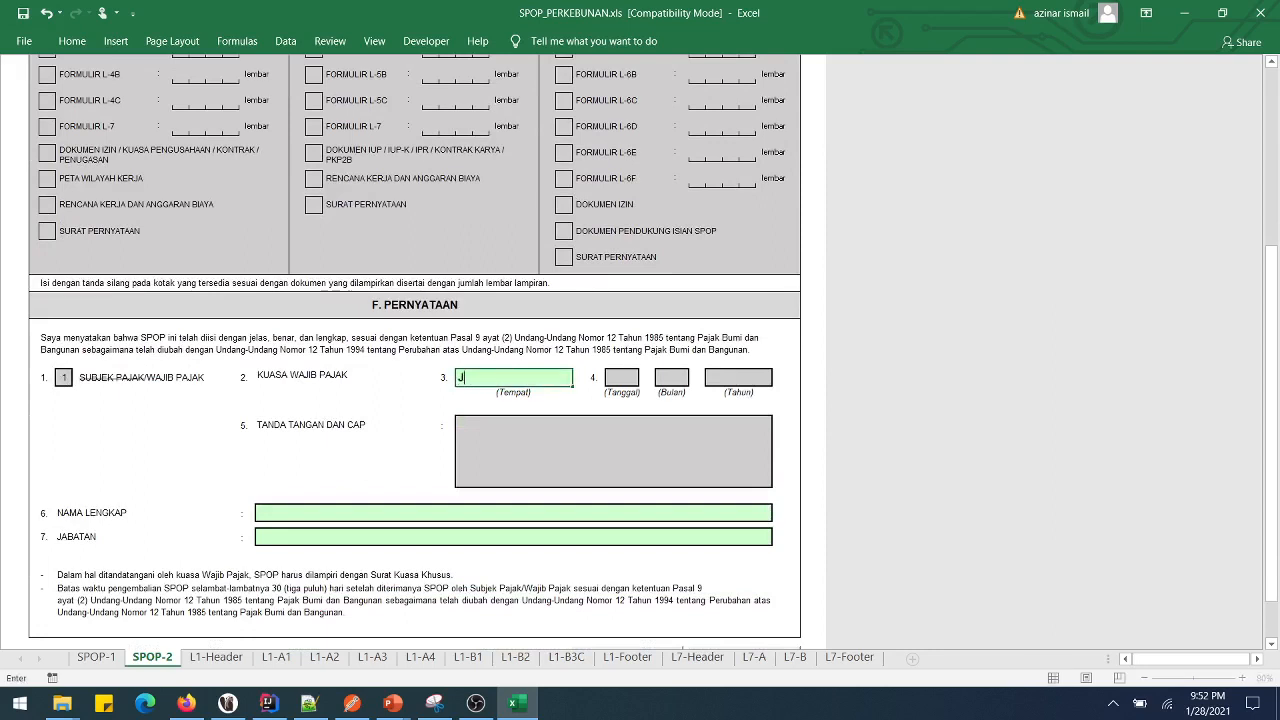
pyautogui.press('BackSpace')
pyautogui.press('BackSpace')
pyautogui.press('BackSpace')
pyautogui.write('AR')
pyautogui.press('BackSpace')
pyautogui.write('RTA')
pyautogui.press('Return')
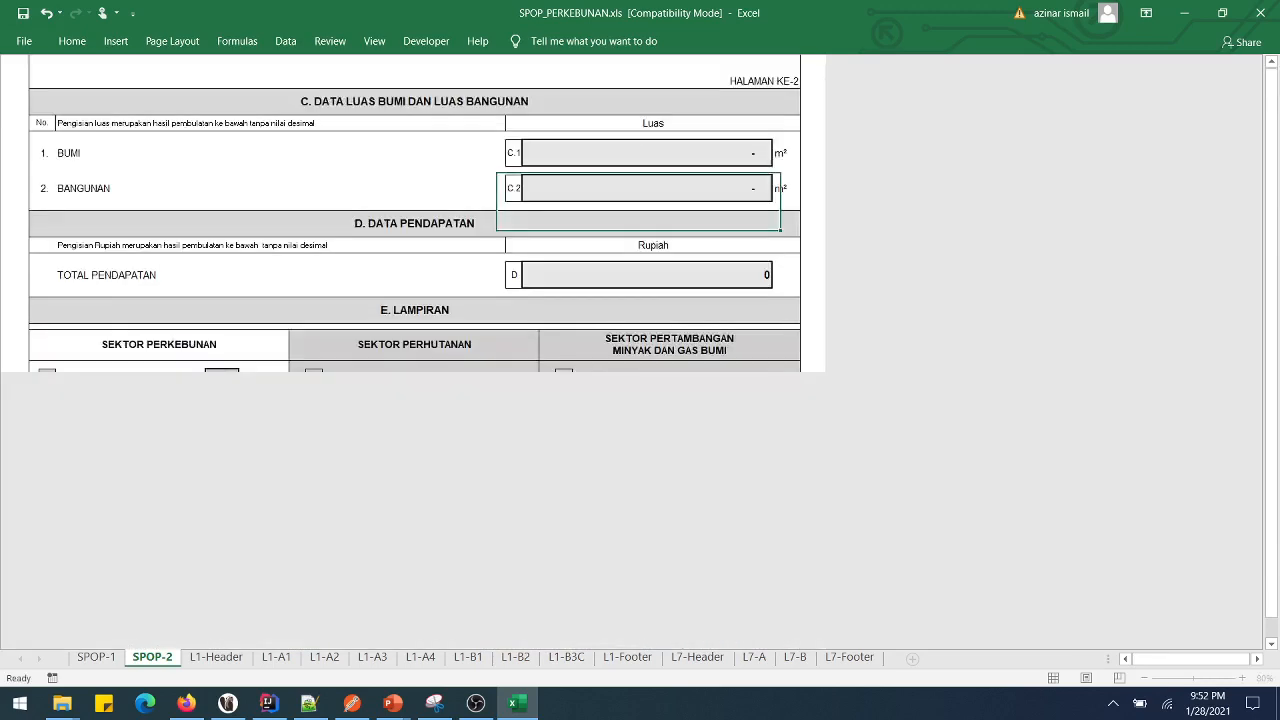
# - Fill in the signer's full name and the position MANAGER KEUANGAN
pyautogui.write('SU')
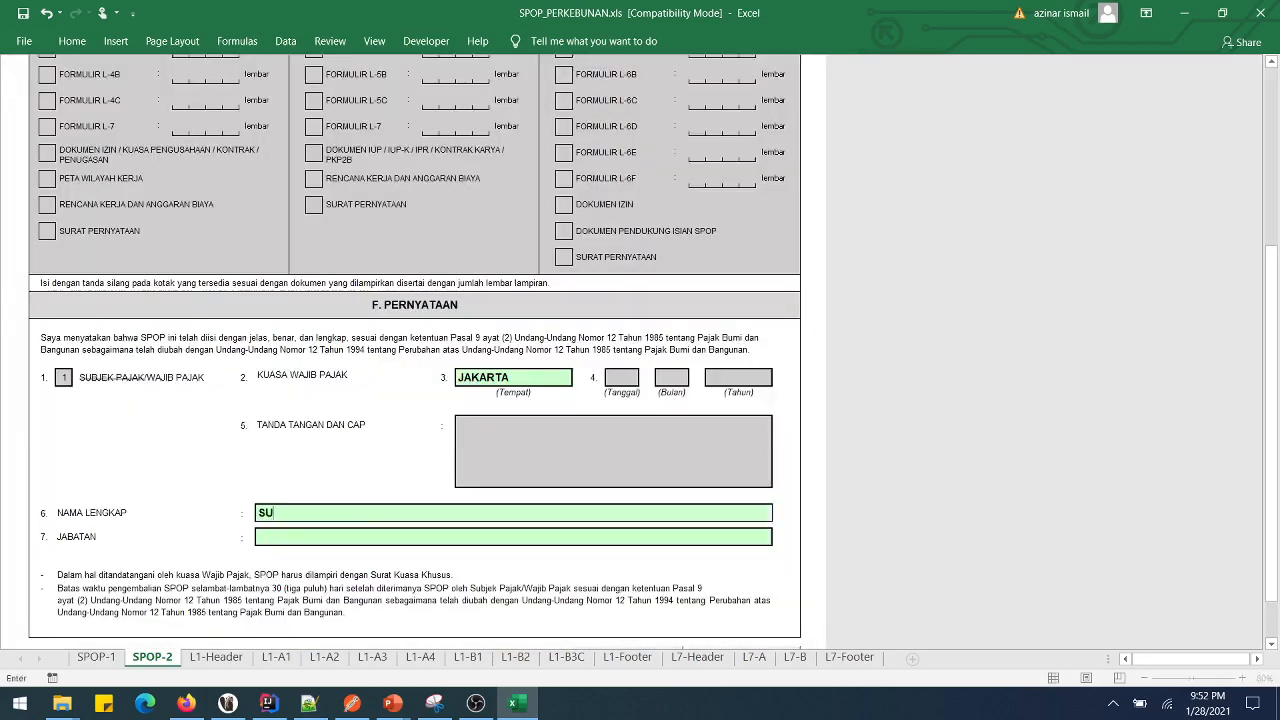
pyautogui.write('HARTO')
pyautogui.press('Return')
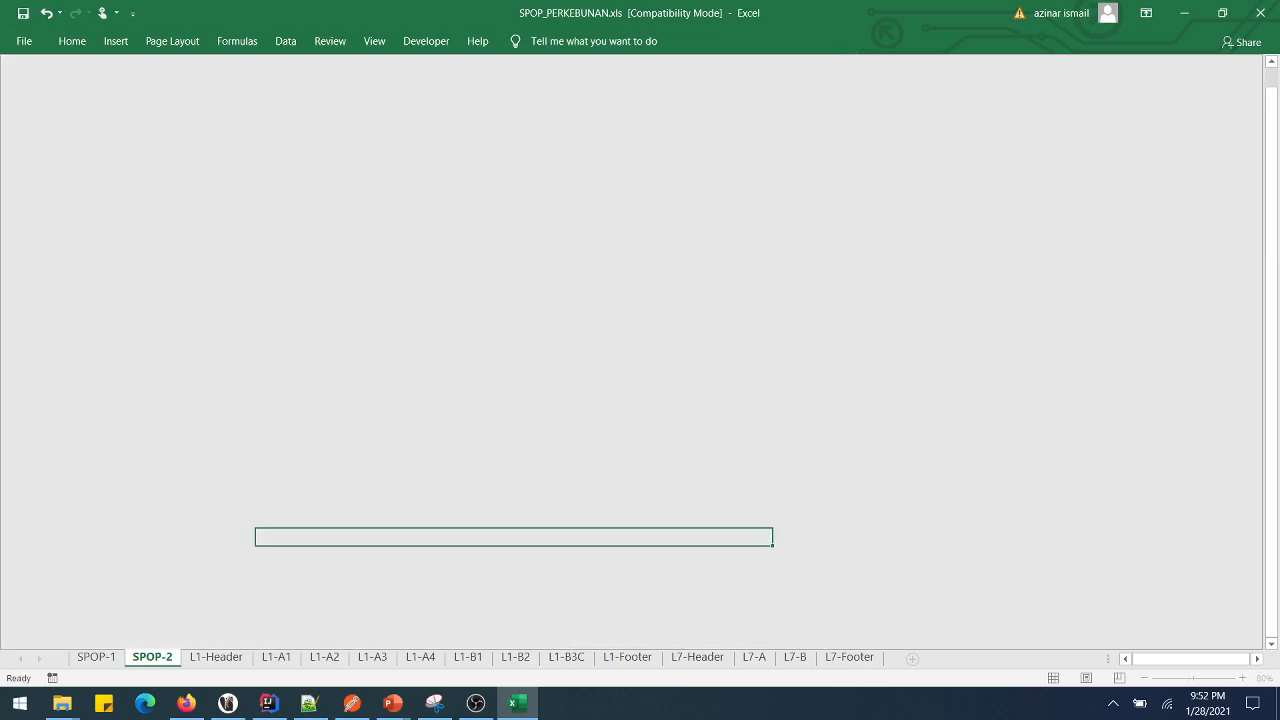
pyautogui.write('MANAGER KEUANGAN')
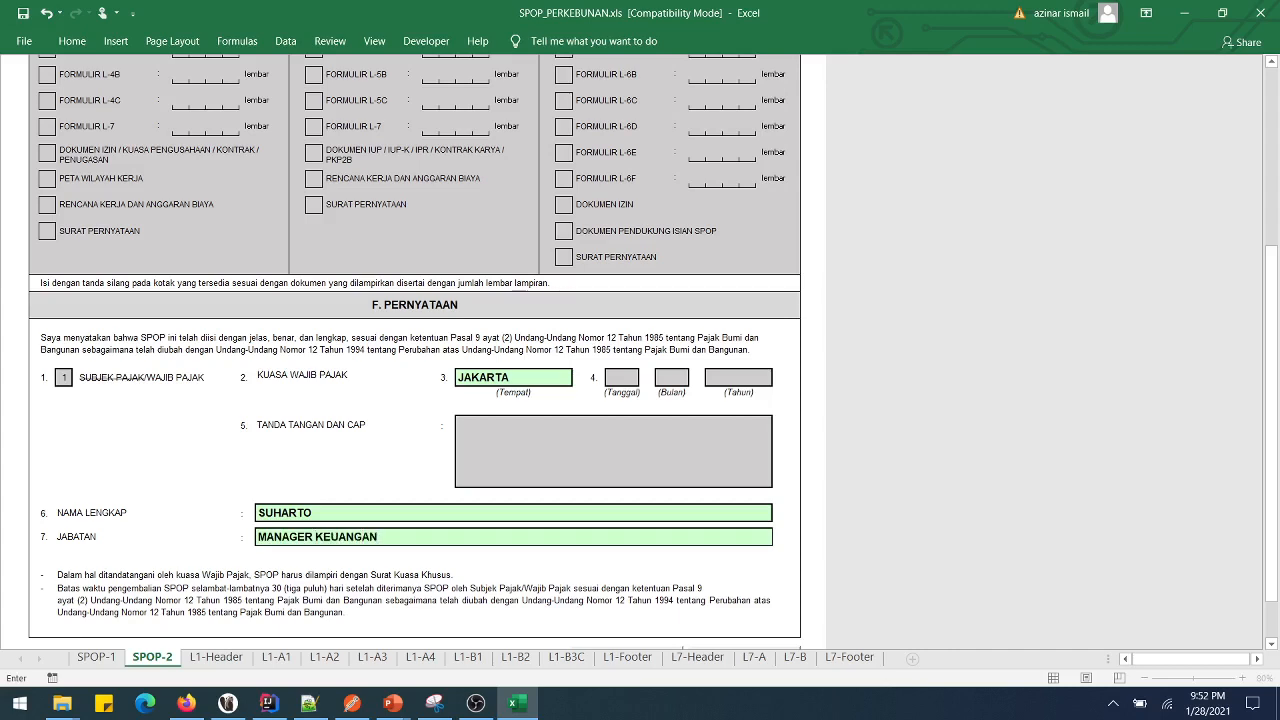
pyautogui.scroll(-2, 374, 571)
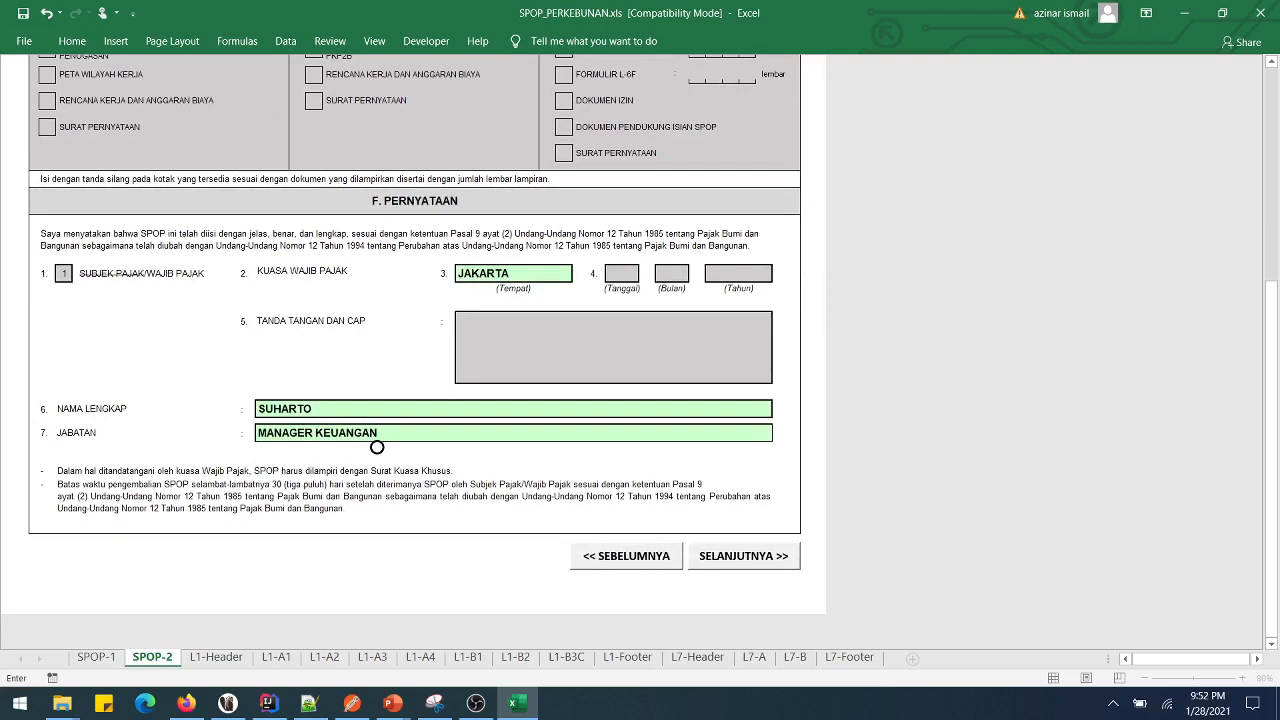
# - Confirm the position entry and continue from the L1-Header sheet to the L1-A1 table
pyautogui.press('Return')
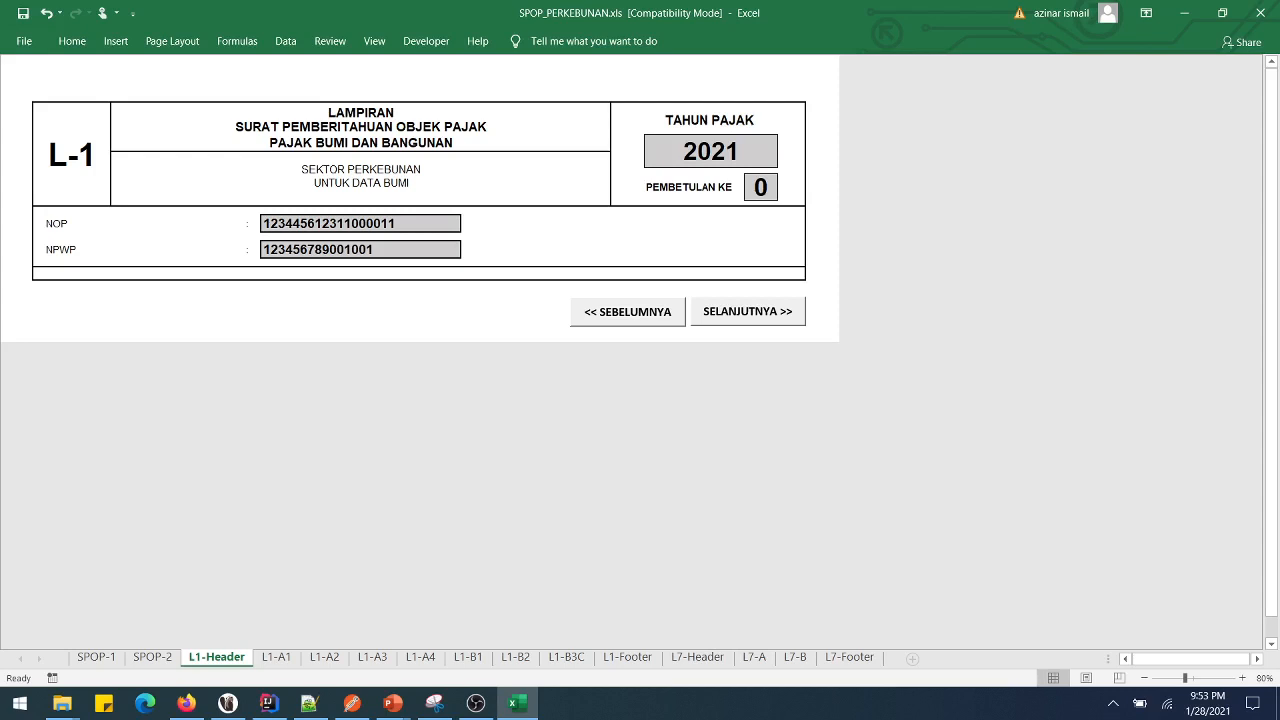
pyautogui.click(748, 311)
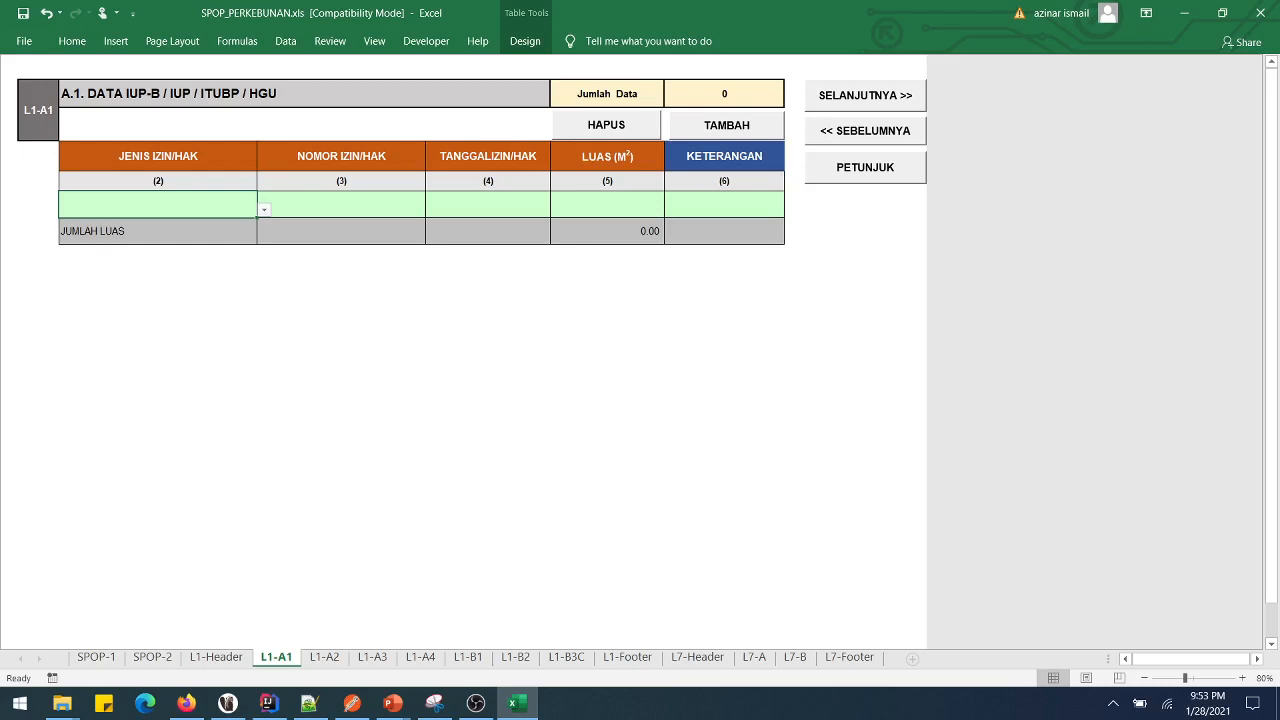
# - Set the first L1-A1 row's permit type to IUP and permit number to N123
pyautogui.hotkey('alt', 'Down')
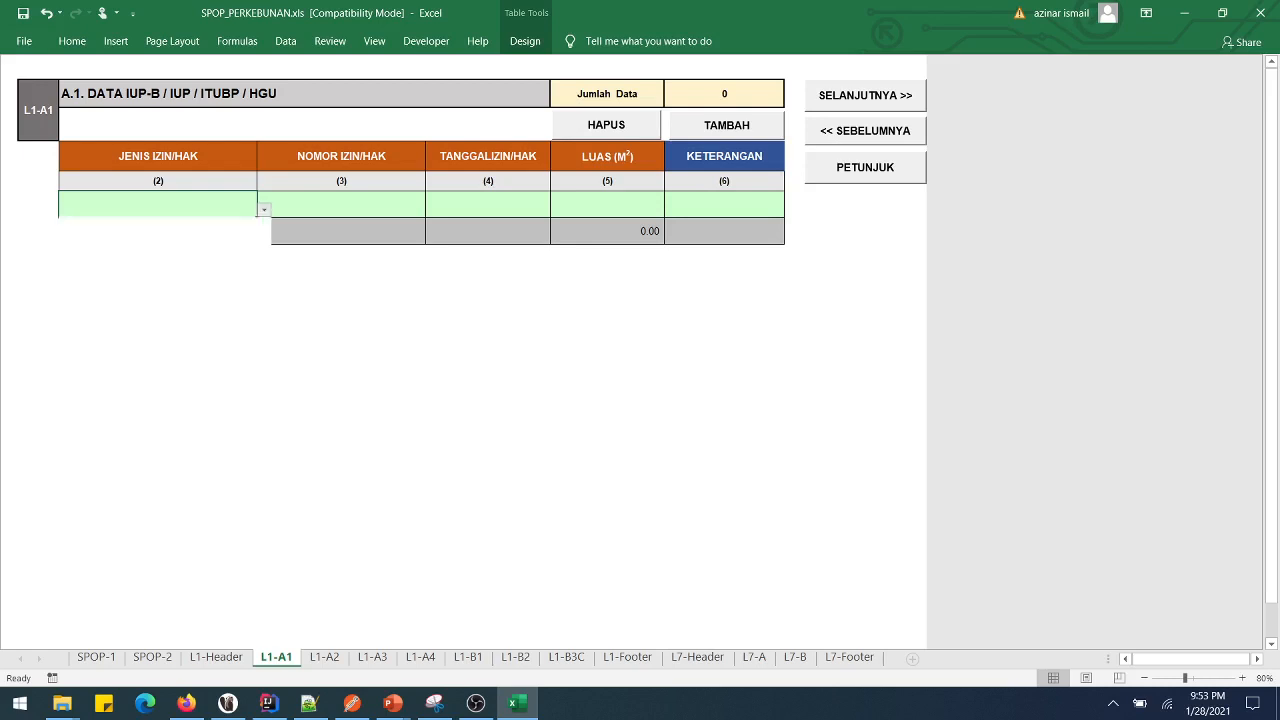
pyautogui.press('Down')
pyautogui.press('Return')
pyautogui.click(341, 204)
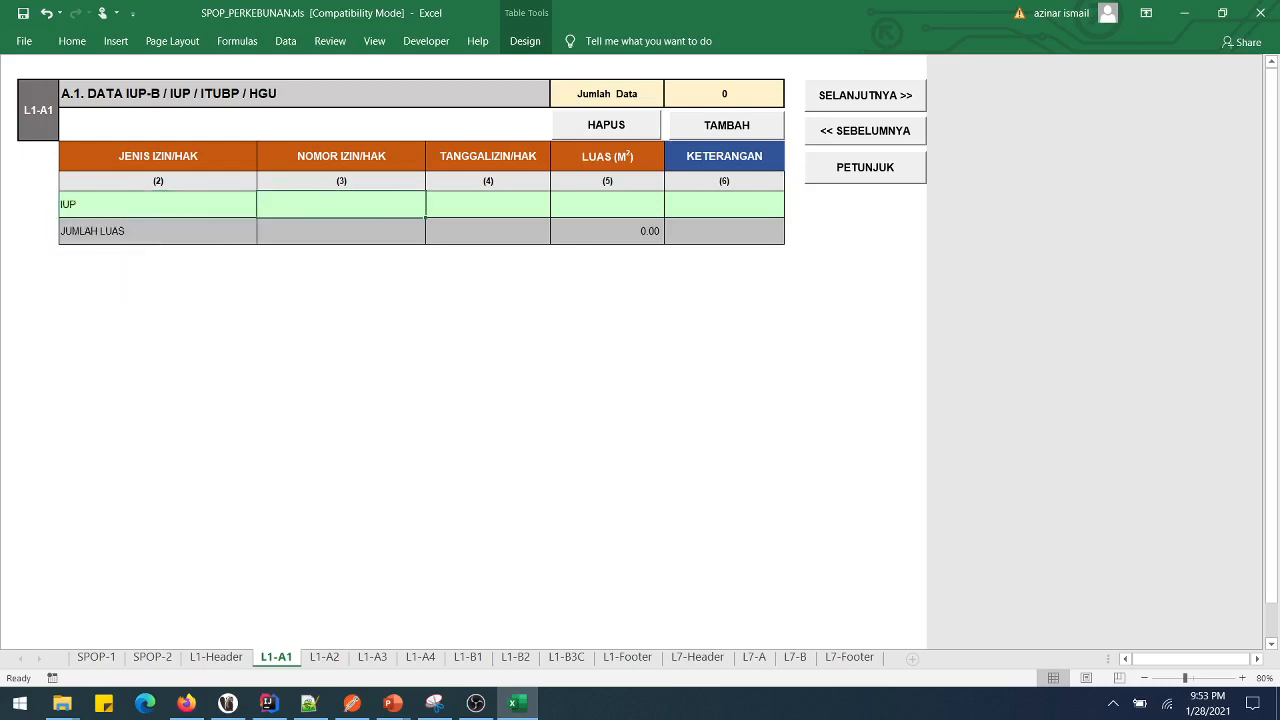
pyautogui.write('N123')
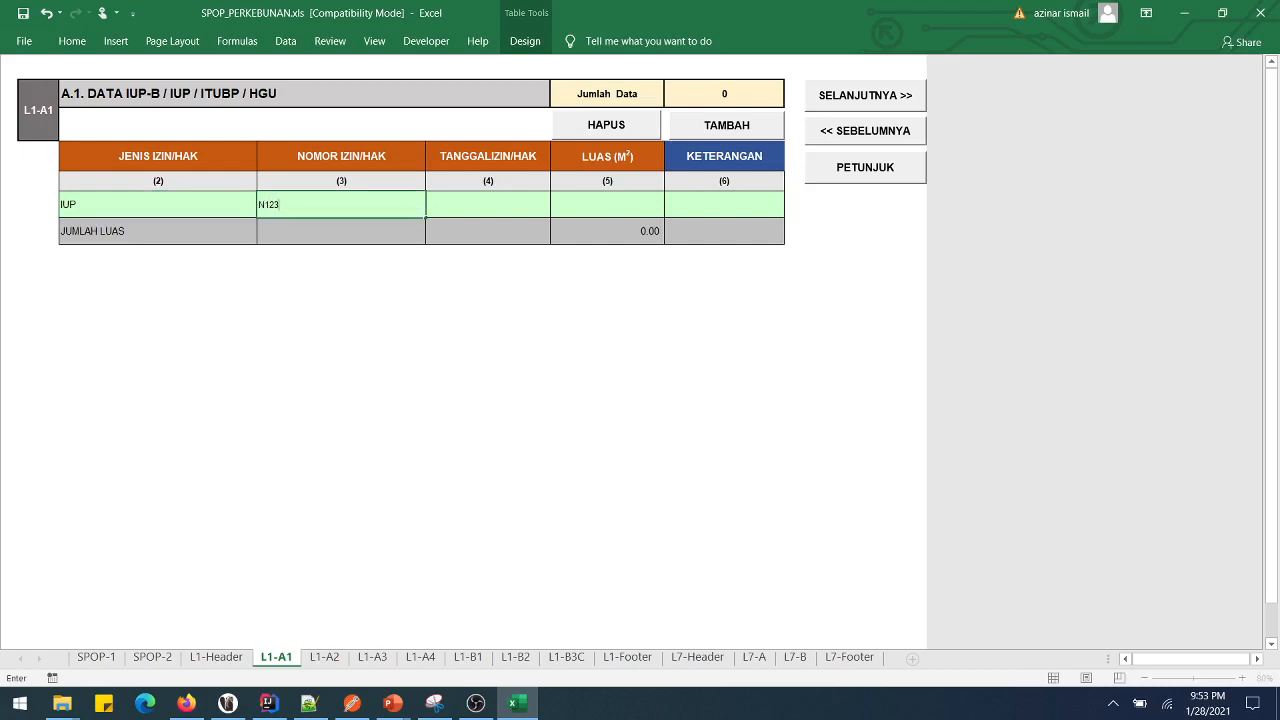
pyautogui.click(488, 204)
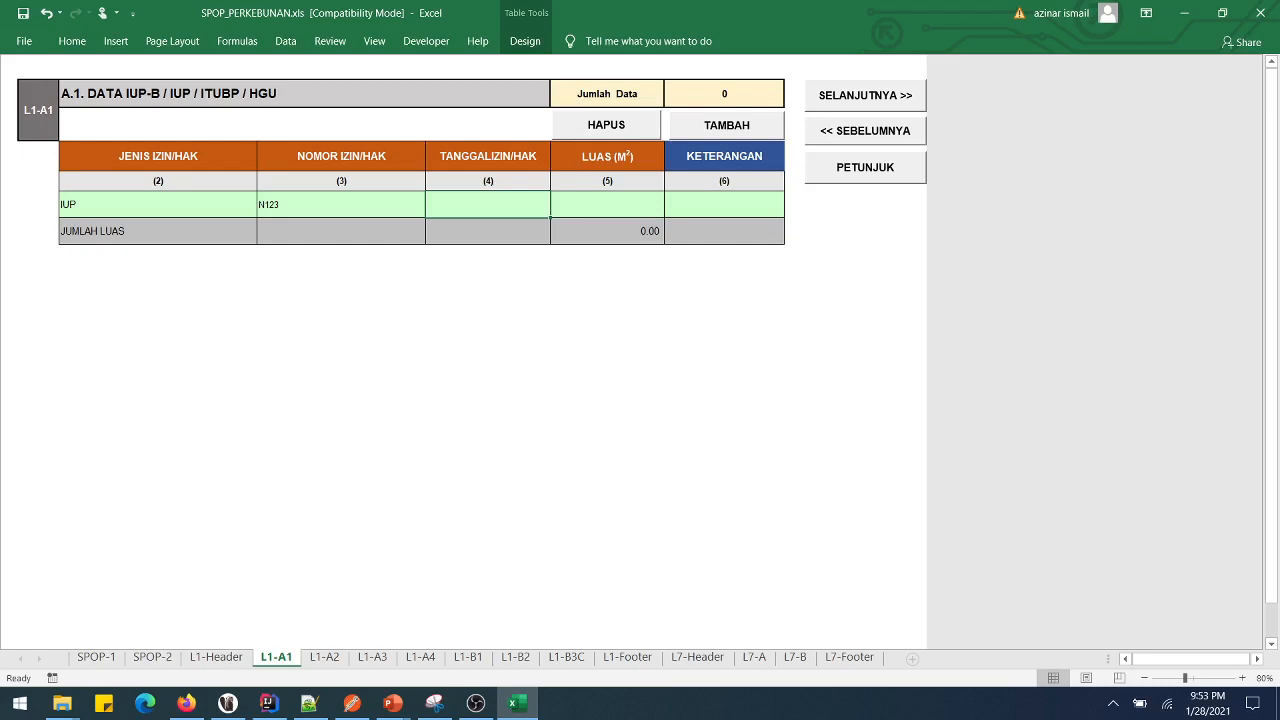
# - Enter the permit date so it reads 25/02/2001
pyautogui.write('02')
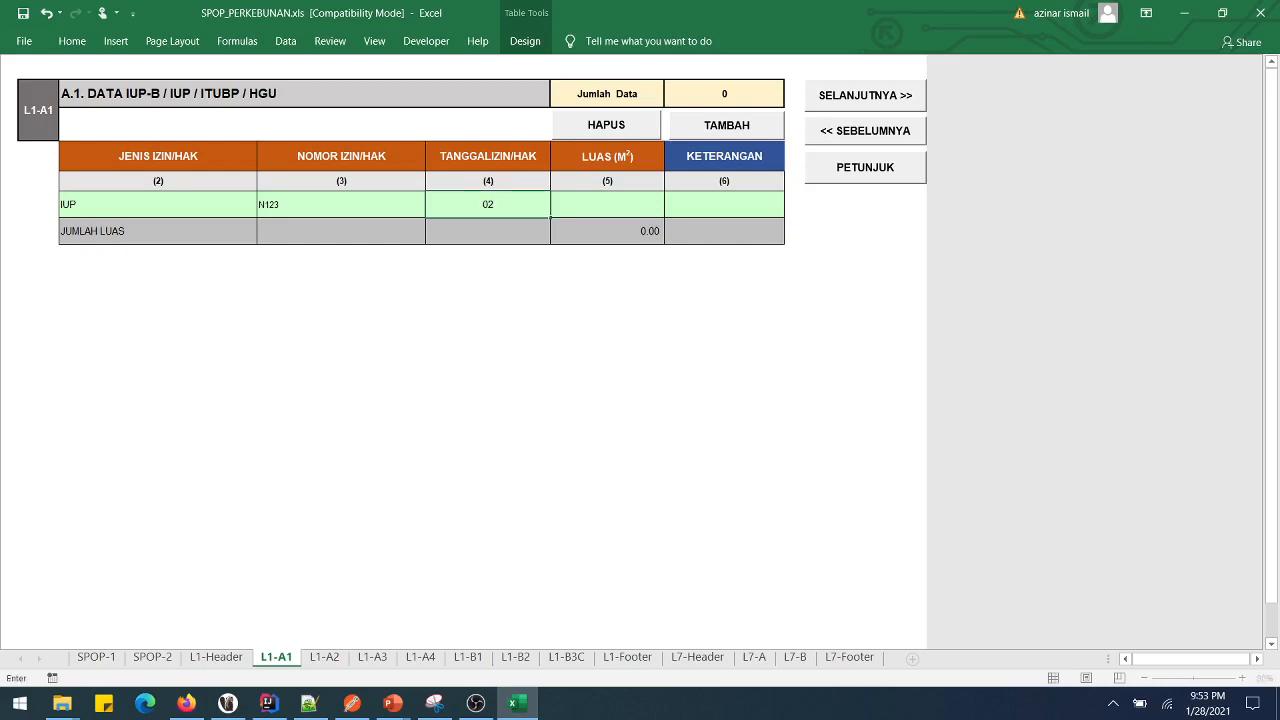
pyautogui.write('/25/2001')
pyautogui.press('Tab')
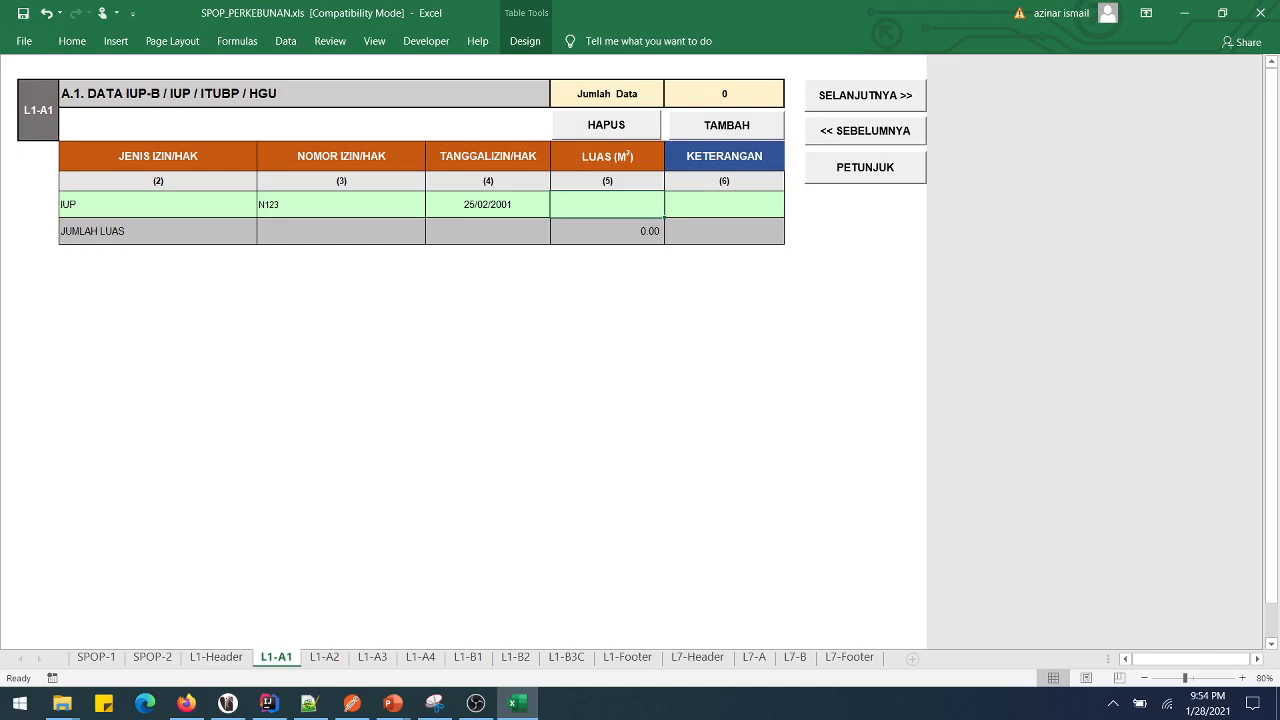
pyautogui.click(488, 204)
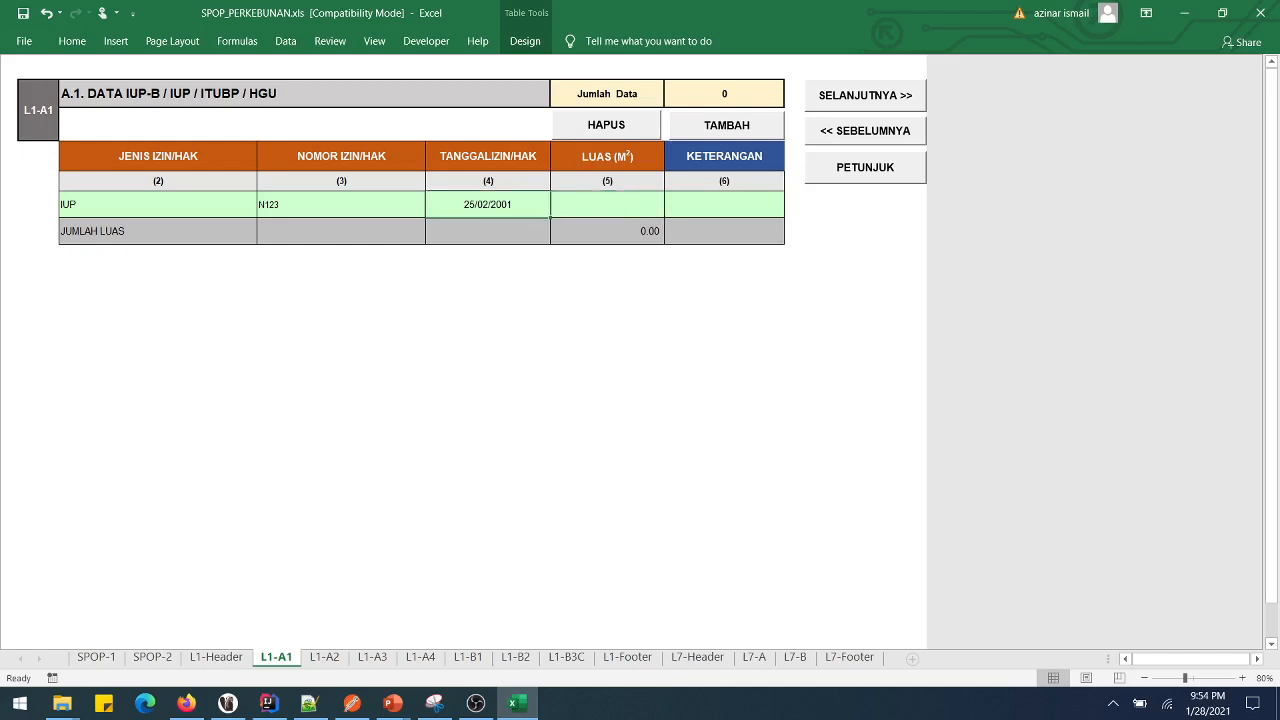
pyautogui.write('25 ')
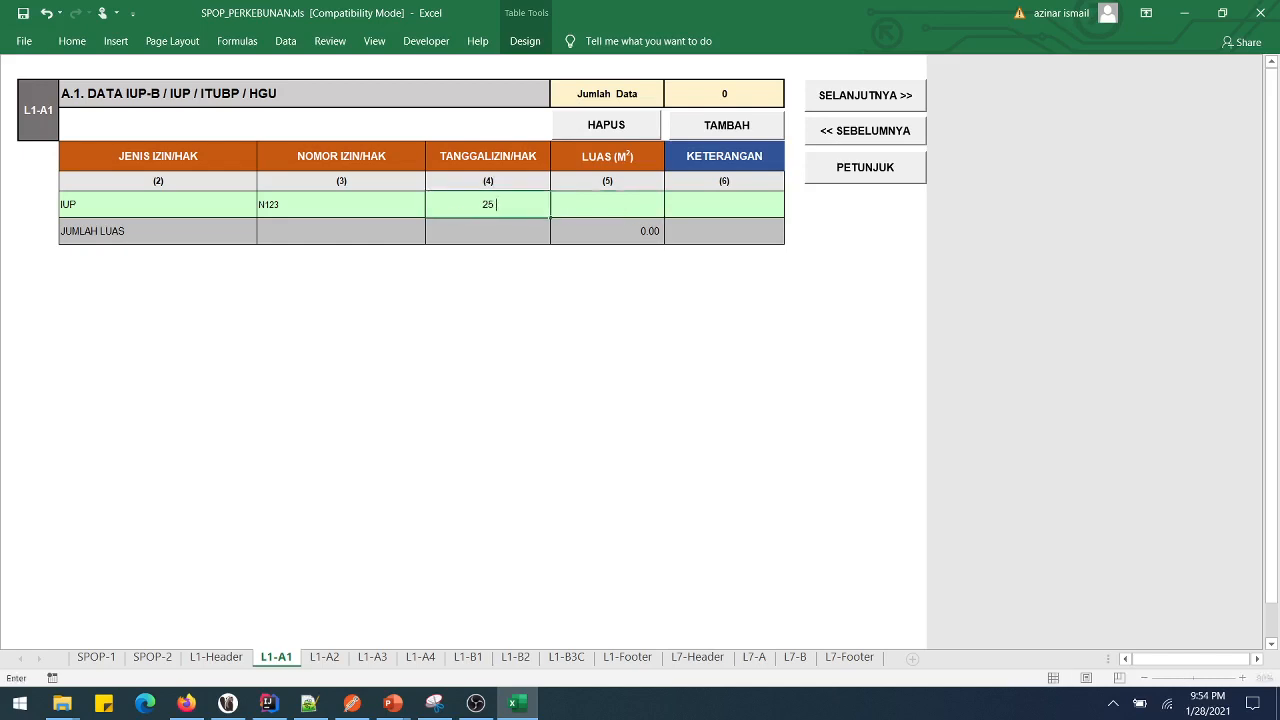
pyautogui.write('feb 2001')
pyautogui.press('Tab')
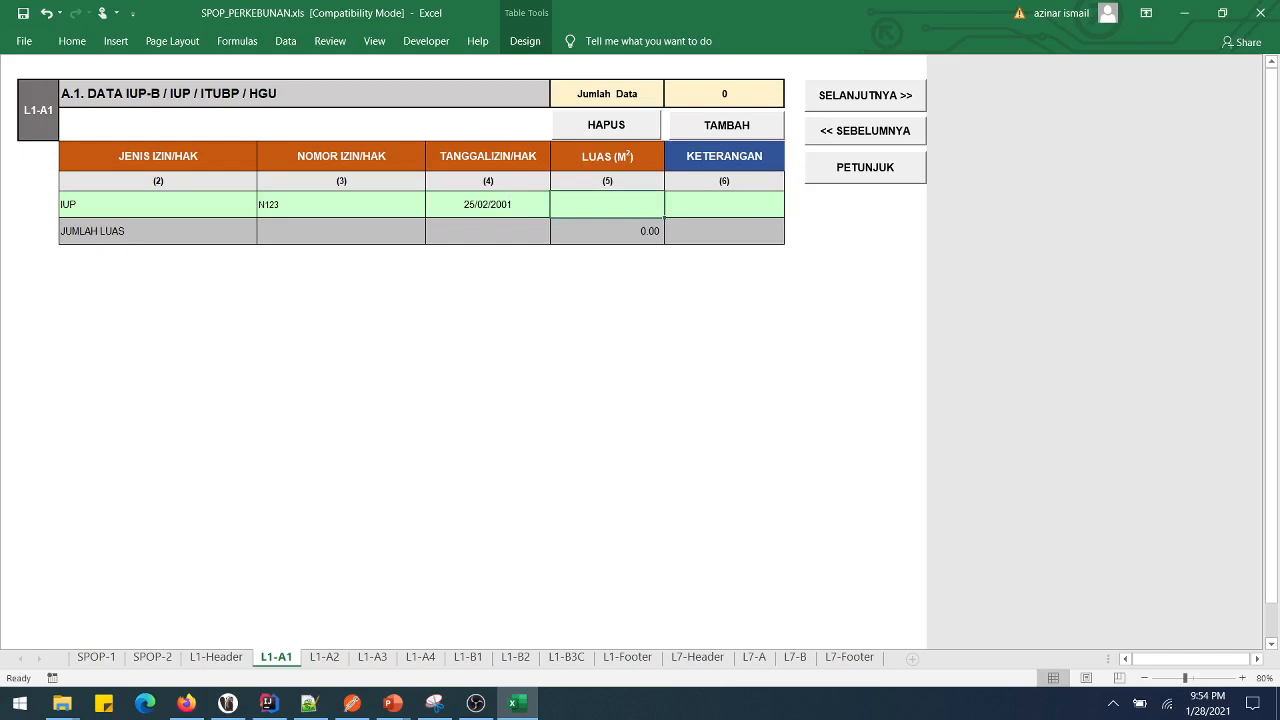
pyautogui.press('Left')
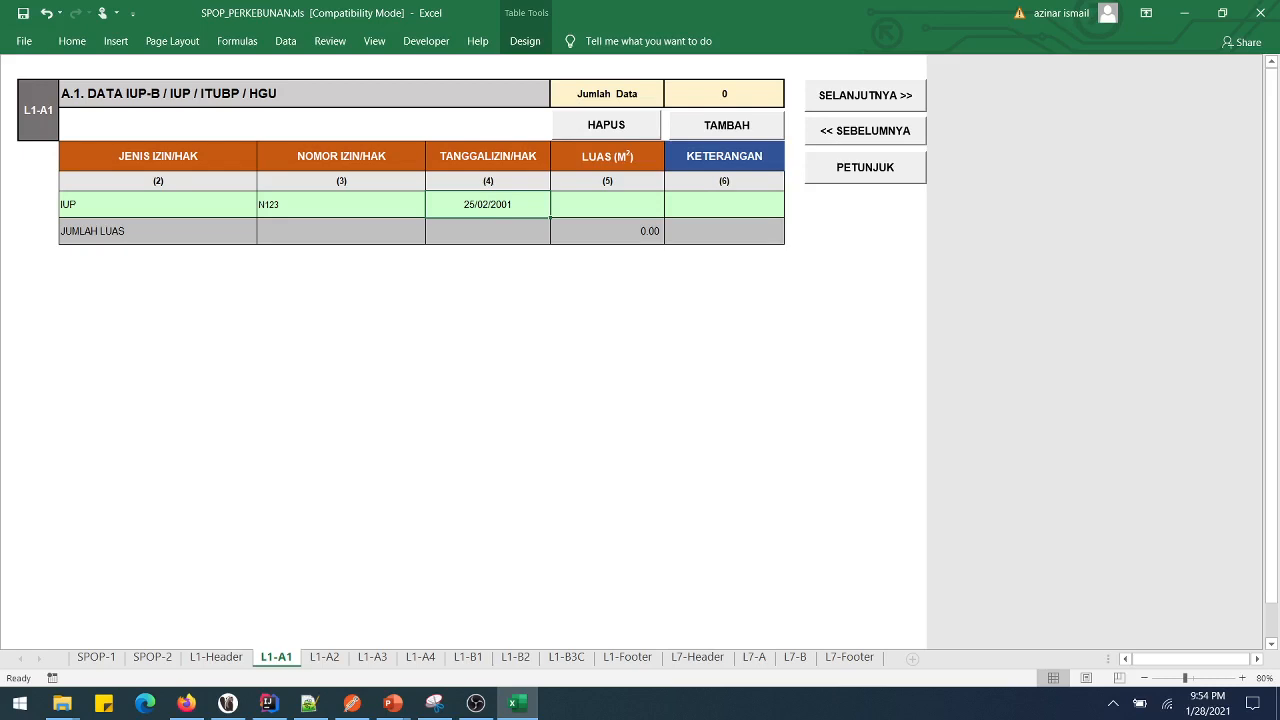
pyautogui.write('25')
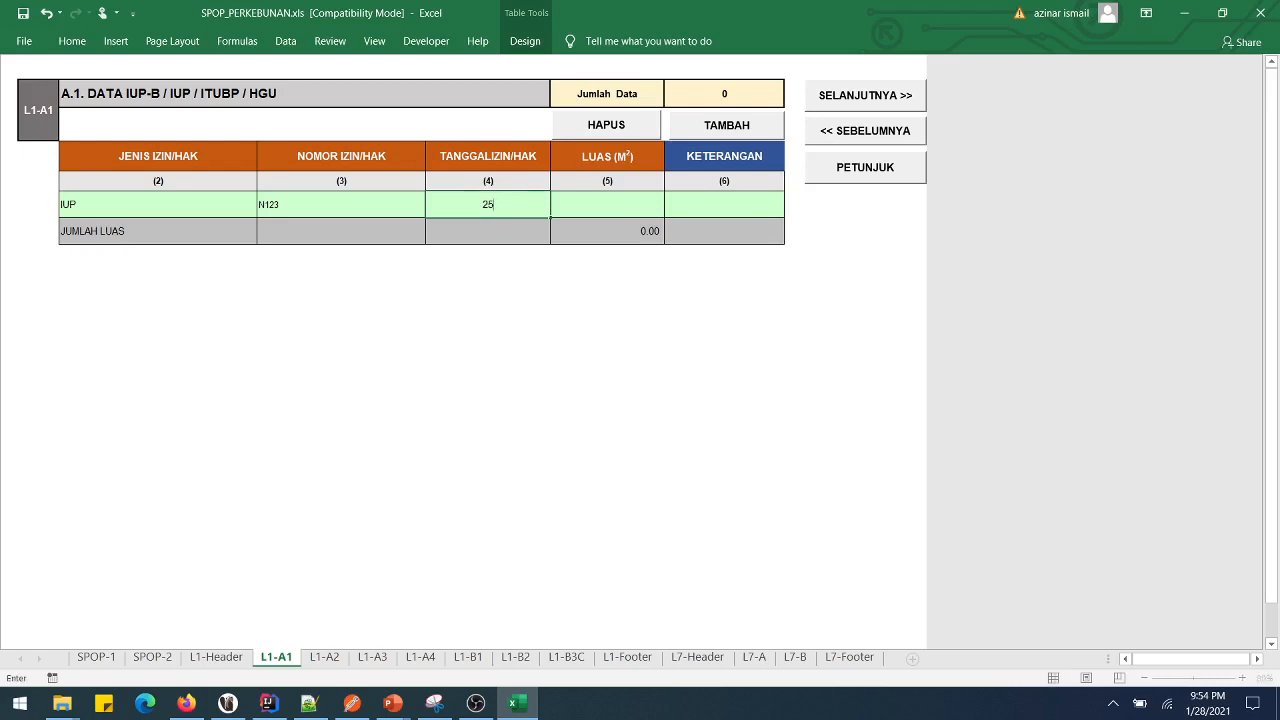
pyautogui.write('/02/2001')
pyautogui.press('Tab')
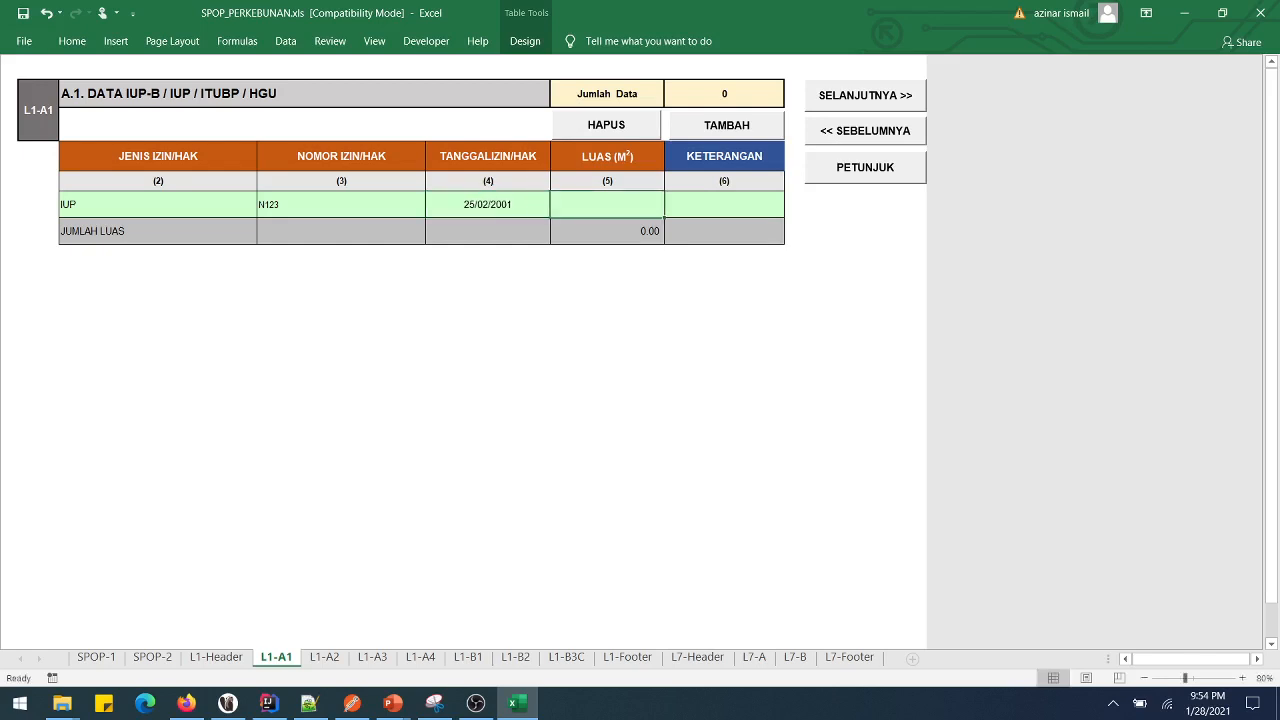
pyautogui.press('Left')
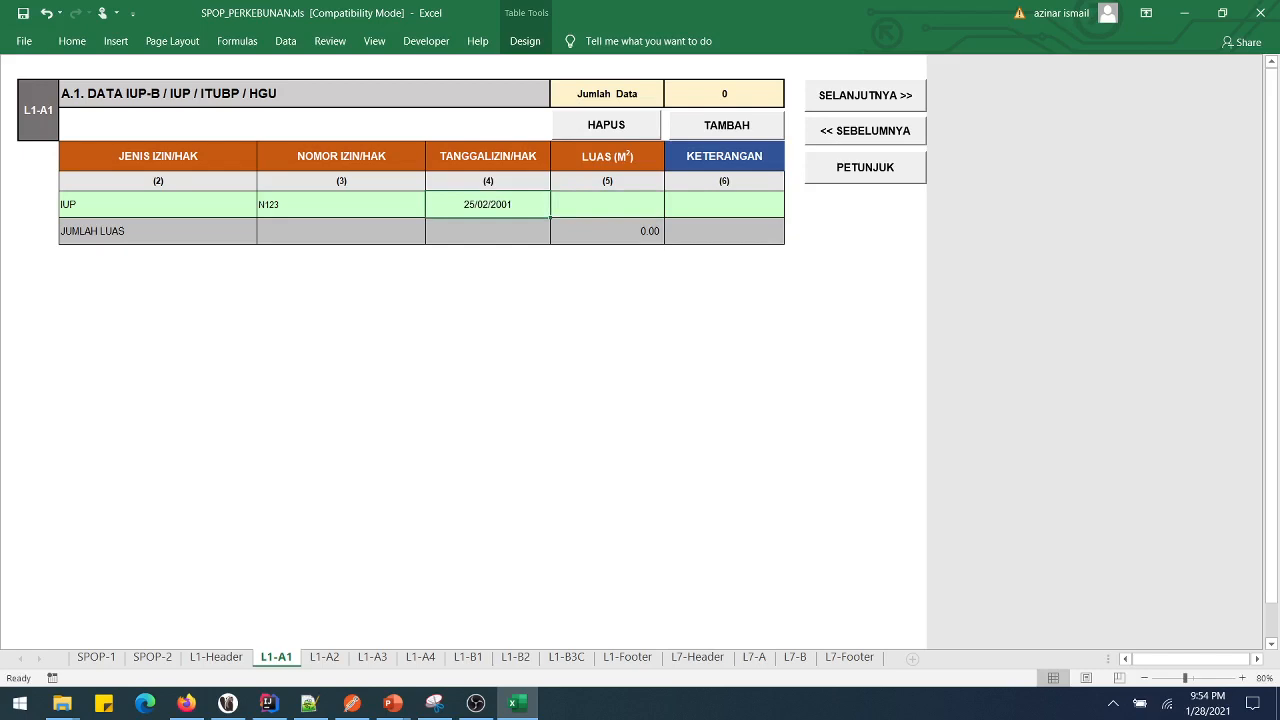
pyautogui.write('25 feb 2001')
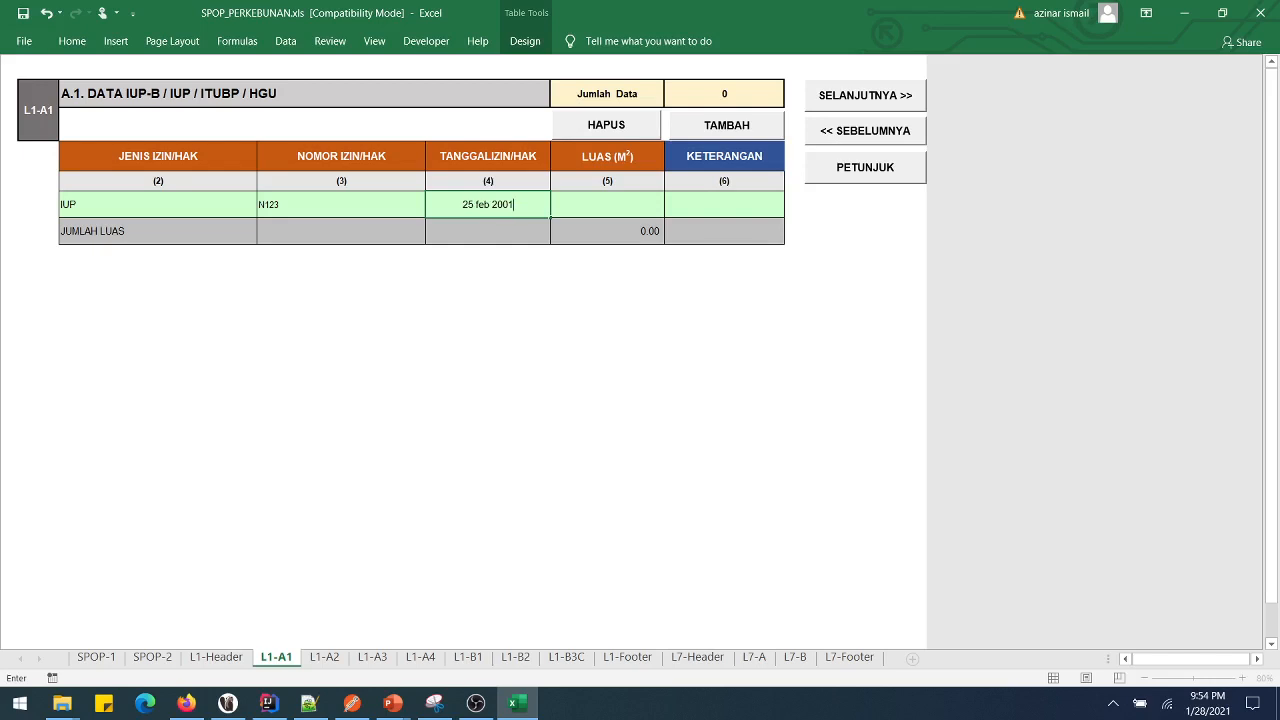
pyautogui.press('Right')
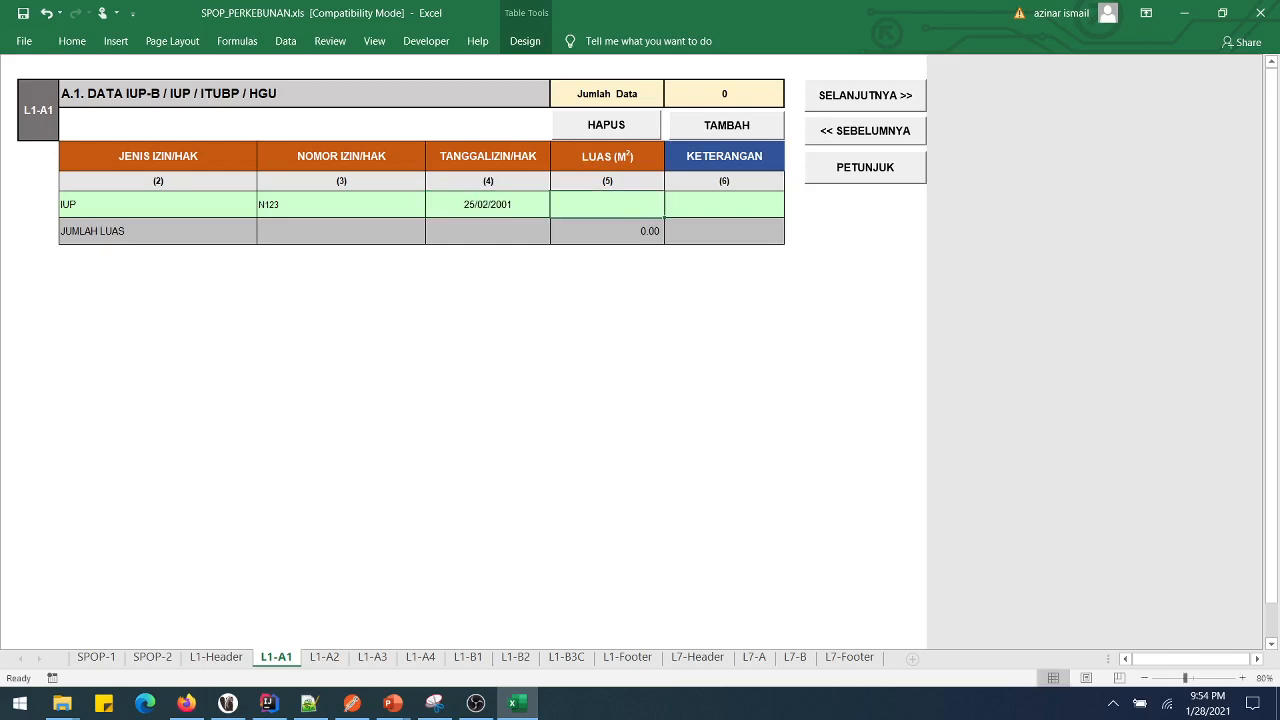
# - Give the IUP row area 23,423.34 and remark KET, then add a second table row
pyautogui.write('234234')
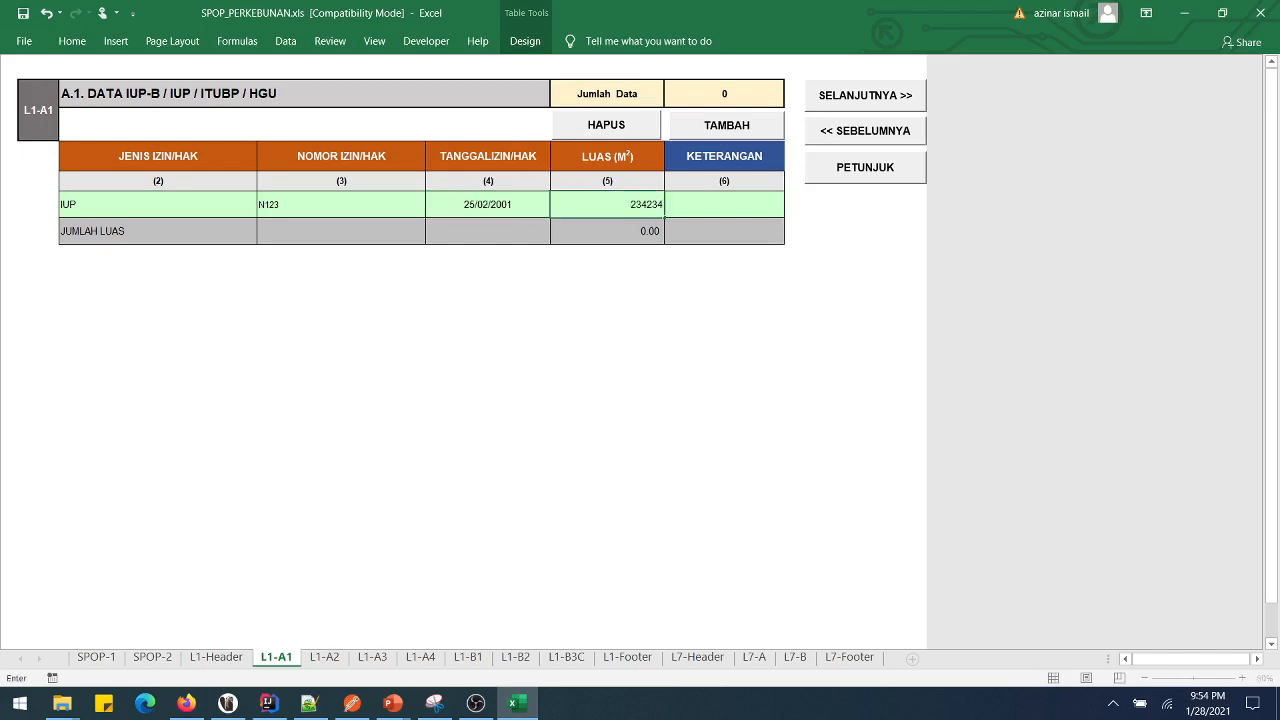
pyautogui.press('BackSpace')
pyautogui.write('.34')
pyautogui.press('Tab')
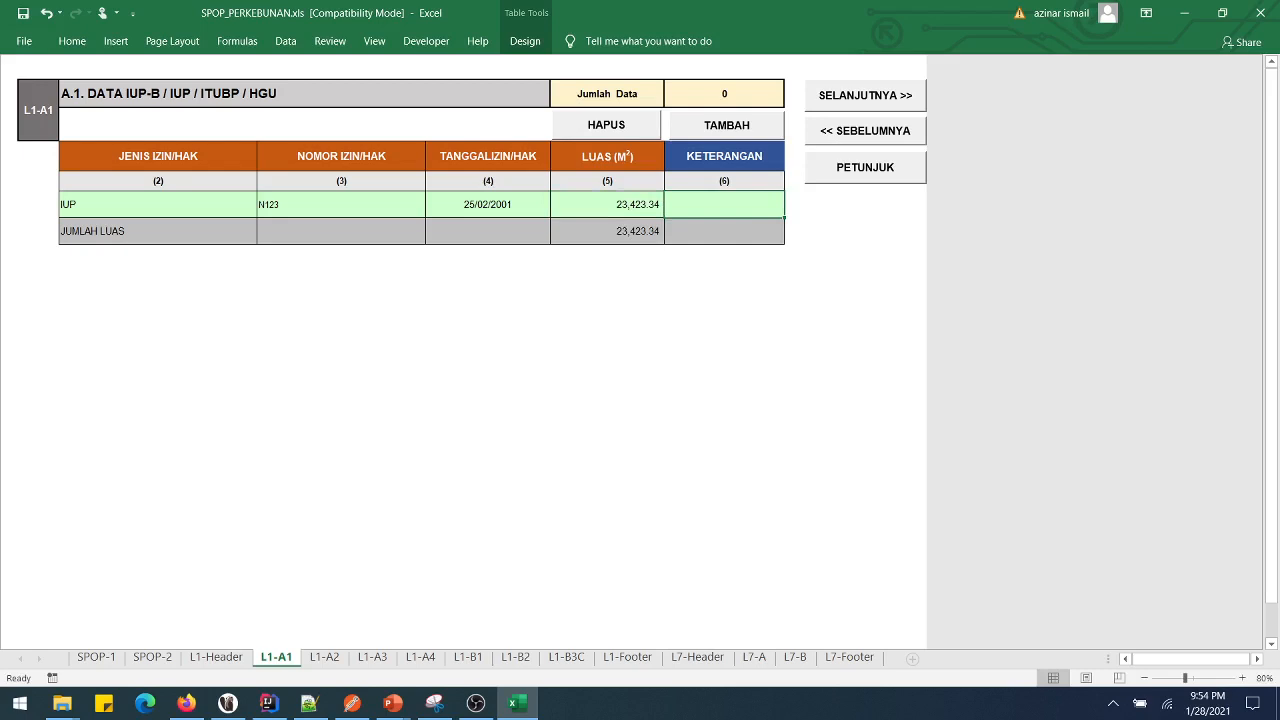
pyautogui.write('KET')
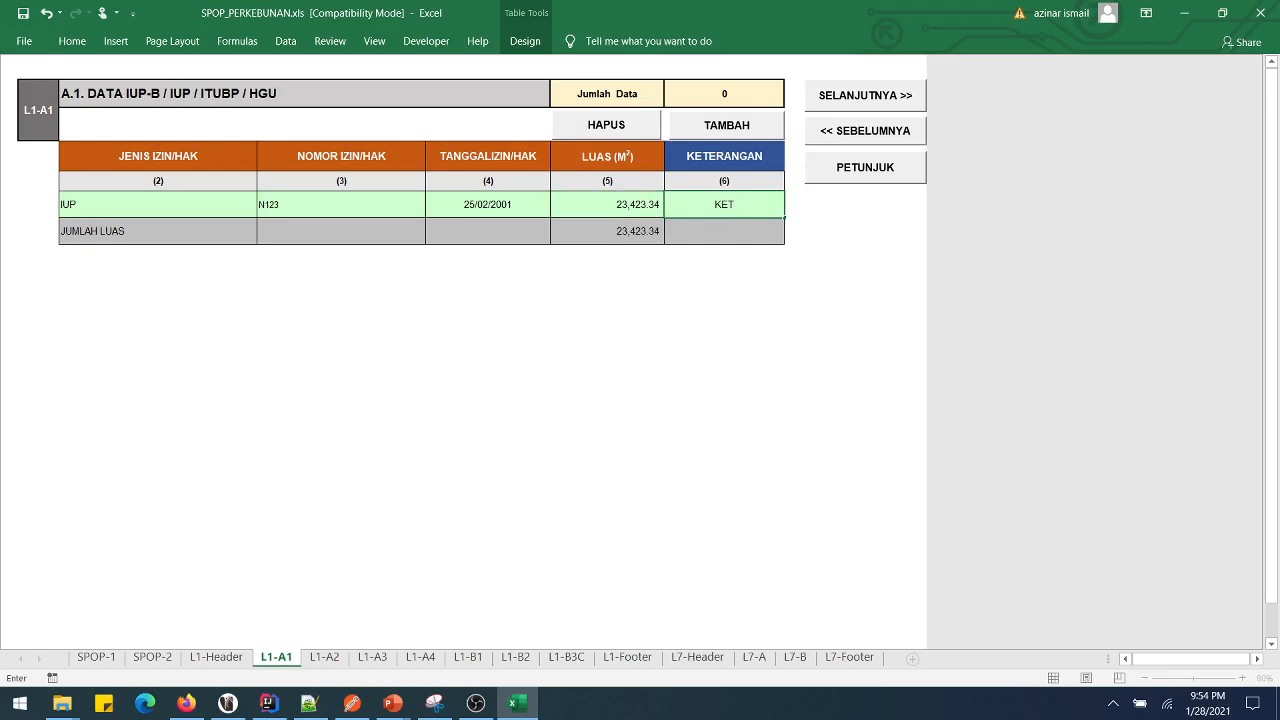
pyautogui.click(727, 125)
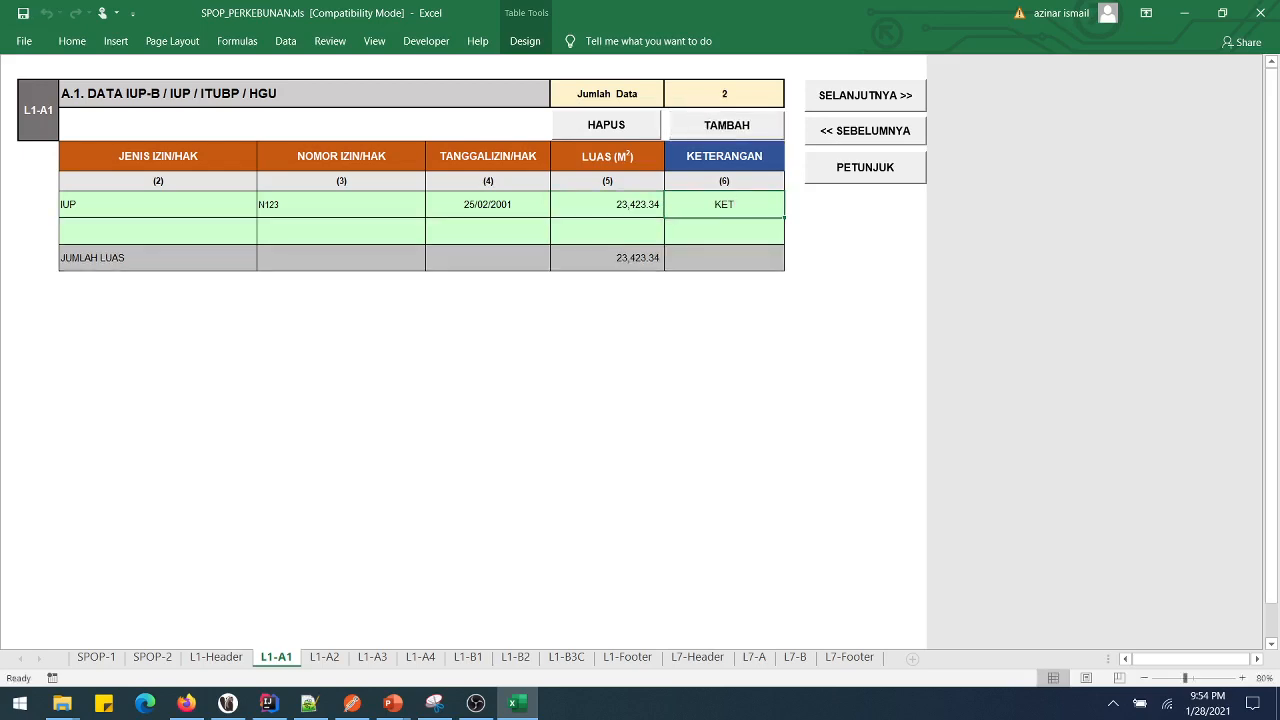
# - Delete the empty second row from the L1-A1 permit table with HAPUS
pyautogui.click(607, 231)
pyautogui.click(488, 231)
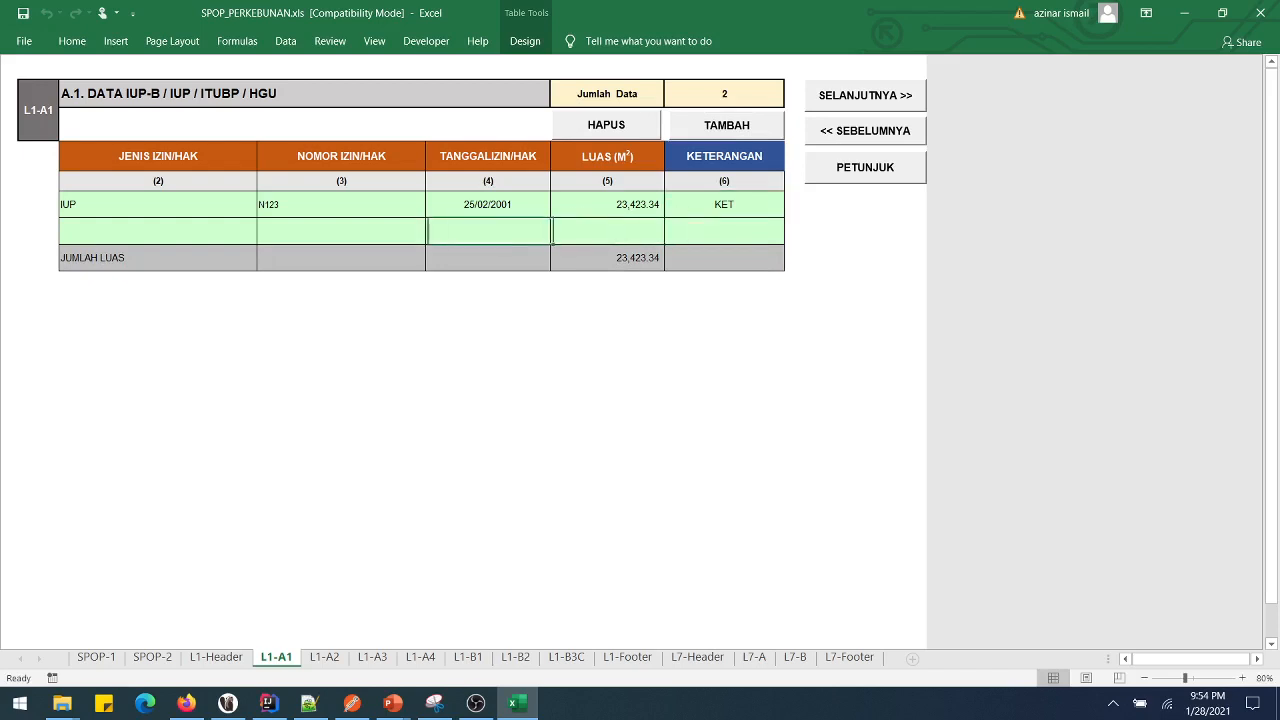
pyautogui.click(724, 231)
pyautogui.click(606, 125)
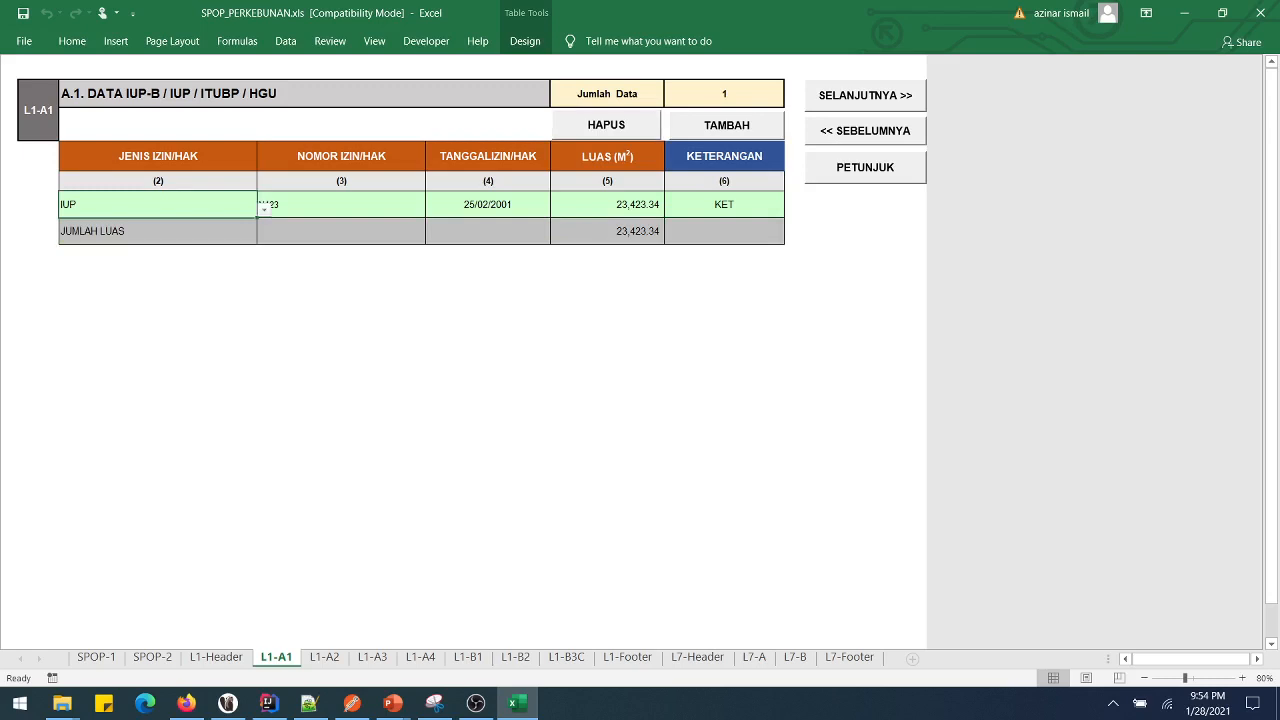
pyautogui.click(726, 125)
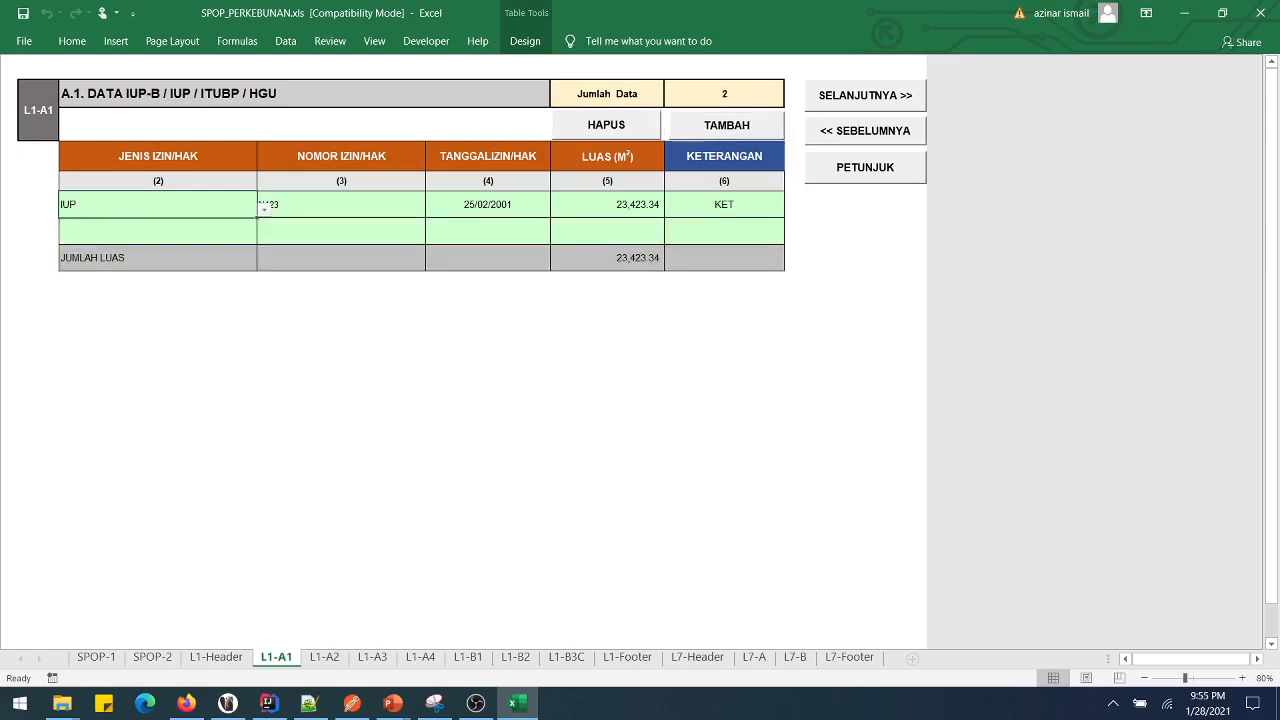
pyautogui.moveTo(150, 231); pyautogui.dragTo(784, 241)
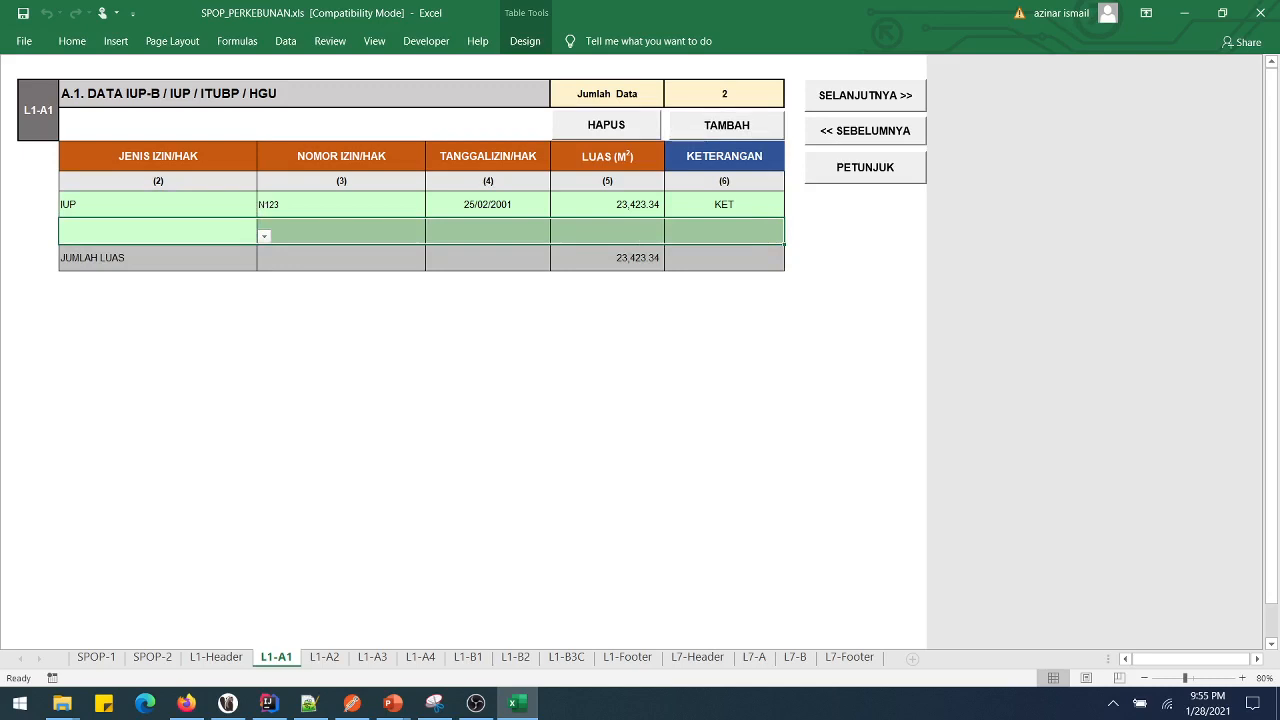
pyautogui.click(341, 231)
pyautogui.moveTo(420, 238); pyautogui.dragTo(784, 244)
pyautogui.click(606, 124)
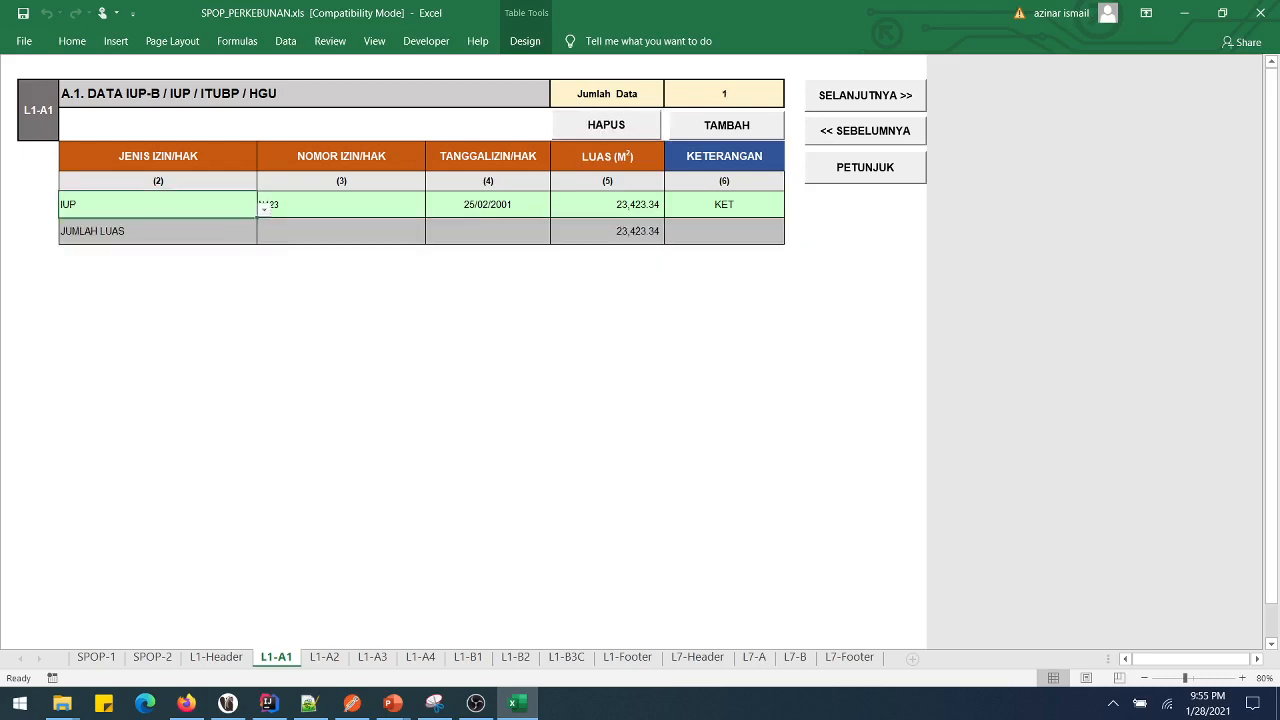
# - Select the whole IUP row and clear all its entries
pyautogui.press('Right')
pyautogui.press('Right')
pyautogui.press('Right')
pyautogui.press('Right')
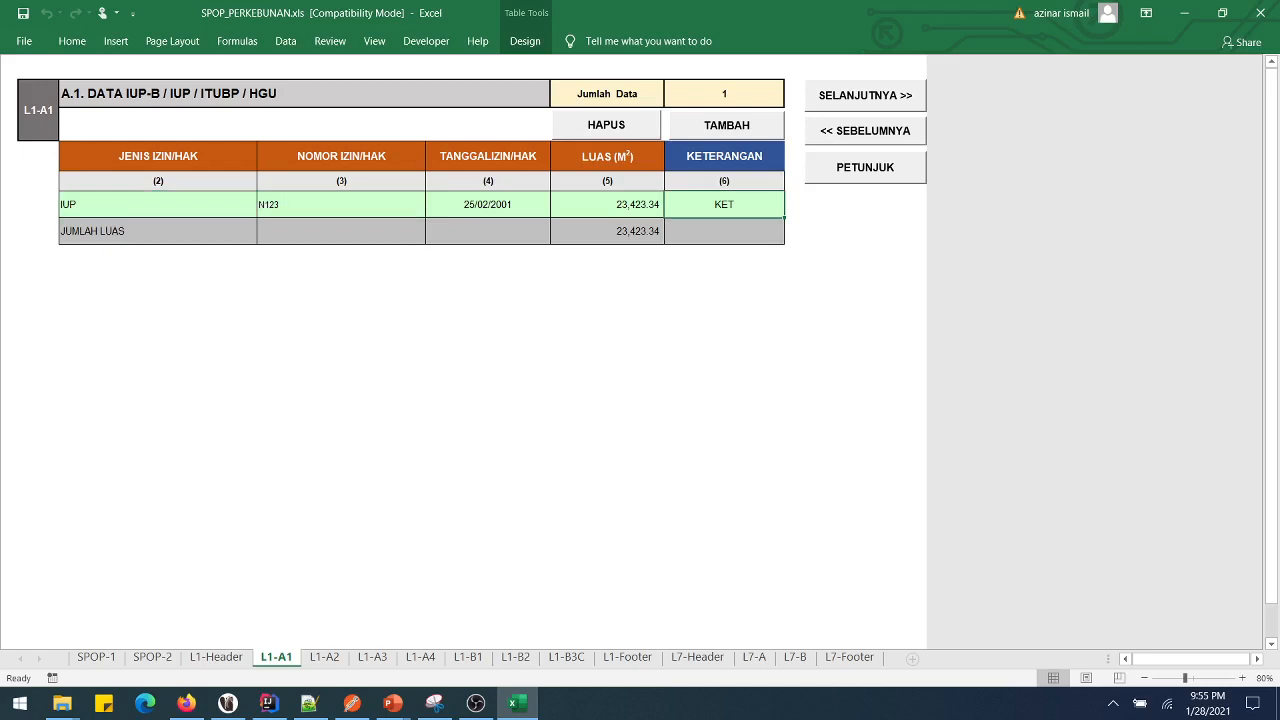
pyautogui.click(607, 204)
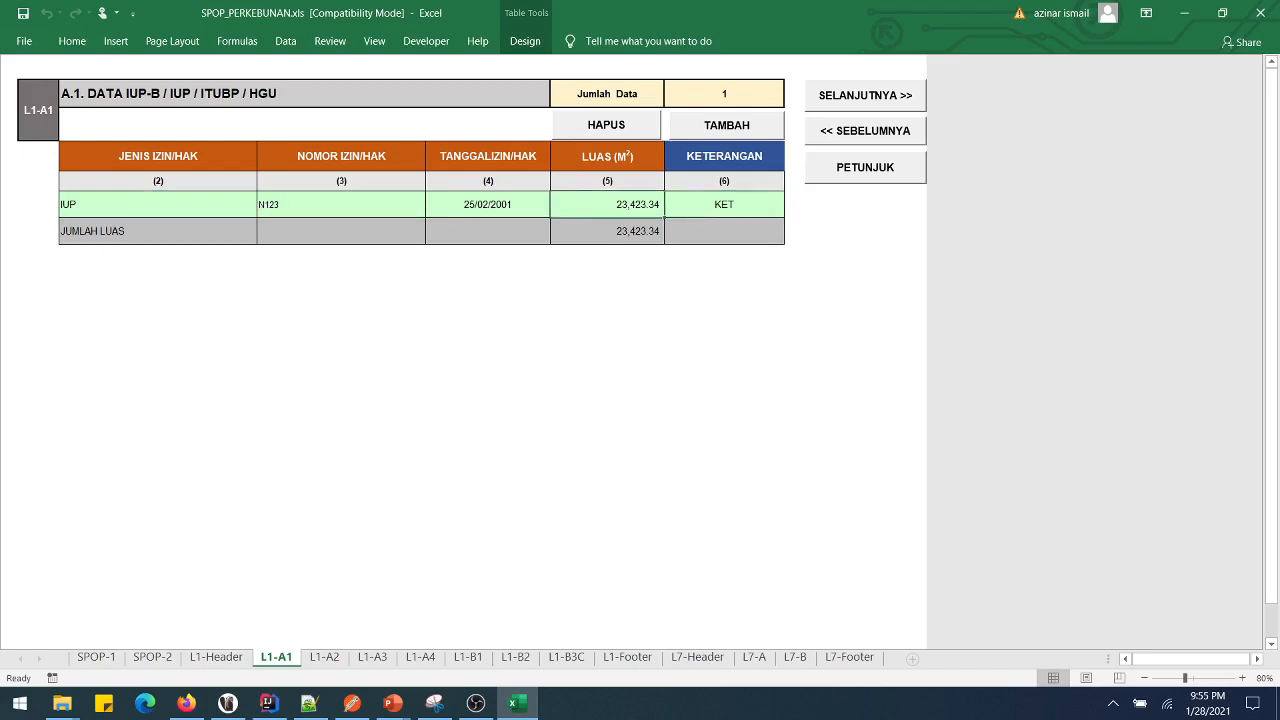
pyautogui.press('Left')
pyautogui.press('Left')
pyautogui.press('Left')
pyautogui.hotkey('shift', 'Right')
pyautogui.hotkey('shift', 'Right')
pyautogui.hotkey('shift', 'Right')
pyautogui.hotkey('shift', 'Right')
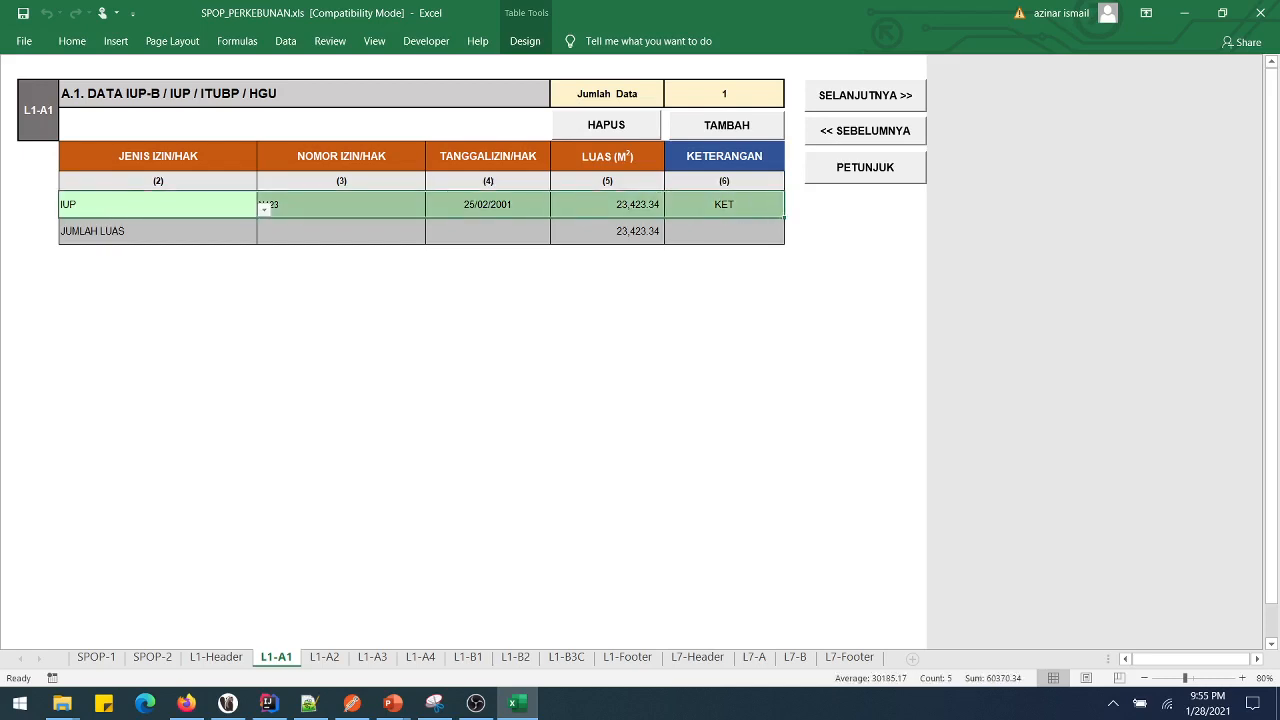
pyautogui.press('Delete')
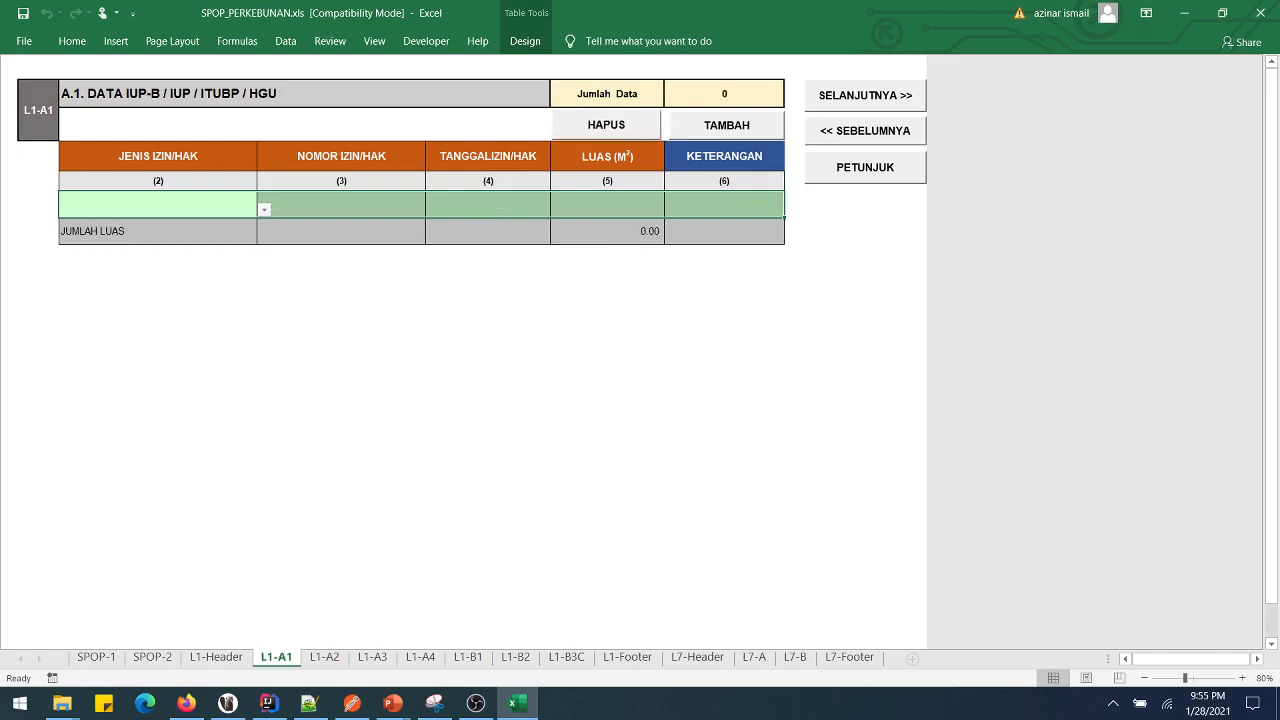
# - Set the first row's permit type to IUP and permit number to N123
pyautogui.hotkey('alt', 'Down')
pyautogui.press('Down')
pyautogui.press('Down')
pyautogui.press('Up')
pyautogui.press('Return')
pyautogui.click(341, 204)
pyautogui.write('N123')
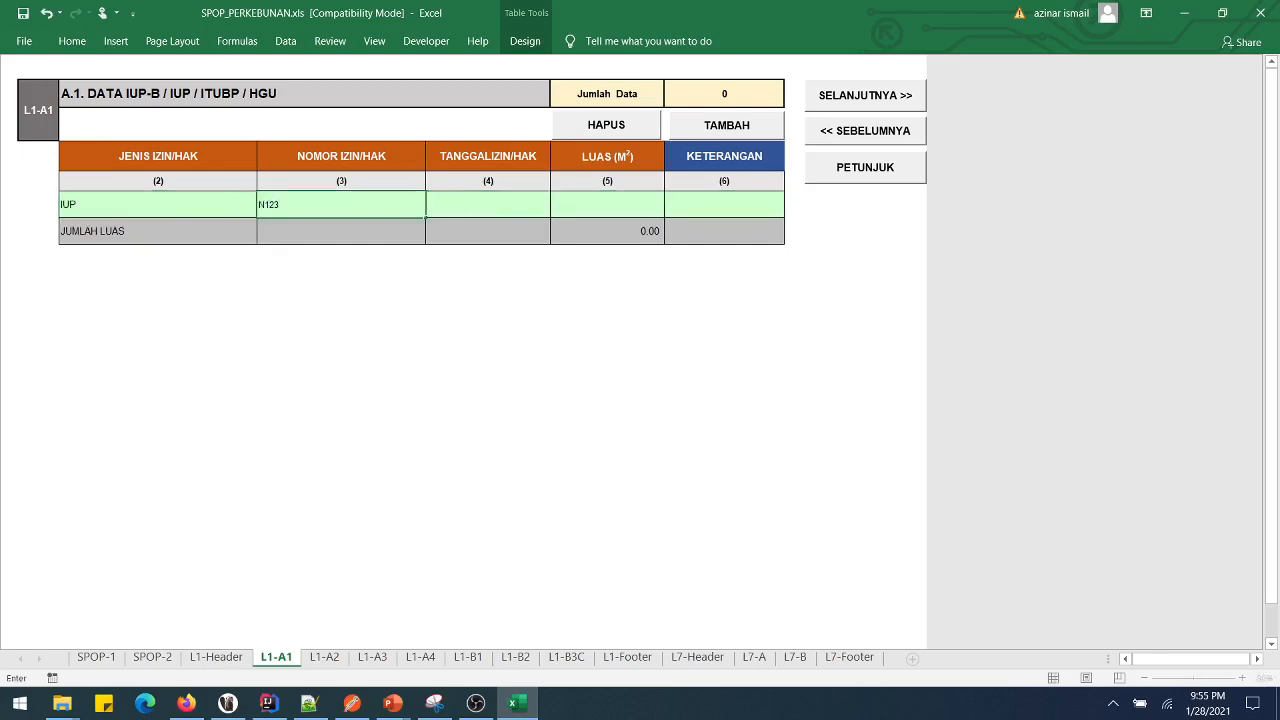
pyautogui.press('Tab')
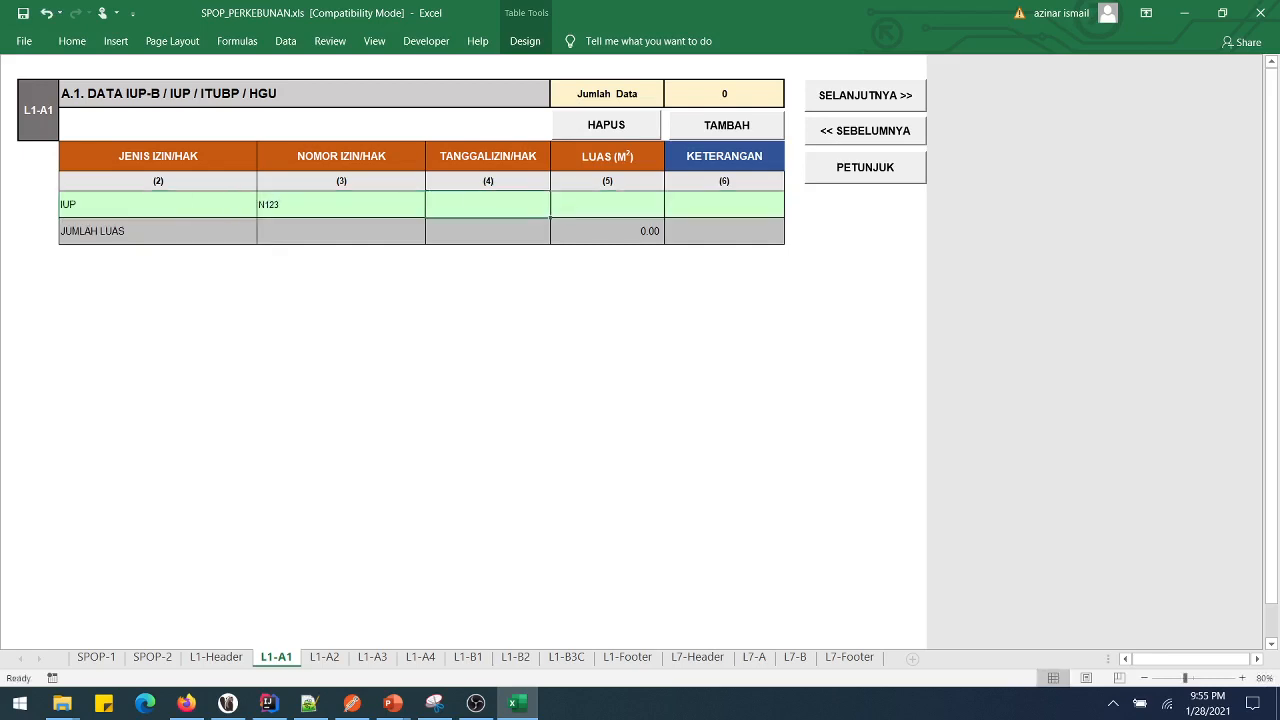
# - Enter date 24 jun 2009, area 234234 and note KET in the IUP row
pyautogui.write('24')
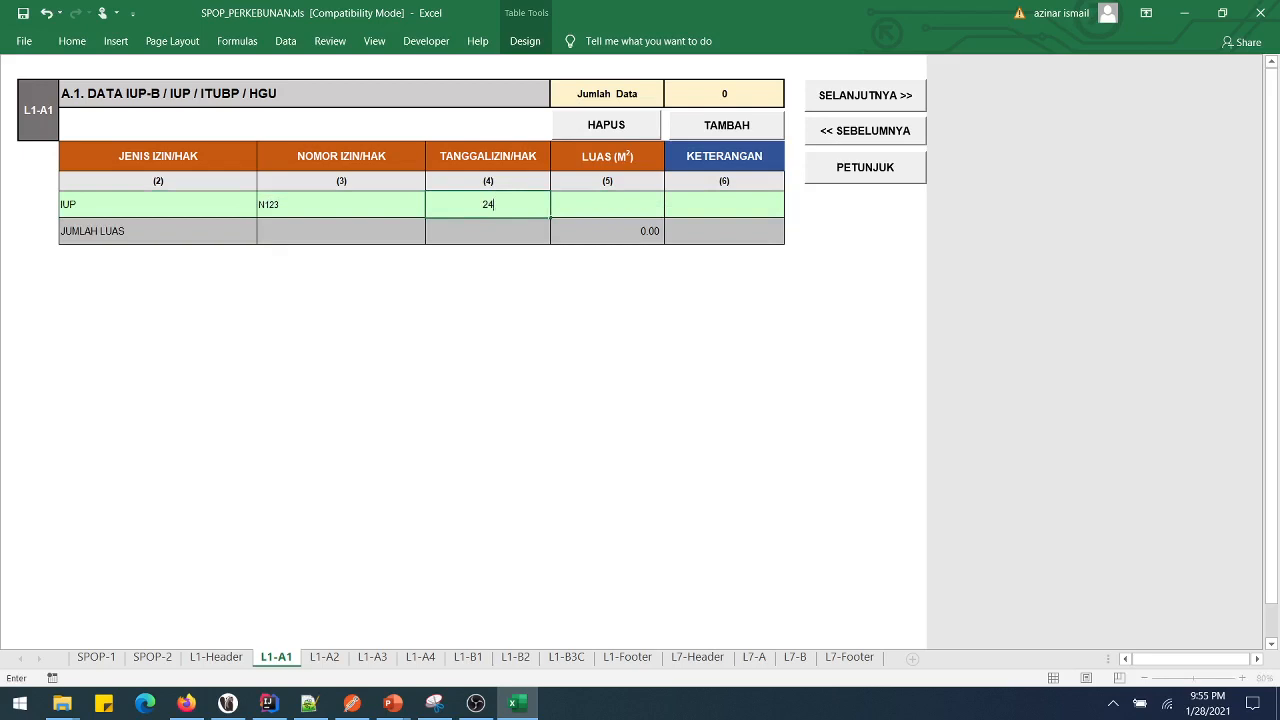
pyautogui.press('BackSpace')
pyautogui.press('BackSpace')
pyautogui.write('24 jun 2')
pyautogui.write('009')
pyautogui.press('Tab')
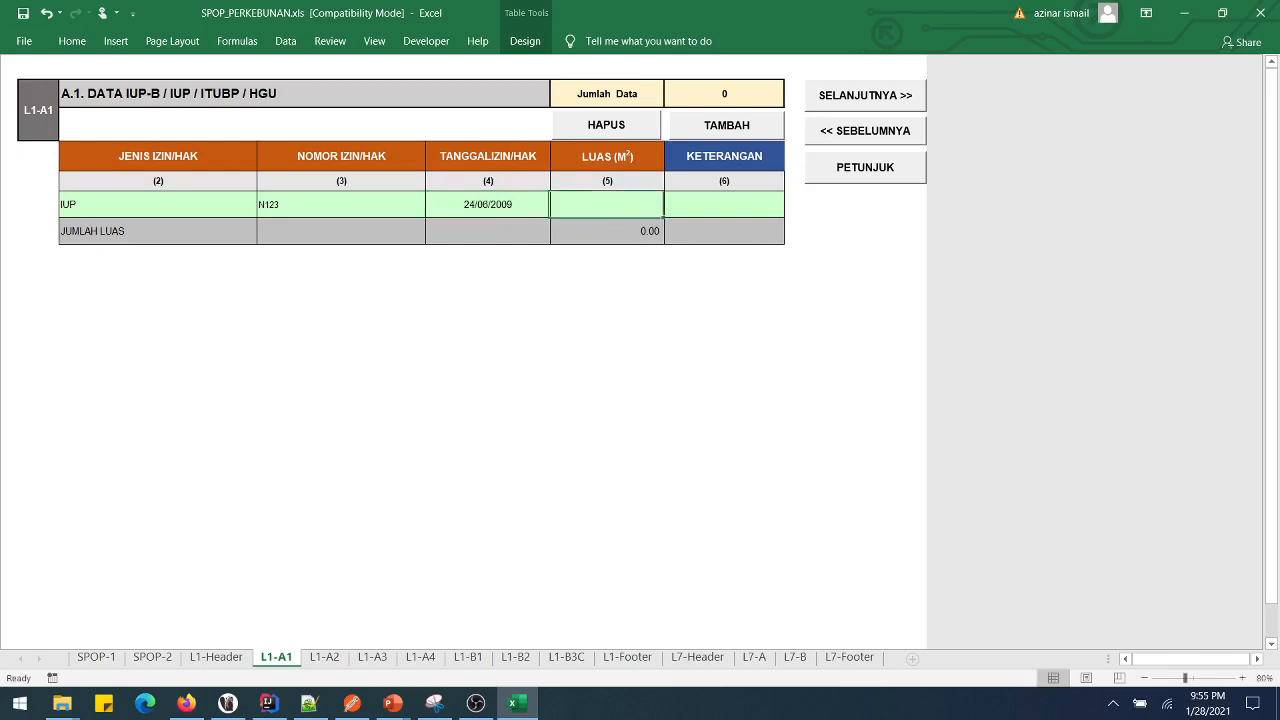
pyautogui.write('234234')
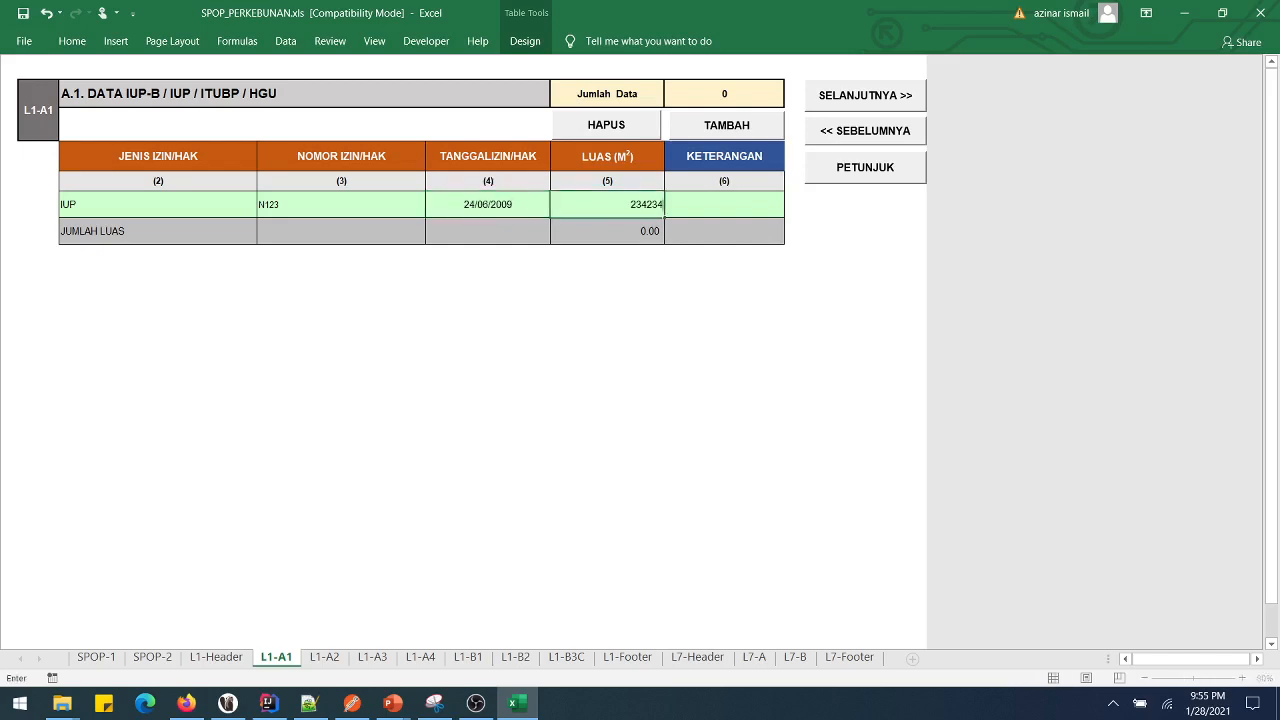
pyautogui.press('Tab')
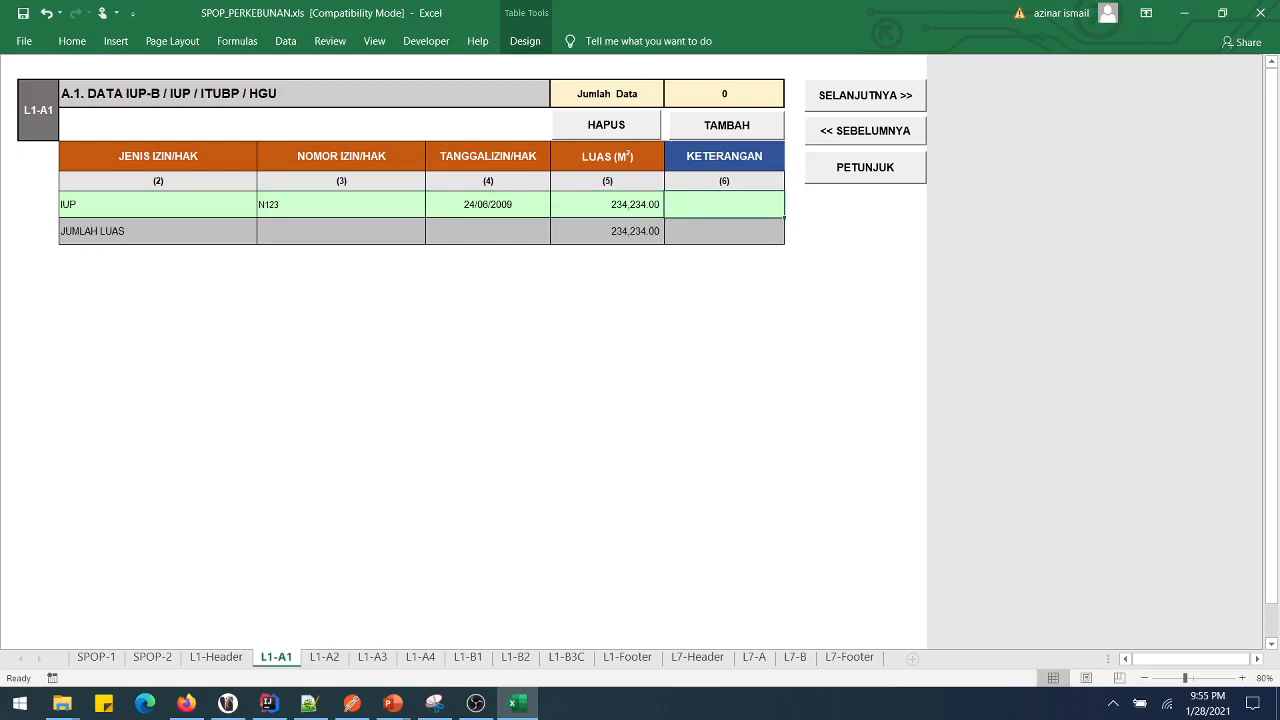
pyautogui.write('KET')
pyautogui.press('Left')
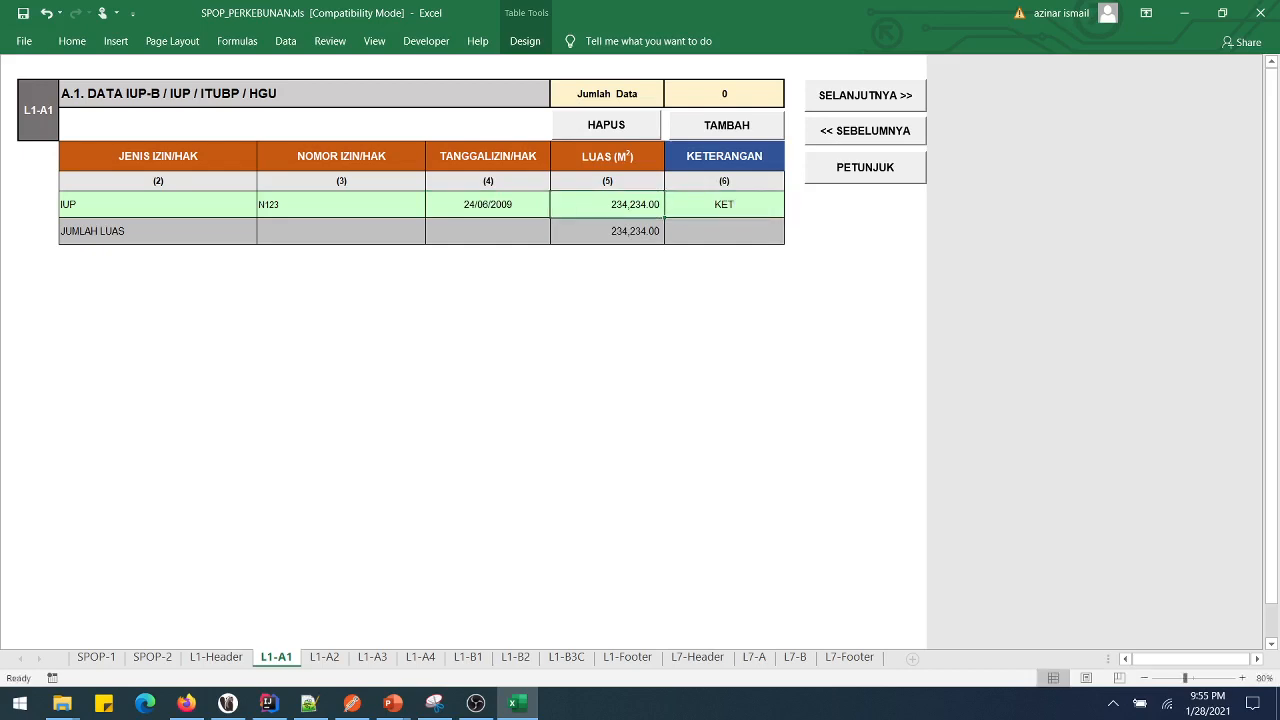
# - Select the IUP row from permit number to remarks and clear it with HAPUS
pyautogui.click(264, 206)
pyautogui.hotkey('shift', 'Right')
pyautogui.hotkey('shift', 'Right')
pyautogui.hotkey('shift', 'Right')
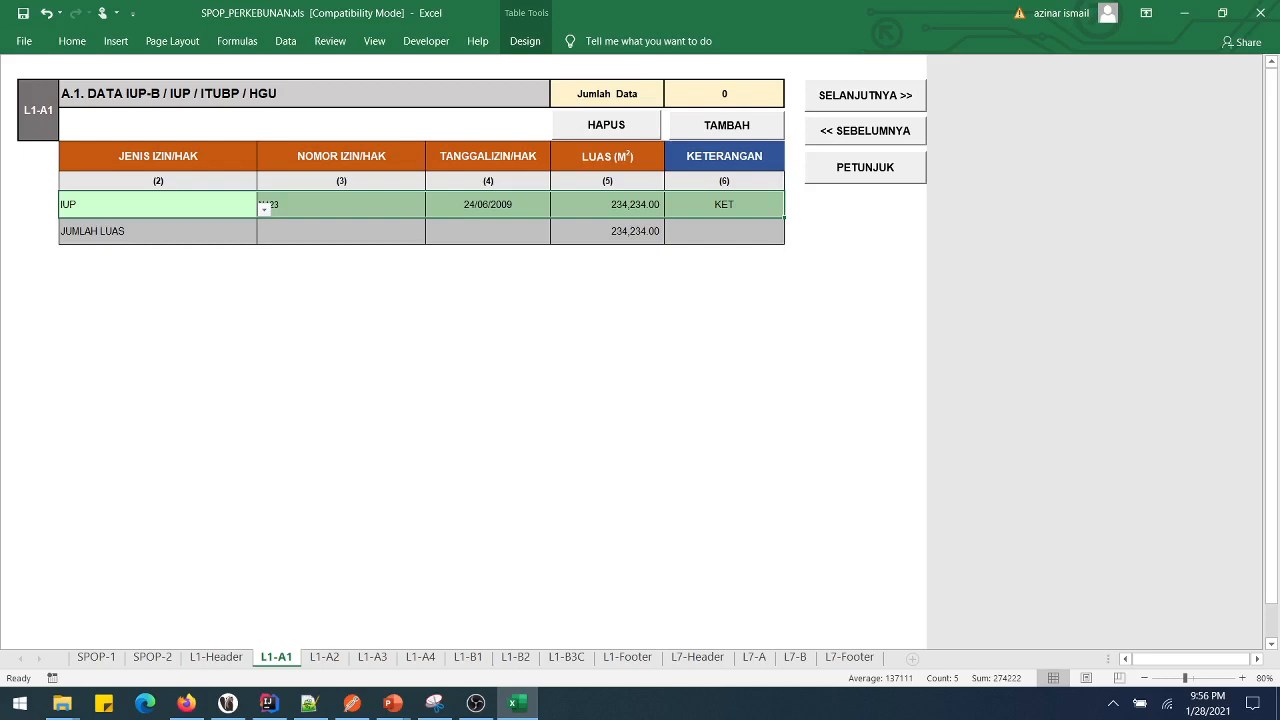
pyautogui.click(606, 125)
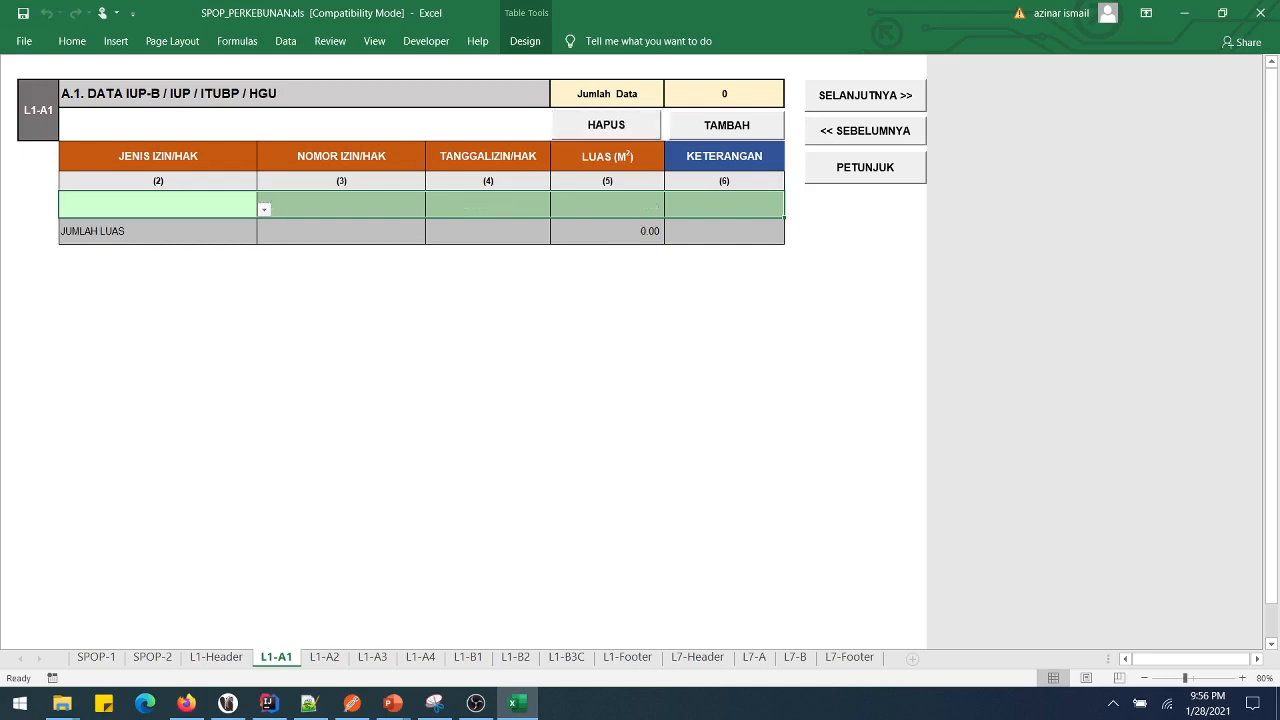
# - Choose IUP as the permit type and enter permit number N123
pyautogui.click(724, 205)
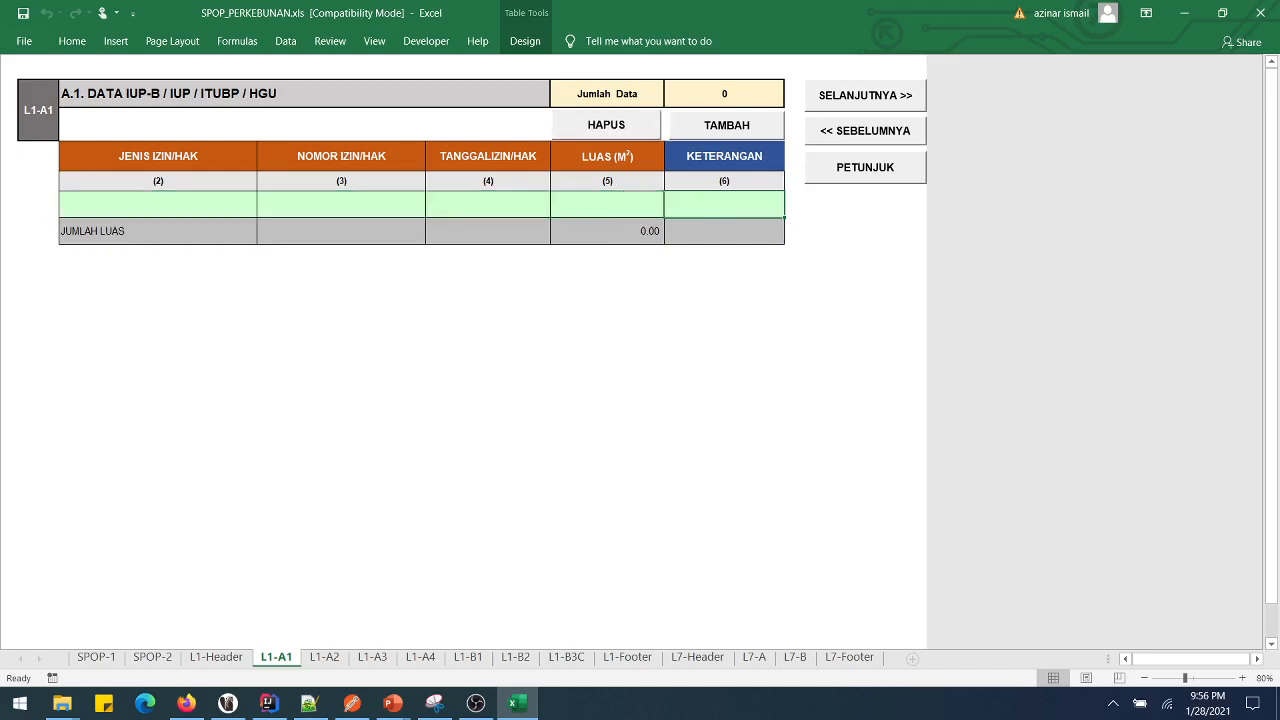
pyautogui.click(158, 205)
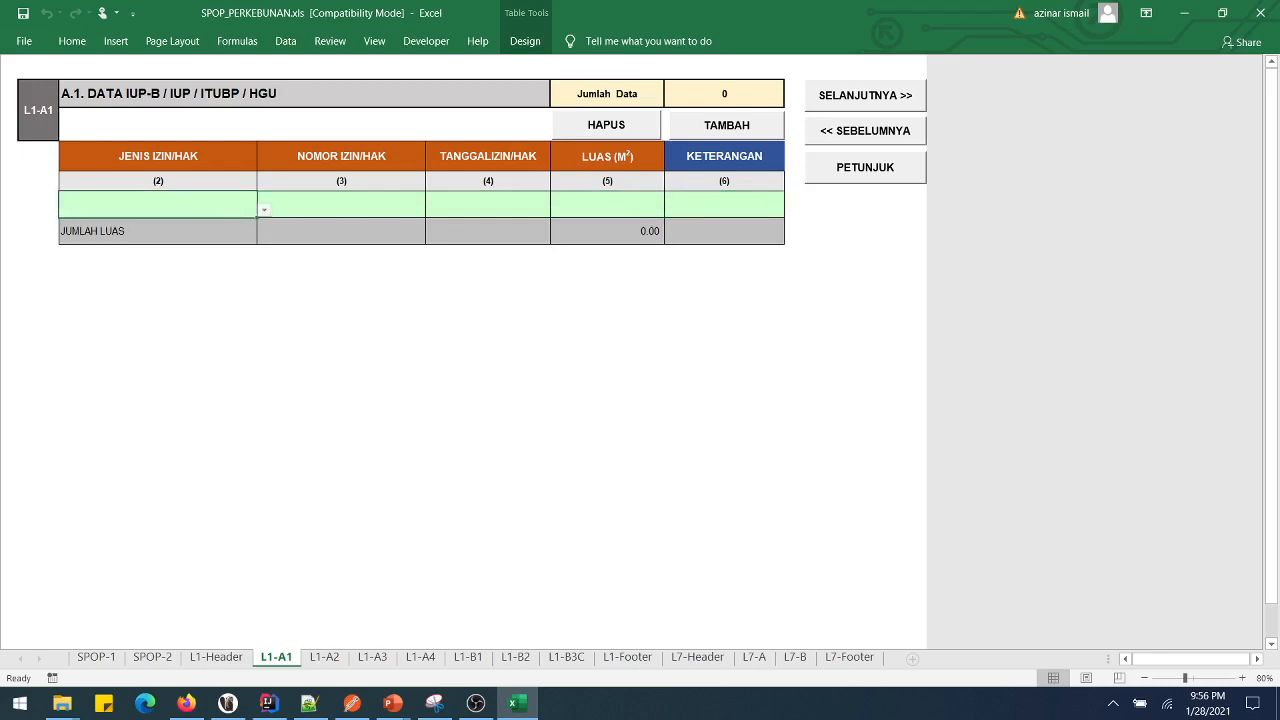
pyautogui.click(264, 210)
pyautogui.click(158, 242)
pyautogui.click(264, 209)
pyautogui.click(158, 231)
pyautogui.press('Tab')
pyautogui.write('1234')
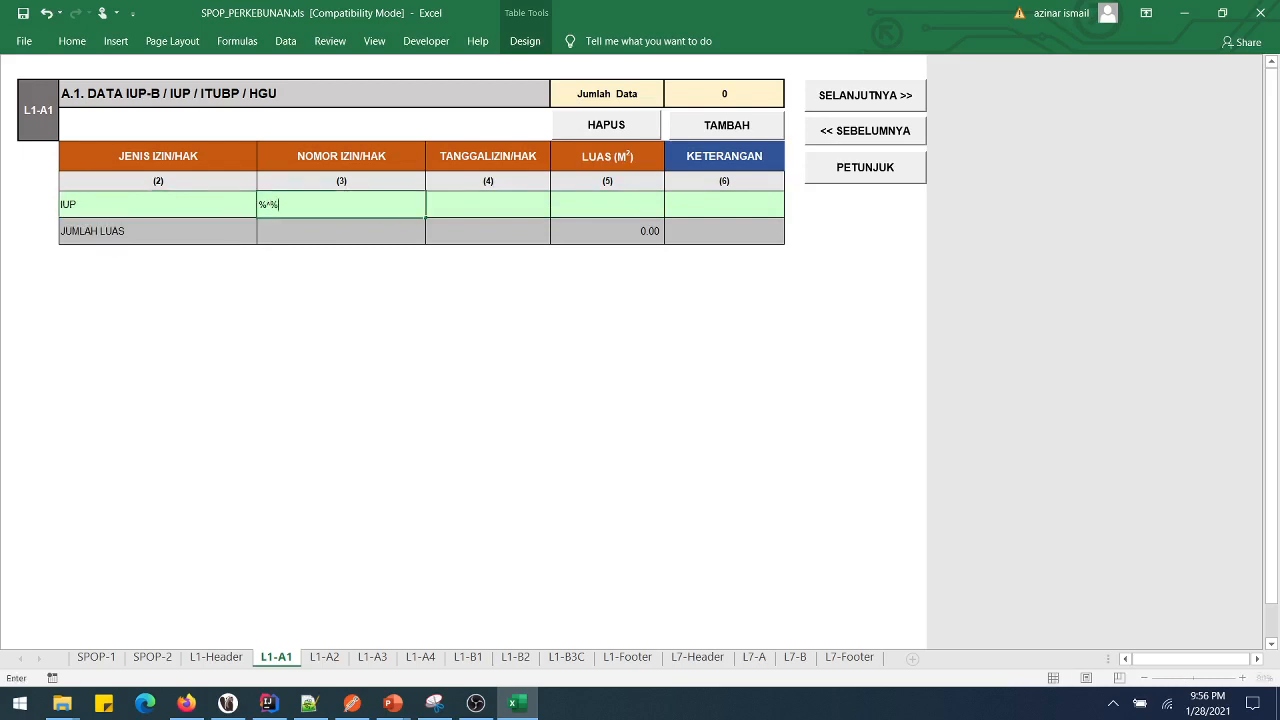
pyautogui.press('BackSpace')
pyautogui.press('BackSpace')
pyautogui.press('BackSpace')
pyautogui.press('BackSpace')
pyautogui.write('N123')
pyautogui.press('Tab')
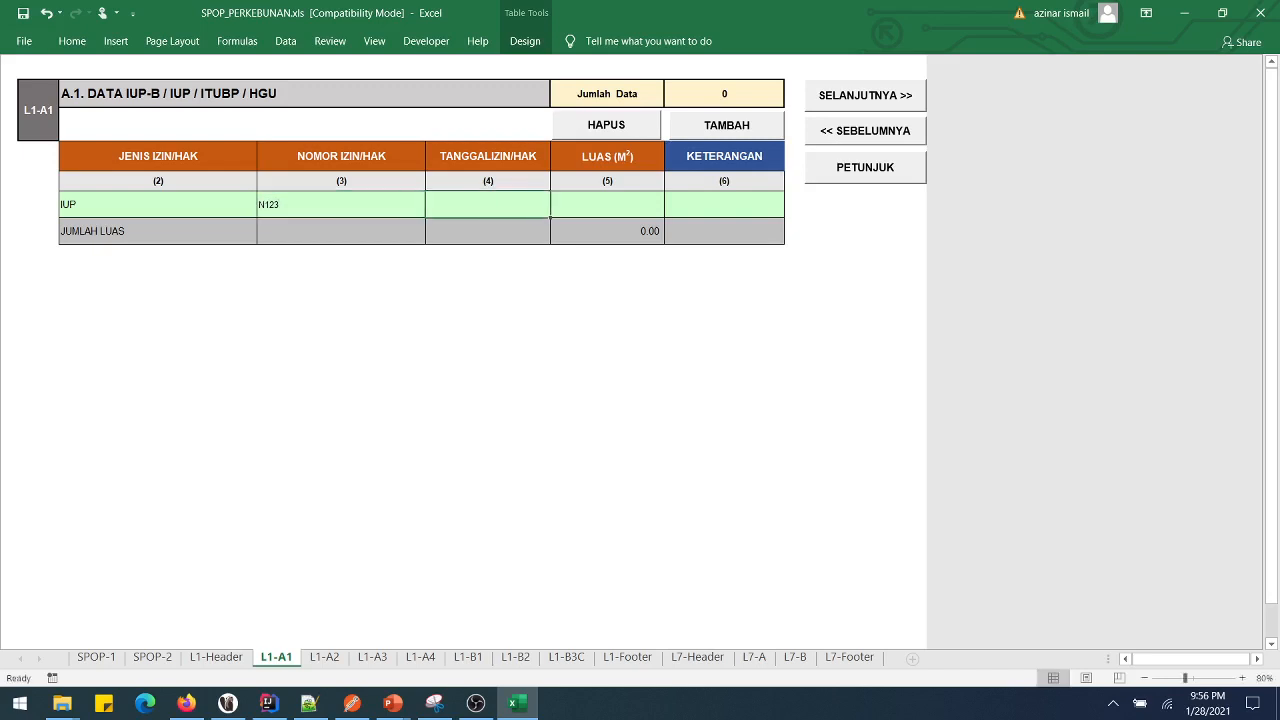
# - Enter date 23 feb 2001, area 234.87 and note KET, then go to L1-A2
pyautogui.write('23 feb')
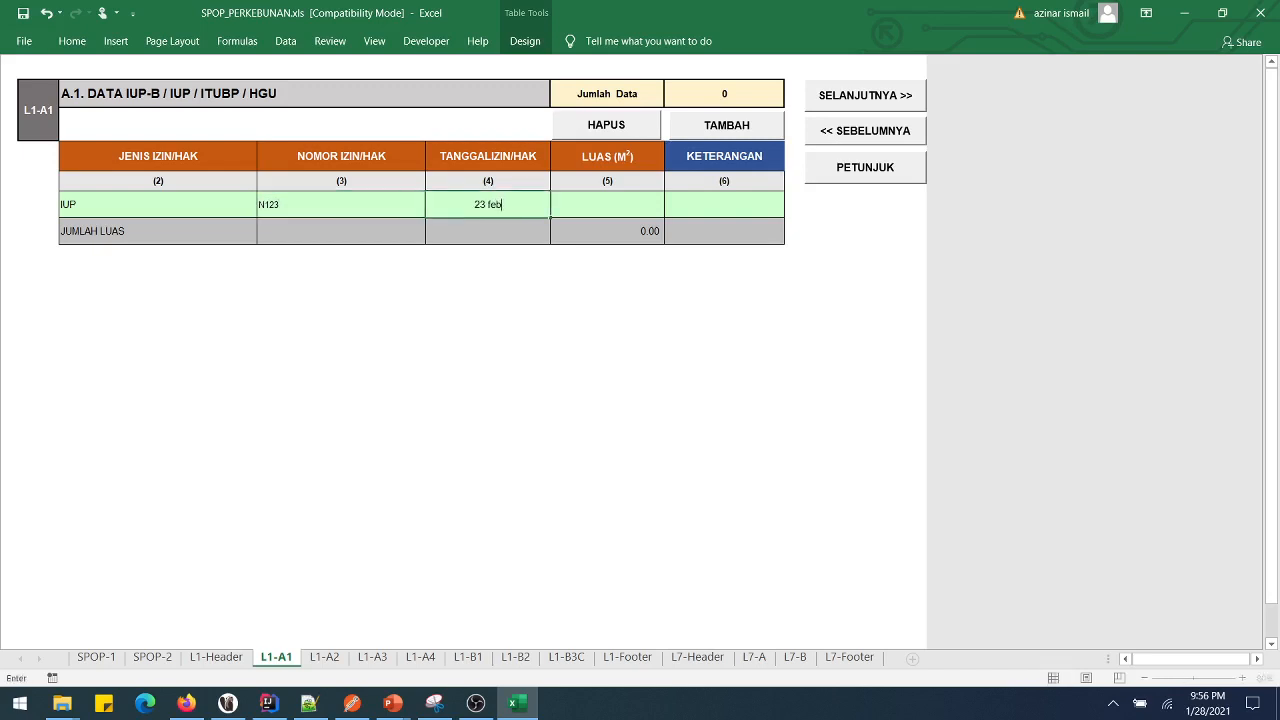
pyautogui.write(' 2001')
pyautogui.press('Tab')
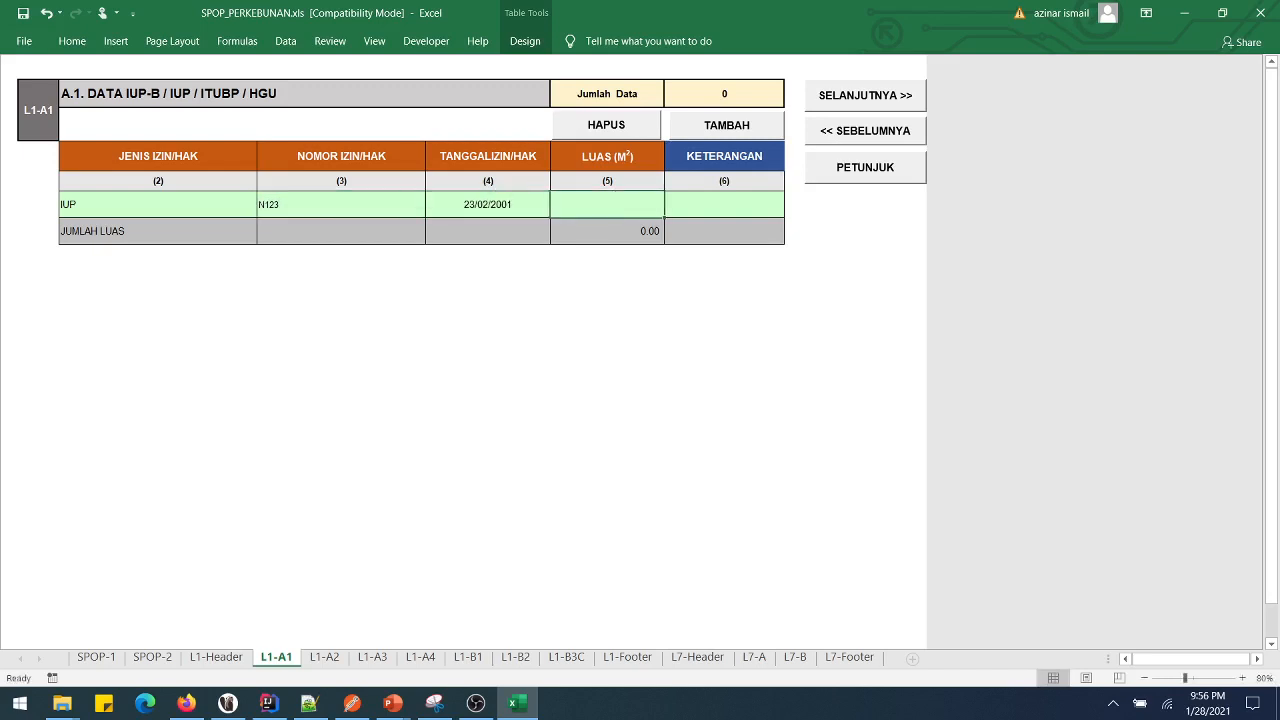
pyautogui.write('234.87')
pyautogui.press('Tab')
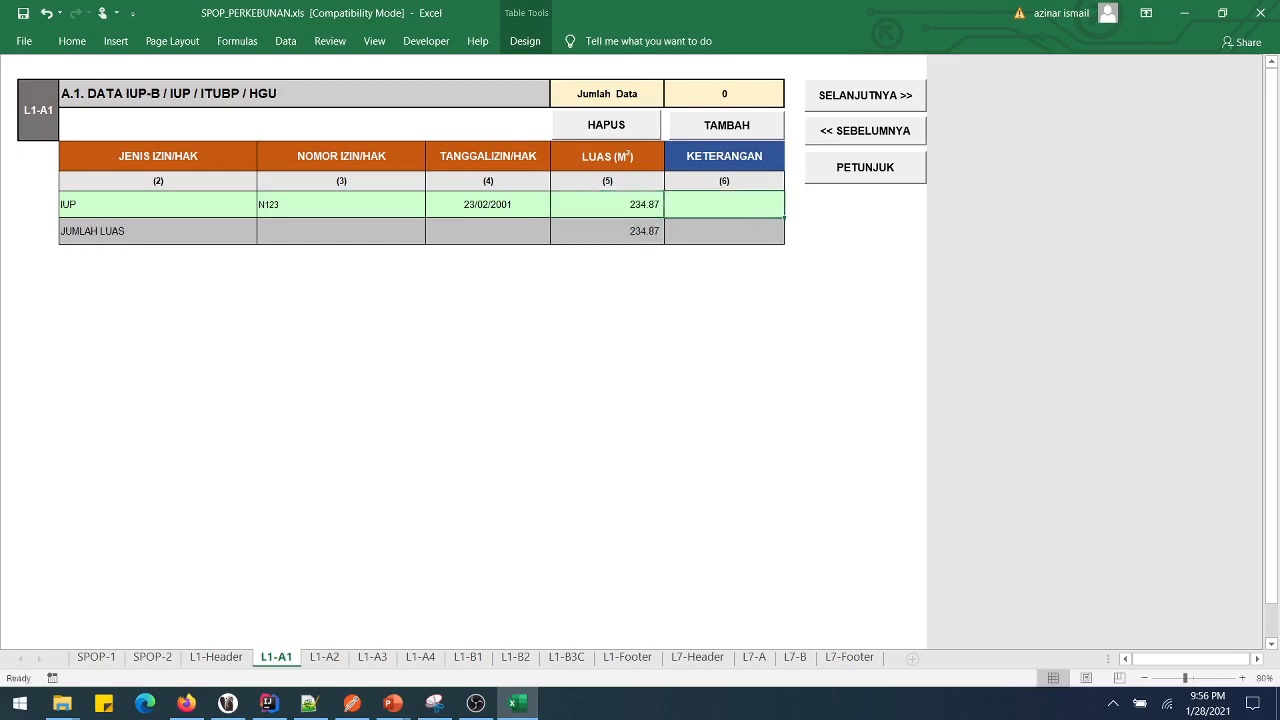
pyautogui.write('KET')
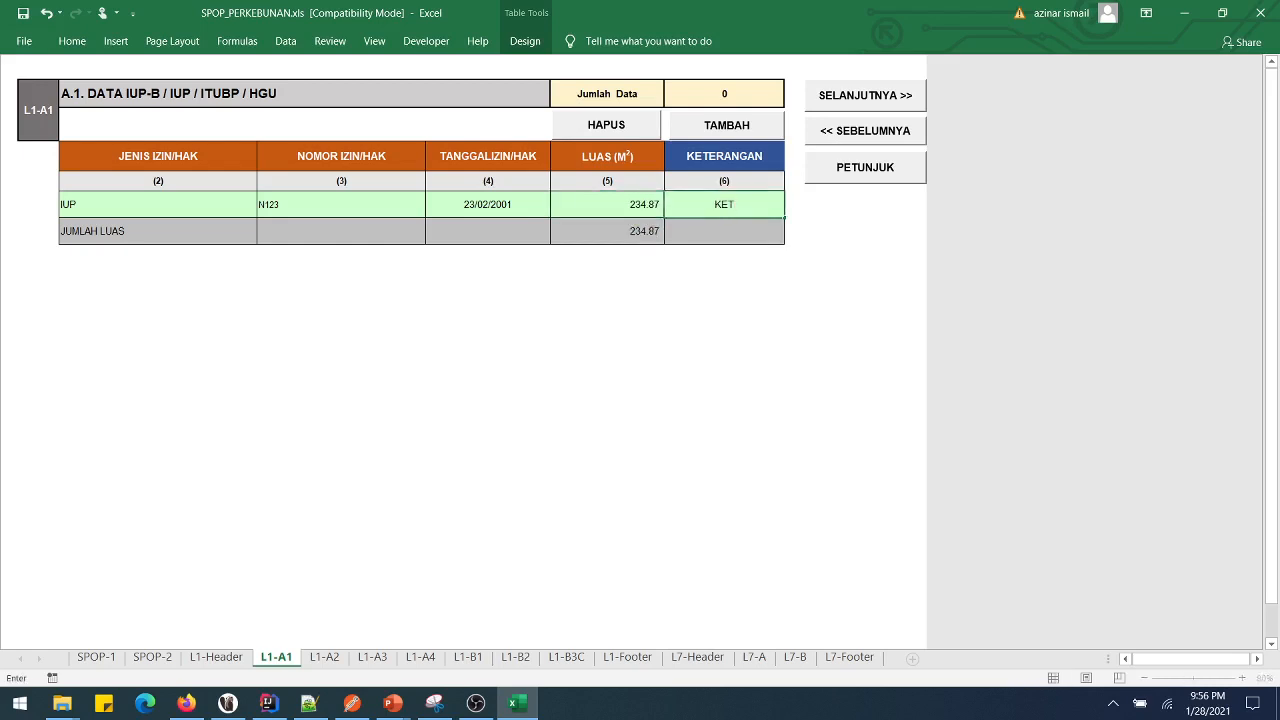
pyautogui.hotkey('ctrl', 'pagedown')
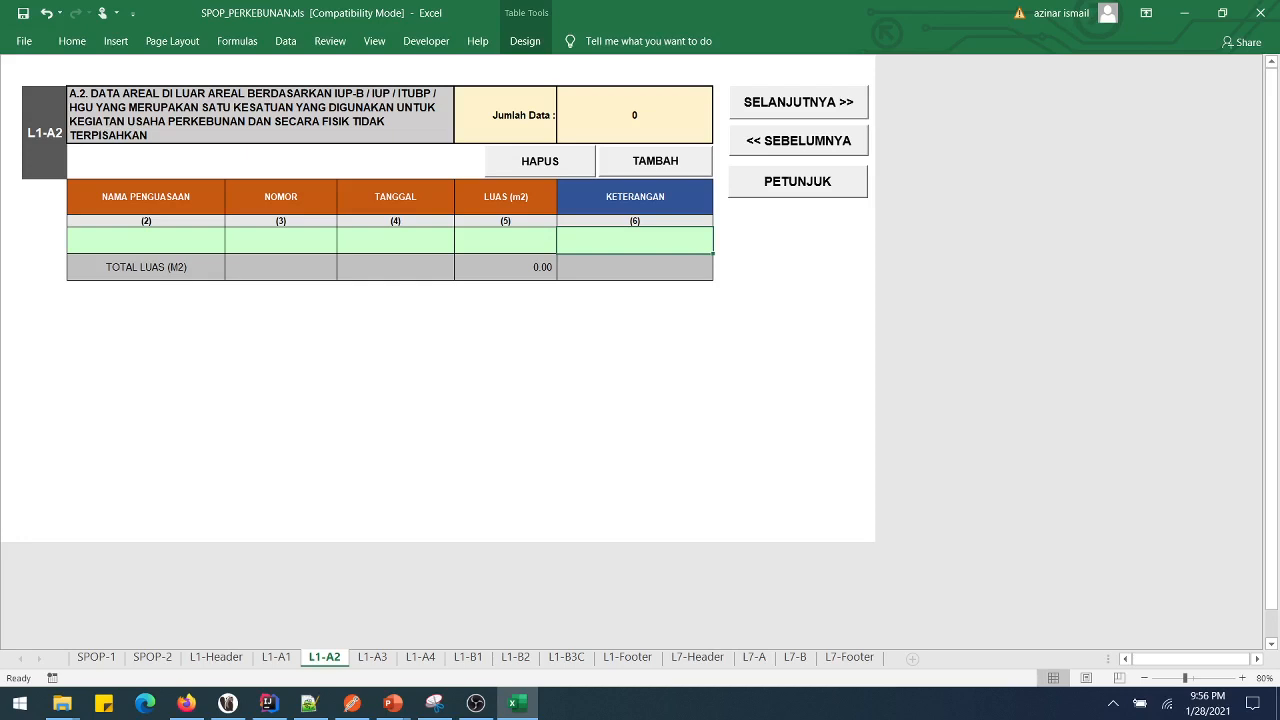
# - Enter HAK SATU as the NAMA PENGUASAAN of the first L1-A2 row
pyautogui.click(146, 240)
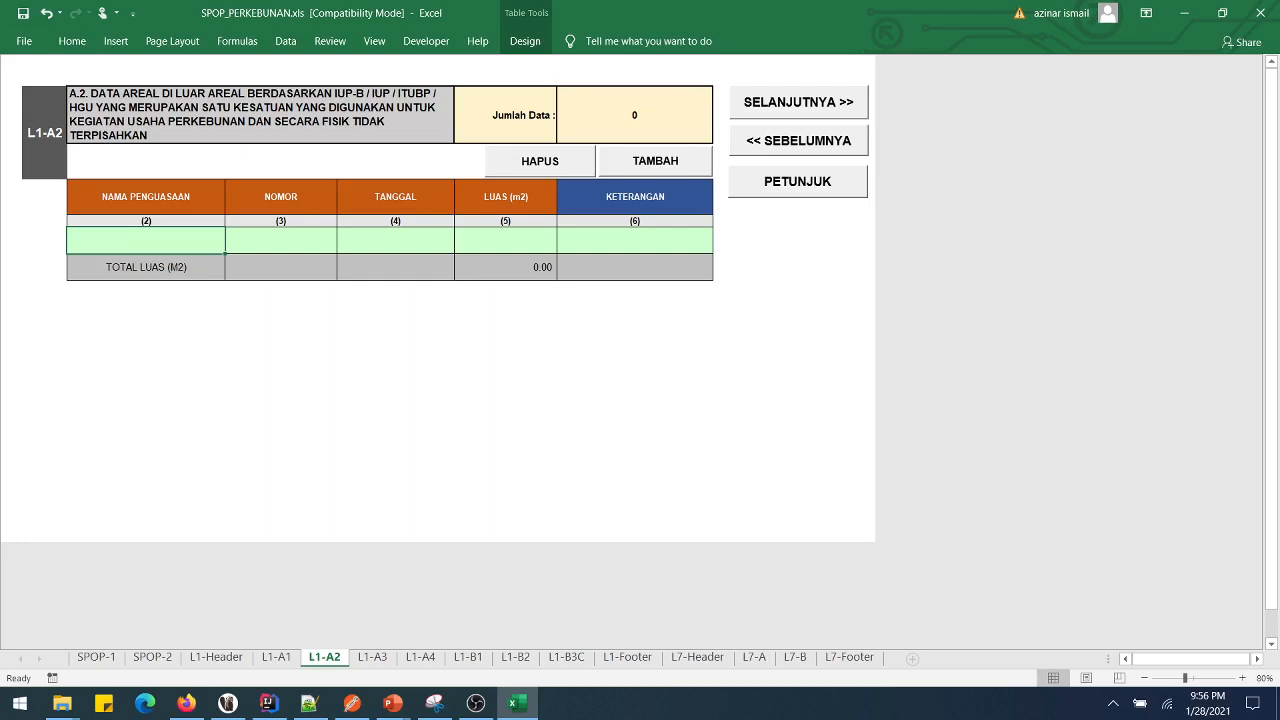
pyautogui.write('hg')
pyautogui.press('BackSpace')
pyautogui.press('BackSpace')
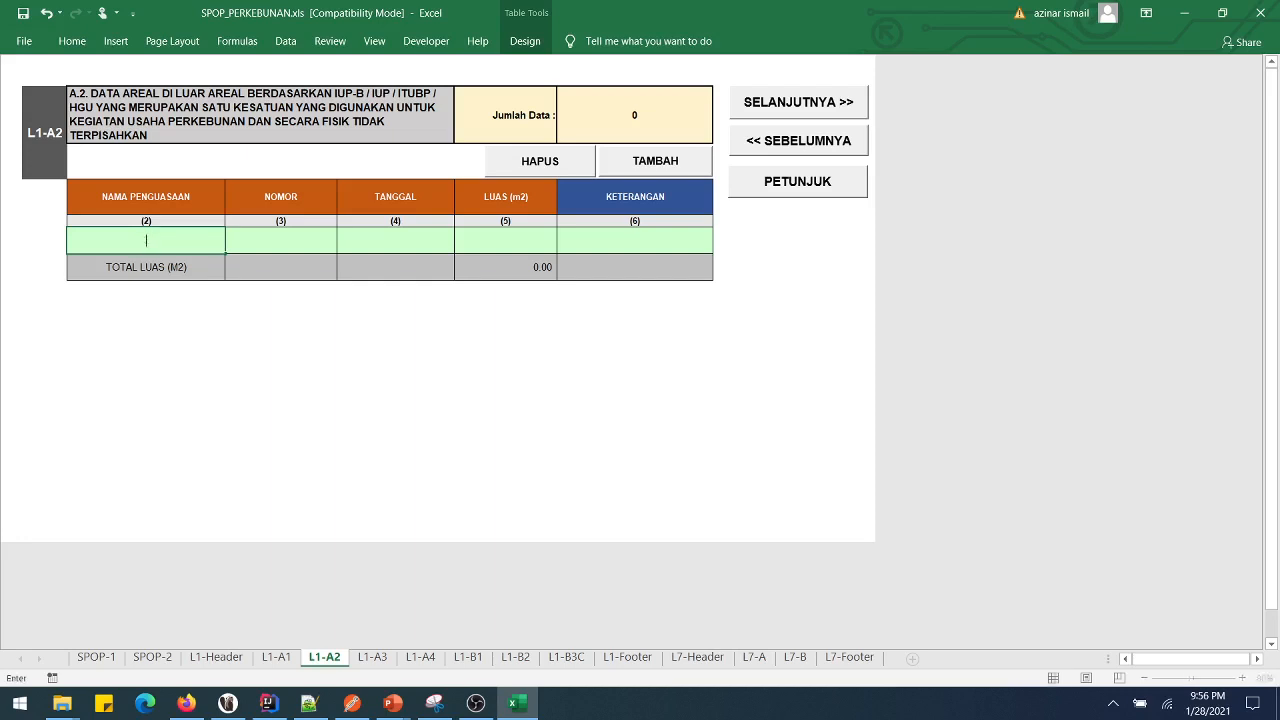
pyautogui.write('K')
pyautogui.write('EL')
pyautogui.press('BackSpace')
pyautogui.press('BackSpace')
pyautogui.press('BackSpace')
pyautogui.write('HAK SATU')
pyautogui.press('Tab')
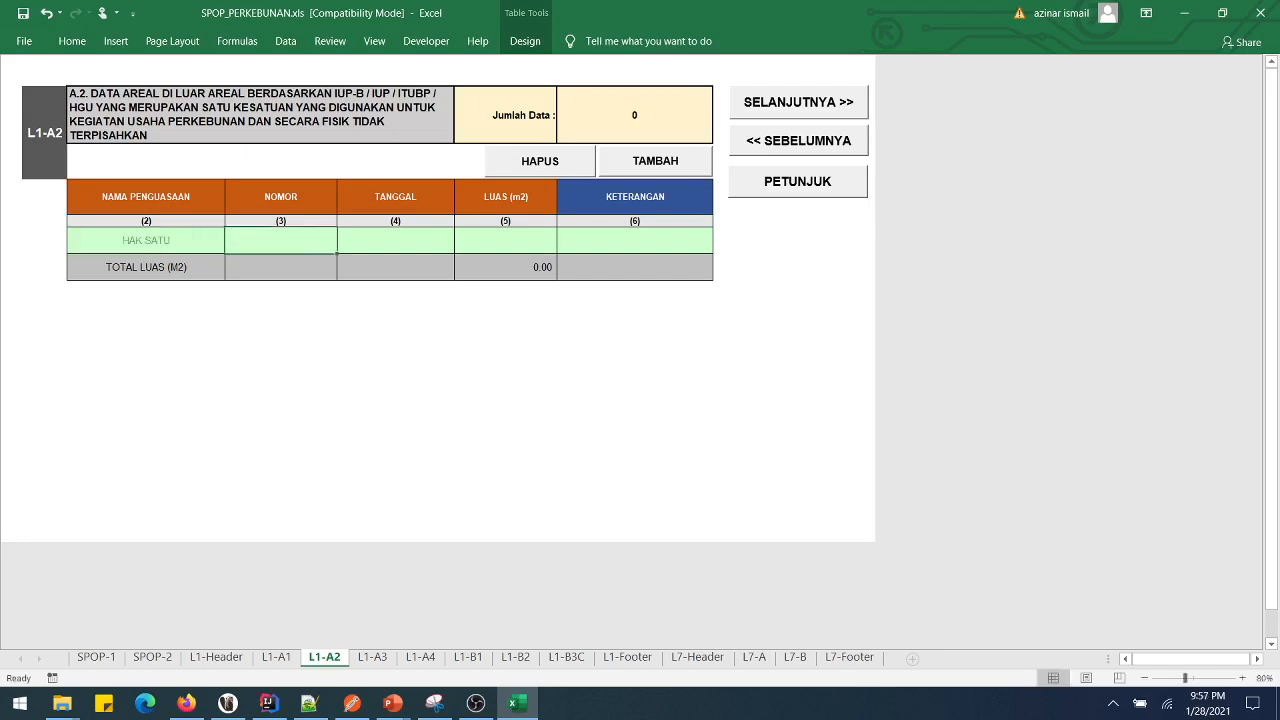
# - Fill in number 123, date 23 MAR 1998, area 234.888 and note KET
pyautogui.write('123')
pyautogui.press('Tab')
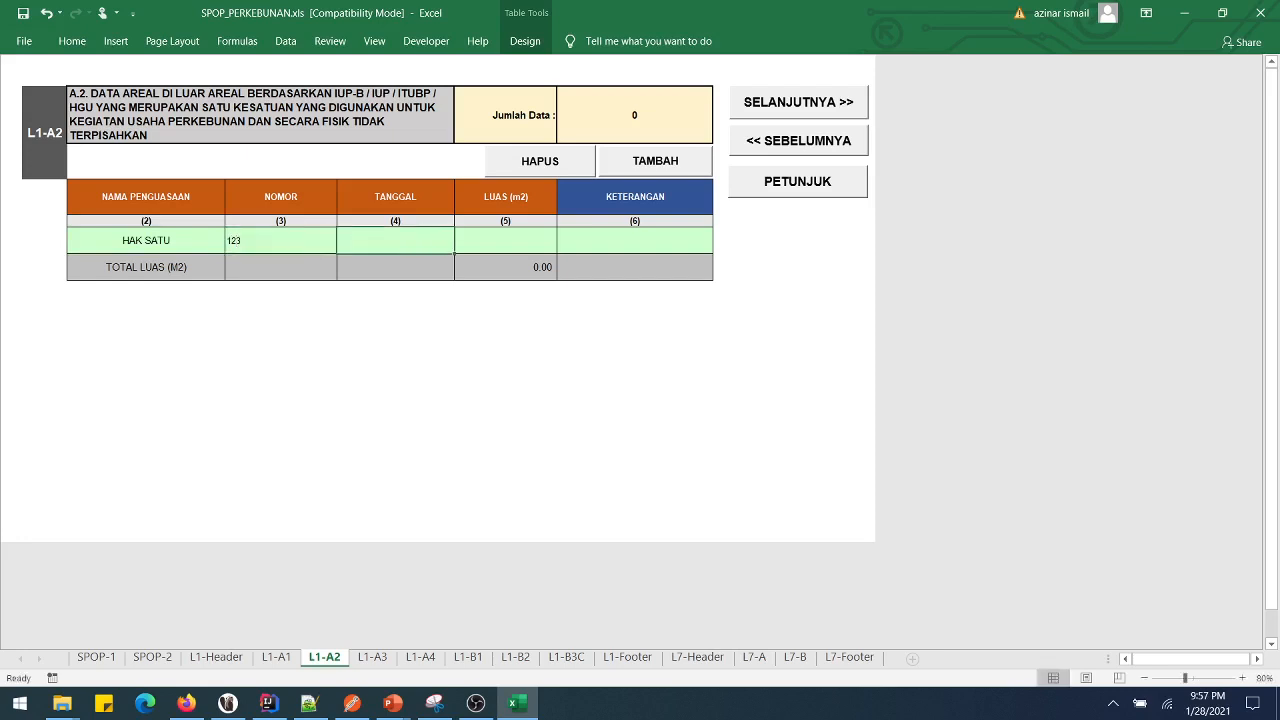
pyautogui.write('23 M')
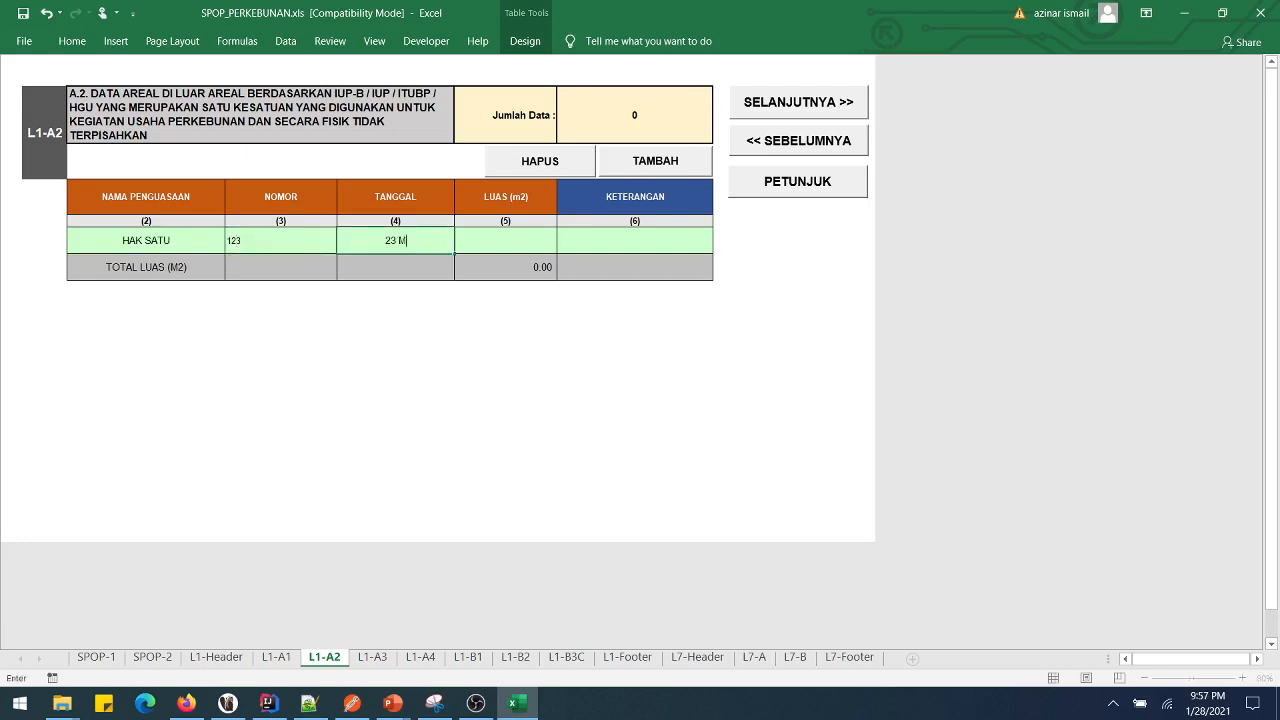
pyautogui.write('AR 1998')
pyautogui.press('Tab')
pyautogui.write('234')
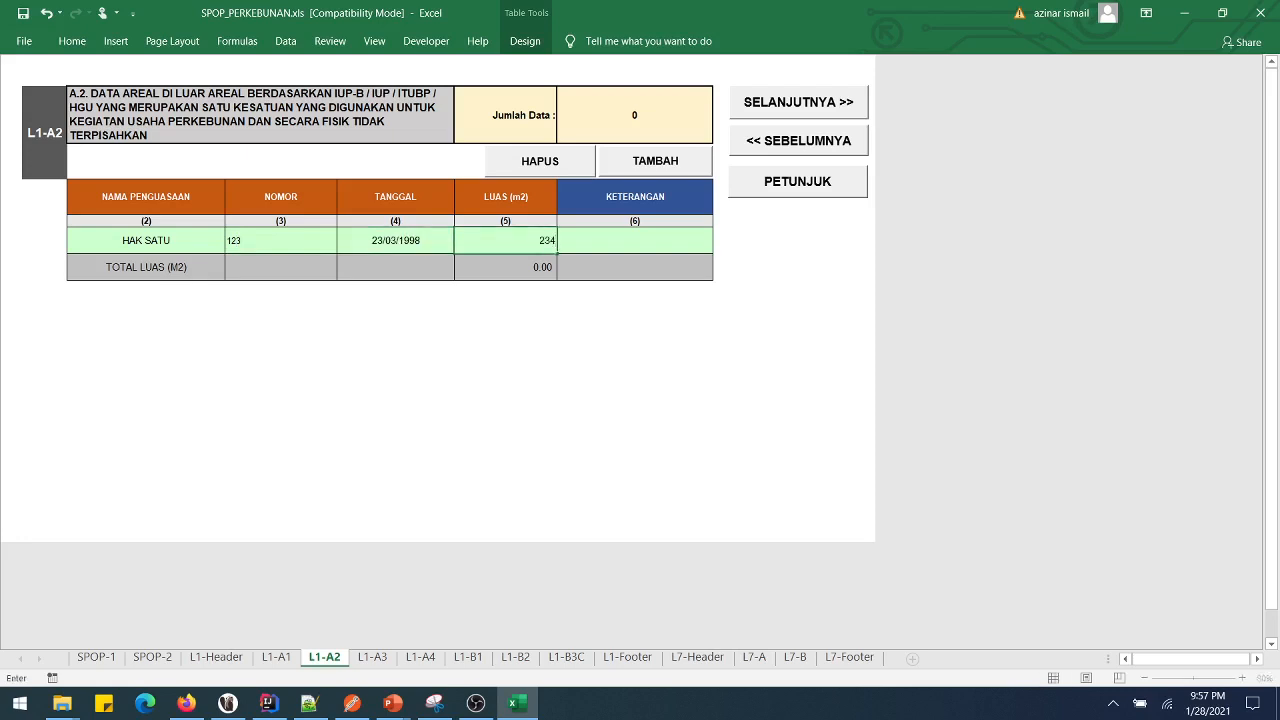
pyautogui.write('.888')
pyautogui.press('Tab')
pyautogui.write('KET')
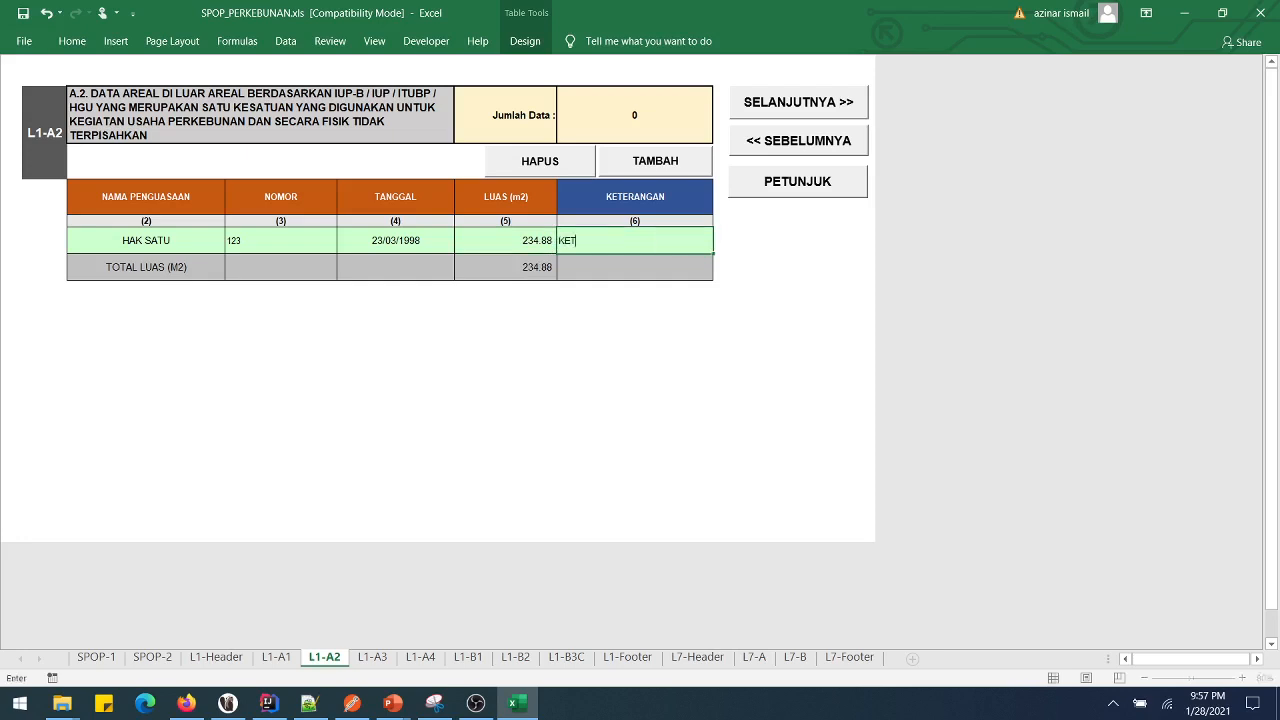
# - Add four rows and paste copies of the HAK SATU row into them
pyautogui.click(655, 161)
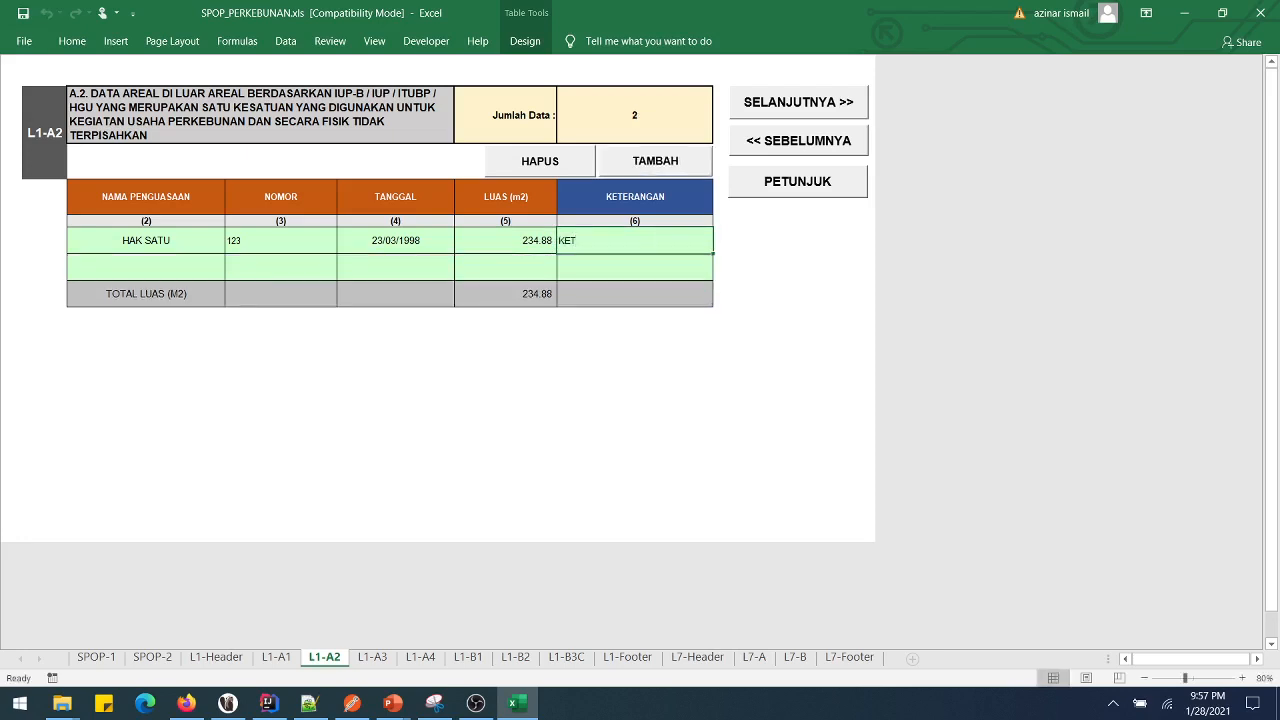
pyautogui.click(655, 161)
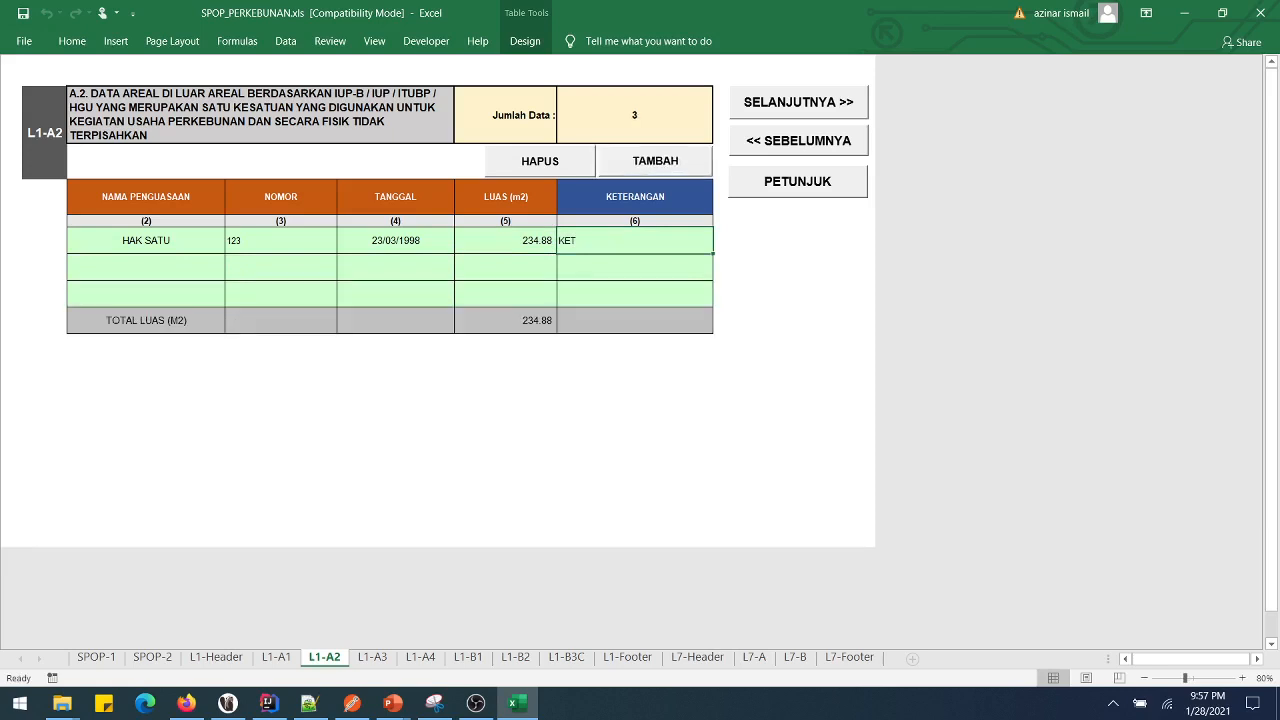
pyautogui.click(655, 161)
pyautogui.click(655, 161)
pyautogui.moveTo(146, 240); pyautogui.dragTo(635, 240)
pyautogui.hotkey('ctrl', 'c')
pyautogui.moveTo(146, 293); pyautogui.dragTo(146, 346)
pyautogui.hotkey('ctrl', 'v')
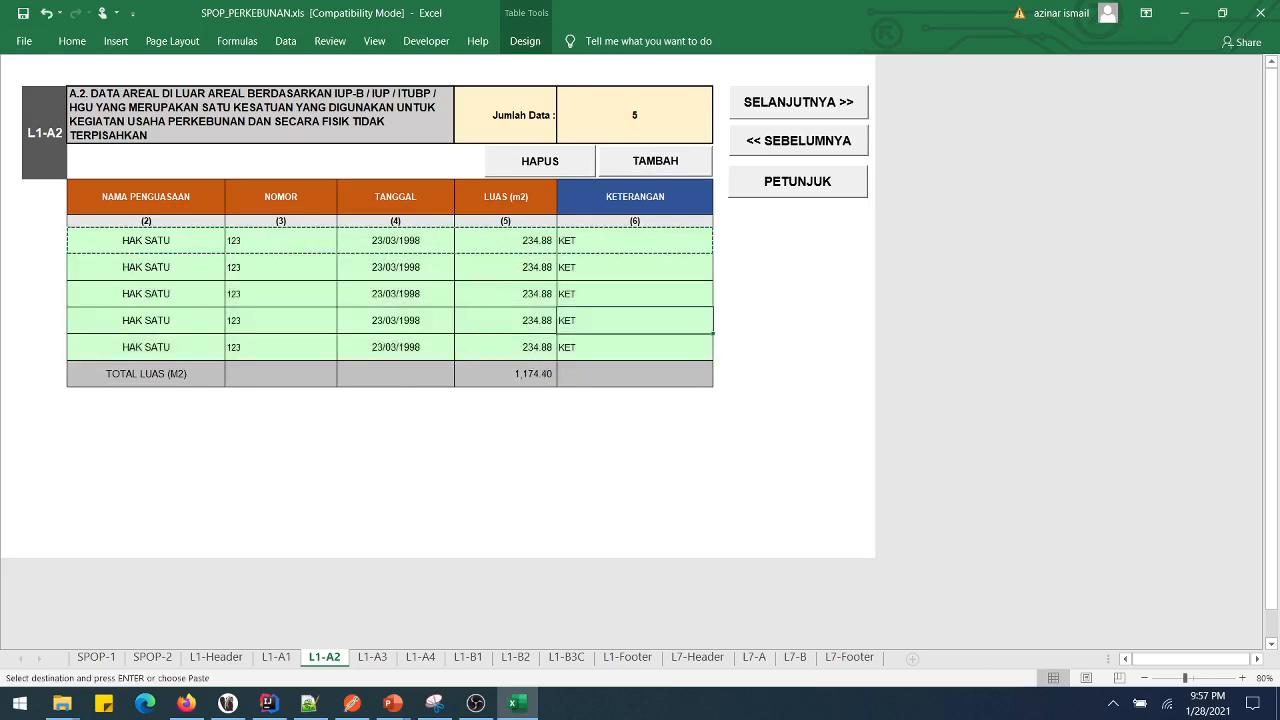
# - Delete the duplicated rows, leaving one HAK SATU row, and move to the L1-A3 sheet
pyautogui.click(505, 293)
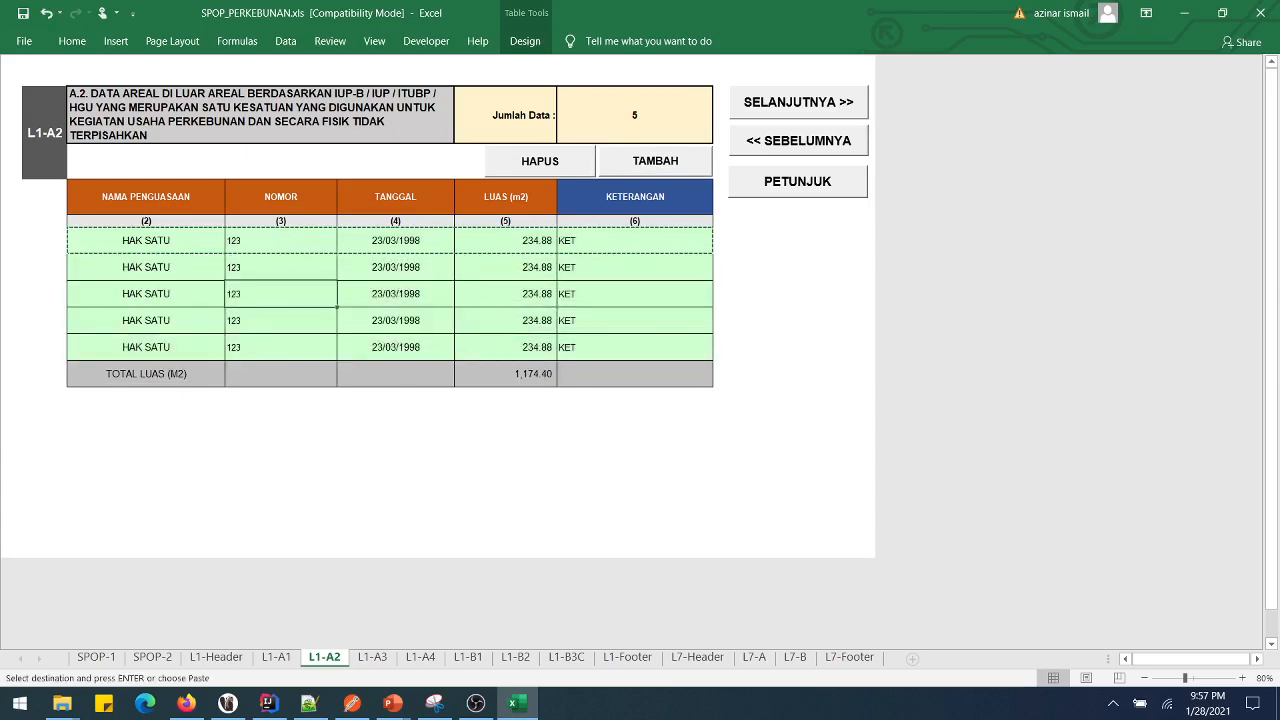
pyautogui.click(635, 267)
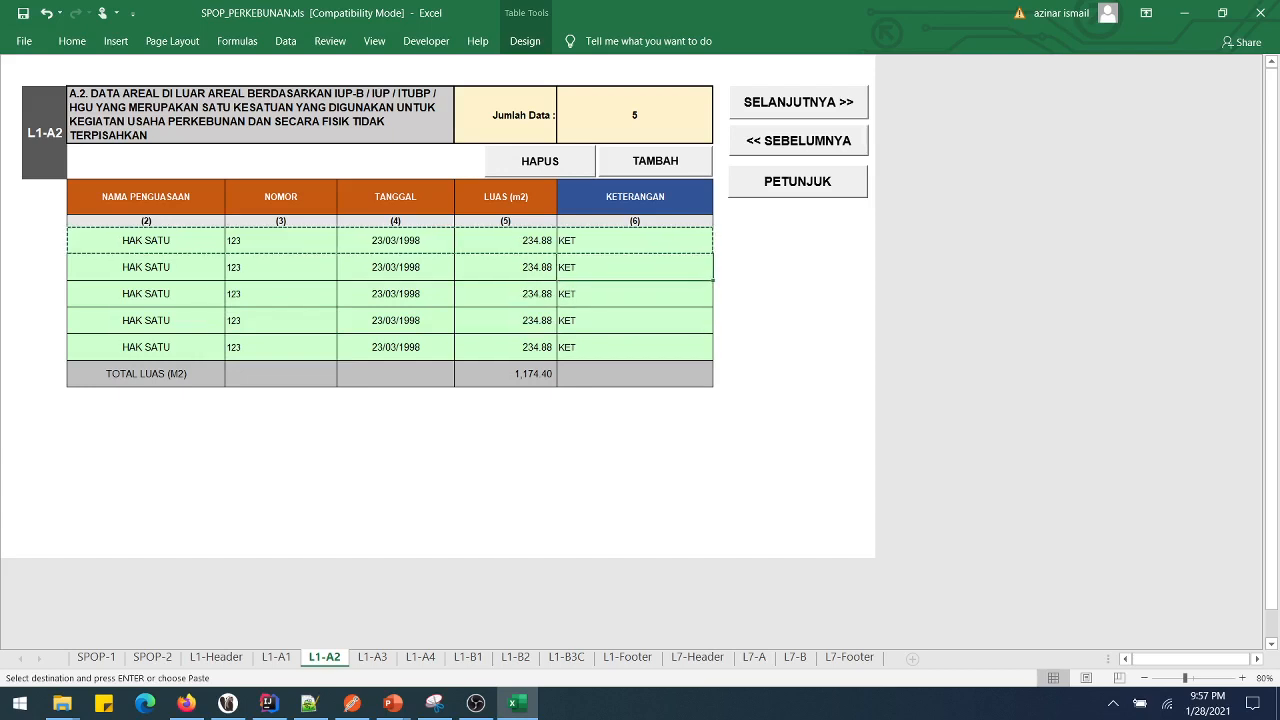
pyautogui.click(540, 161)
pyautogui.click(540, 161)
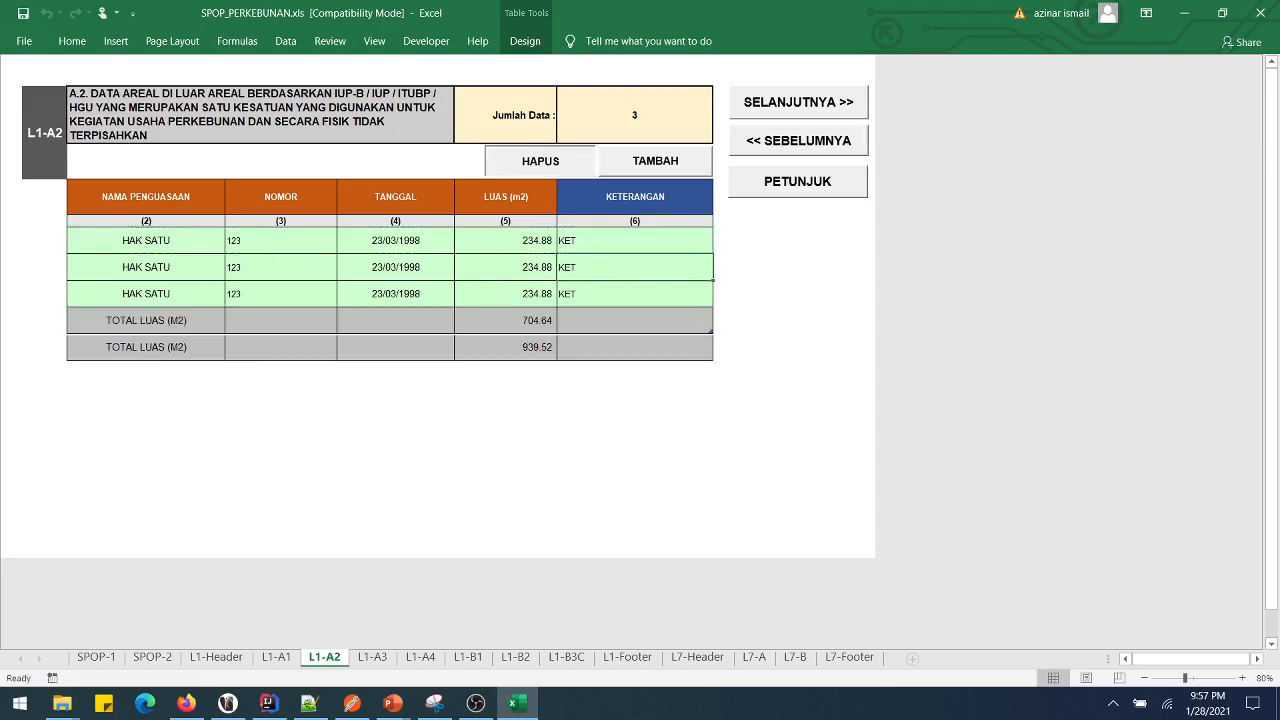
pyautogui.click(540, 161)
pyautogui.click(540, 161)
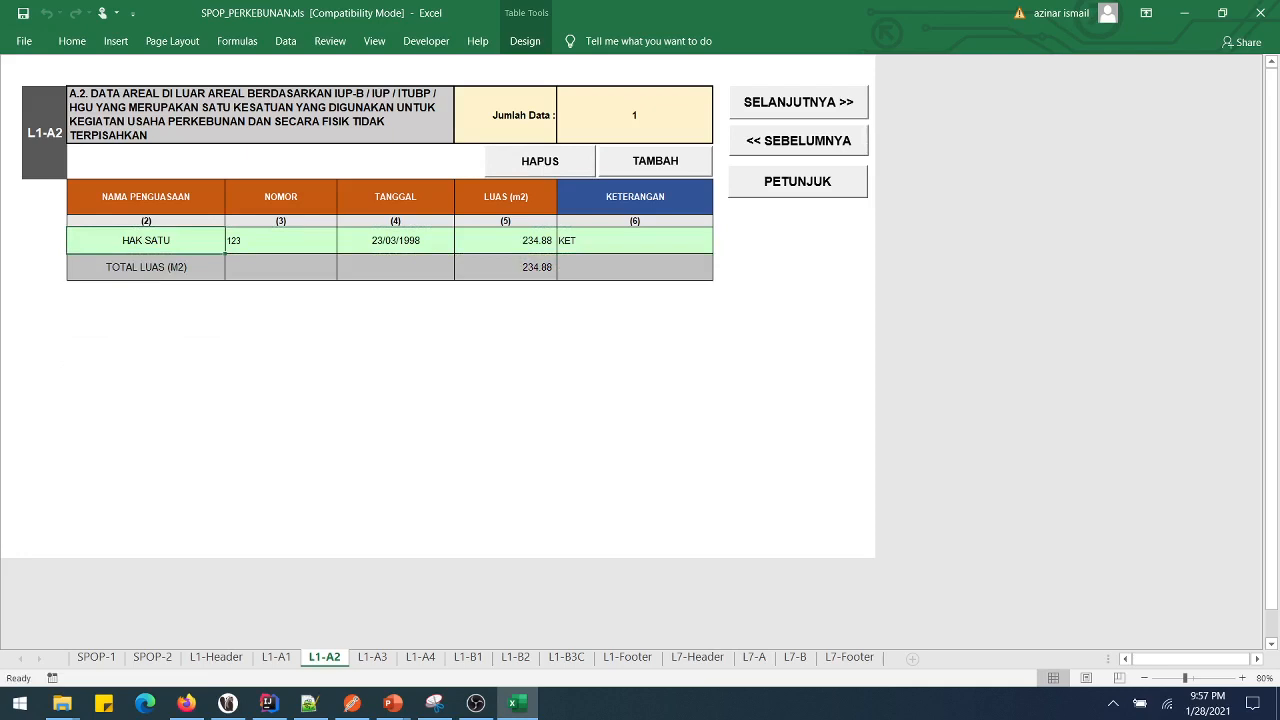
pyautogui.hotkey('ctrl', 'pagedown')
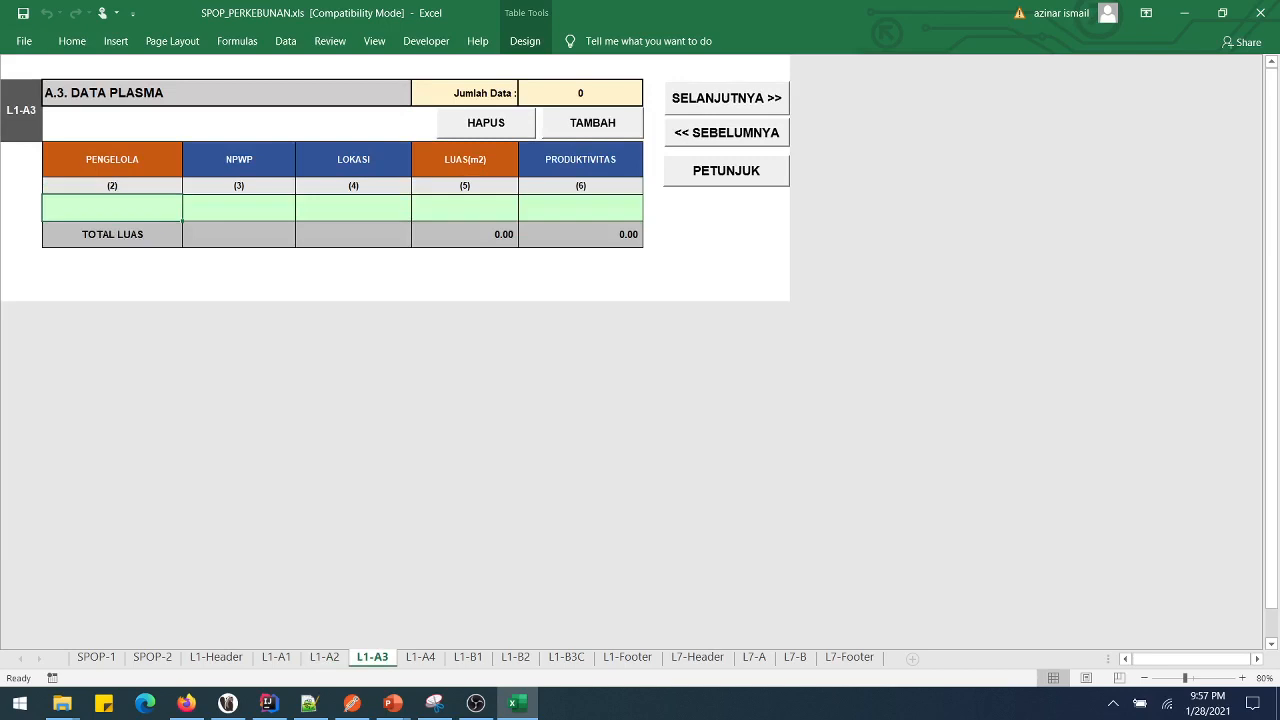
# - Look over the L1-A3 and L1-A4 sheets, then start typing an NPWP in L1-A3's first row
pyautogui.press('Right')
pyautogui.press('Right')
pyautogui.press('Left')
pyautogui.press('Left')
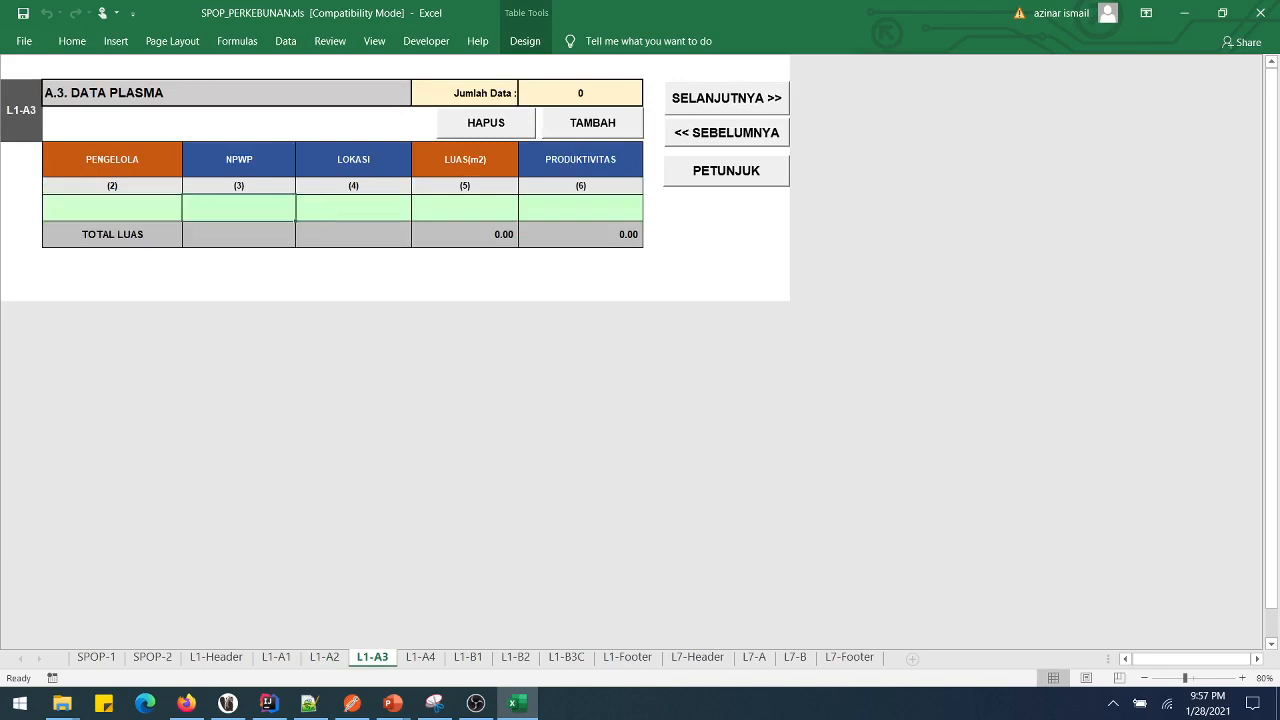
pyautogui.press('Right')
pyautogui.press('Right')
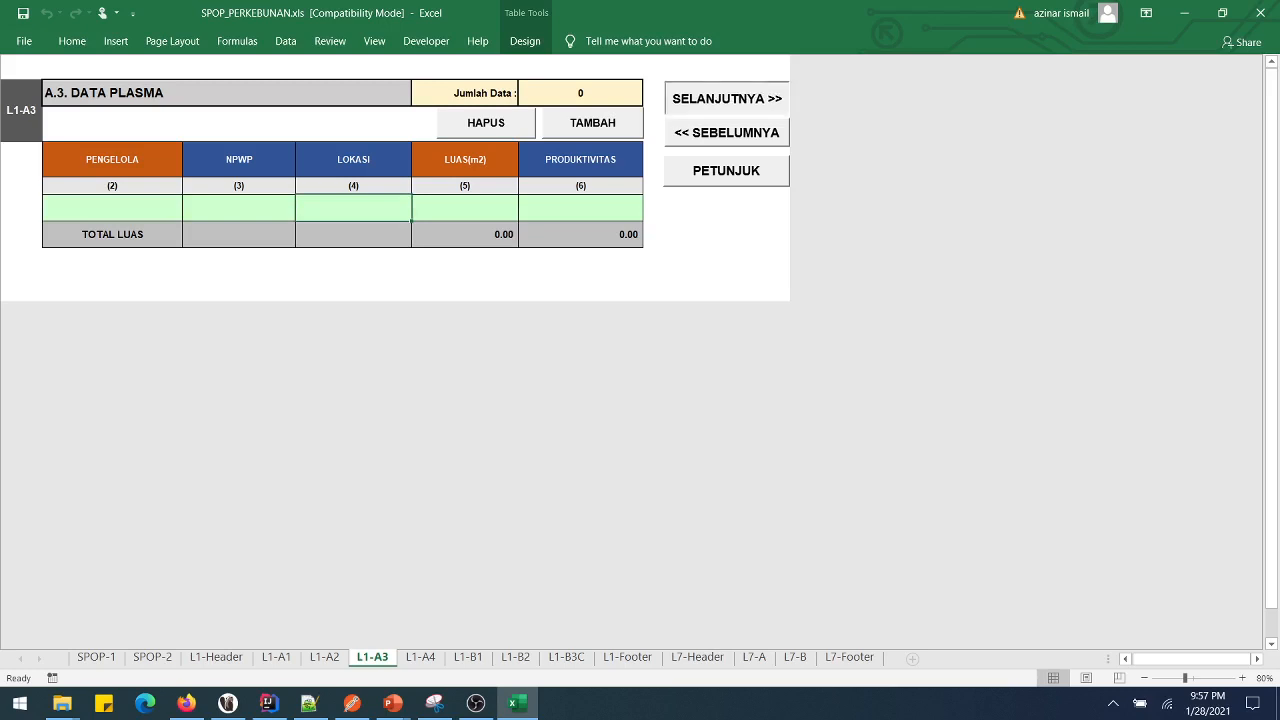
pyautogui.hotkey('ctrl', 'pagedown')
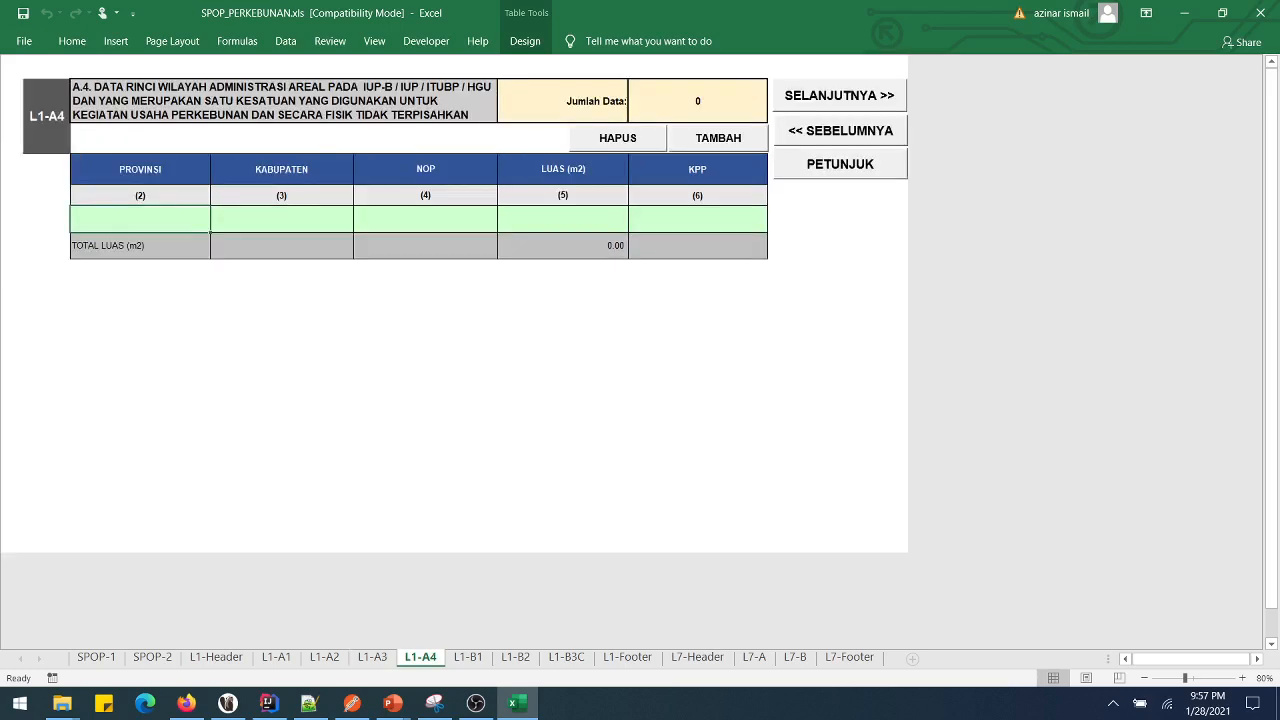
pyautogui.press('Right')
pyautogui.press('Left')
pyautogui.hotkey('ctrl', 'pageup')
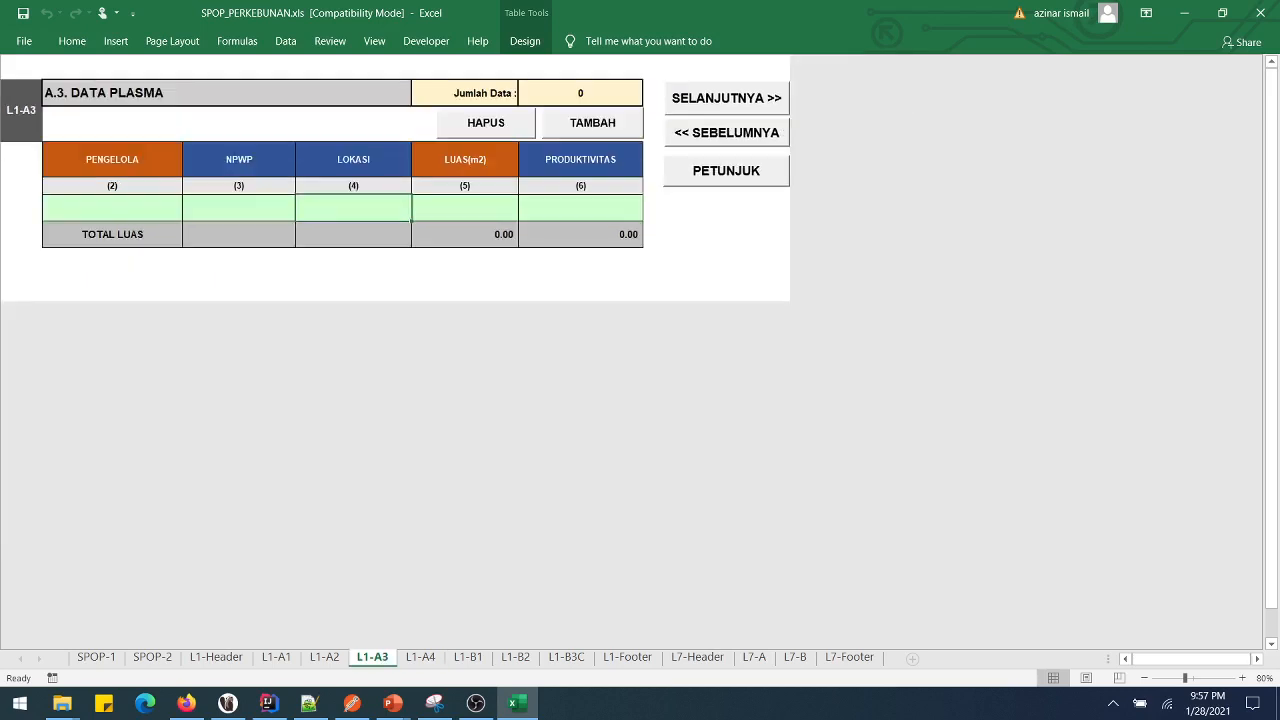
pyautogui.click(239, 208)
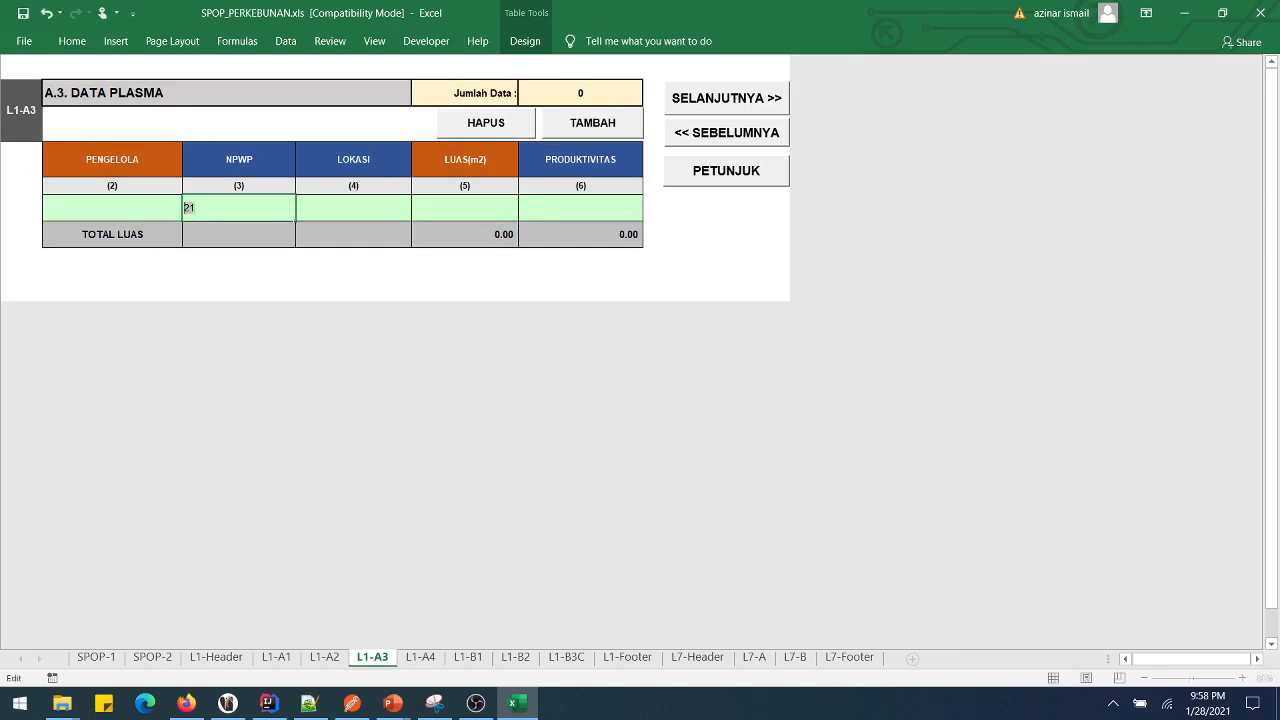
# - Cancel the rejected-NPWP warning and enter a valid 15-digit NPWP instead
pyautogui.press('Return')
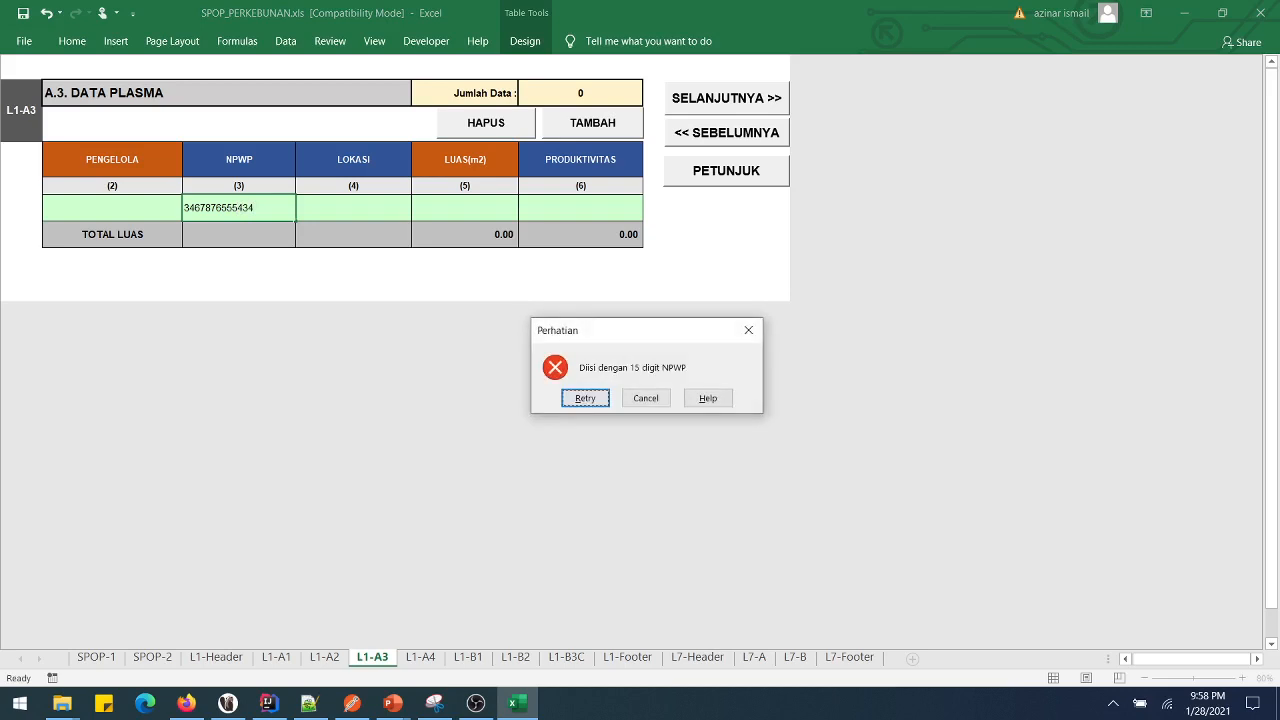
pyautogui.press('Tab')
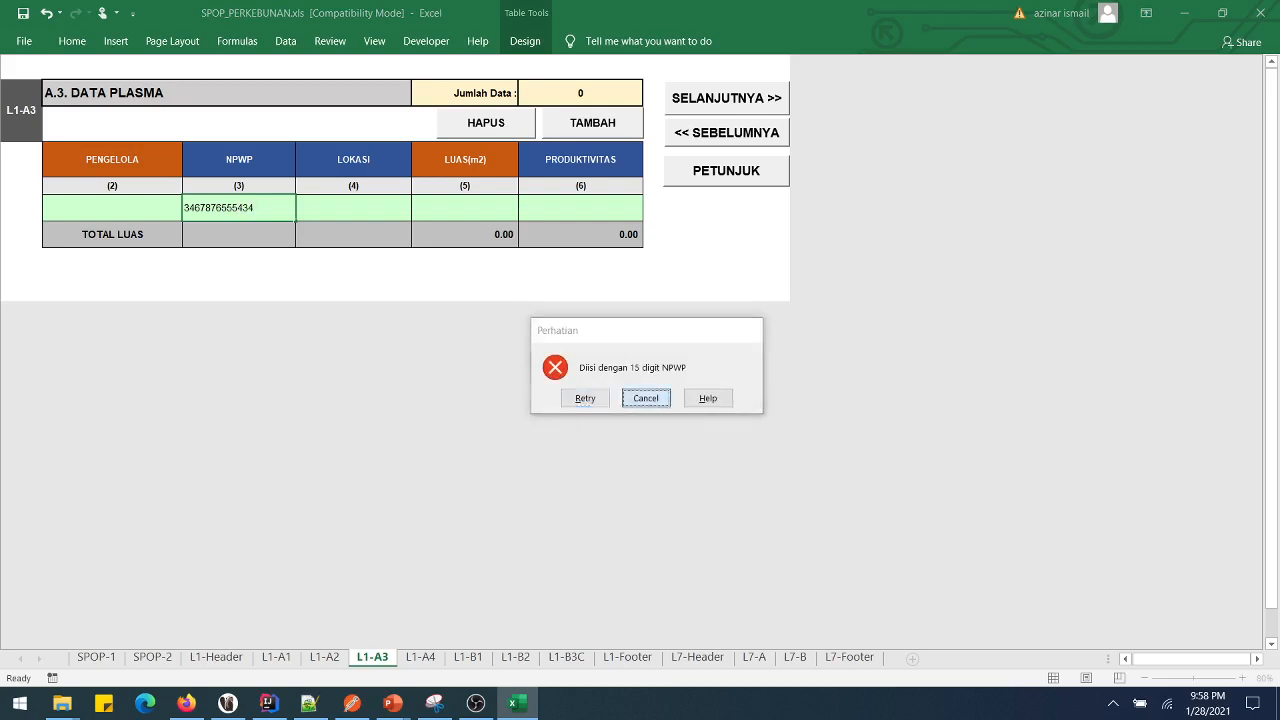
pyautogui.press('Return')
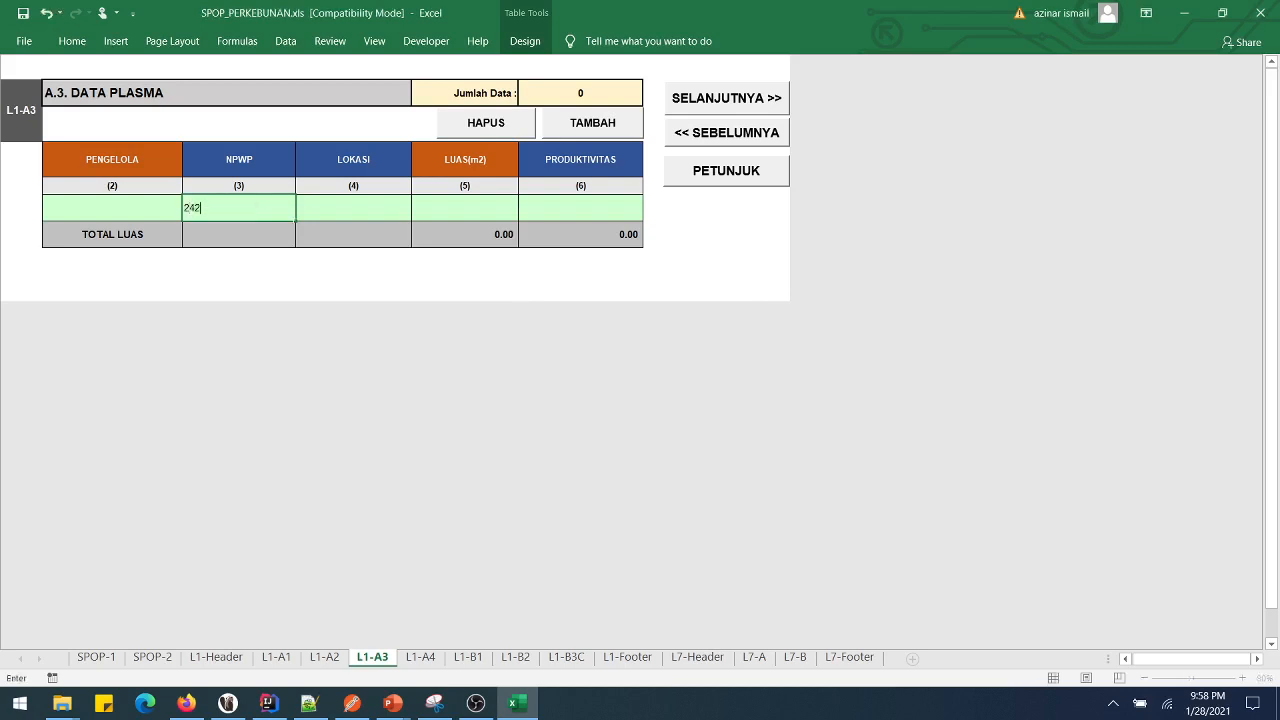
pyautogui.press('Tab')
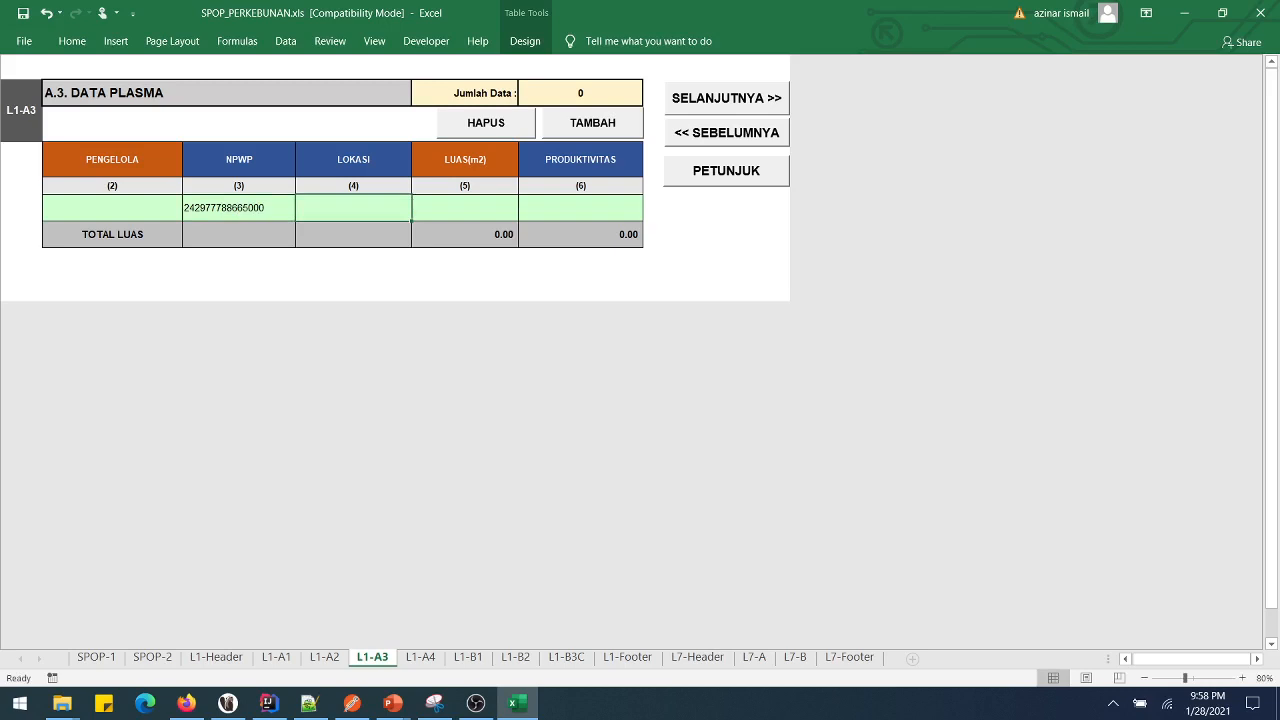
# - Enter LOKASI K.KH, clear the Data Plasma row with HAPUS, and continue to L1-A4
pyautogui.write('sdfsdf')
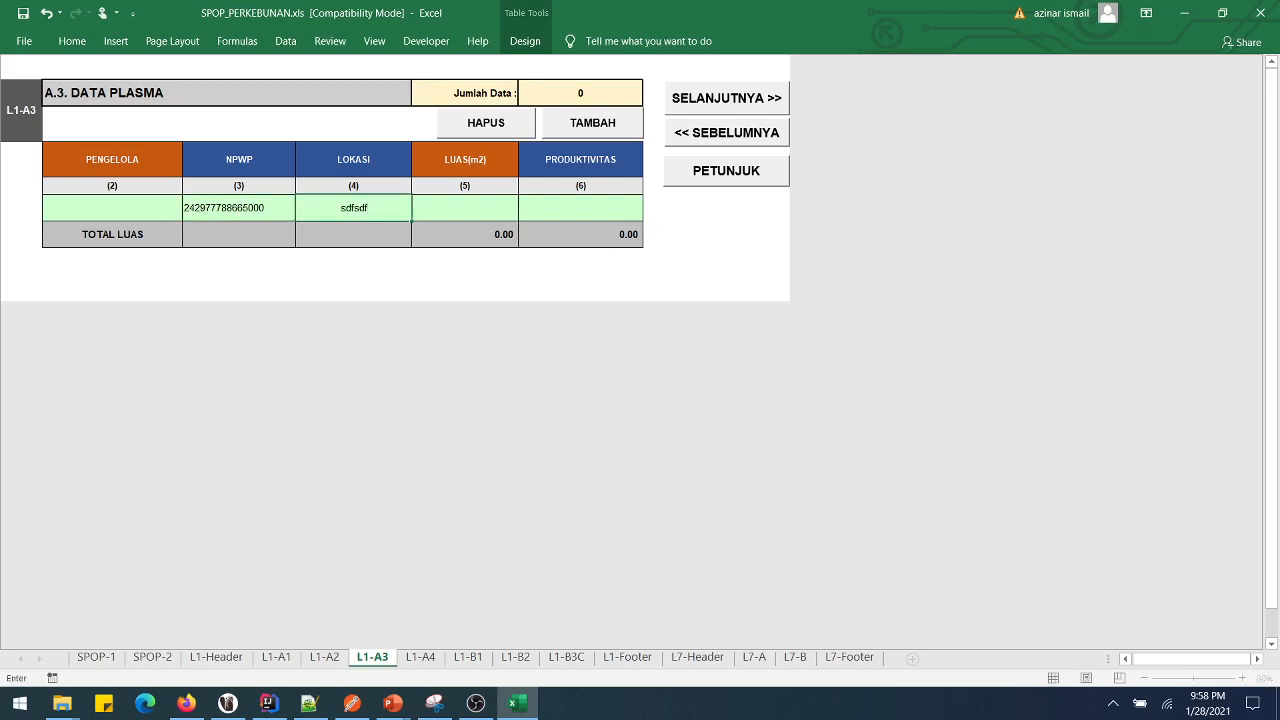
pyautogui.press('BackSpace')
pyautogui.press('BackSpace')
pyautogui.press('BackSpace')
pyautogui.press('BackSpace')
pyautogui.press('BackSpace')
pyautogui.press('BackSpace')
pyautogui.write('K.KH')
pyautogui.press('Return')
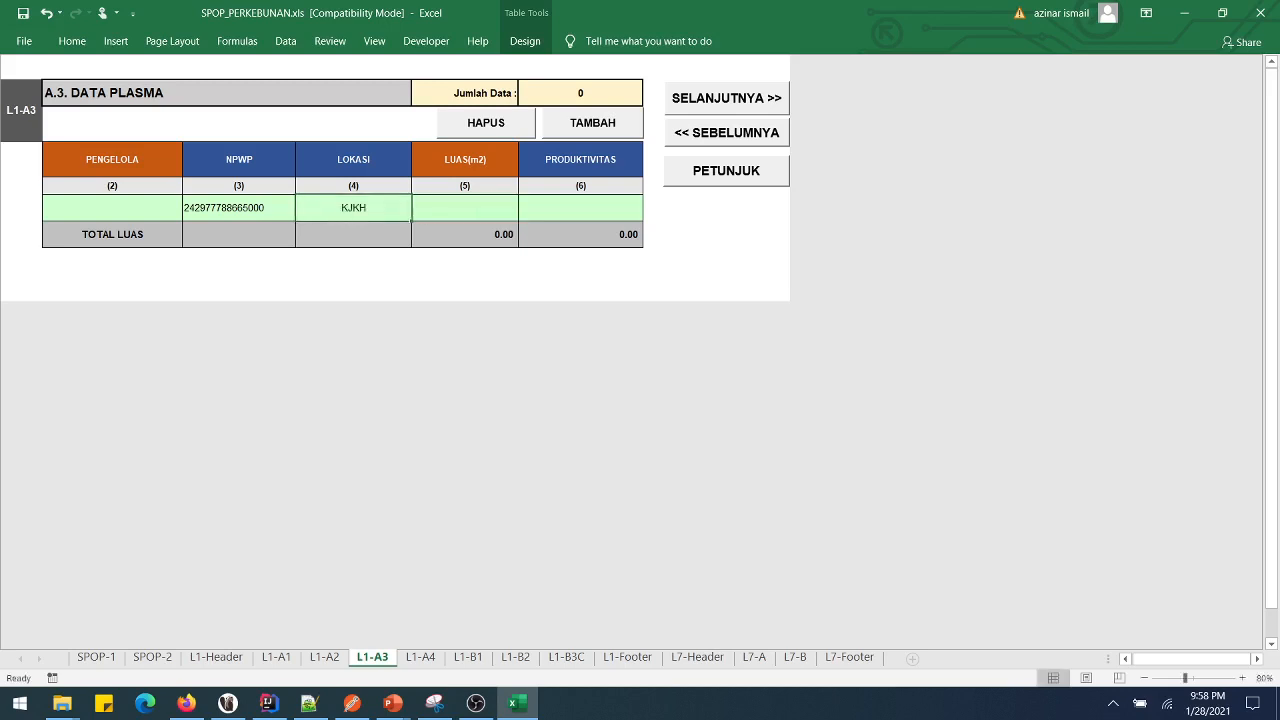
pyautogui.click(486, 122)
pyautogui.click(726, 98)
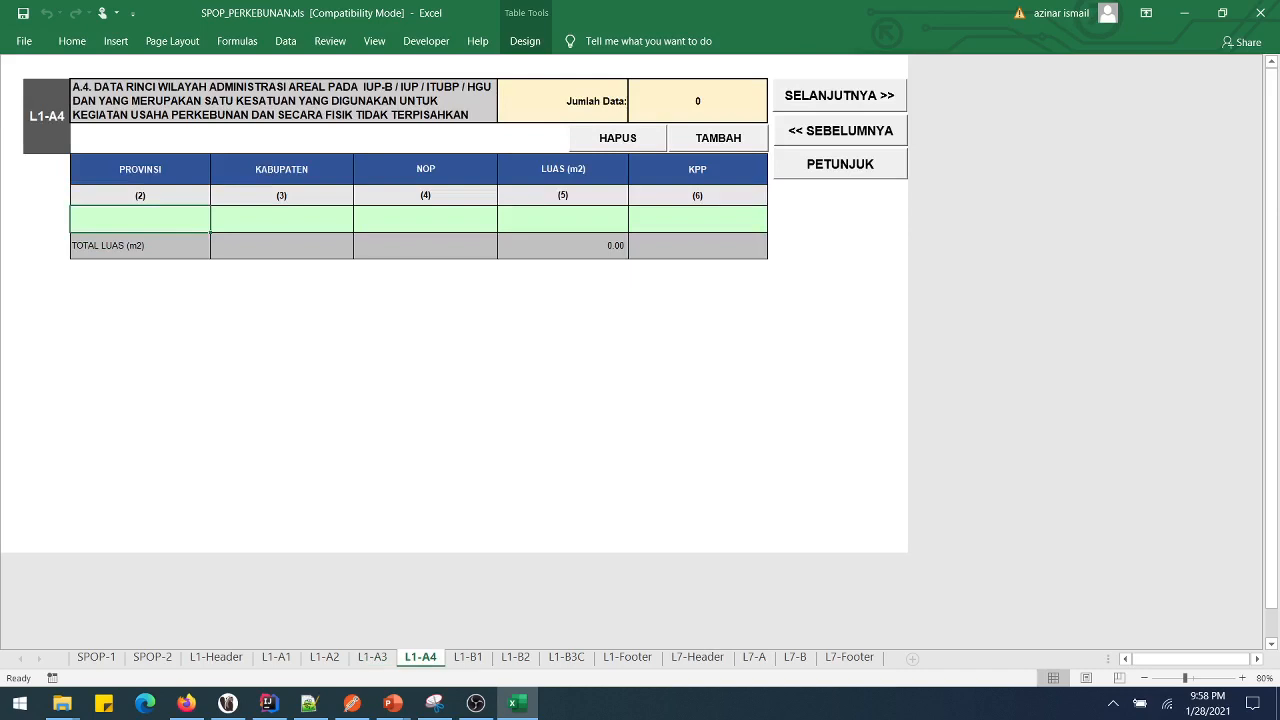
# - Enter province RIAU and regency P.PINANG in the first L1-A4 row
pyautogui.write('PR')
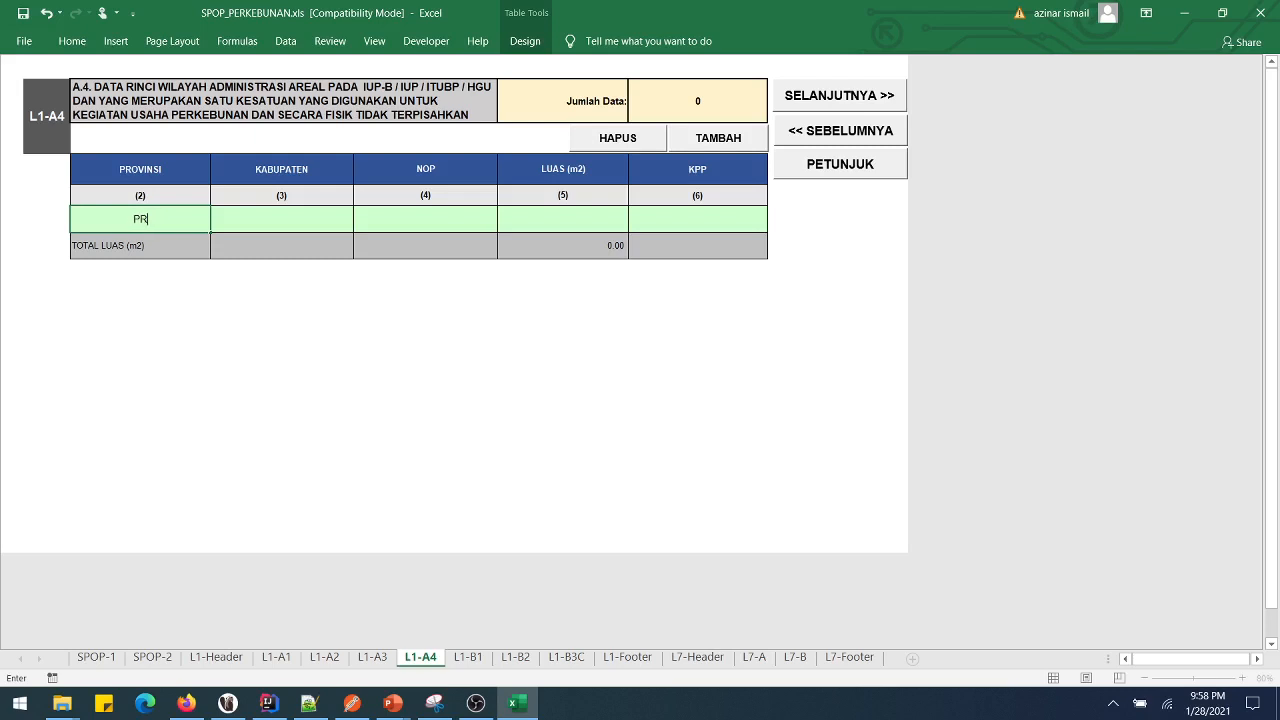
pyautogui.press('BackSpace')
pyautogui.press('BackSpace')
pyautogui.write('RIAU')
pyautogui.press('Tab')
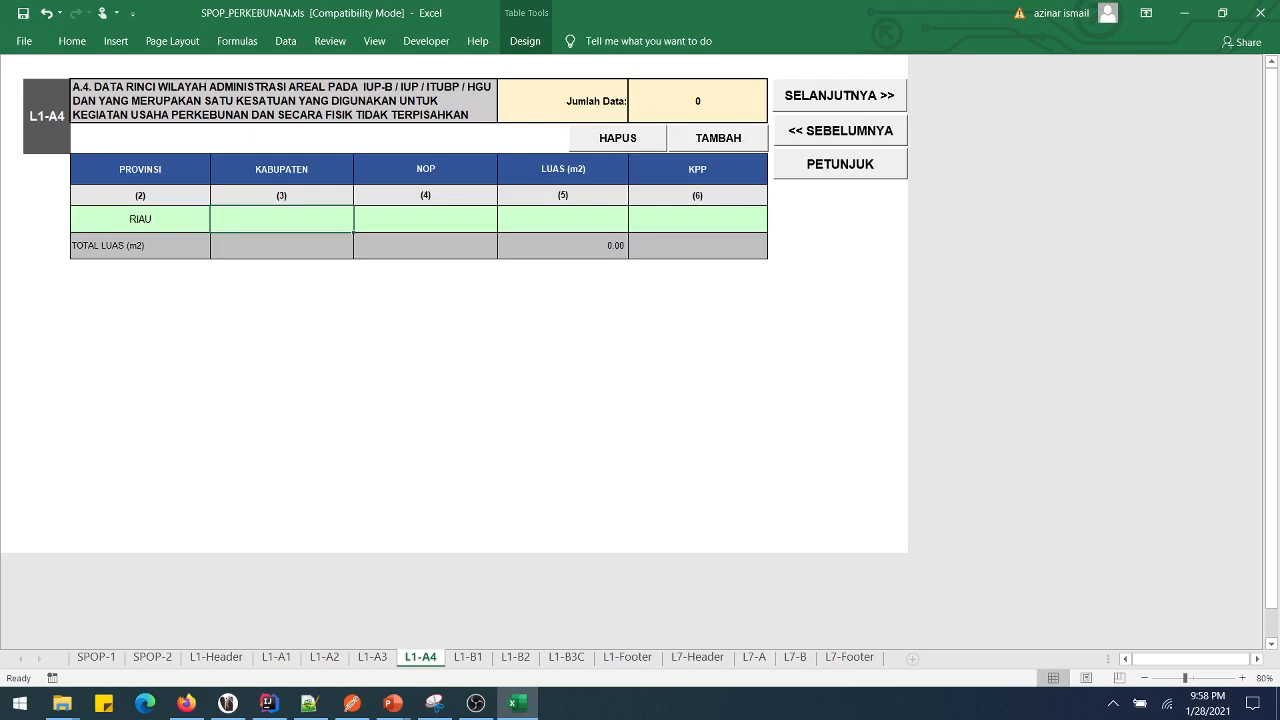
pyautogui.write('P')
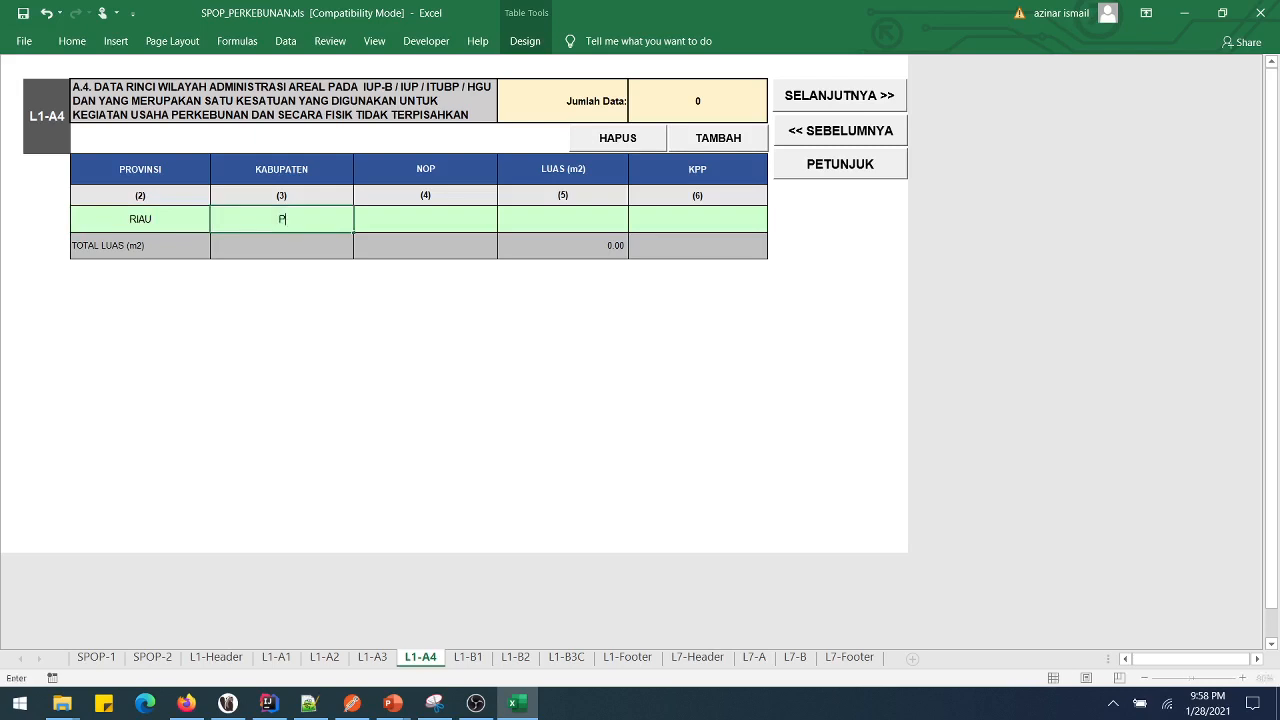
pyautogui.write('.PINANG')
pyautogui.press('Tab')
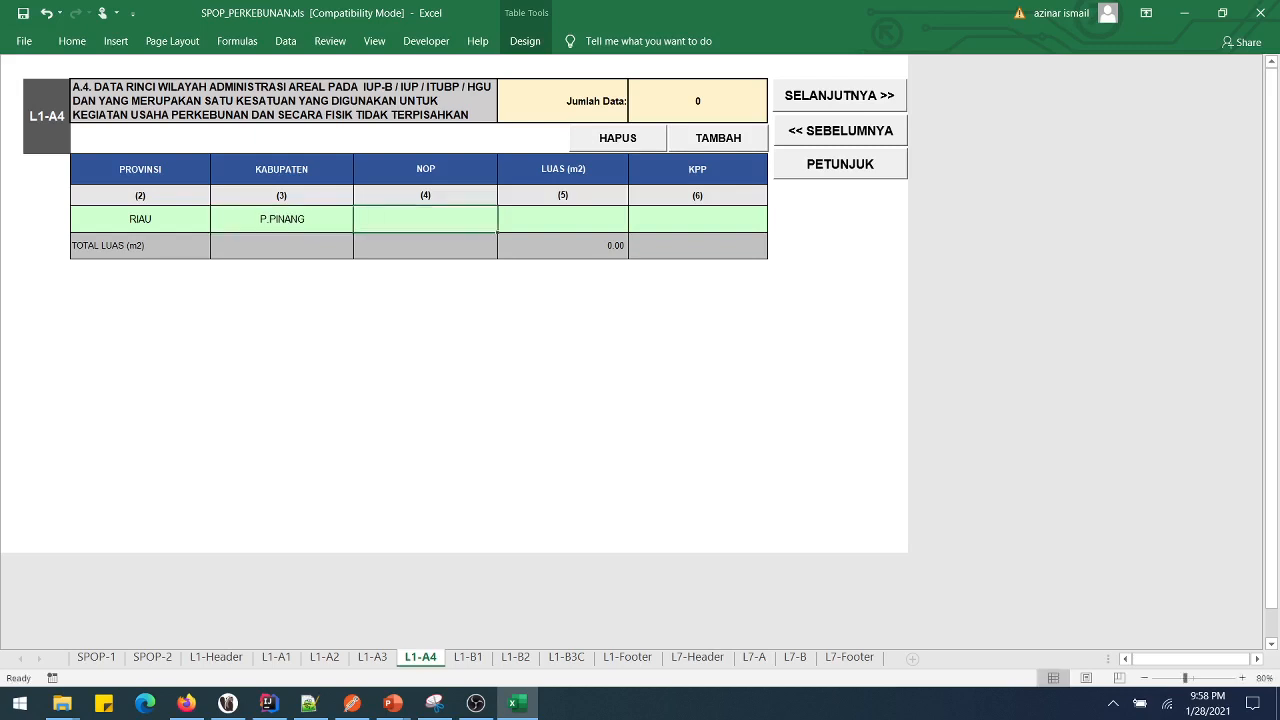
# - Try a short NOP, then cancel the 18-digit warning, leaving the NOP cell empty
pyautogui.write('340')
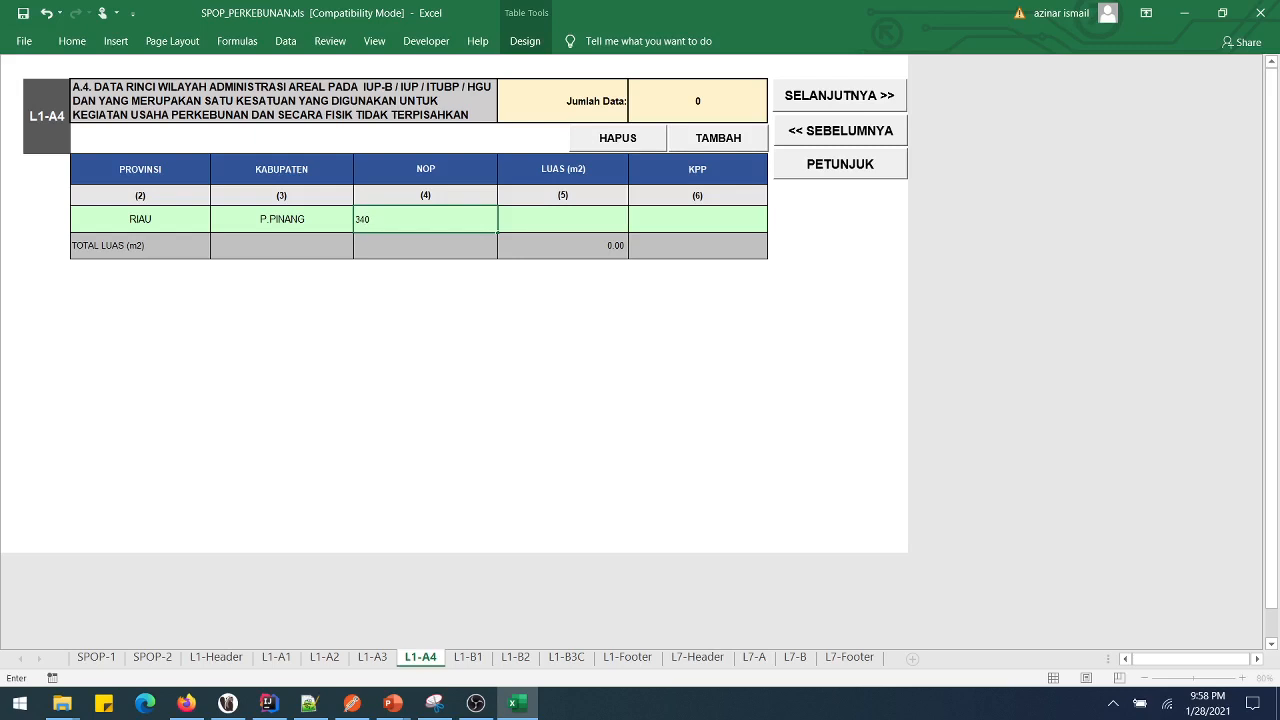
pyautogui.press('BackSpace')
pyautogui.press('BackSpace')
pyautogui.press('BackSpace')
pyautogui.write('34')
pyautogui.press('BackSpace')
pyautogui.press('BackSpace')
pyautogui.write('123409899899900')
pyautogui.press('BackSpace')
pyautogui.write('1')
pyautogui.press('Return')
pyautogui.press('Tab')
pyautogui.press('Return')
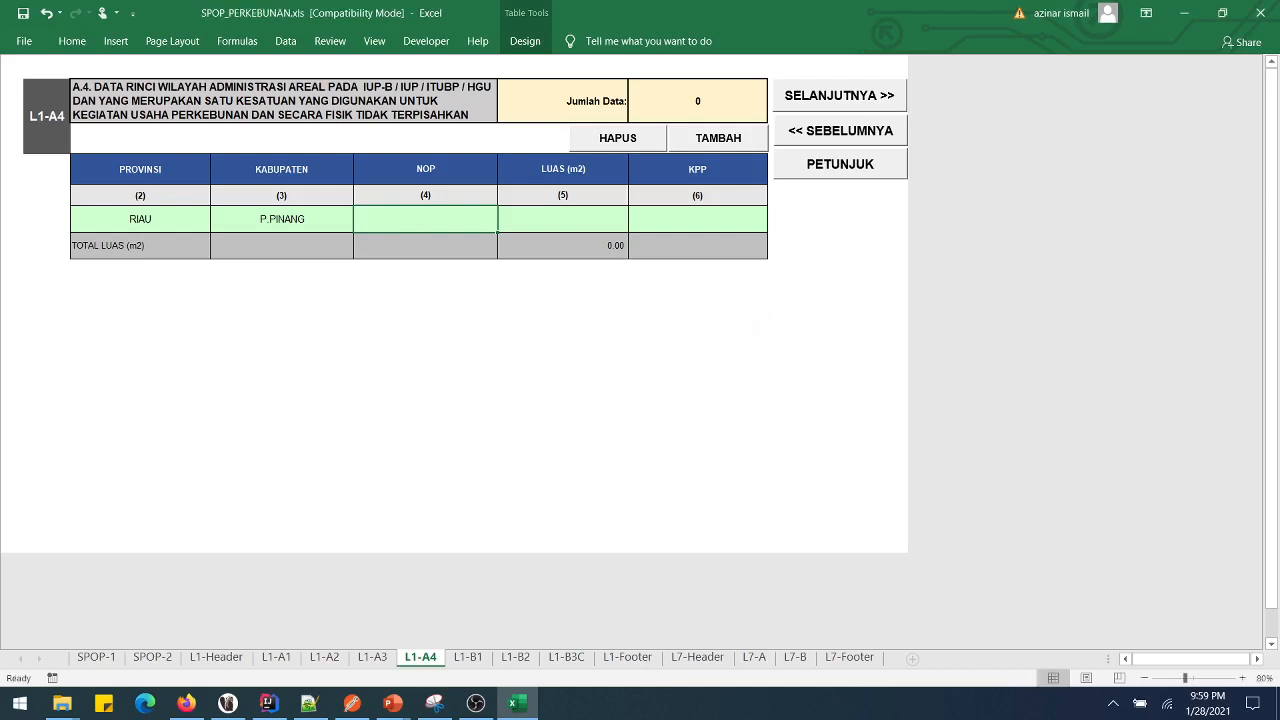
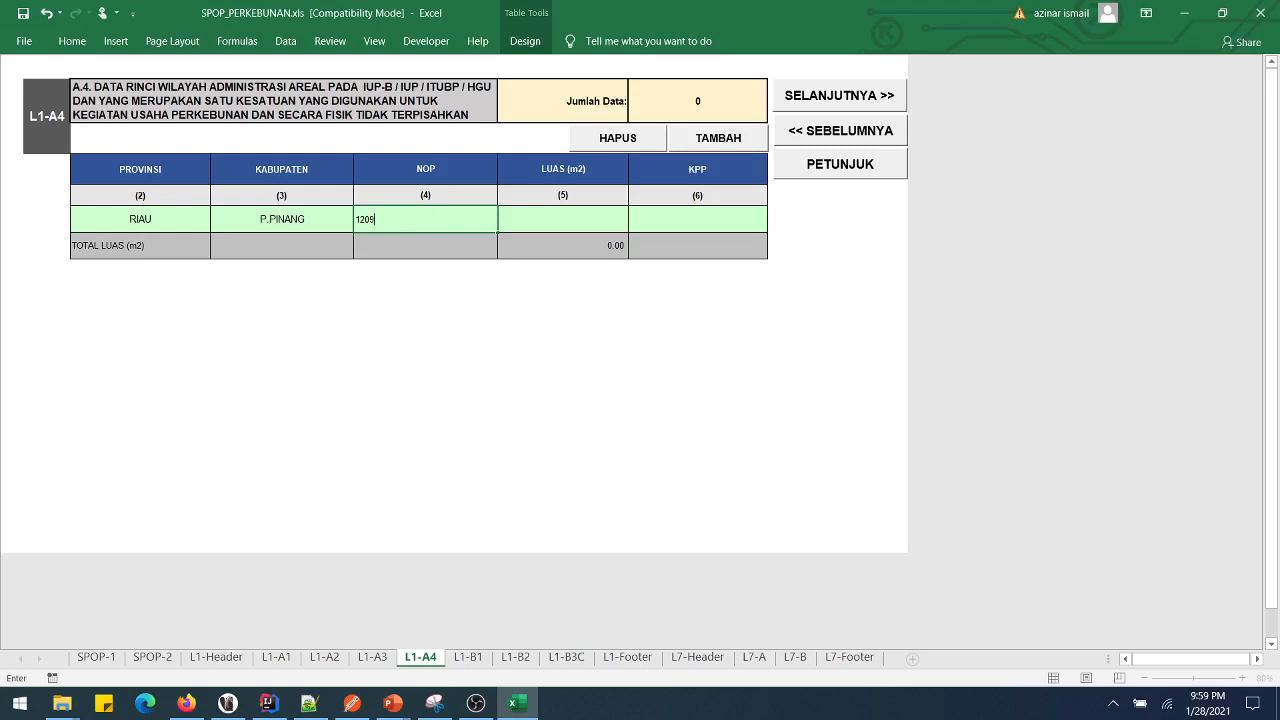
# - Fill in the 18-digit NOP, LUAS 2342.34 and KPP PRATAMA TANJUNG PINANG
pyautogui.press('Tab')
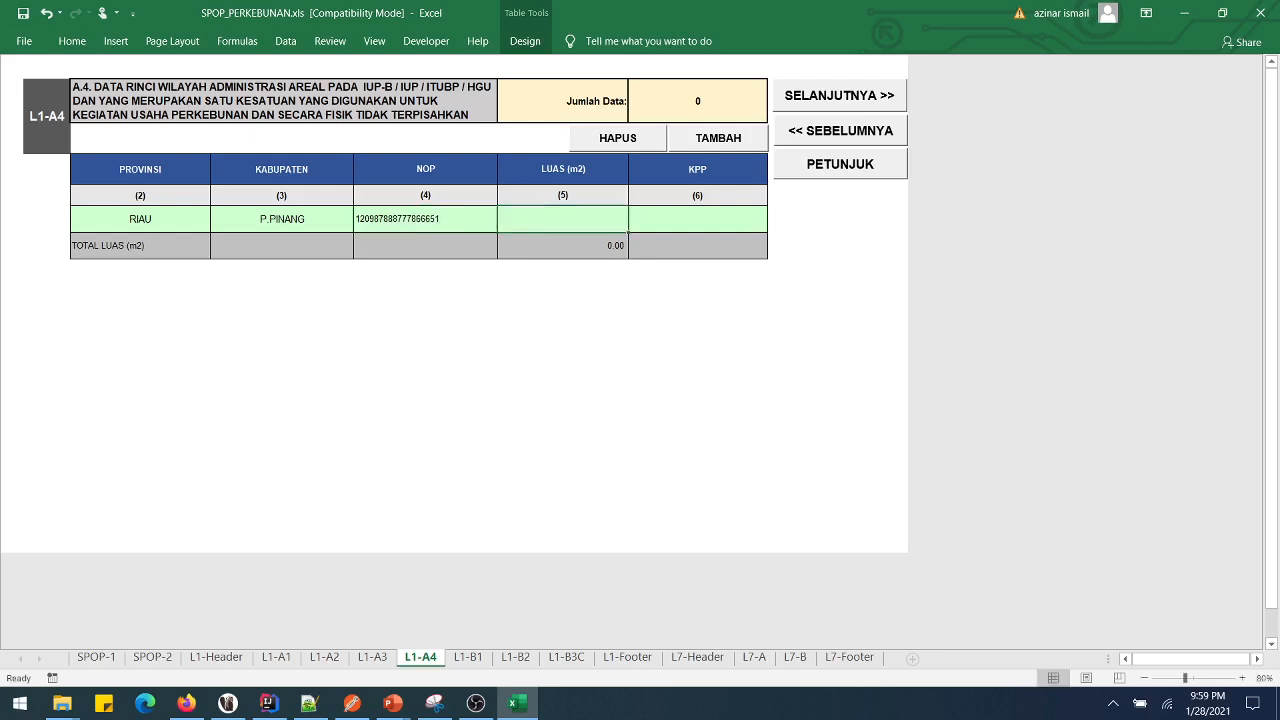
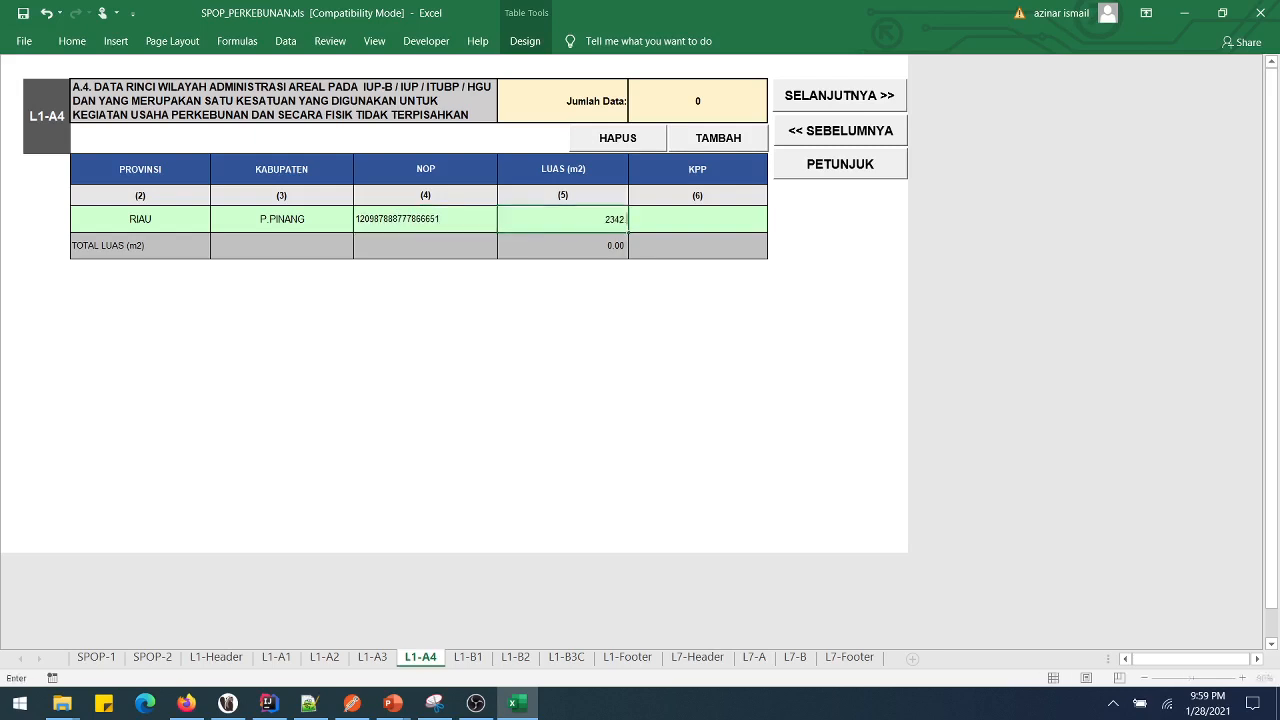
pyautogui.press('BackSpace')
pyautogui.press('Tab')
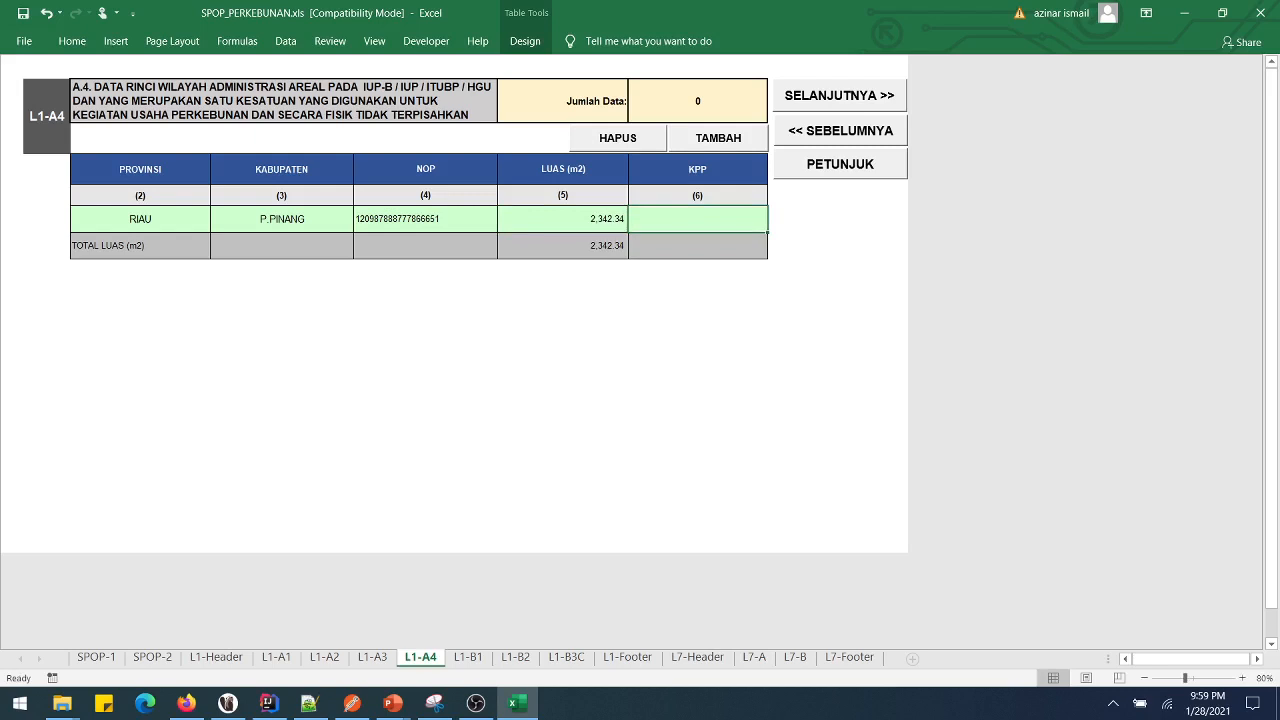
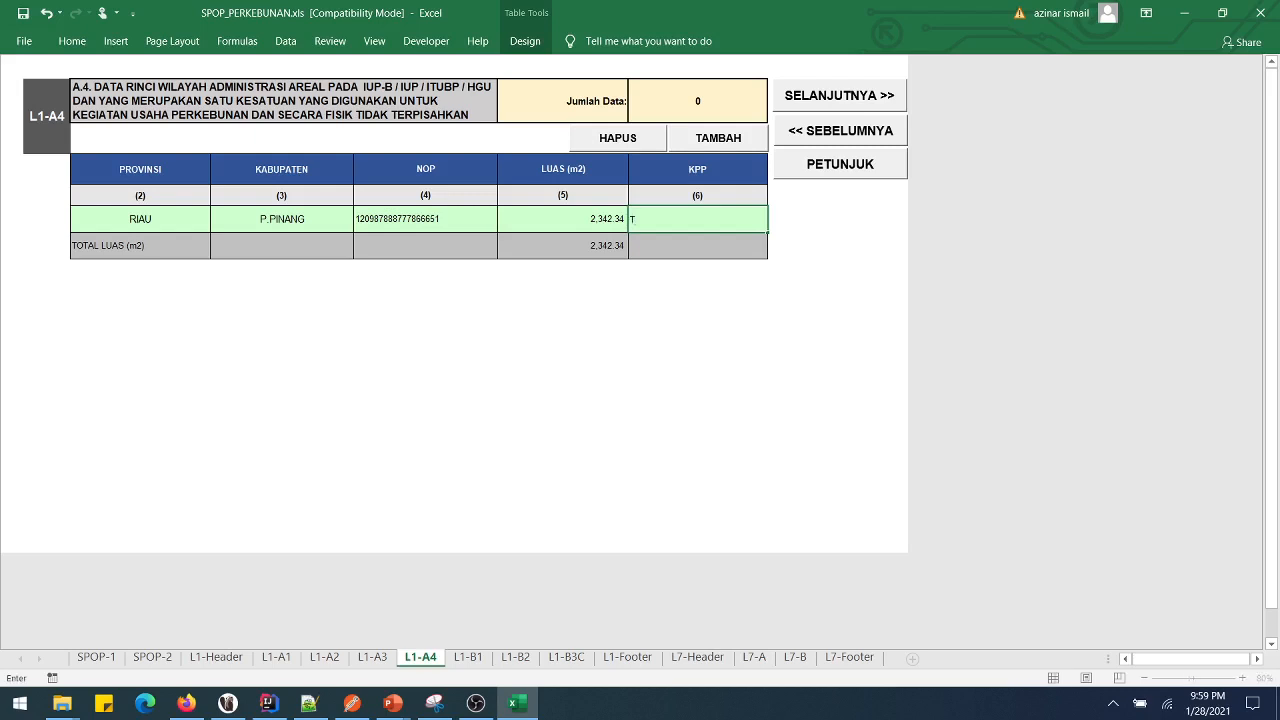
pyautogui.press('BackSpace')
pyautogui.press('BackSpace')
pyautogui.press('BackSpace')
pyautogui.press('BackSpace')
pyautogui.press('BackSpace')
pyautogui.press('BackSpace')
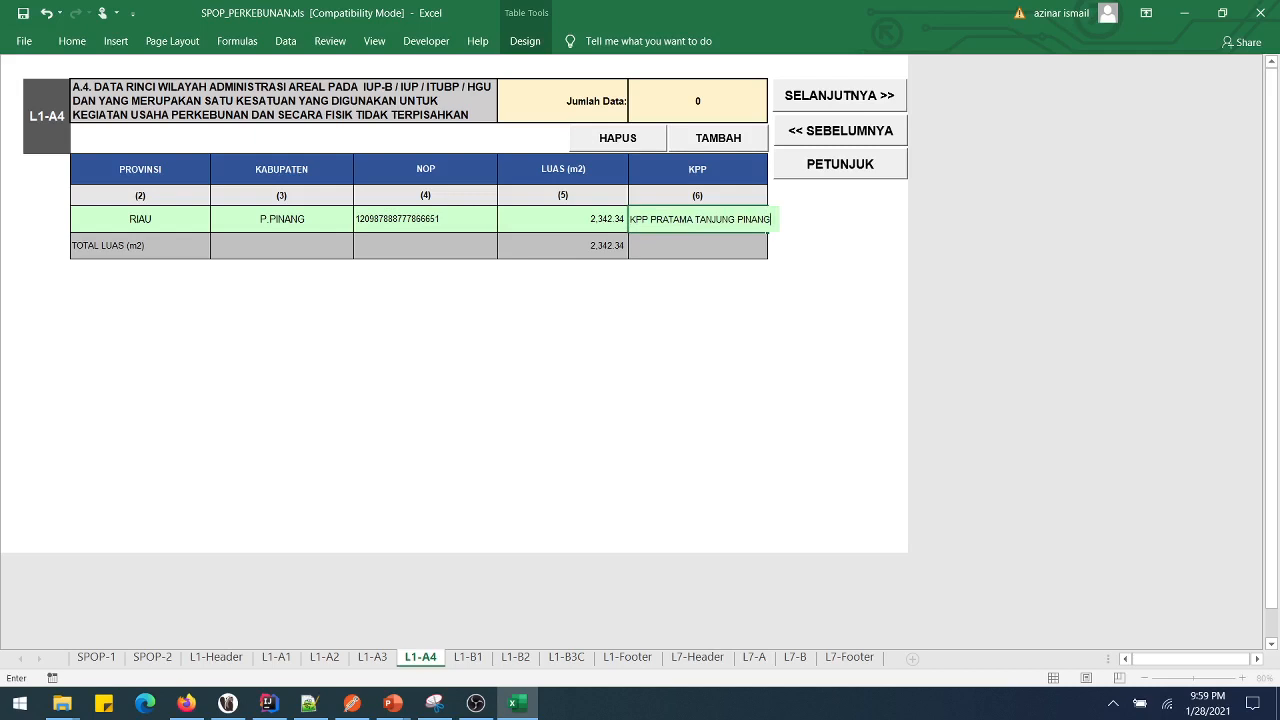
pyautogui.press('Return')
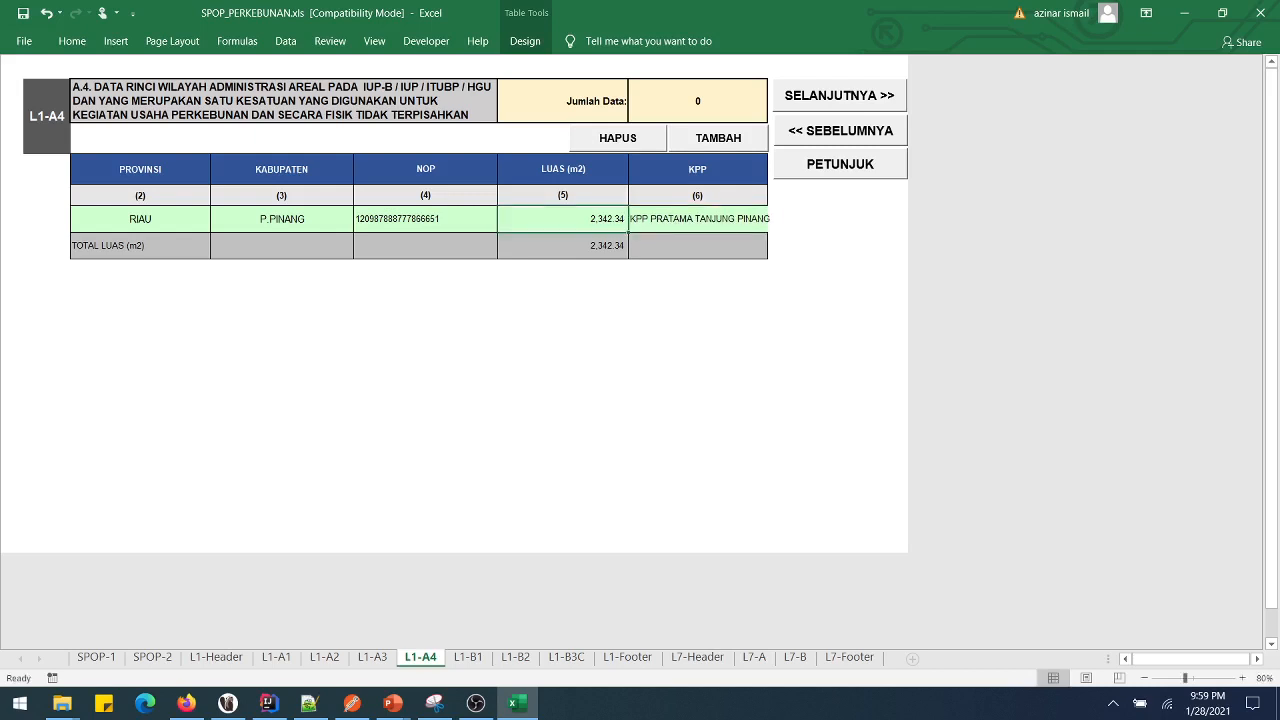
# - Correct the regency to T.PINANG and continue to sheet L1-B1
pyautogui.click(282, 219)
pyautogui.write('T')
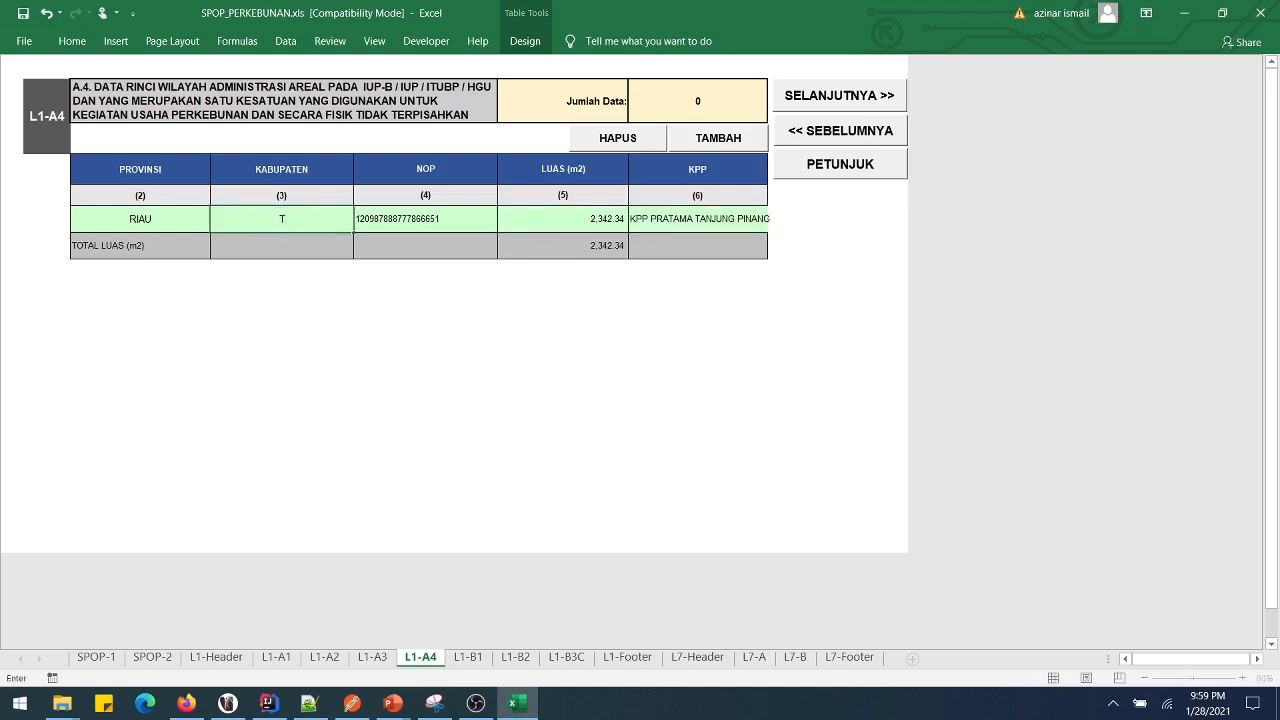
pyautogui.write('.PINANG')
pyautogui.press('Tab')
pyautogui.click(840, 96)
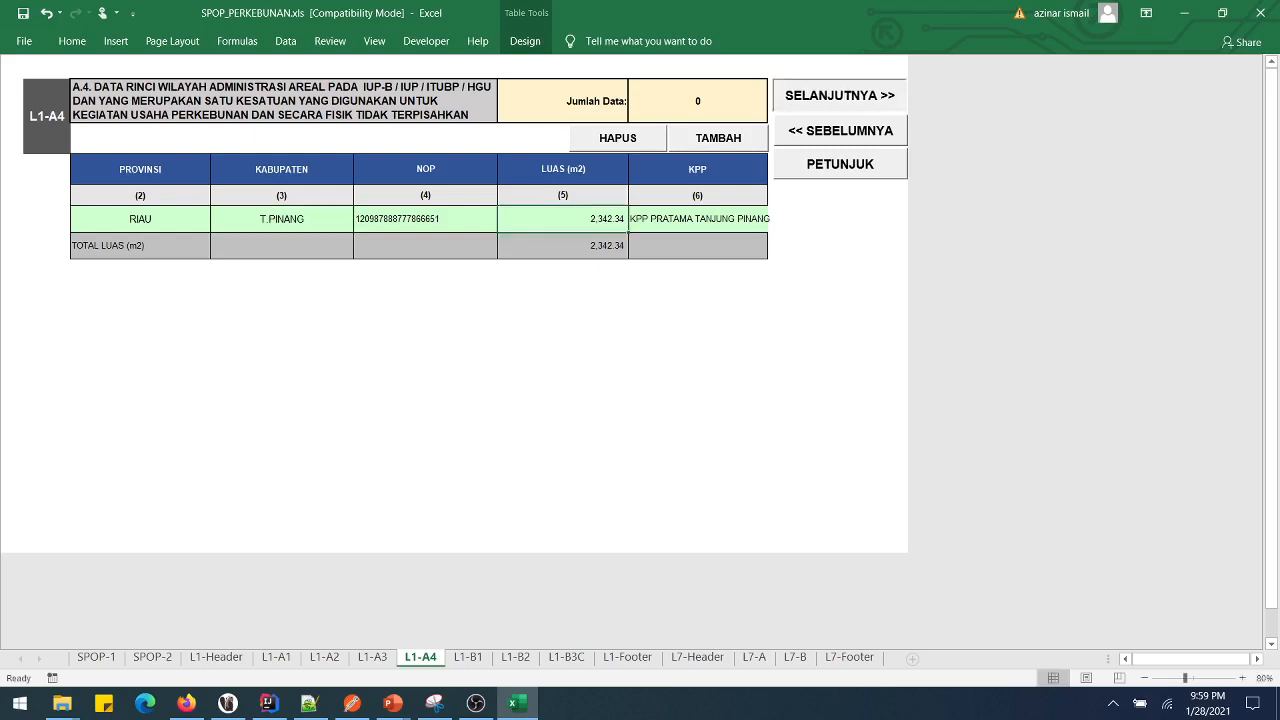
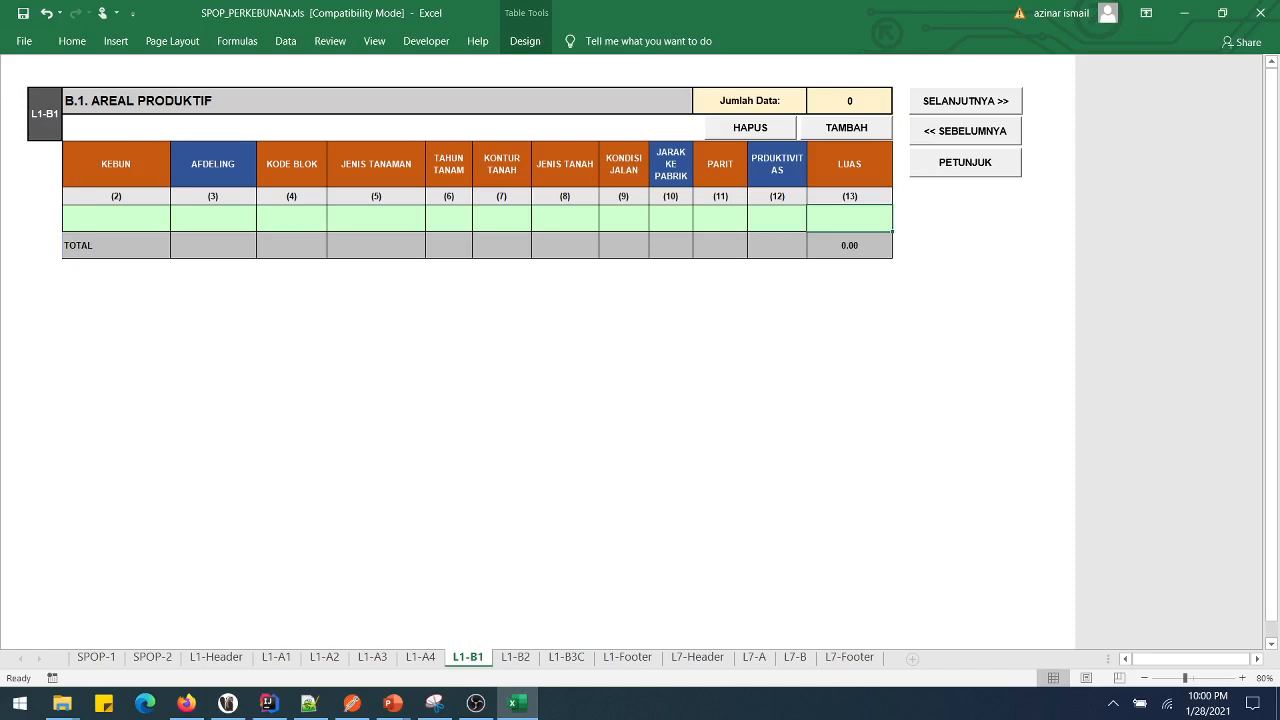
# - Enter estate KEBUN SATU, afdeling AFD and block BLOK 1 in the first row
pyautogui.click(116, 218)
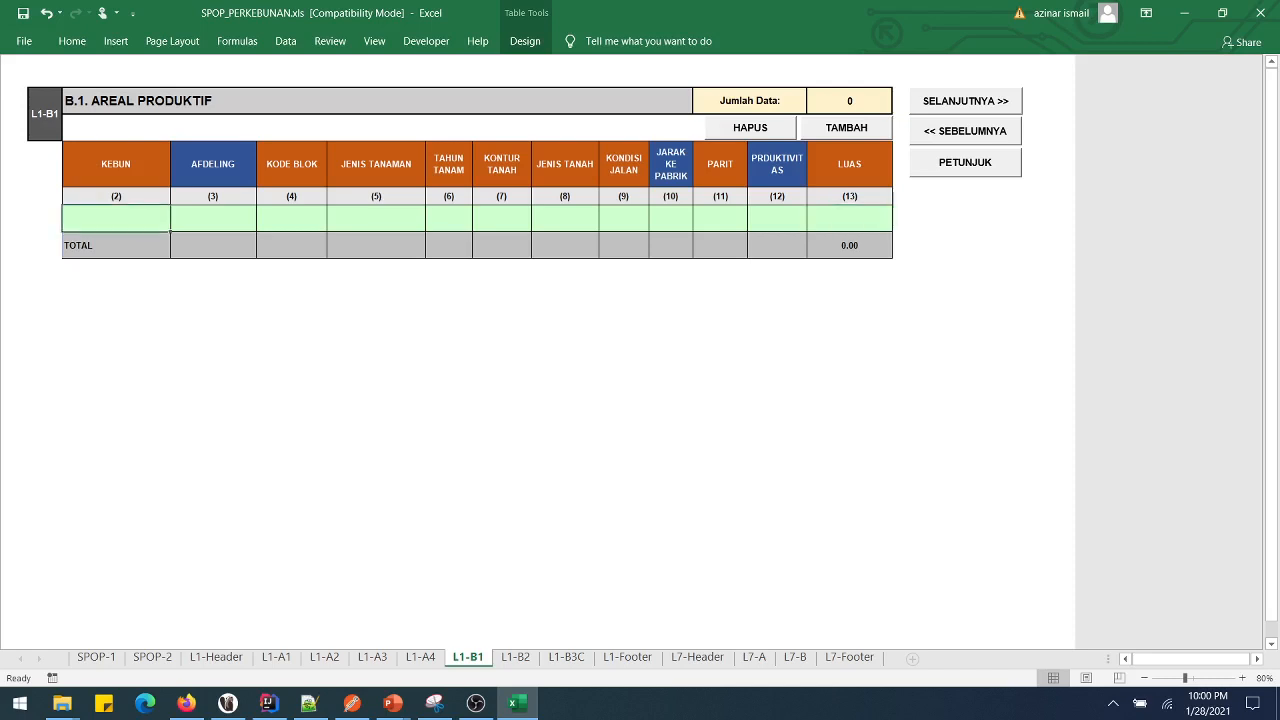
pyautogui.write('KEBUN')
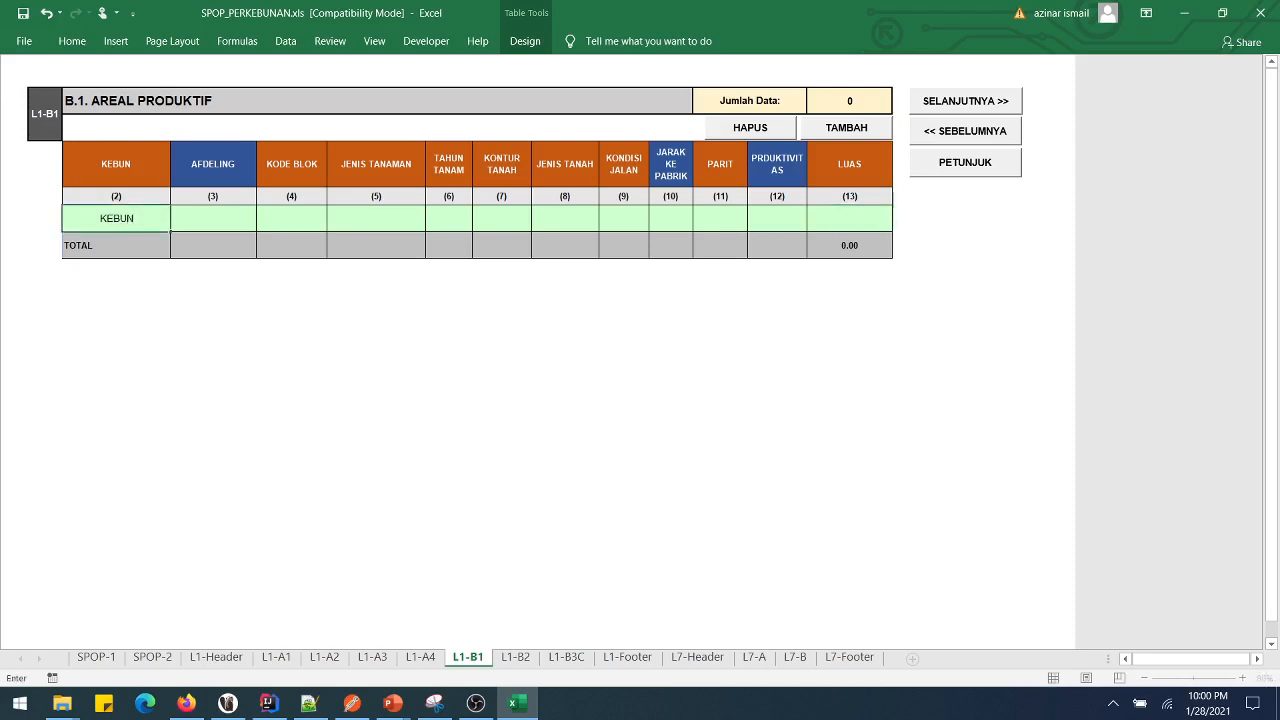
pyautogui.write(' SATU')
pyautogui.press('Tab')
pyautogui.write('AFD')
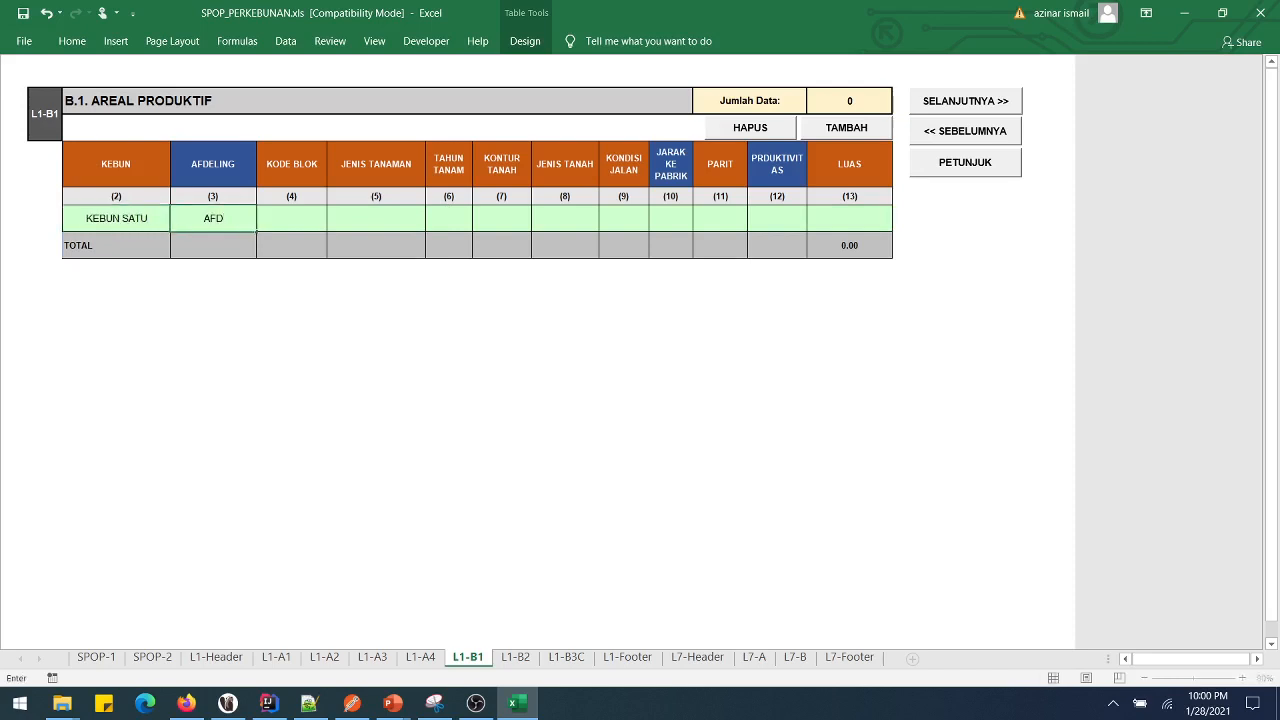
pyautogui.press('Tab')
pyautogui.write('BLOK 1')
pyautogui.press('Tab')
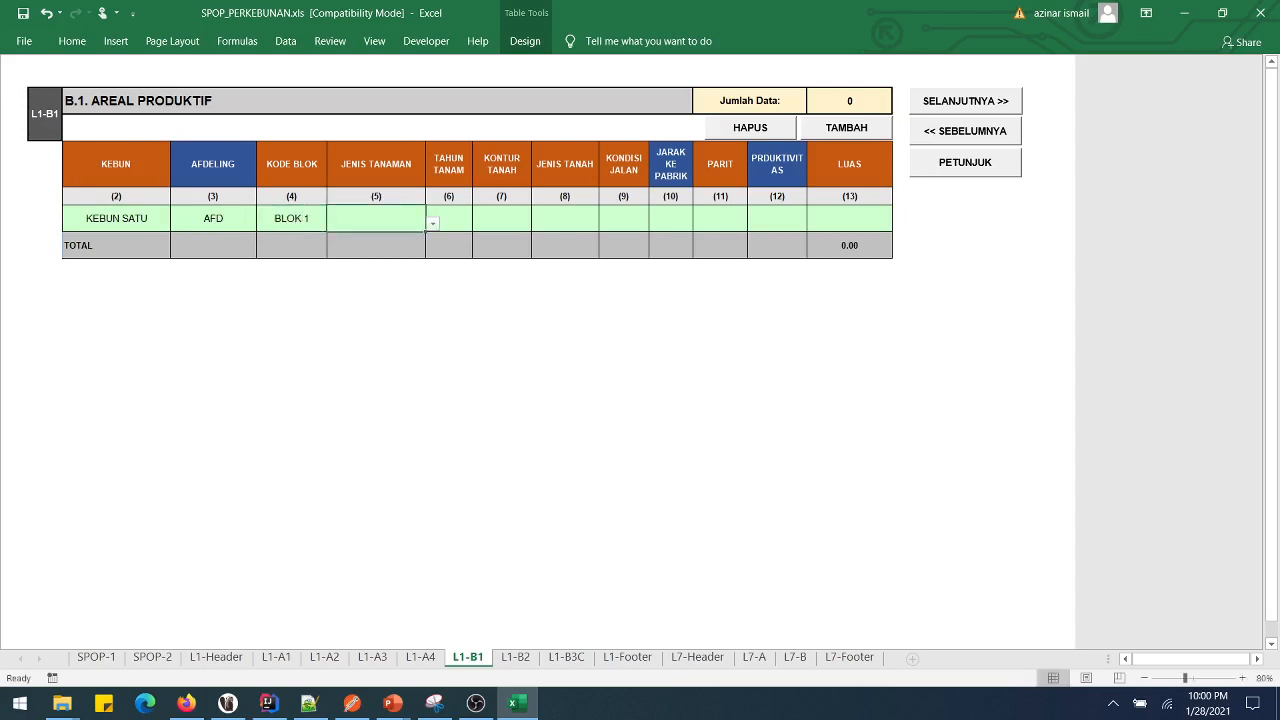
# - Set the crop type to 04-KARET and the planting year to 1978
pyautogui.hotkey('alt', 'Down')
pyautogui.press('Down')
pyautogui.press('Down')
pyautogui.press('Down')
pyautogui.press('Escape')
pyautogui.press('Tab')
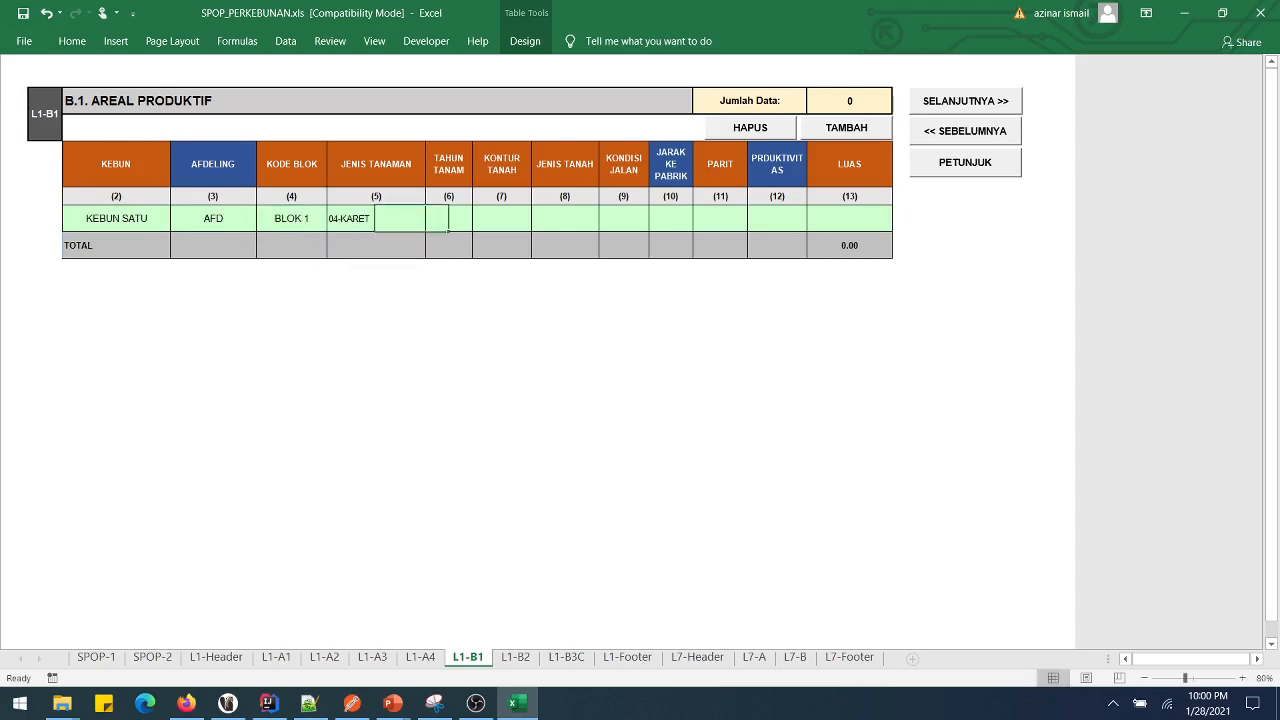
pyautogui.write('1978')
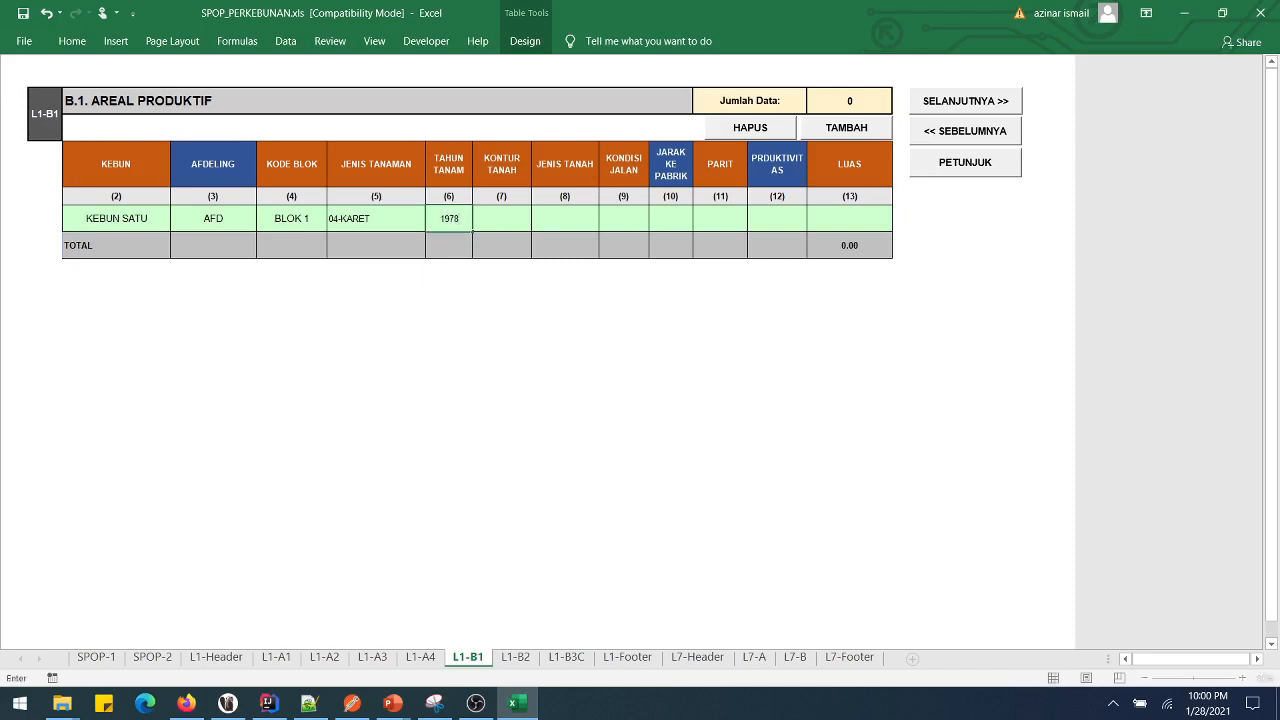
pyautogui.press('Tab')
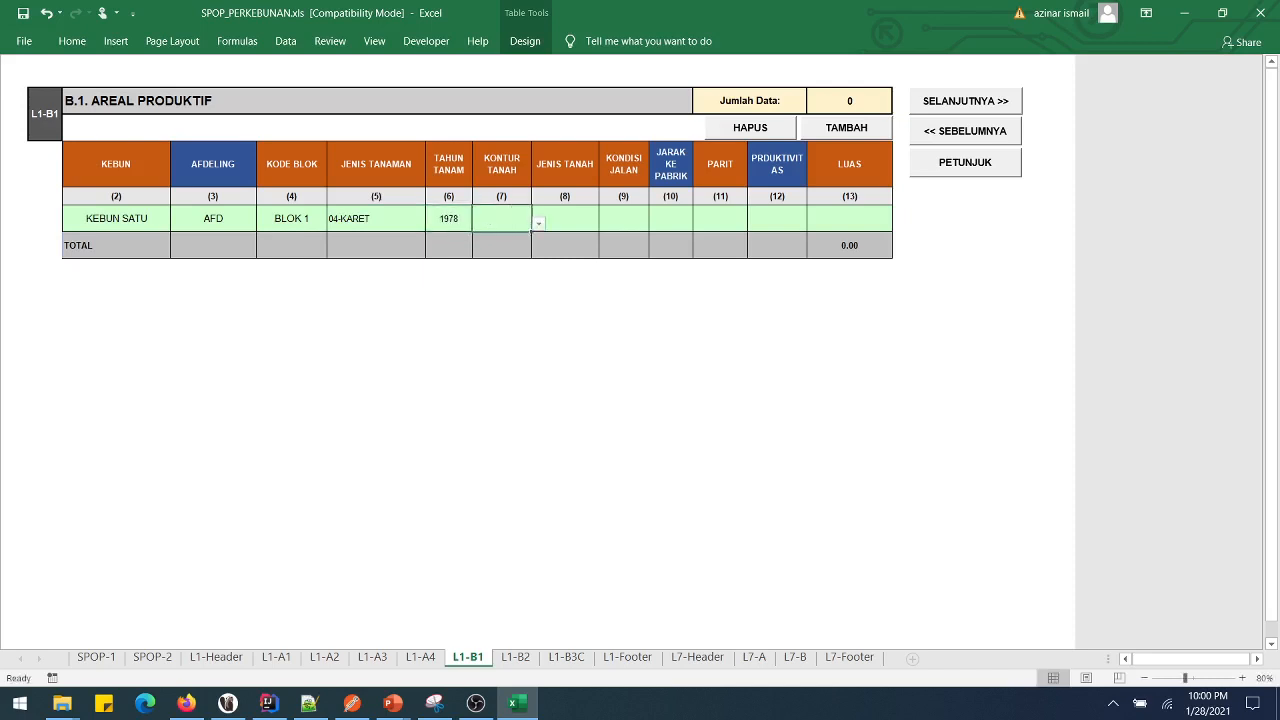
# - Choose contour 2-BERBUKIT, soil 1-LAHAN MINERAL and road condition 3-SEDANG
pyautogui.hotkey('alt', 'Down')
pyautogui.press('Down')
pyautogui.press('Return')
pyautogui.press('Tab')
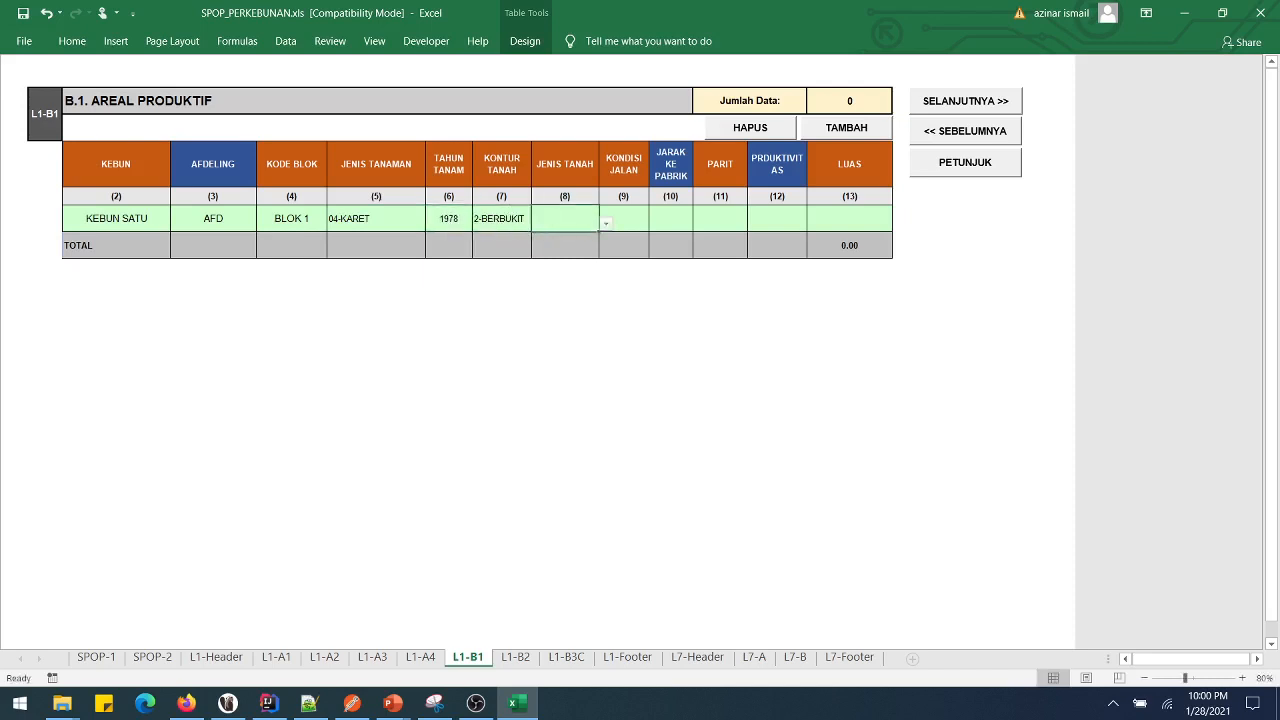
pyautogui.hotkey('alt', 'Down')
pyautogui.press('Return')
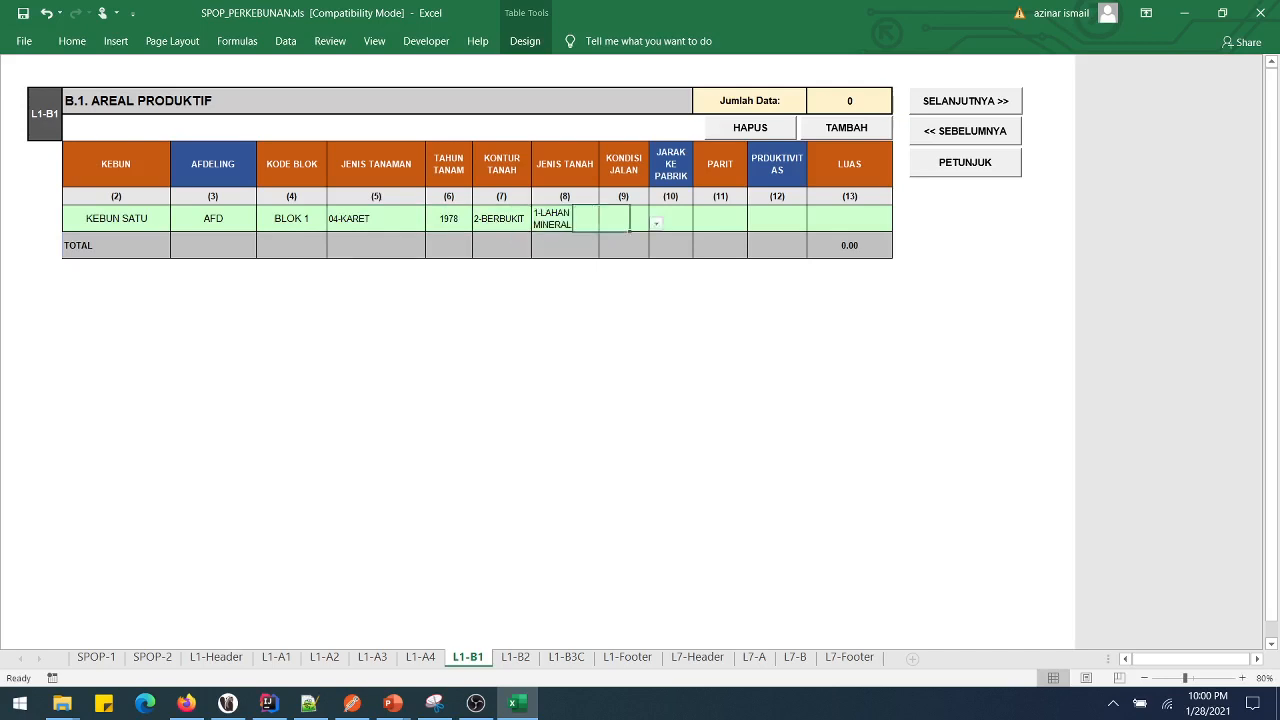
pyautogui.press('Tab')
pyautogui.hotkey('alt', 'Down')
pyautogui.press('Down')
pyautogui.press('Down')
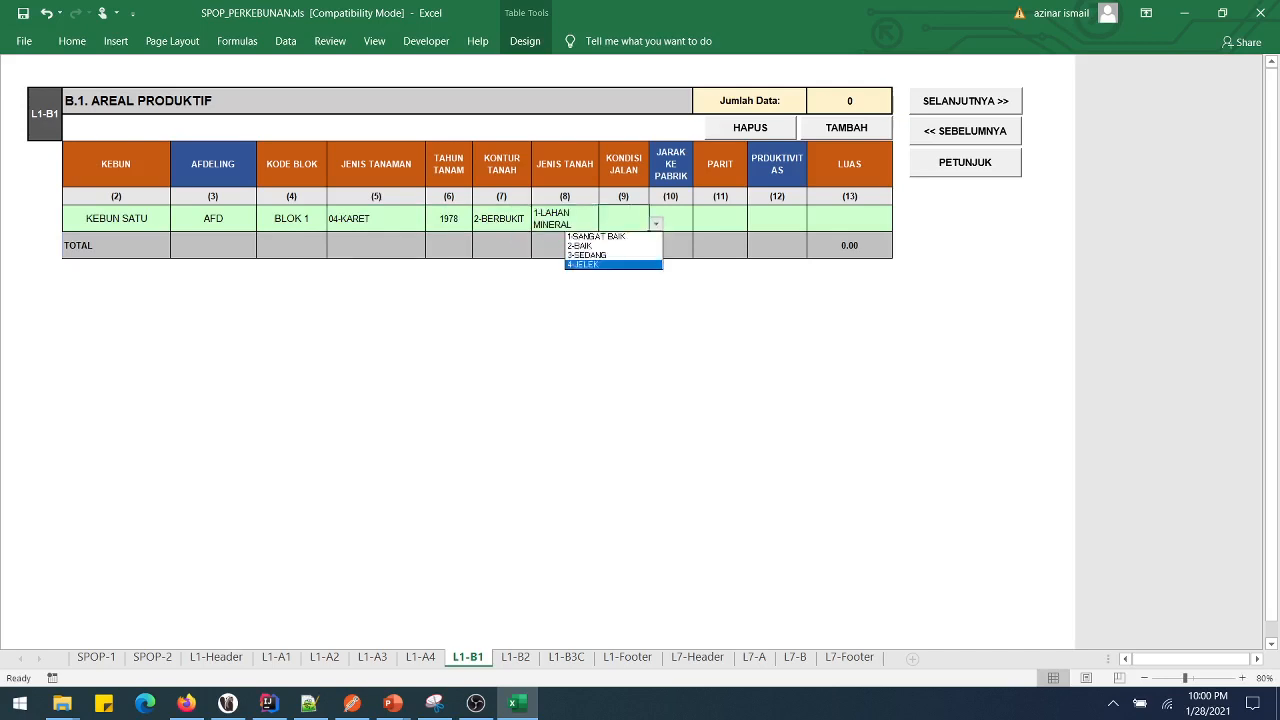
pyautogui.press('Return')
# - Enter distance 1, PARIT 2-TIDAK ADA, productivity 1.25 and LUAS 2340
pyautogui.press('Tab')
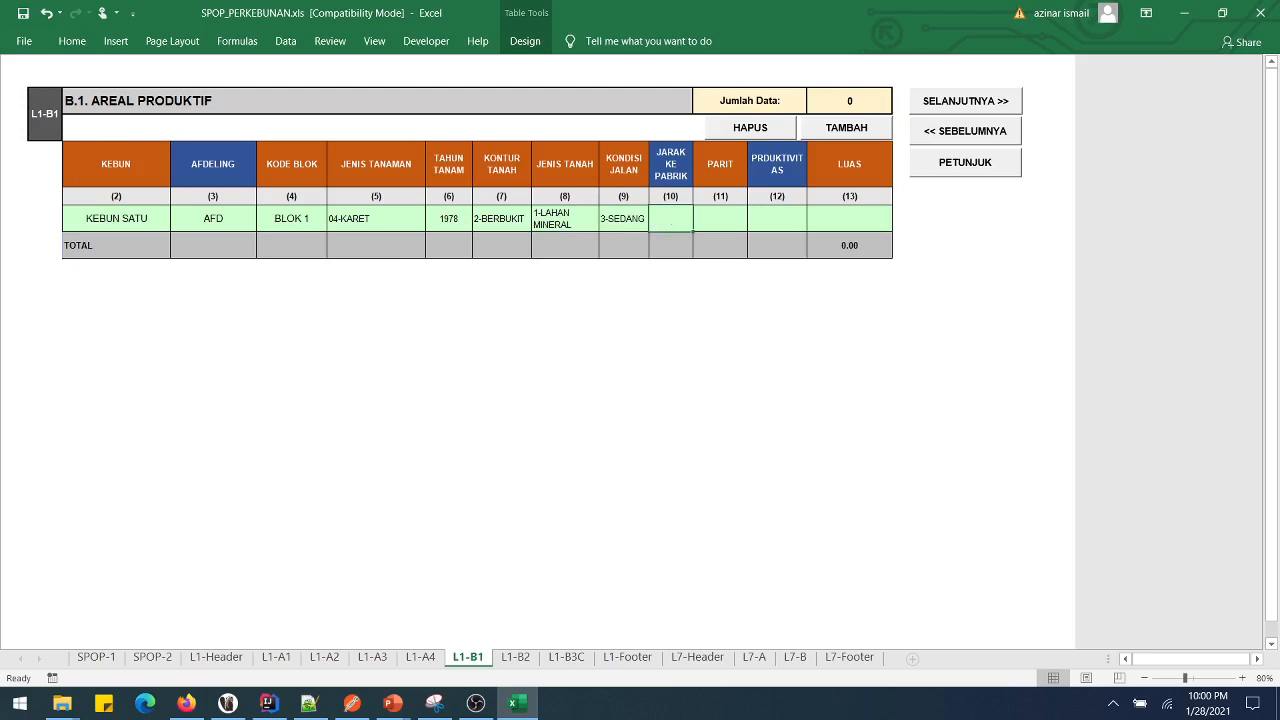
pyautogui.write('1')
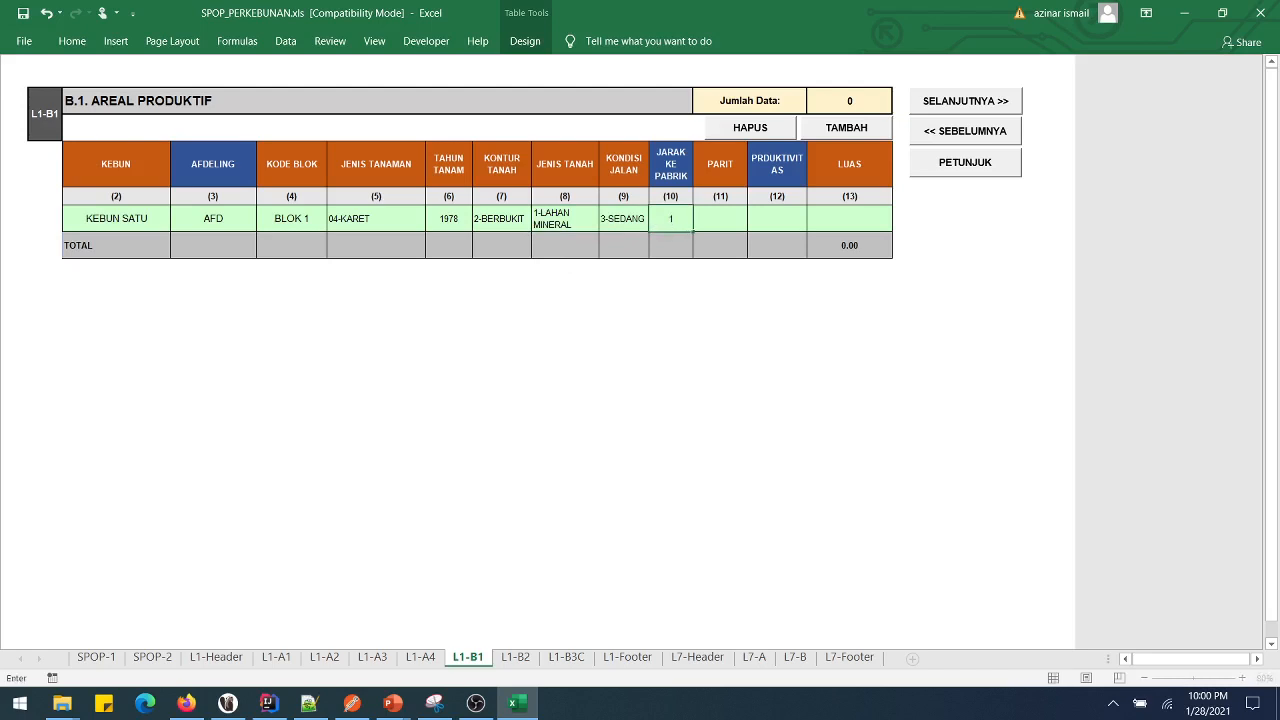
pyautogui.press('Tab')
pyautogui.hotkey('alt', 'Down')
pyautogui.press('Down')
pyautogui.press('Down')
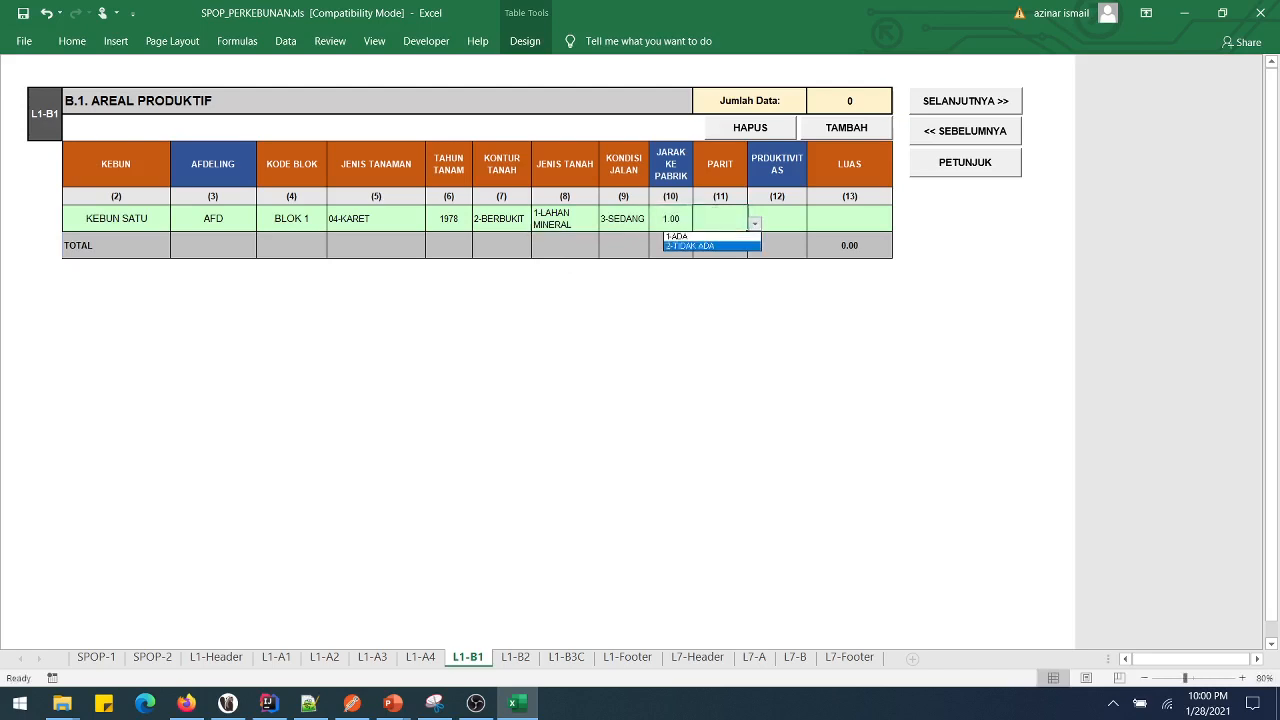
pyautogui.press('Return')
pyautogui.press('Tab')
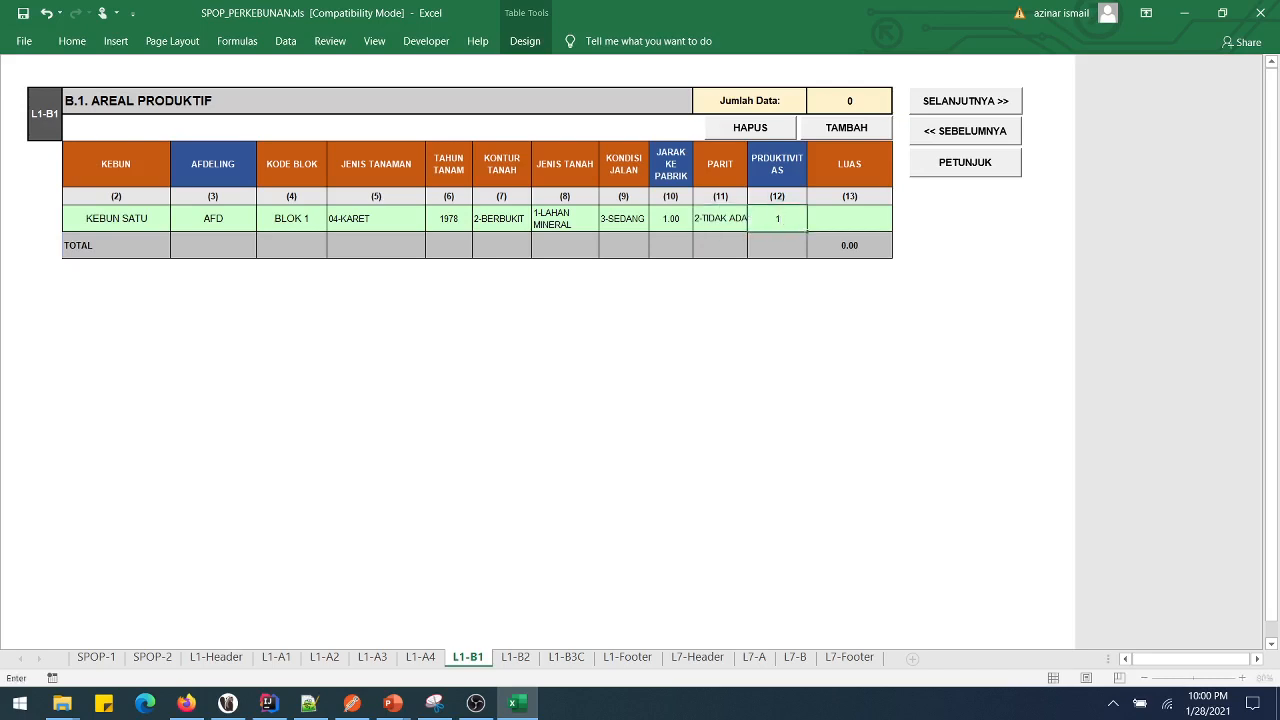
pyautogui.write('25')
pyautogui.press('Tab')
pyautogui.write('234')
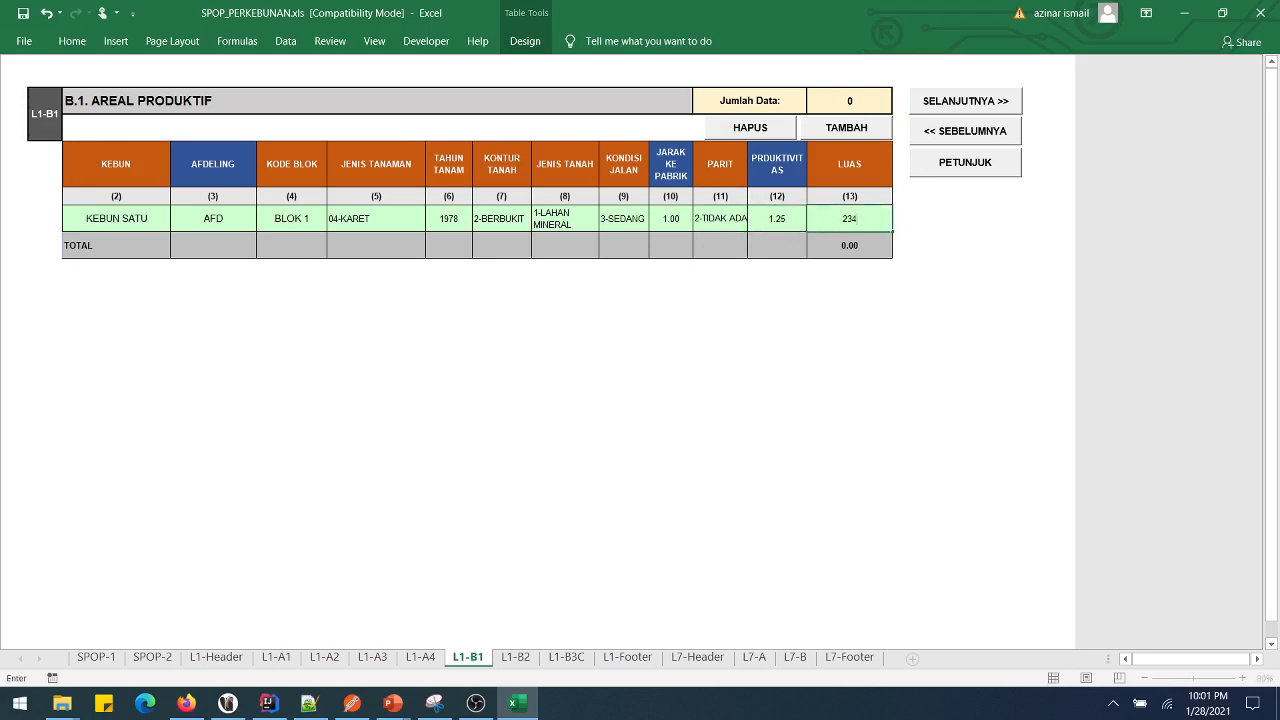
pyautogui.write('0')
pyautogui.press('Return')
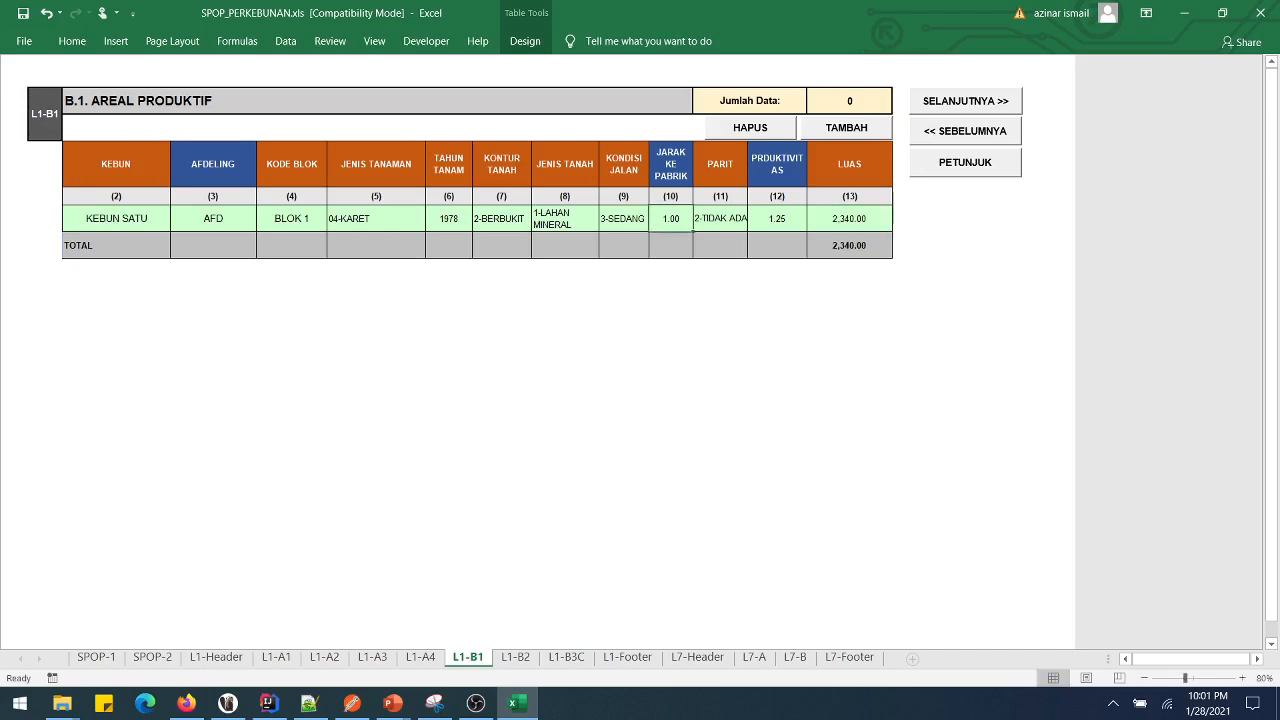
# - Add several new rows to the B.1 Areal Produktif table with TAMBAH
pyautogui.click(846, 128)
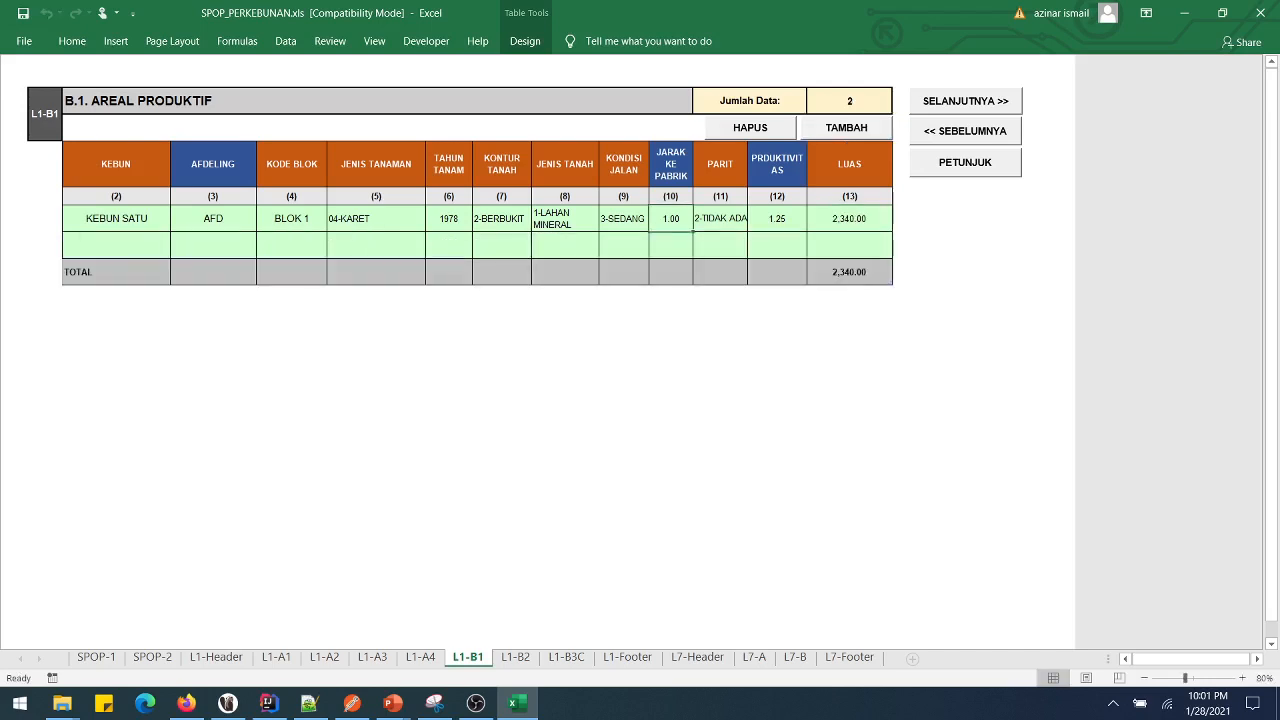
pyautogui.click(846, 128)
pyautogui.click(846, 128)
pyautogui.click(720, 298)
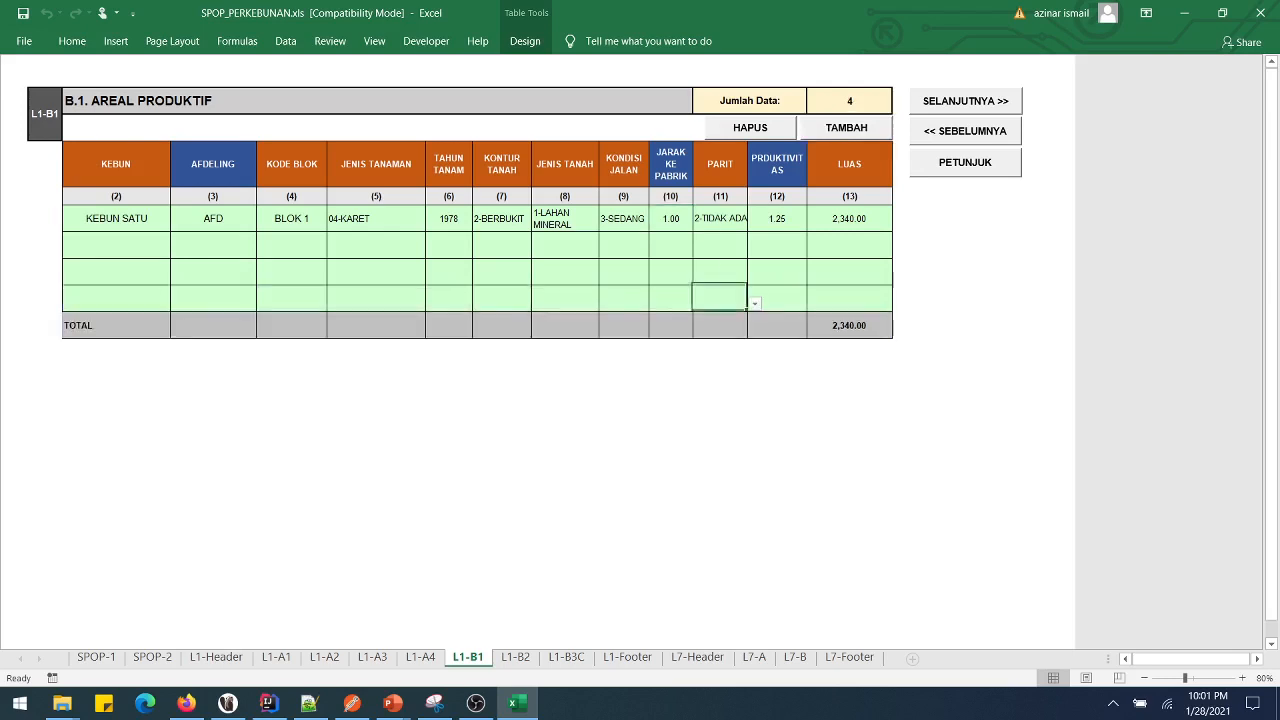
# - Delete rows with HAPUS until Jumlah Data is 0, then dismiss the notice
pyautogui.click(750, 128)
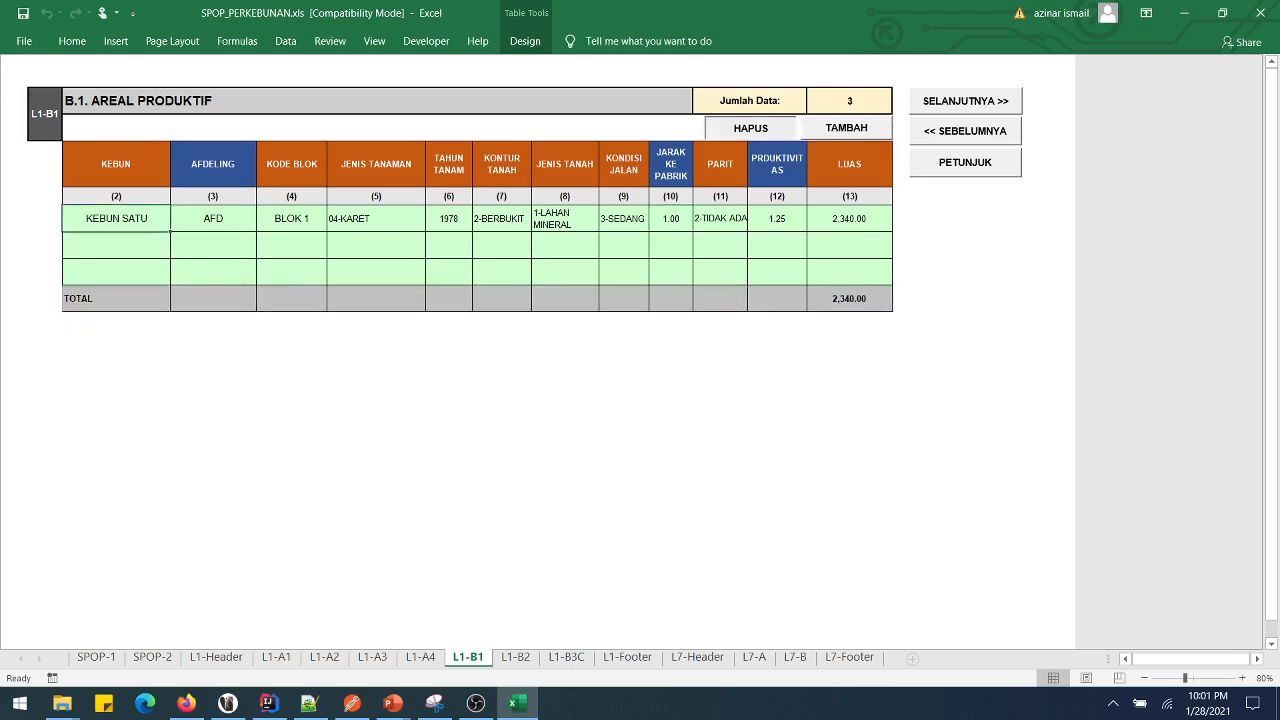
pyautogui.click(750, 128)
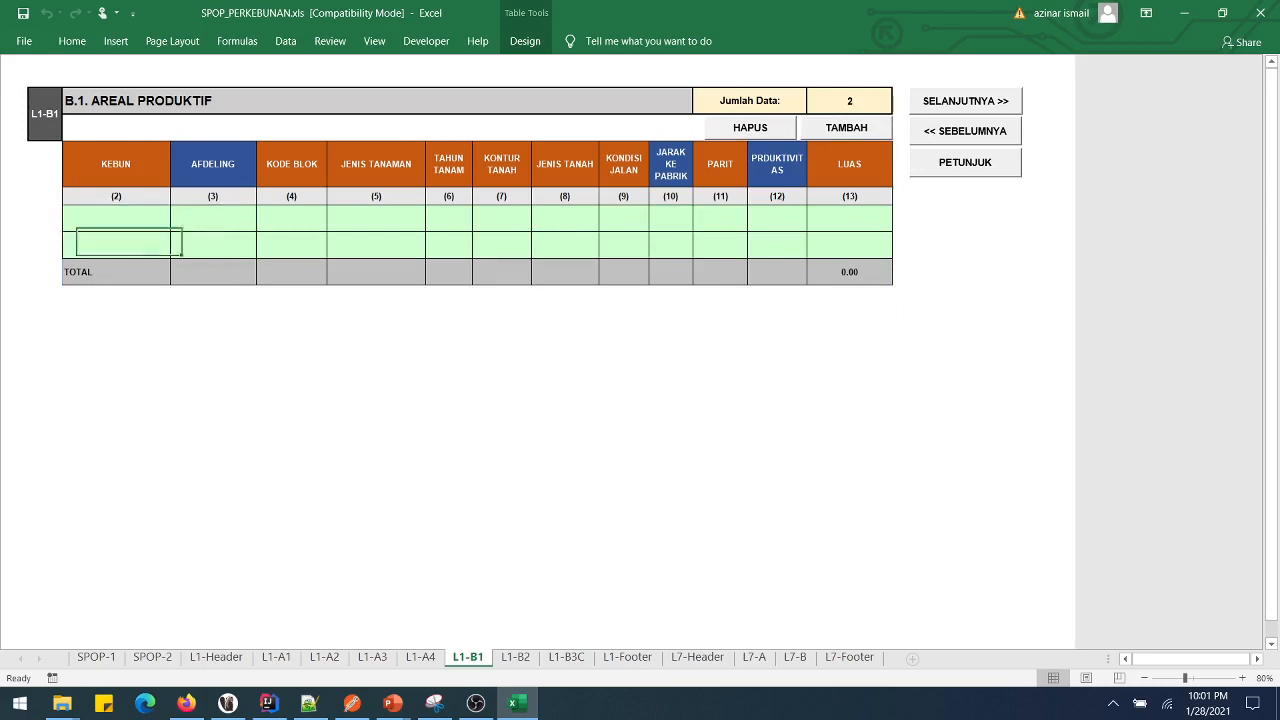
pyautogui.click(750, 128)
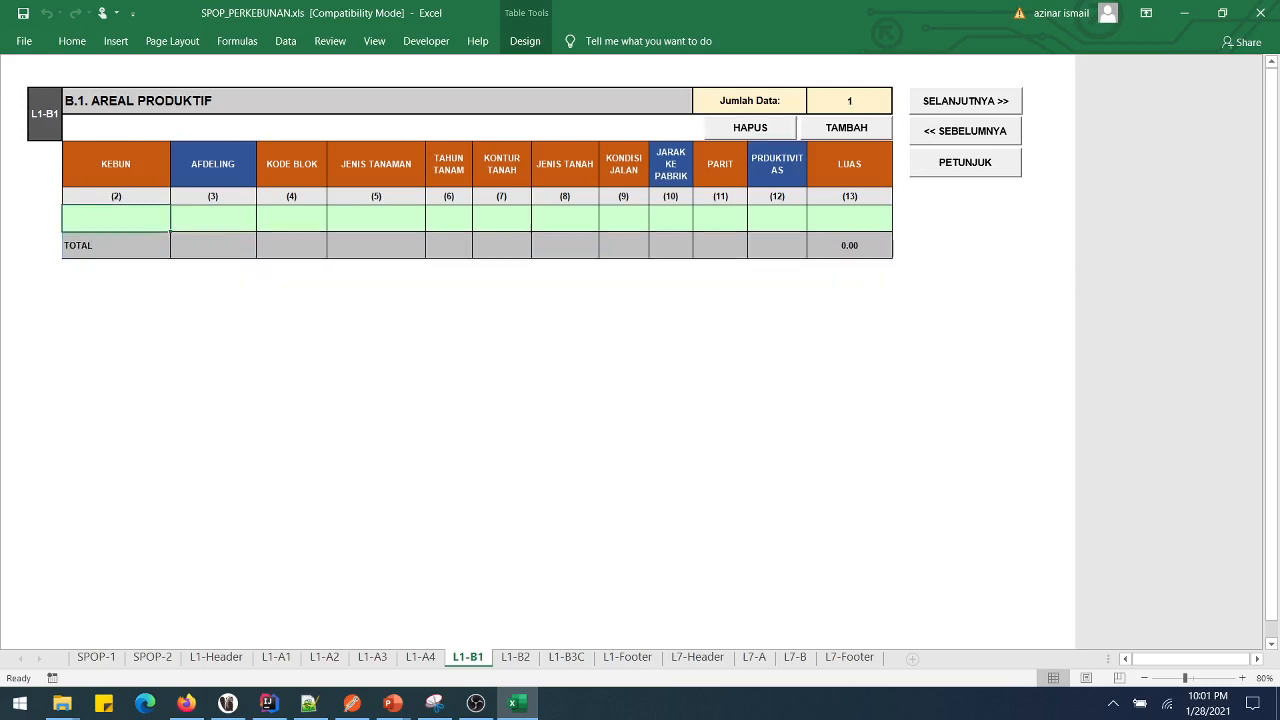
pyautogui.click(213, 218)
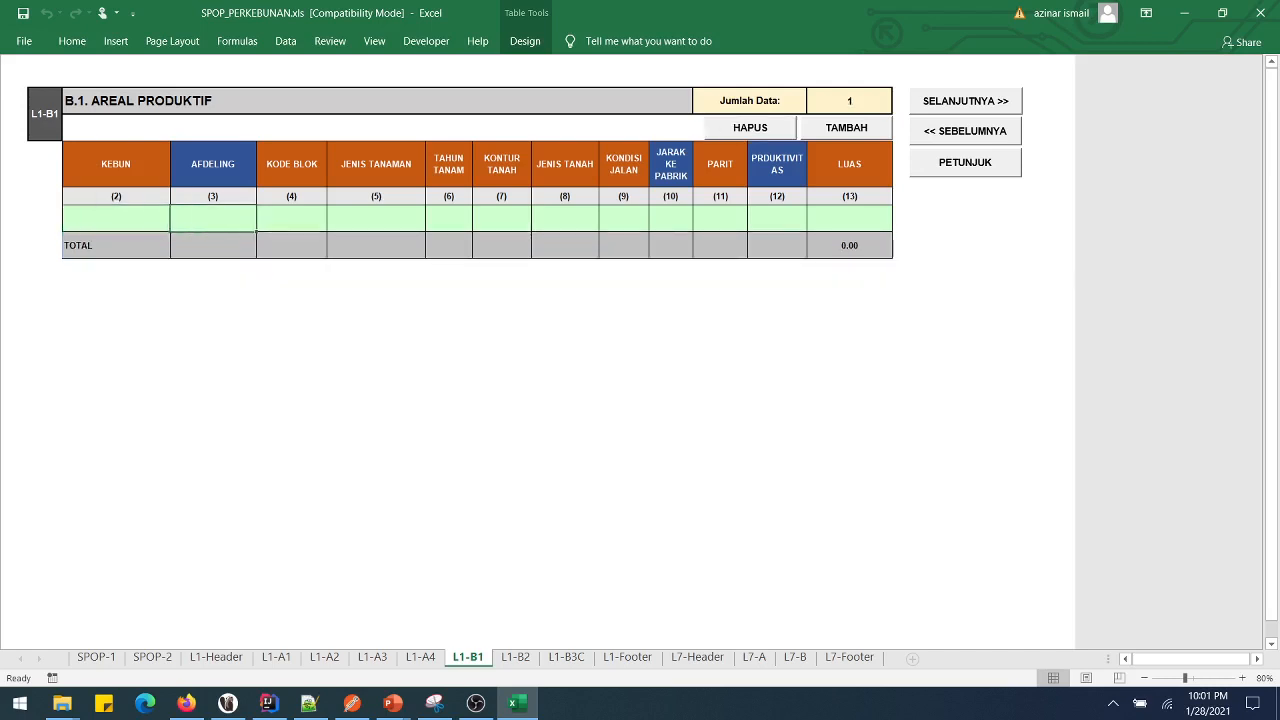
pyautogui.click(750, 128)
pyautogui.click(846, 128)
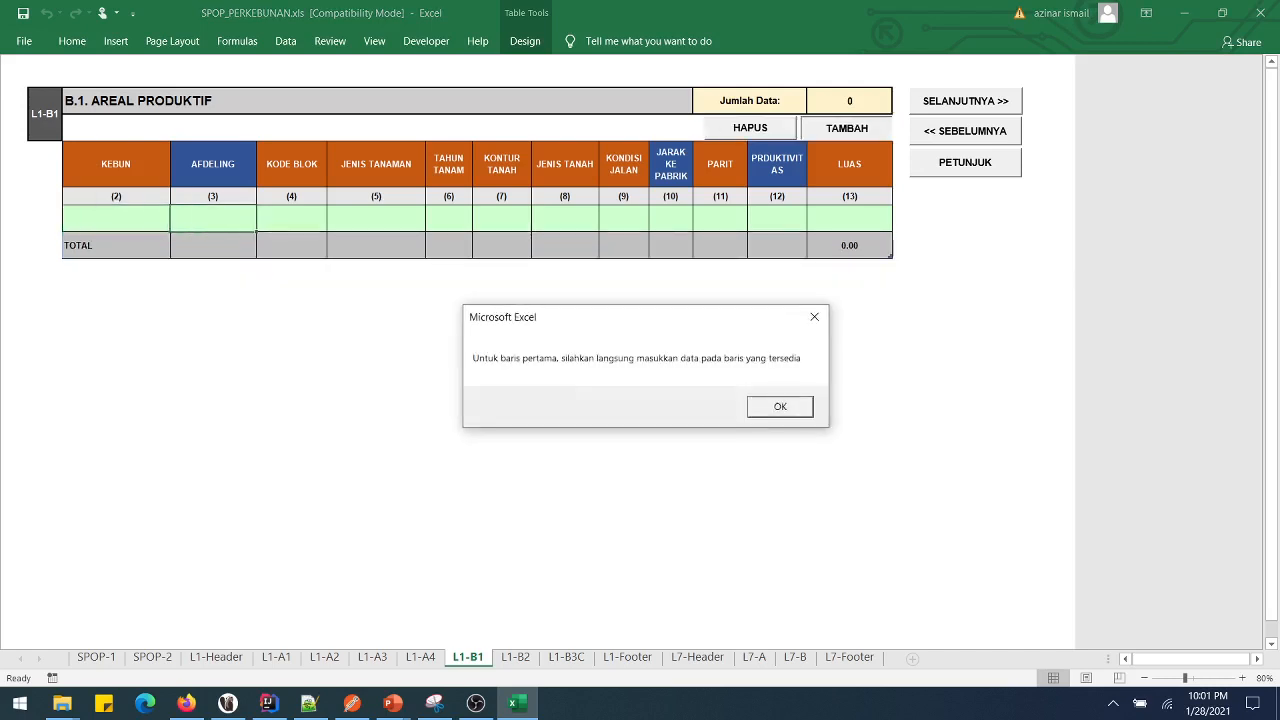
pyautogui.press('Return')
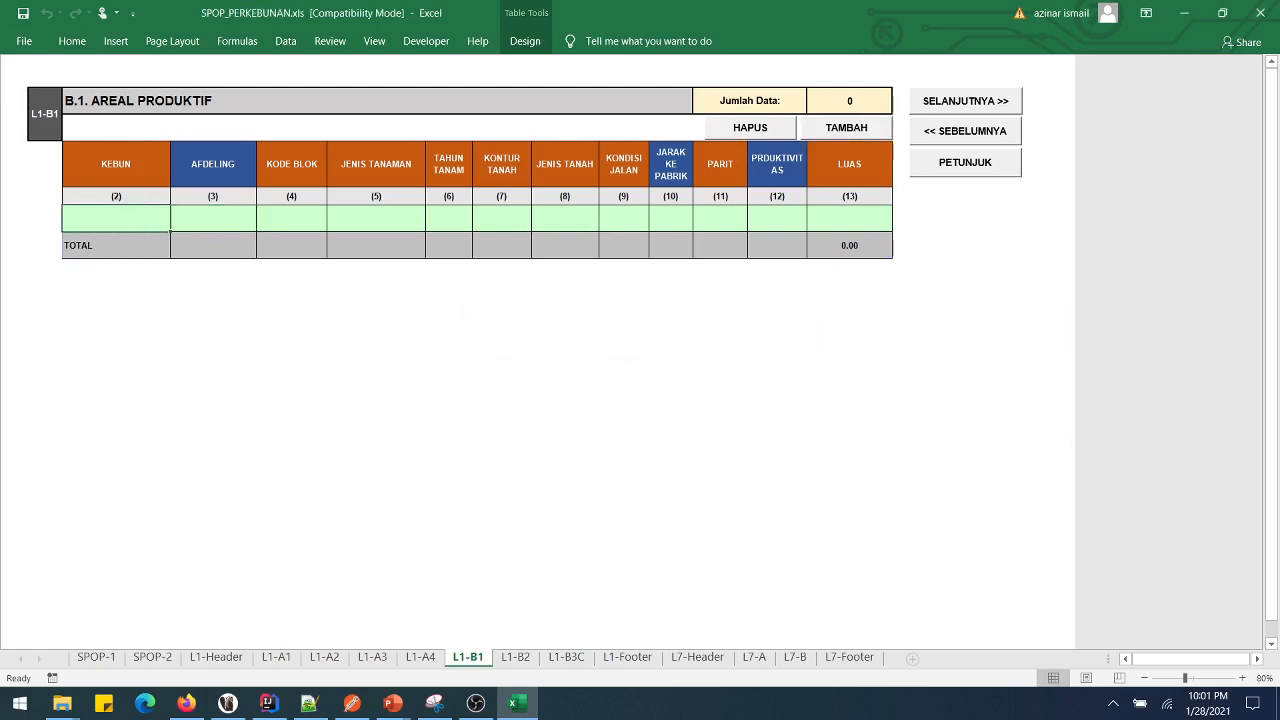
pyautogui.press('Left')
pyautogui.press('Right')
pyautogui.press('Right')
pyautogui.press('Right')
# - Enter estate KEBUN 1, afdeling AFD and block BLOK 1 in row 1
pyautogui.write('KEBUN')
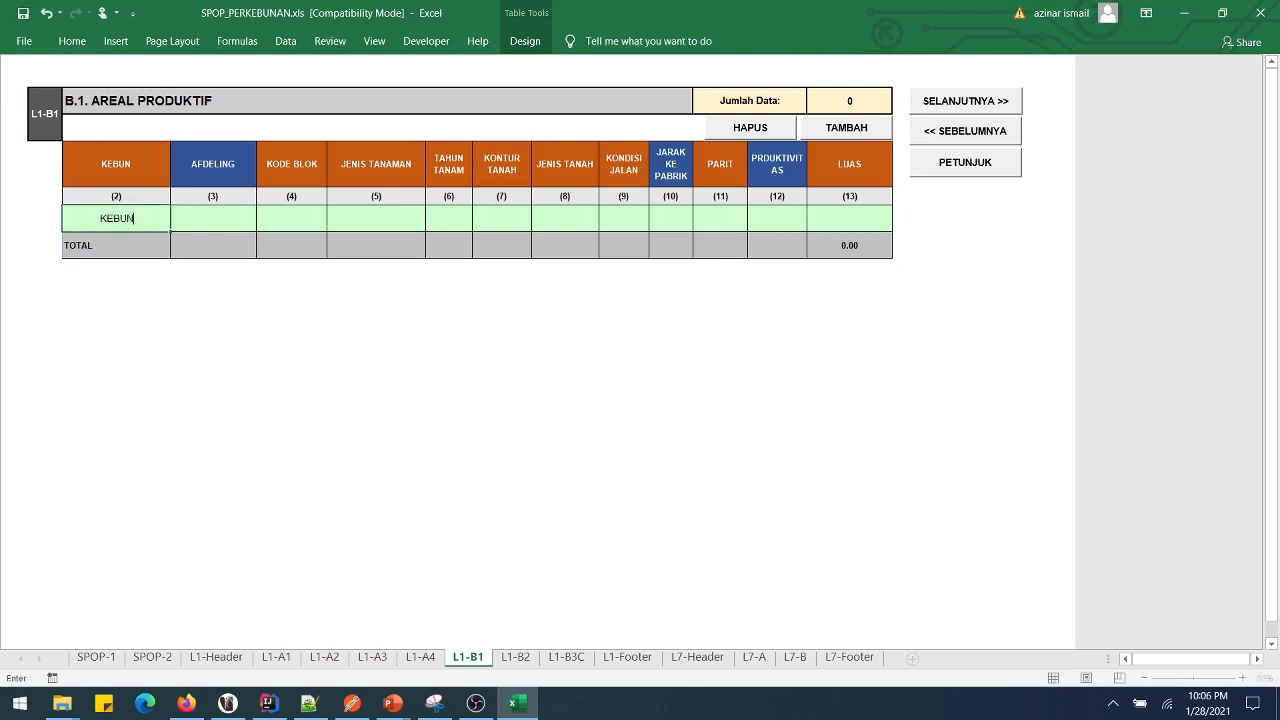
pyautogui.write(' 1')
pyautogui.press('Tab')
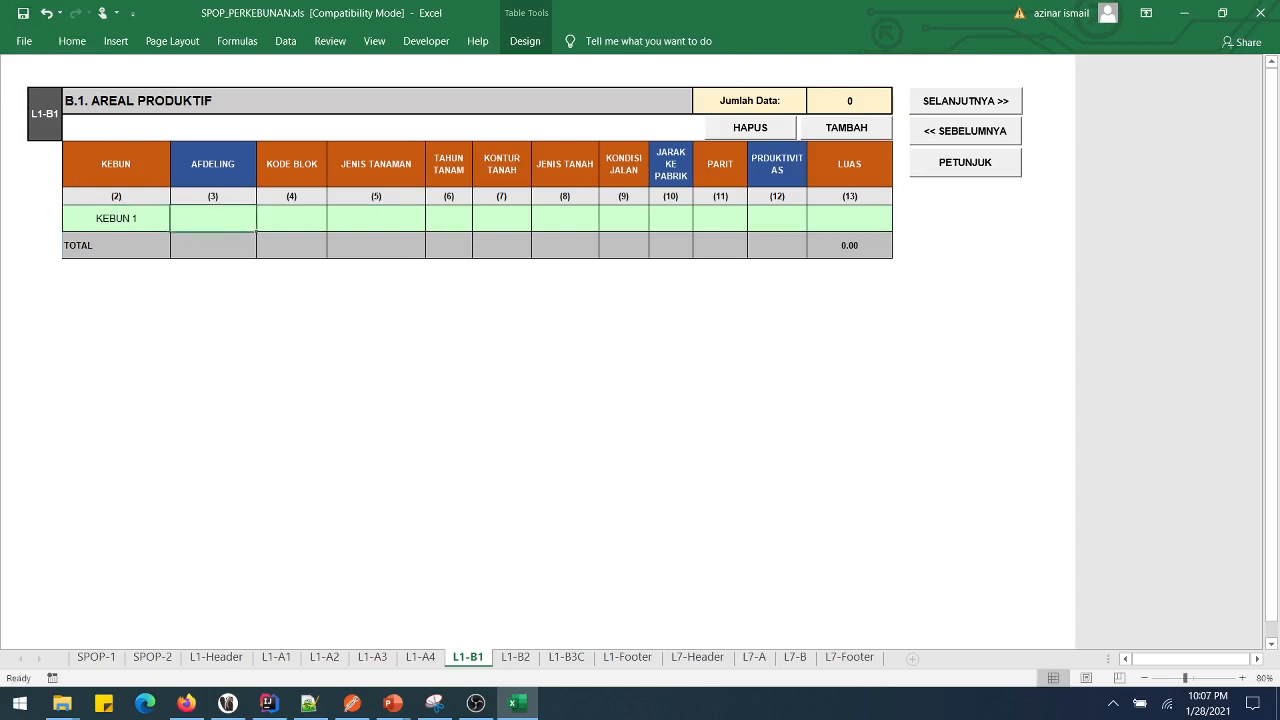
pyautogui.write('AFD')
pyautogui.press('Tab')
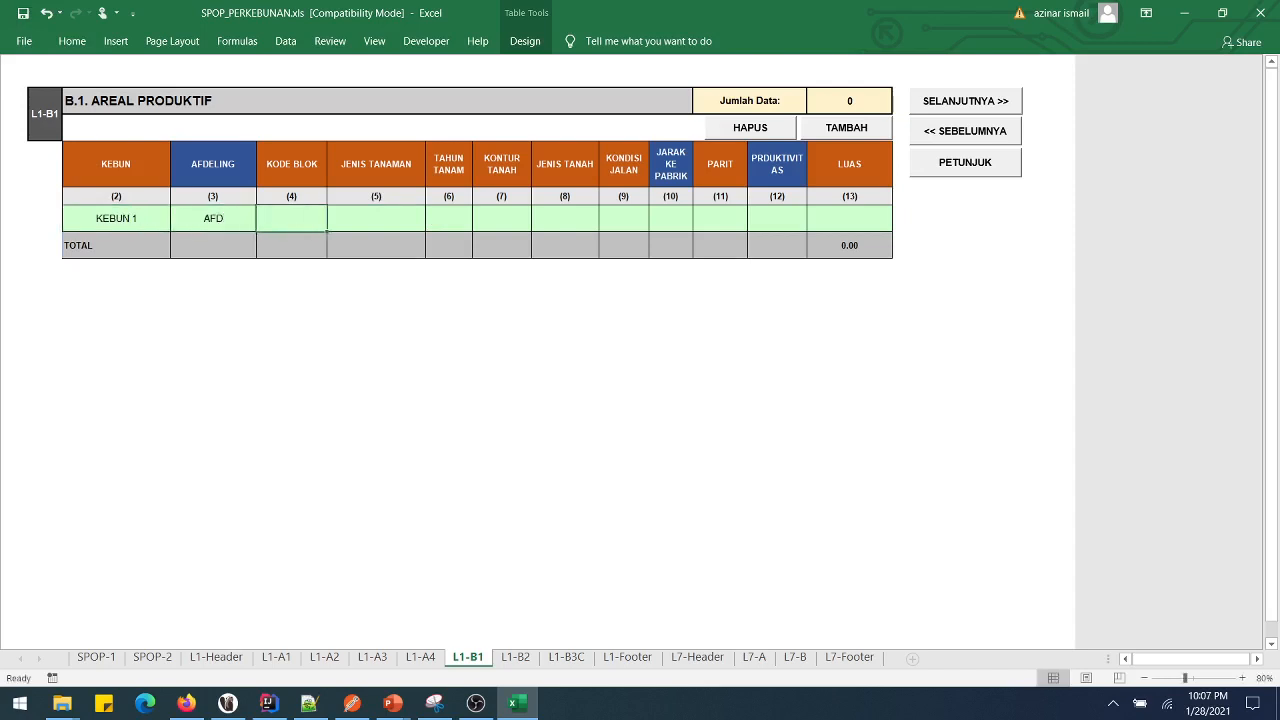
pyautogui.write('BLOK 1')
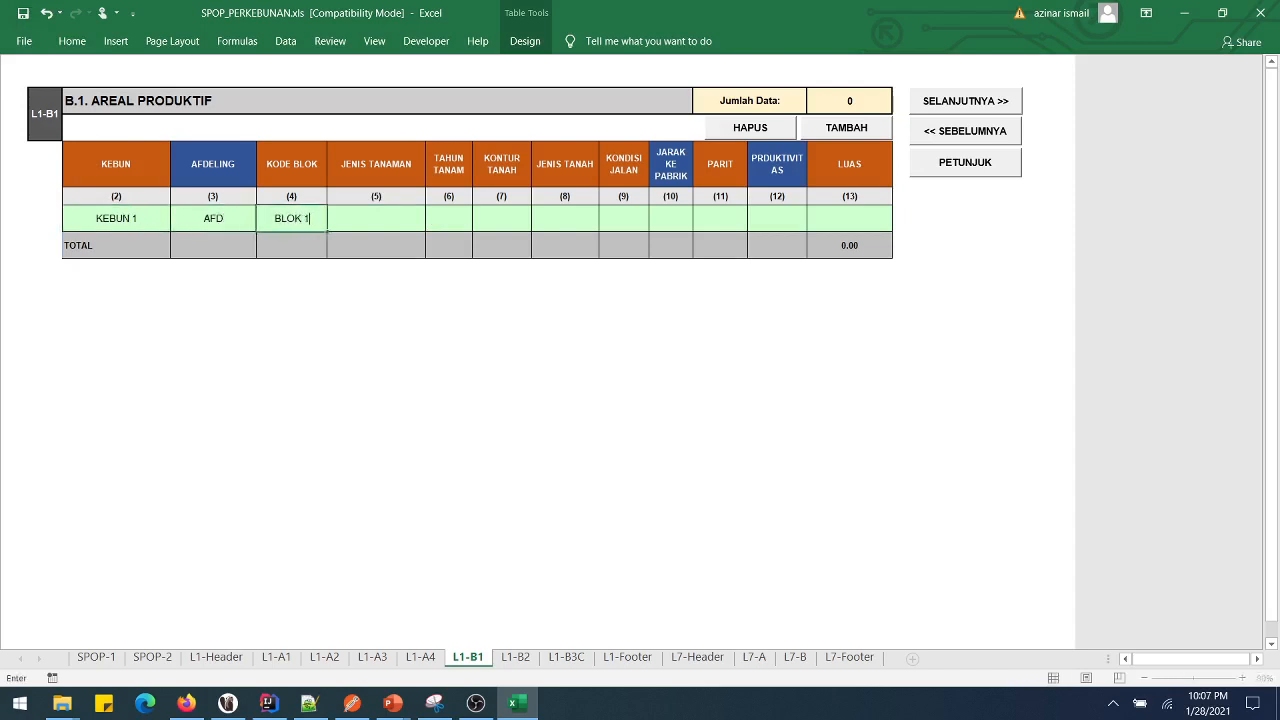
pyautogui.press('Tab')
# - Set the crop type to 04-KARET and the planting year to 1998
pyautogui.hotkey('alt', 'Down')
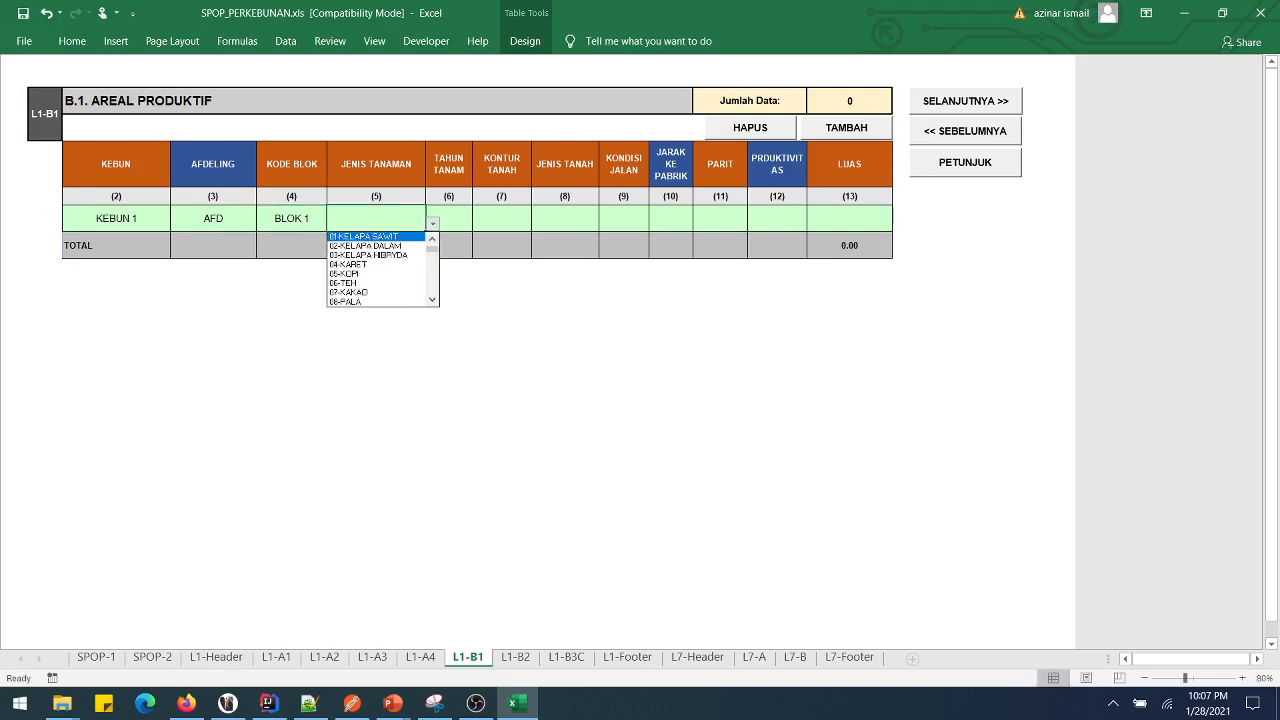
pyautogui.press('Down')
pyautogui.press('Down')
pyautogui.press('Down')
pyautogui.press('Return')
pyautogui.press('Tab')
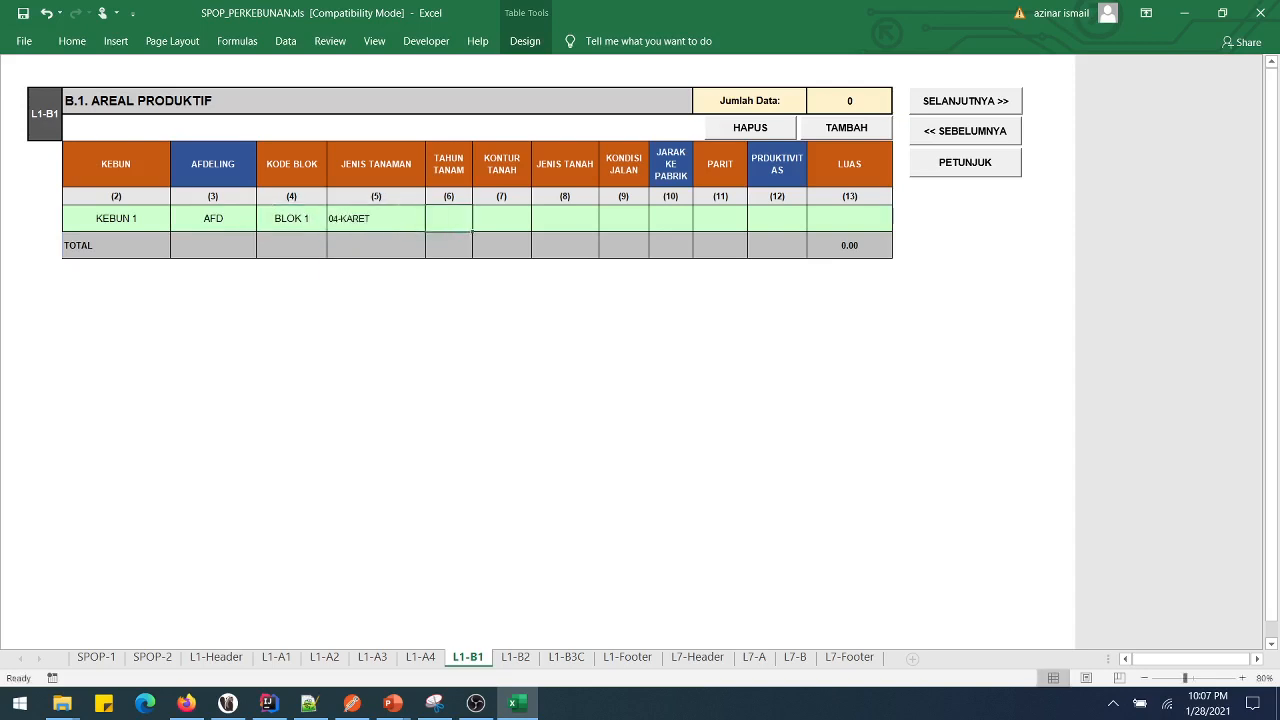
pyautogui.write('1998')
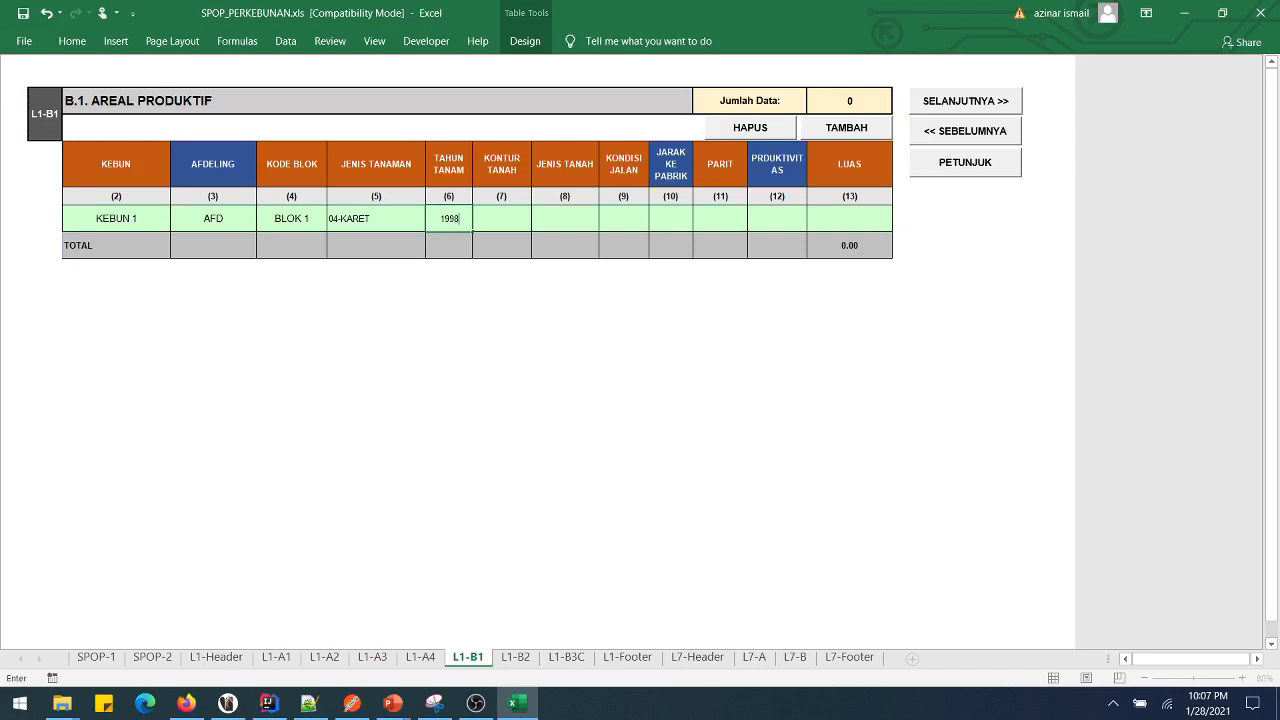
pyautogui.press('Tab')
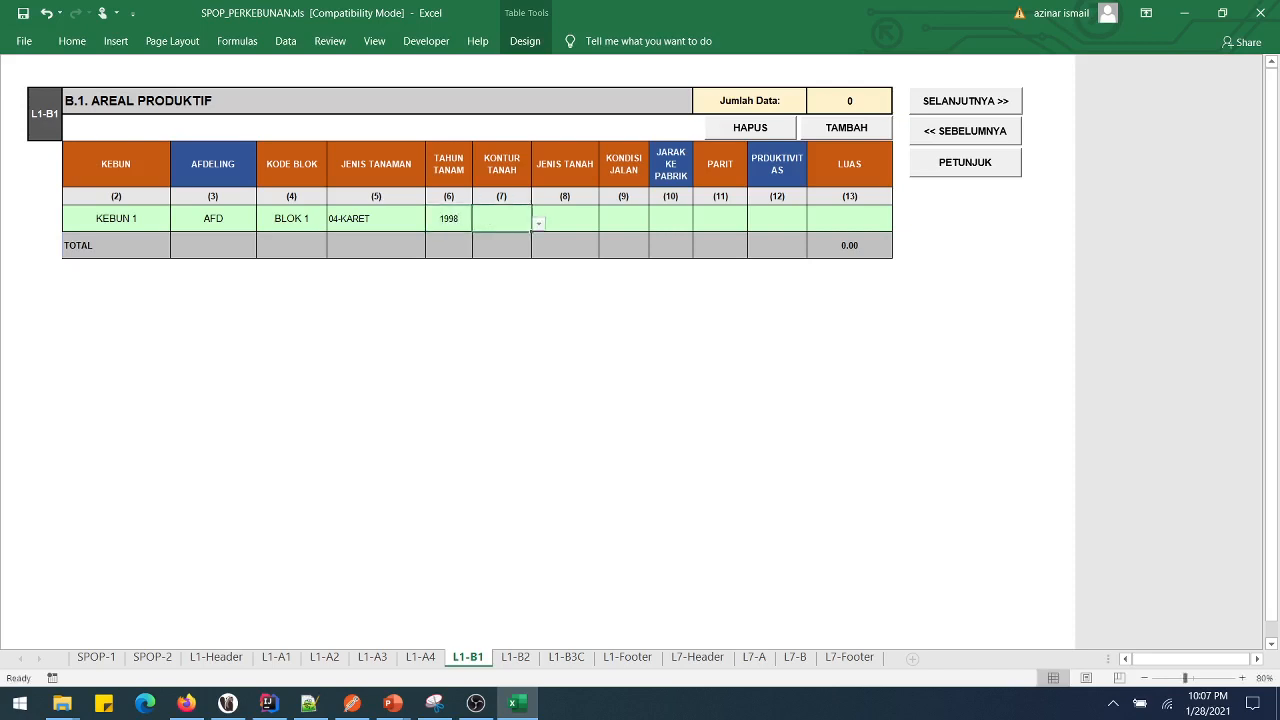
# - Choose contour 1-DATAR, soil 1-LAHAN MINERAL and road condition 3-SEDANG
pyautogui.hotkey('alt', 'Down')
pyautogui.press('Return')
pyautogui.press('Tab')
pyautogui.hotkey('alt', 'Down')
pyautogui.press('Down')
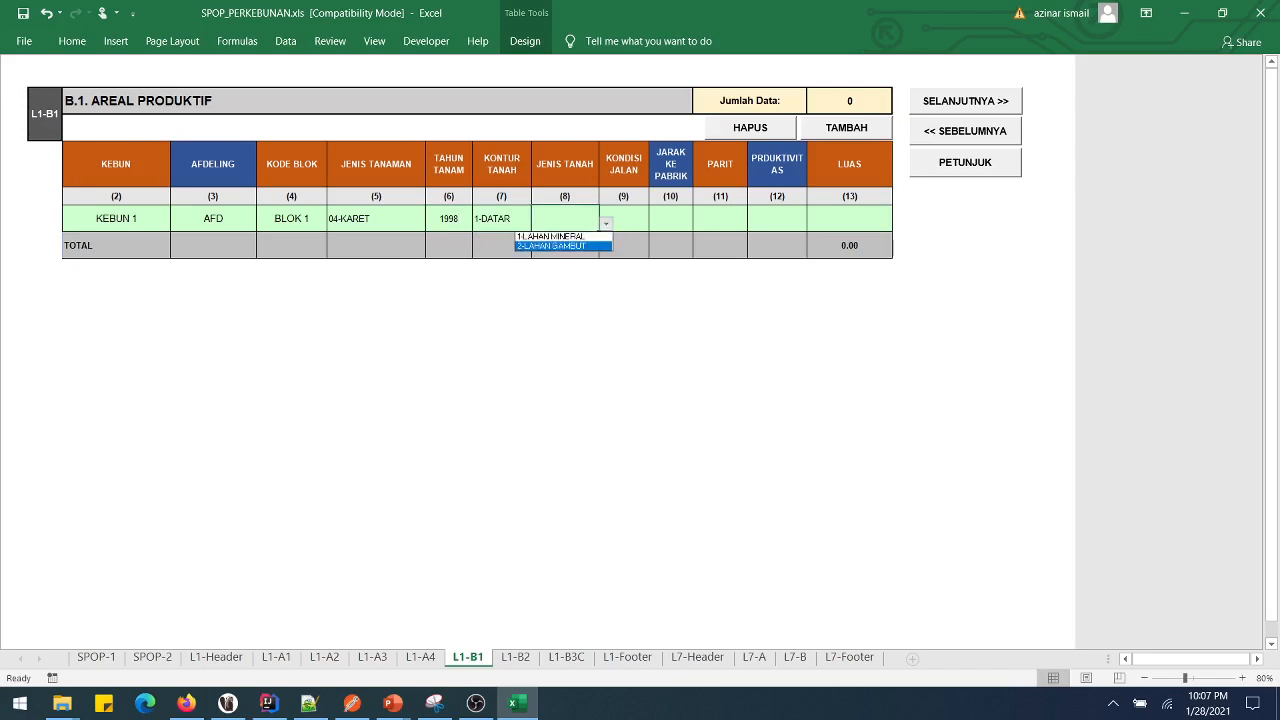
pyautogui.press('Up')
pyautogui.press('Return')
pyautogui.press('Tab')
pyautogui.hotkey('alt', 'Down')
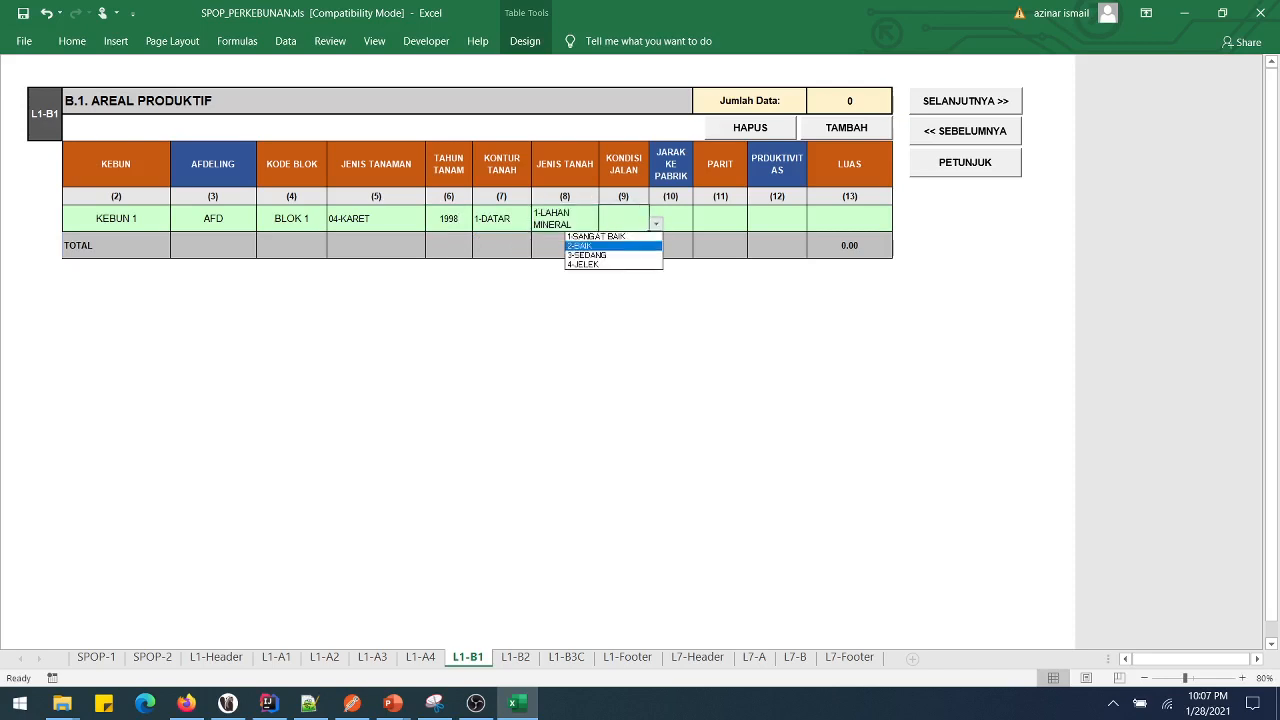
pyautogui.press('Down')
pyautogui.press('Return')
# - Enter distance 12, ditch 1-ADA, productivity 2 and area 2348.76
pyautogui.press('Tab')
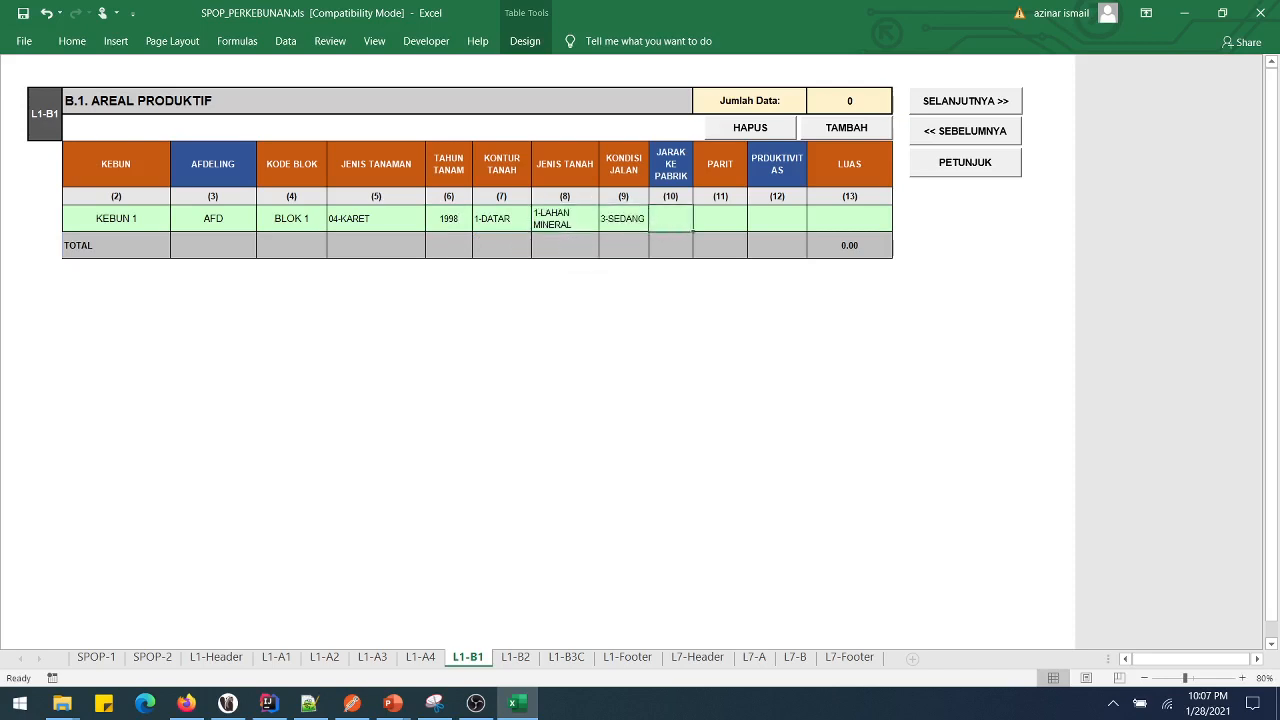
pyautogui.write('12')
pyautogui.press('Tab')
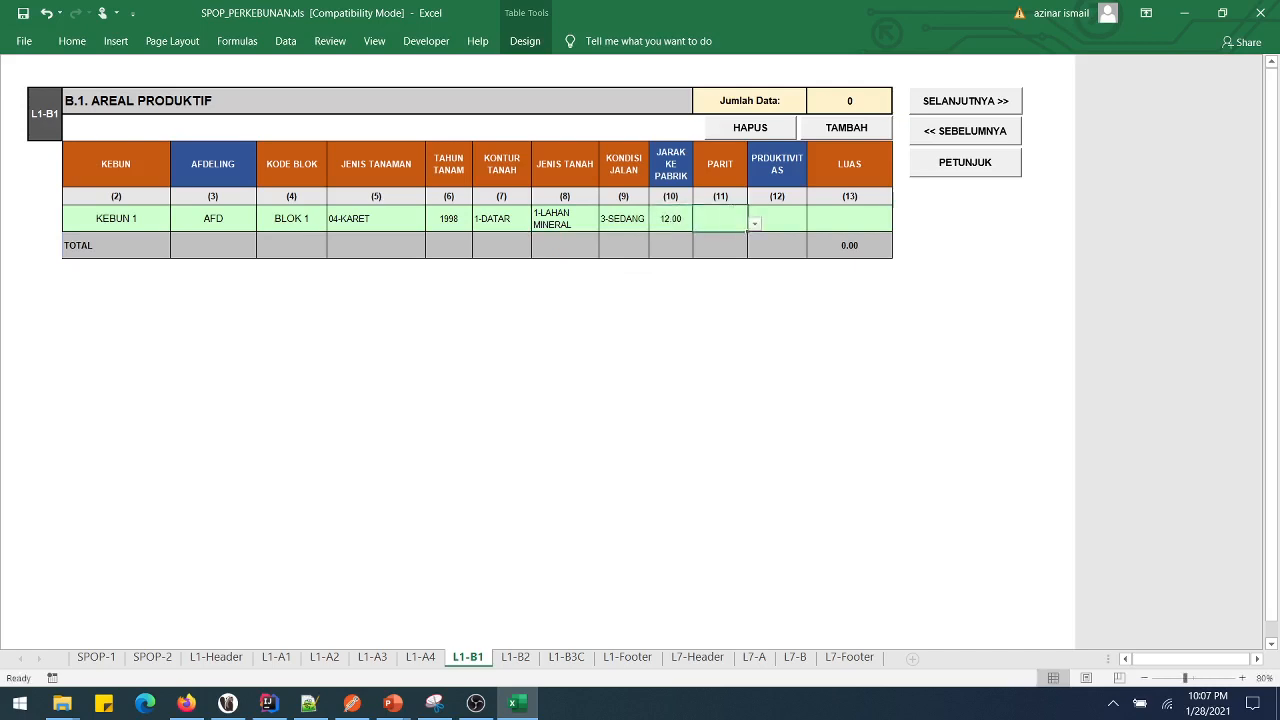
pyautogui.hotkey('alt', 'Down')
pyautogui.press('Escape')
pyautogui.hotkey('alt', 'Down')
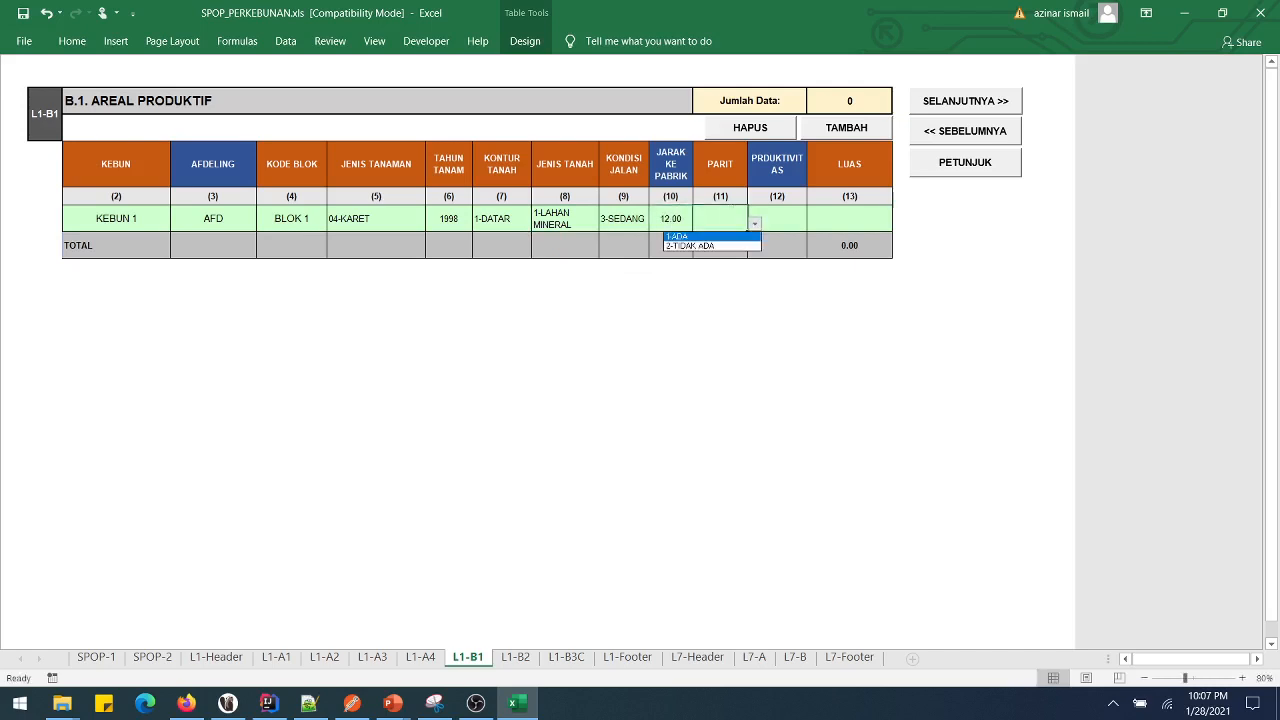
pyautogui.press('Return')
pyautogui.press('Tab')
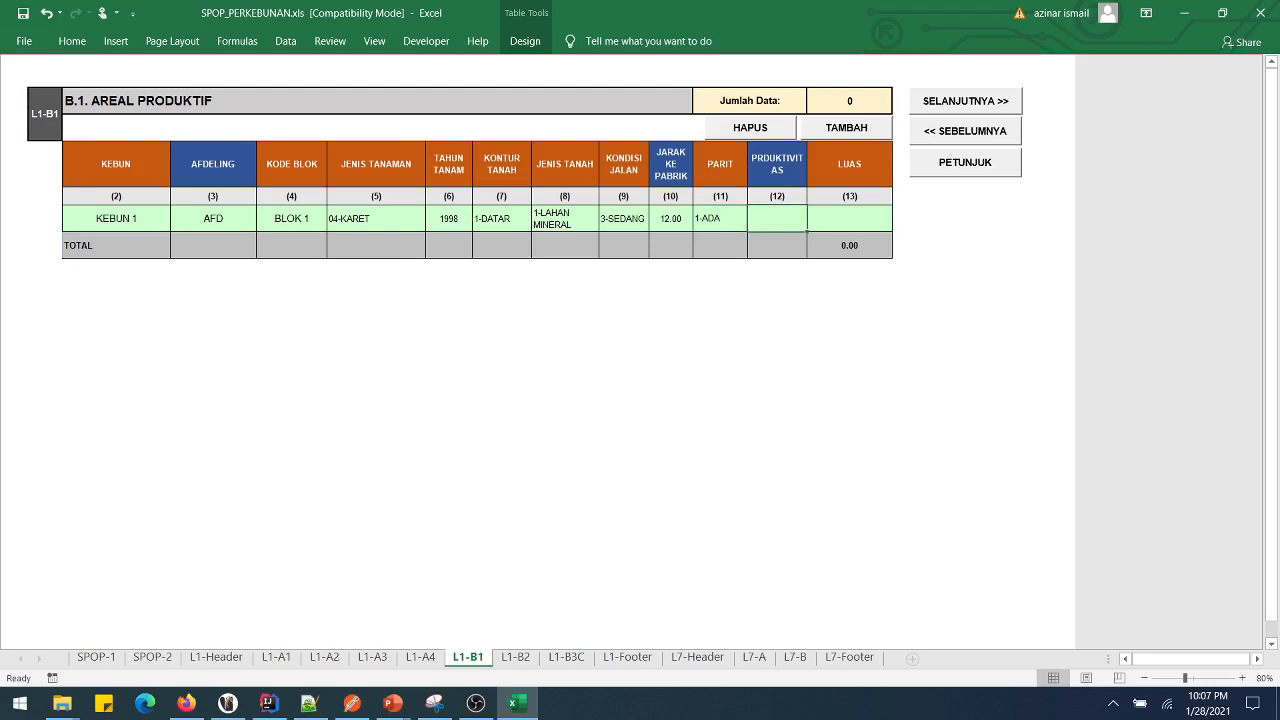
pyautogui.write('2')
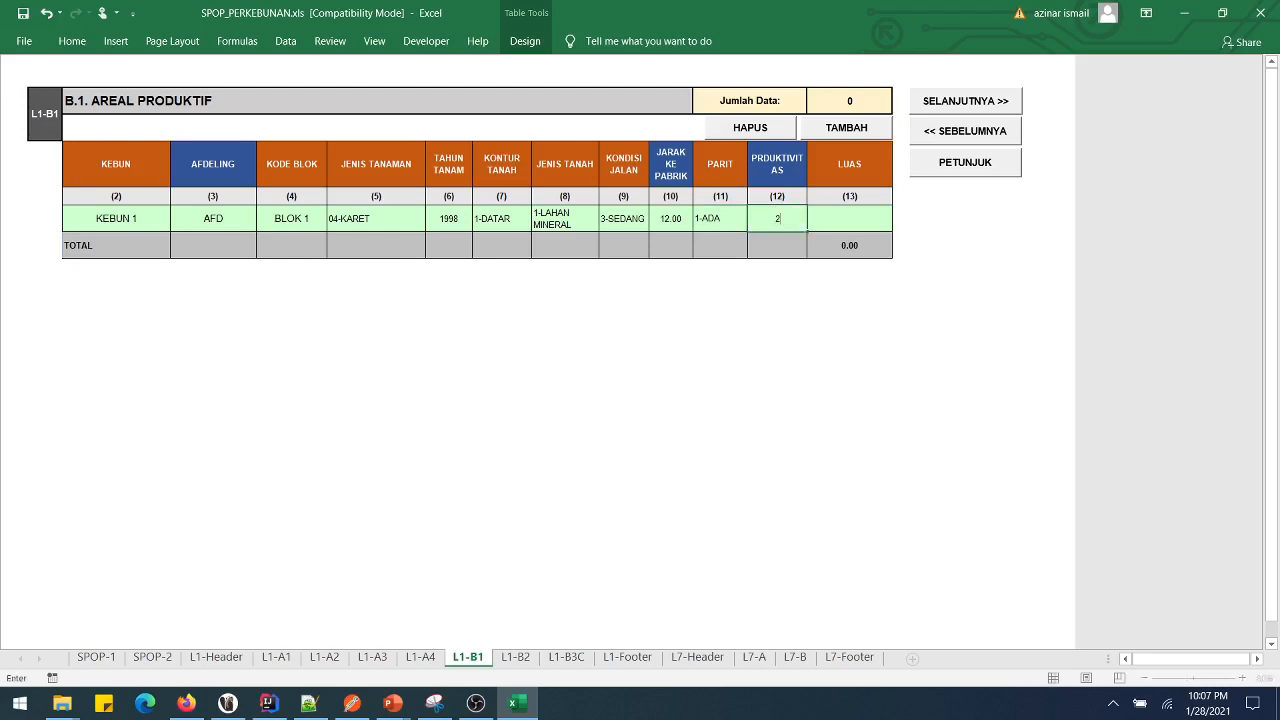
pyautogui.press('Tab')
pyautogui.write('234')
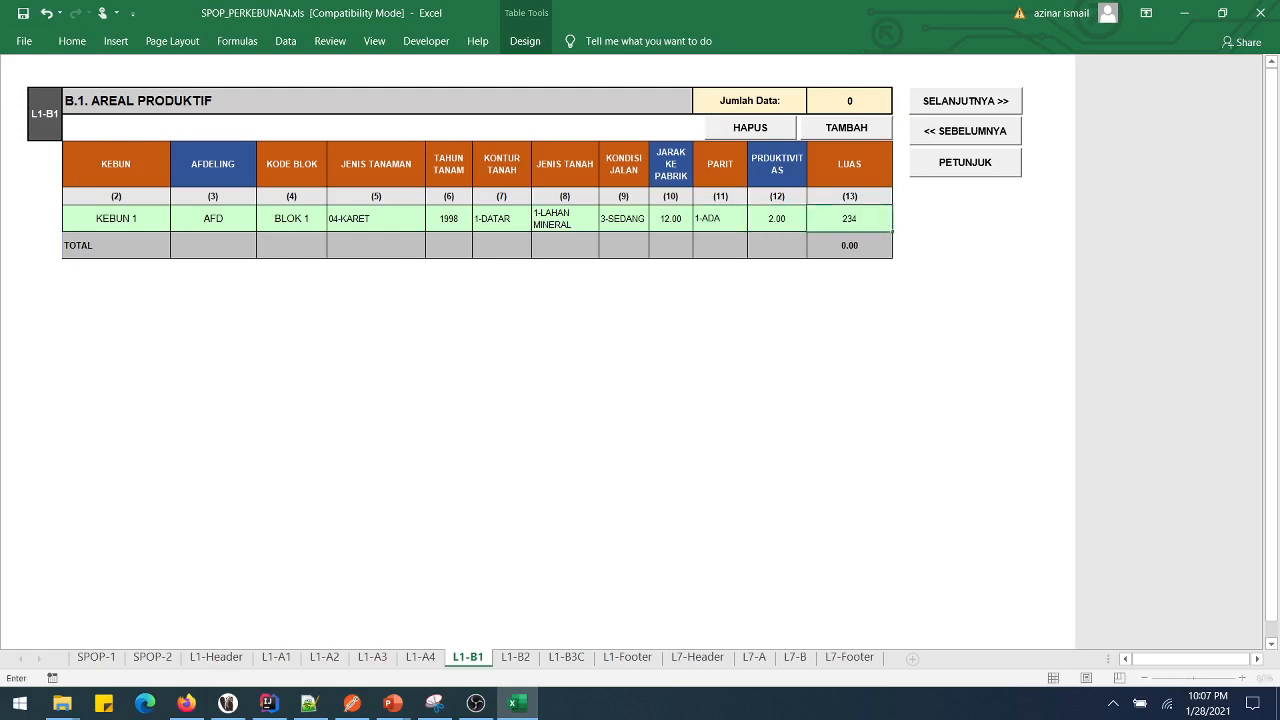
pyautogui.write('8.76')
# - Commit area 2348.76 and add three blank rows to the table
pyautogui.press('Return')
pyautogui.click(846, 127)
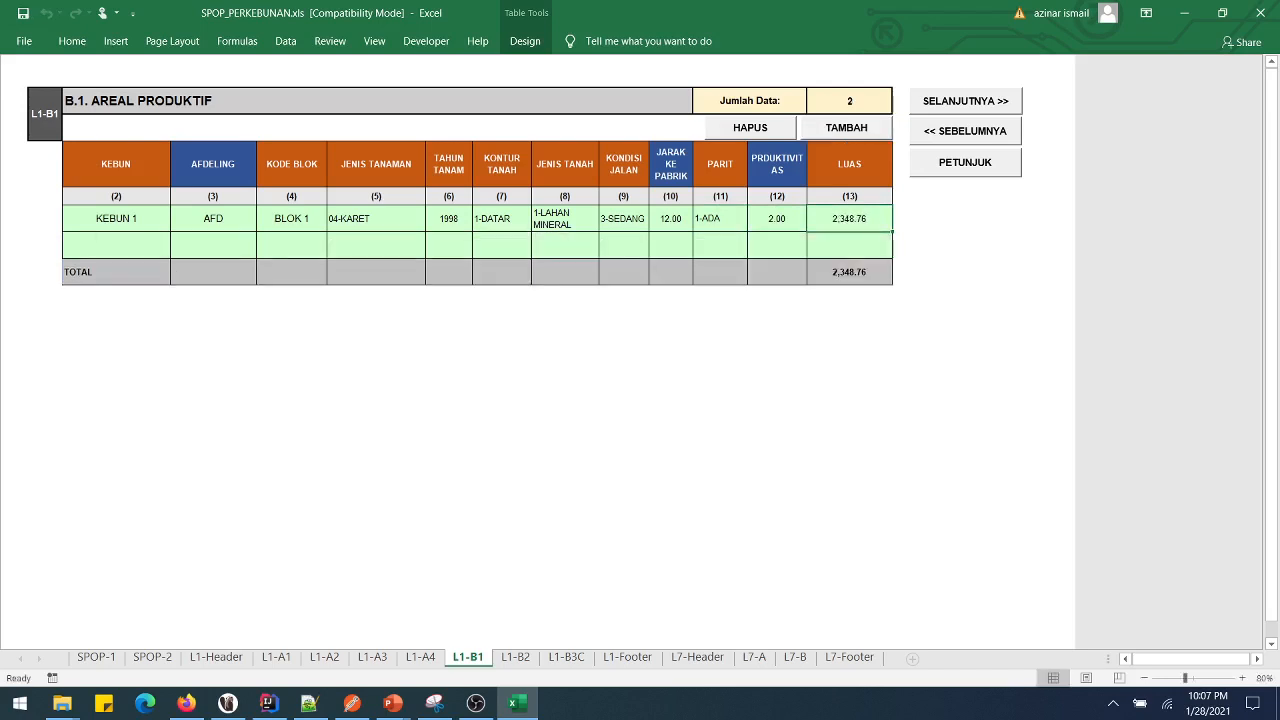
pyautogui.click(846, 127)
pyautogui.click(846, 127)
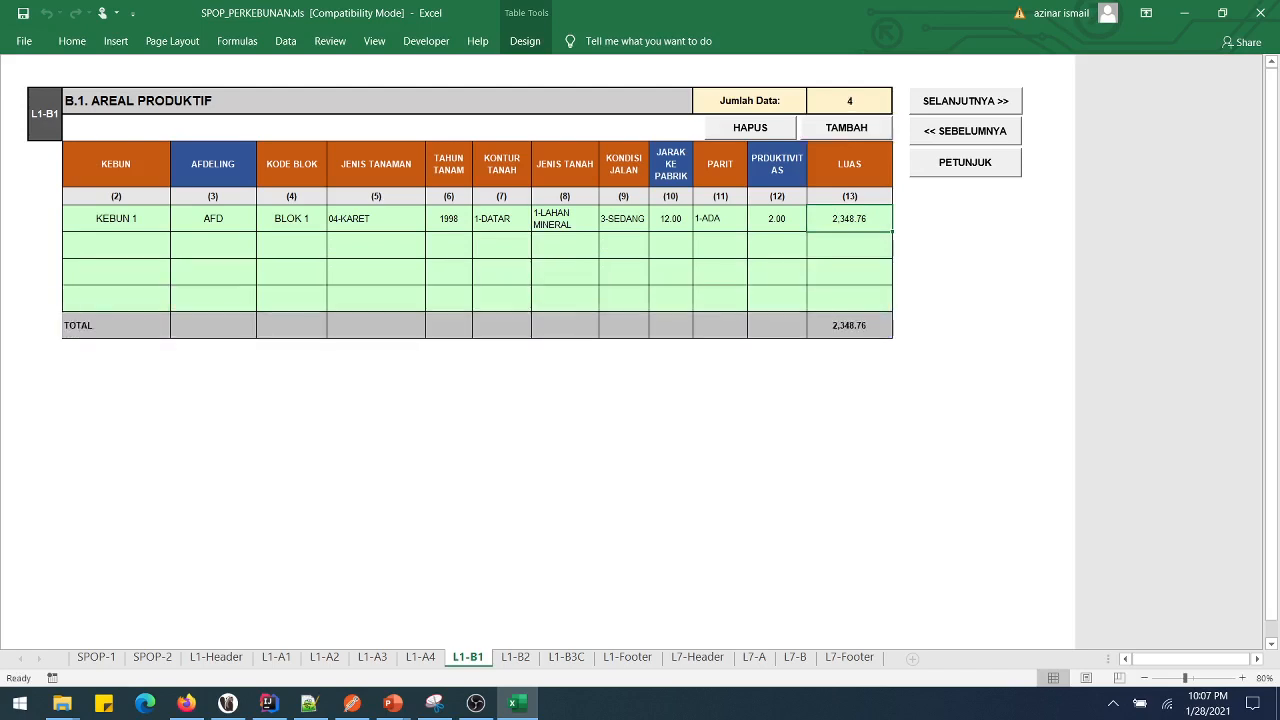
# - Copy row 1 from KEBUN to LUAS and paste it into rows 2–4
pyautogui.moveTo(116, 218); pyautogui.dragTo(849, 218)
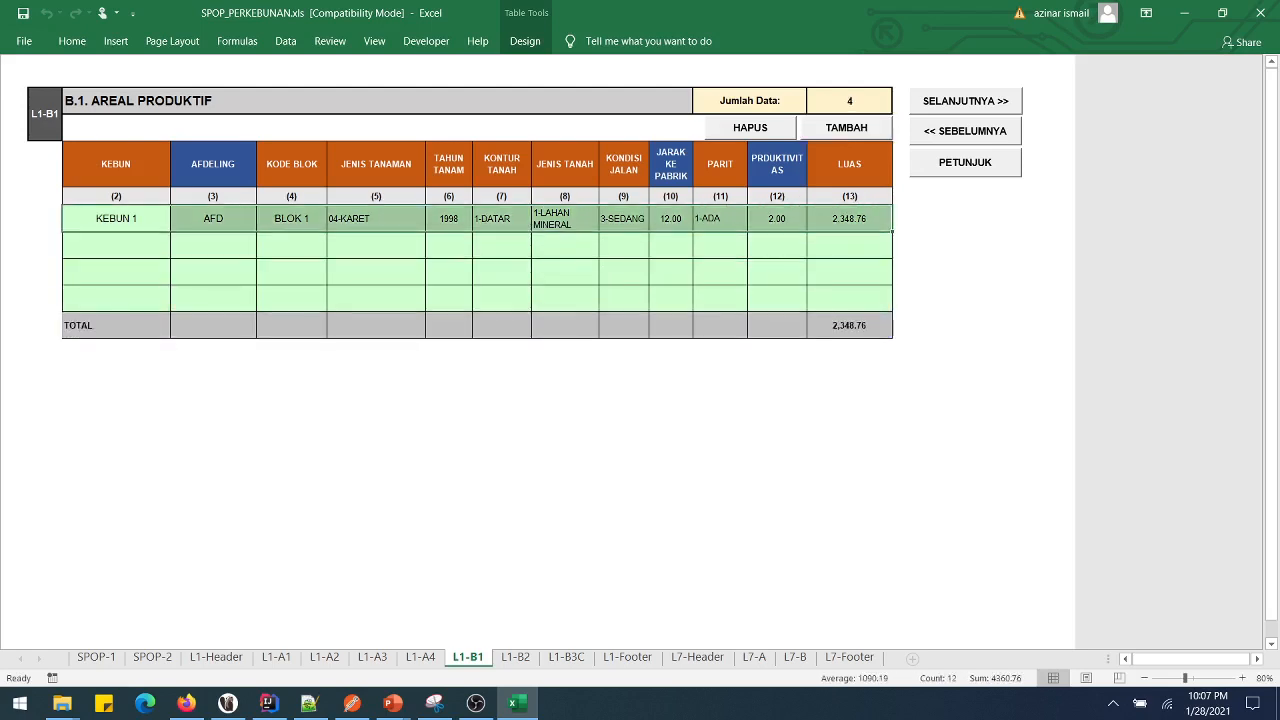
pyautogui.hotkey('ctrl', 'c')
pyautogui.moveTo(116, 272); pyautogui.dragTo(116, 298)
pyautogui.hotkey('ctrl', 'v')
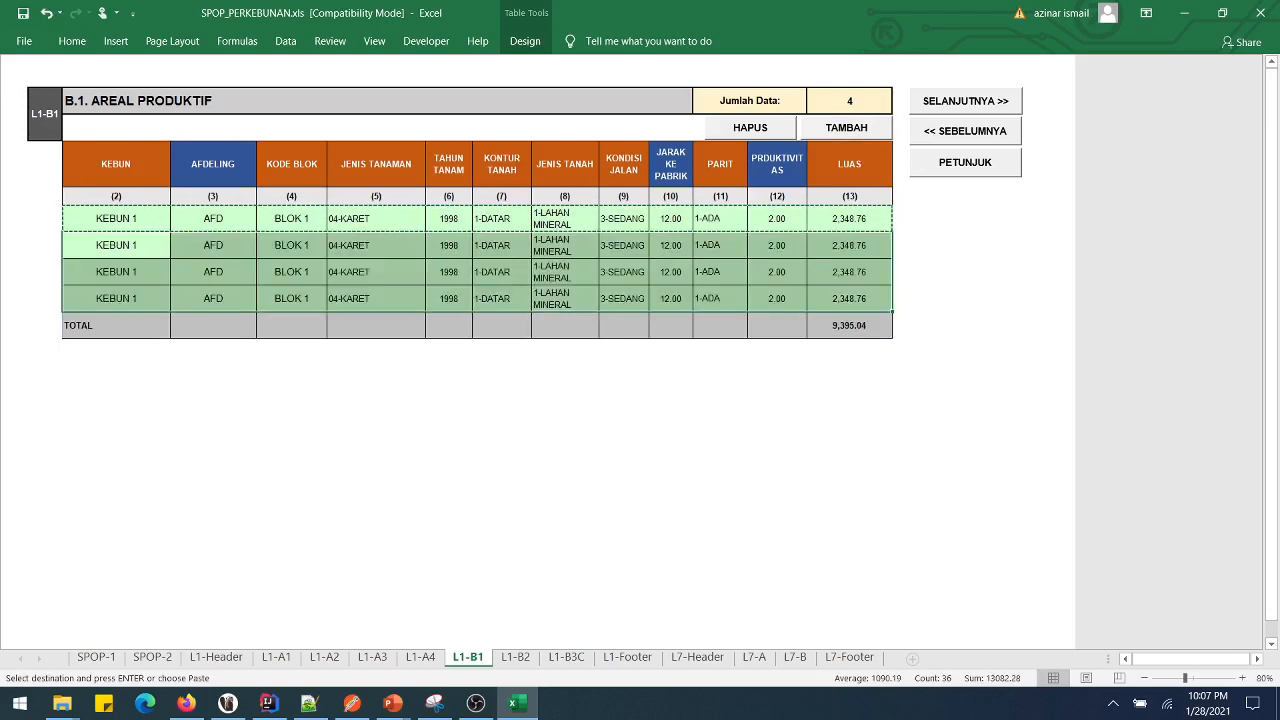
# - Start changing row 2's planting year to 2000
pyautogui.click(291, 271)
pyautogui.click(442, 245)
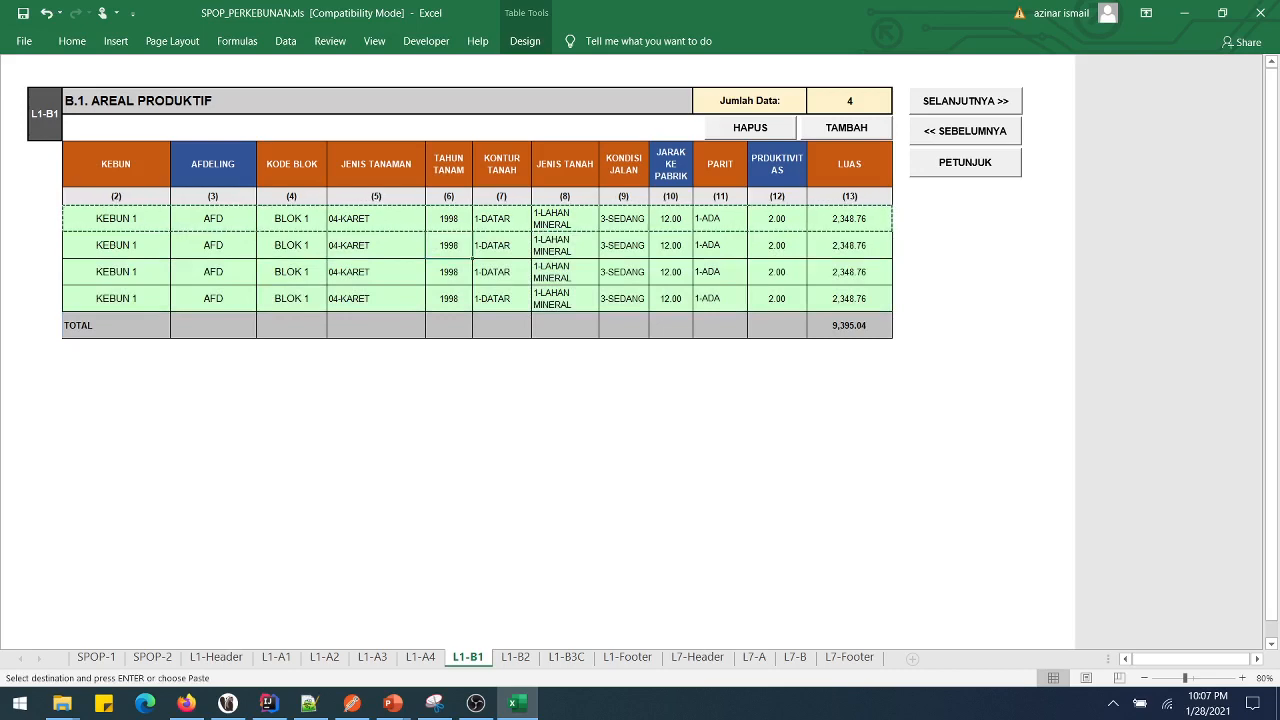
pyautogui.write('2000')
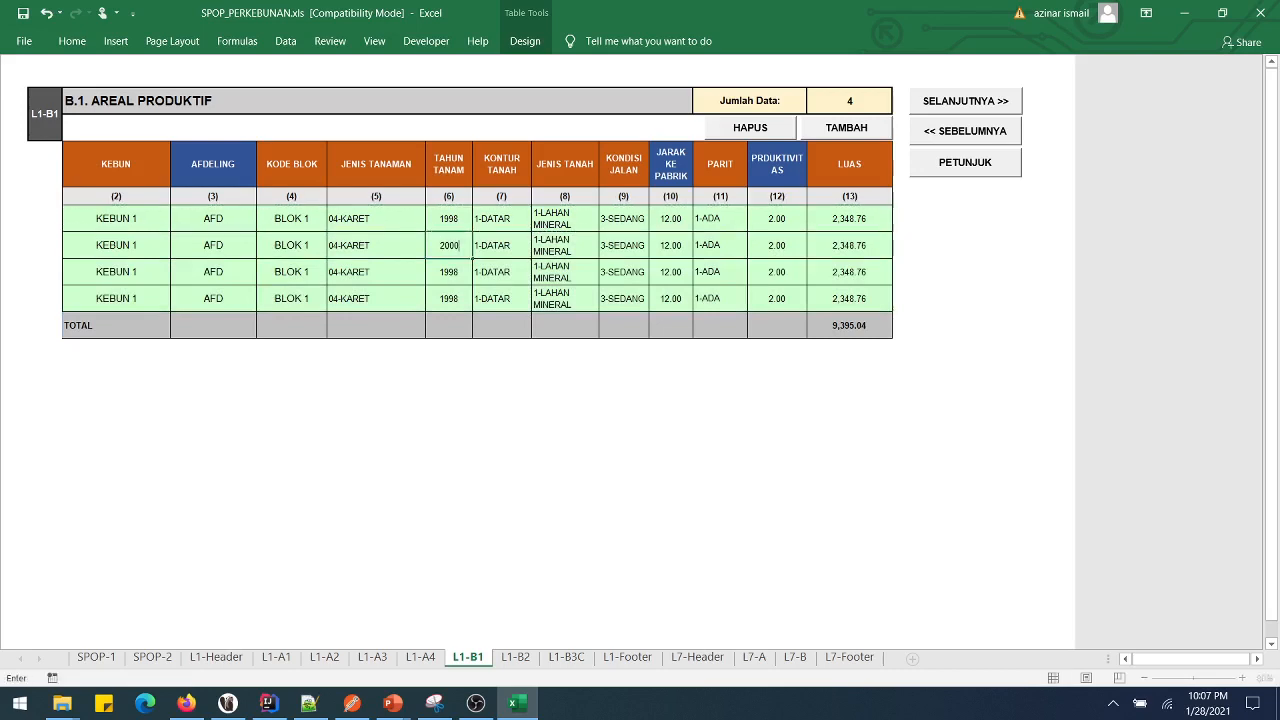
# - Give rows 2–4 year/area values 2000/1500, 2001/2000 and 2002/678.78
pyautogui.click(849, 245)
pyautogui.write('1500')
pyautogui.press('Return')
pyautogui.write('2001')
pyautogui.press('Return')
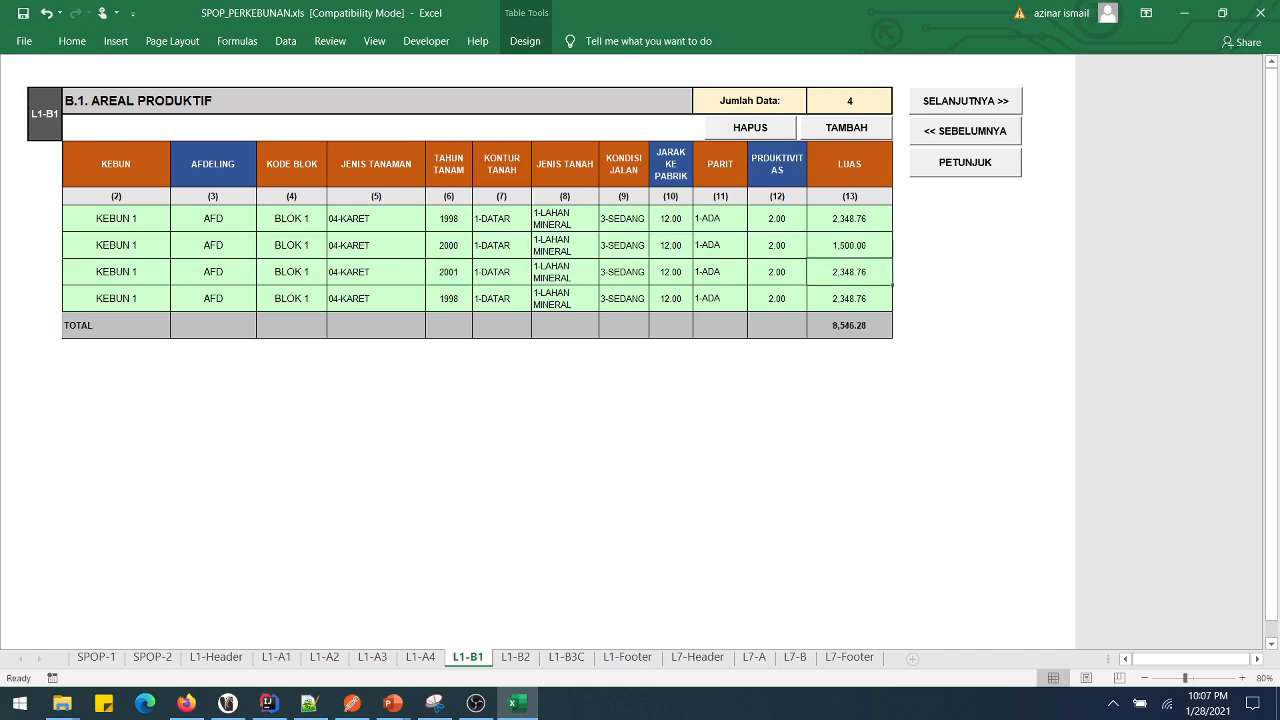
pyautogui.write('2000')
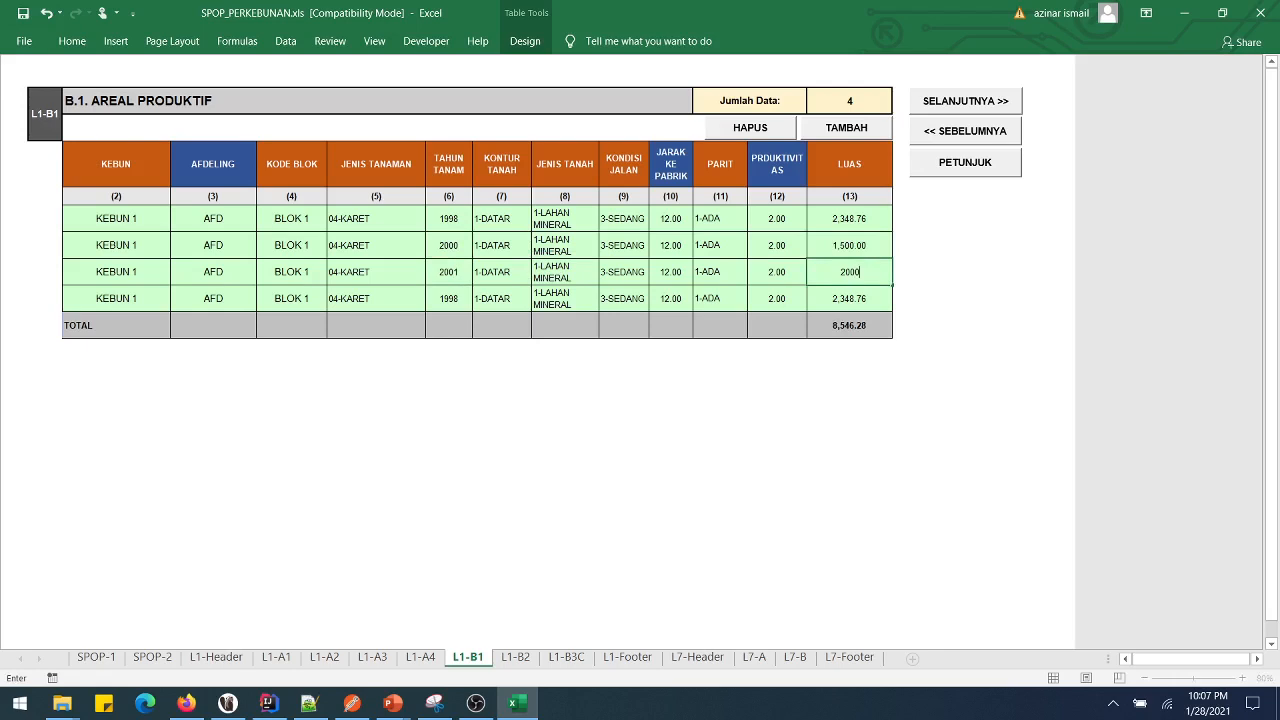
pyautogui.press('Return')
pyautogui.write('2002')
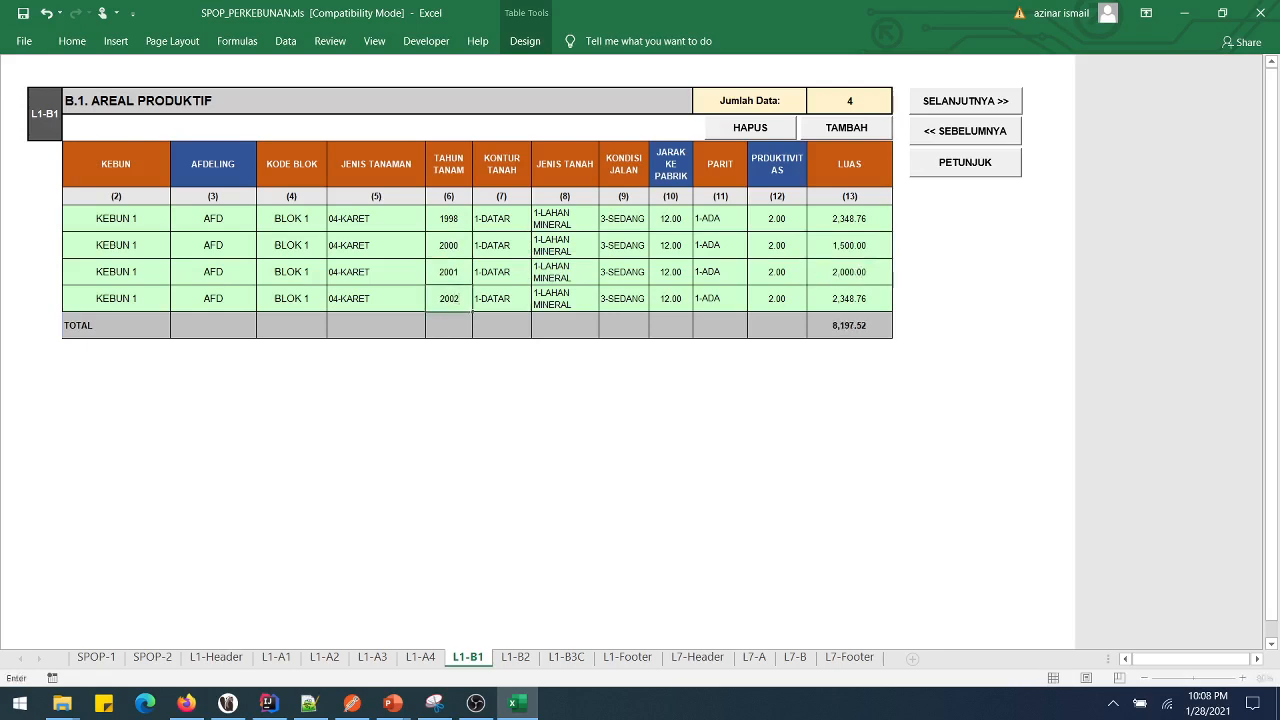
pyautogui.press('Return')
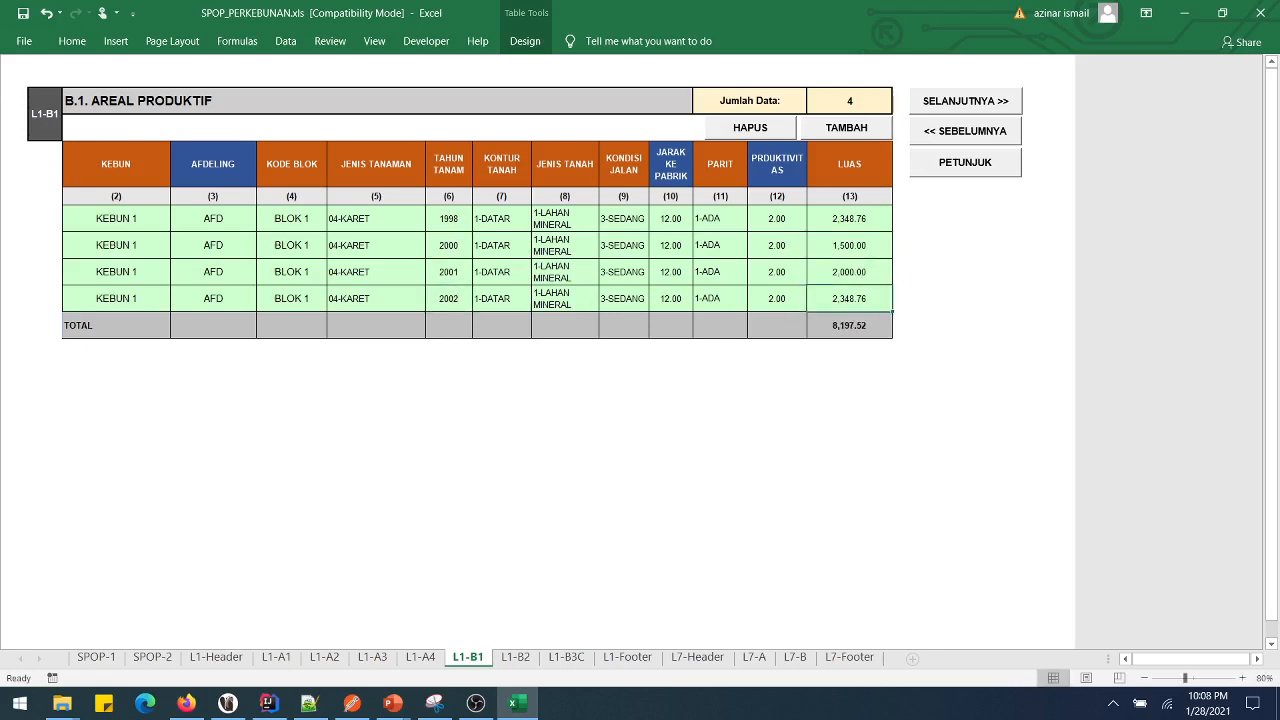
pyautogui.write('678')
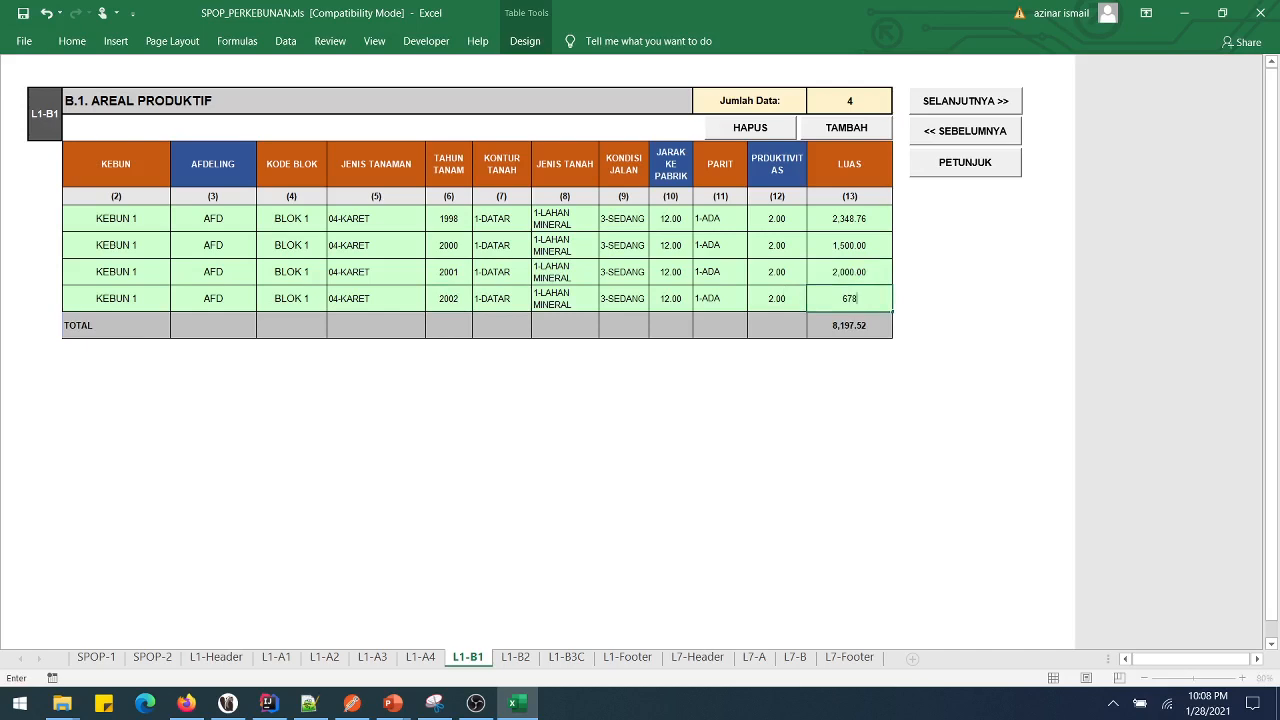
pyautogui.write('.78')
pyautogui.press('Up')
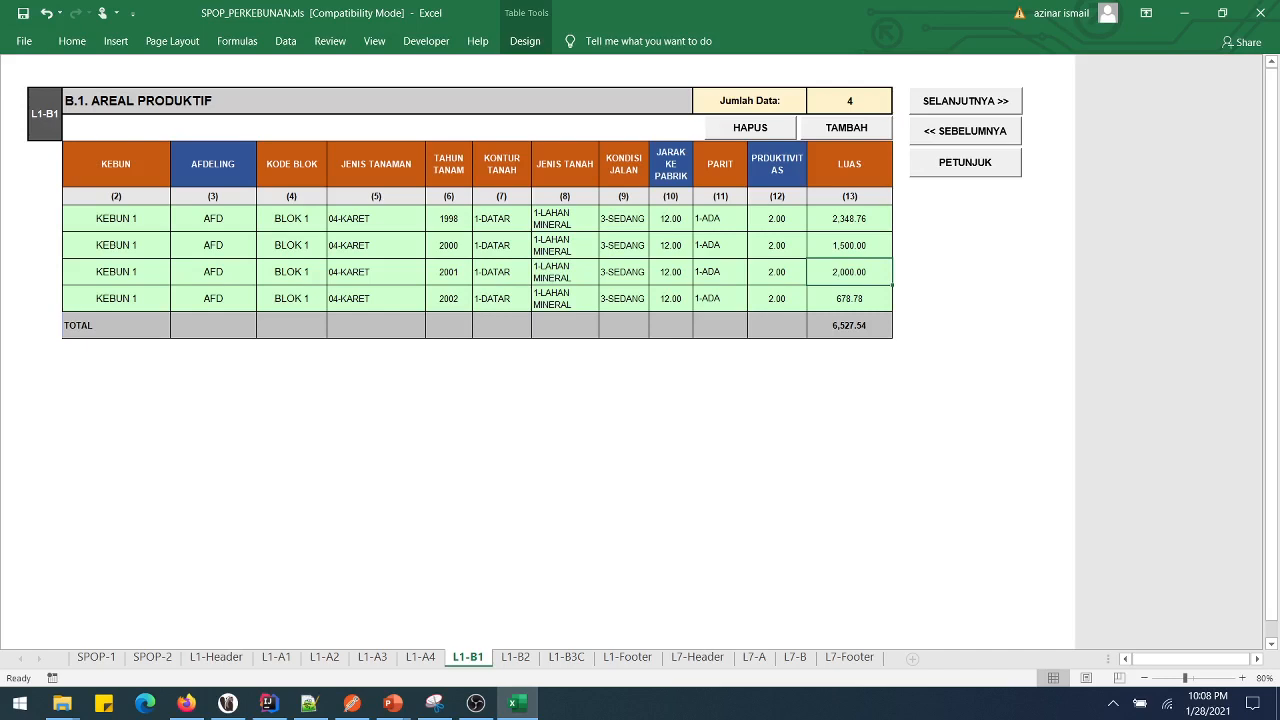
# - Add a fifth B.1 row with KEBUN 1, AFDELING AFD TAMBAHAN and block code D
pyautogui.click(846, 127)
pyautogui.click(116, 325)
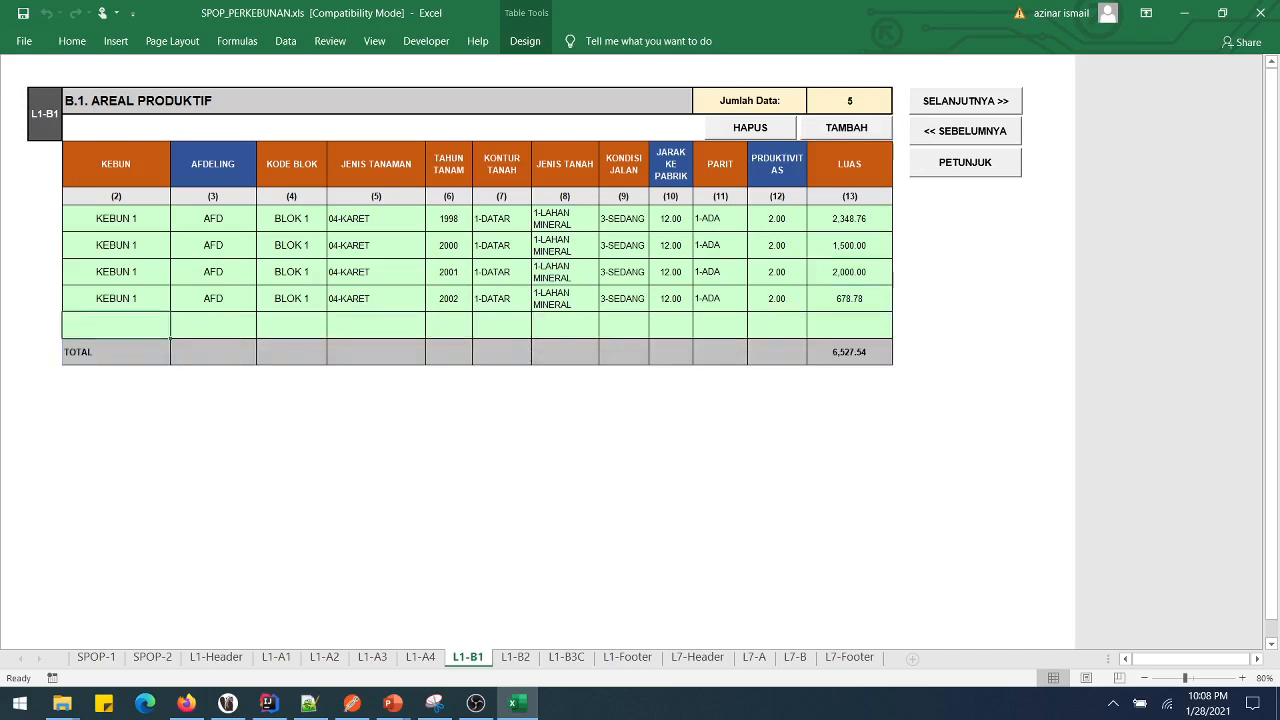
pyautogui.write('KEBUN 1')
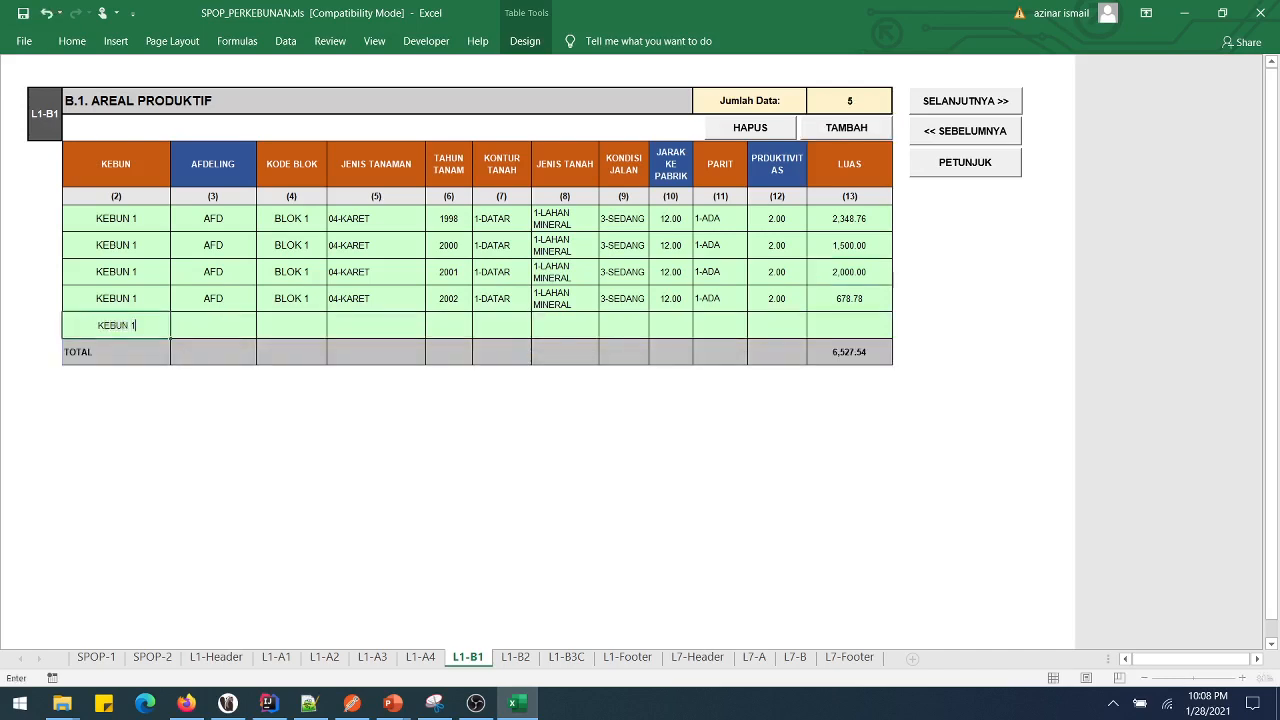
pyautogui.press('Tab')
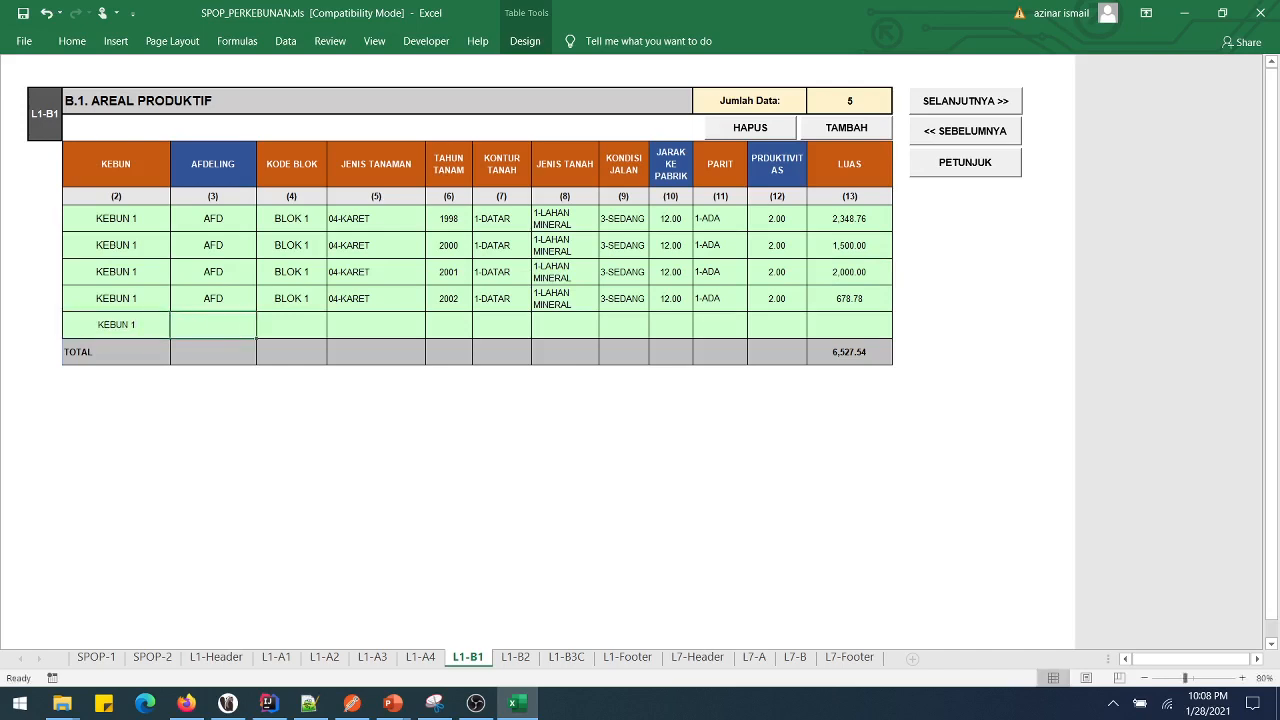
pyautogui.write('afd')
pyautogui.press('BackSpace')
pyautogui.press('BackSpace')
pyautogui.press('BackSpace')
pyautogui.write('AFD')
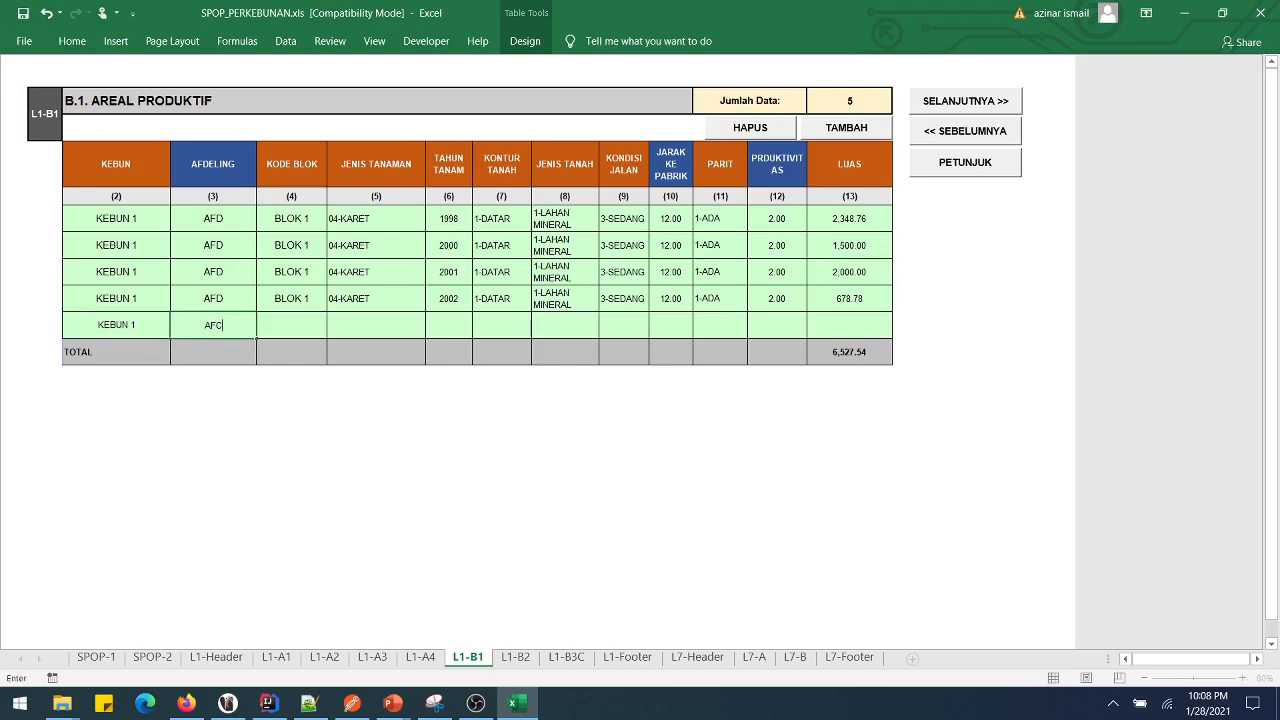
pyautogui.press('BackSpace')
pyautogui.press('BackSpace')
pyautogui.press('BackSpace')
pyautogui.write('AFD')
pyautogui.write(' 1')
pyautogui.write('AMBANGAN')
pyautogui.press('BackSpace')
pyautogui.press('BackSpace')
pyautogui.press('BackSpace')
pyautogui.press('BackSpace')
pyautogui.write('HAN')
pyautogui.press('Tab')
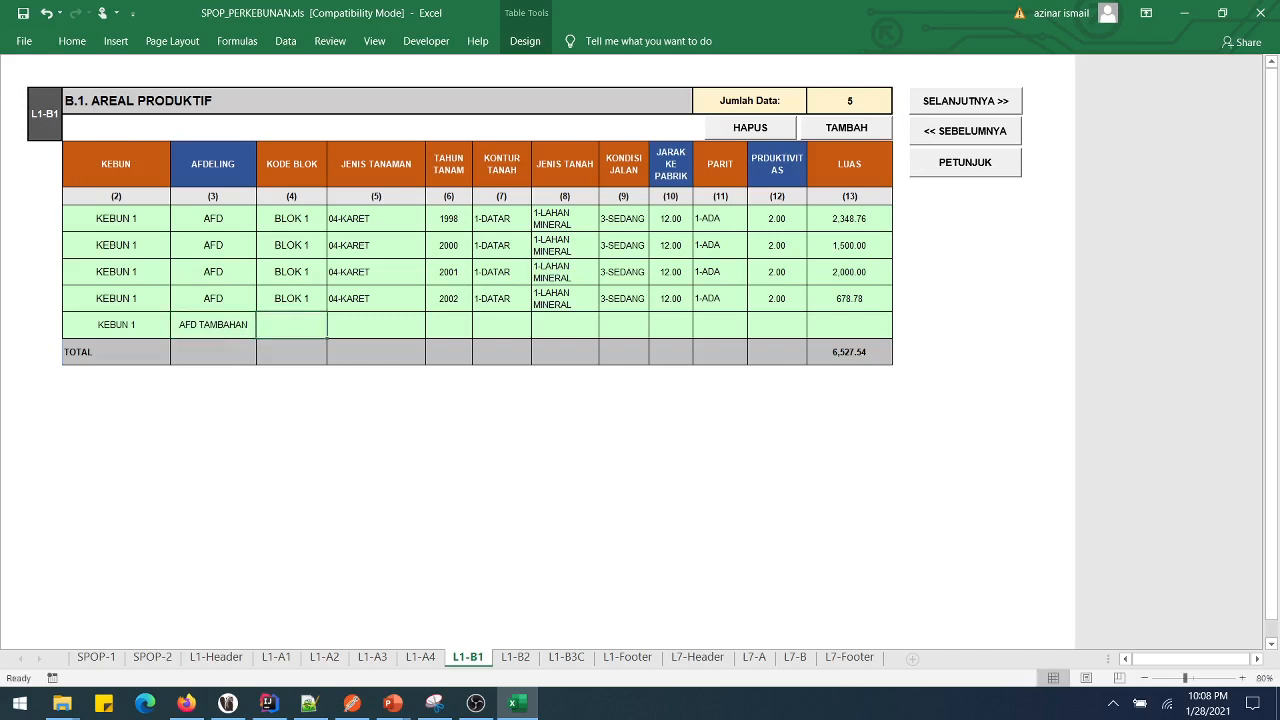
pyautogui.write('c')
pyautogui.press('BackSpace')
pyautogui.write('D')
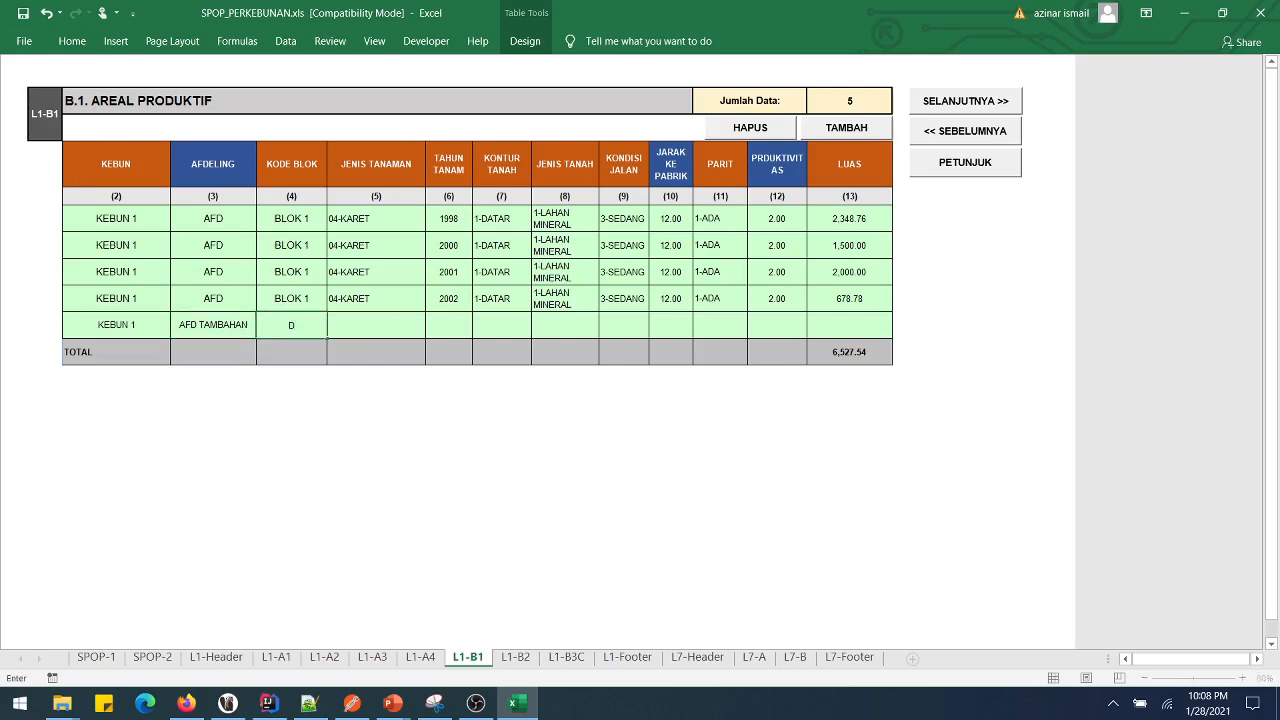
pyautogui.press('Tab')
# - Set the row's crop to 02-KELAPA DALAM, planting year 2009, land contour 2-BERBUKIT
pyautogui.hotkey('alt', 'Down')
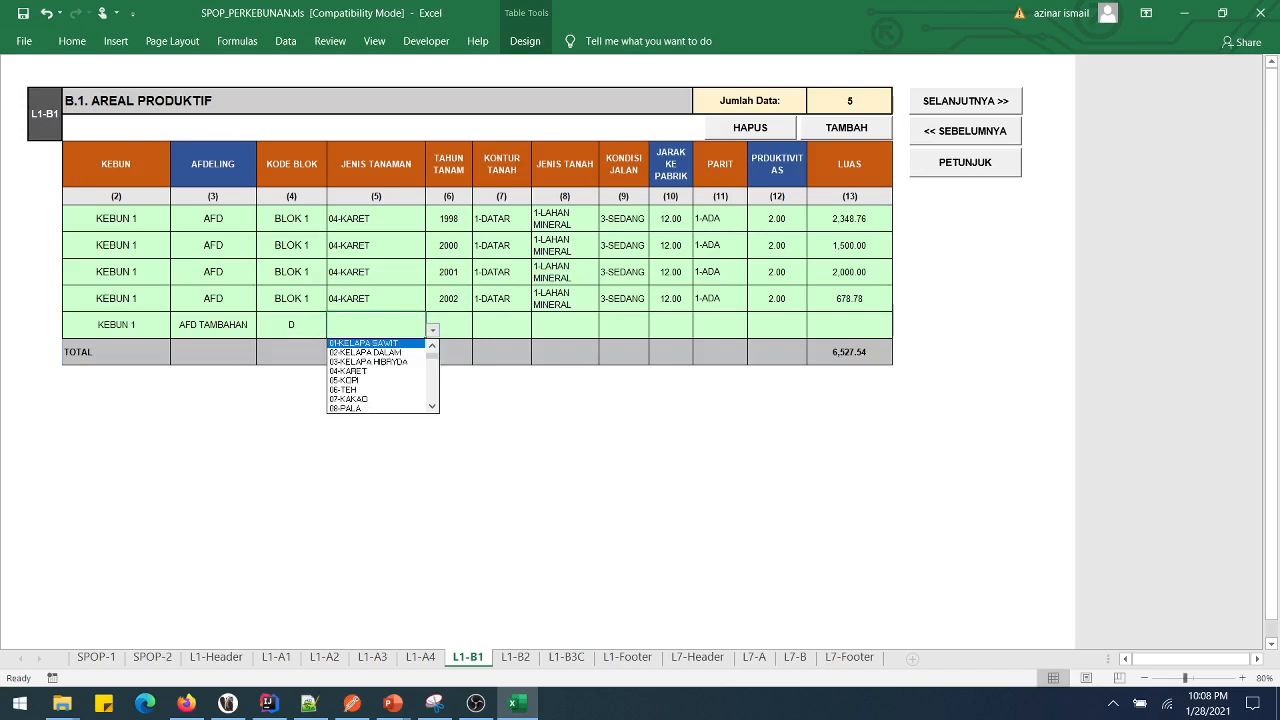
pyautogui.press('Down')
pyautogui.press('Return')
pyautogui.press('Tab')
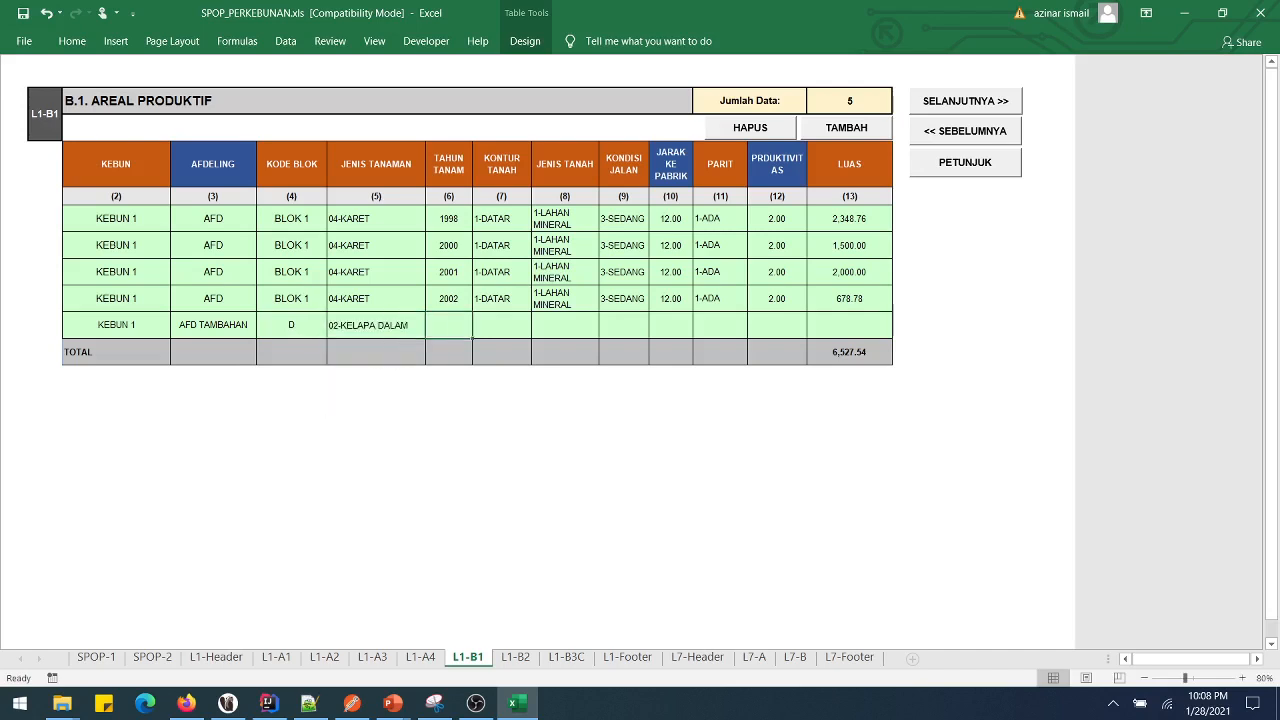
pyautogui.write('2009')
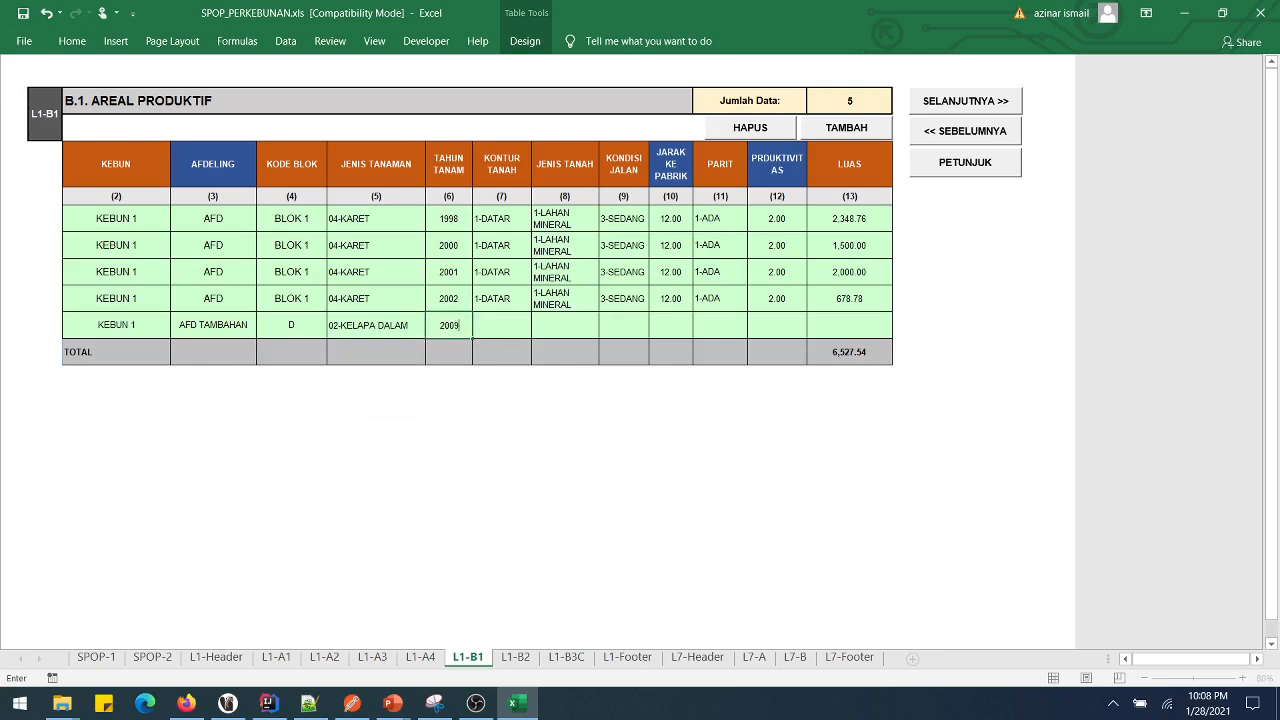
pyautogui.press('Tab')
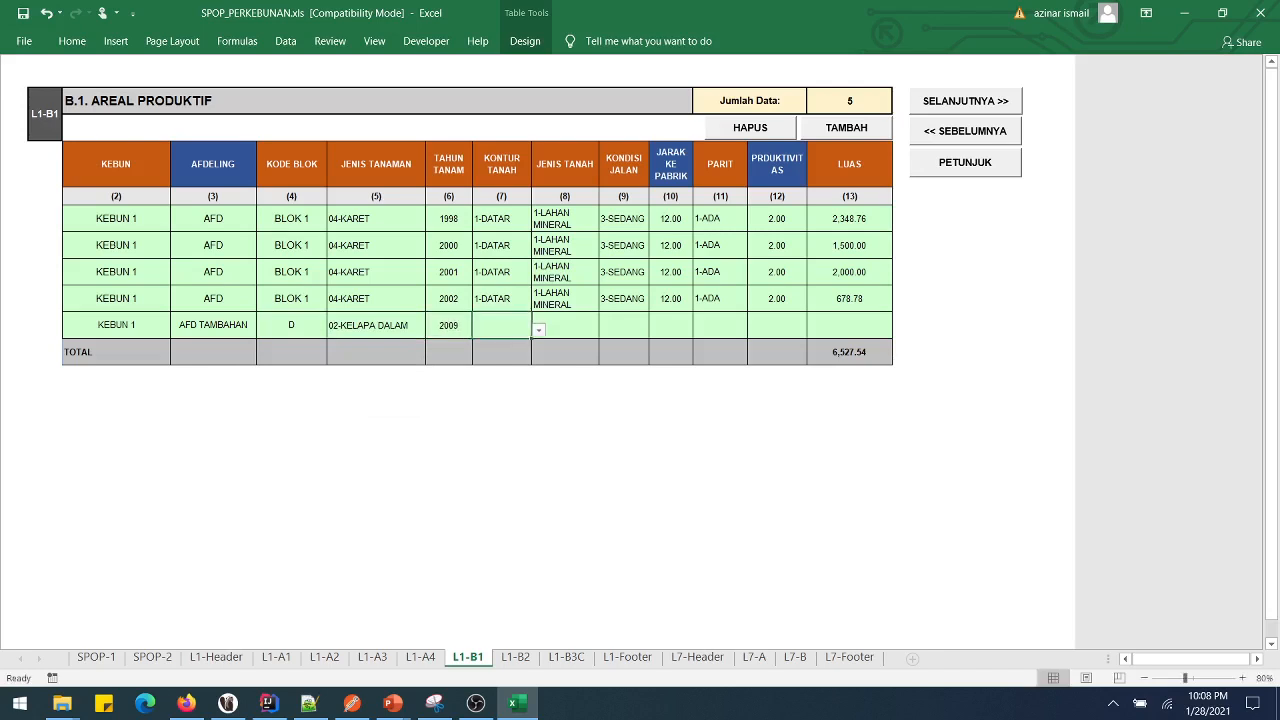
pyautogui.hotkey('alt', 'Down')
pyautogui.press('Escape')
pyautogui.hotkey('alt', 'Down')
pyautogui.press('Down')
pyautogui.press('Return')
# - Choose 1-LAHAN MINERAL soil, 3-SEDANG road, distance 1.00, 2-TIDAK ADA ditch, and area 345.70
pyautogui.press('Tab')
pyautogui.hotkey('alt', 'Down')
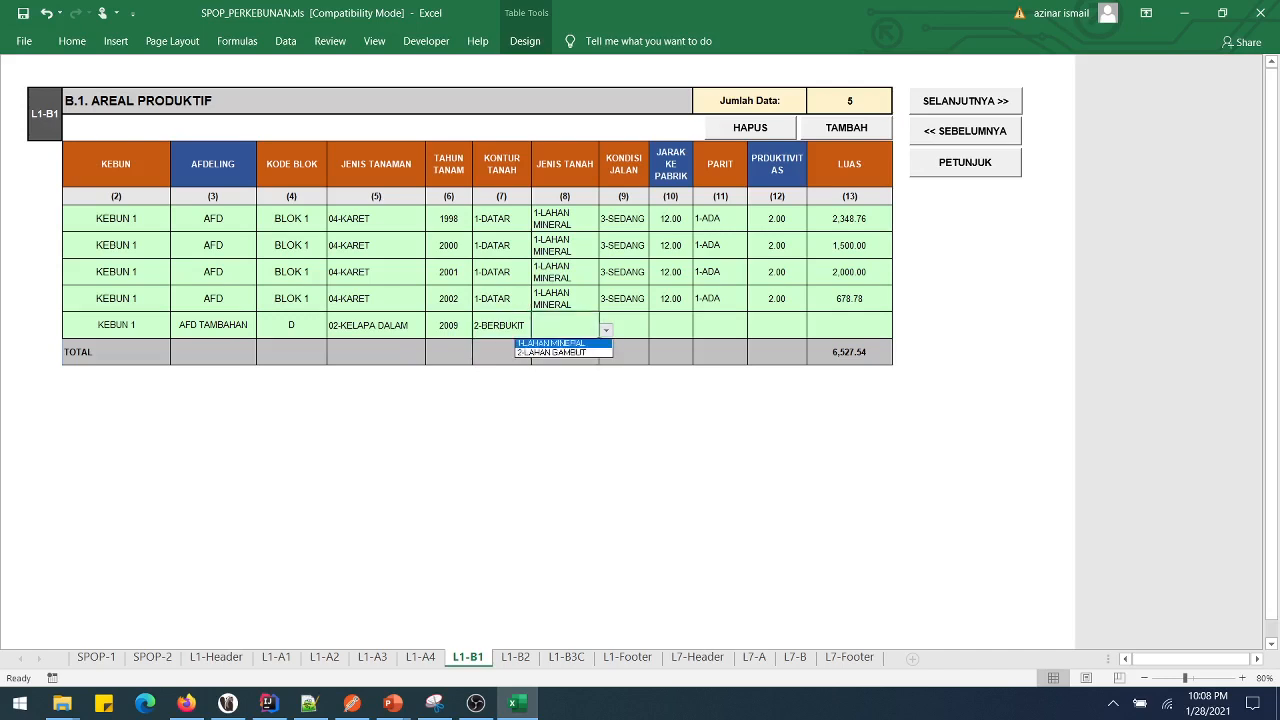
pyautogui.press('Return')
pyautogui.press('Tab')
pyautogui.hotkey('alt', 'Down')
pyautogui.press('Down')
pyautogui.press('Down')
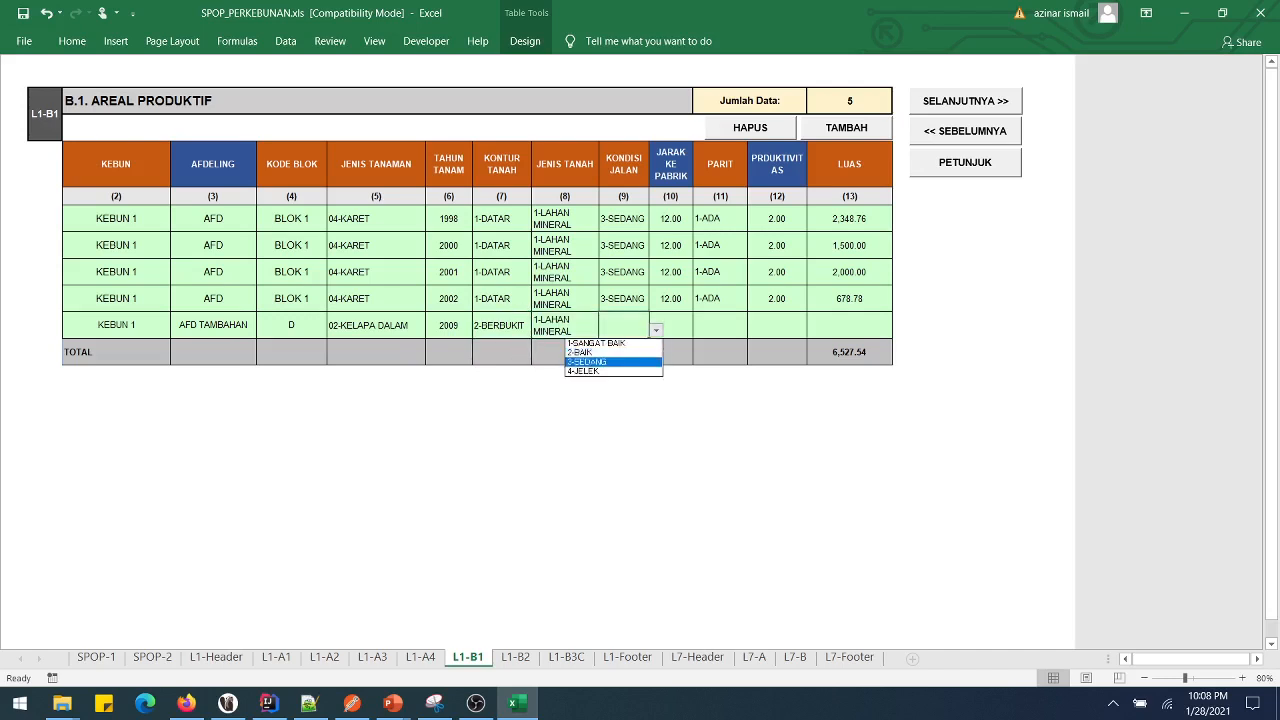
pyautogui.press('Return')
pyautogui.press('Tab')
pyautogui.write('1')
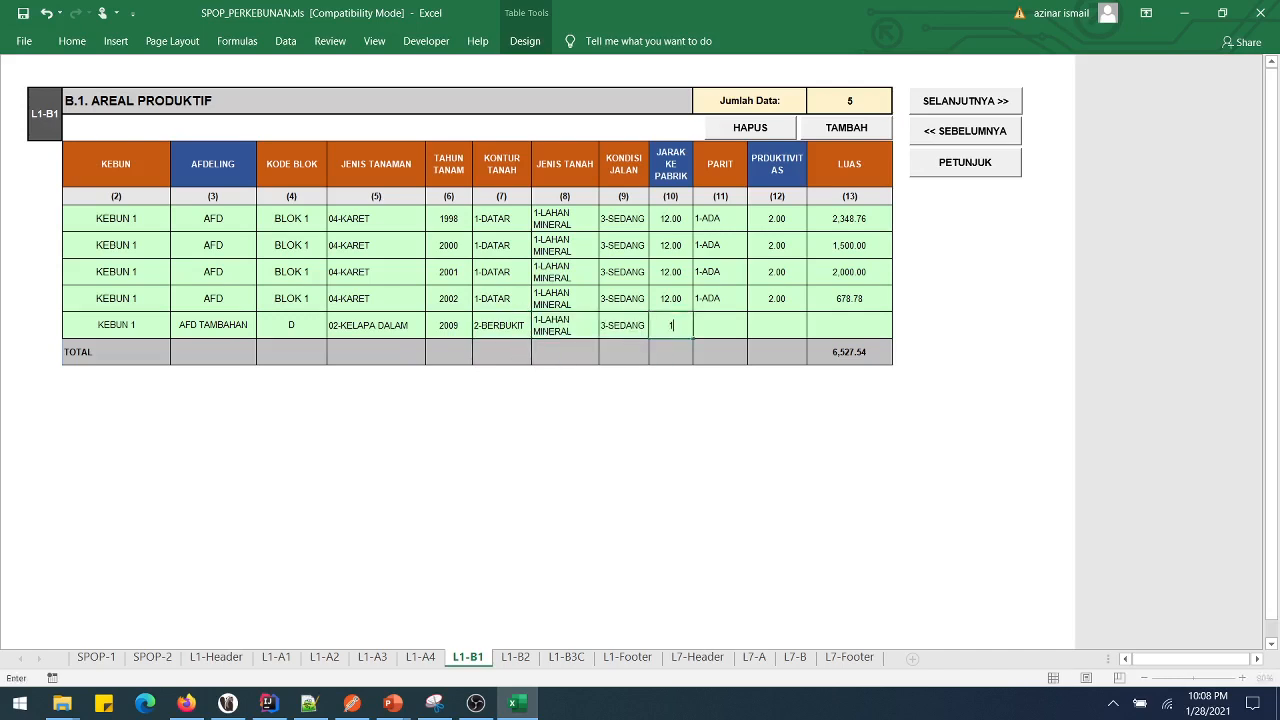
pyautogui.press('Tab')
pyautogui.hotkey('alt', 'Down')
pyautogui.press('Down')
pyautogui.press('Down')
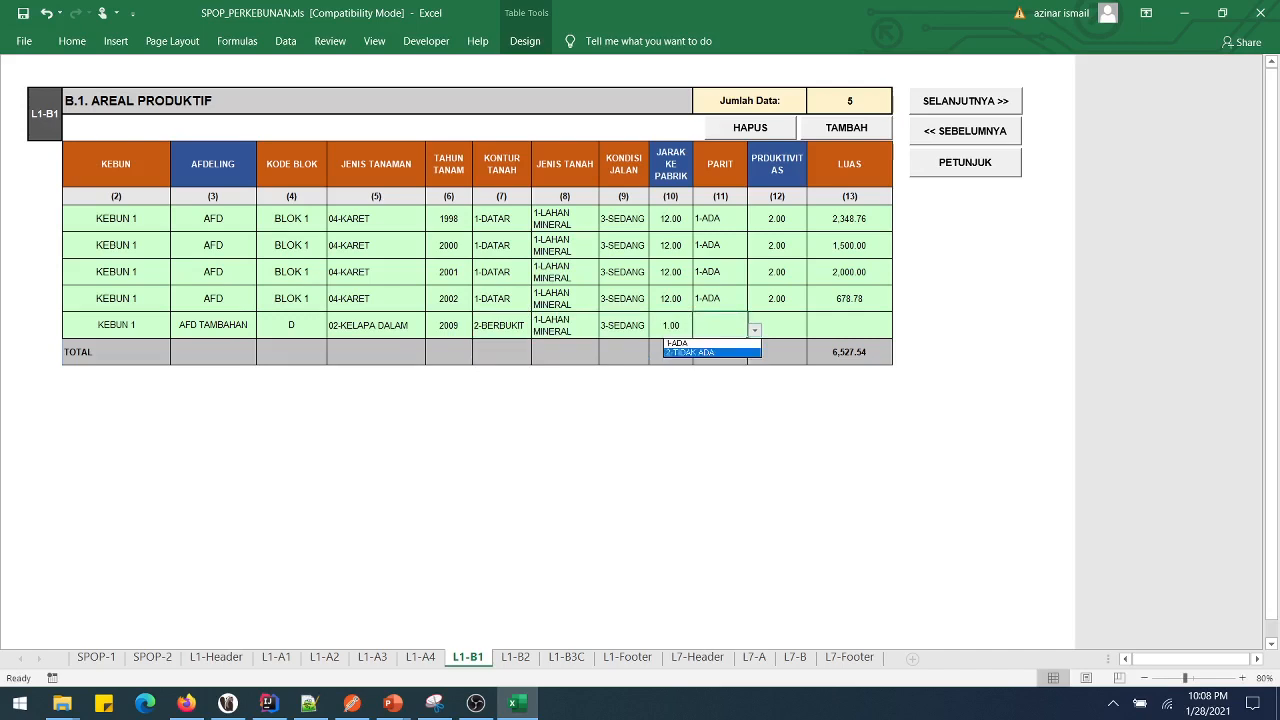
pyautogui.press('Return')
pyautogui.press('Tab')
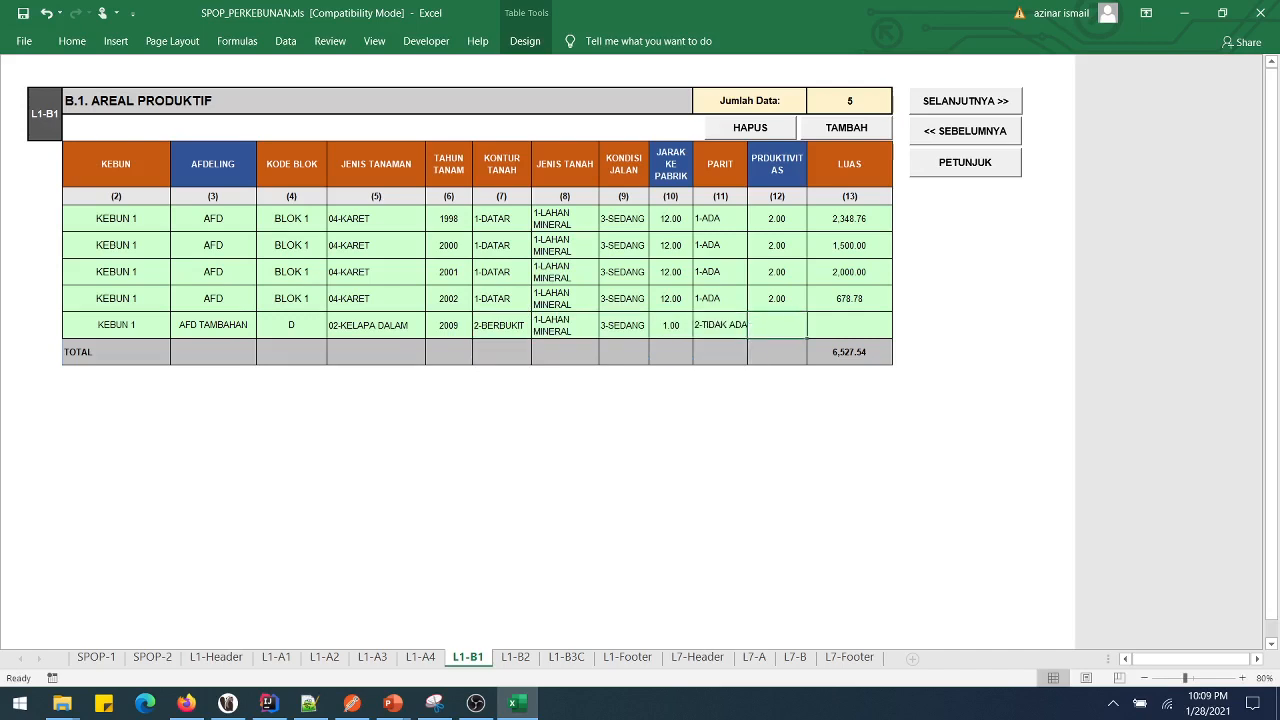
pyautogui.press('Tab')
pyautogui.write('345')
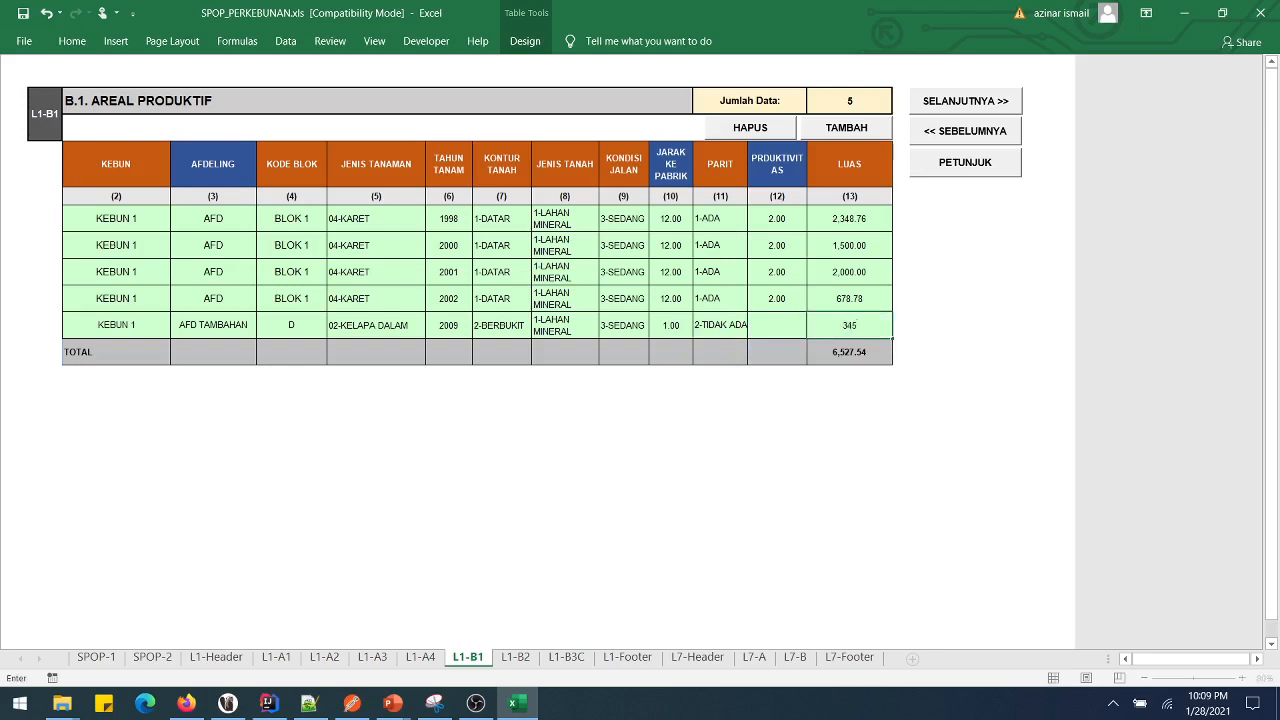
pyautogui.write('.7')
pyautogui.press('Return')
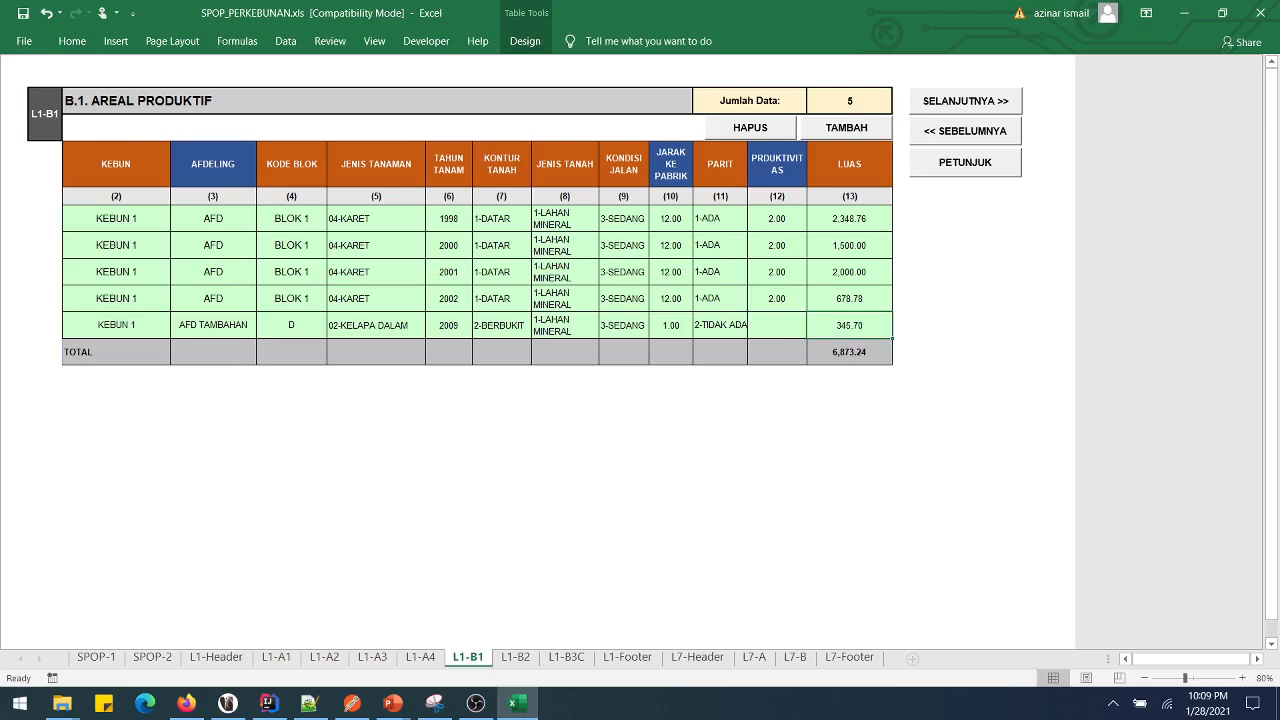
# - Review the new AFD TAMBAHAN row and advance to the B.2 Areal Belum Produktif sheet
pyautogui.moveTo(116, 325); pyautogui.dragTo(849, 325)
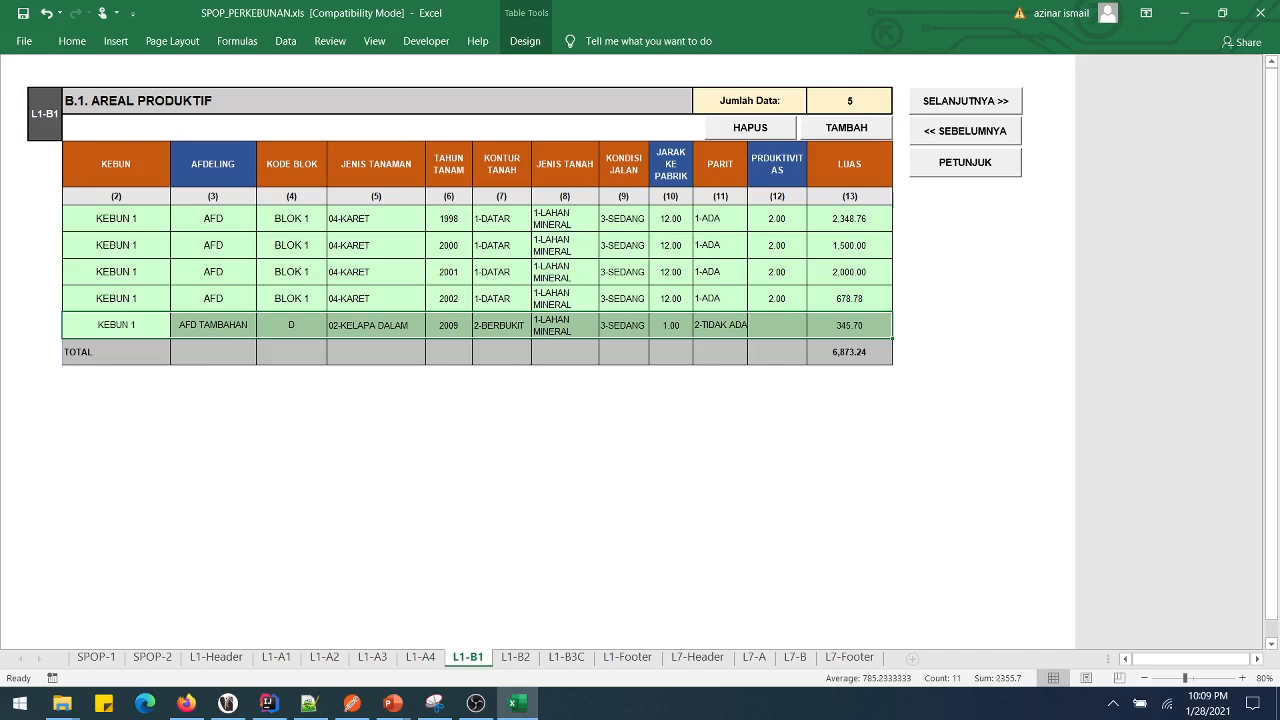
pyautogui.click(623, 271)
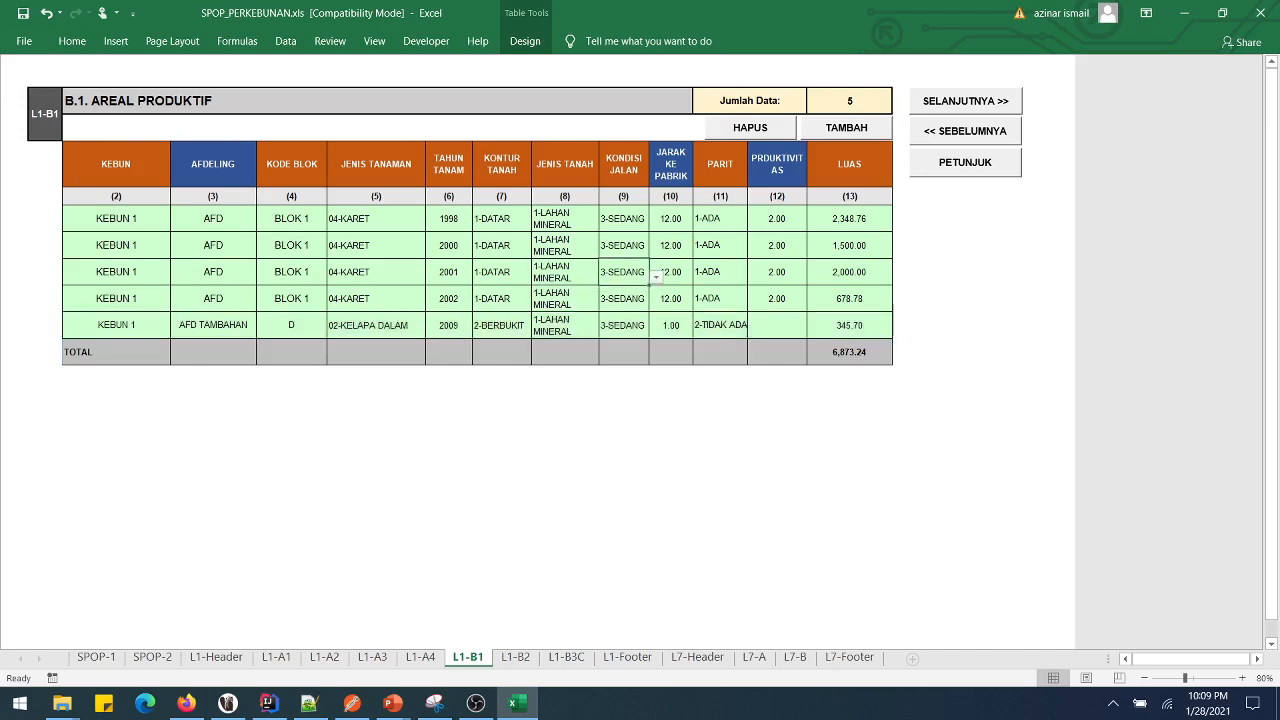
pyautogui.click(965, 101)
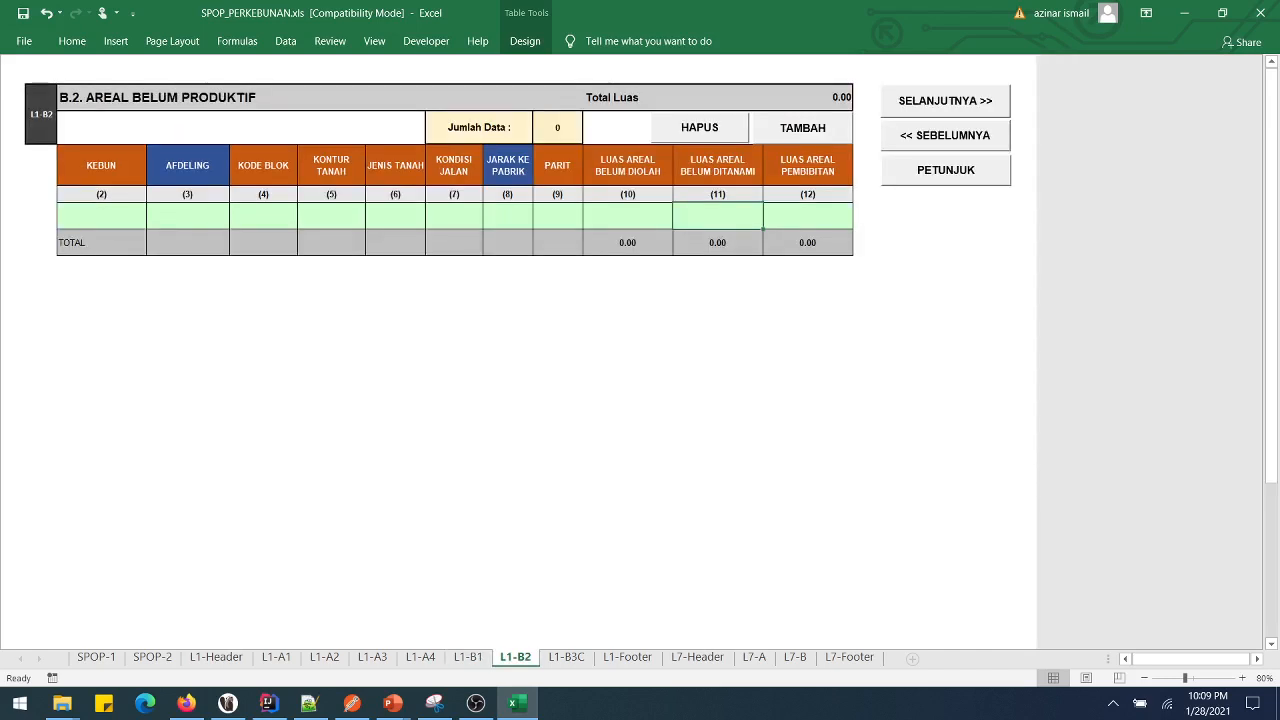
# - Start a B.2 row with KEBUN 1, AFDELING AFC and block BLOK C
pyautogui.click(101, 216)
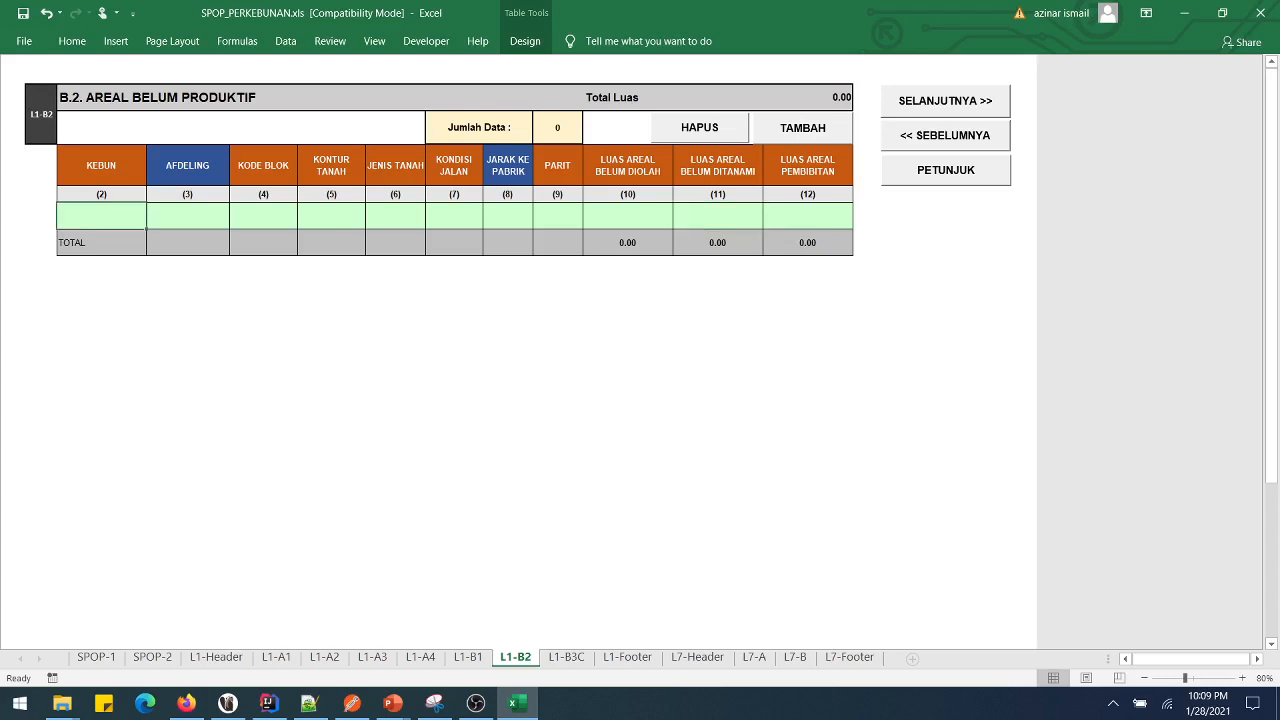
pyautogui.write('KEBUN')
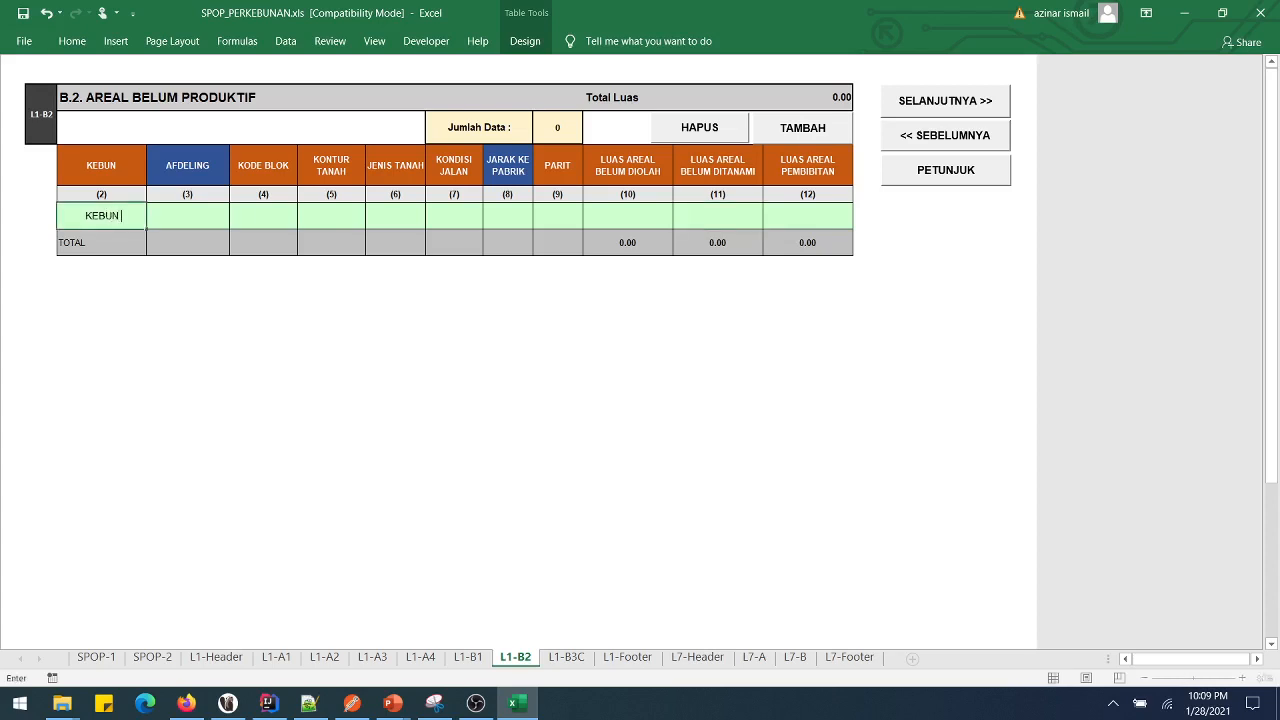
pyautogui.write(' 1')
pyautogui.press('Tab')
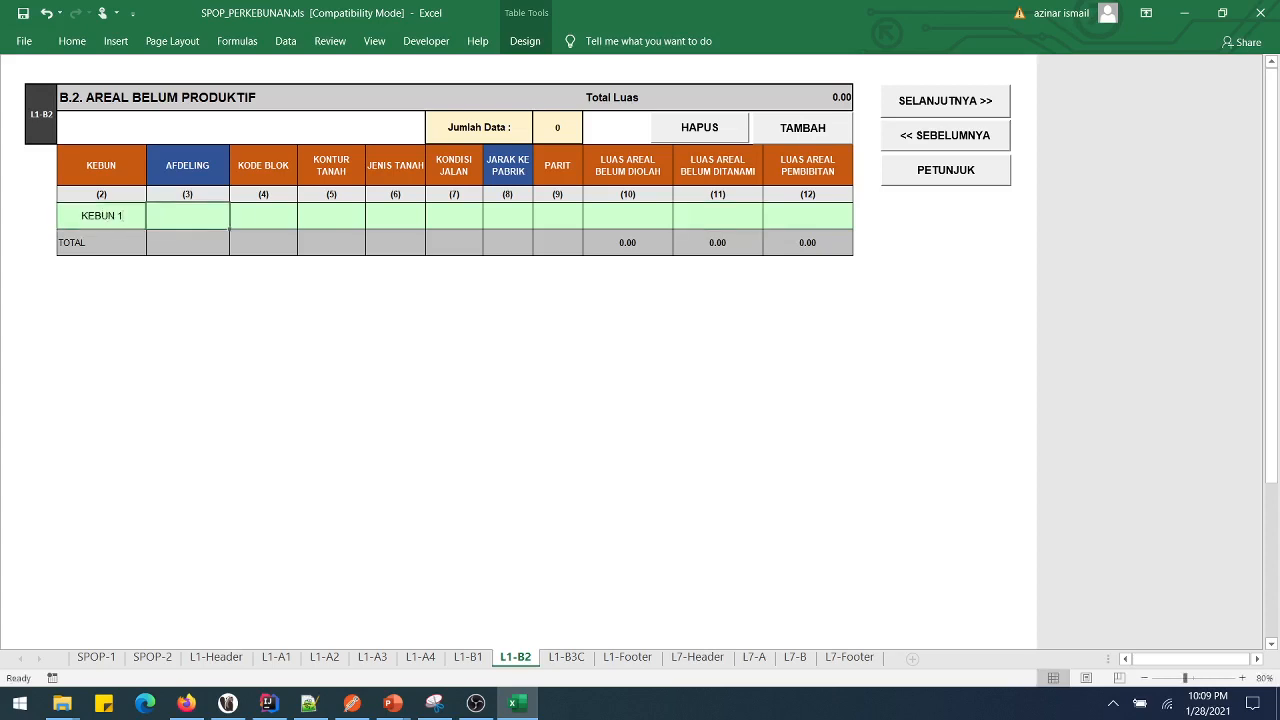
pyautogui.write('AFC')
pyautogui.press('Tab')
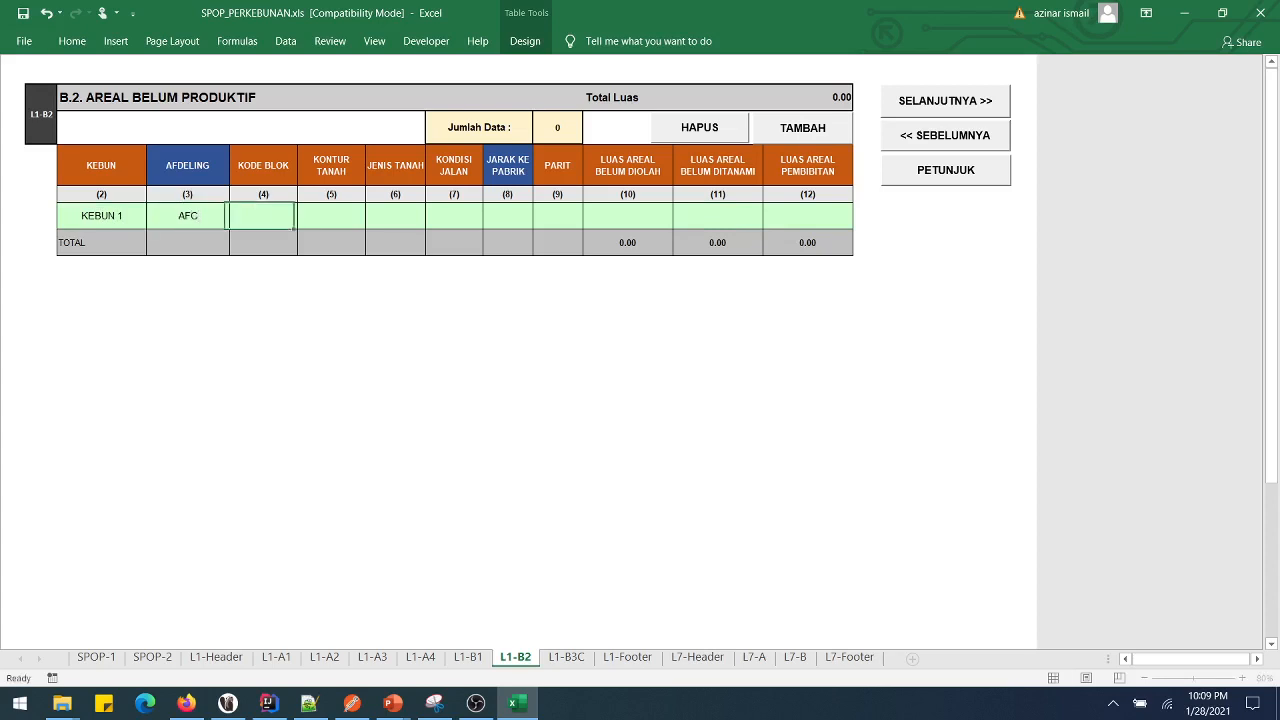
pyautogui.write('BLOK C')
pyautogui.press('Tab')
# - Set contour 2-BERBUKIT, soil 1-LAHAN MINERAL, road 4-JELEK, distance 12.00, ditch 2-TIDAK ADA
pyautogui.press('Down')
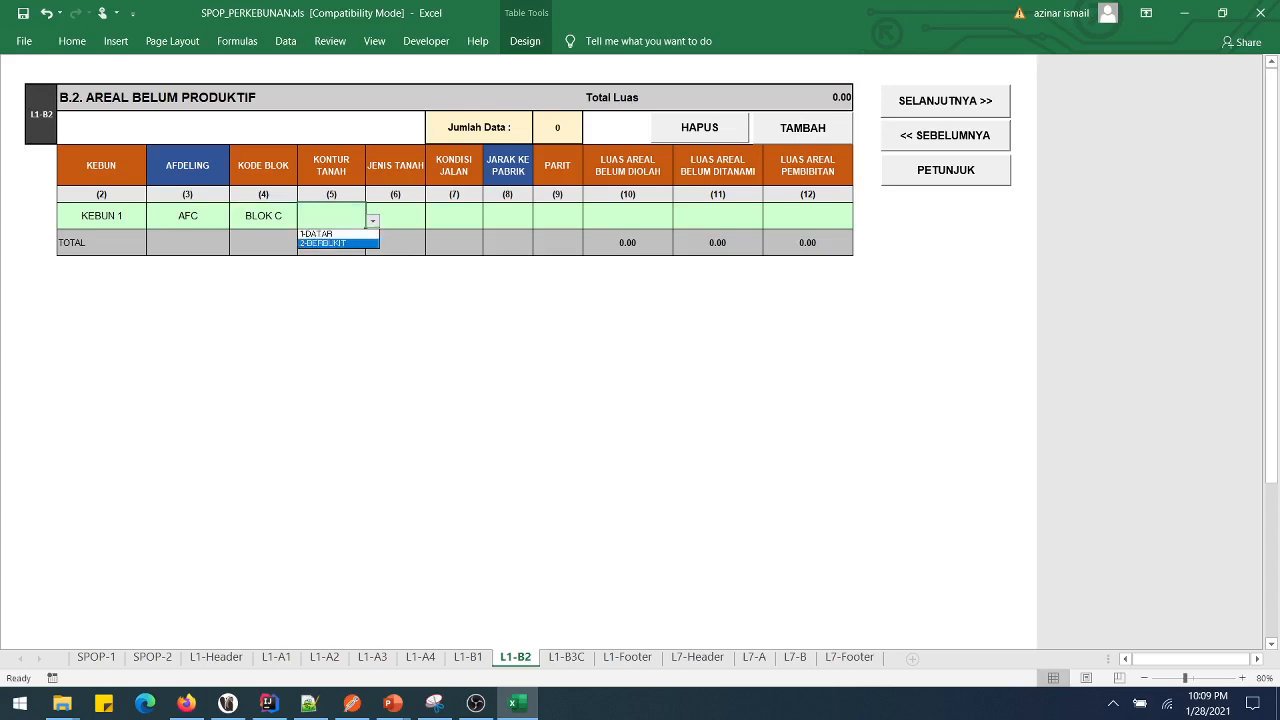
pyautogui.press('Tab')
pyautogui.hotkey('alt', 'Down')
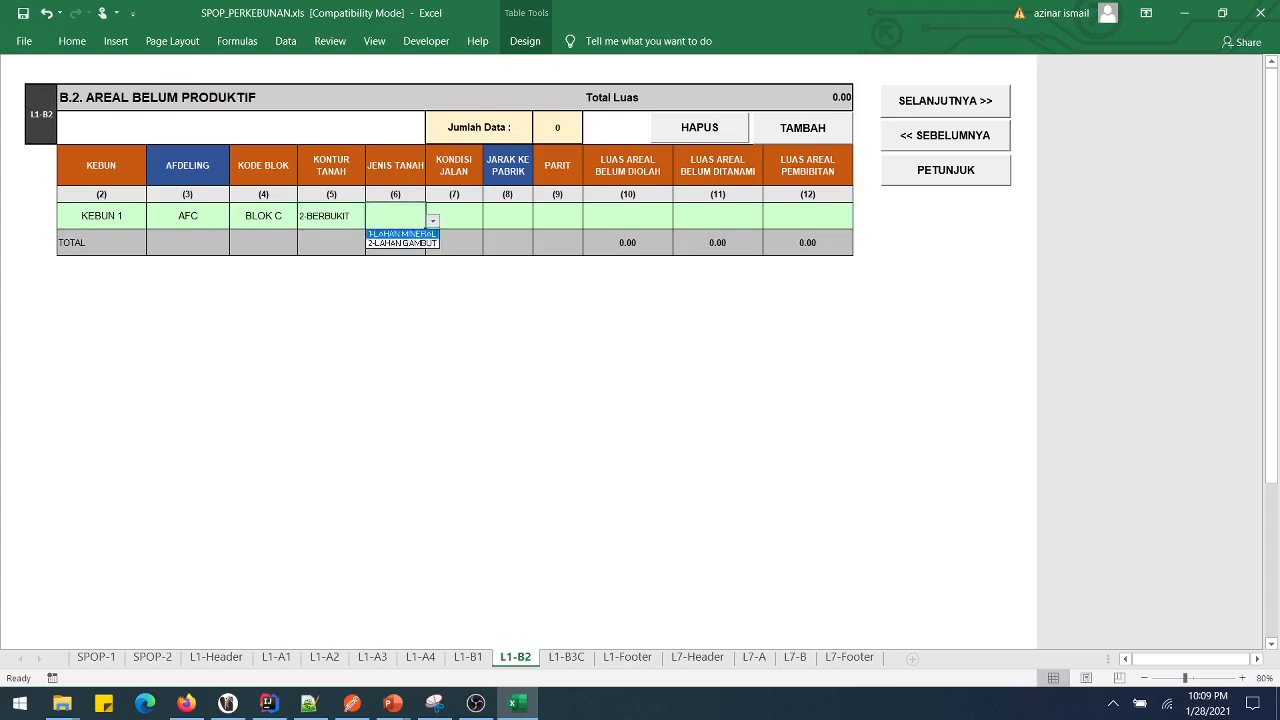
pyautogui.press('Return')
pyautogui.press('Tab')
pyautogui.hotkey('alt', 'Down')
pyautogui.press('Down')
pyautogui.press('Down')
pyautogui.press('Down')
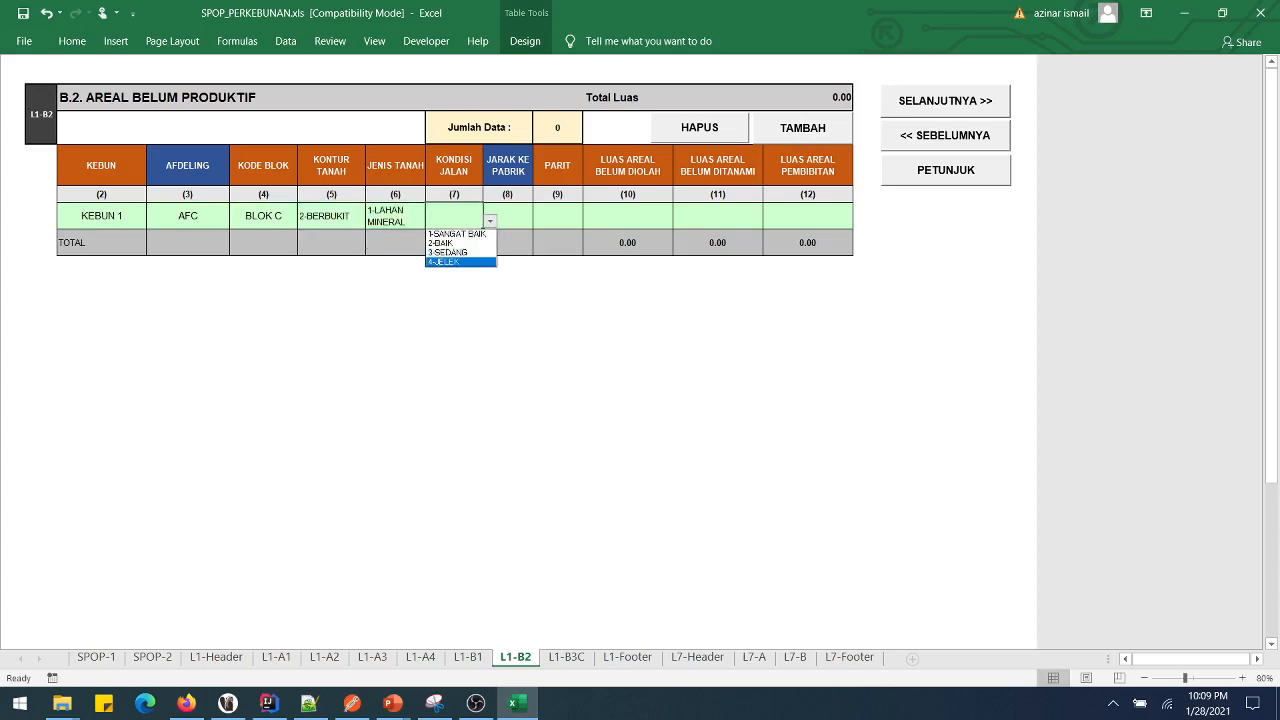
pyautogui.press('Return')
pyautogui.press('Tab')
pyautogui.write('12')
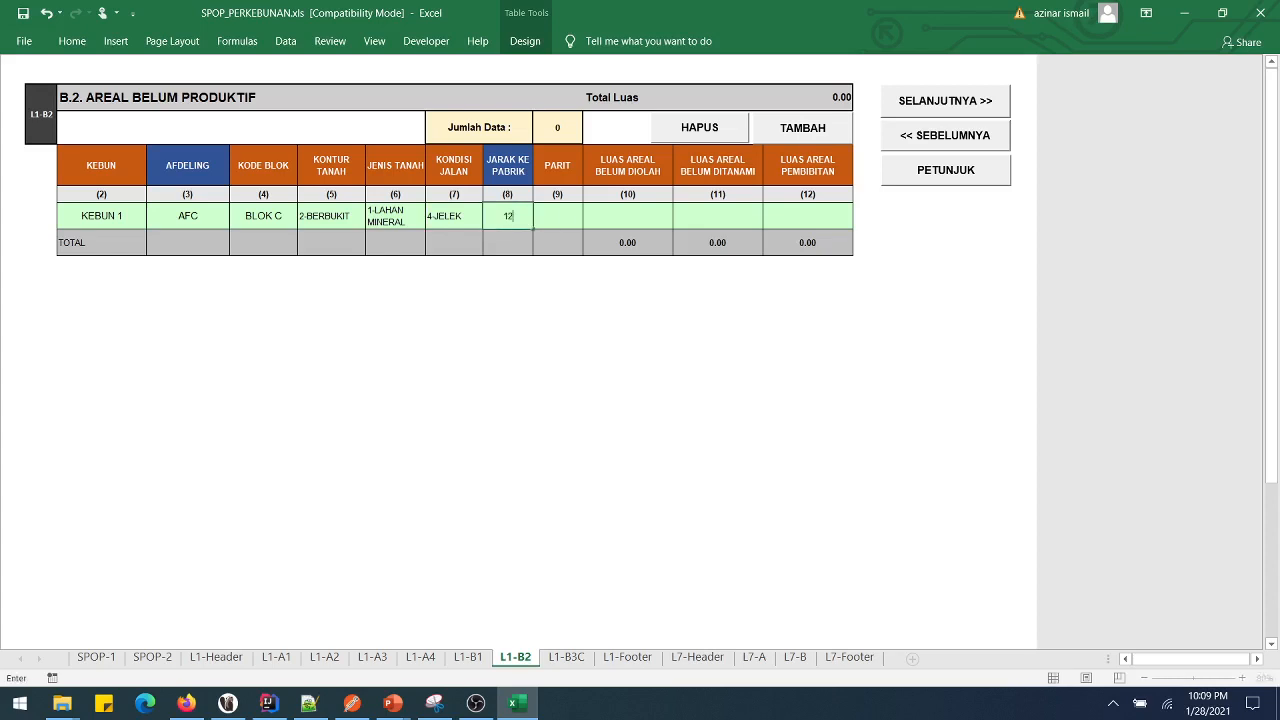
pyautogui.press('Tab')
pyautogui.hotkey('alt', 'Down')
pyautogui.press('Down')
pyautogui.press('Return')
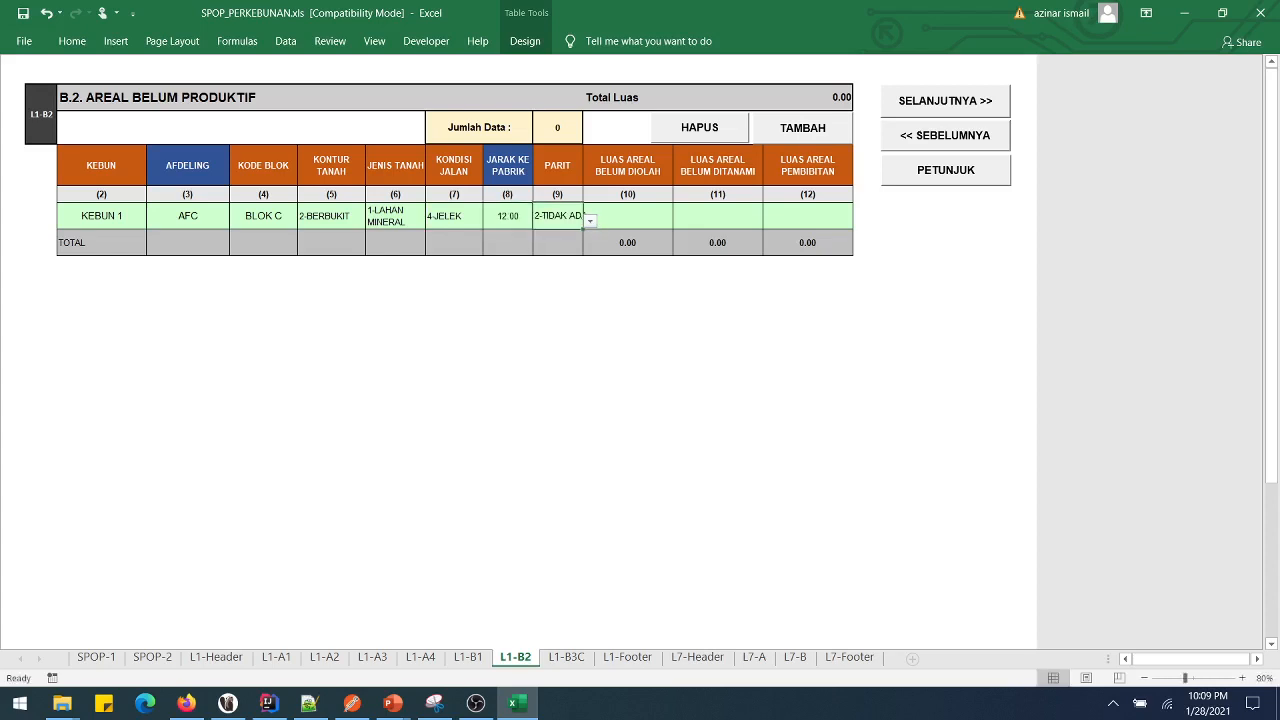
pyautogui.press('Tab')
# - Enter 12,345.00 unprocessed area, 0.00 unplanted and 0.00 nursery, then advance to L1-B3C
pyautogui.hotkey('shift', 'Right')
pyautogui.hotkey('shift', 'Right')
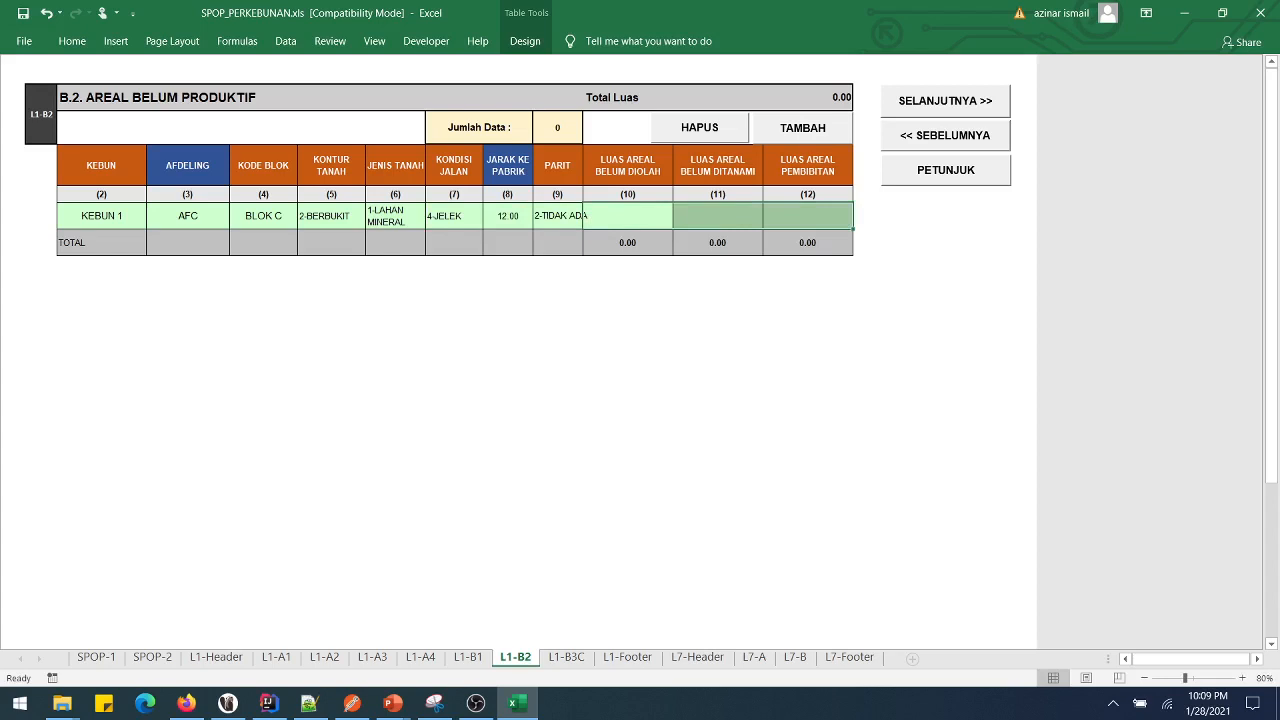
pyautogui.hotkey('shift', 'Left')
pyautogui.hotkey('shift', 'Left')
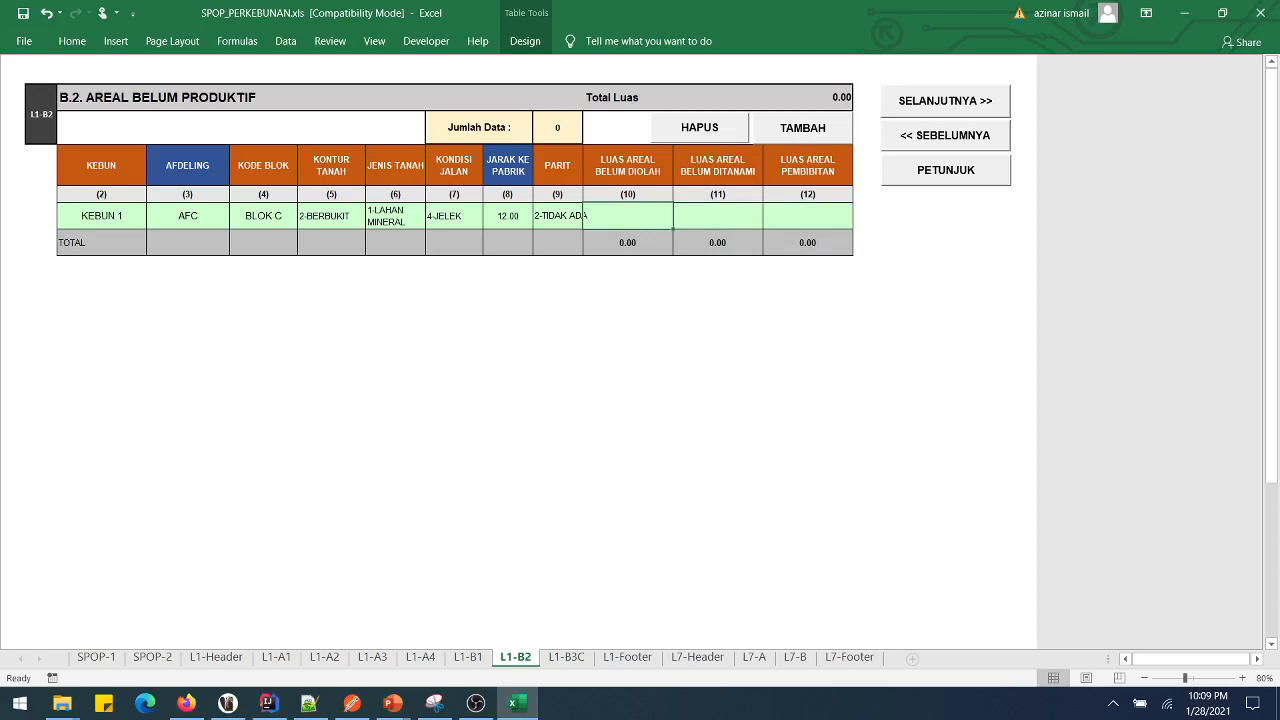
pyautogui.write('12345')
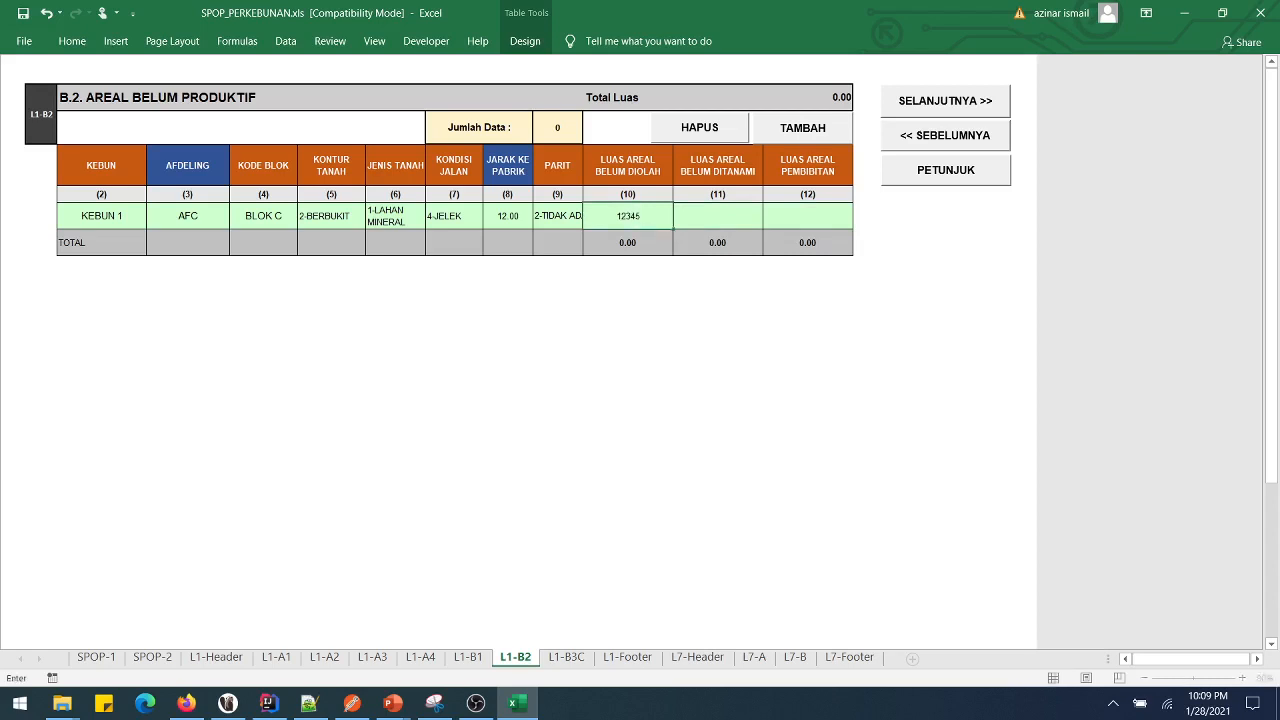
pyautogui.press('Tab')
pyautogui.write('0')
pyautogui.press('Tab')
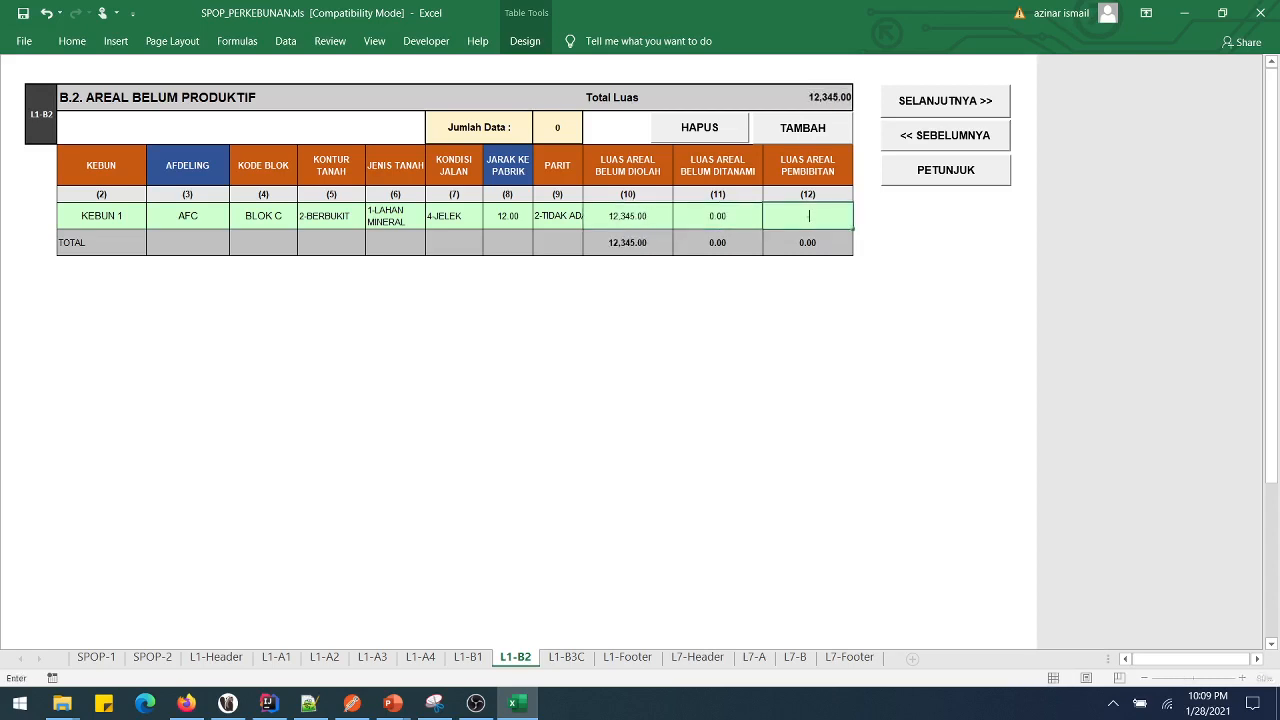
pyautogui.write('0')
pyautogui.press('Return')
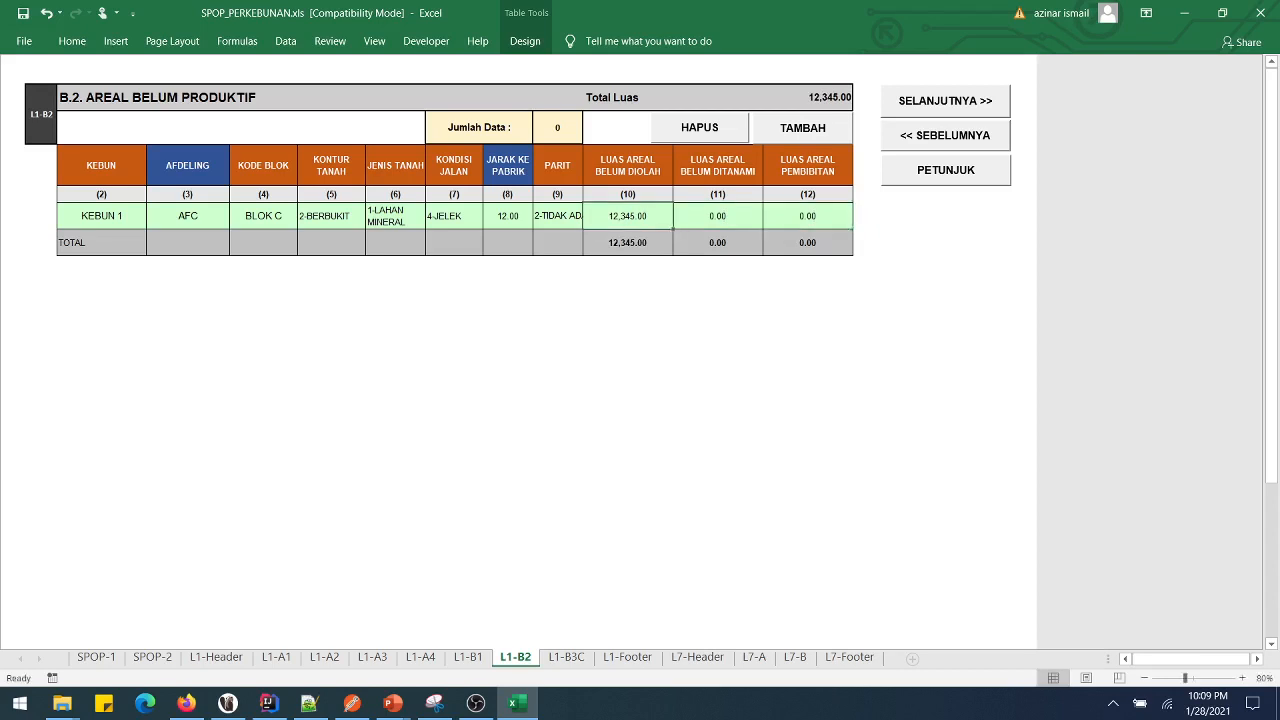
pyautogui.click(945, 100)
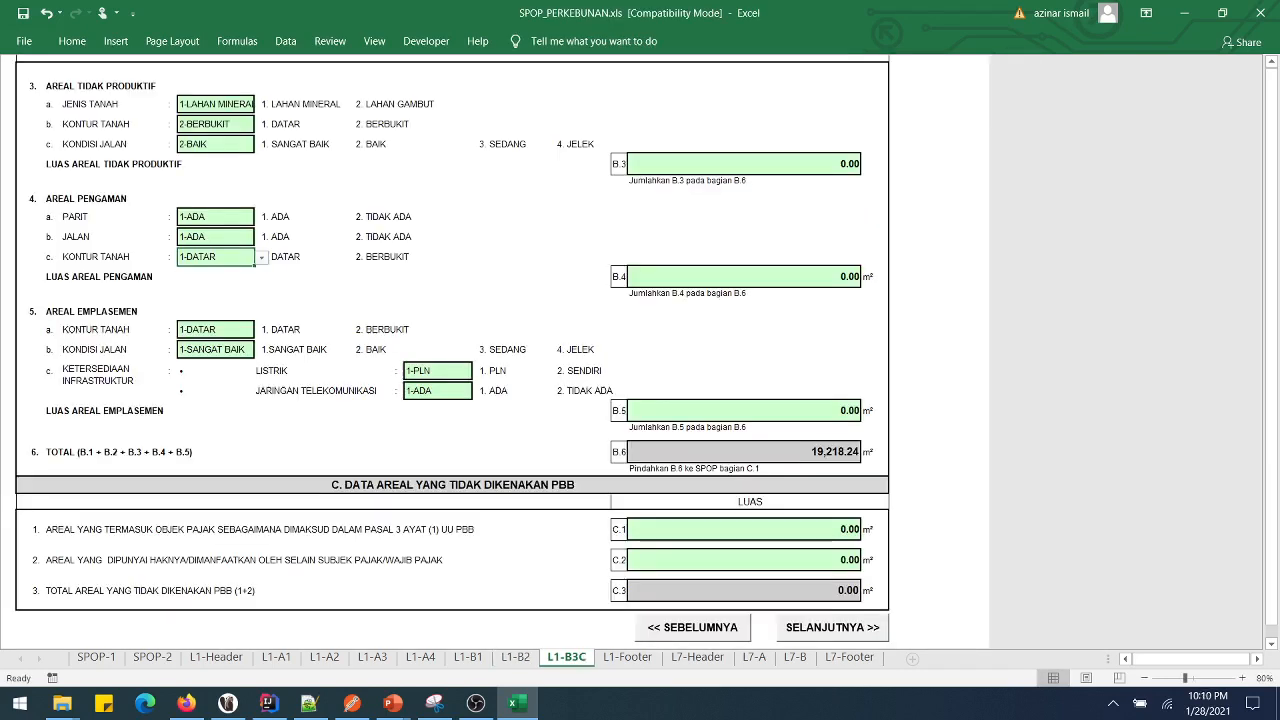
# - On L1-B2, add blank rows to the B.2 table with TAMBAH and remove them with HAPUS
pyautogui.click(515, 657)
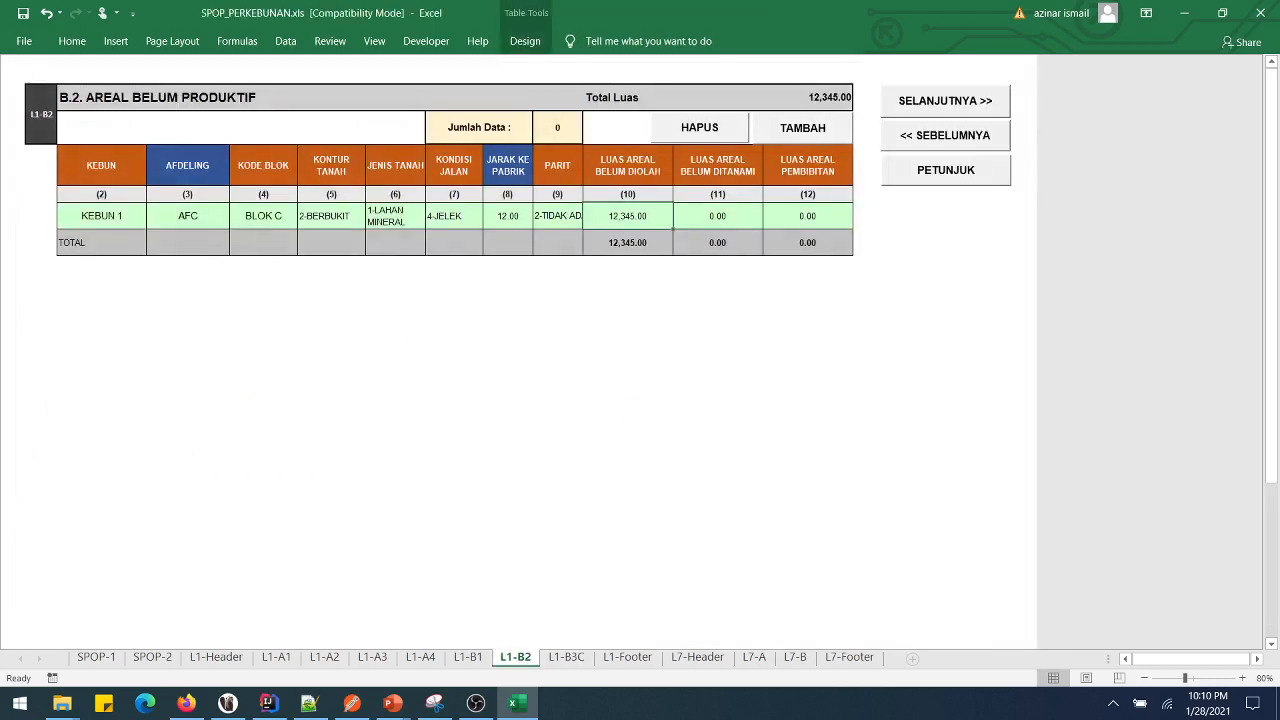
pyautogui.click(802, 128)
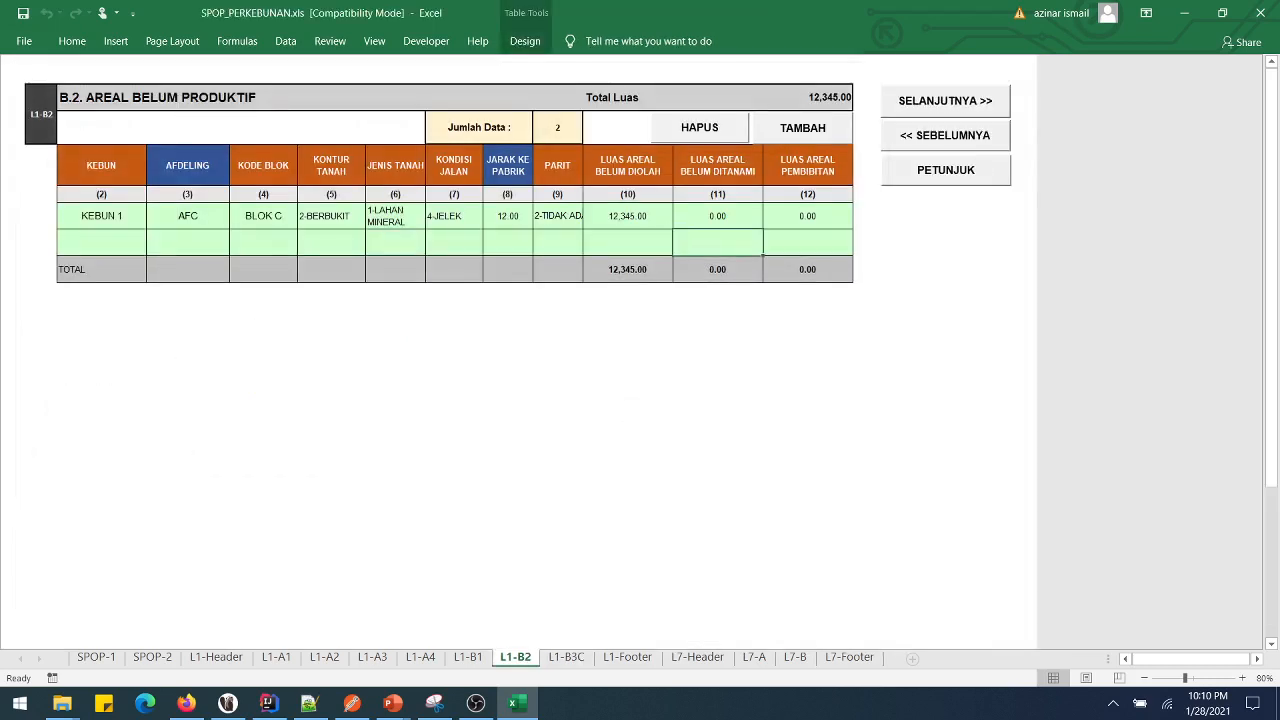
pyautogui.click(699, 128)
pyautogui.click(807, 216)
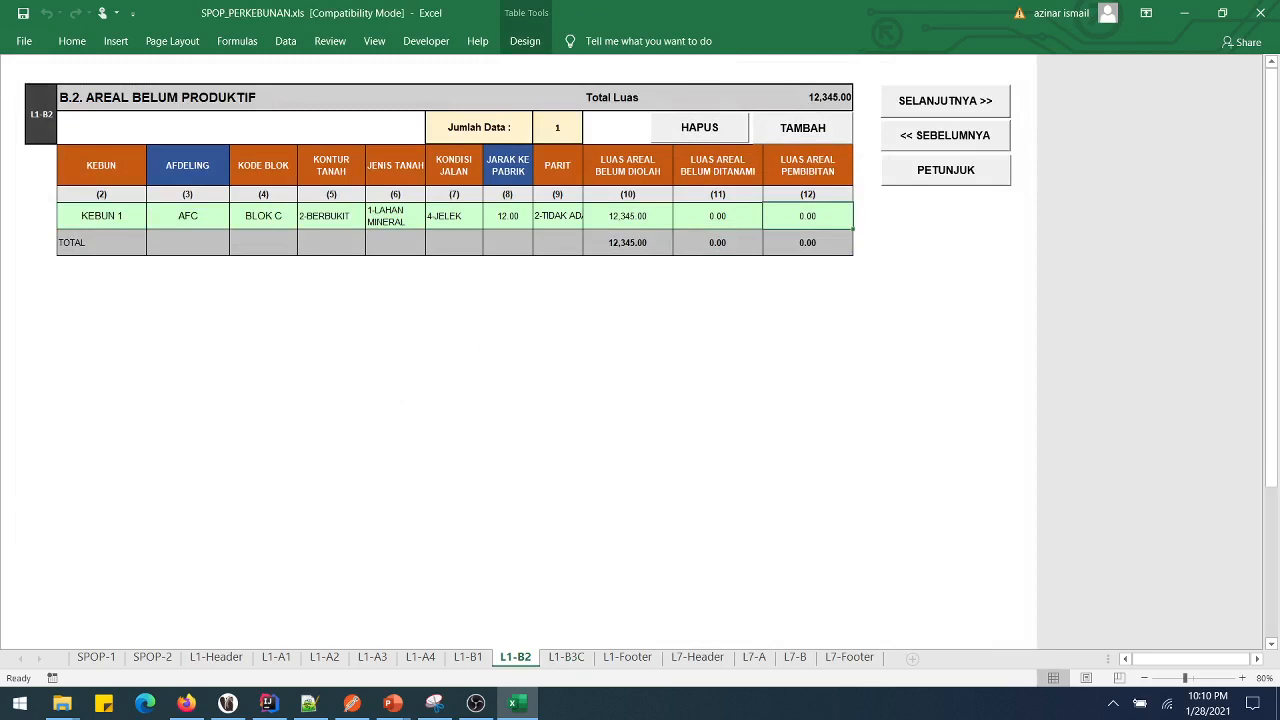
pyautogui.click(802, 128)
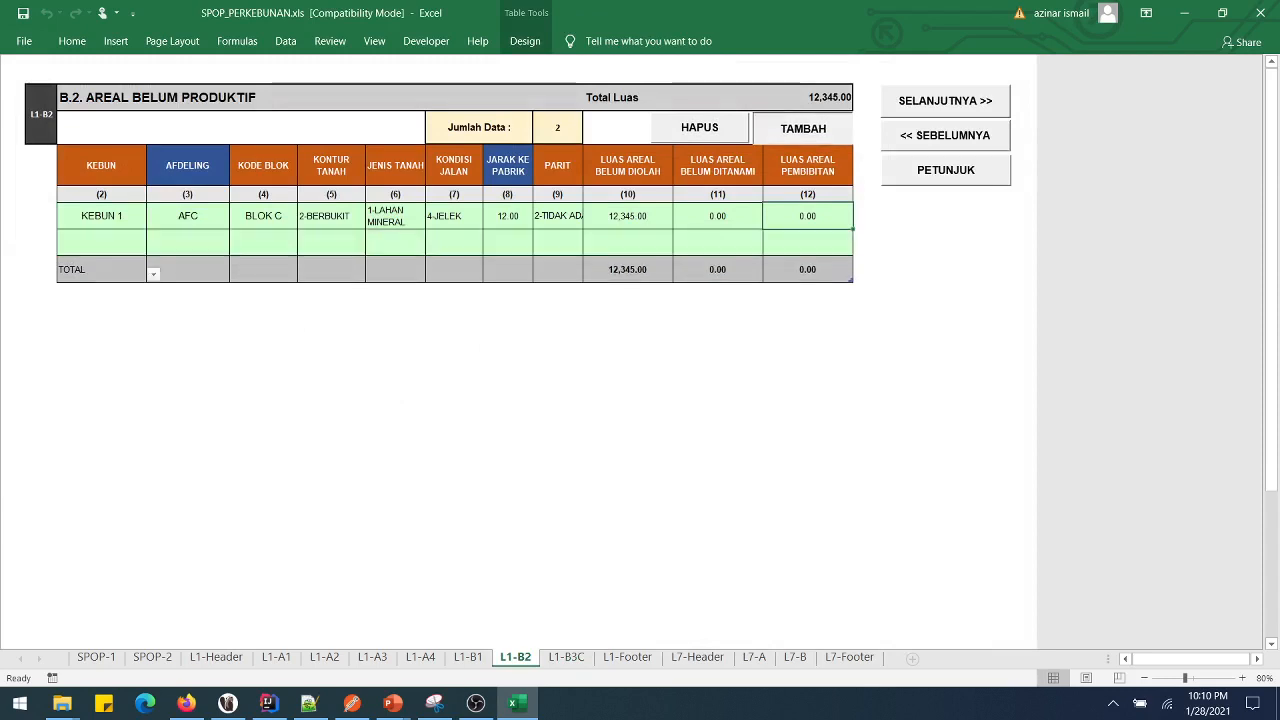
pyautogui.moveTo(101, 242); pyautogui.dragTo(807, 242)
pyautogui.click(508, 242)
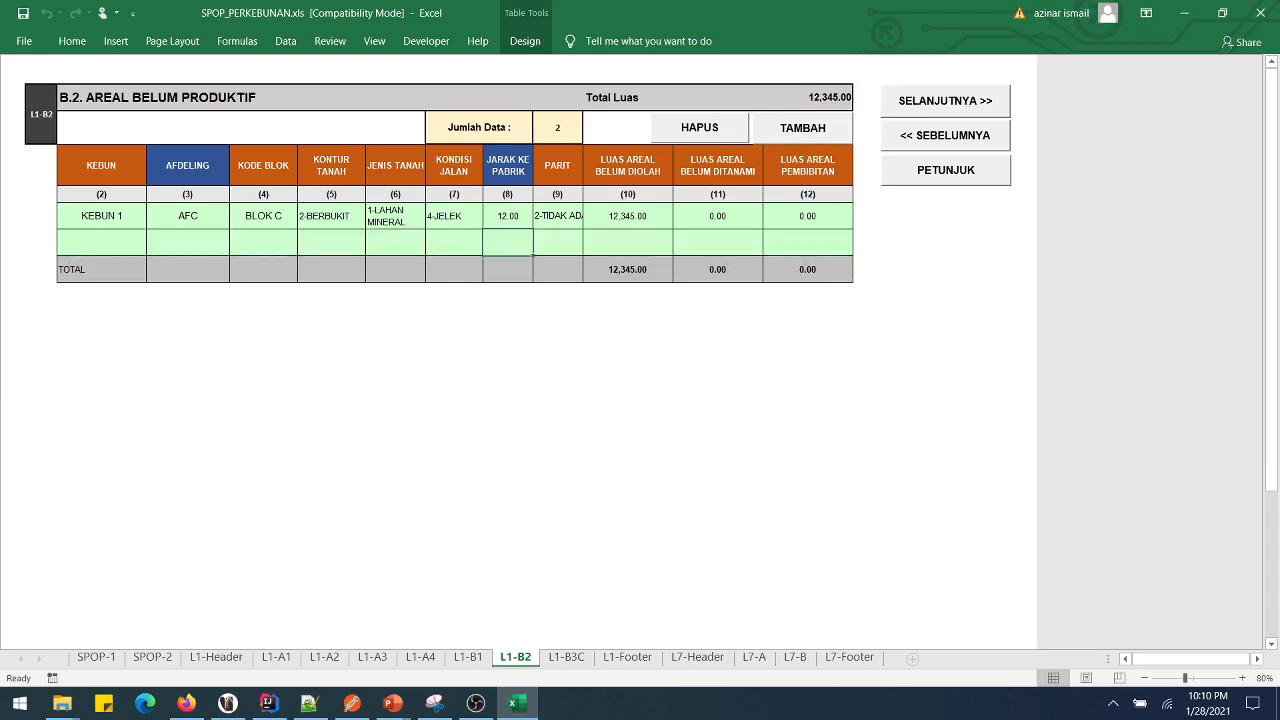
pyautogui.click(717, 242)
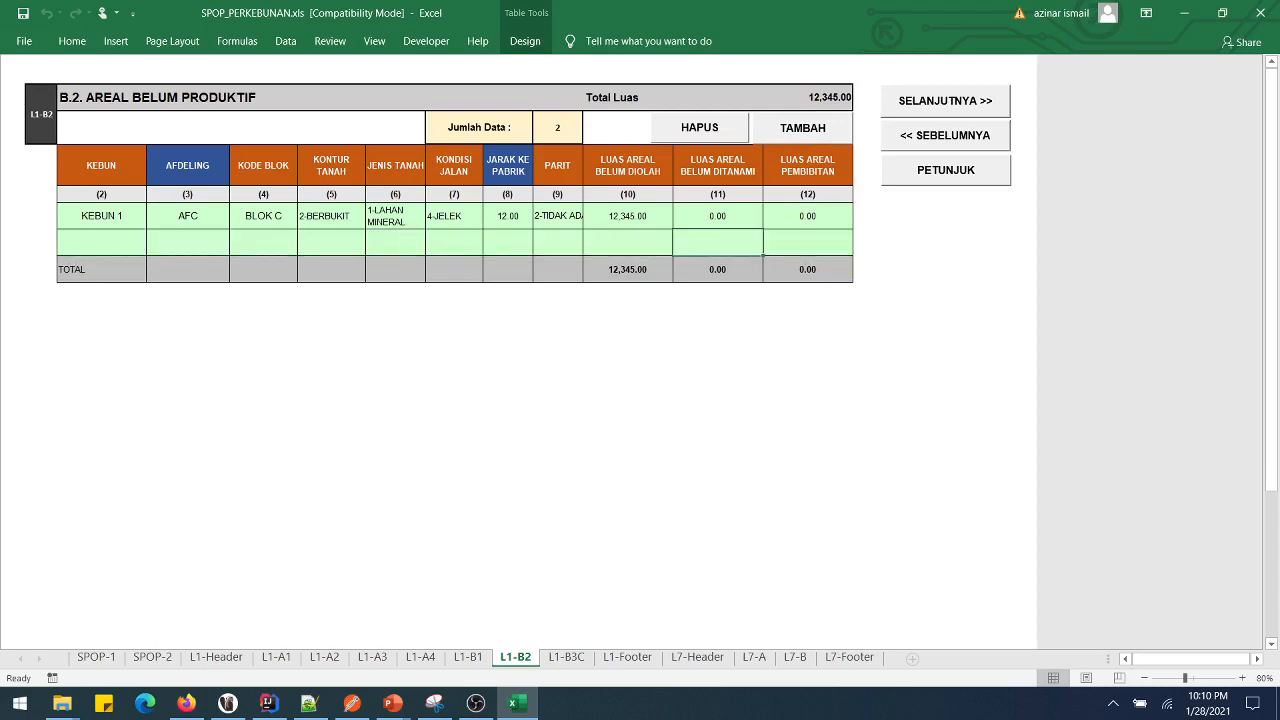
pyautogui.click(699, 127)
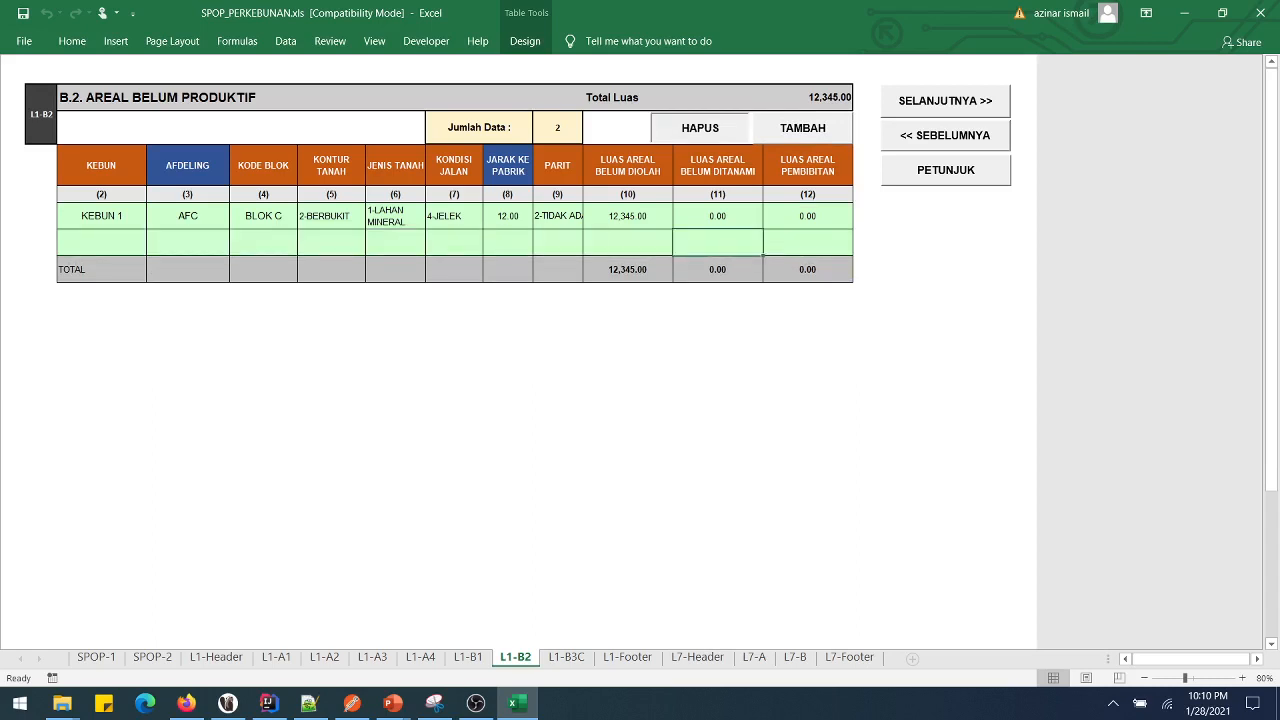
# - On L1-B3C, keep soil 1-LAHAN MINERAL, set contour 1-DATAR, and enter B.3 area 23,455
pyautogui.click(945, 100)
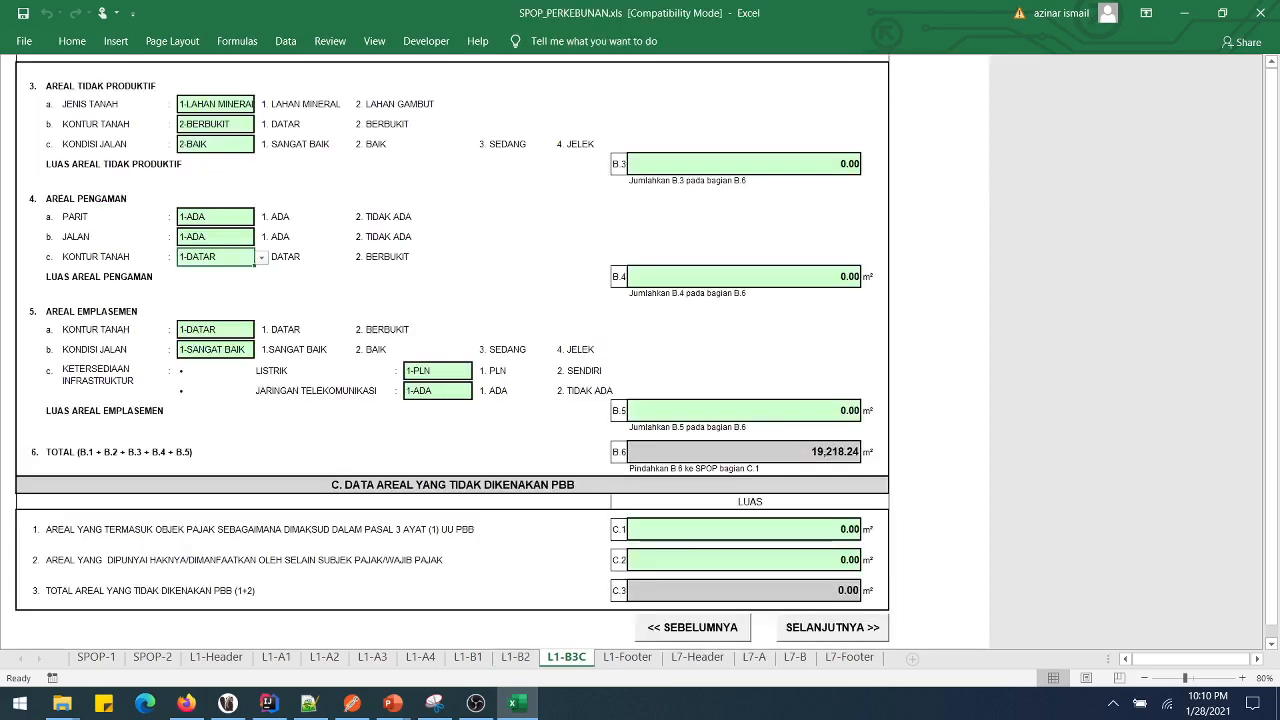
pyautogui.click(215, 104)
pyautogui.click(262, 105)
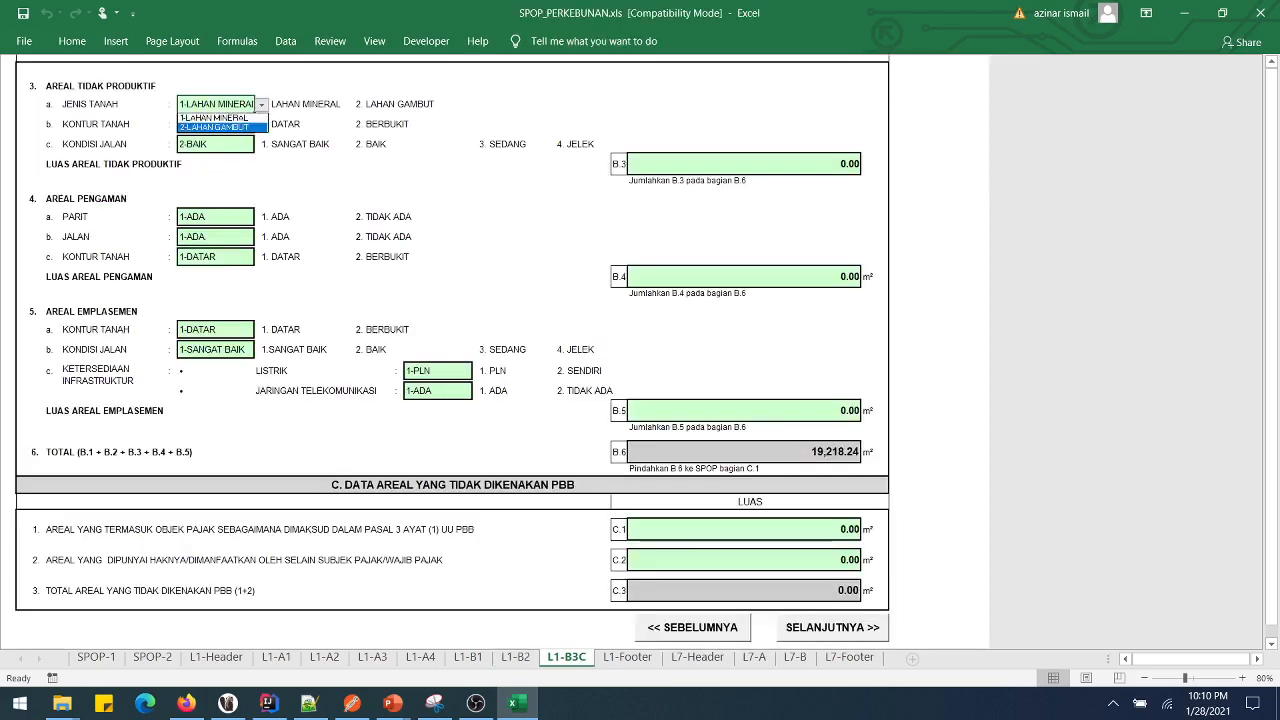
pyautogui.click(217, 127)
pyautogui.click(262, 105)
pyautogui.click(217, 118)
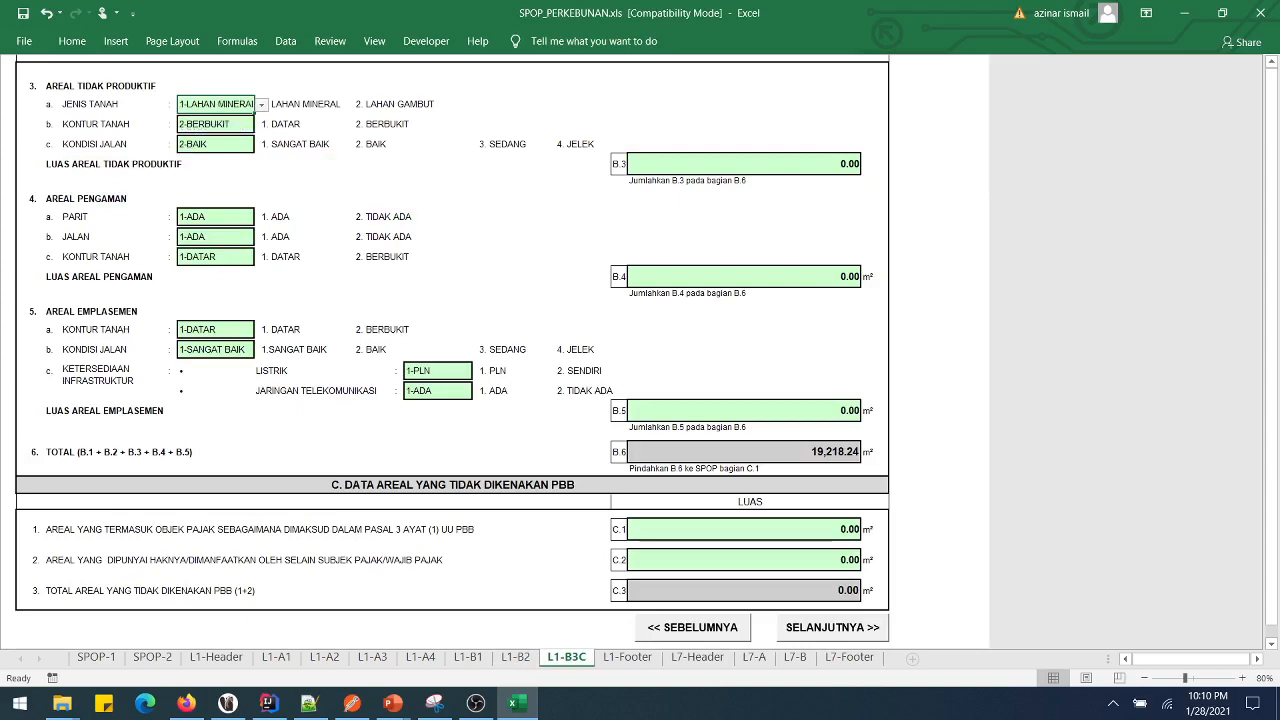
pyautogui.click(215, 124)
pyautogui.click(262, 125)
pyautogui.click(196, 137)
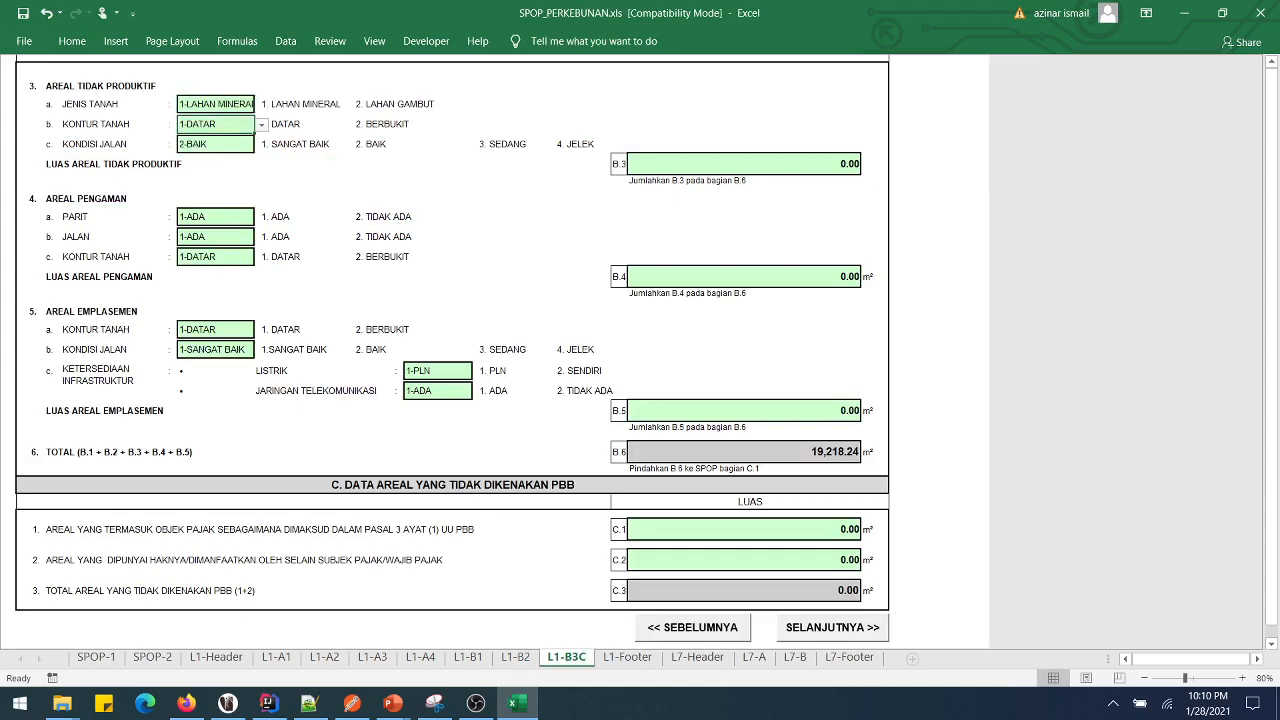
pyautogui.click(744, 164)
pyautogui.write('23455')
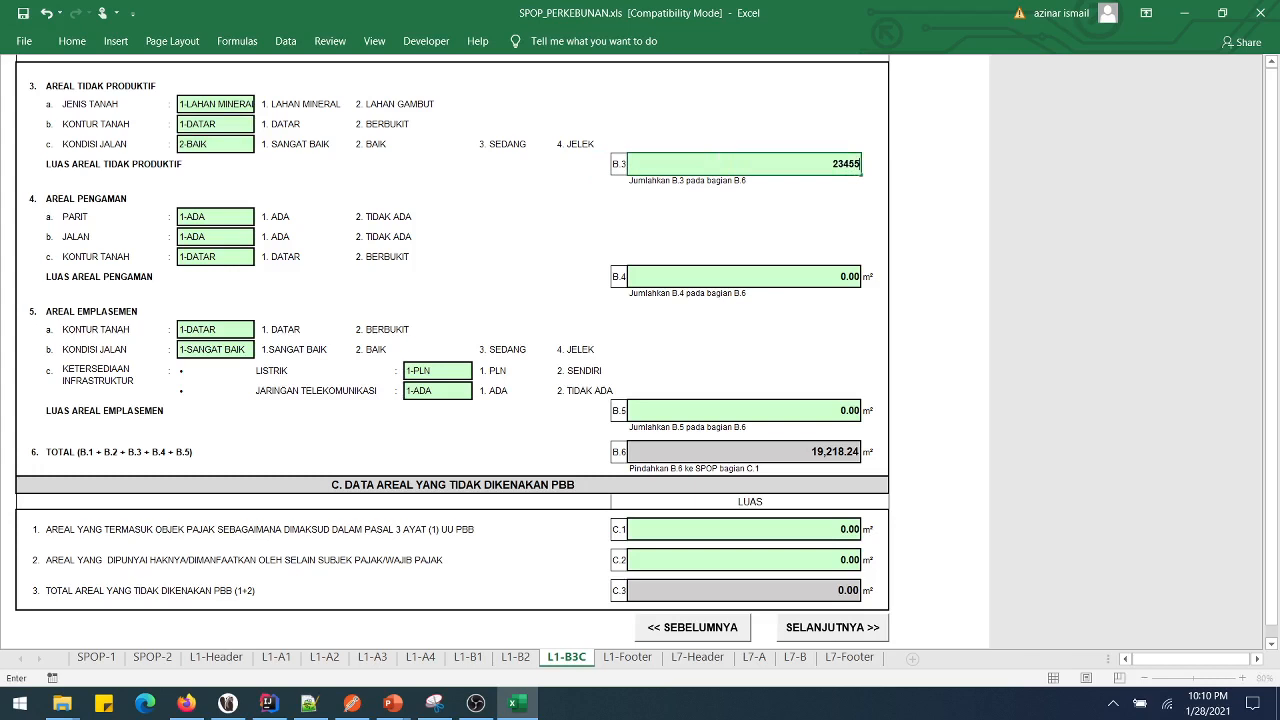
pyautogui.press('Return')
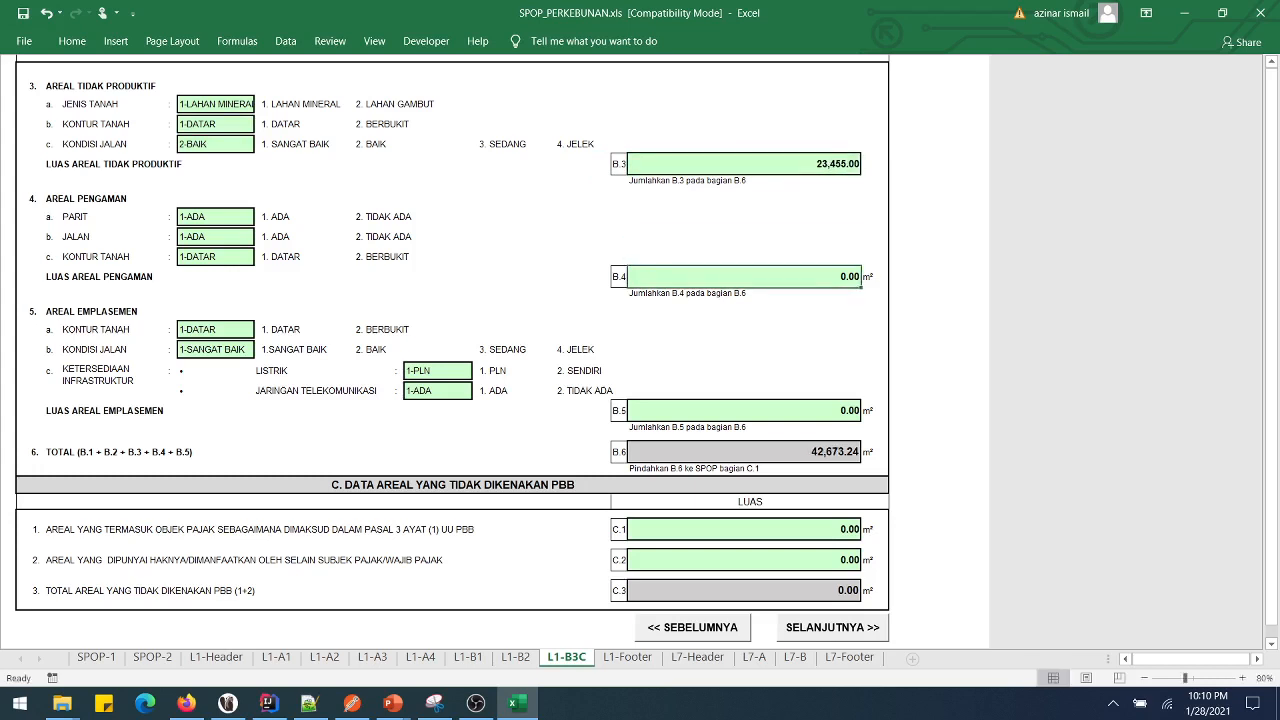
# - Set the section 4 contour to 2-BERBUKIT and enter B.4 area 345 and B.5 area 2,344
pyautogui.click(215, 257)
pyautogui.click(261, 258)
pyautogui.press('Return')
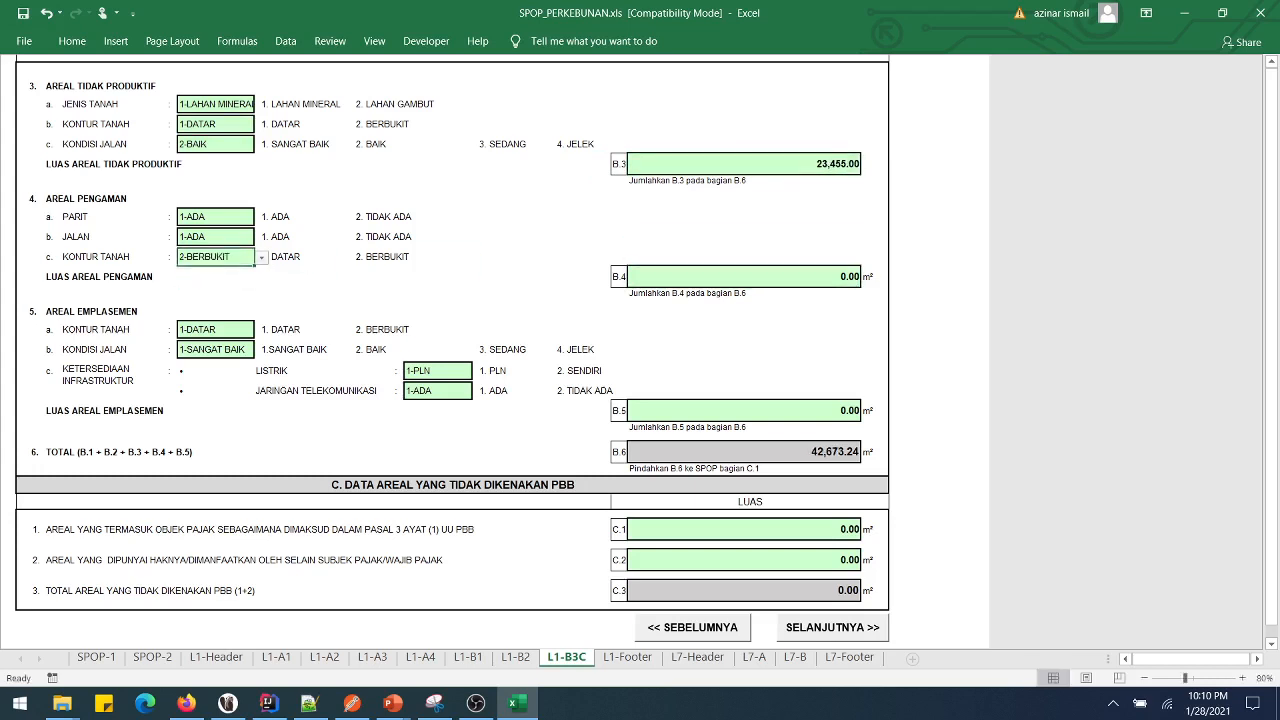
pyautogui.press('Return')
pyautogui.write('345')
pyautogui.press('Return')
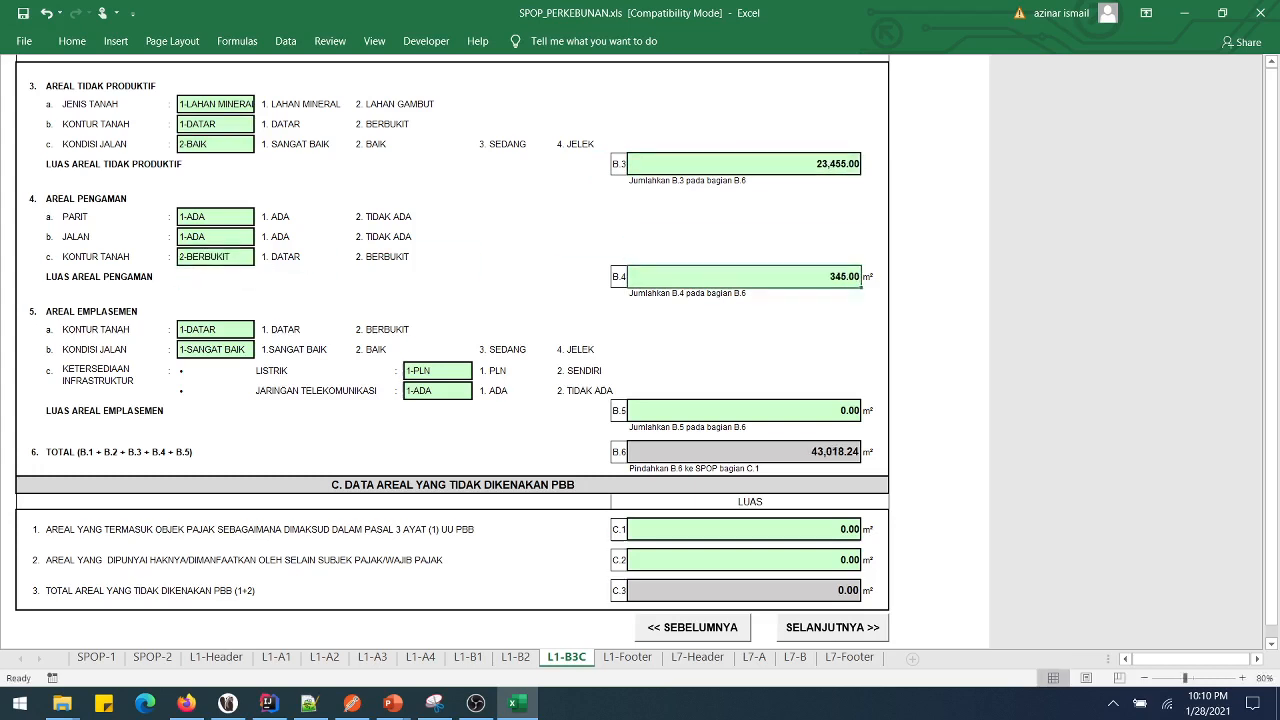
pyautogui.write('2344')
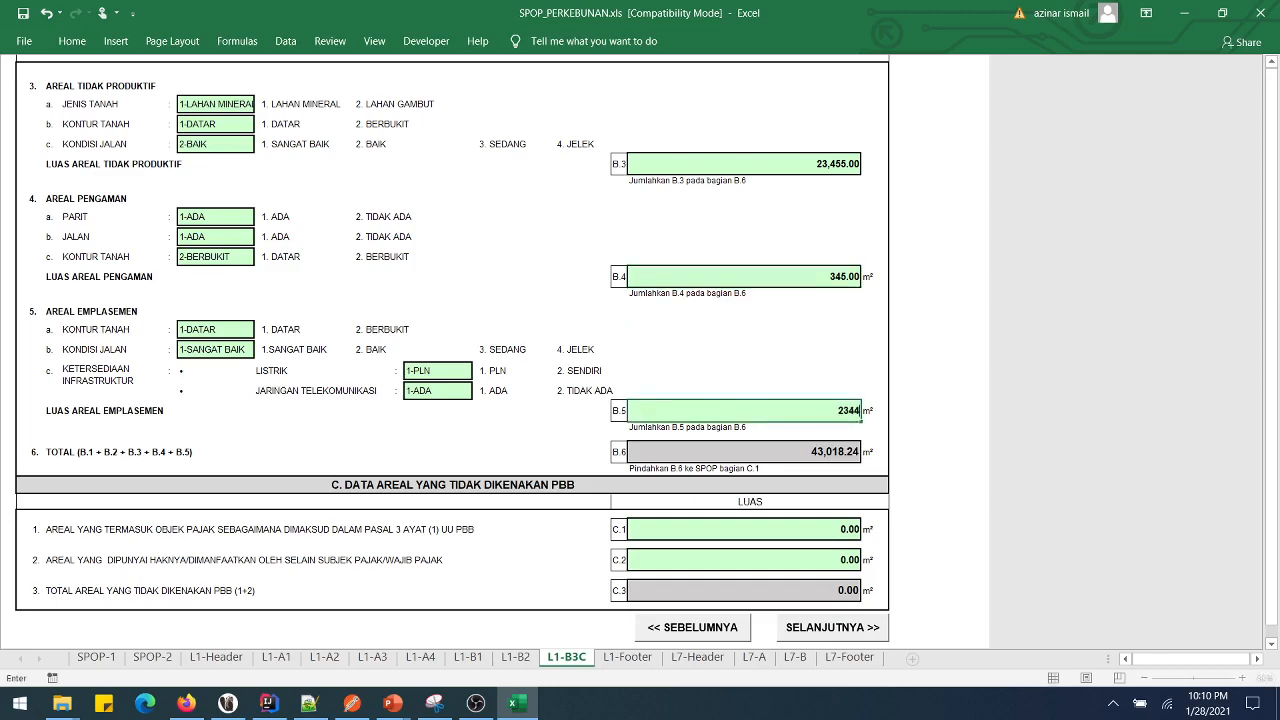
pyautogui.press('Return')
pyautogui.scroll(-3, 640, 350)
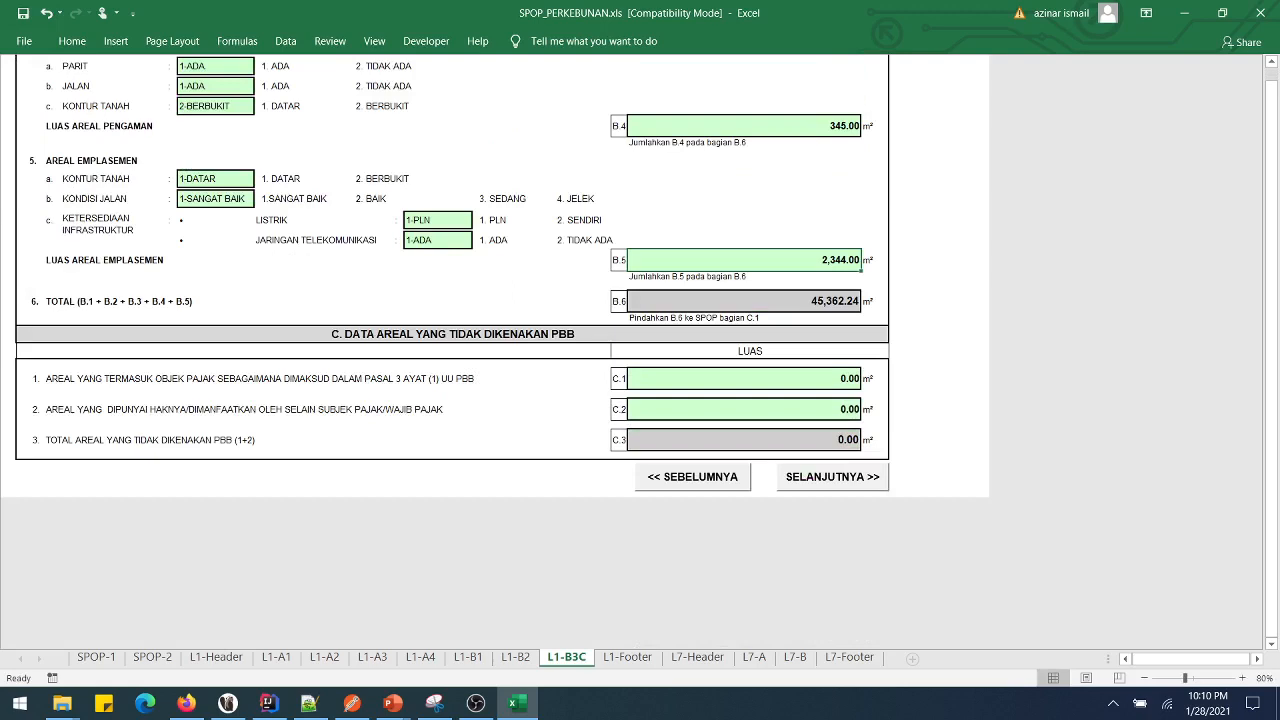
# - Check the BUMI area total on SPOP-2, then return to L1-B3C
pyautogui.click(152, 657)
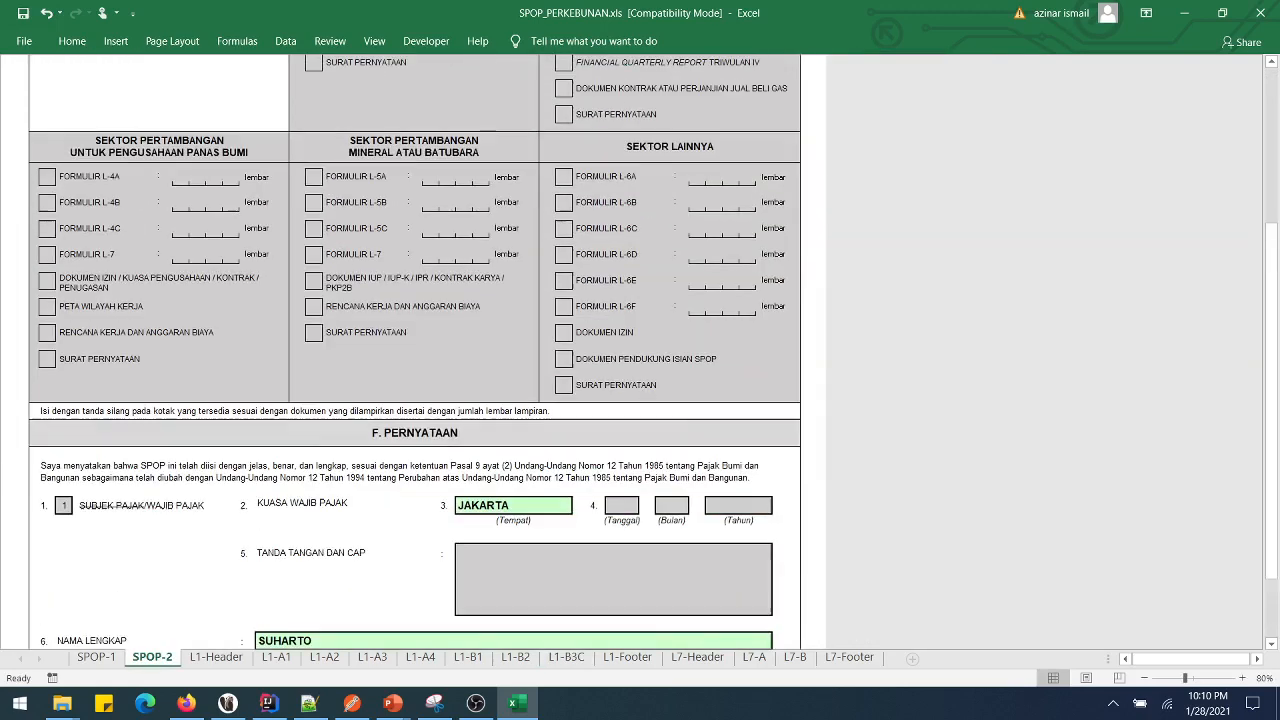
pyautogui.scroll(5, 414, 350)
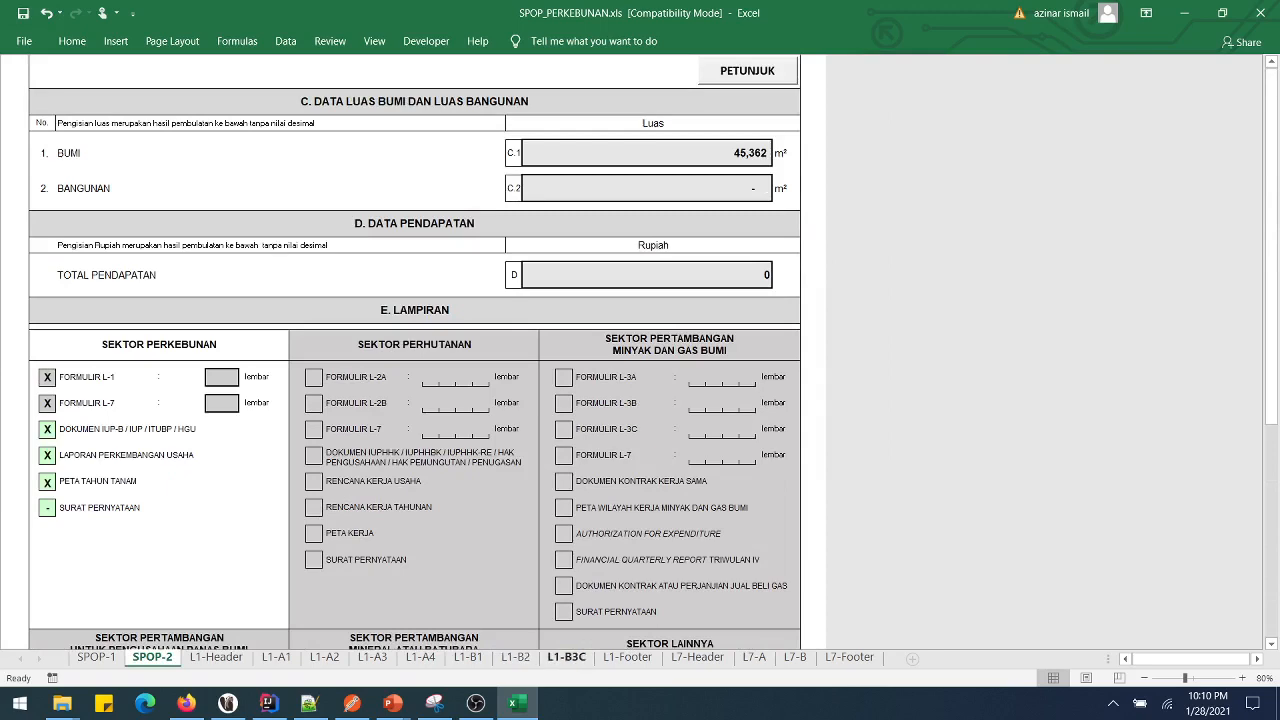
pyautogui.click(566, 657)
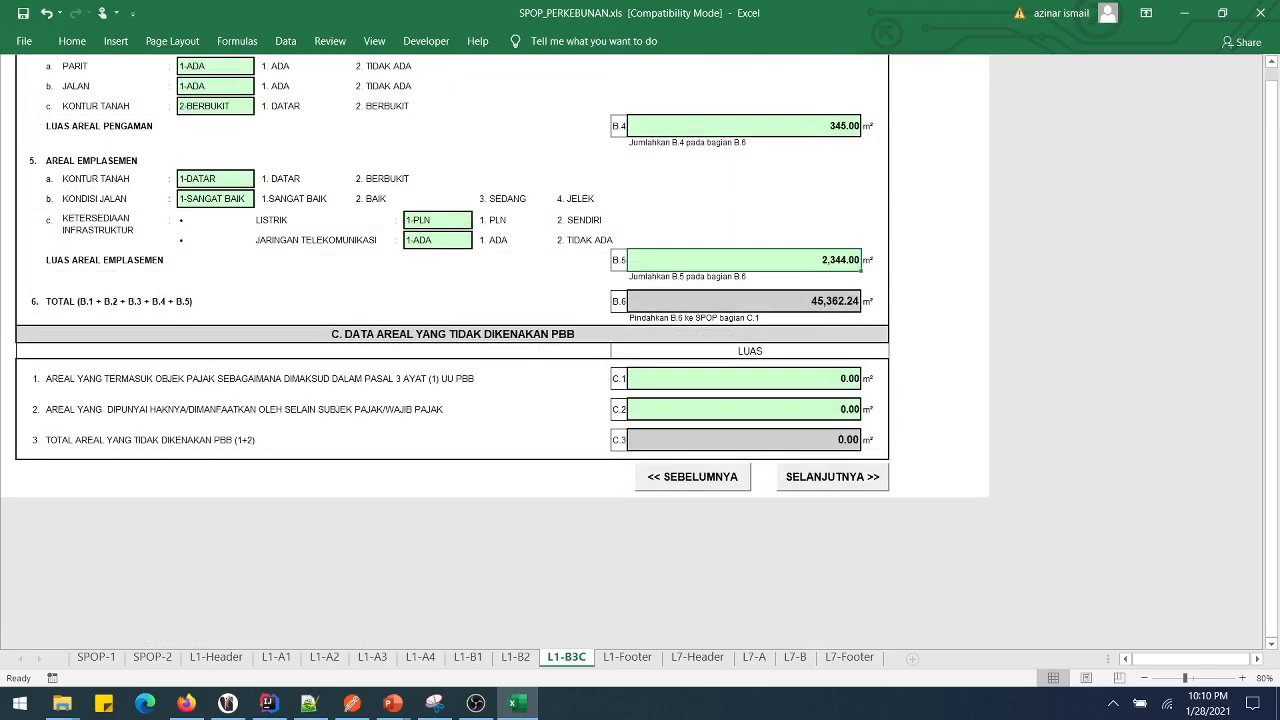
pyautogui.click(152, 657)
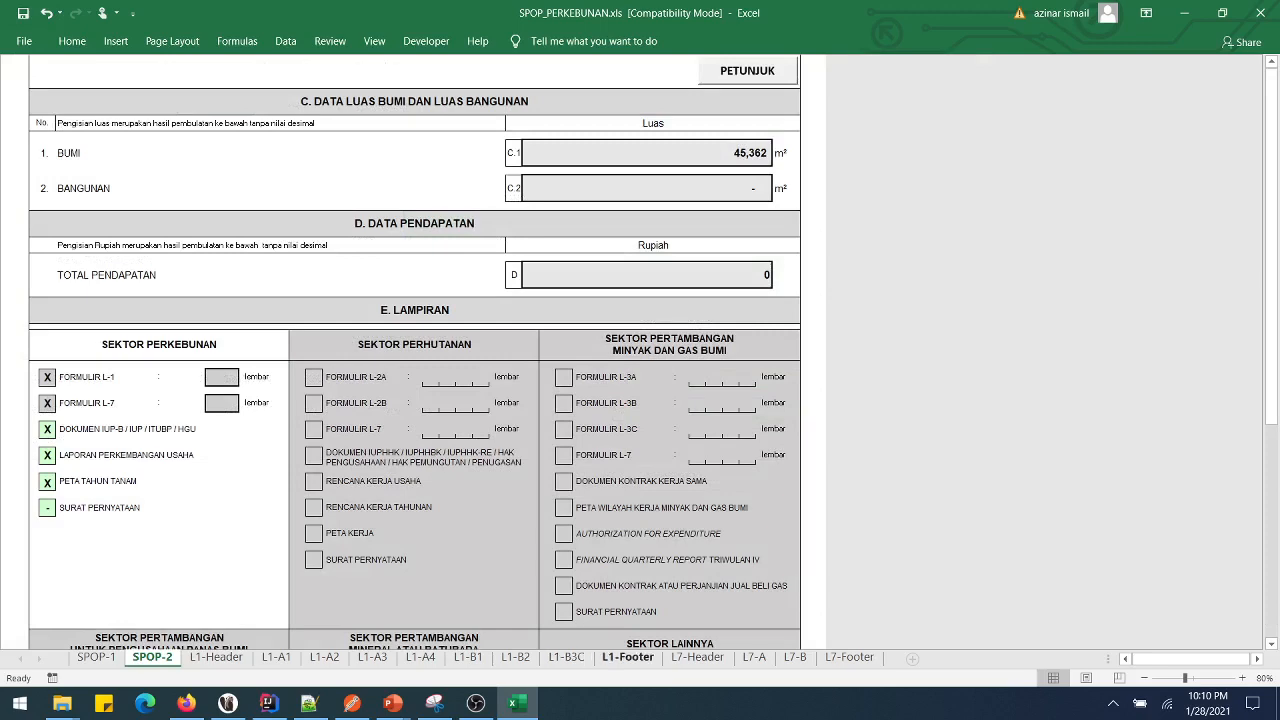
pyautogui.click(566, 657)
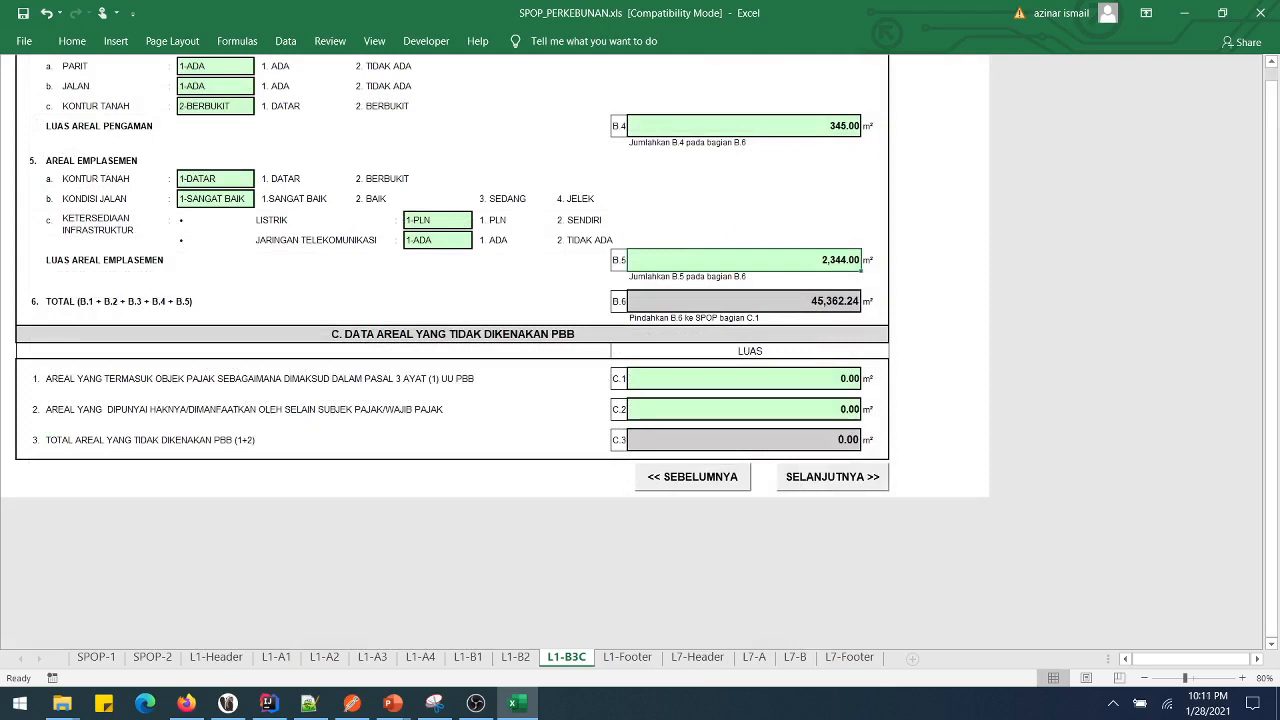
# - Enter C.1 area 34,534 and C.2 area 3,545, then move to the L1-Footer sheet
pyautogui.click(744, 379)
pyautogui.write('34534')
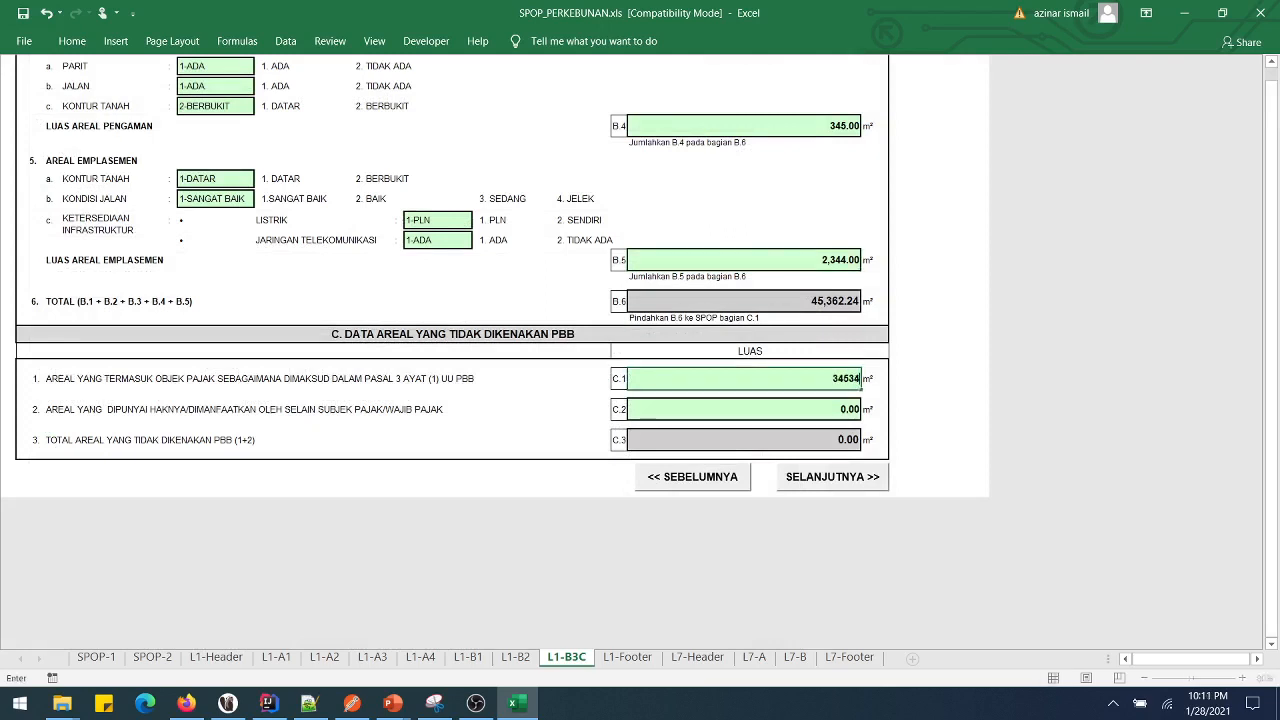
pyautogui.press('Return')
pyautogui.write('3545')
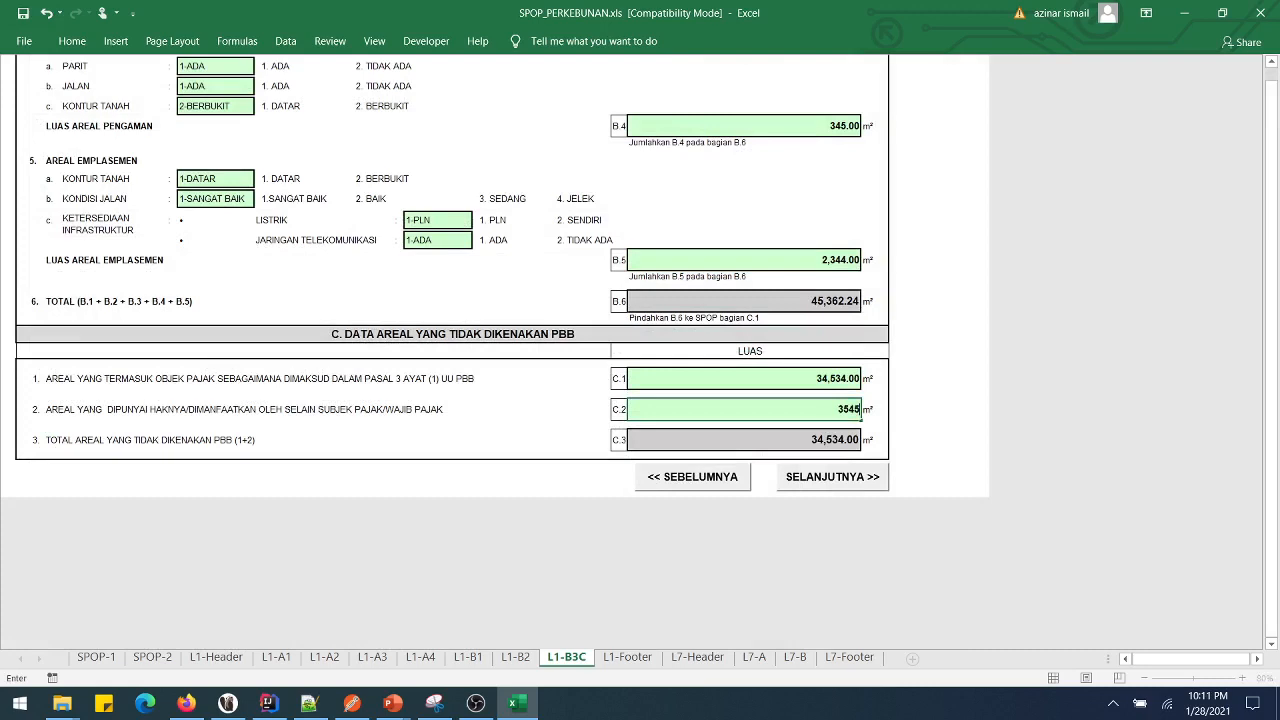
pyautogui.press('Up')
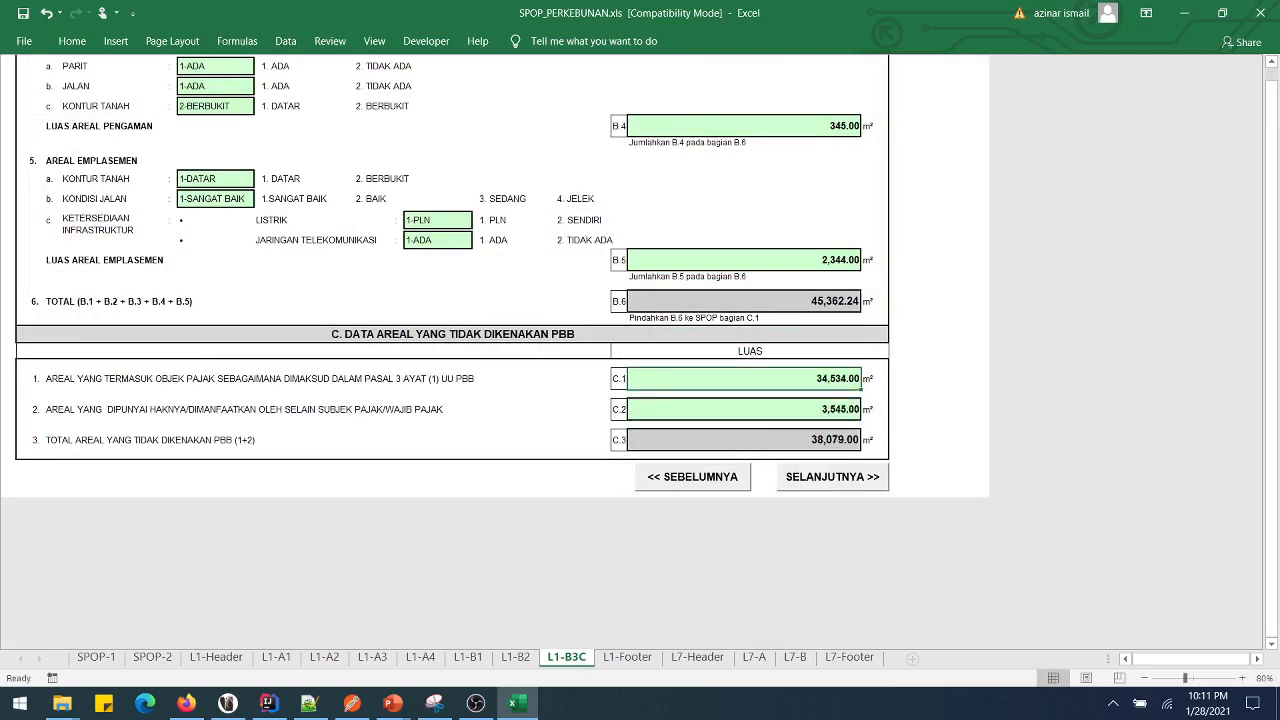
pyautogui.hotkey('ctrl', 'pagedown')
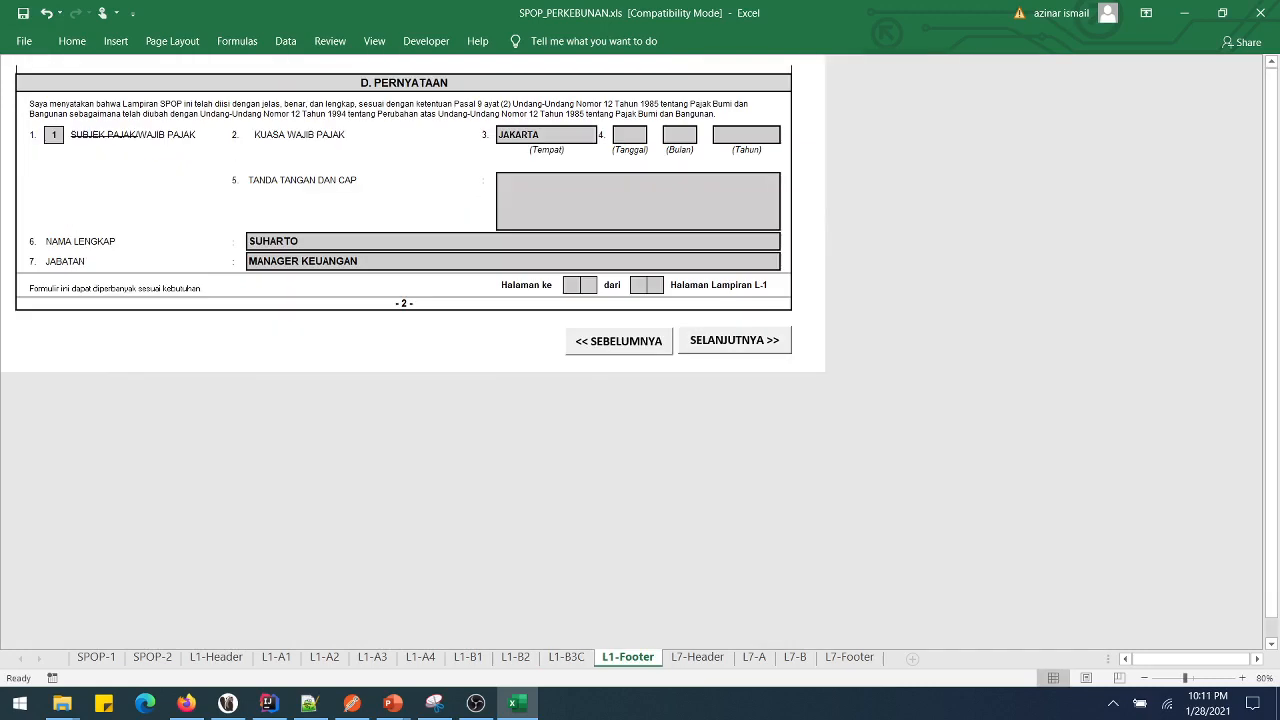
# - Advance past L7-Header to the empty L7-A Bangunan Kelompok I sheet
pyautogui.hotkey('ctrl', 'pagedown')
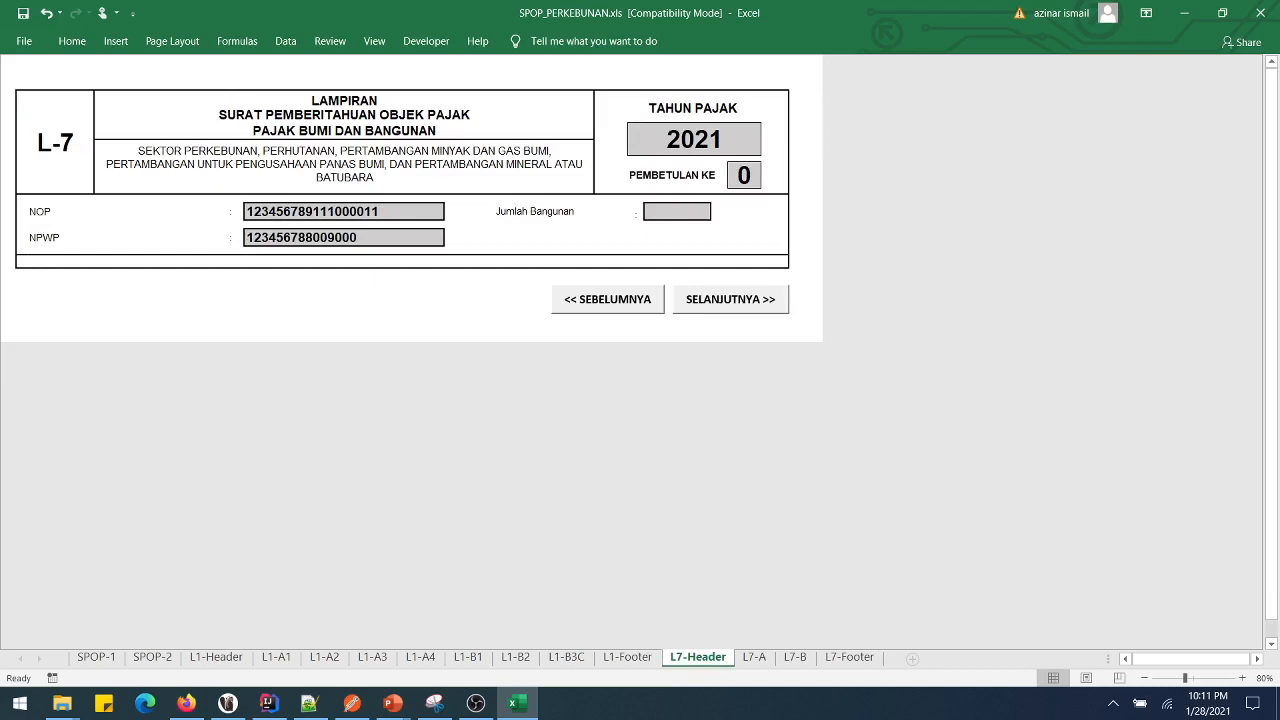
pyautogui.hotkey('ctrl', 'pagedown')
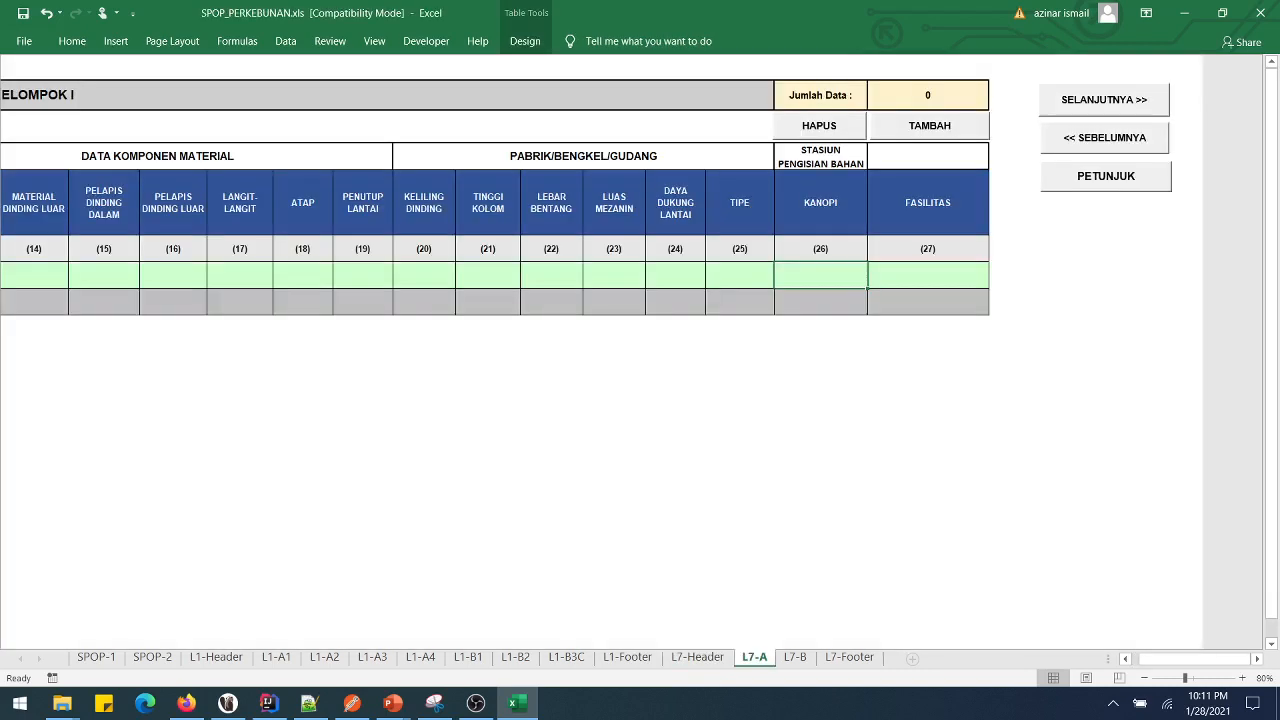
pyautogui.moveTo(1195, 658); pyautogui.dragTo(1160, 658)
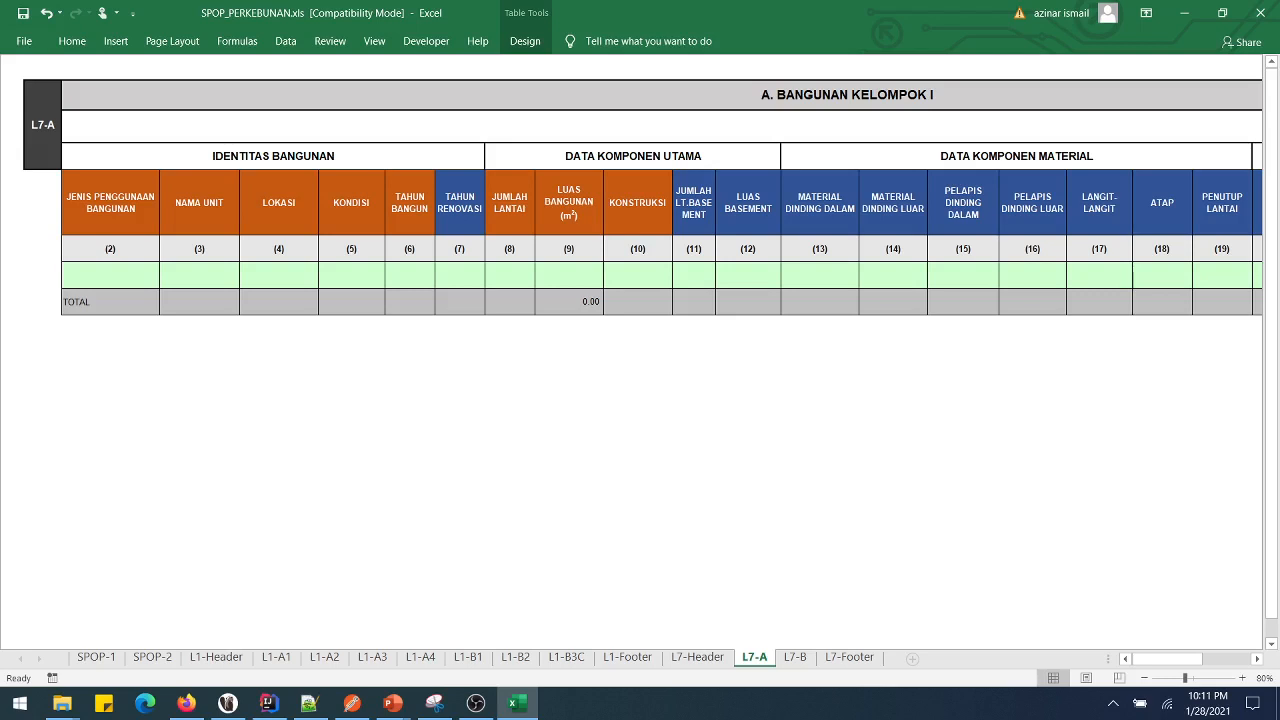
# - Set the L7-A row's building use to 9-PERKANTORAN
pyautogui.click(110, 275)
pyautogui.hotkey('alt', 'Down')
pyautogui.press('Down')
pyautogui.press('Down')
pyautogui.press('Down')
pyautogui.press('Down')
pyautogui.press('Down')
pyautogui.press('Down')
pyautogui.press('Down')
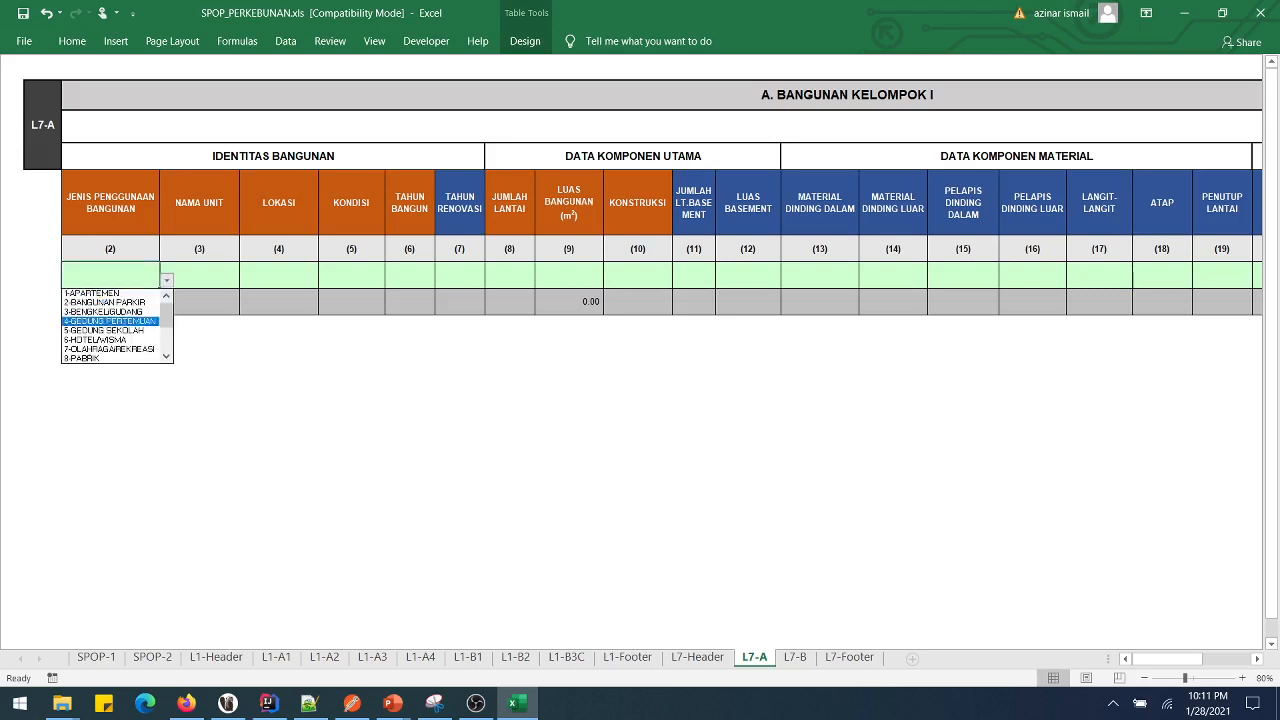
pyautogui.press('Down')
pyautogui.press('Down')
pyautogui.press('Down')
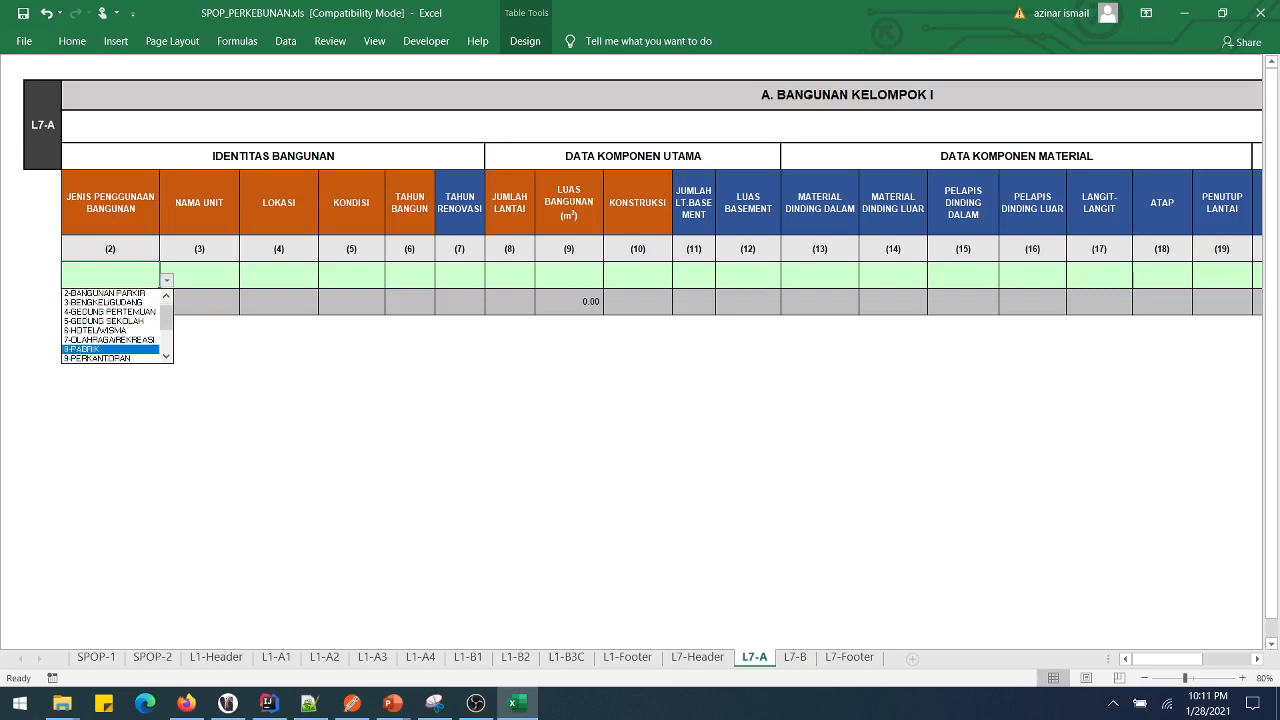
pyautogui.press('Up')
pyautogui.press('Return')
pyautogui.press('Tab')
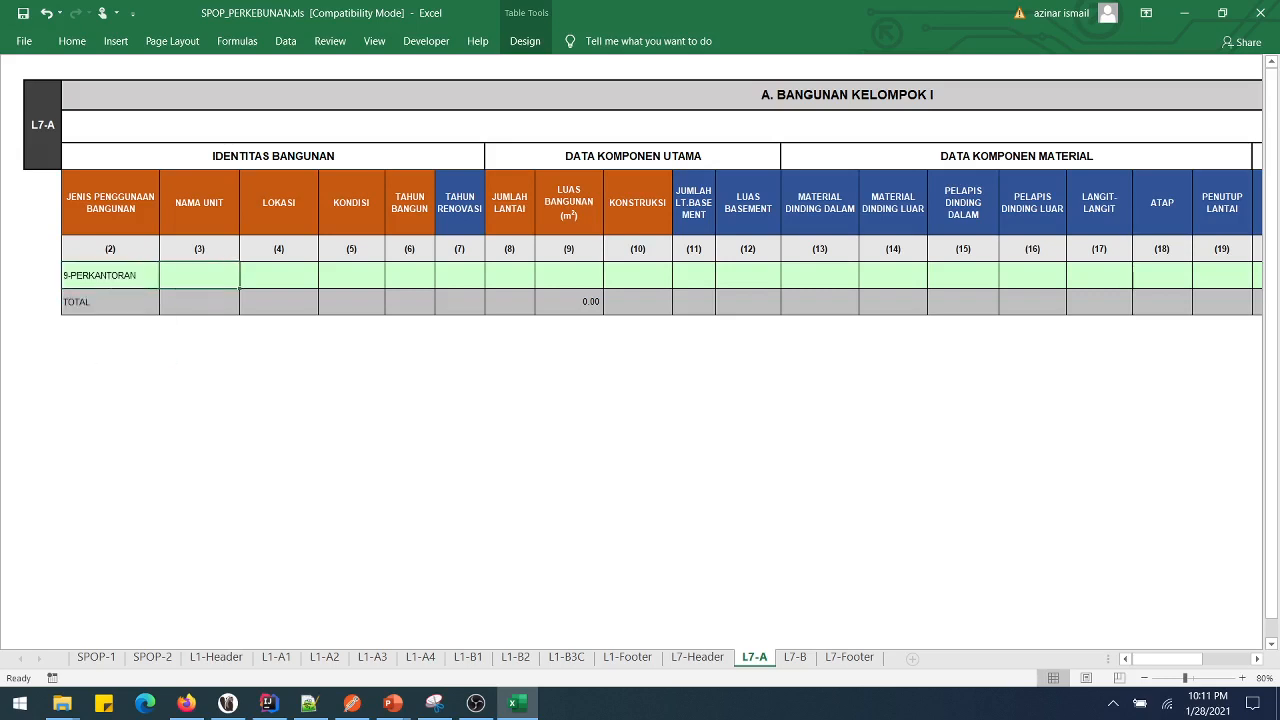
# - Enter unit name KANTOR DIREKSI, location JL. SAWIT and condition 3-SEDANG
pyautogui.write('k')
pyautogui.press('BackSpace')
pyautogui.write('KAN')
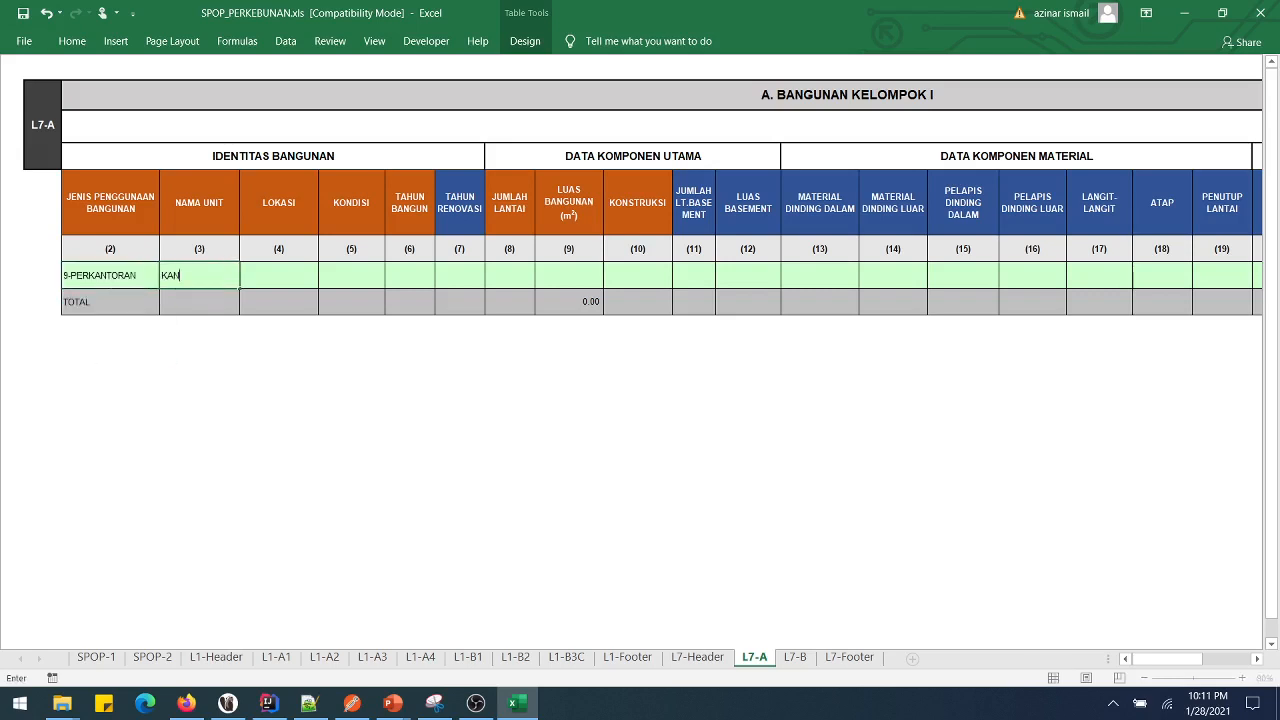
pyautogui.write('TOR DIREKSI')
pyautogui.press('Tab')
pyautogui.write('JL. SAWIT')
pyautogui.press('Tab')
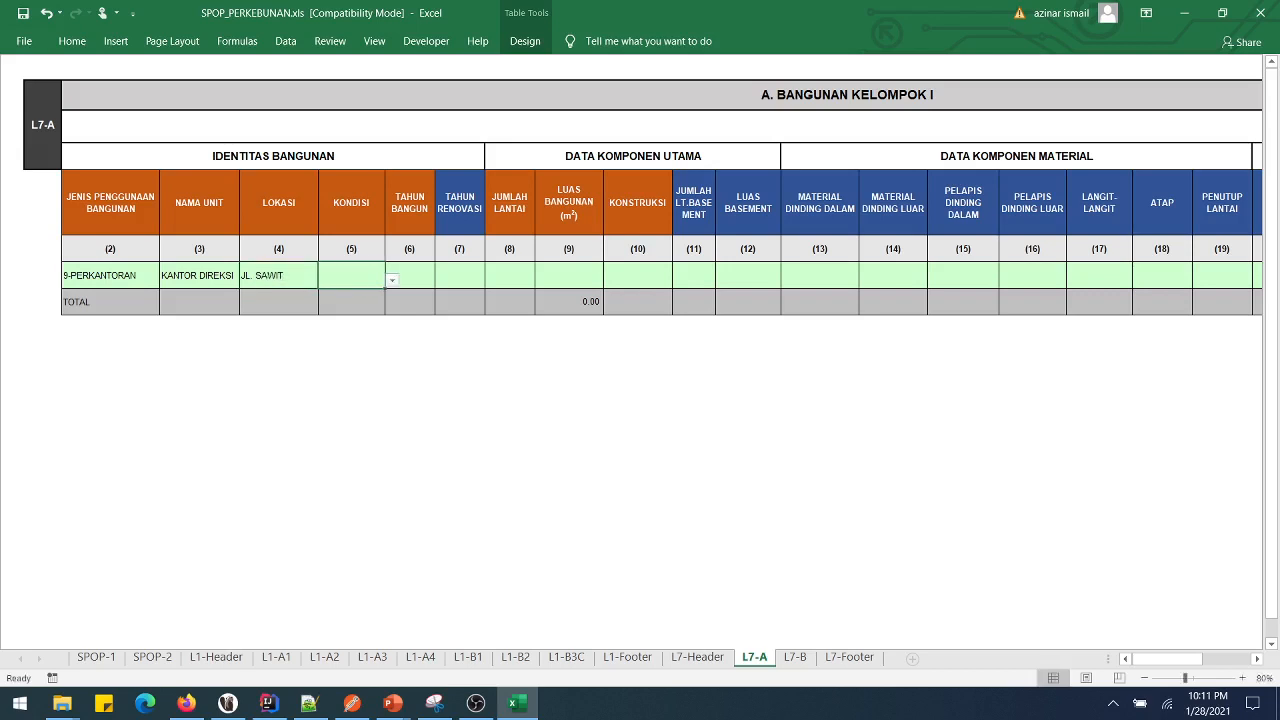
pyautogui.hotkey('alt', 'Down')
pyautogui.press('Down')
pyautogui.press('Down')
pyautogui.press('Return')
# - Enter year built 2000, 1 floor, 230 m² area and 2-BETON construction
pyautogui.click(409, 275)
pyautogui.write('2000')
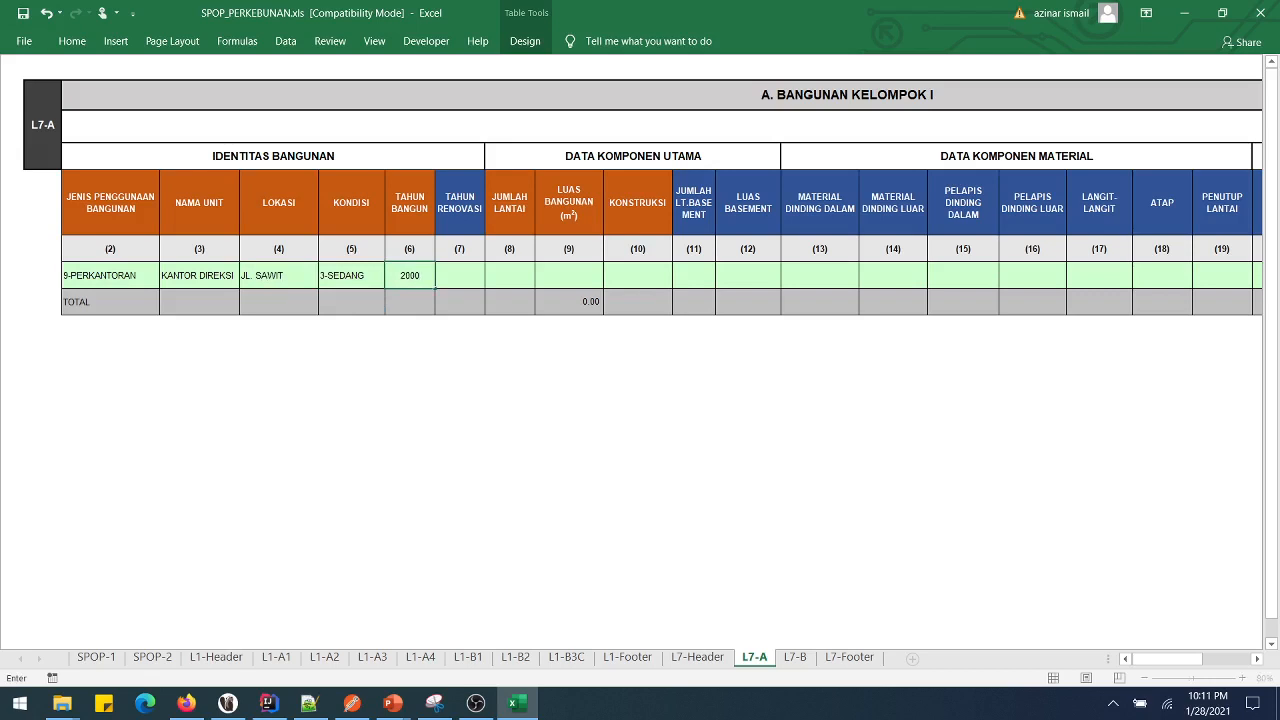
pyautogui.press('Tab')
pyautogui.press('Tab')
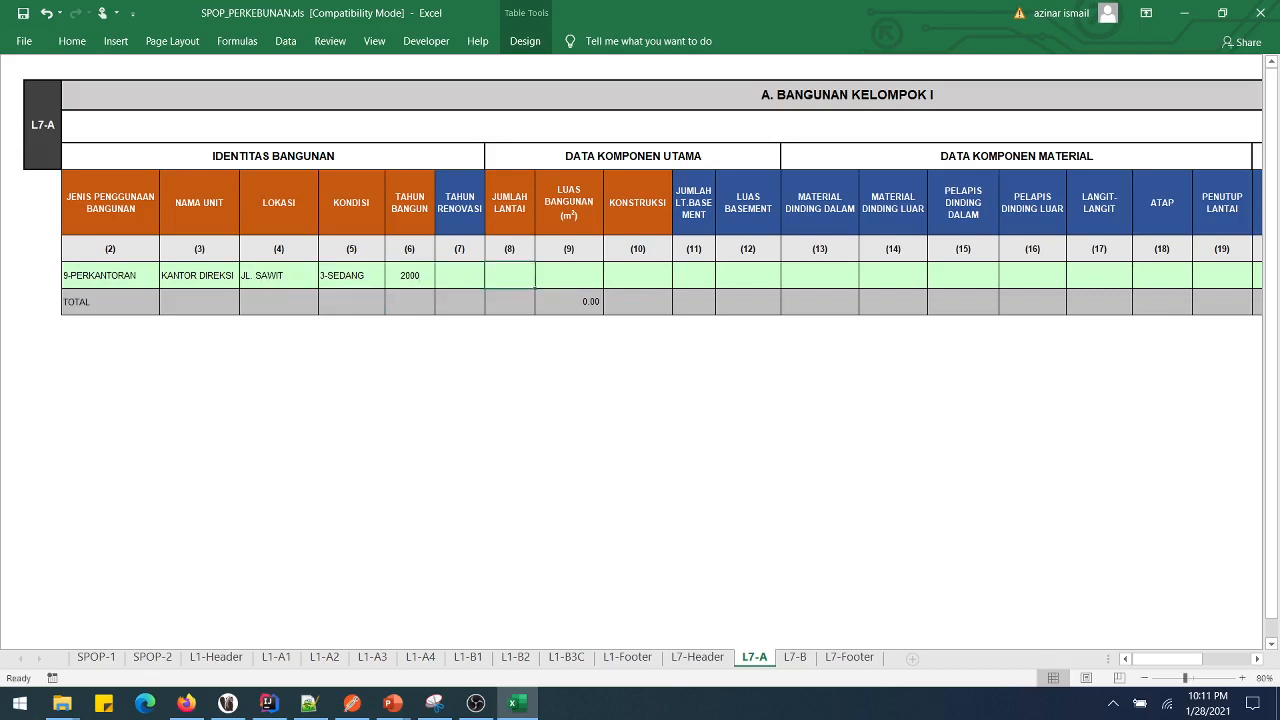
pyautogui.write('1')
pyautogui.press('Tab')
pyautogui.write('230')
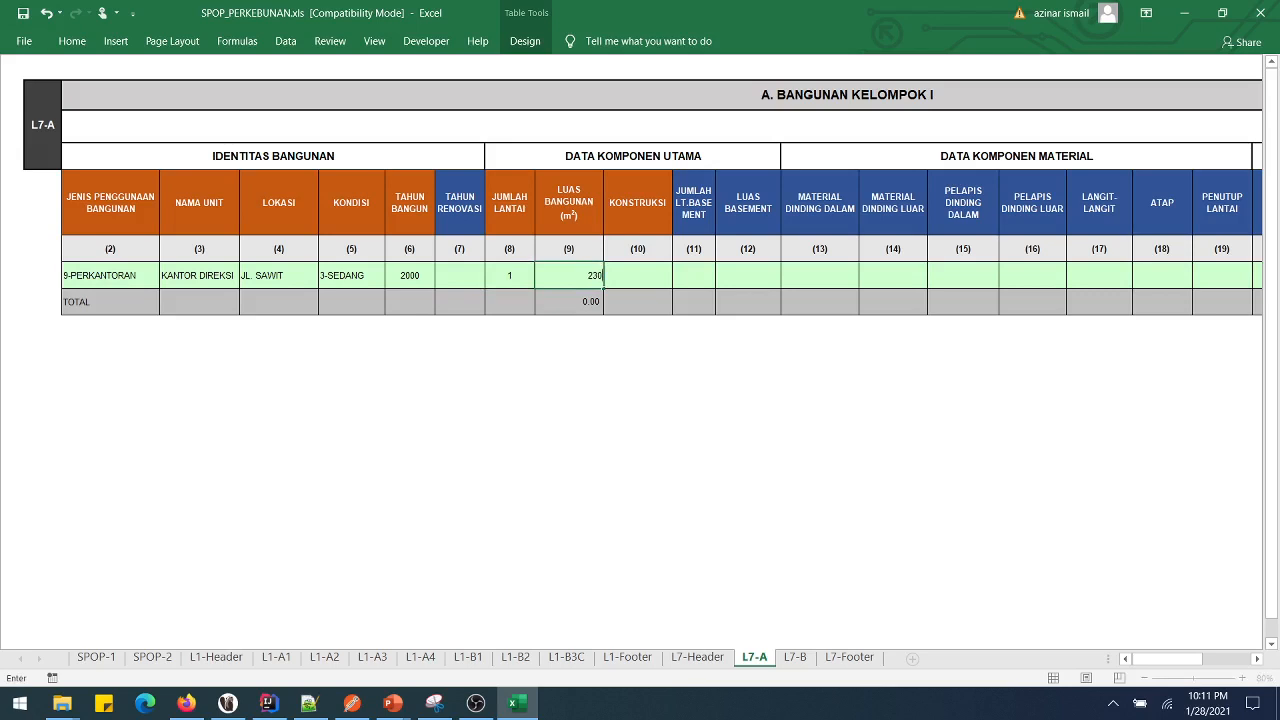
pyautogui.press('Tab')
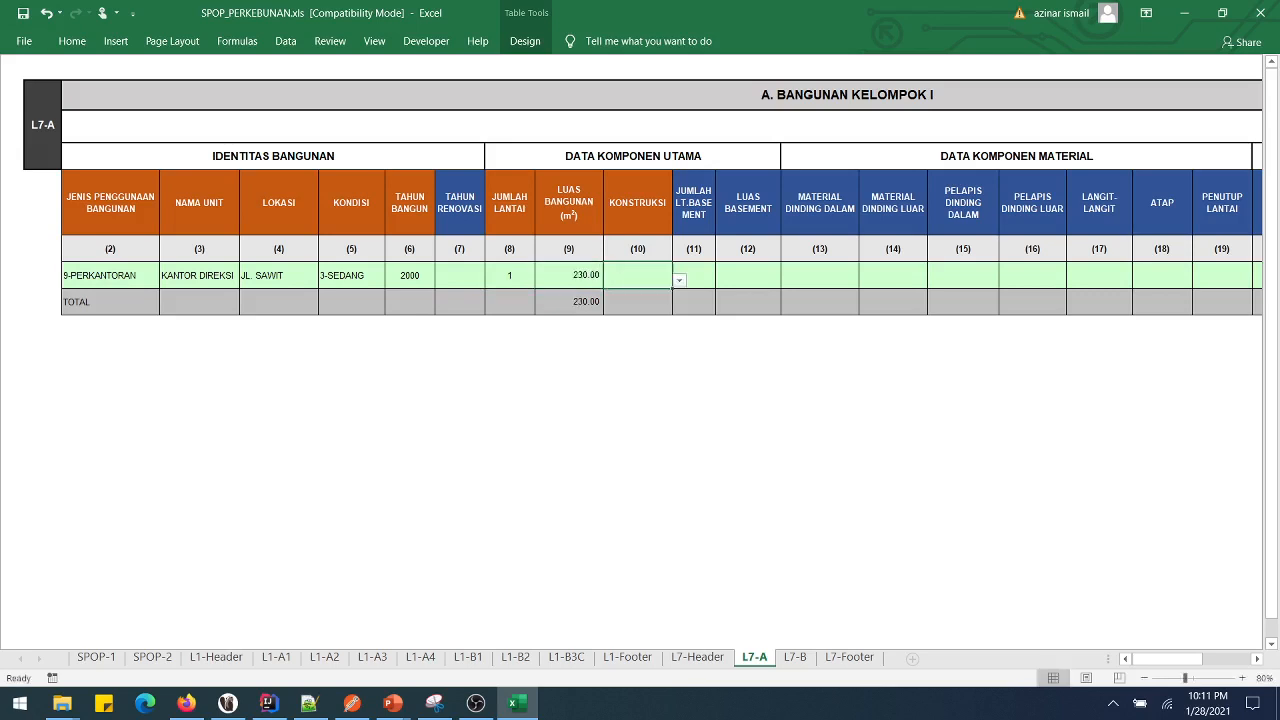
pyautogui.hotkey('alt', 'Down')
pyautogui.press('Down')
pyautogui.press('Return')
pyautogui.press('Tab')
pyautogui.press('Tab')
# - Set both inner and outer walls to 3-PASANGAN SETENGAH BATU
pyautogui.moveTo(1167, 658); pyautogui.dragTo(1194, 658)
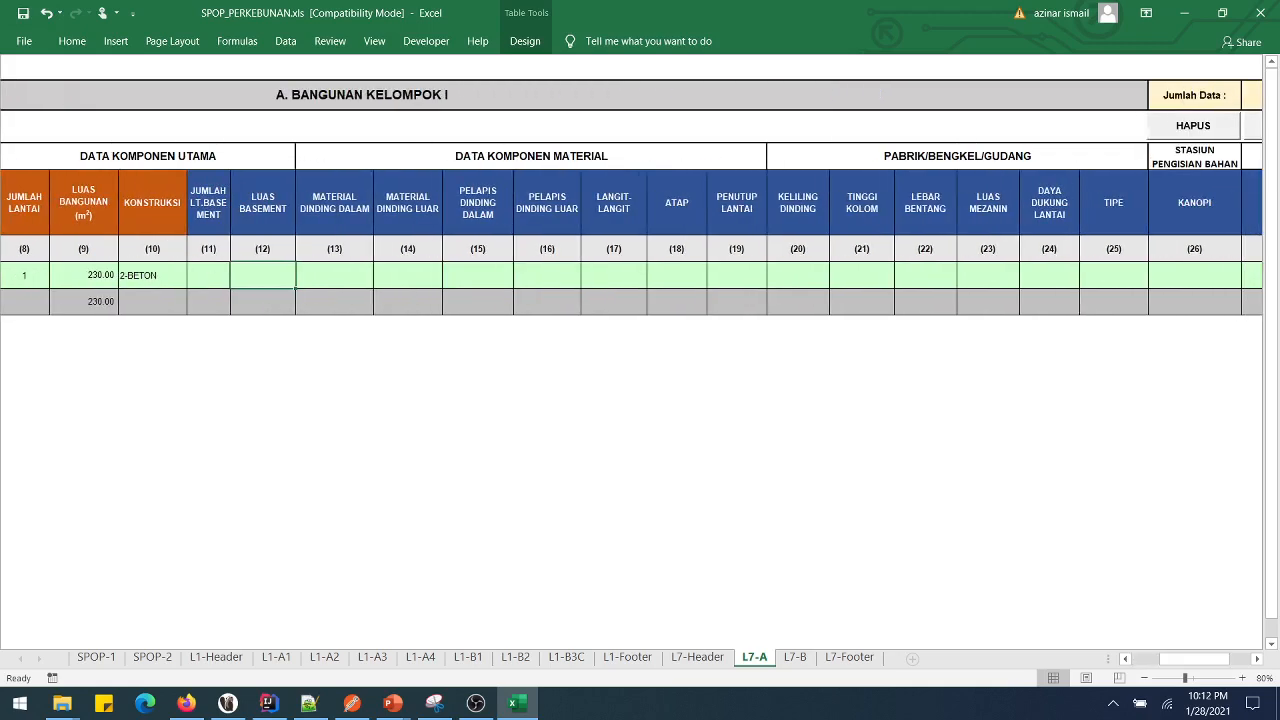
pyautogui.press('Tab')
pyautogui.hotkey('alt', 'Down')
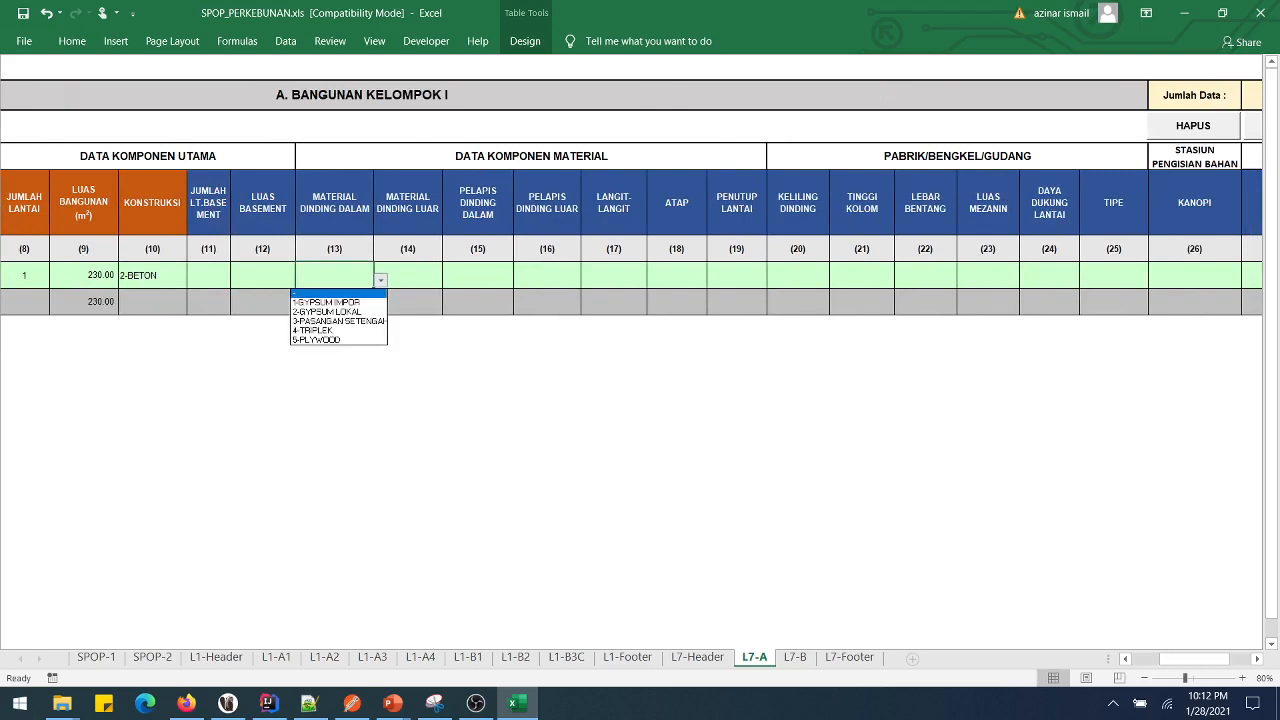
pyautogui.press('Down')
pyautogui.press('Down')
pyautogui.press('Down')
pyautogui.press('Down')
pyautogui.press('Down')
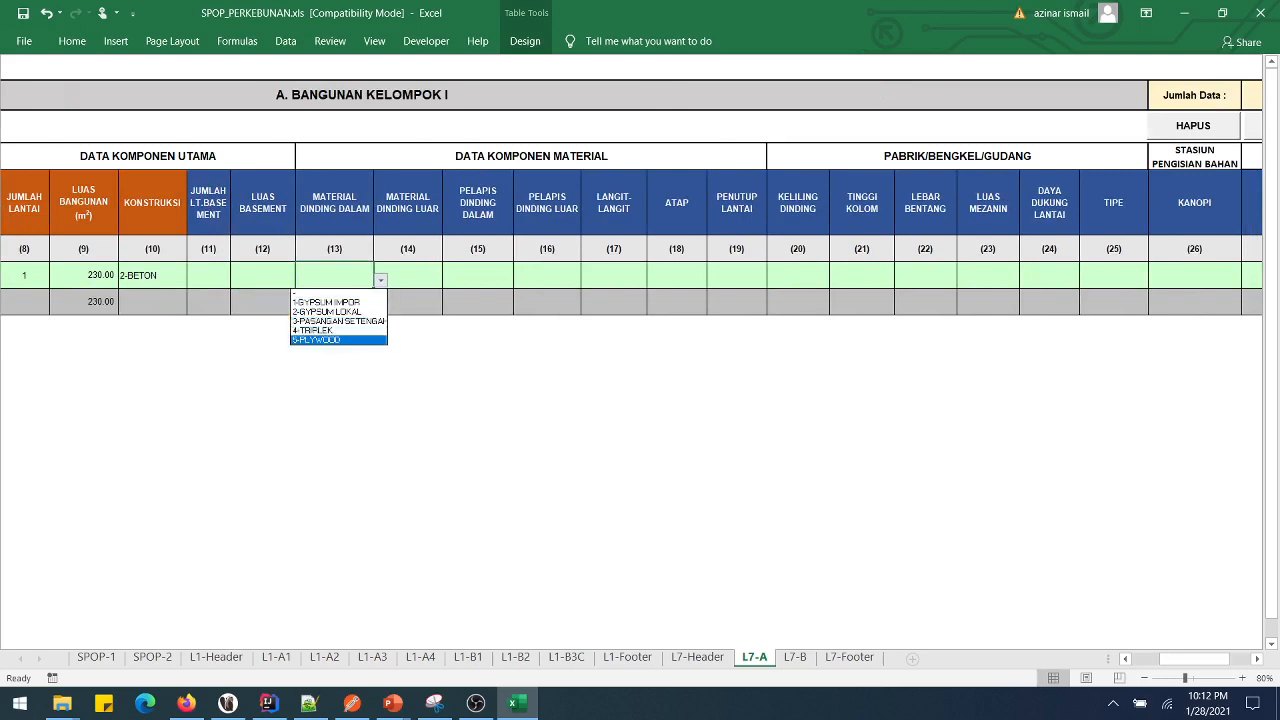
pyautogui.press('Up')
pyautogui.press('Up')
pyautogui.press('Return')
pyautogui.press('Tab')
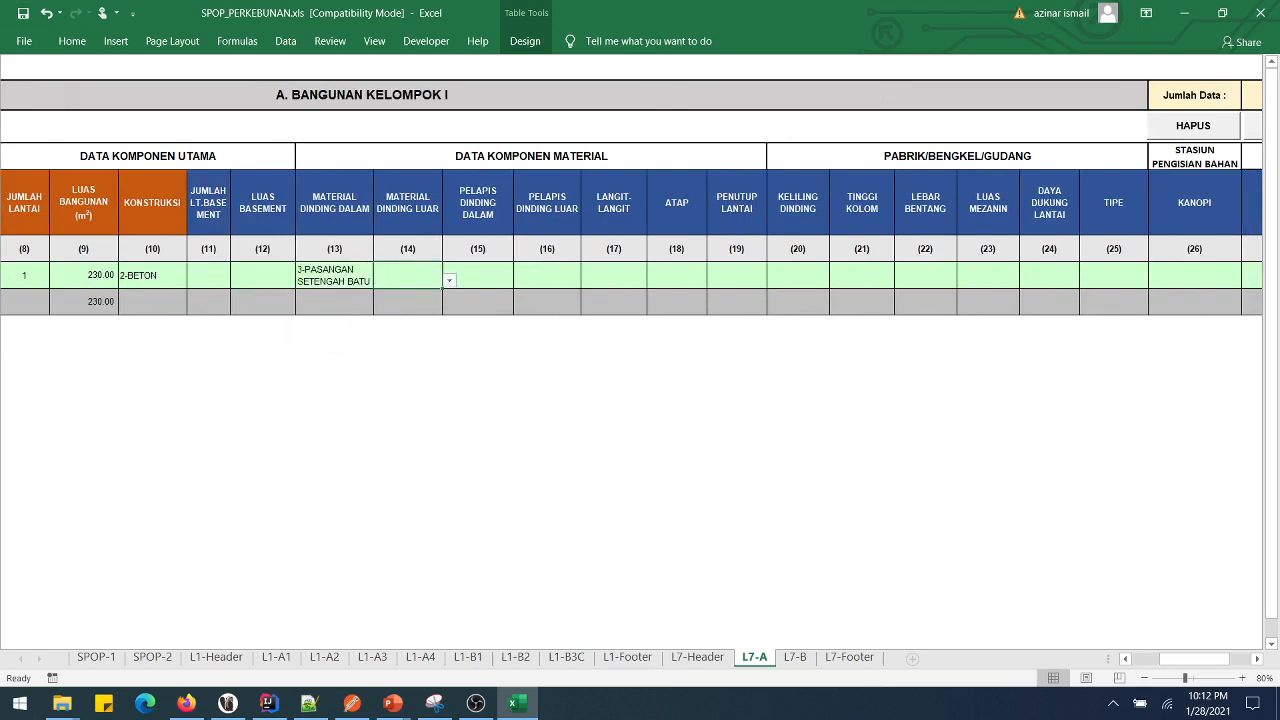
pyautogui.hotkey('alt', 'Down')
pyautogui.press('Down')
pyautogui.press('Down')
pyautogui.press('Down')
pyautogui.press('Return')
# - Leave the inner wall finish blank and set the outer wall finish to 5-CAT
pyautogui.press('Tab')
pyautogui.hotkey('alt', 'Down')
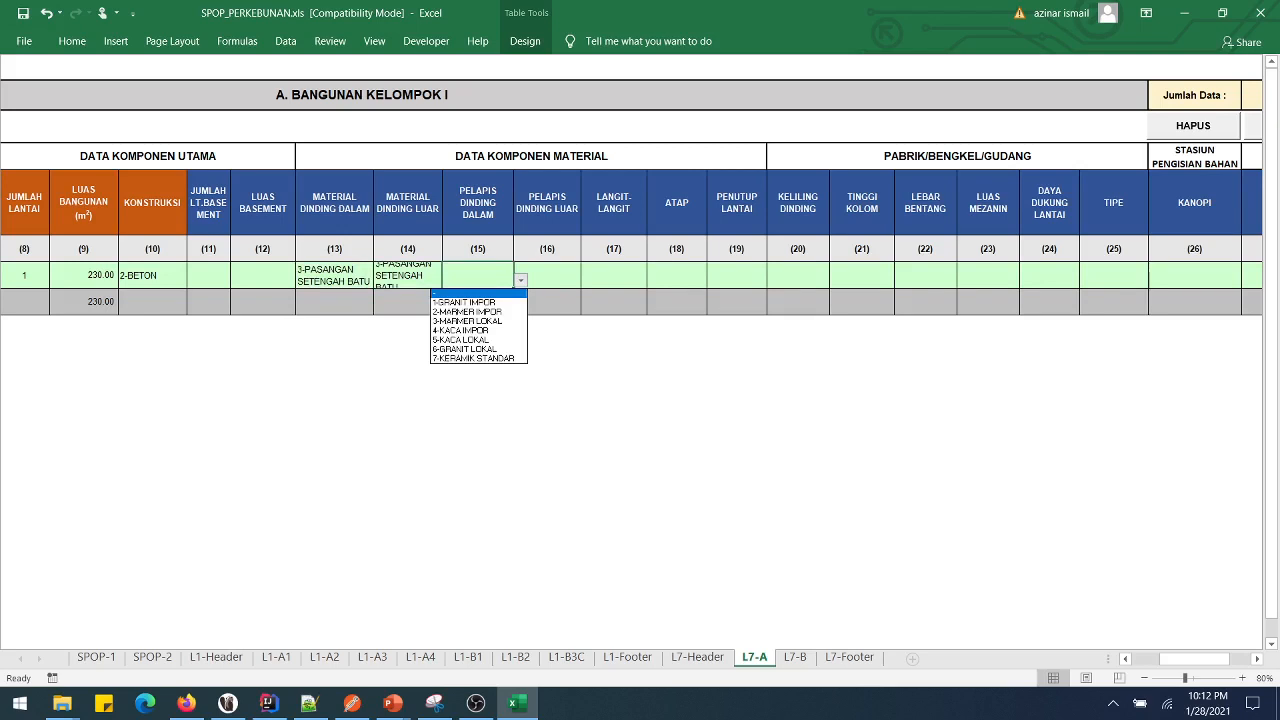
pyautogui.press('Down')
pyautogui.press('Down')
pyautogui.press('Down')
pyautogui.press('Down')
pyautogui.press('Down')
pyautogui.press('Down')
pyautogui.press('Down')
pyautogui.press('Up')
pyautogui.press('Up')
pyautogui.press('Up')
pyautogui.press('Up')
pyautogui.press('Up')
pyautogui.press('Up')
pyautogui.press('Up')
pyautogui.press('Escape')
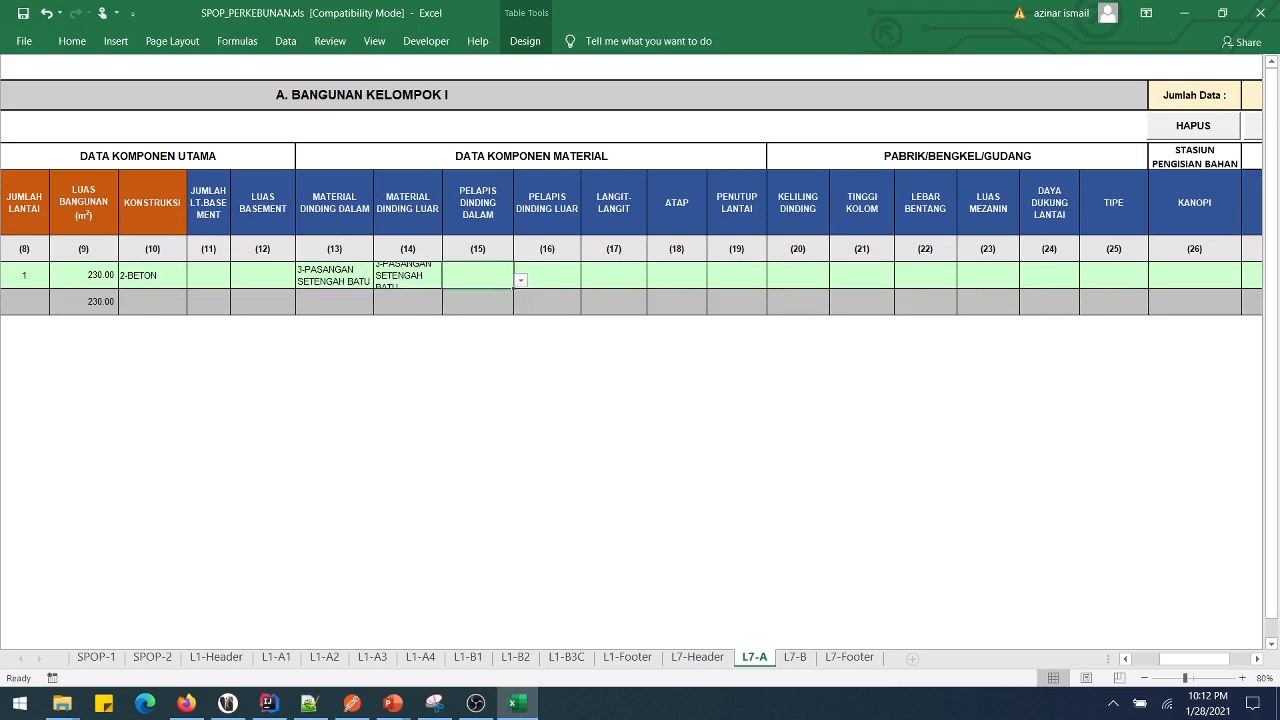
pyautogui.press('Tab')
pyautogui.hotkey('alt', 'Down')
pyautogui.press('Down')
pyautogui.press('Down')
pyautogui.press('Down')
pyautogui.press('Down')
pyautogui.press('Down')
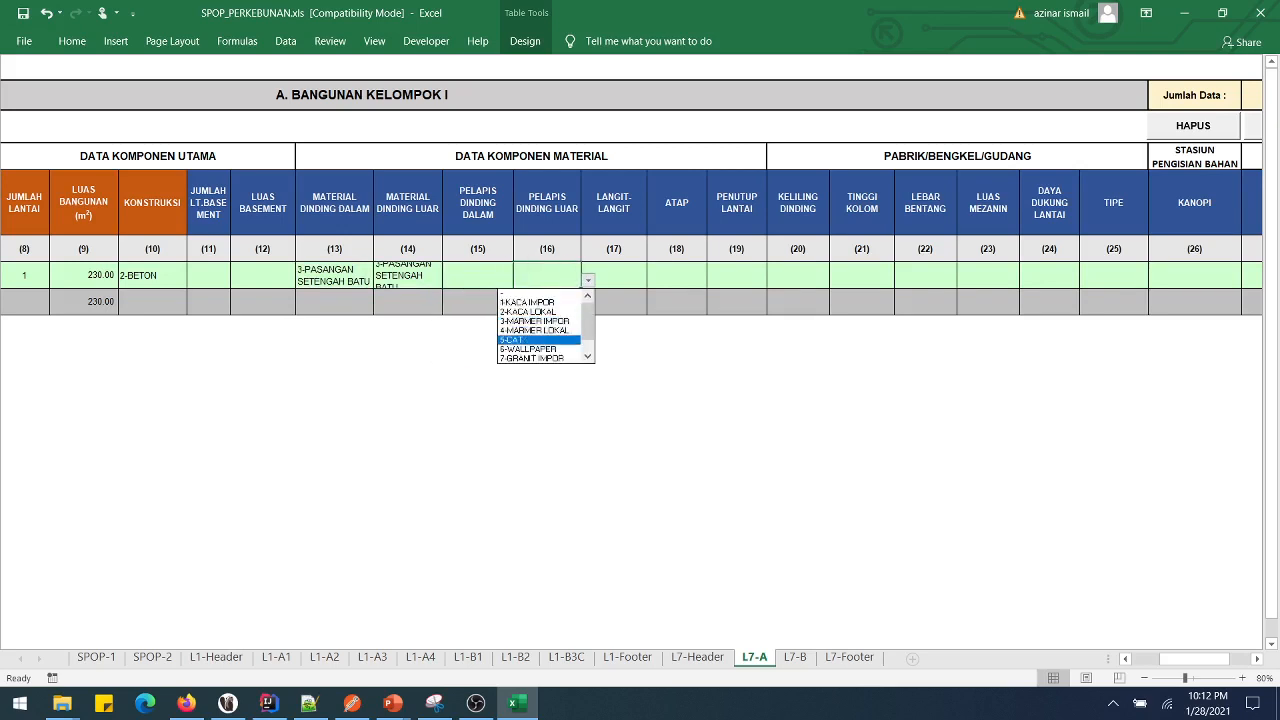
pyautogui.press('Down')
pyautogui.press('Down')
pyautogui.press('Down')
pyautogui.press('Down')
pyautogui.press('Up')
pyautogui.press('Up')
pyautogui.press('Up')
pyautogui.press('Up')
pyautogui.press('Up')
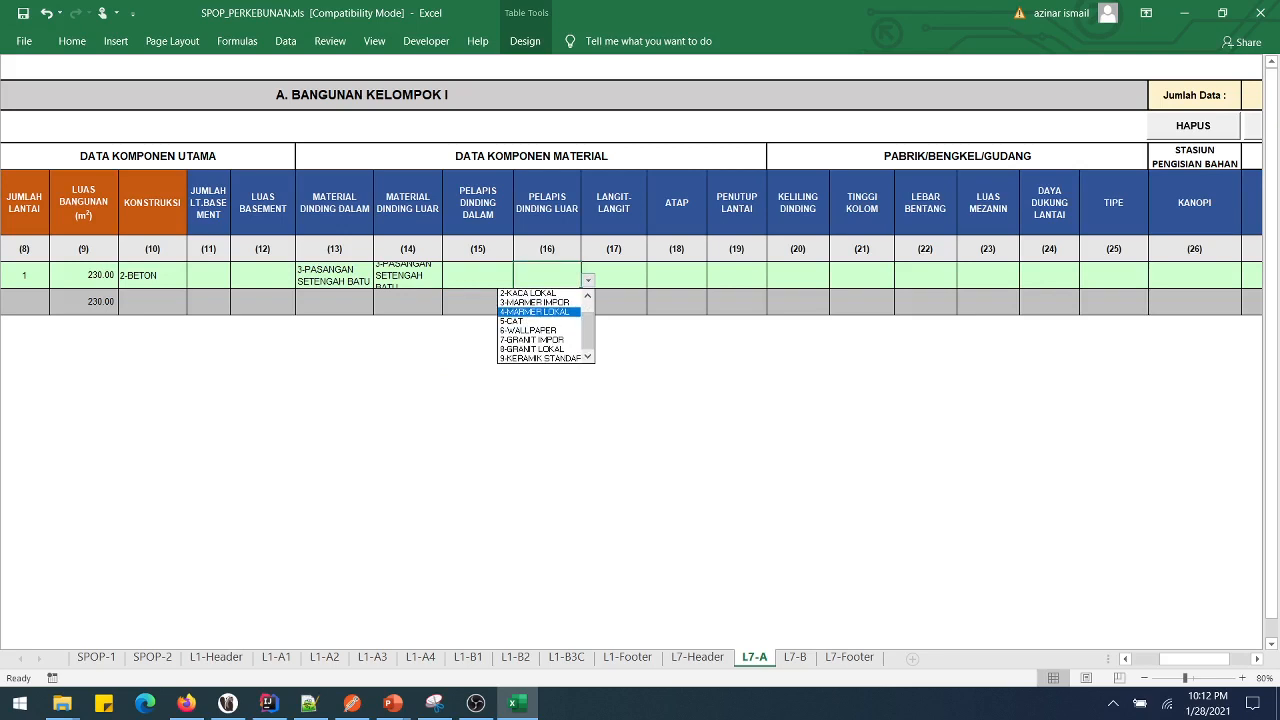
pyautogui.press('Down')
pyautogui.press('Return')
# - Set the ceiling material to 4-ETERNIT
pyautogui.press('Tab')
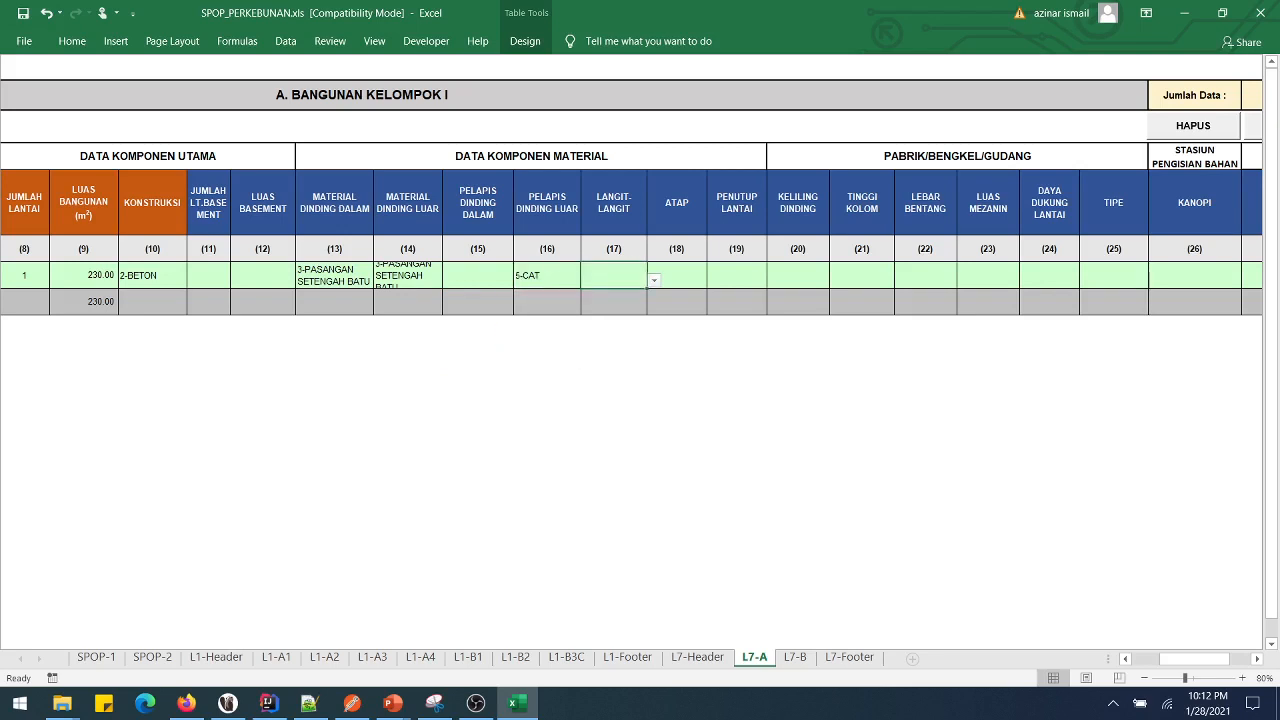
pyautogui.hotkey('alt', 'Down')
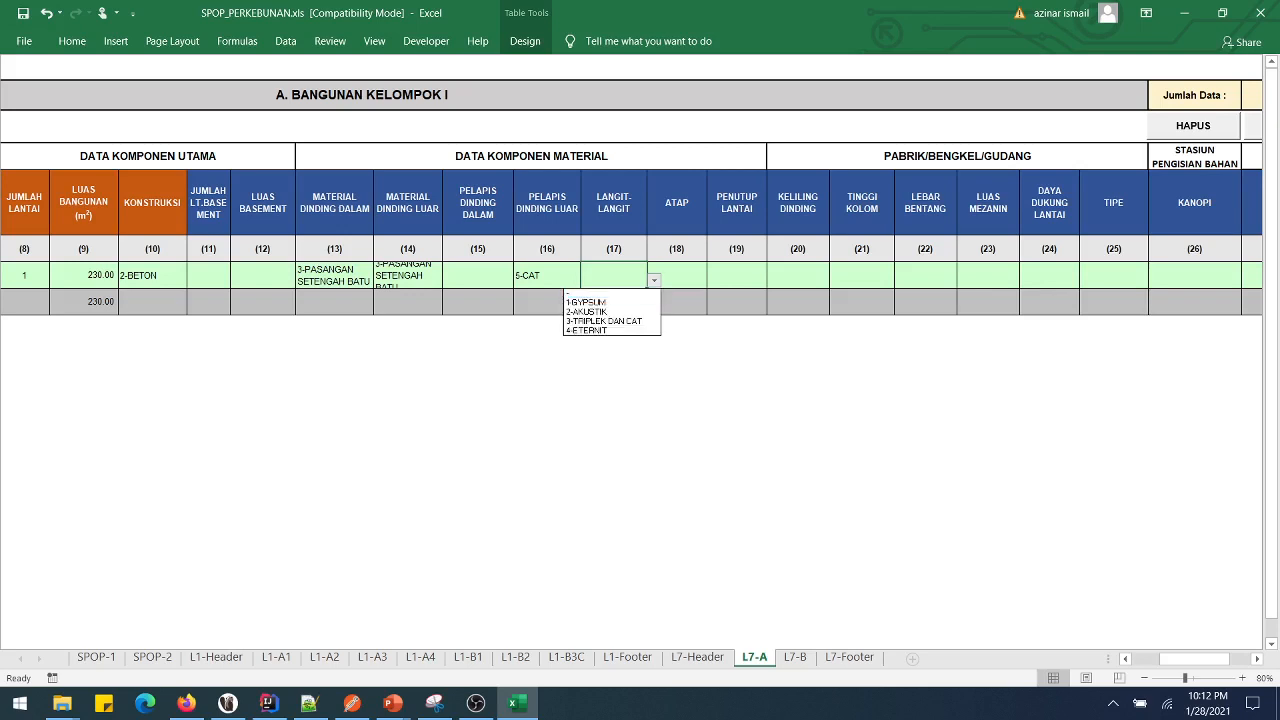
pyautogui.press('Down')
pyautogui.press('Down')
pyautogui.press('Down')
pyautogui.press('Up')
pyautogui.press('Up')
pyautogui.press('Down')
pyautogui.press('Down')
pyautogui.press('Down')
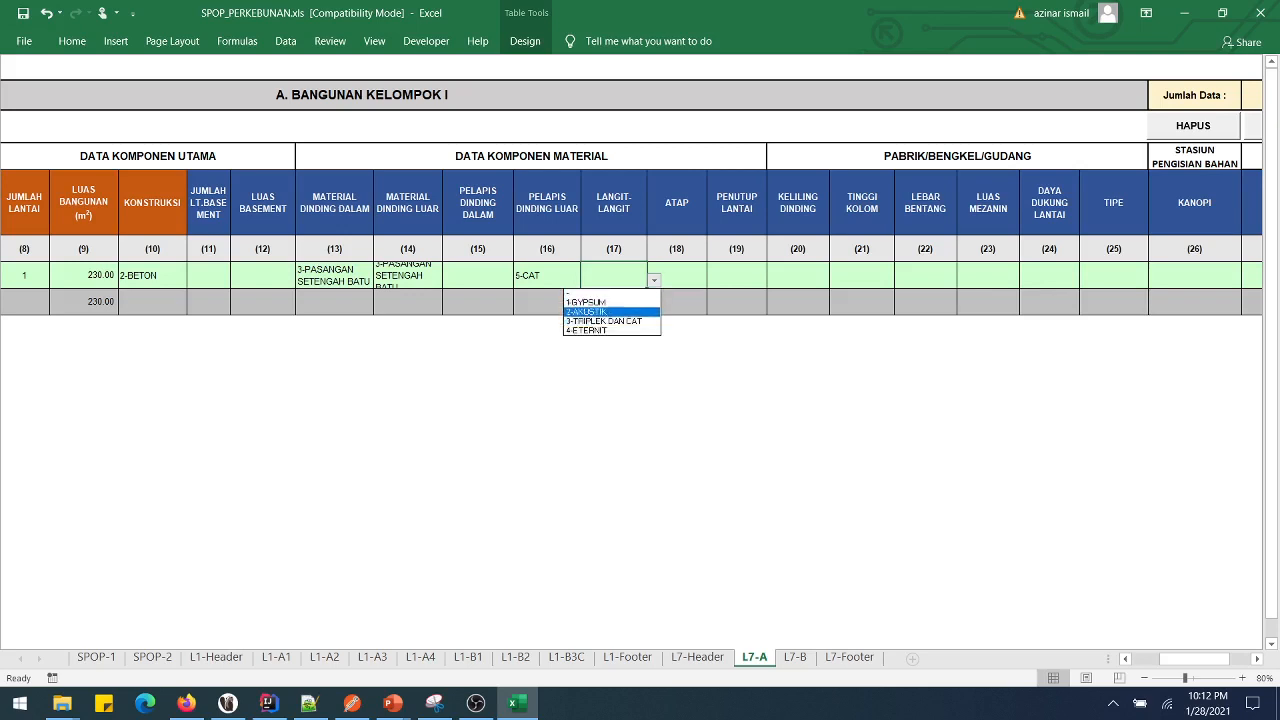
pyautogui.press('Return')
pyautogui.press('Tab')
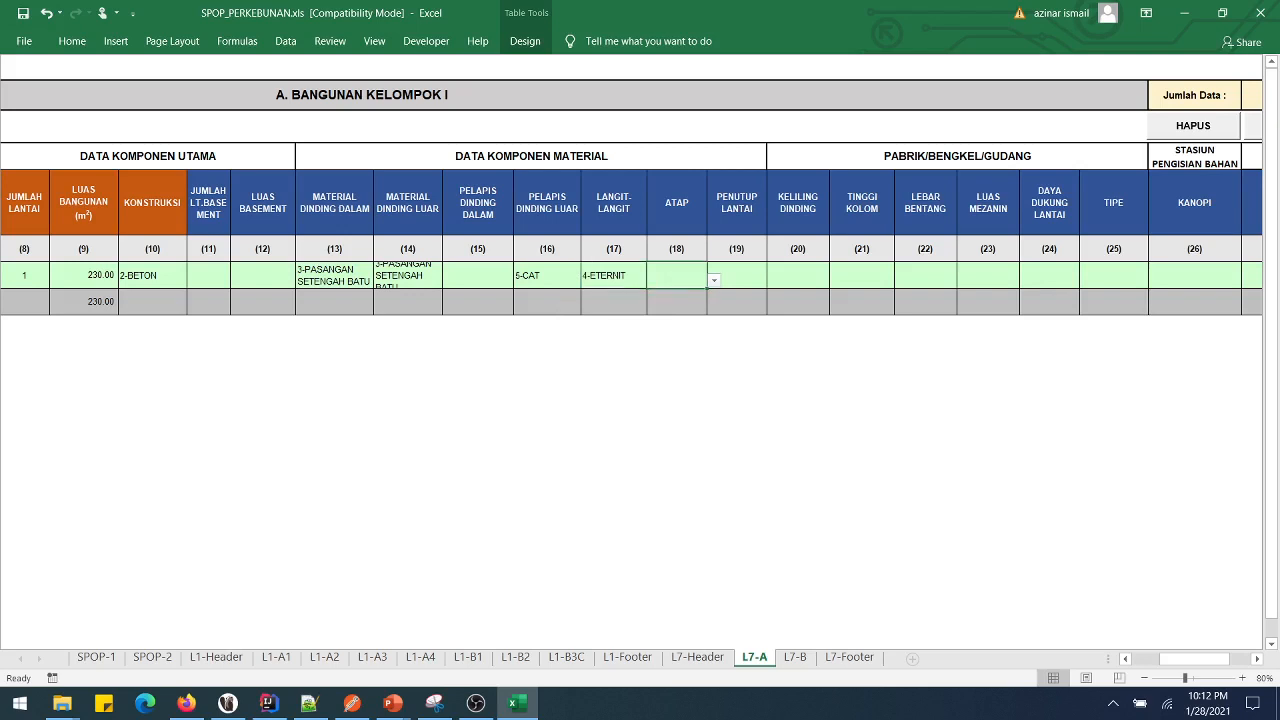
# - Set the roof to 2-GENTENG KERAMIK and the floor covering to 2-KERAMIK
pyautogui.hotkey('alt', 'Down')
pyautogui.press('Down')
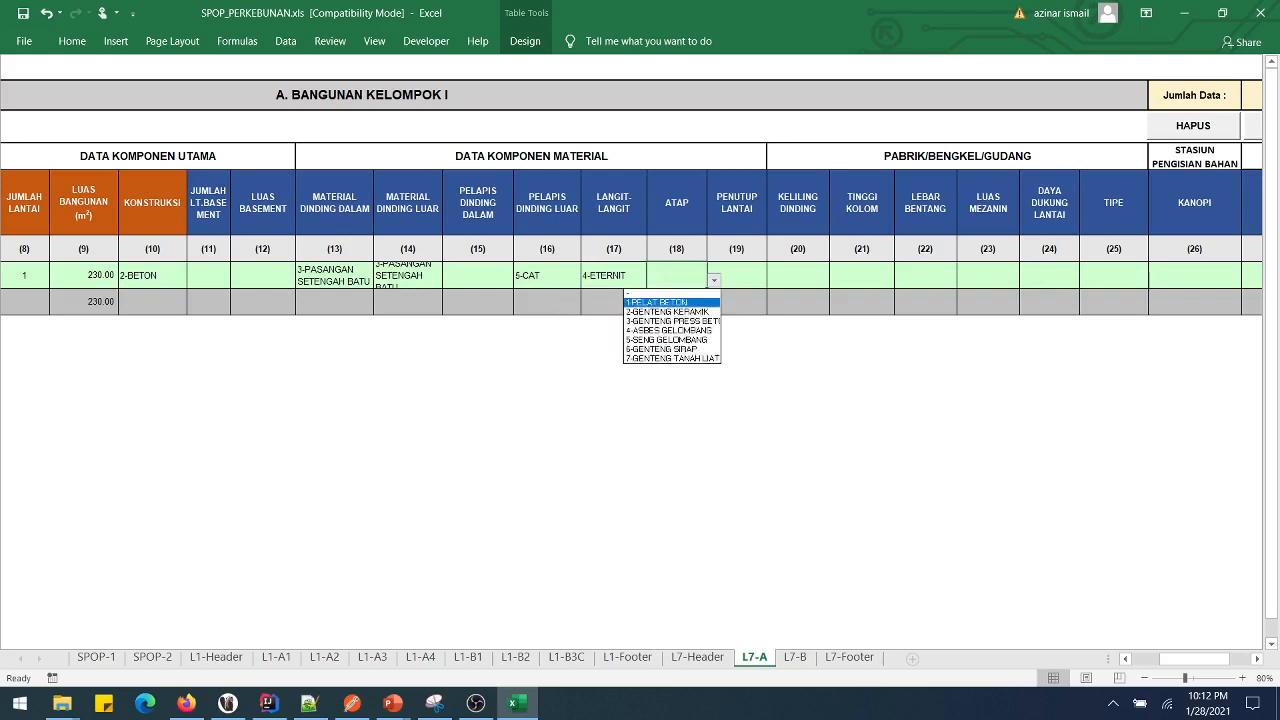
pyautogui.press('Down')
pyautogui.press('Return')
pyautogui.press('Tab')
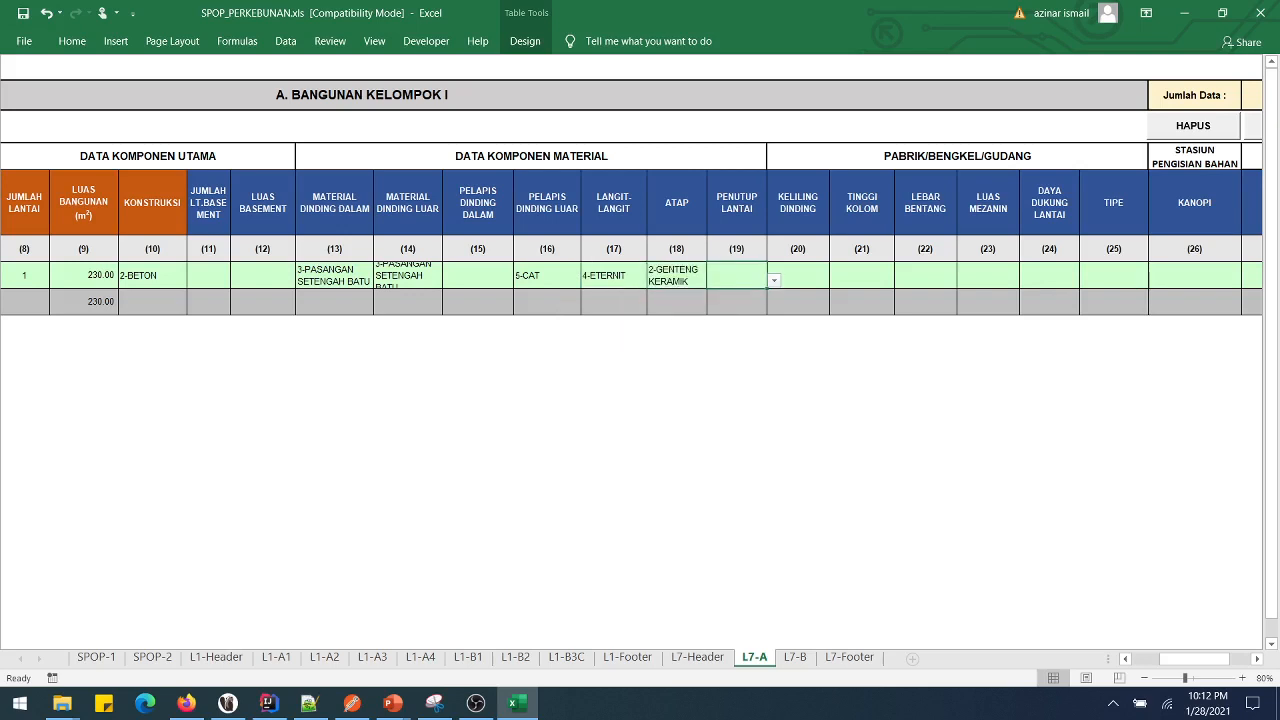
pyautogui.hotkey('alt', 'Down')
pyautogui.press('Down')
pyautogui.press('Down')
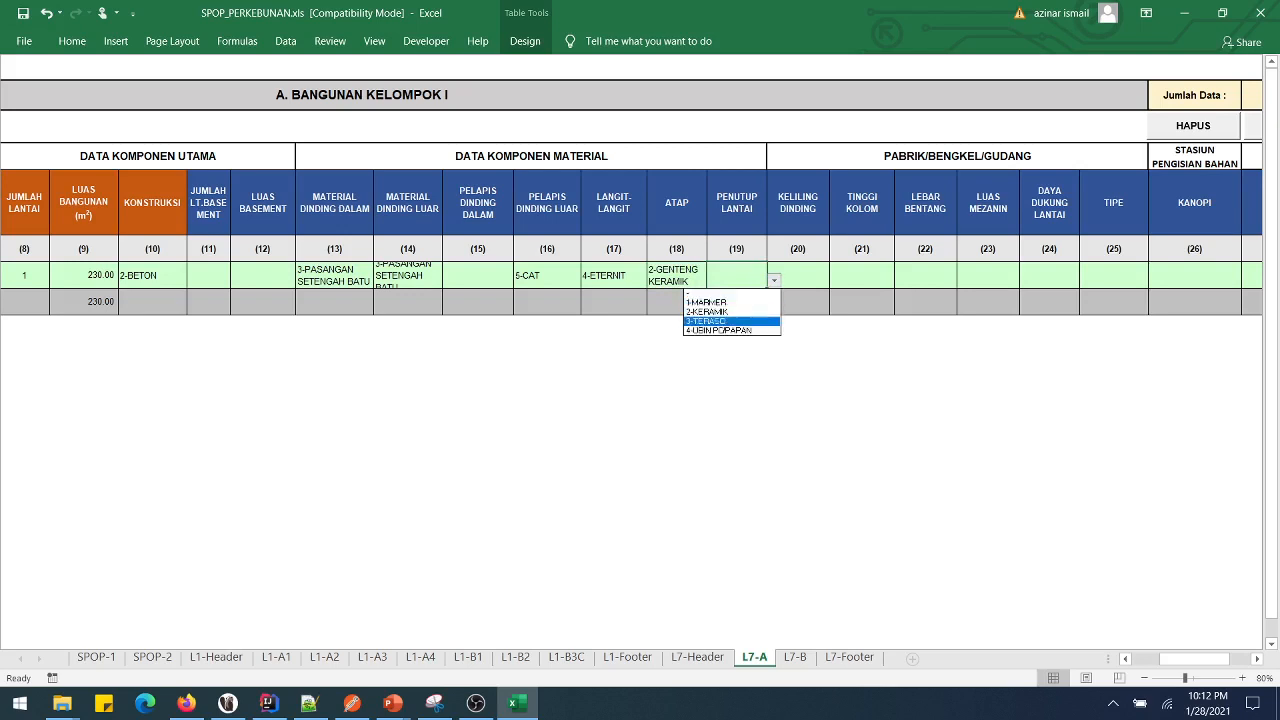
pyautogui.press('Return')
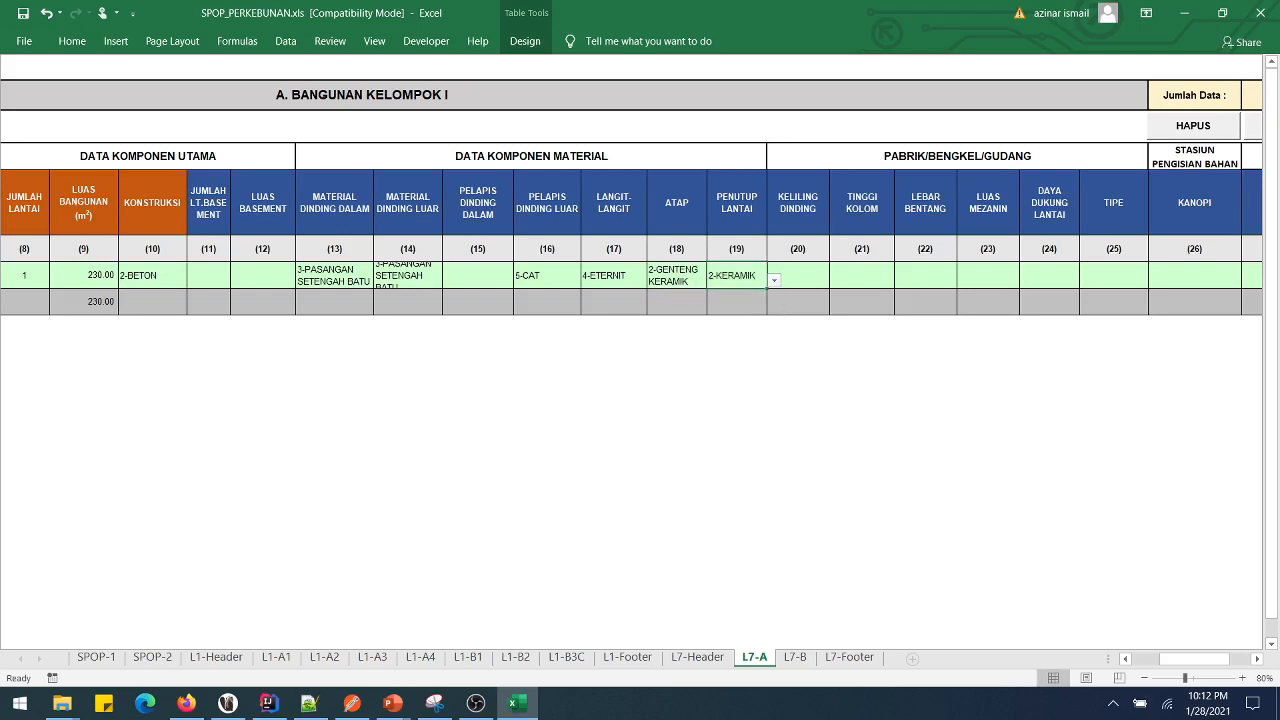
# - Enter KOLAM RENANG as the facility and add the building record with TAMBAH
pyautogui.hscroll(5, 640, 360)
pyautogui.moveTo(424, 276); pyautogui.dragTo(774, 288)
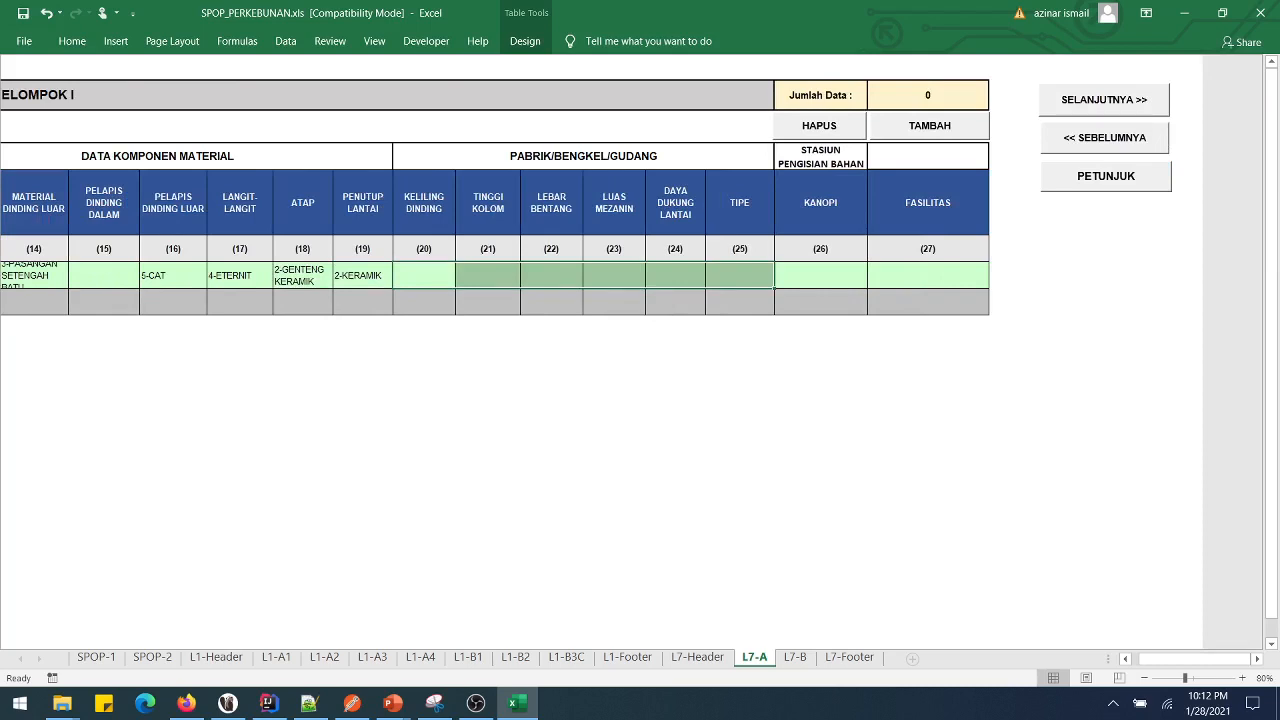
pyautogui.click(860, 286)
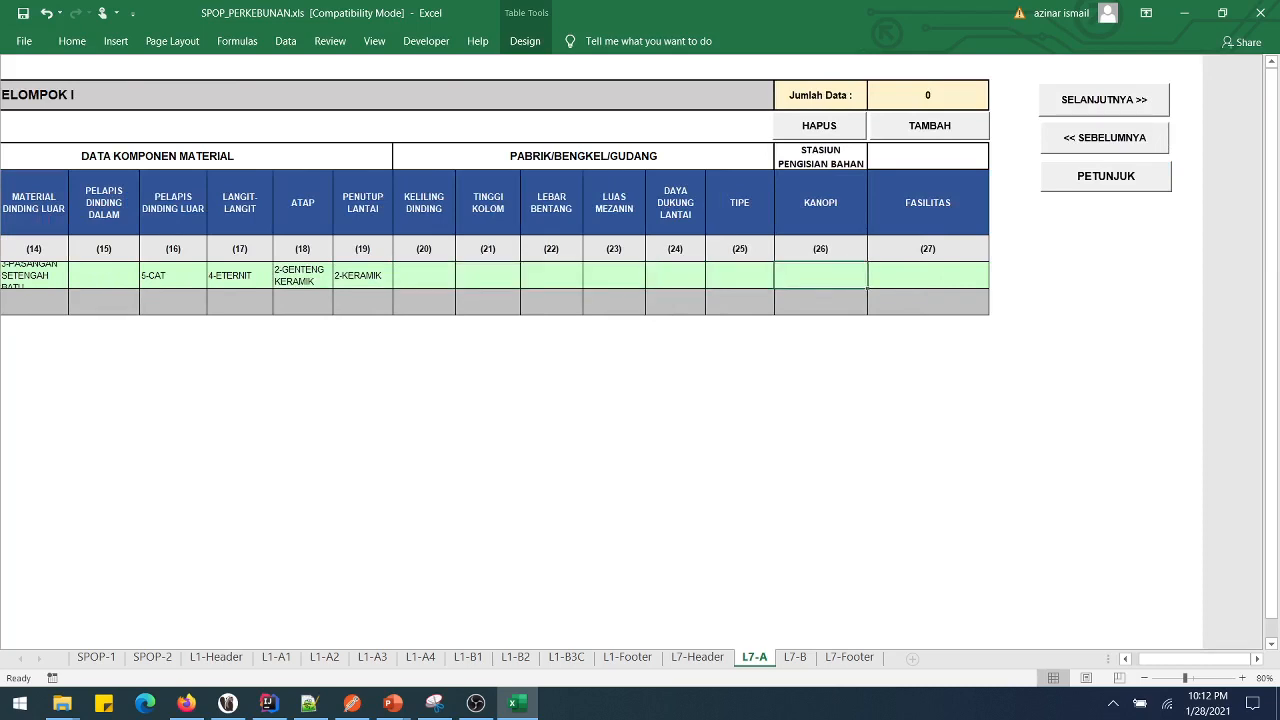
pyautogui.click(928, 276)
pyautogui.write('KOLAM')
pyautogui.write('RENANG')
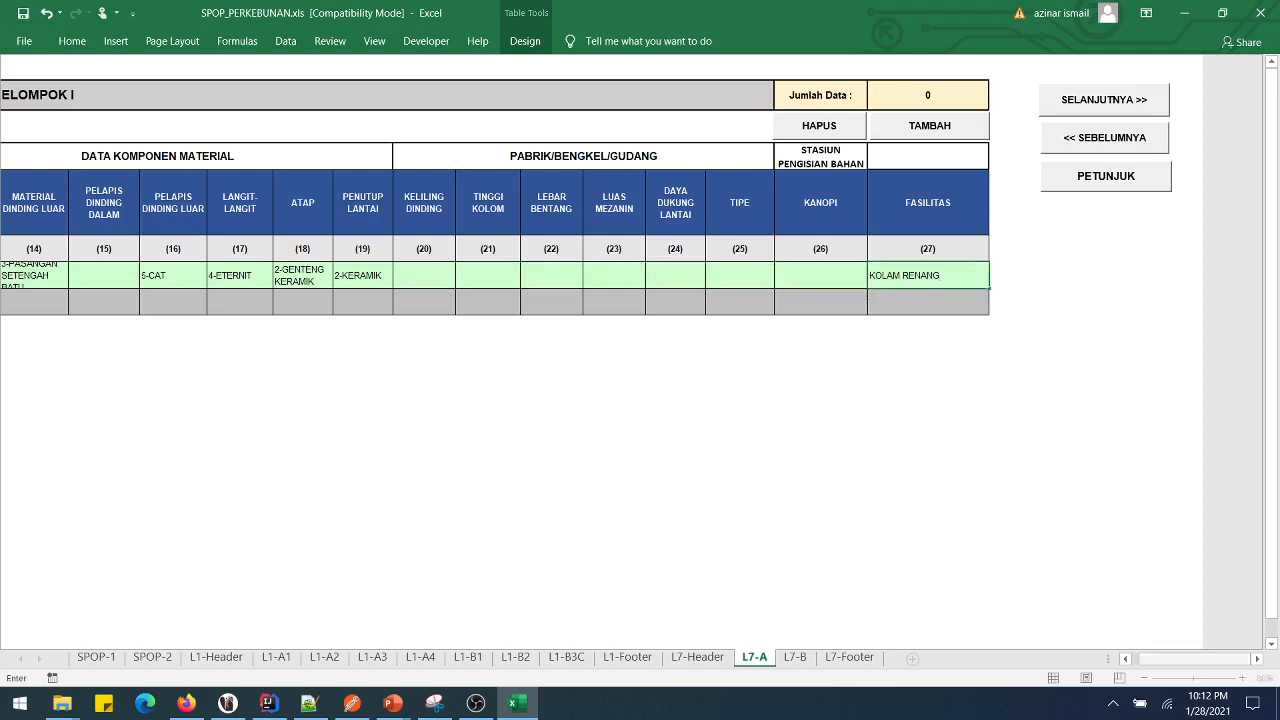
pyautogui.click(929, 126)
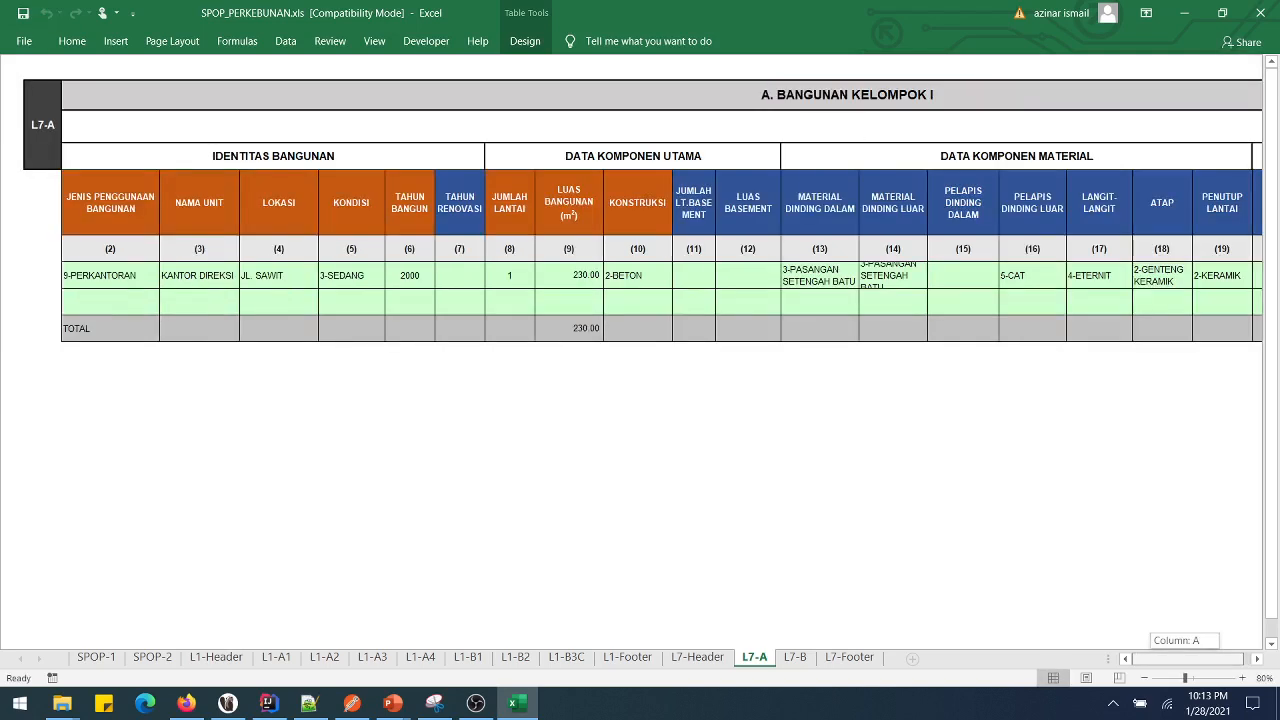
# - Set the new row to 8-PABRIK, named PABRIK UTAMA, located on JL. AKASIA
pyautogui.hotkey('alt', 'Down')
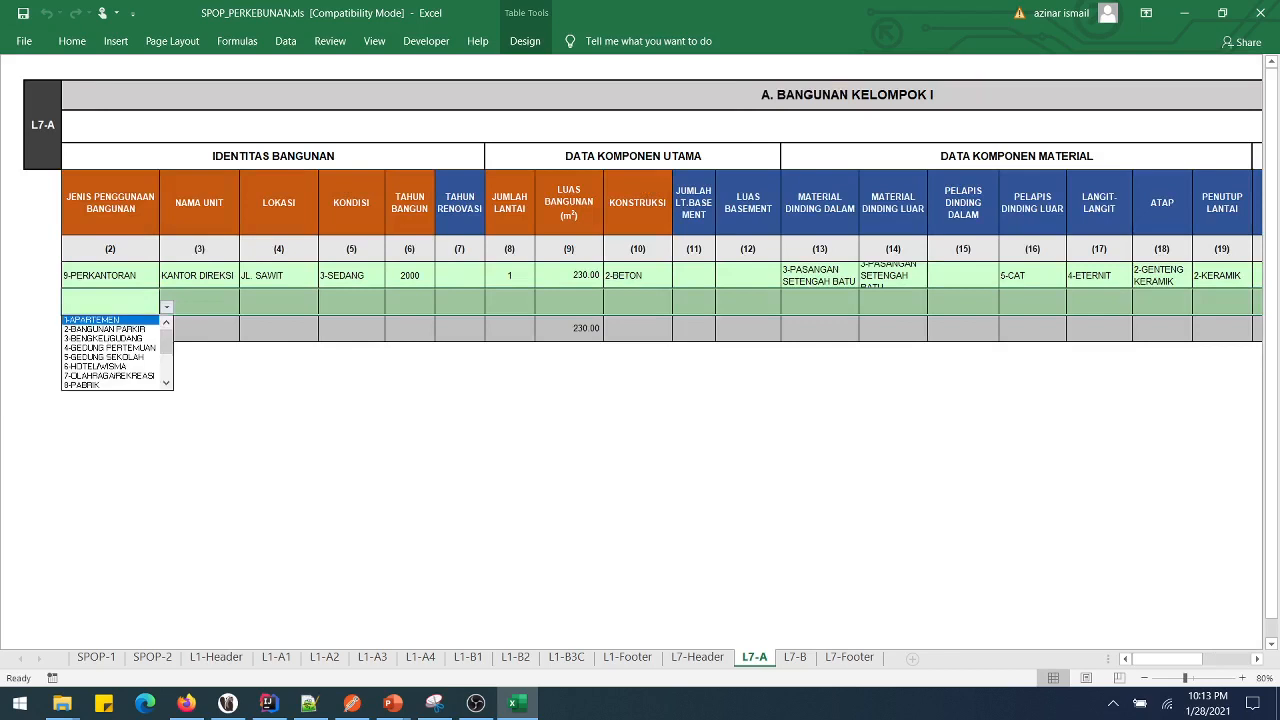
pyautogui.press('Escape')
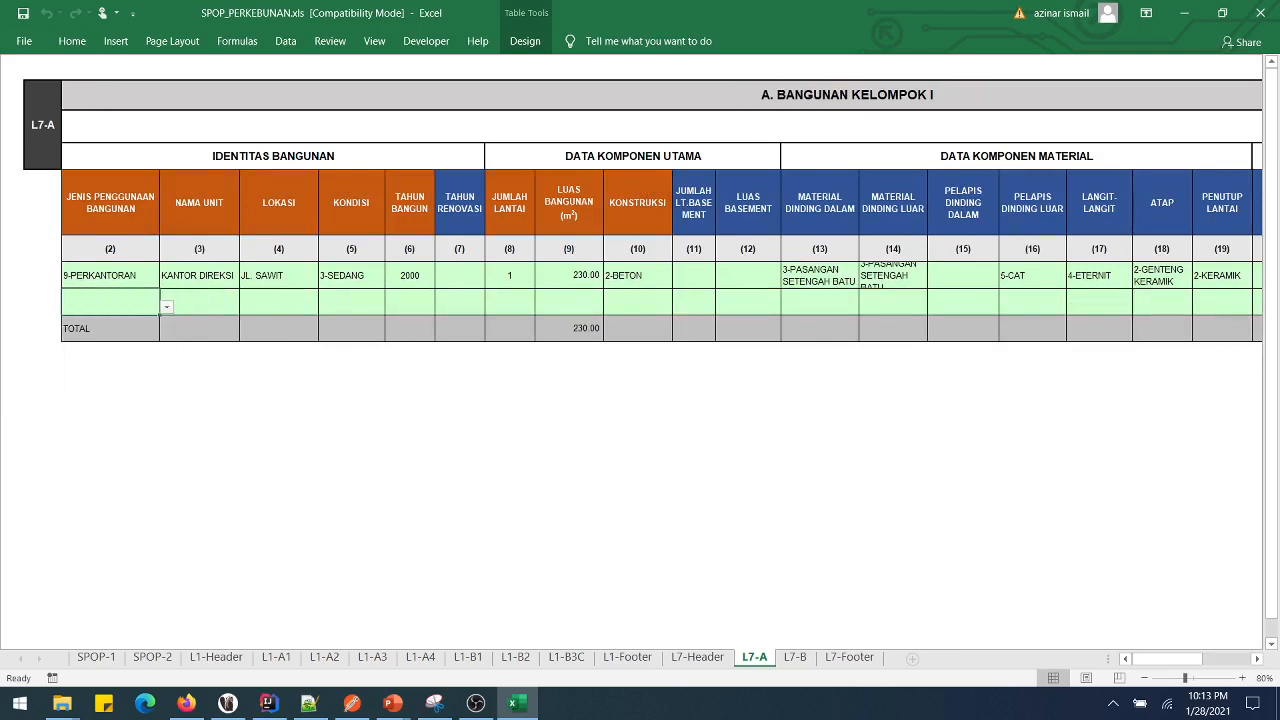
pyautogui.hotkey('alt', 'Down')
pyautogui.press('Down')
pyautogui.press('Down')
pyautogui.press('Down')
pyautogui.press('Down')
pyautogui.press('Down')
pyautogui.press('Down')
pyautogui.press('Down')
pyautogui.press('Return')
pyautogui.click(199, 301)
pyautogui.write('P')
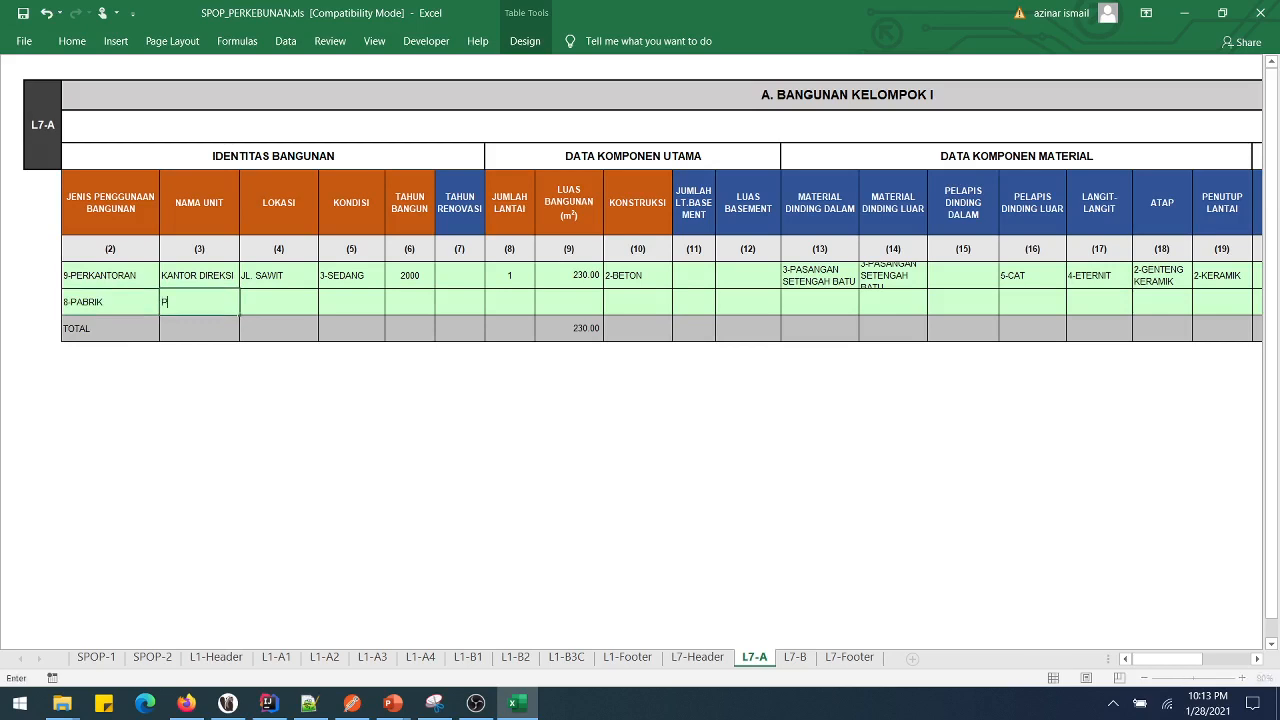
pyautogui.write('ABRIK UTAMA')
pyautogui.press('Tab')
pyautogui.write('J')
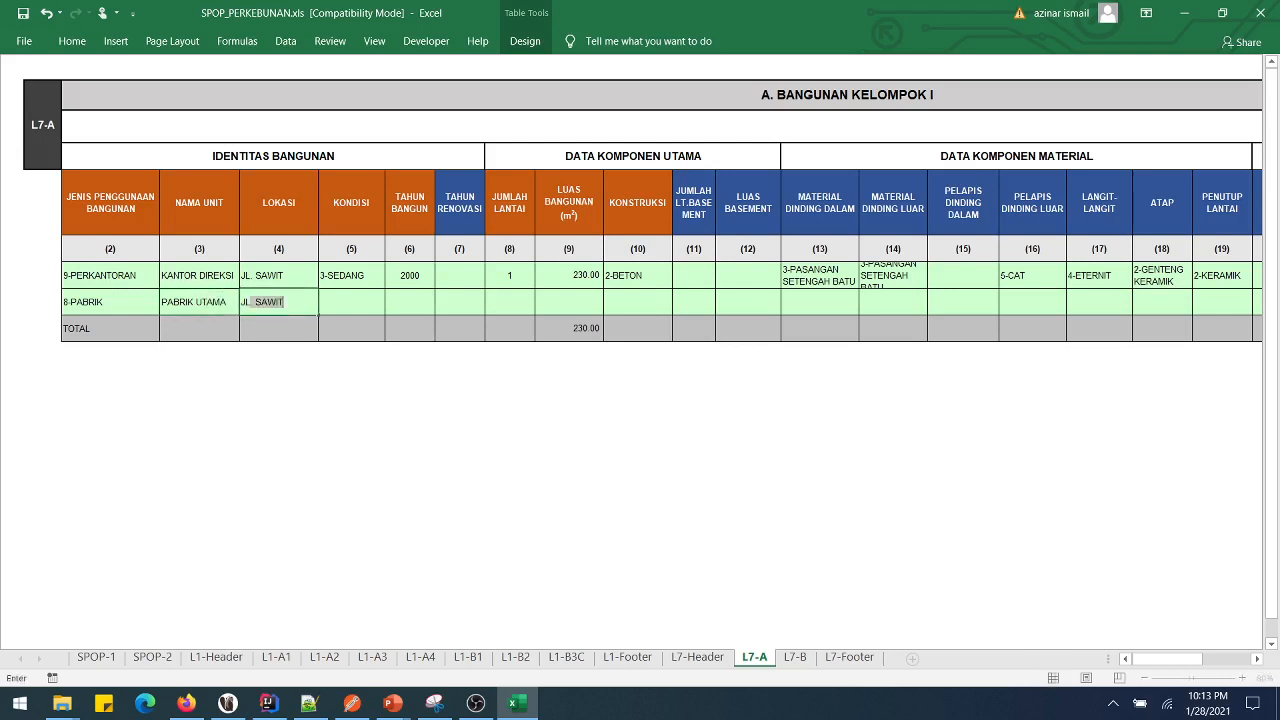
pyautogui.write('L. AKASIA')
pyautogui.press('Tab')
# - Enter condition 2-BAIK, year 2005, 1 floor, 300 m² and 1-BAJA construction
pyautogui.hotkey('alt', 'Down')
pyautogui.press('Down')
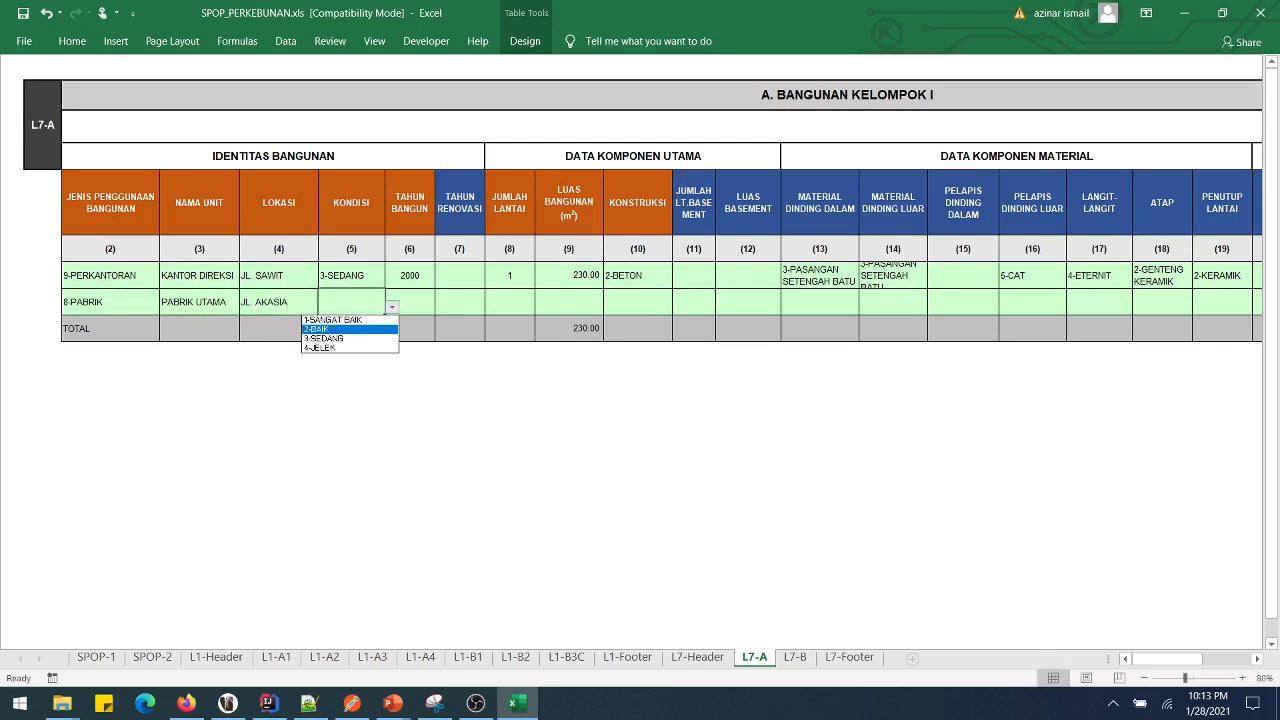
pyautogui.press('Return')
pyautogui.press('Tab')
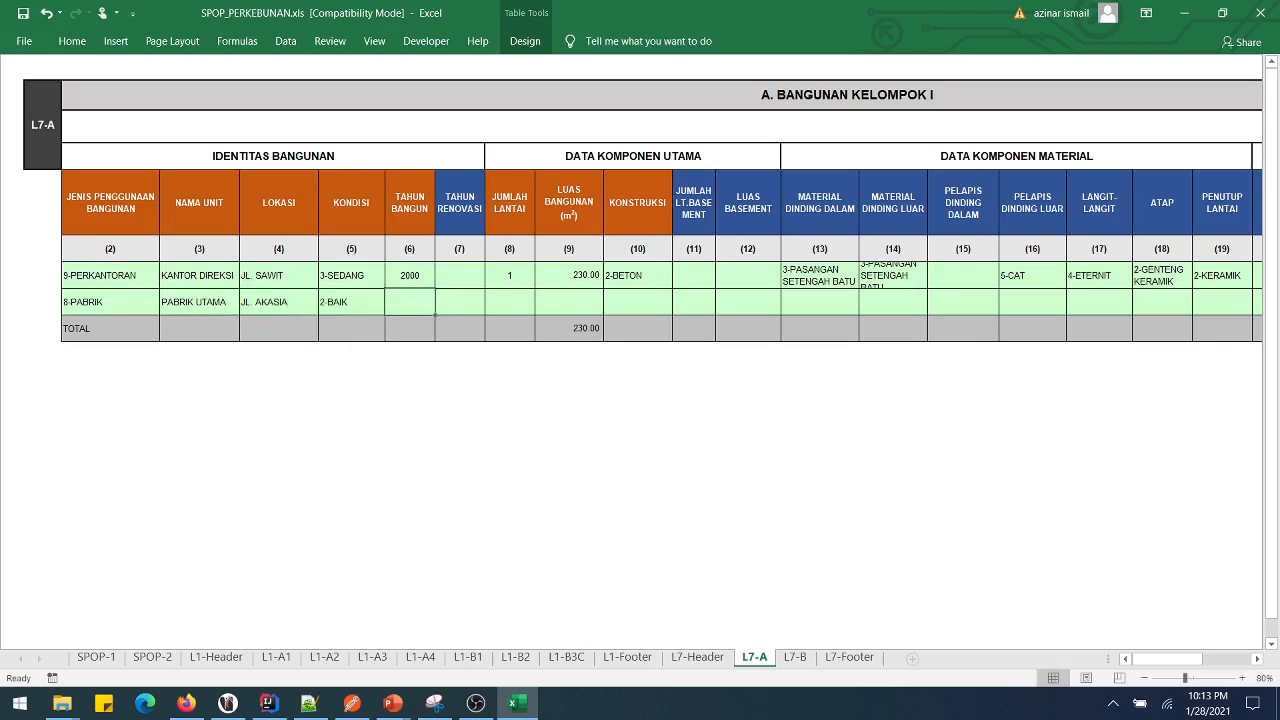
pyautogui.write('2005')
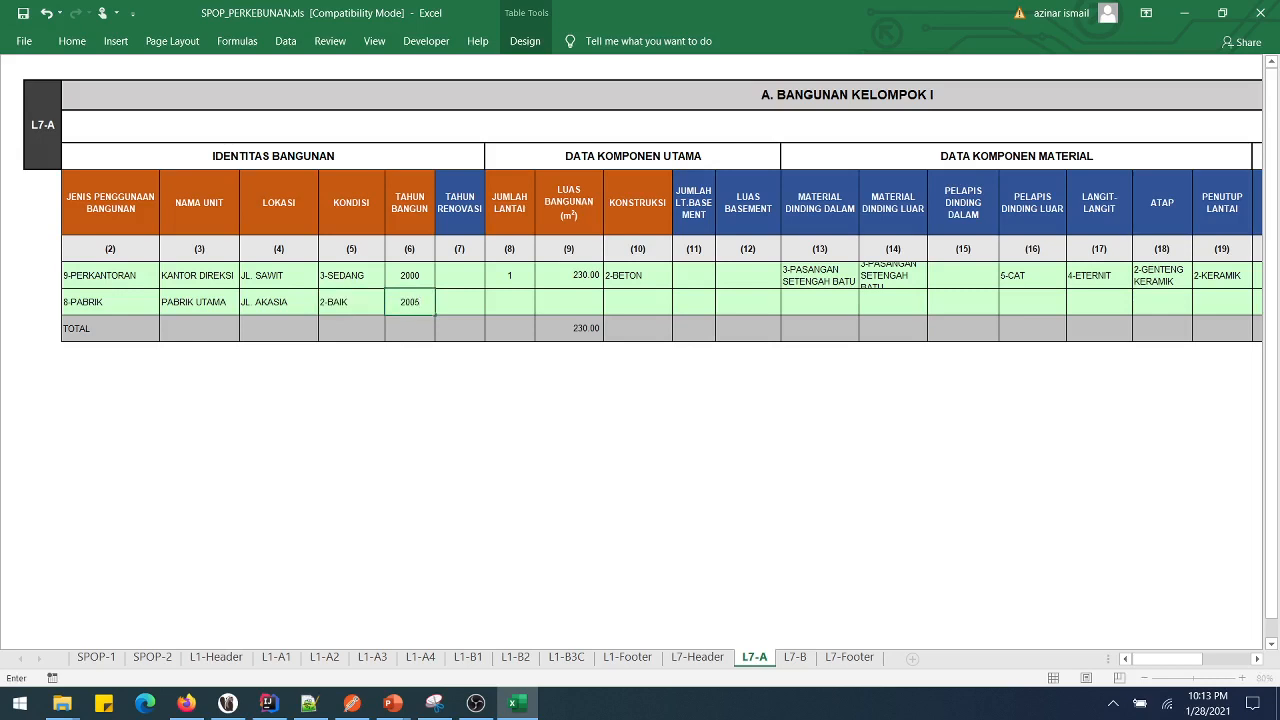
pyautogui.press('Tab')
pyautogui.press('Tab')
pyautogui.write('1')
pyautogui.press('Tab')
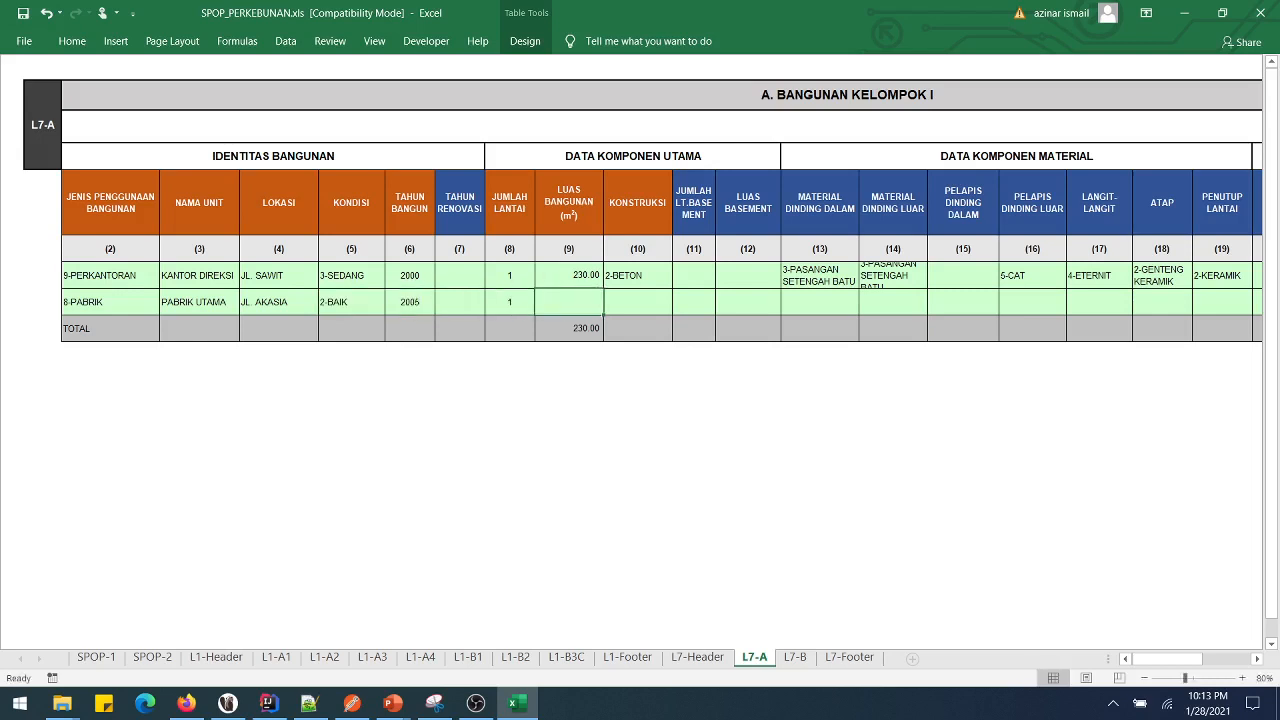
pyautogui.write('300')
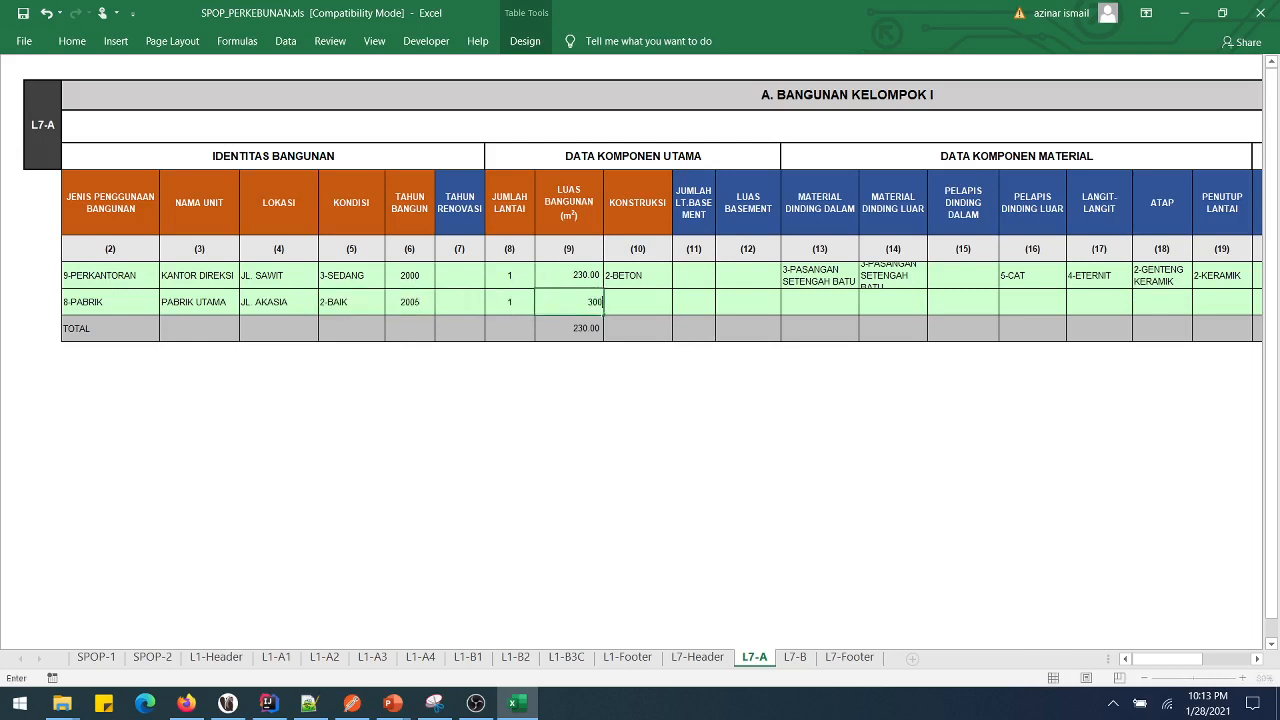
pyautogui.press('Tab')
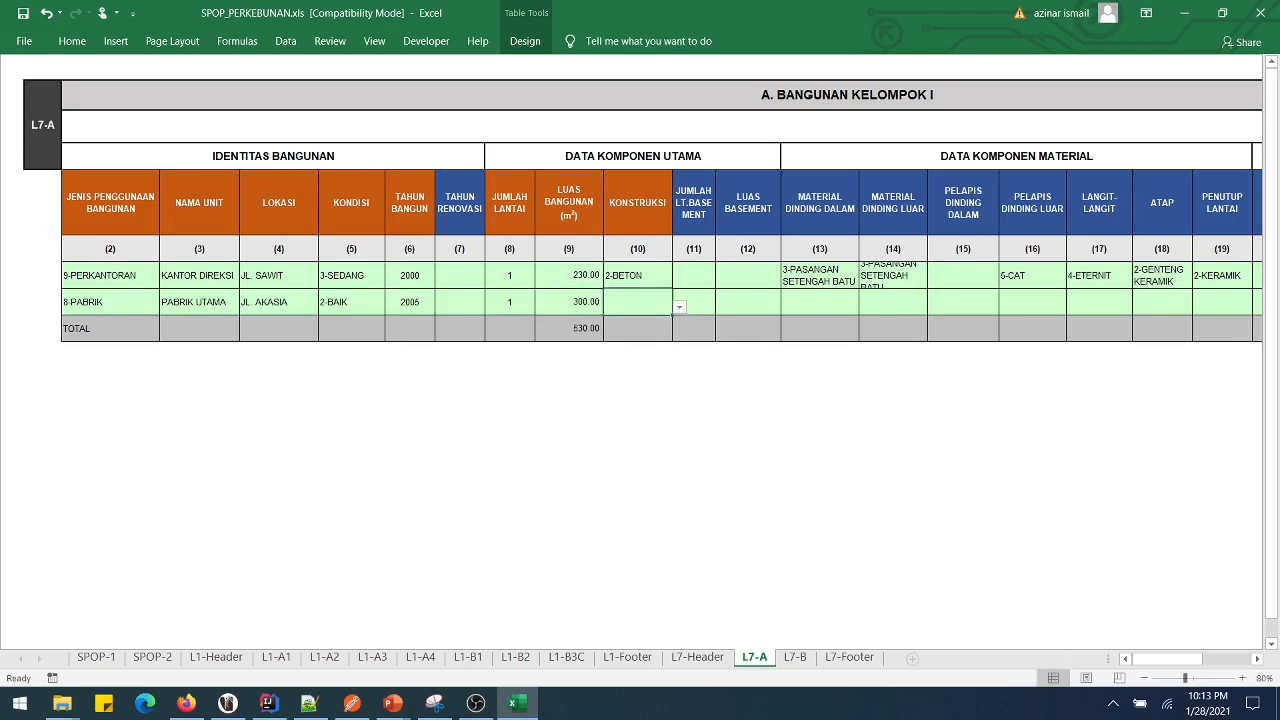
pyautogui.hotkey('alt', 'Down')
pyautogui.press('Return')
# - Set the PABRIK row's roof to 4-ASBES GELOMBANG
pyautogui.moveTo(1166, 658); pyautogui.dragTo(1198, 658)
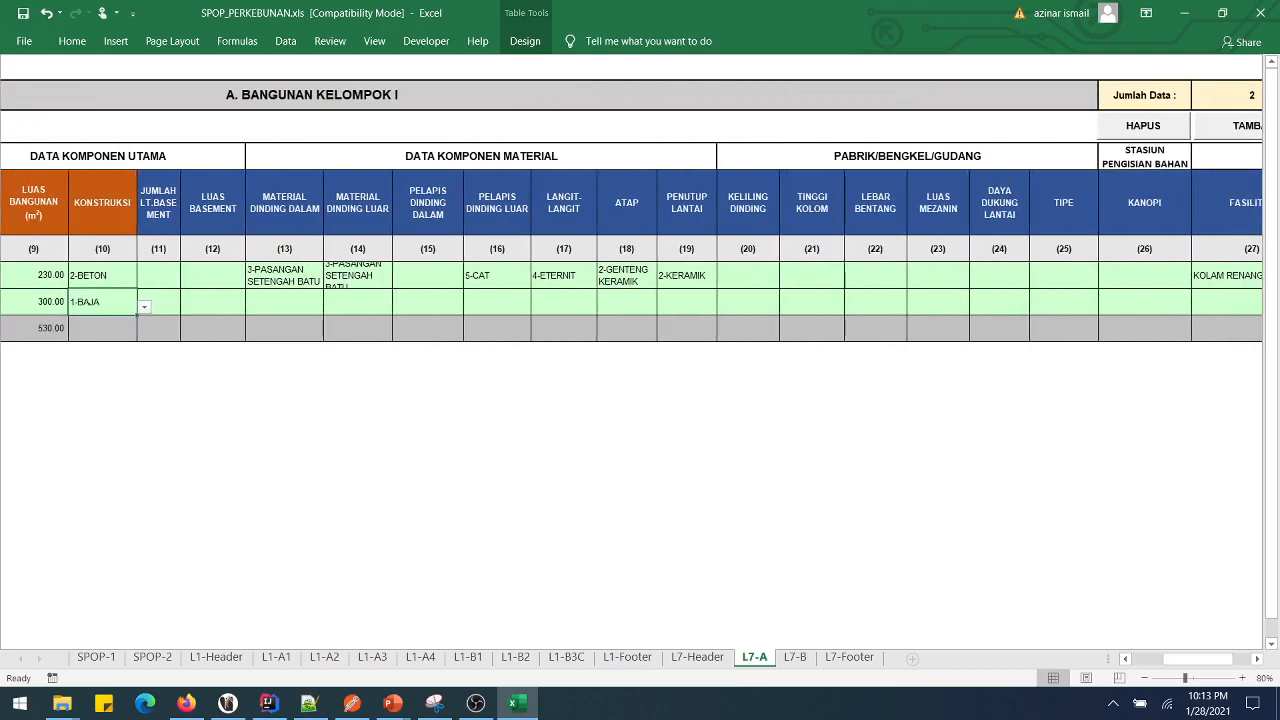
pyautogui.click(284, 302)
pyautogui.click(357, 302)
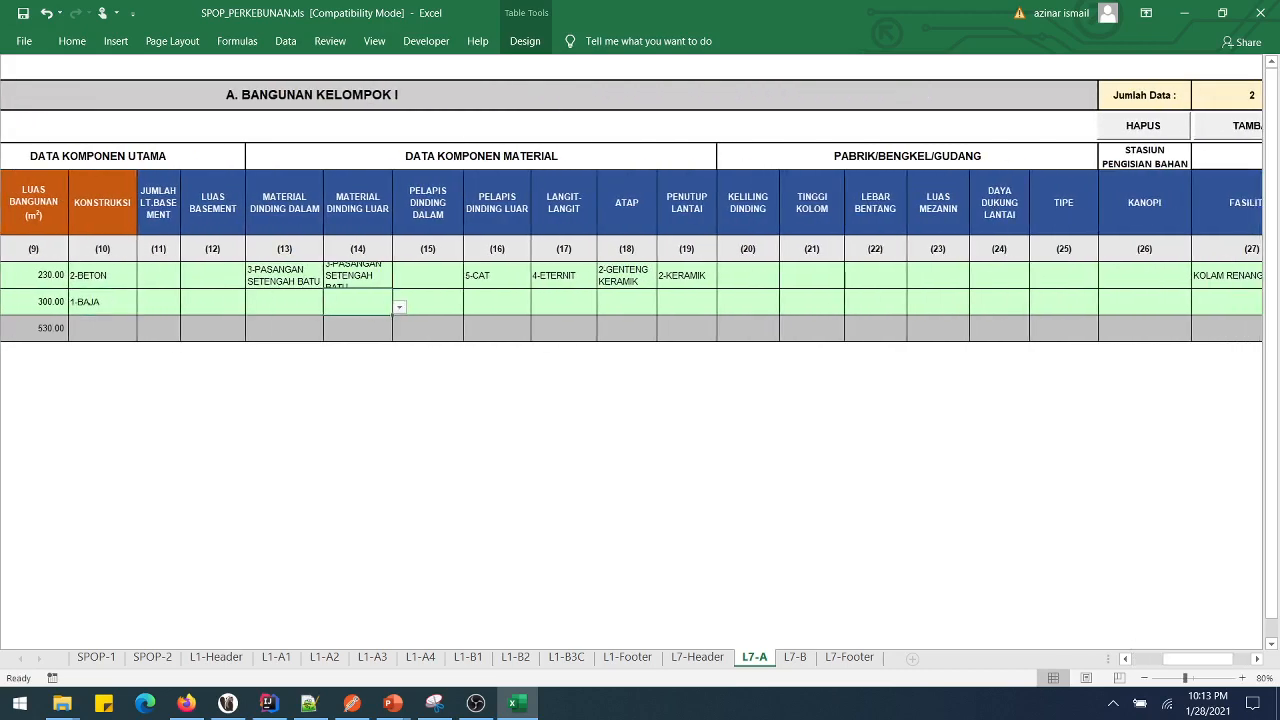
pyautogui.click(564, 302)
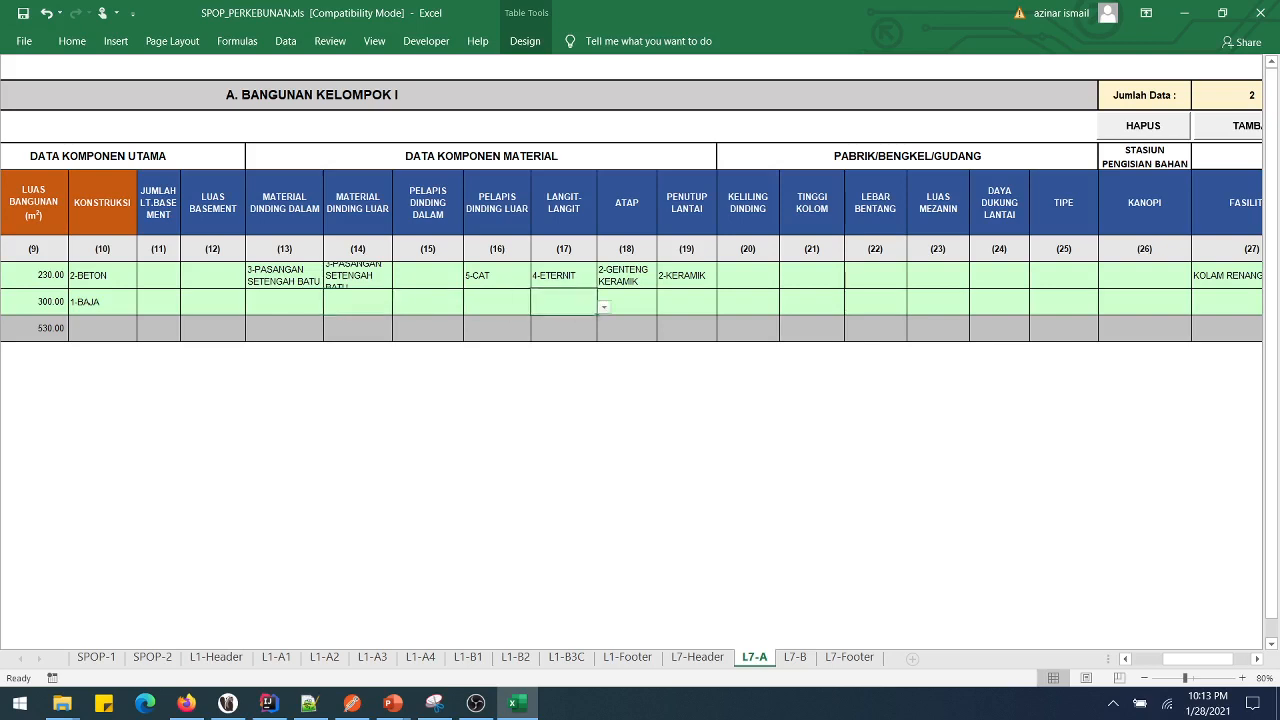
pyautogui.click(626, 302)
pyautogui.hotkey('alt', 'Down')
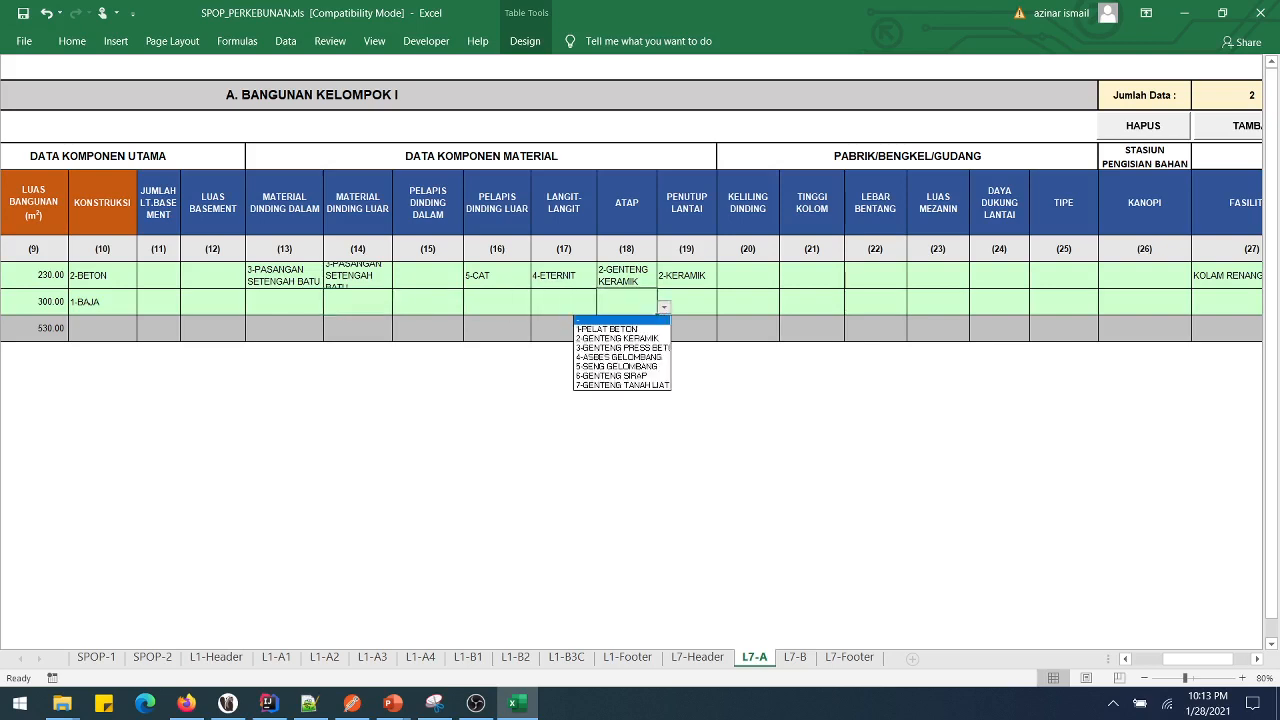
pyautogui.press('Down')
pyautogui.press('Down')
pyautogui.press('Down')
pyautogui.press('Down')
pyautogui.press('Down')
pyautogui.press('Down')
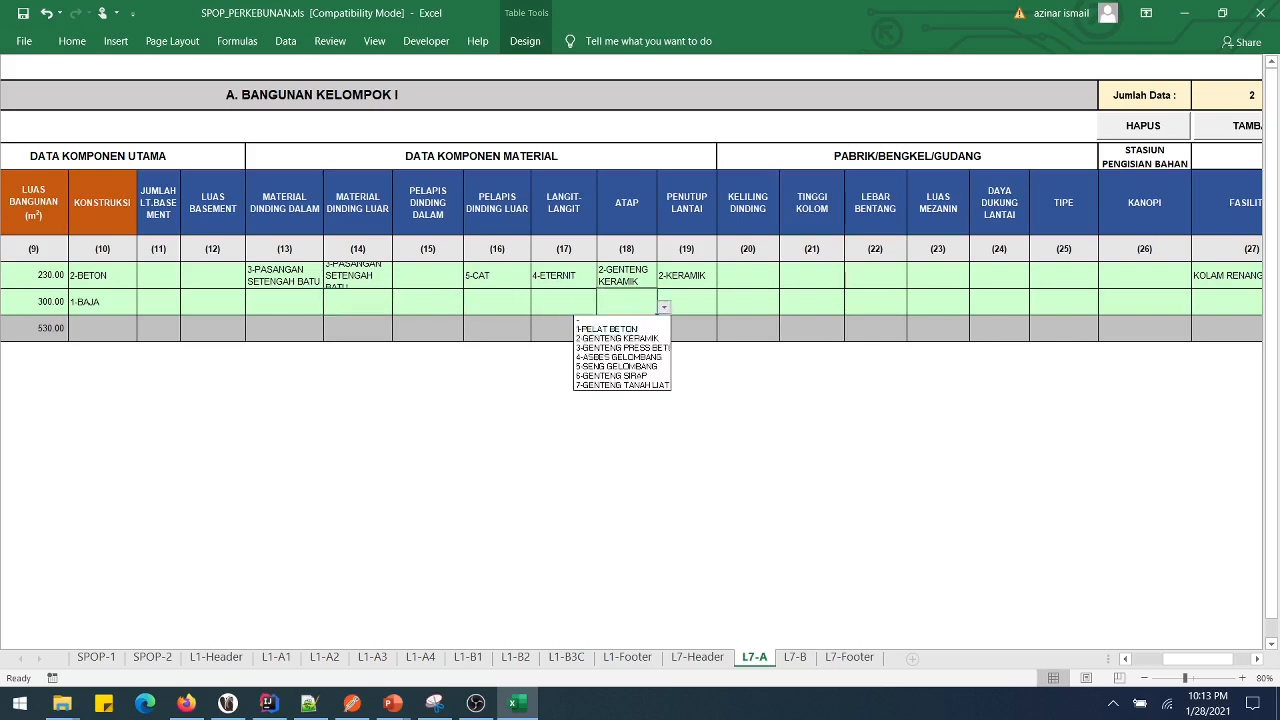
pyautogui.press('Up')
pyautogui.press('Up')
pyautogui.press('Return')
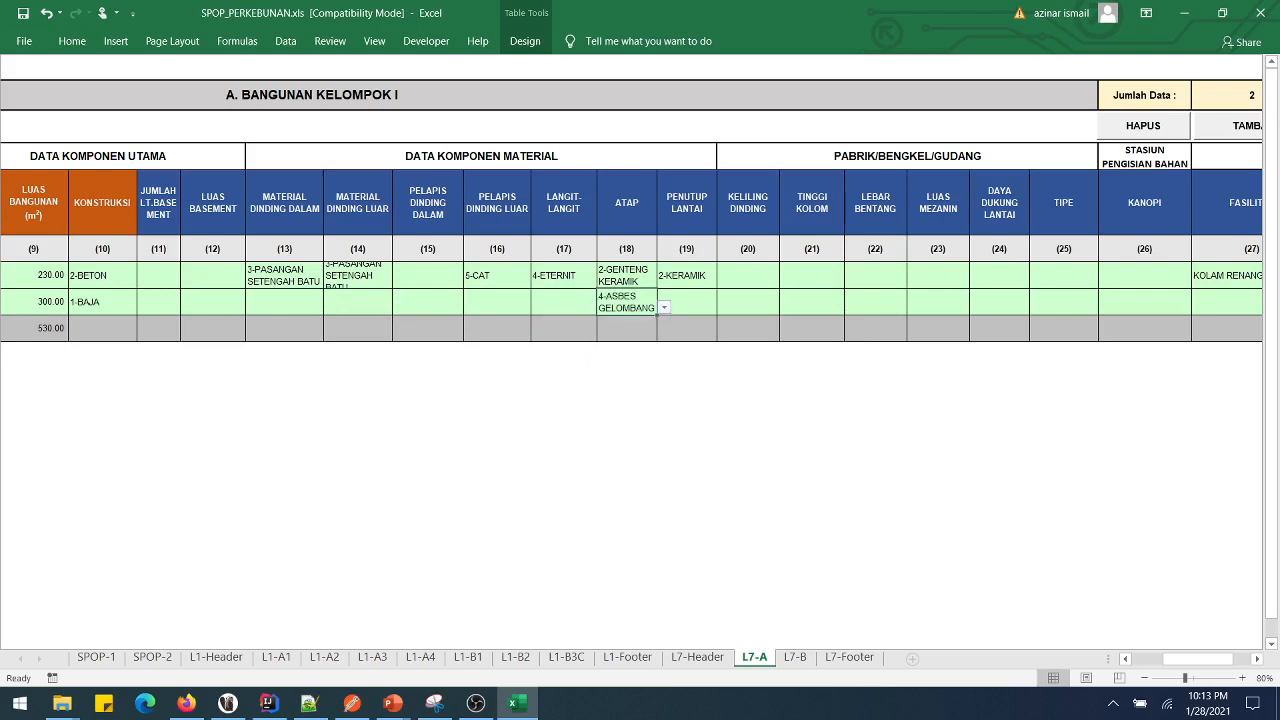
# - Set the PABRIK row's floor covering to 4-UBIN PC/PAPAN
pyautogui.click(686, 301)
pyautogui.hotkey('alt', 'Down')
pyautogui.press('Down')
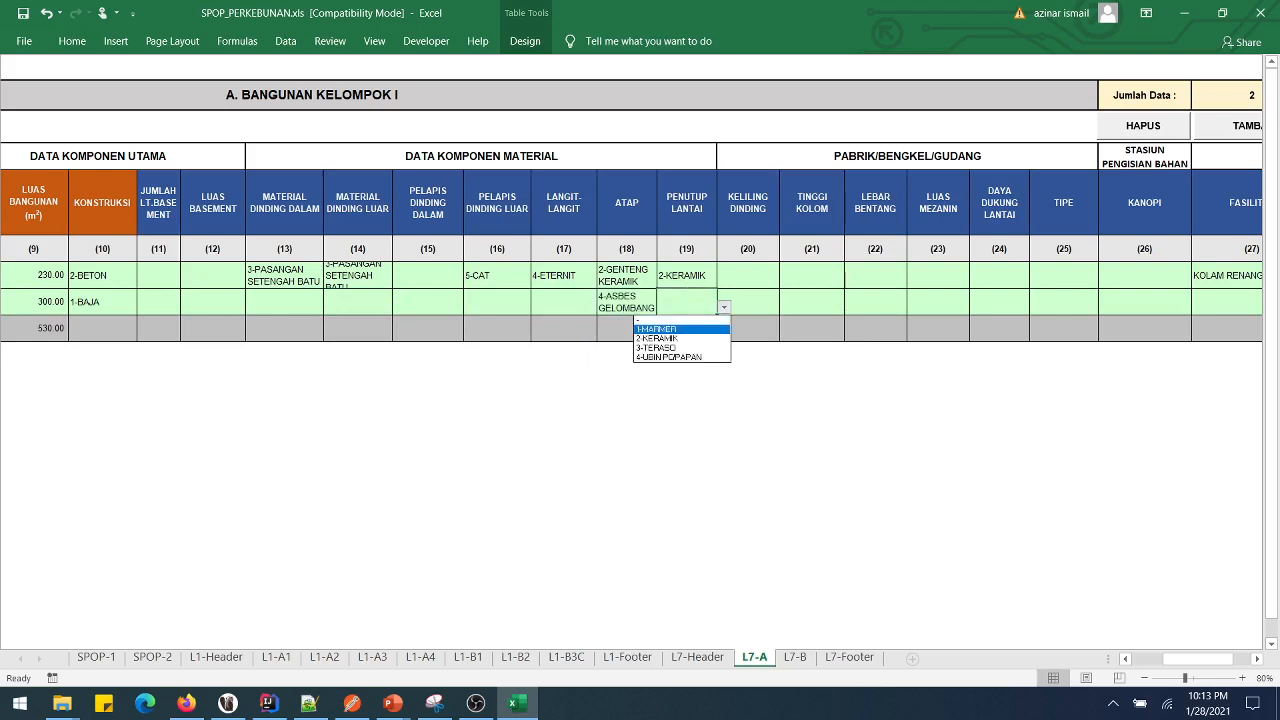
pyautogui.press('Down')
pyautogui.press('Down')
pyautogui.press('Down')
pyautogui.press('Return')
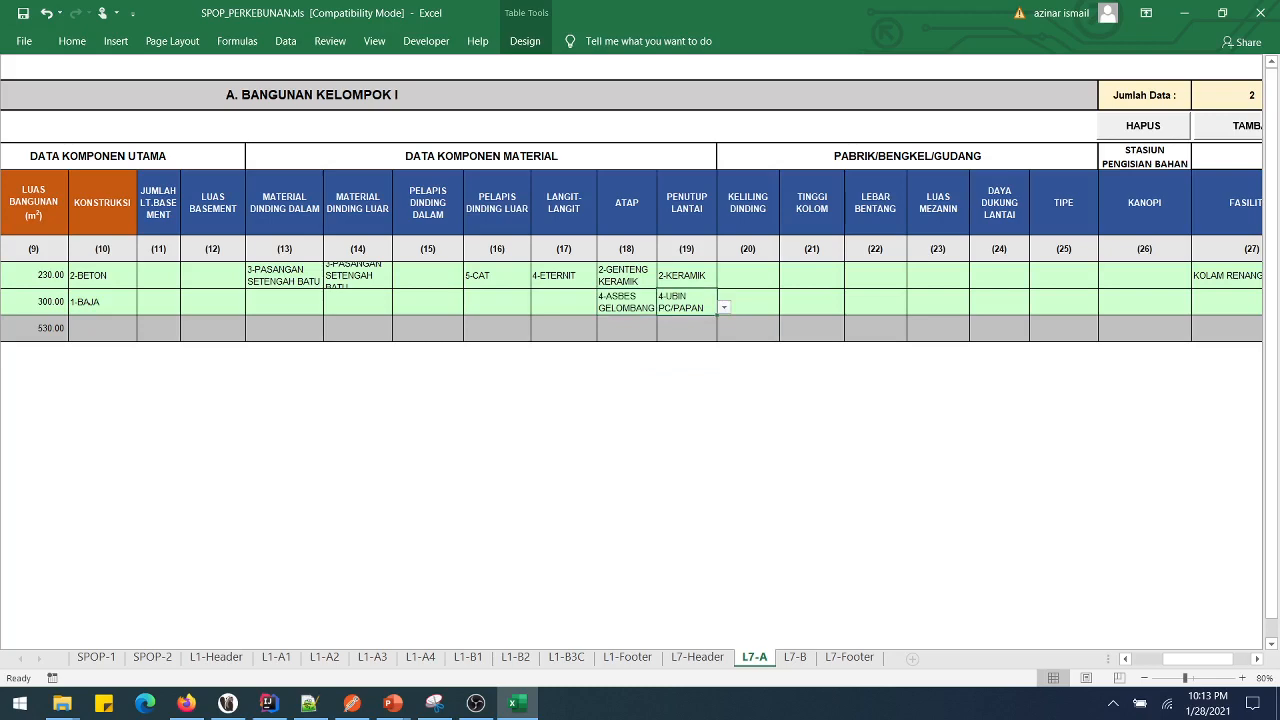
# - Enter column height 4.00 and span width 12.00
pyautogui.hscroll(5, 632, 210)
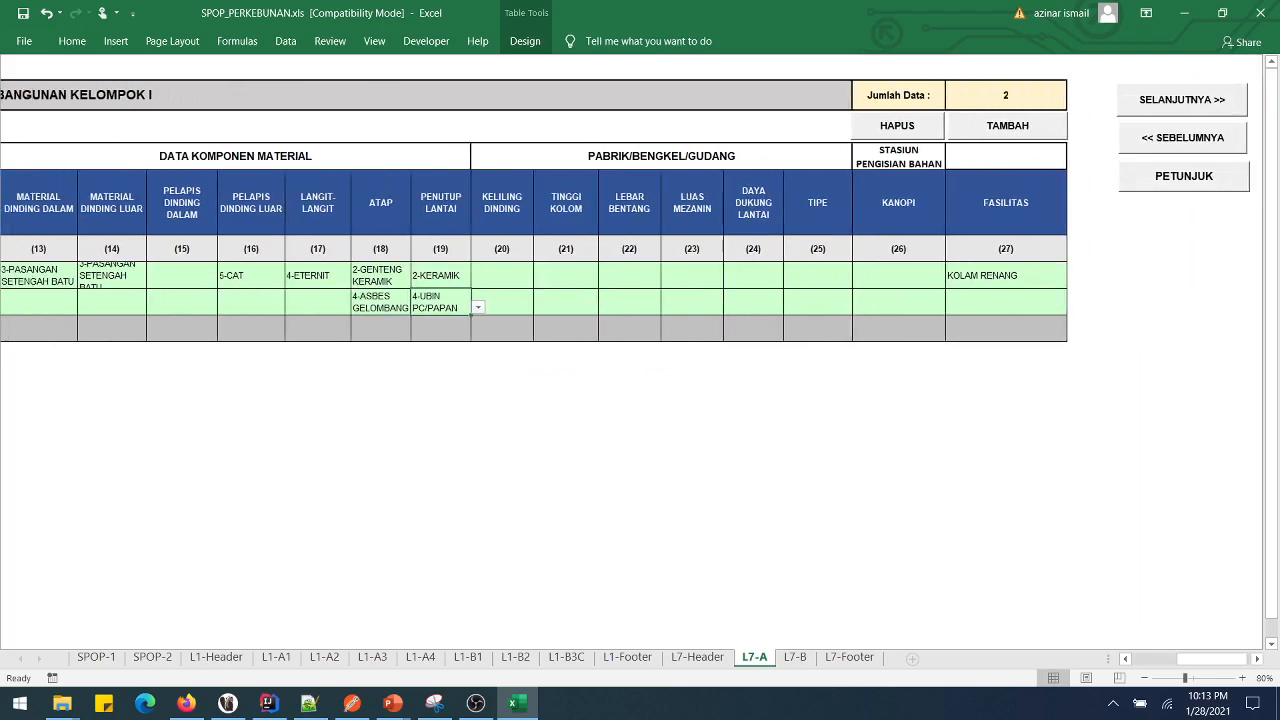
pyautogui.press('Right')
pyautogui.hotkey('shift', 'Right')
pyautogui.hotkey('shift', 'Right')
pyautogui.hotkey('shift', 'Right')
pyautogui.hotkey('shift', 'Right')
pyautogui.hotkey('shift', 'Right')
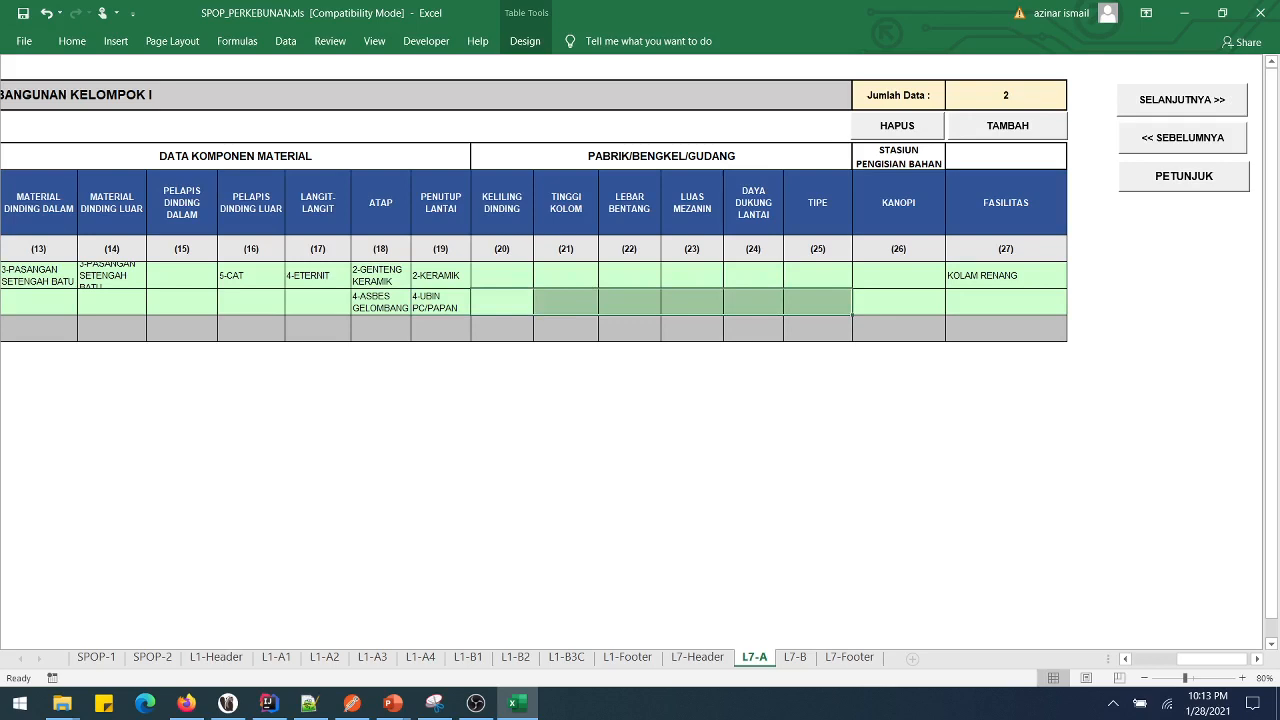
pyautogui.press('Right')
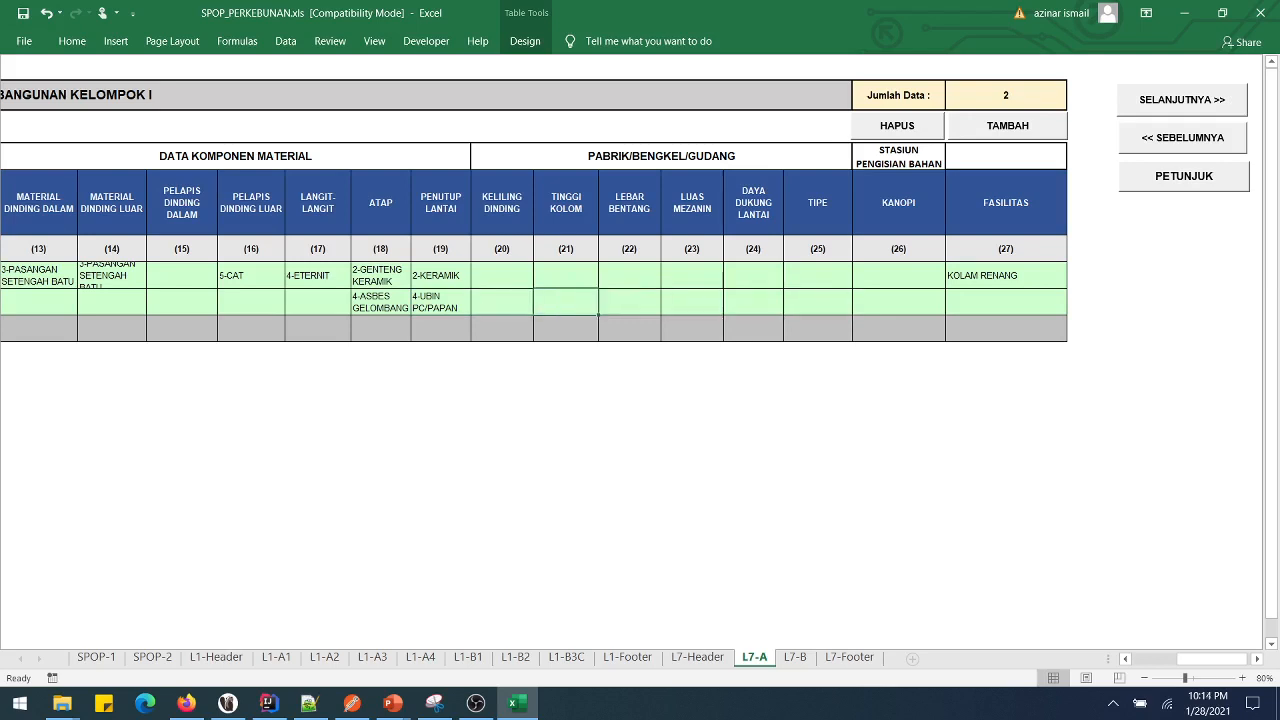
pyautogui.write('6')
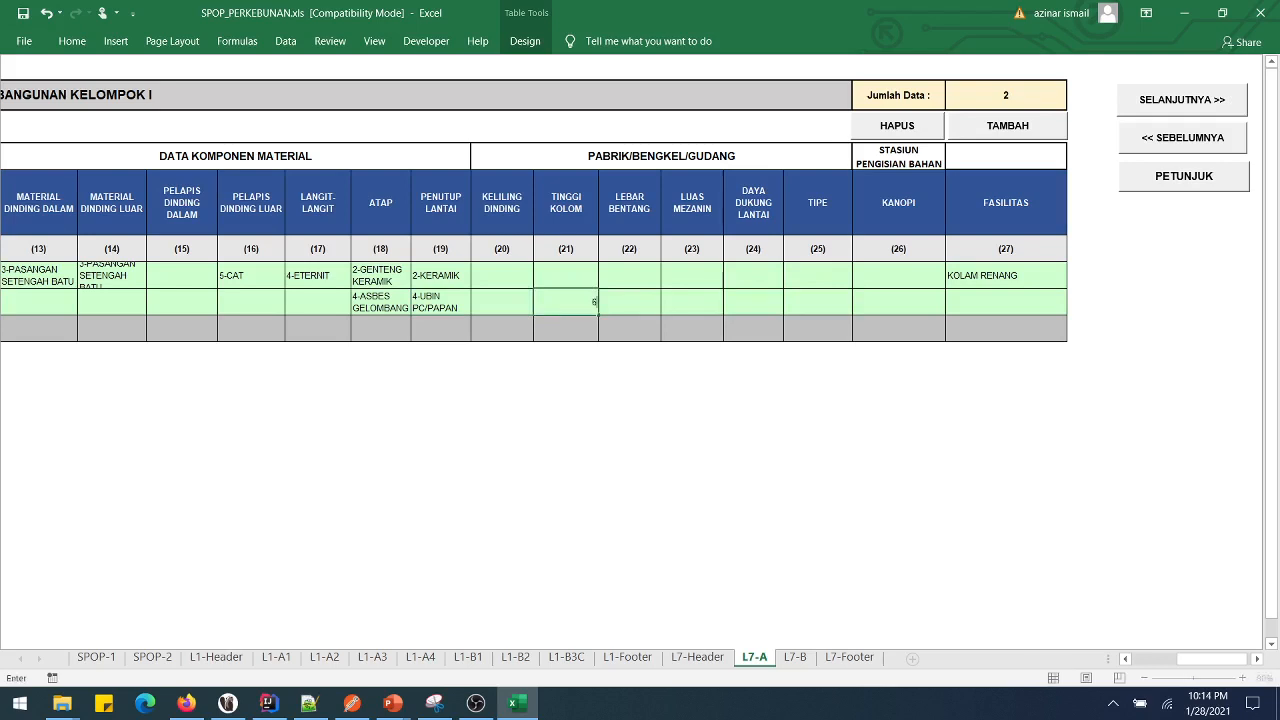
pyautogui.press('BackSpace')
pyautogui.press('Right')
pyautogui.write('12')
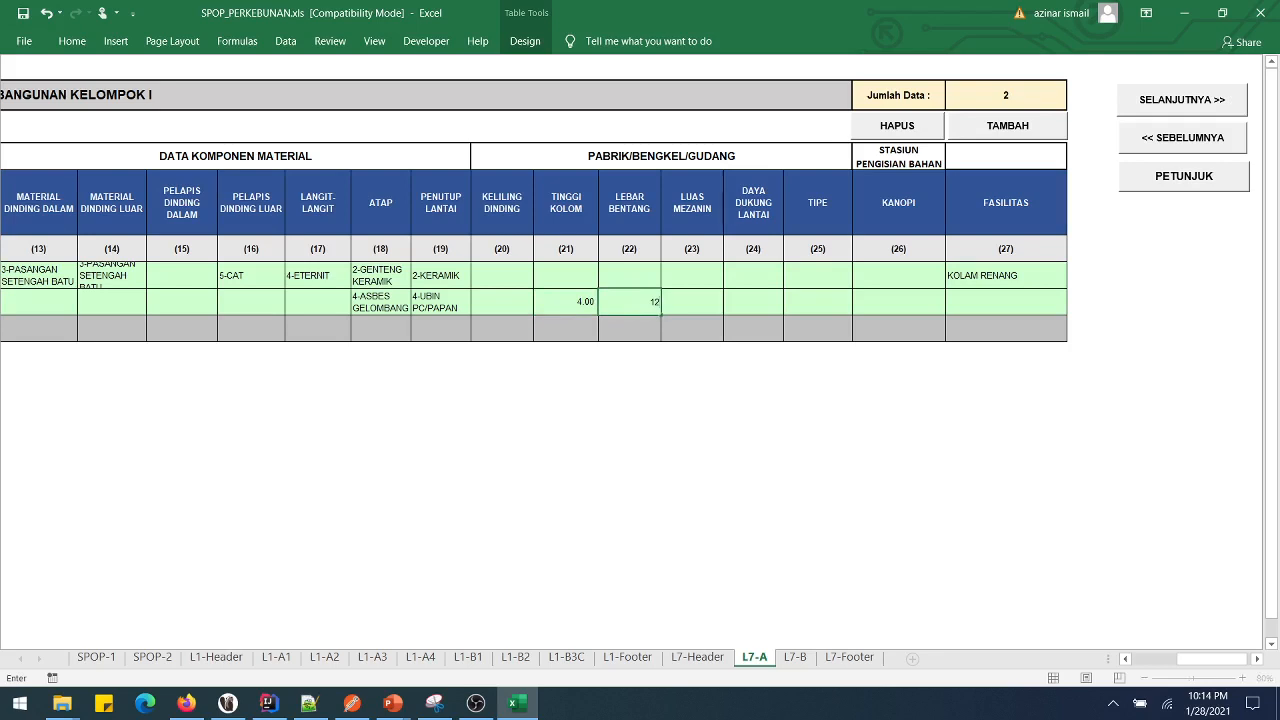
pyautogui.press('Right')
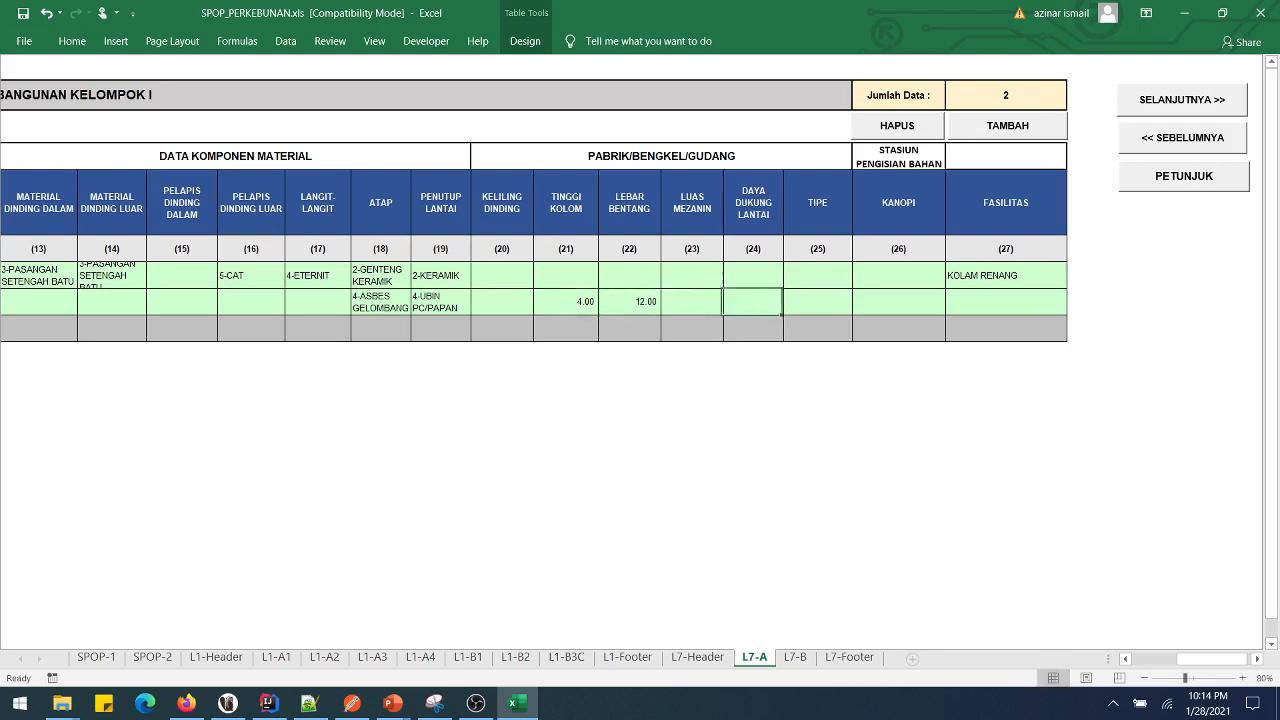
# - Set factory type 1-RINGAN and floor load capacity 12.20, then move to FASILITAS
pyautogui.press('Right')
pyautogui.press('Right')
pyautogui.hotkey('alt', 'Down')
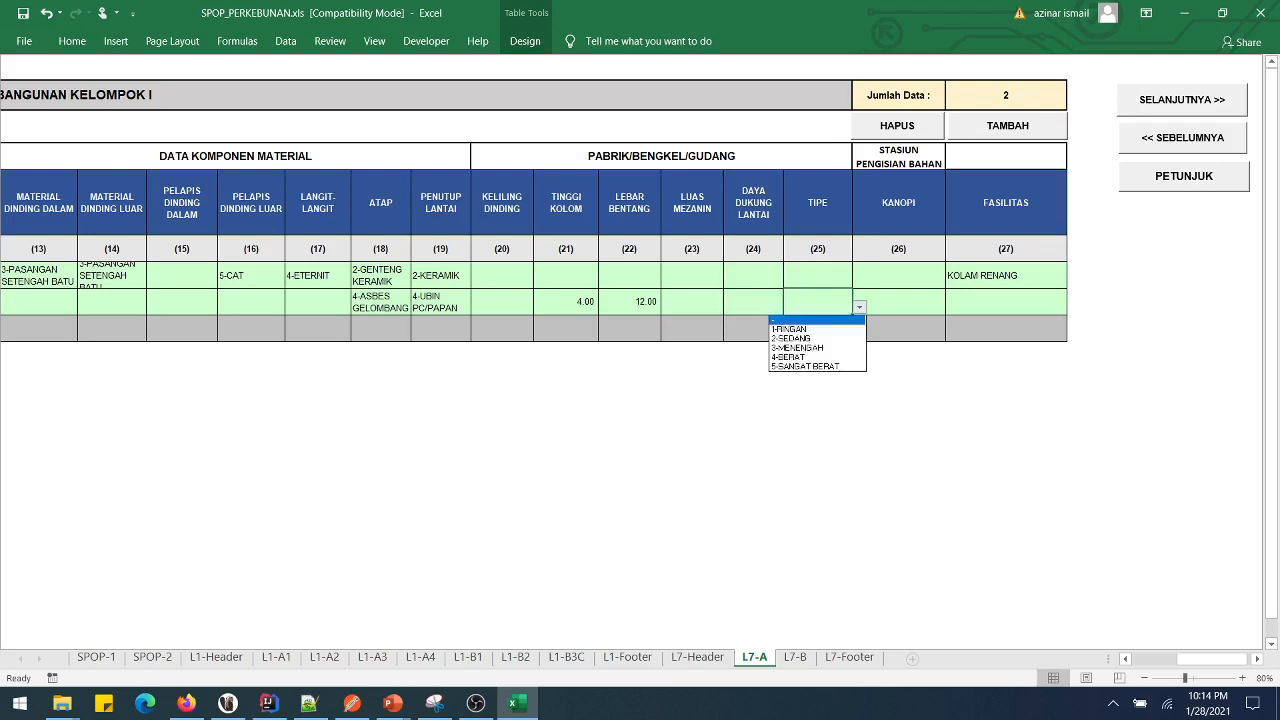
pyautogui.press('Down')
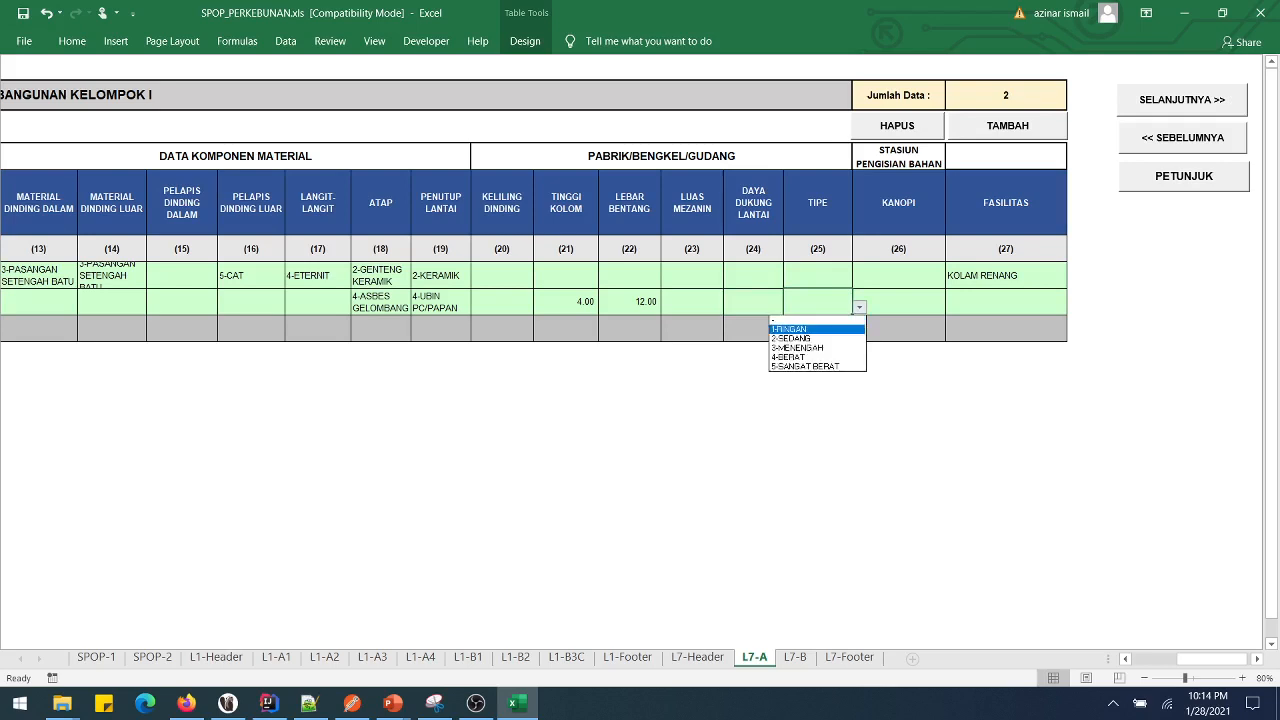
pyautogui.press('Return')
pyautogui.press('Left')
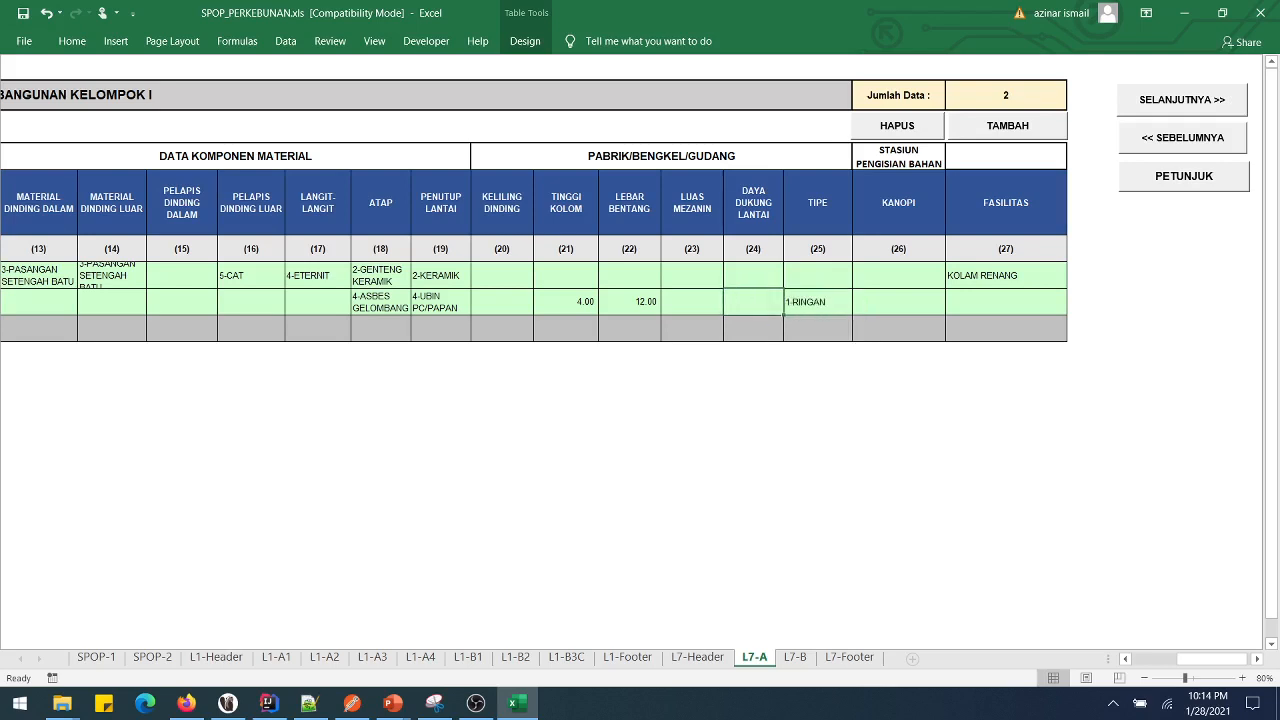
pyautogui.write('12')
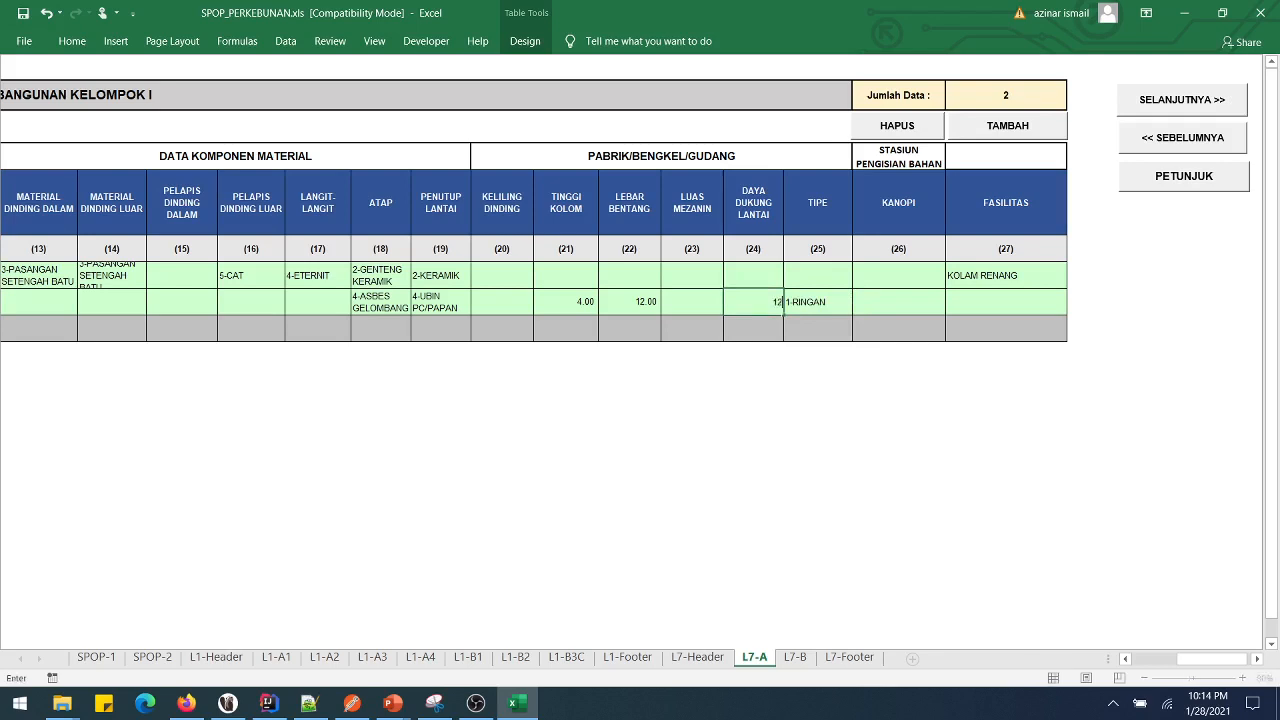
pyautogui.write('.2')
pyautogui.press('Right')
pyautogui.press('Right')
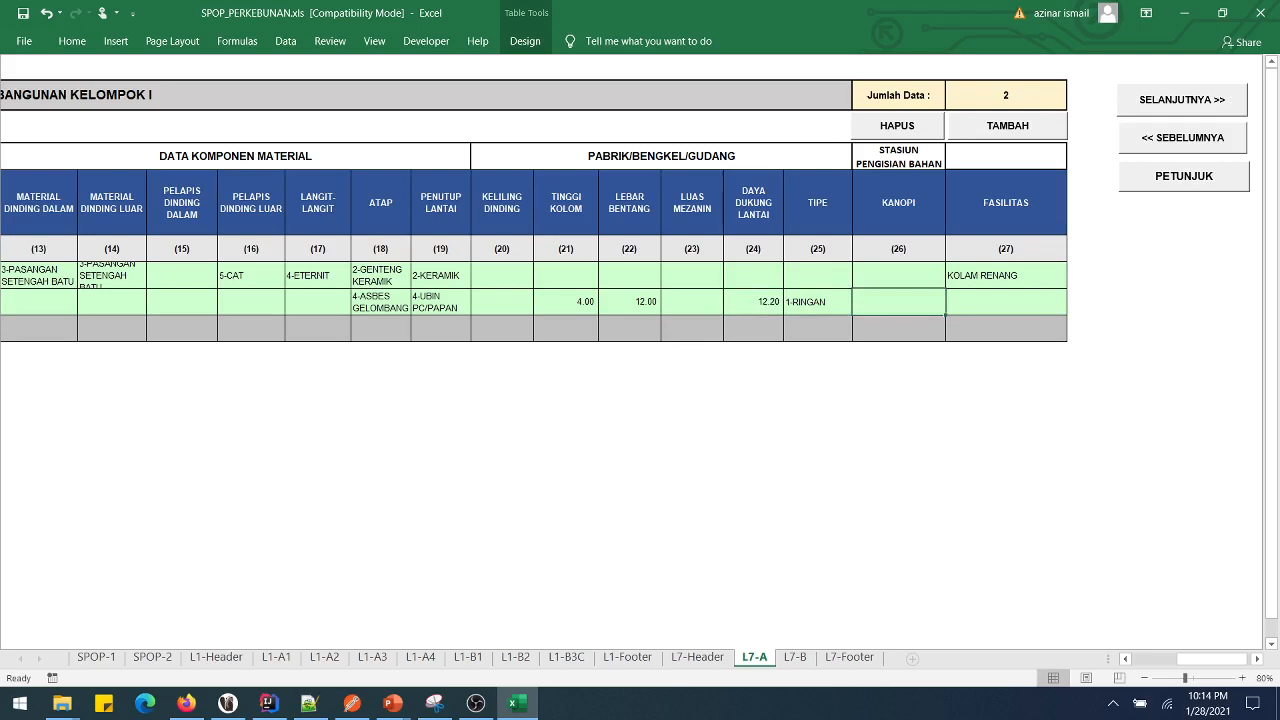
pyautogui.press('Up')
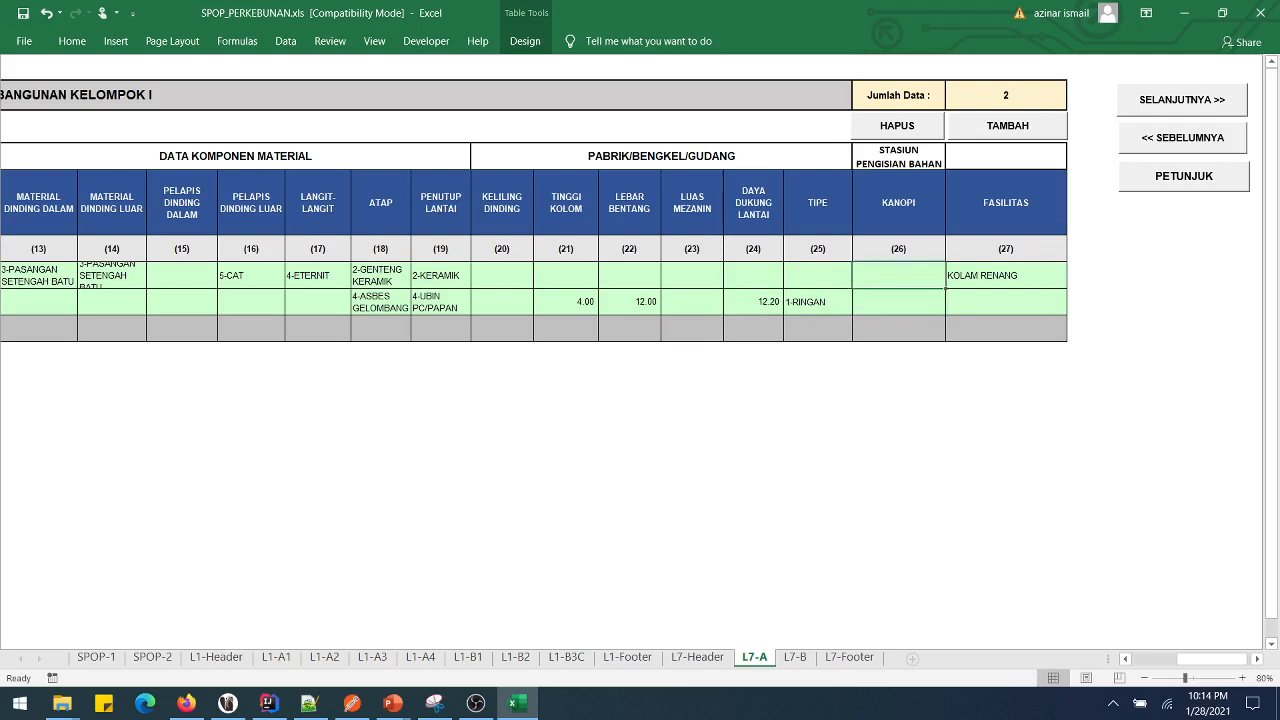
pyautogui.press('Right')
pyautogui.press('Down')
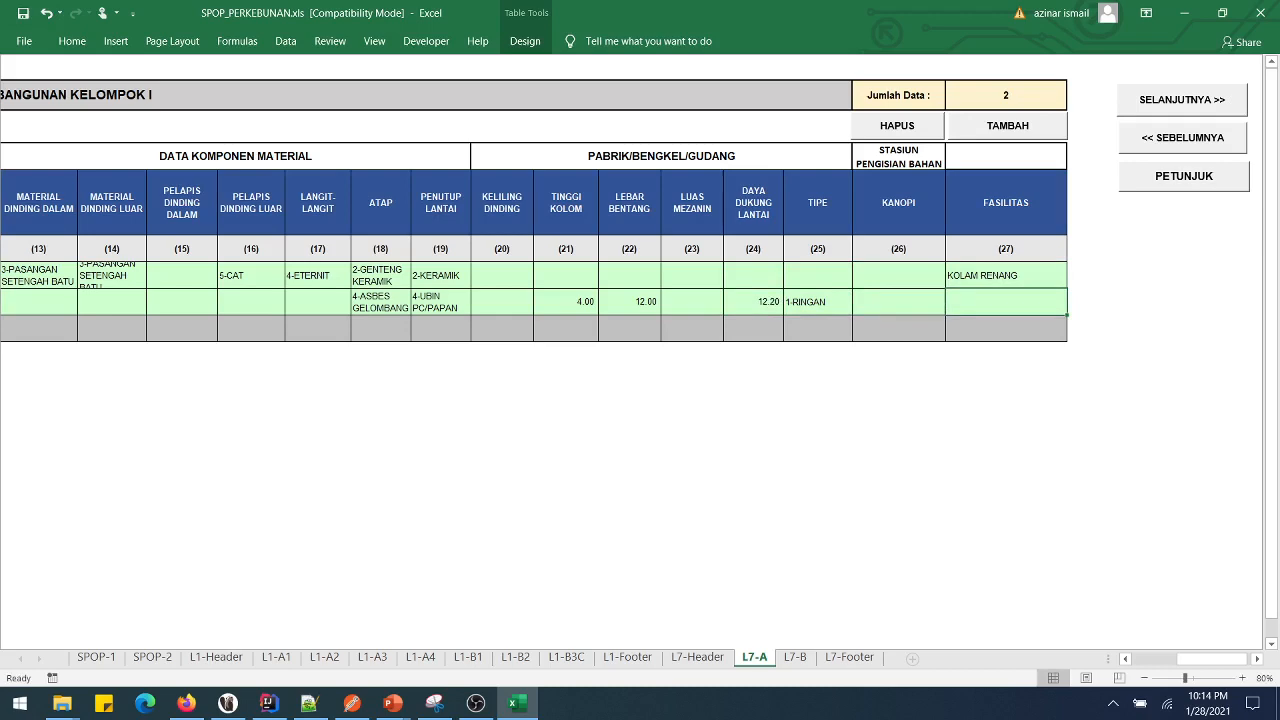
pyautogui.click(1182, 99)
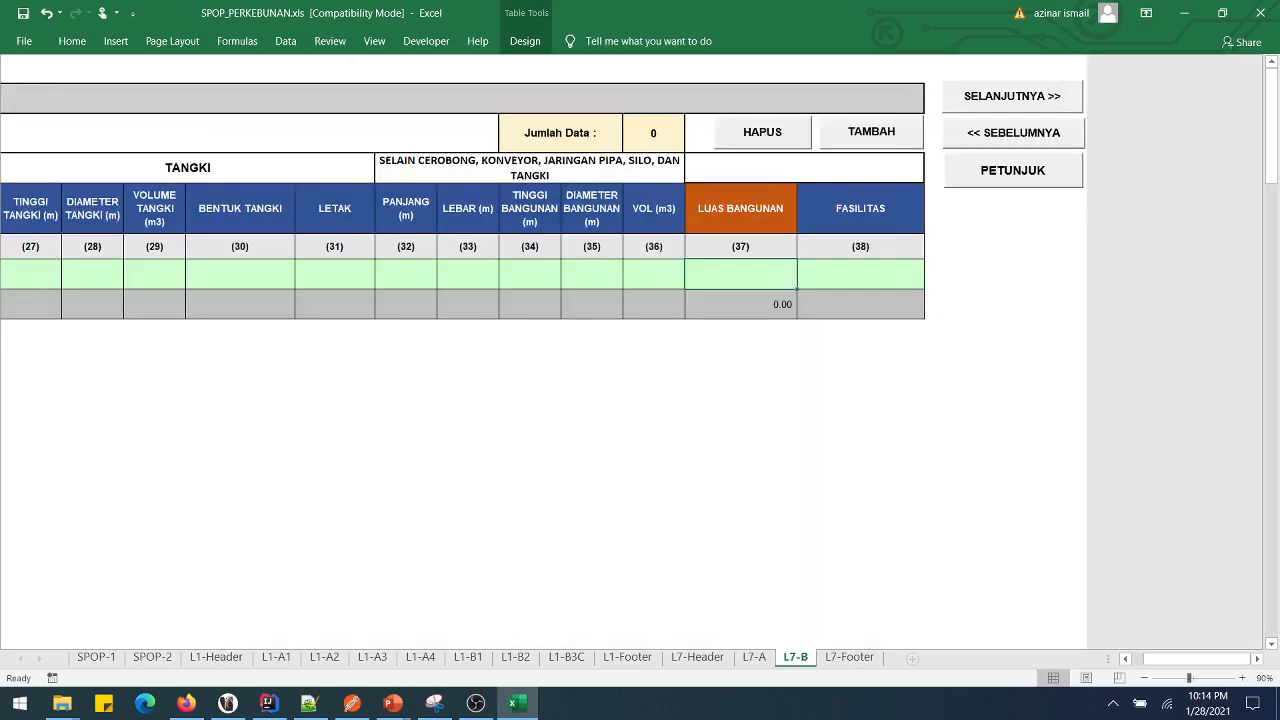
# - Try 2-CEROBONG as the building use and inspect its chimney height, diameter and shape cells
pyautogui.moveTo(1195, 659); pyautogui.dragTo(1172, 659)
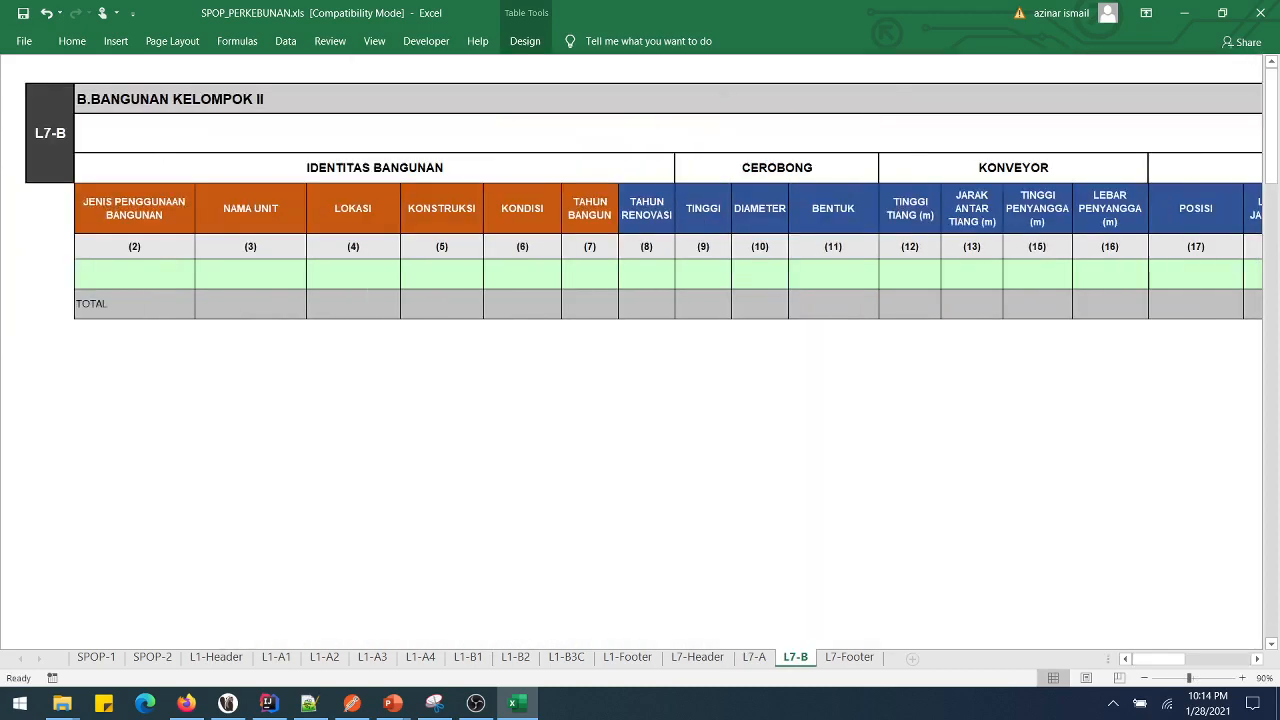
pyautogui.click(134, 273)
pyautogui.hotkey('alt', 'Down')
pyautogui.press('Down')
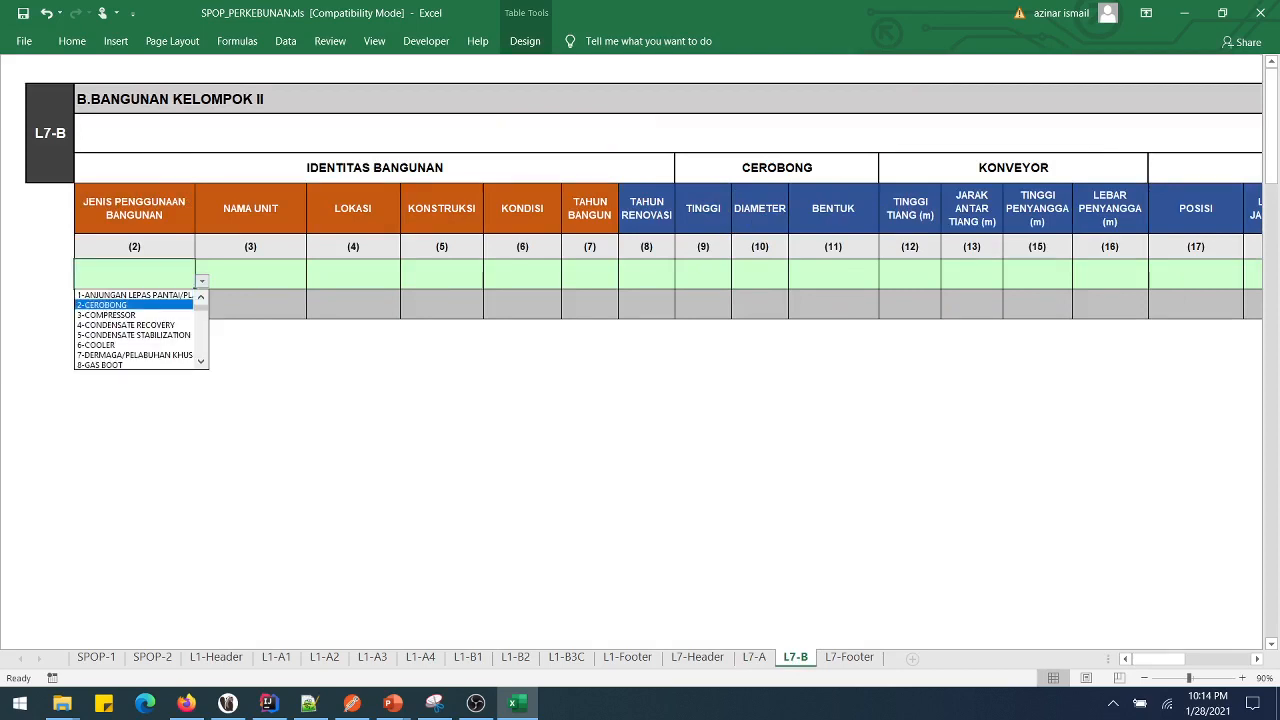
pyautogui.press('Return')
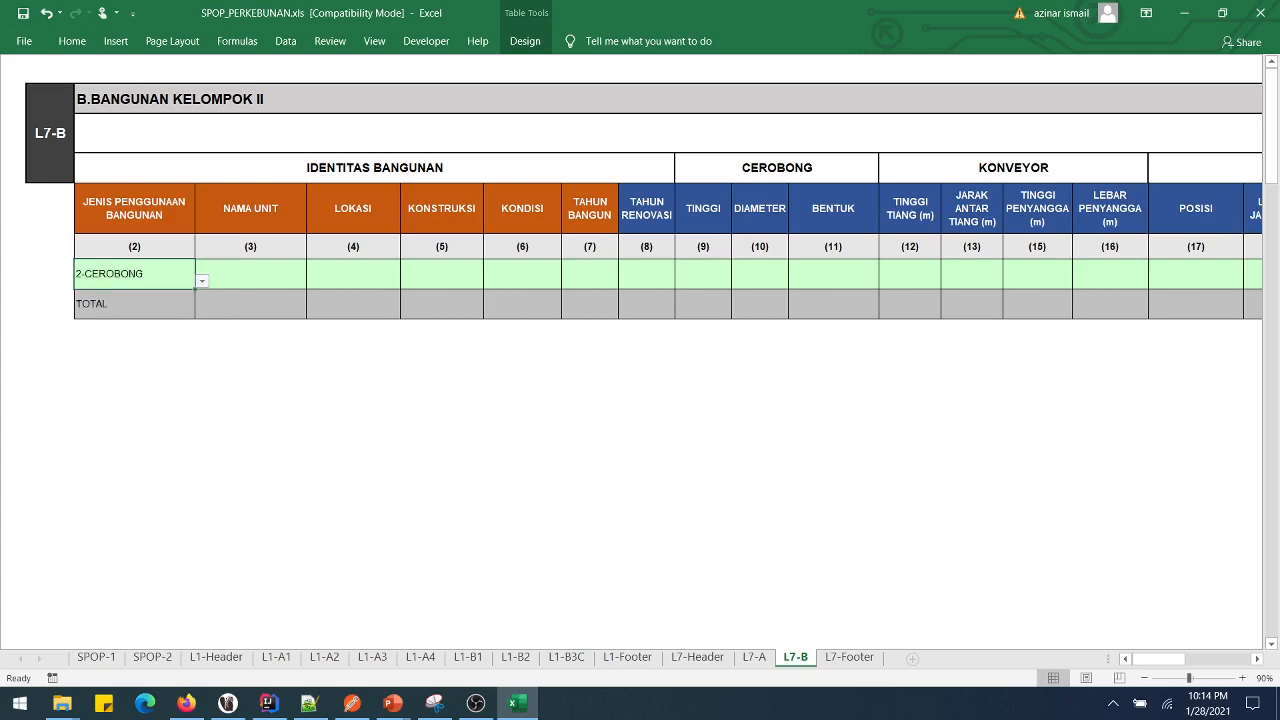
pyautogui.moveTo(703, 274); pyautogui.dragTo(833, 274)
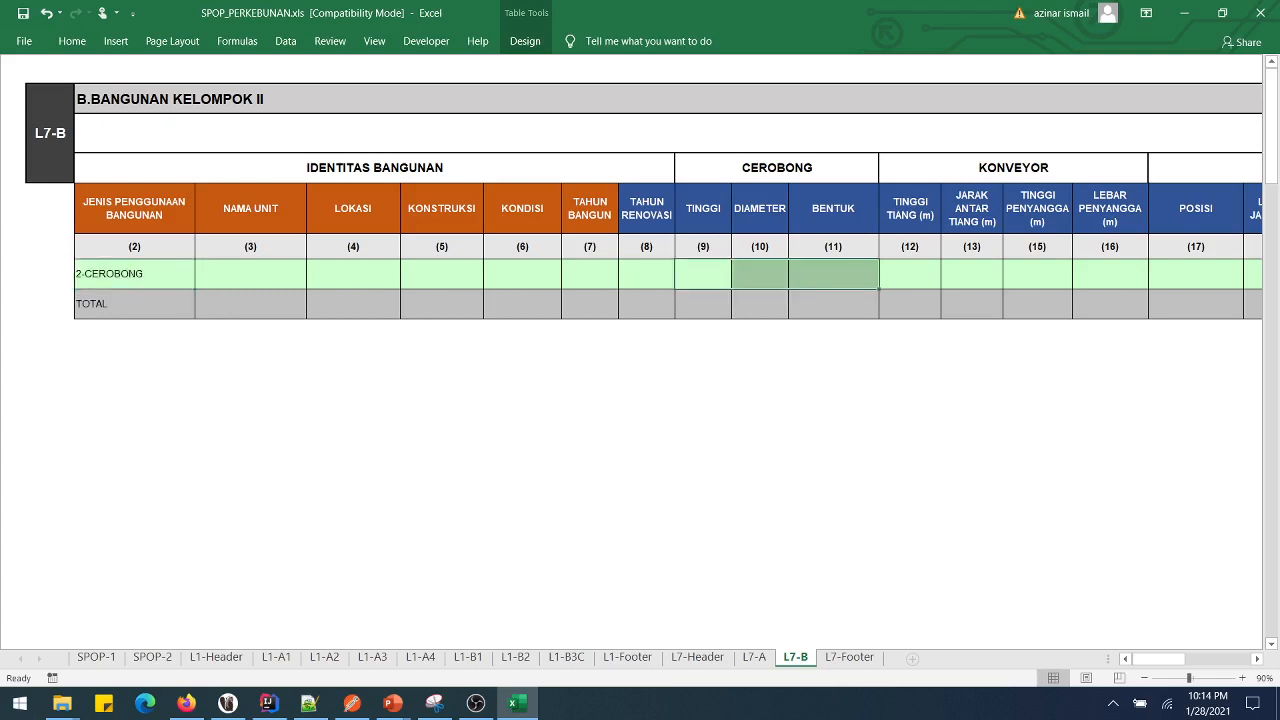
pyautogui.click(150, 274)
# - Switch the building use to 14-LANDASAN PESAWAT UDARA and inspect its identity and conveyor cells
pyautogui.click(202, 282)
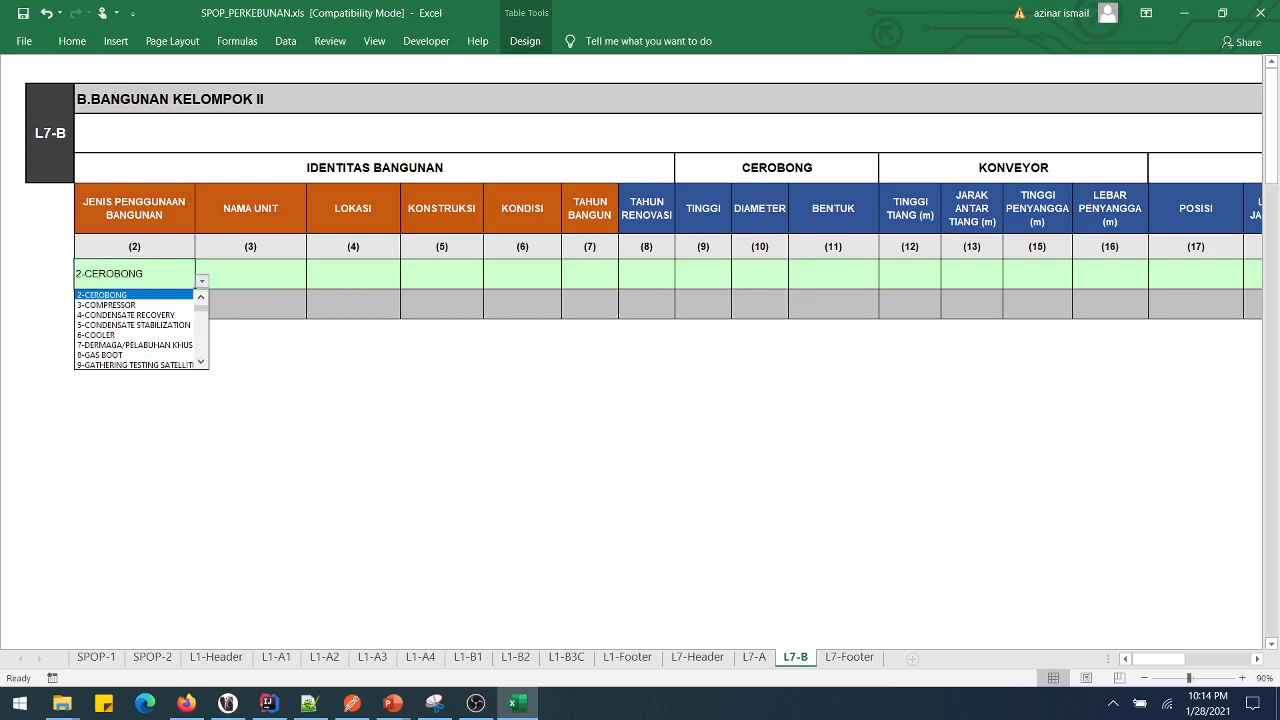
pyautogui.scroll(-2, 135, 330)
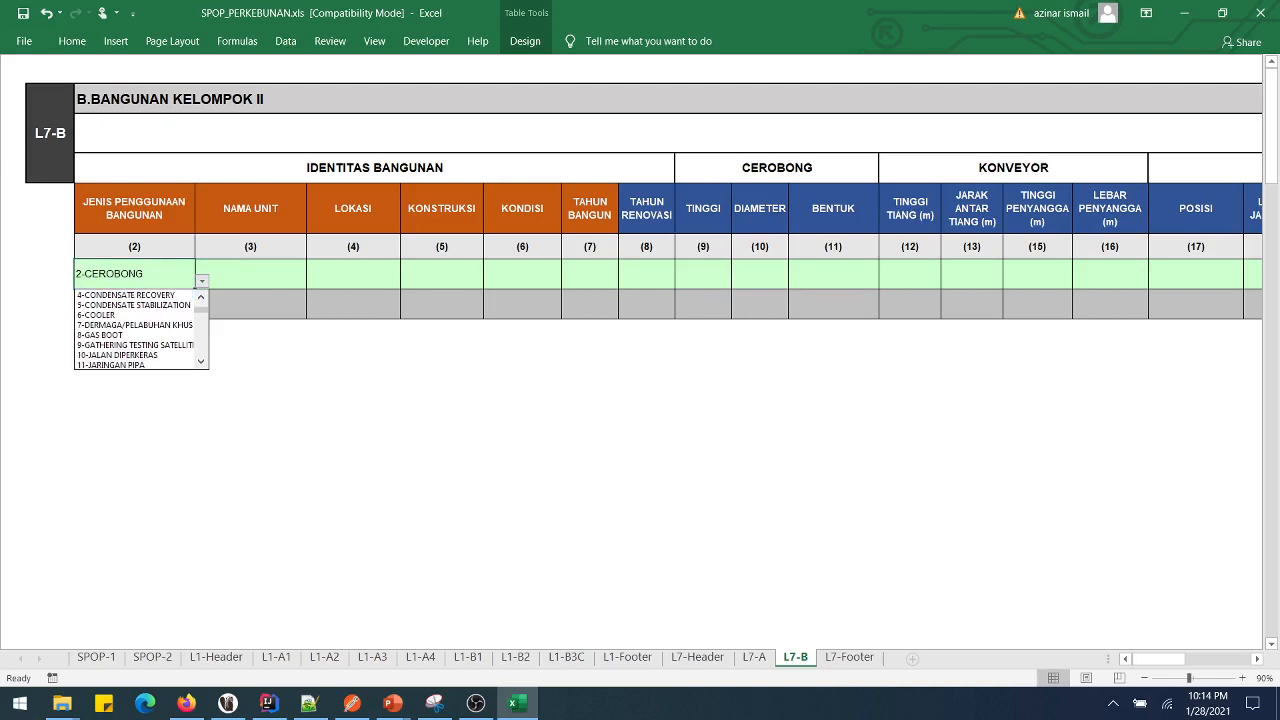
pyautogui.scroll(-4, 135, 330)
pyautogui.click(135, 355)
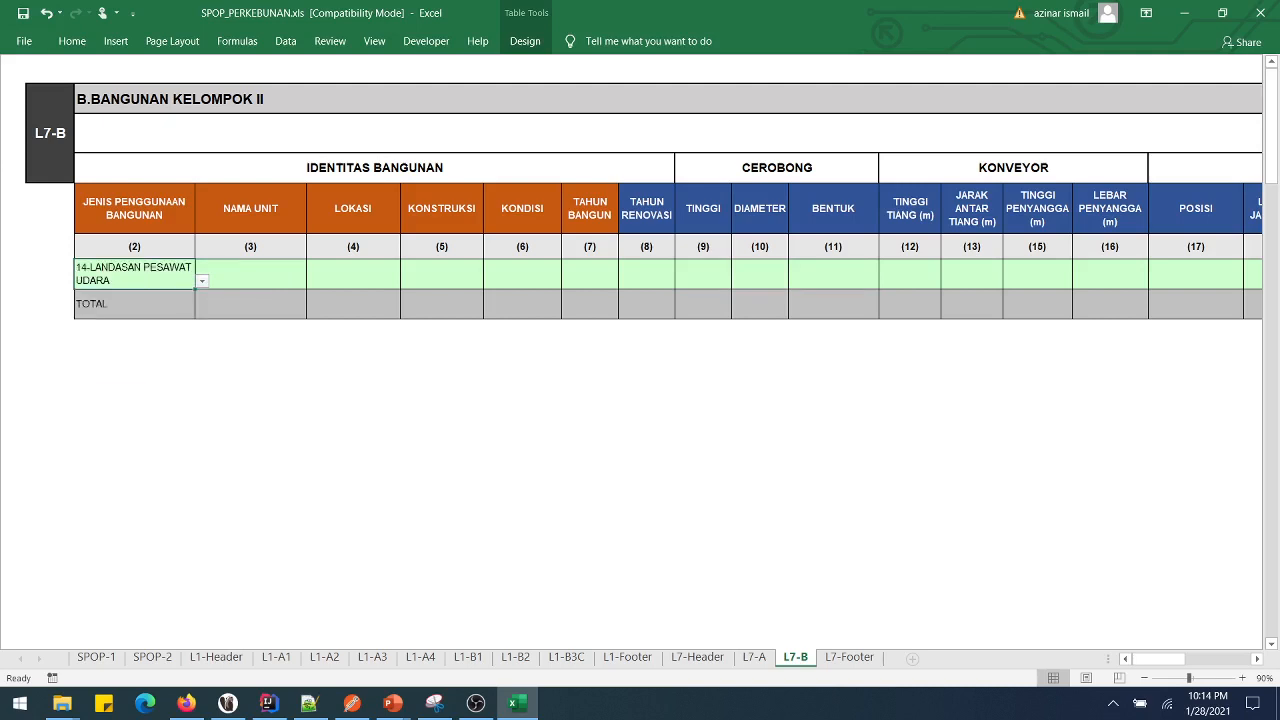
pyautogui.moveTo(250, 274); pyautogui.dragTo(590, 274)
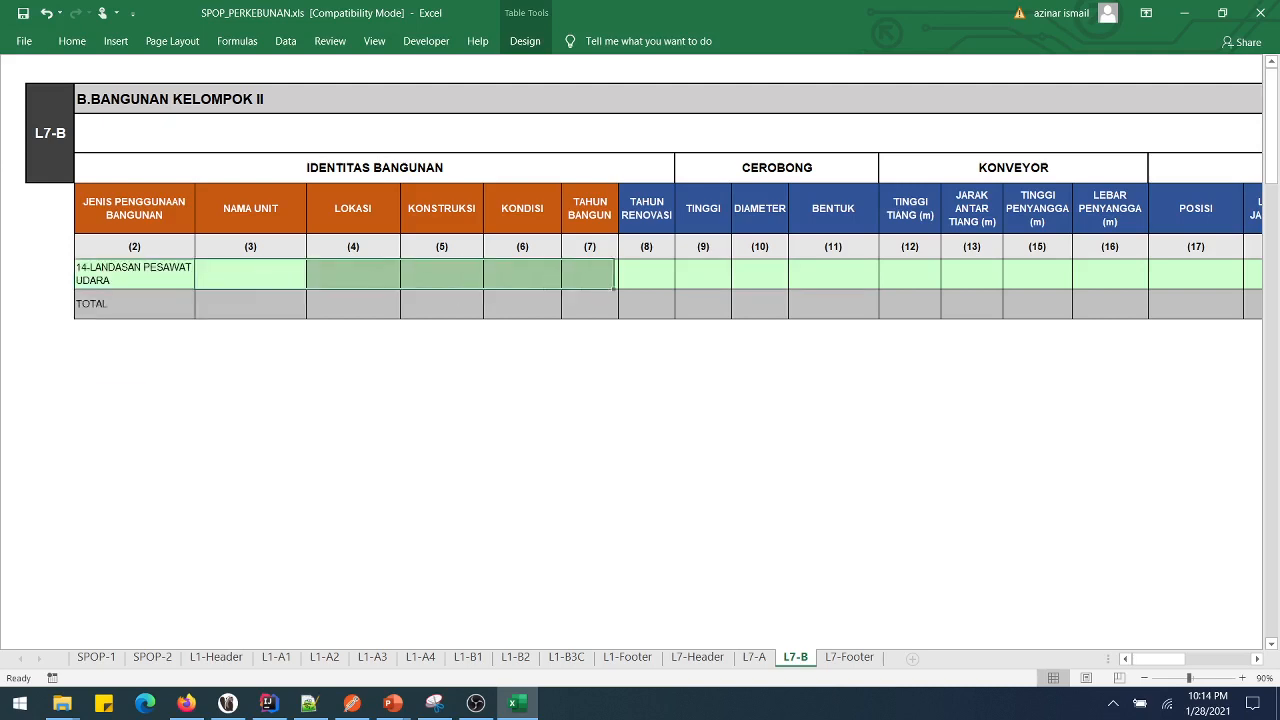
pyautogui.click(910, 274)
pyautogui.moveTo(910, 274); pyautogui.dragTo(1110, 274)
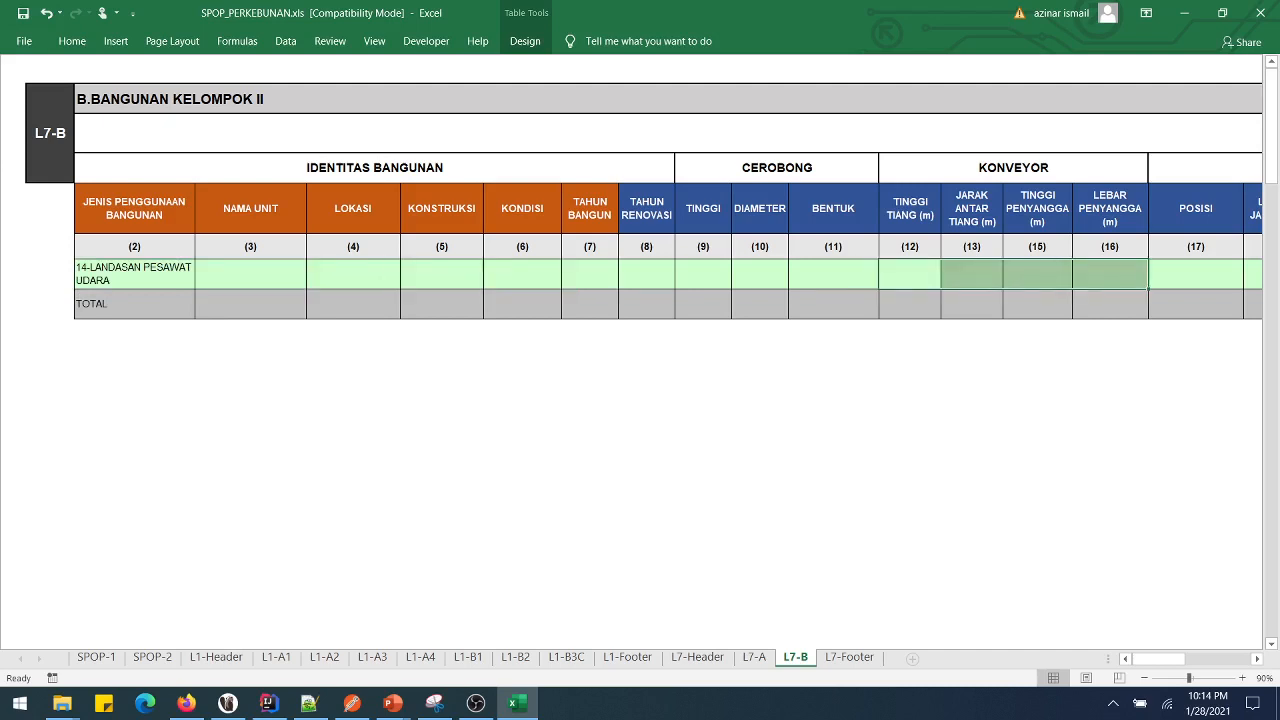
pyautogui.click(134, 274)
# - Choose 19-POWER PLANT as building use, named POWER PLANT 1, located at JL POWER
pyautogui.click(202, 281)
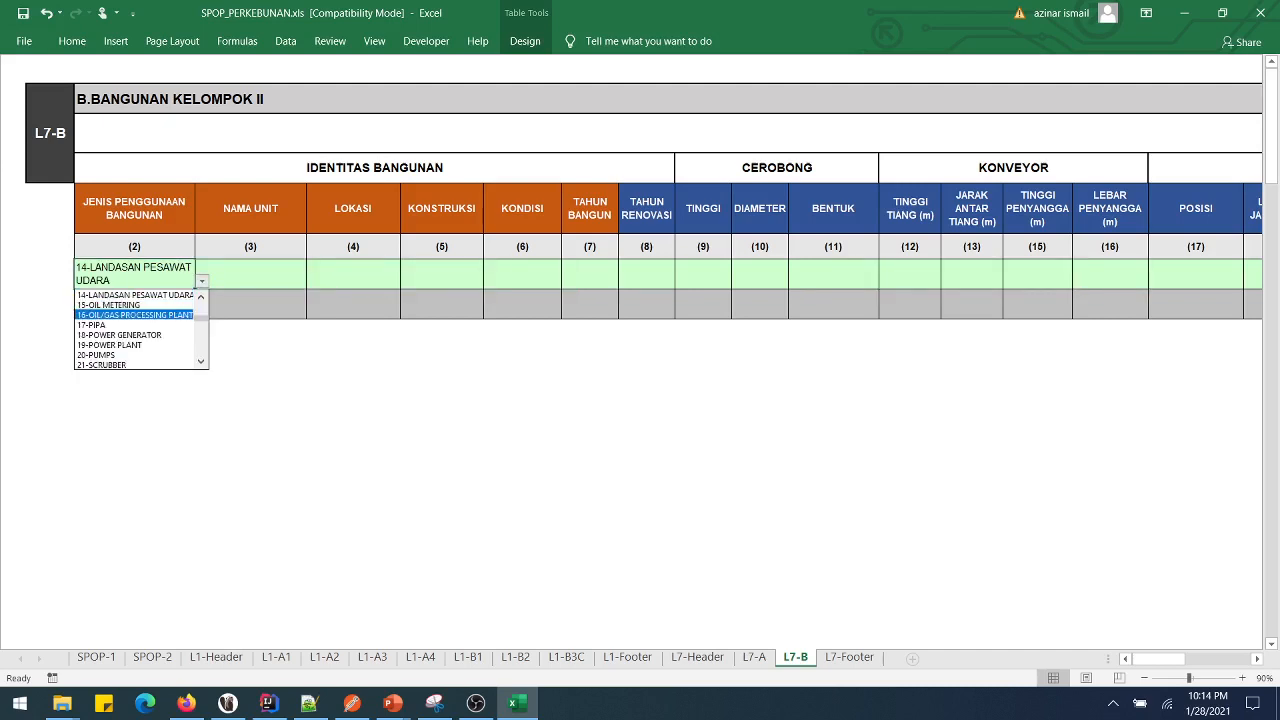
pyautogui.press('Up')
pyautogui.press('Down')
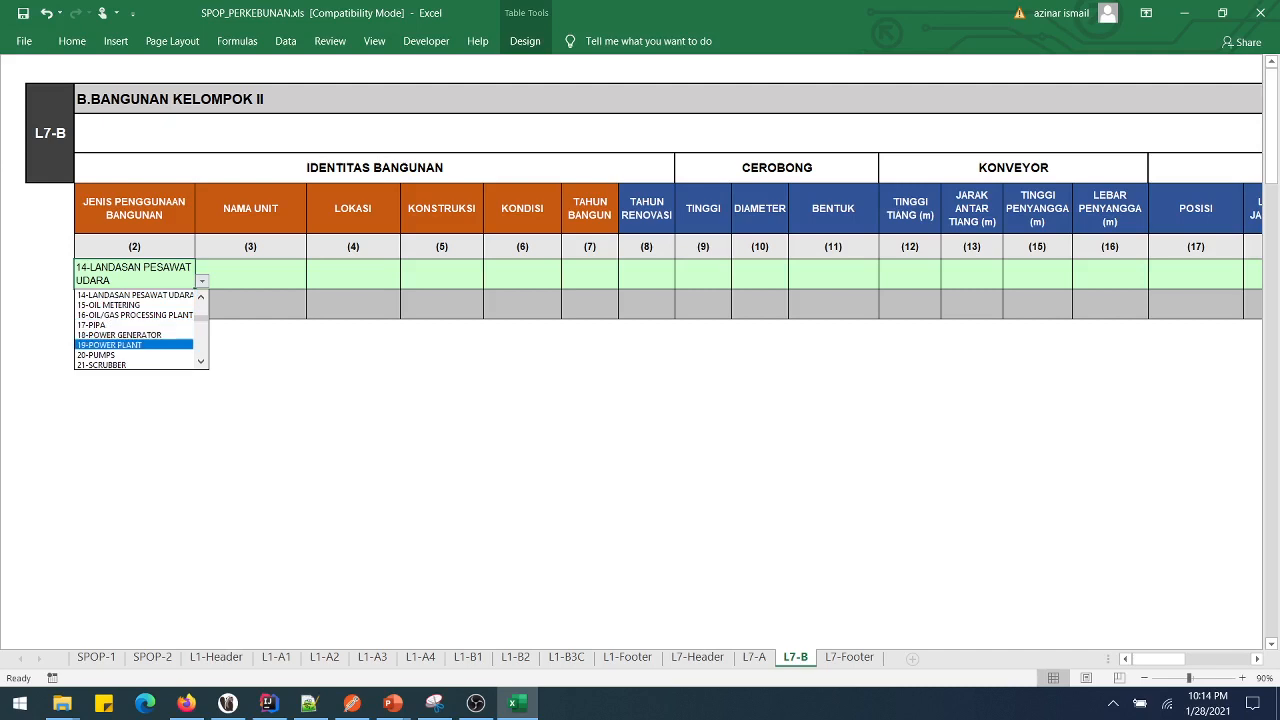
pyautogui.press('Return')
pyautogui.press('Tab')
pyautogui.write('POWE')
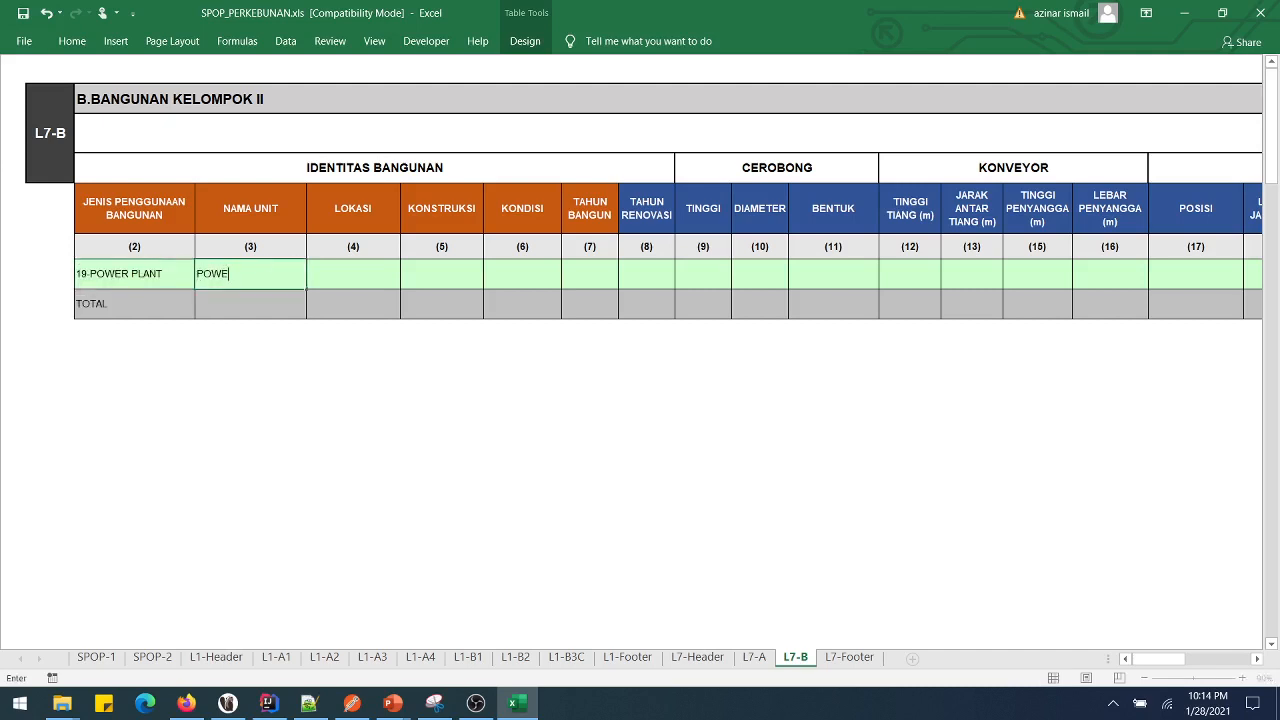
pyautogui.write('R PLANT 1')
pyautogui.press('Tab')
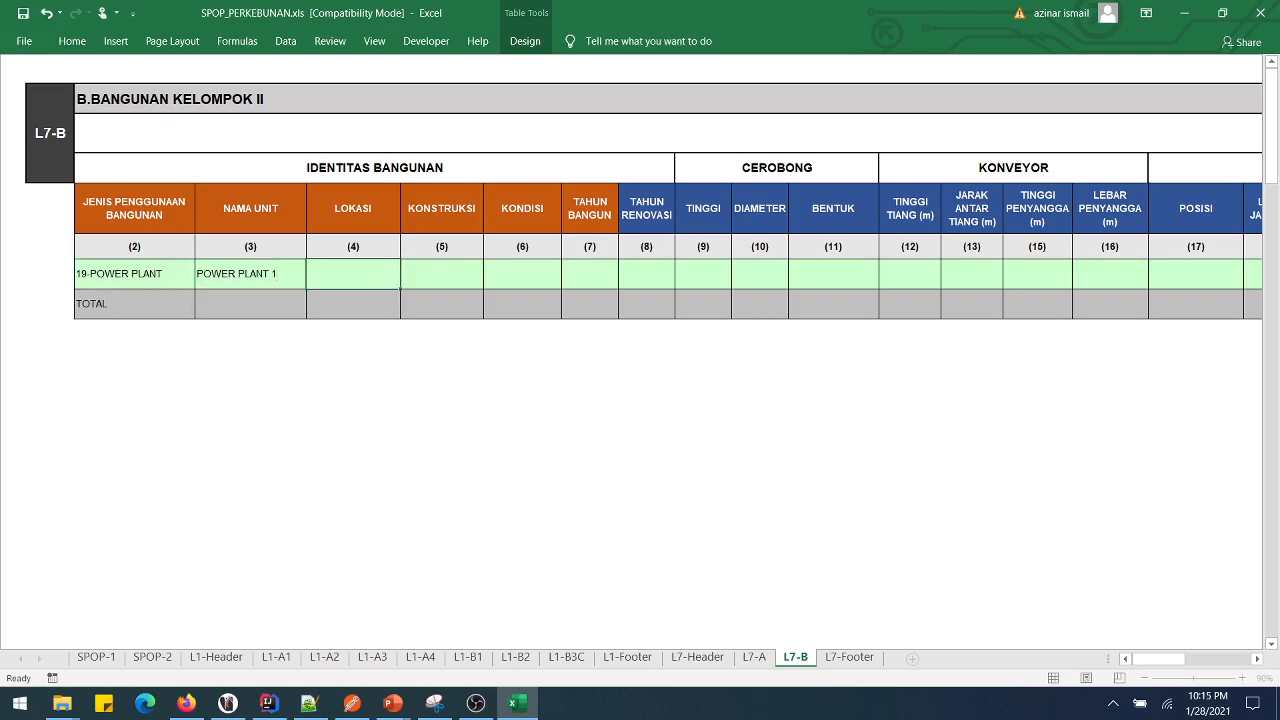
pyautogui.write('JL POWER')
pyautogui.press('Tab')
# - Set construction to 2-BETON, condition to 1-SANGAT BAIK and build year to 2015
pyautogui.hotkey('alt', 'Down')
pyautogui.press('Down')
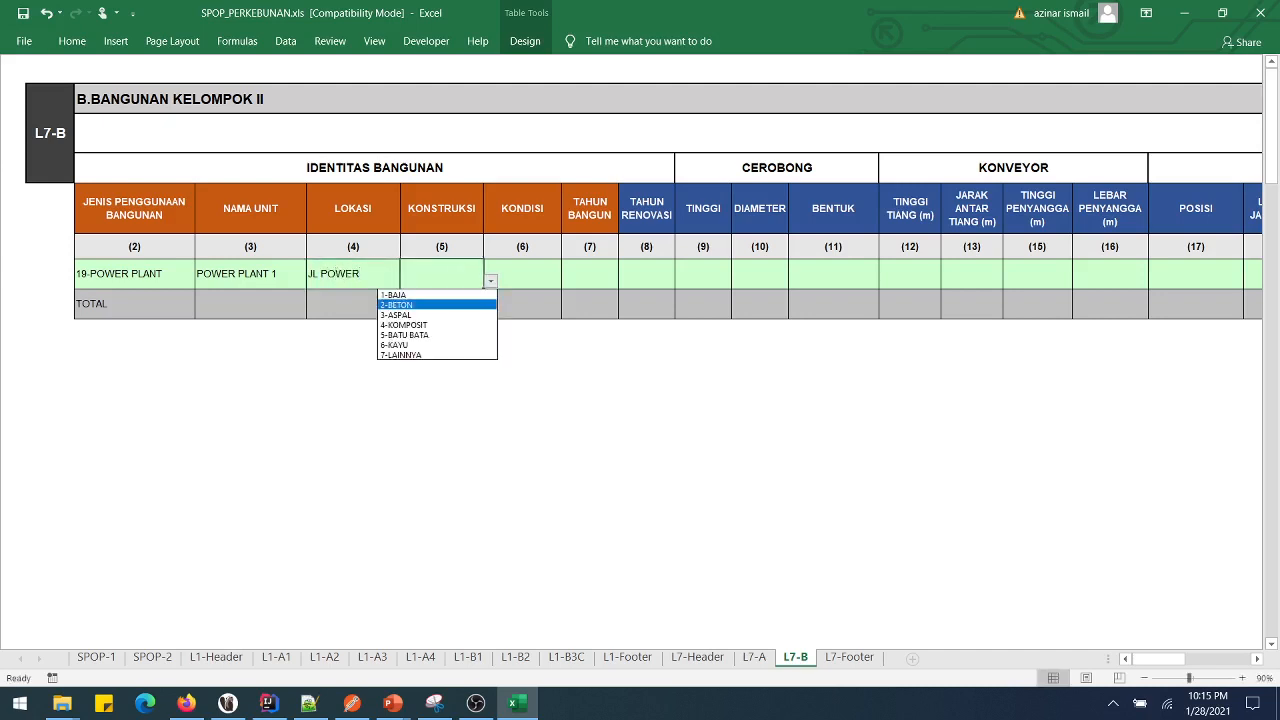
pyautogui.press('Return')
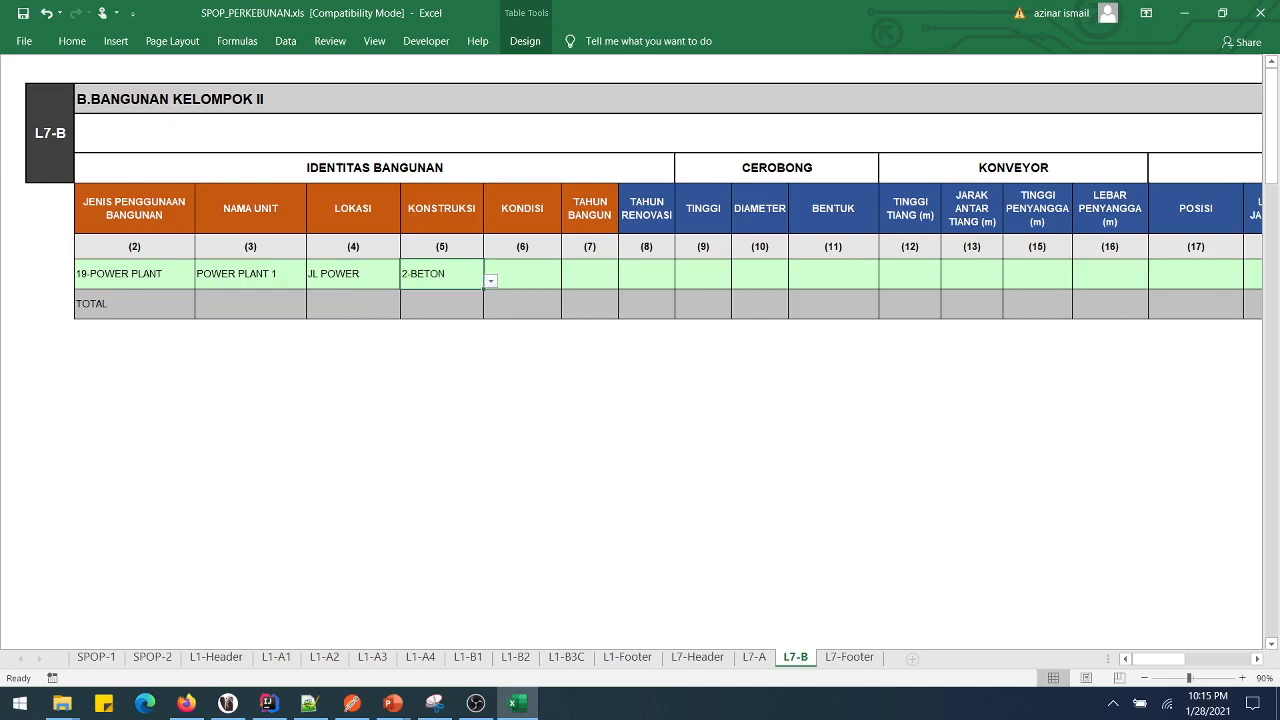
pyautogui.press('Tab')
pyautogui.hotkey('alt', 'Down')
pyautogui.press('Down')
pyautogui.press('Return')
pyautogui.hotkey('alt', 'Down')
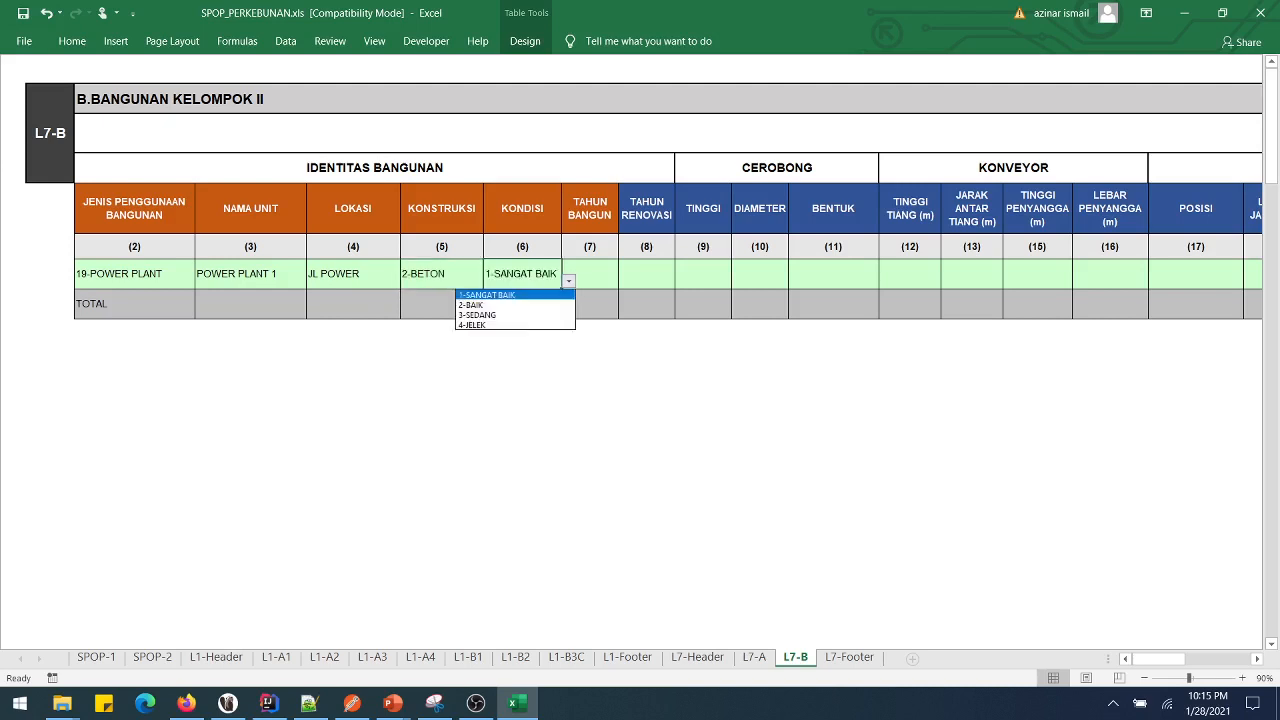
pyautogui.press('Escape')
pyautogui.press('Tab')
pyautogui.write('201')
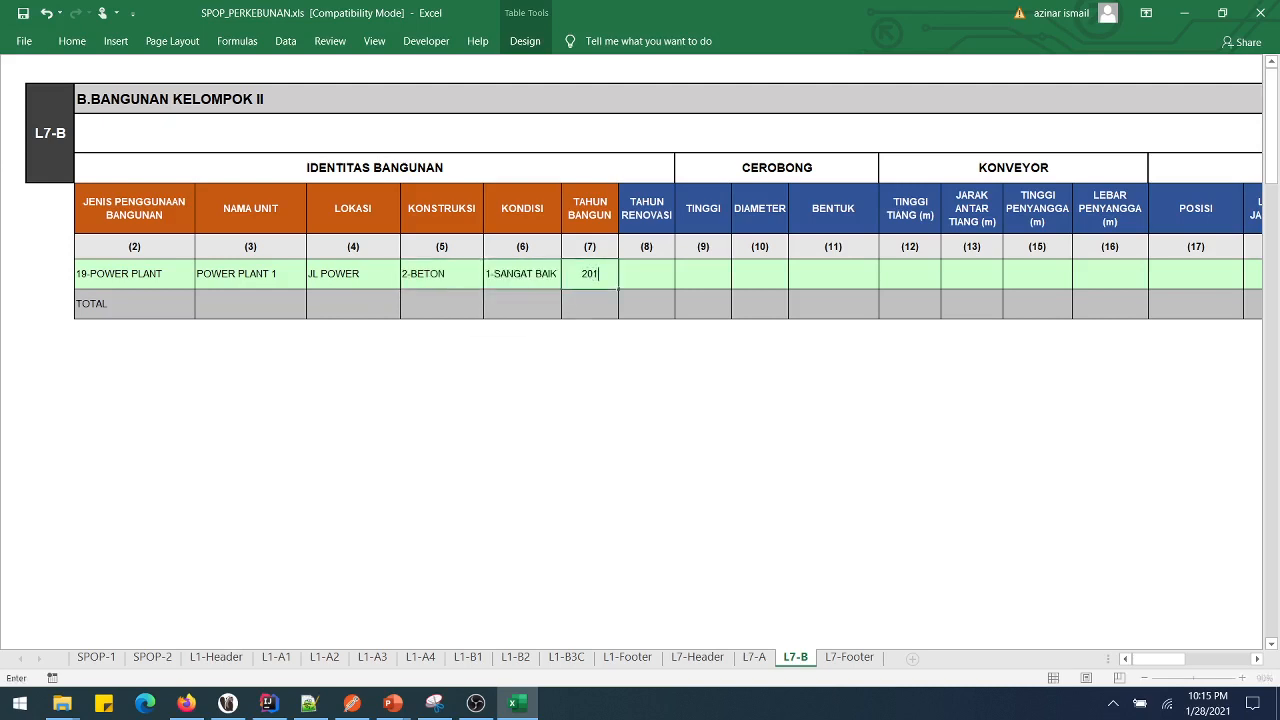
pyautogui.write('5')
pyautogui.press('Tab')
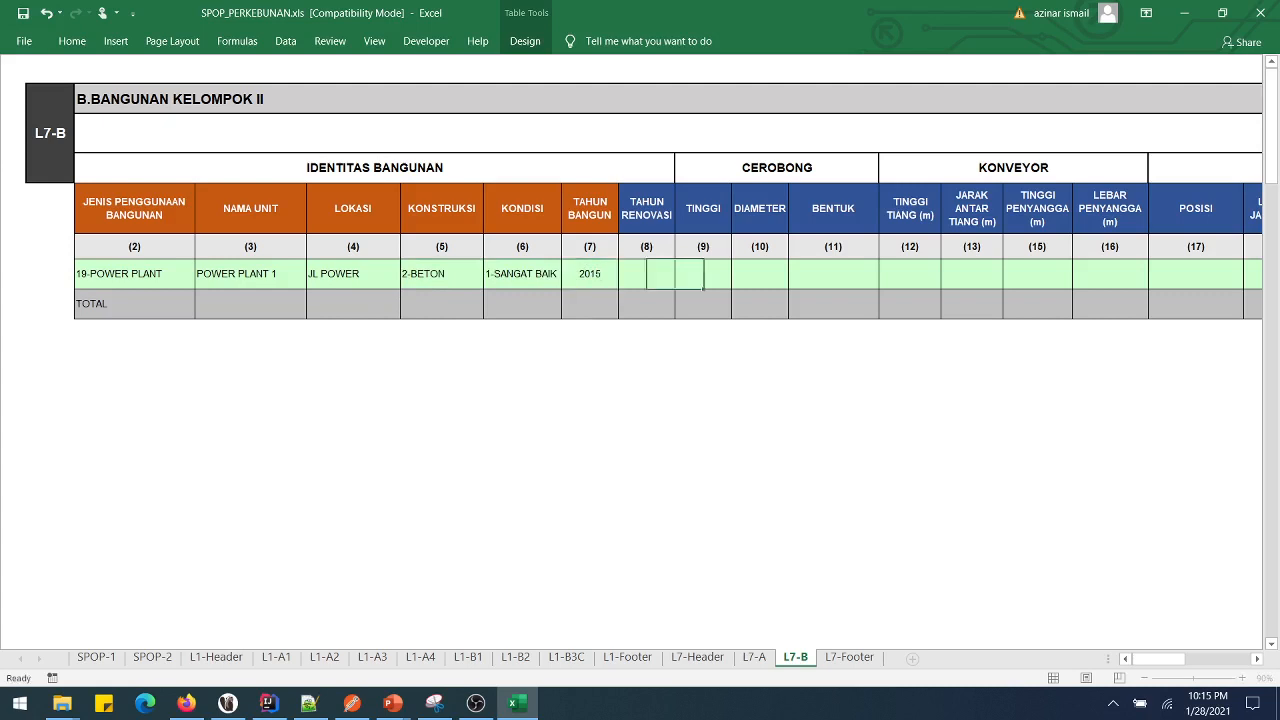
pyautogui.press('Tab')
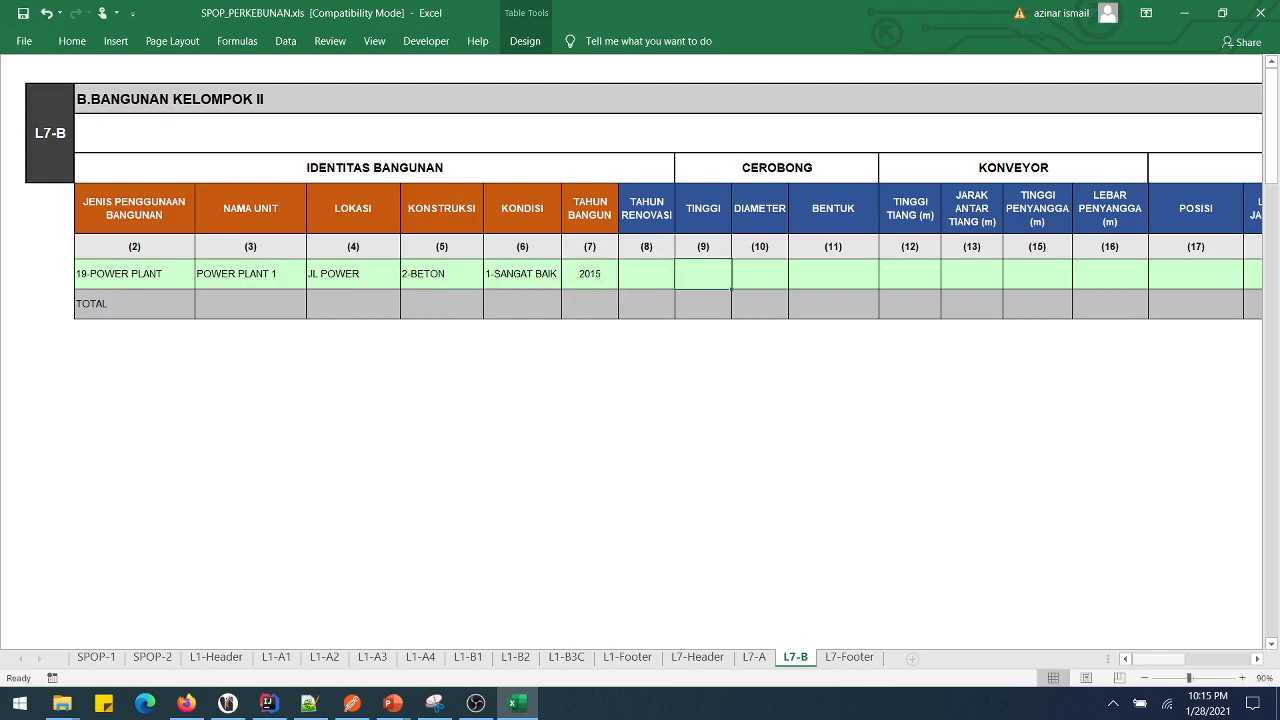
pyautogui.click(134, 273)
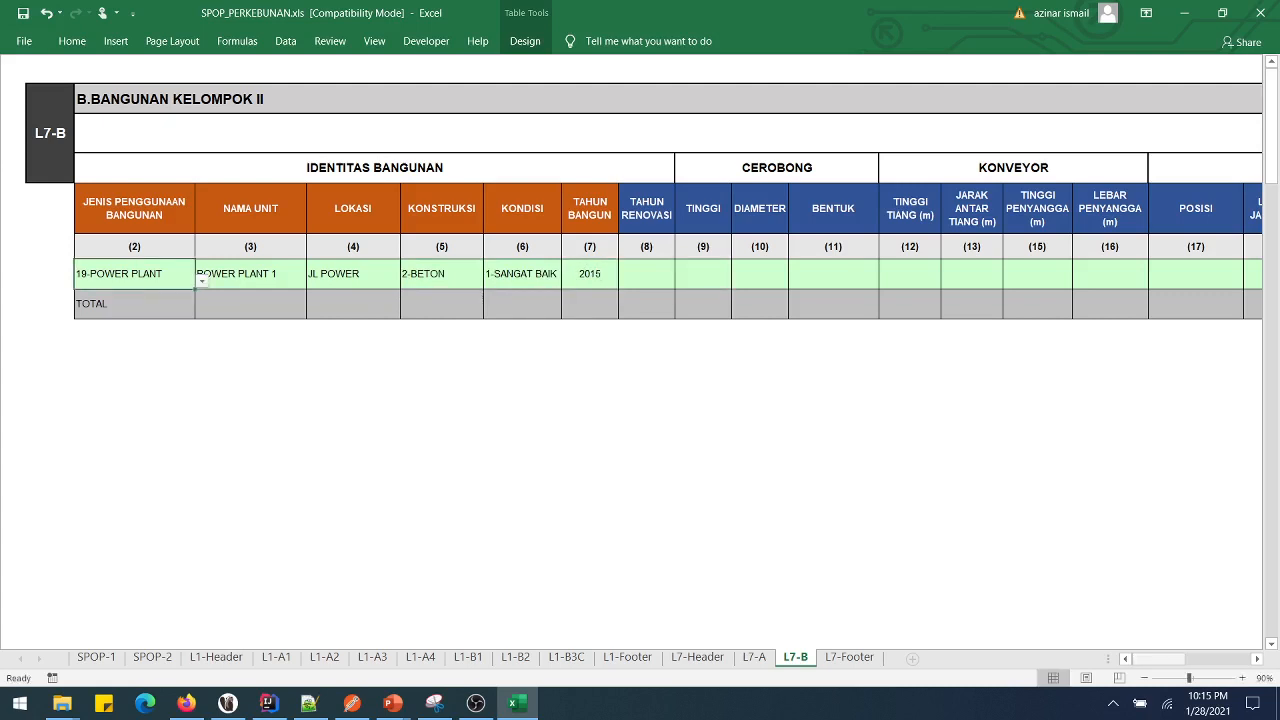
# - Enter PANJANG 12, LEBAR 20 and LUAS BANGUNAN 240 for the power plant
pyautogui.moveTo(1160, 658); pyautogui.dragTo(1218, 658)
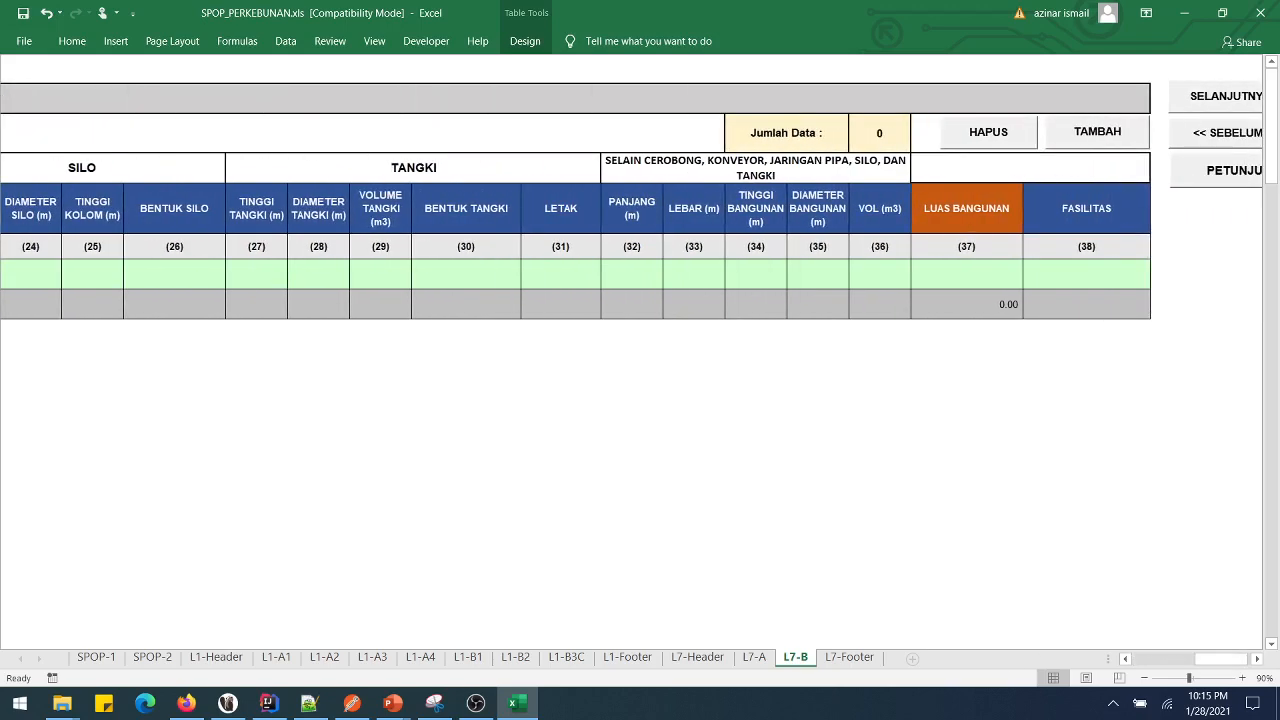
pyautogui.moveTo(631, 273)
pyautogui.mouseDown()
pyautogui.moveTo(880, 273)
pyautogui.moveTo(631, 273)
pyautogui.mouseUp()
pyautogui.write('12')
pyautogui.press('Tab')
pyautogui.write('70')
pyautogui.press('Tab')
pyautogui.press('Tab')
pyautogui.press('Tab')
pyautogui.press('Tab')
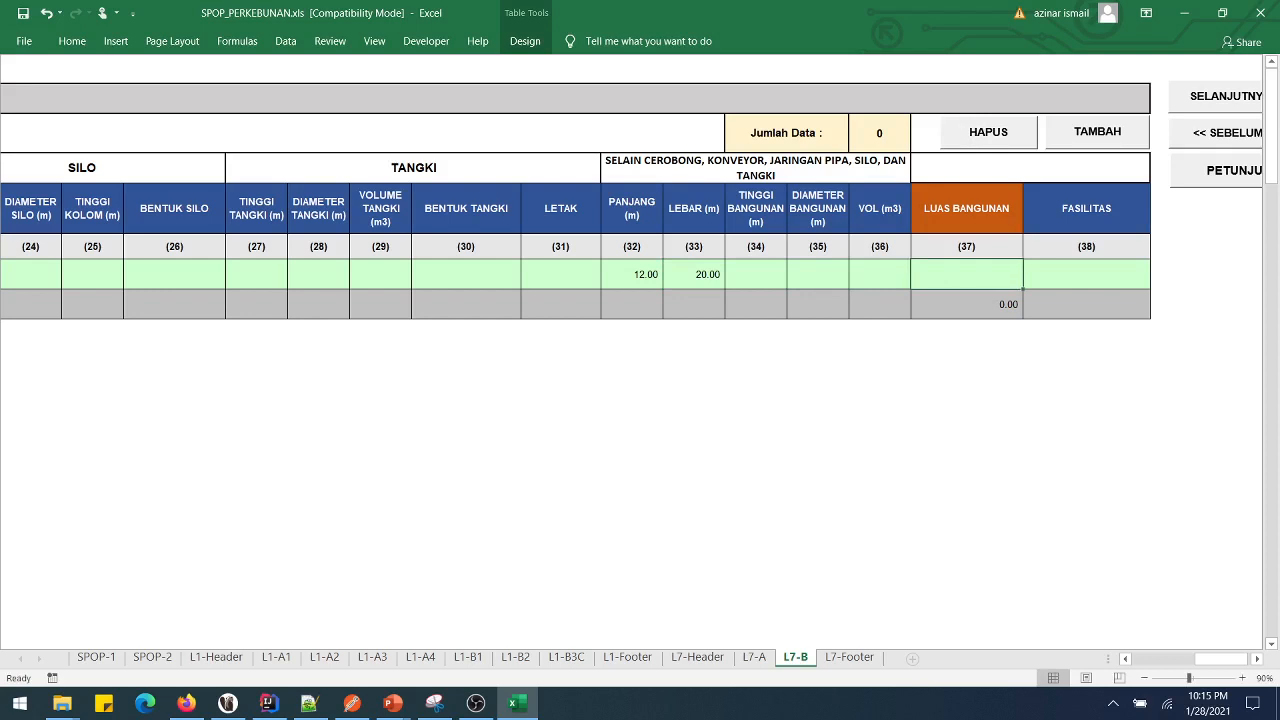
pyautogui.write('240')
pyautogui.press('Tab')
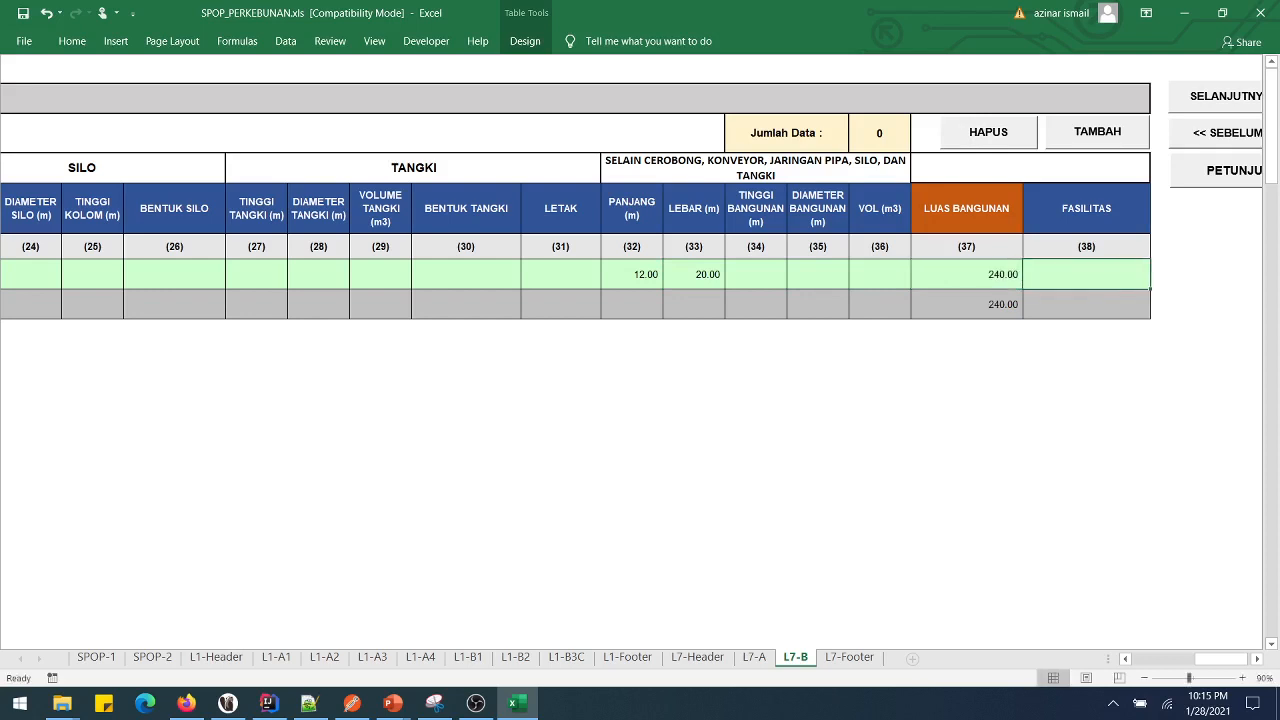
# - Add a second, empty building row to the L7-B table with TAMBAH
pyautogui.press('Left')
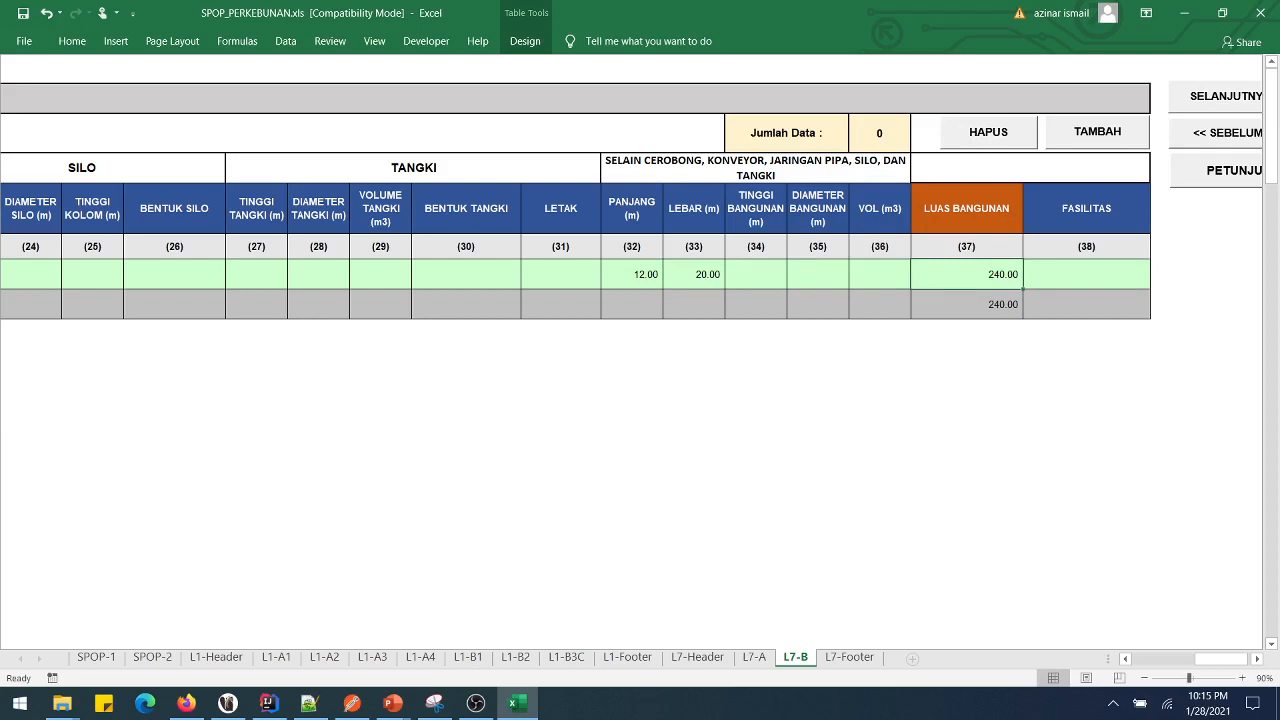
pyautogui.click(1097, 132)
pyautogui.moveTo(1220, 659); pyautogui.dragTo(1160, 659)
pyautogui.click(134, 304)
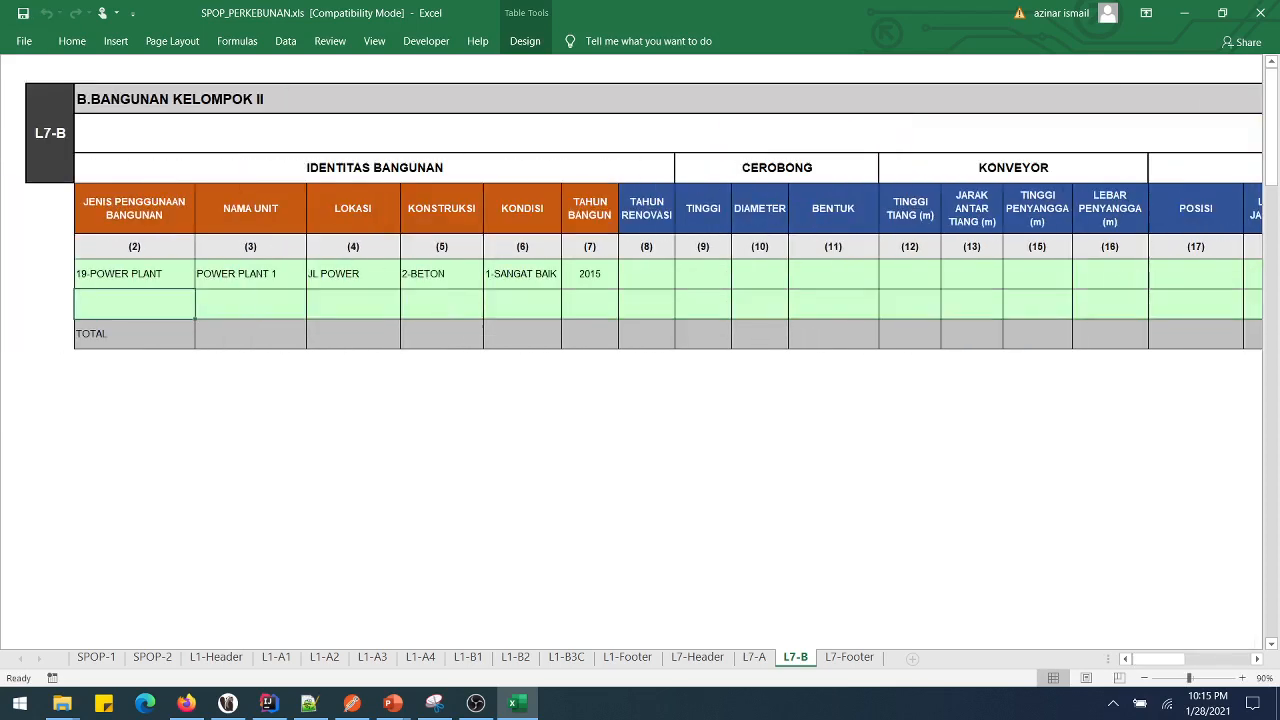
# - Delete the empty second building row with HAPUS, then continue to the L7-Footer sheet
pyautogui.click(134, 274)
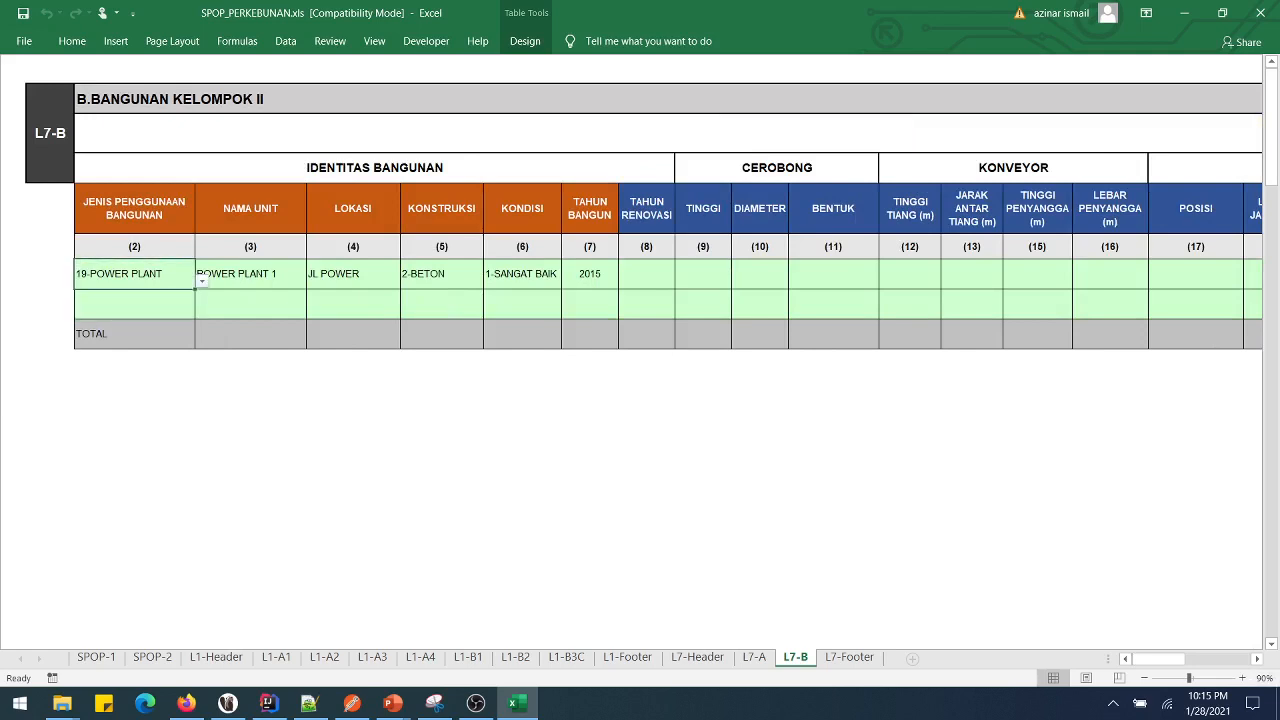
pyautogui.hscroll(5, 636, 300)
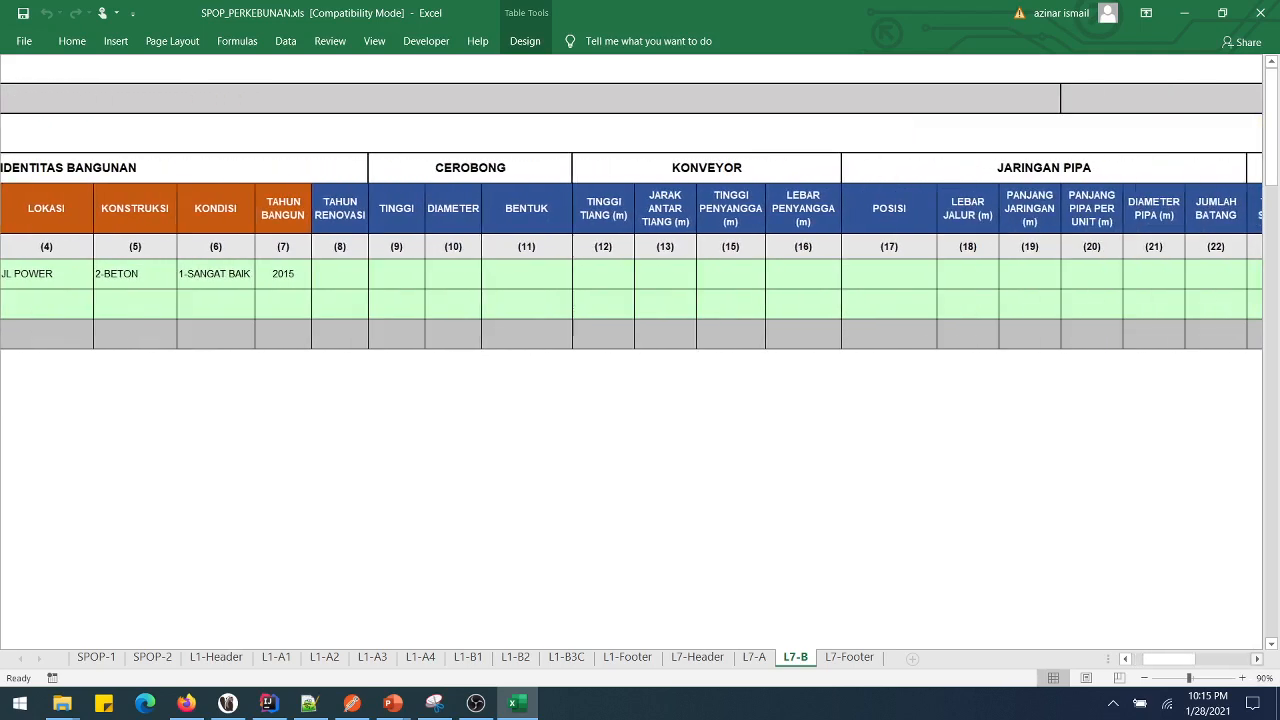
pyautogui.hscroll(15, 636, 300)
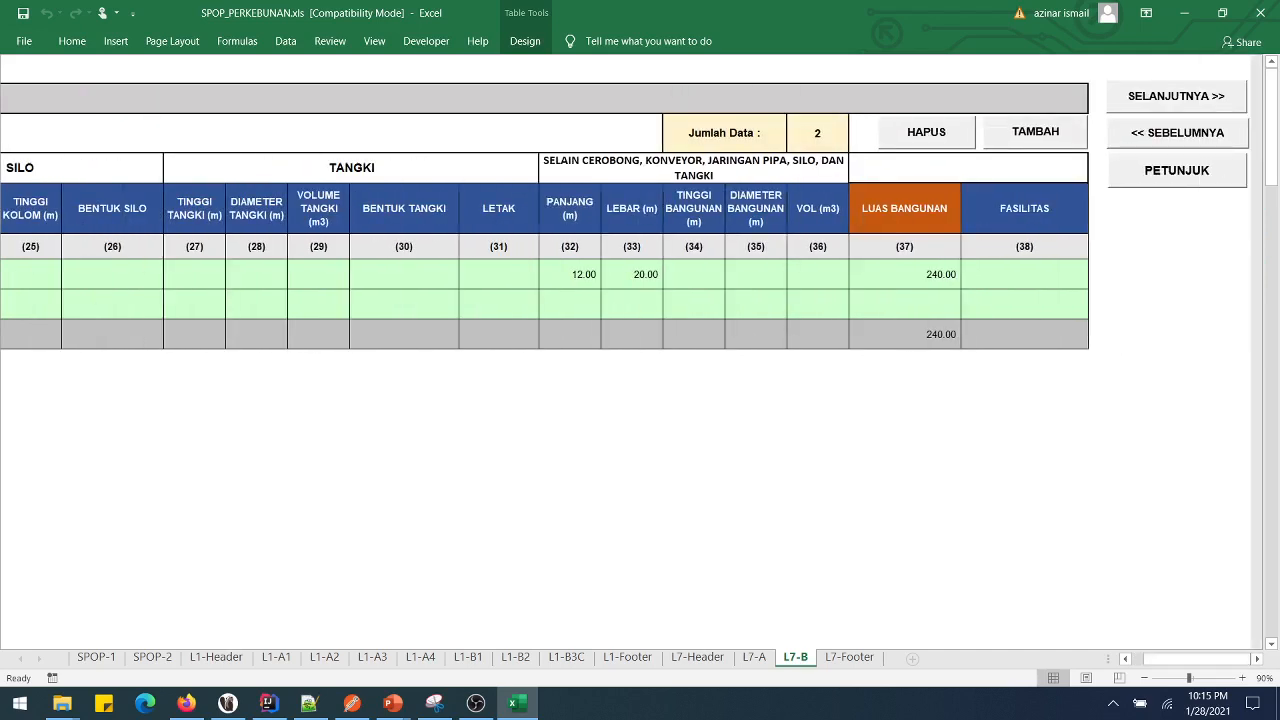
pyautogui.click(1024, 303)
pyautogui.click(499, 304)
pyautogui.click(1024, 303)
pyautogui.click(926, 132)
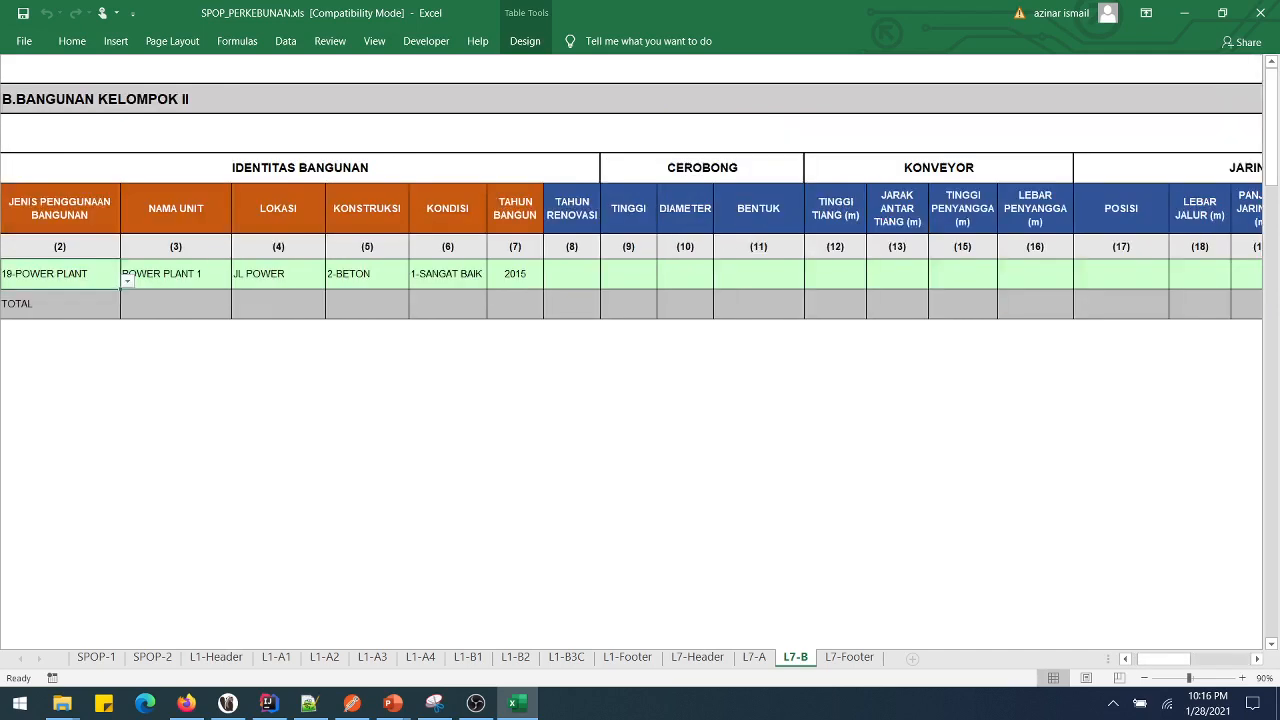
pyautogui.moveTo(1163, 658); pyautogui.dragTo(1231, 658)
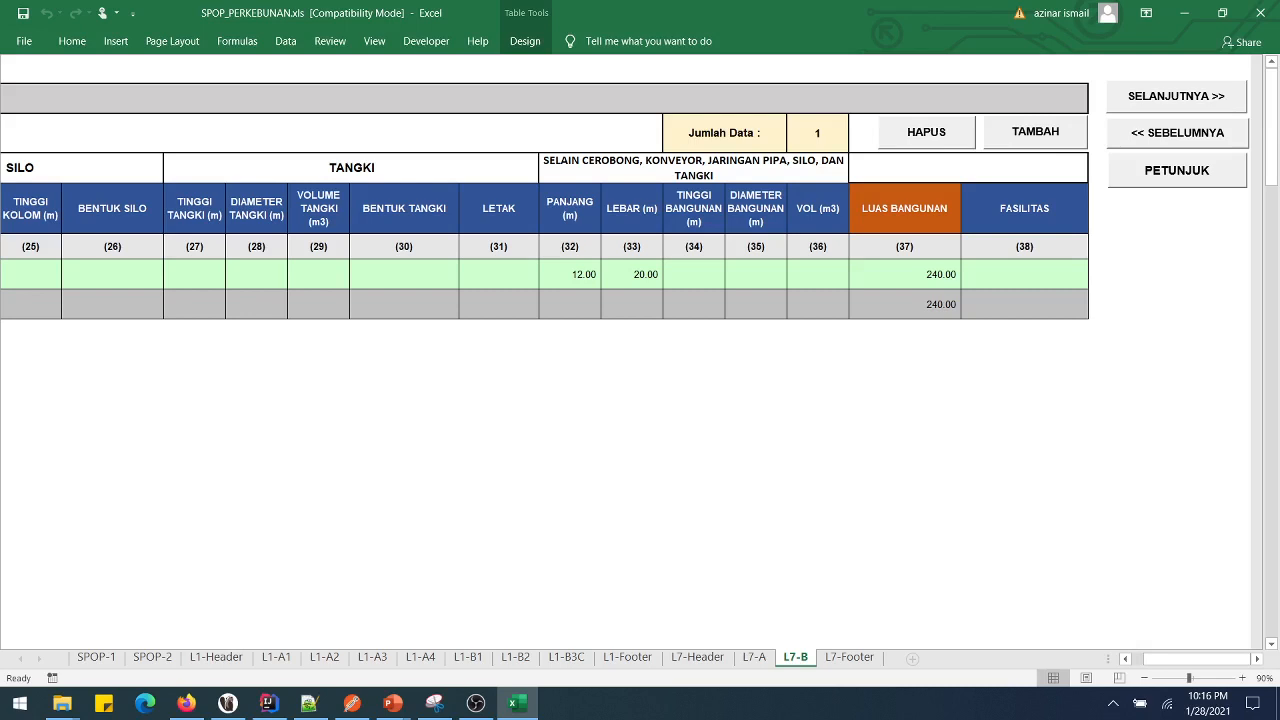
pyautogui.click(1176, 96)
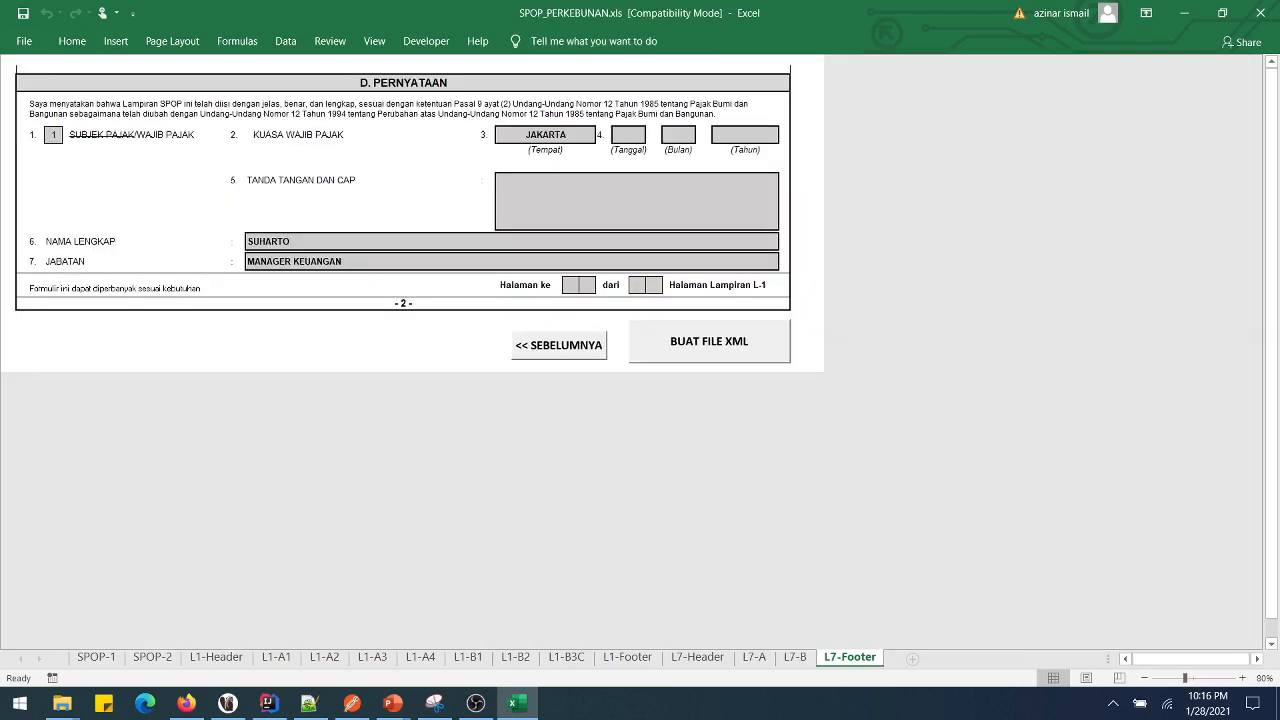
# - Create the XML file with BUAT FILE XML and dismiss the 'File XML telah berhasil dibentuk' notice
pyautogui.click(709, 341)
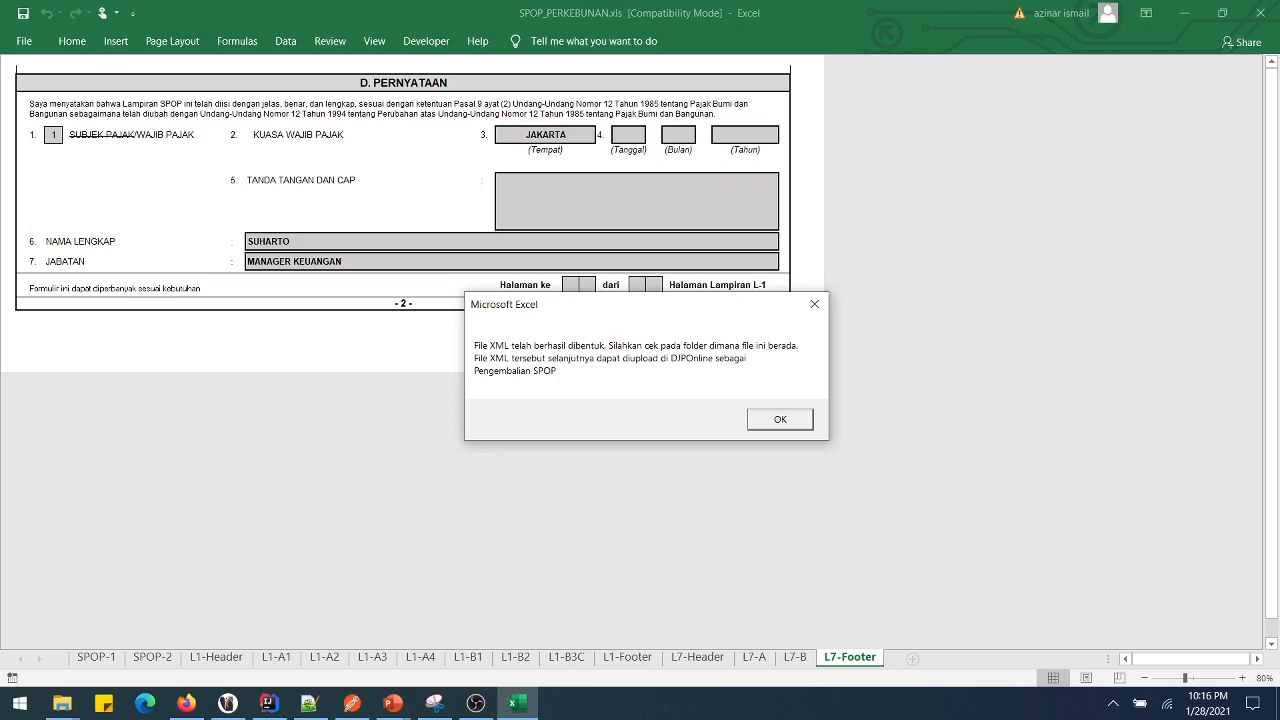
pyautogui.press('Return')
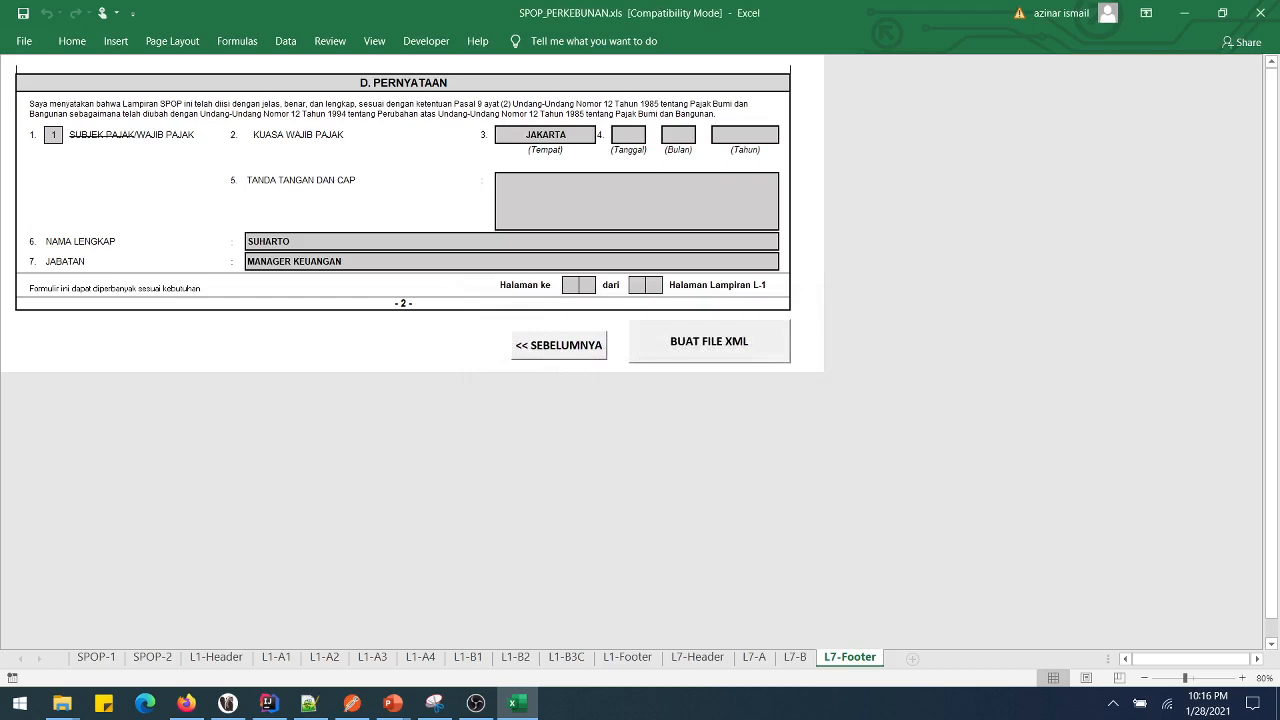
pyautogui.click(62, 703)
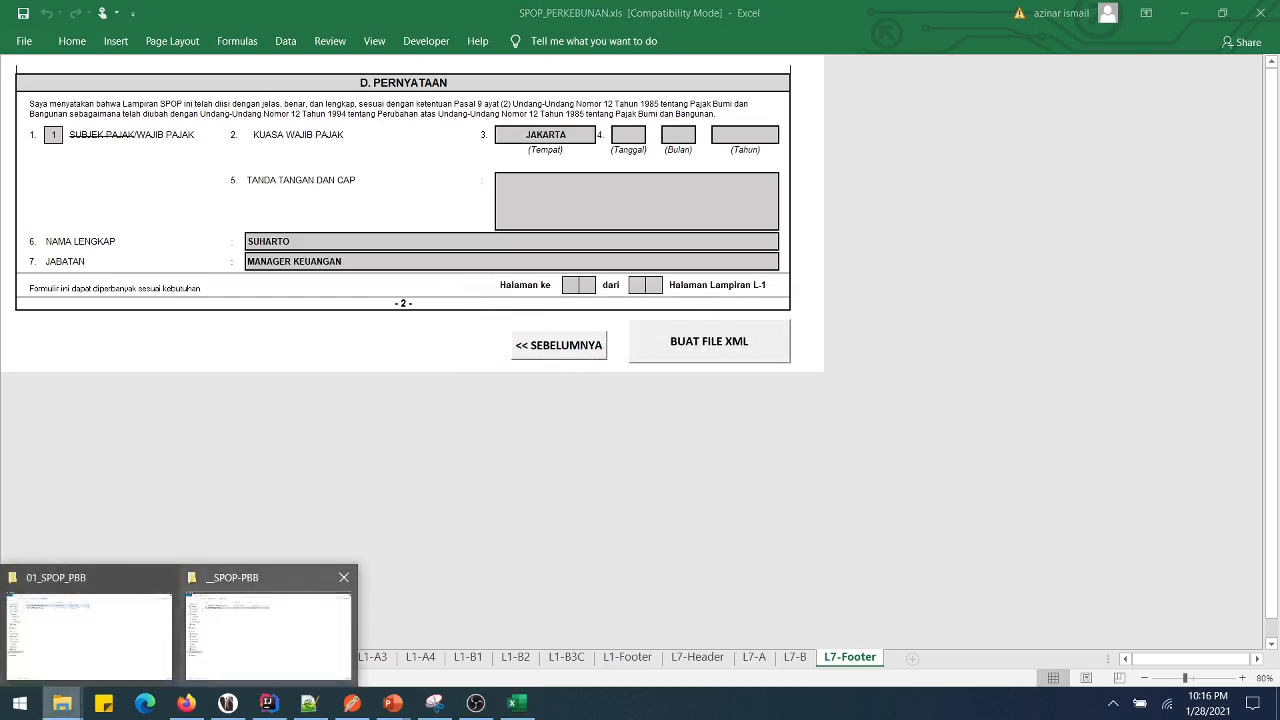
# - In the __SPOP-PBB folder, open the generated XML file with Edit with Notepad++
pyautogui.click(268, 635)
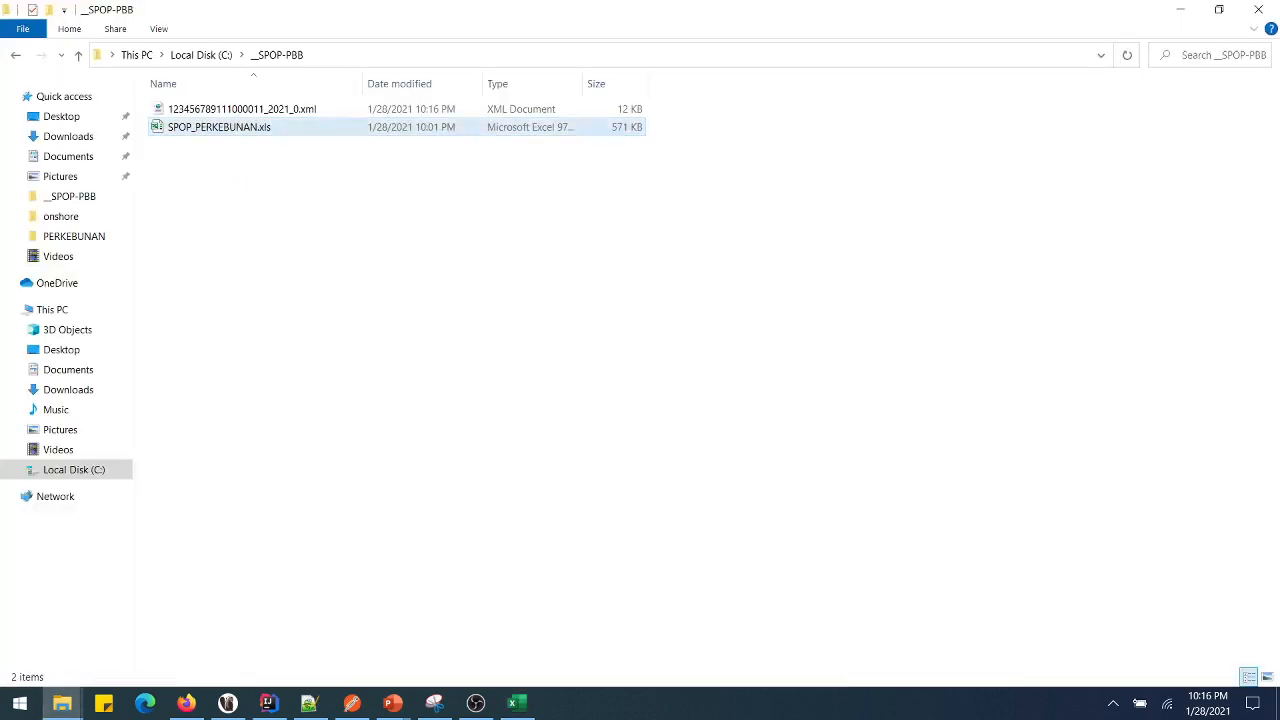
pyautogui.click(354, 108)
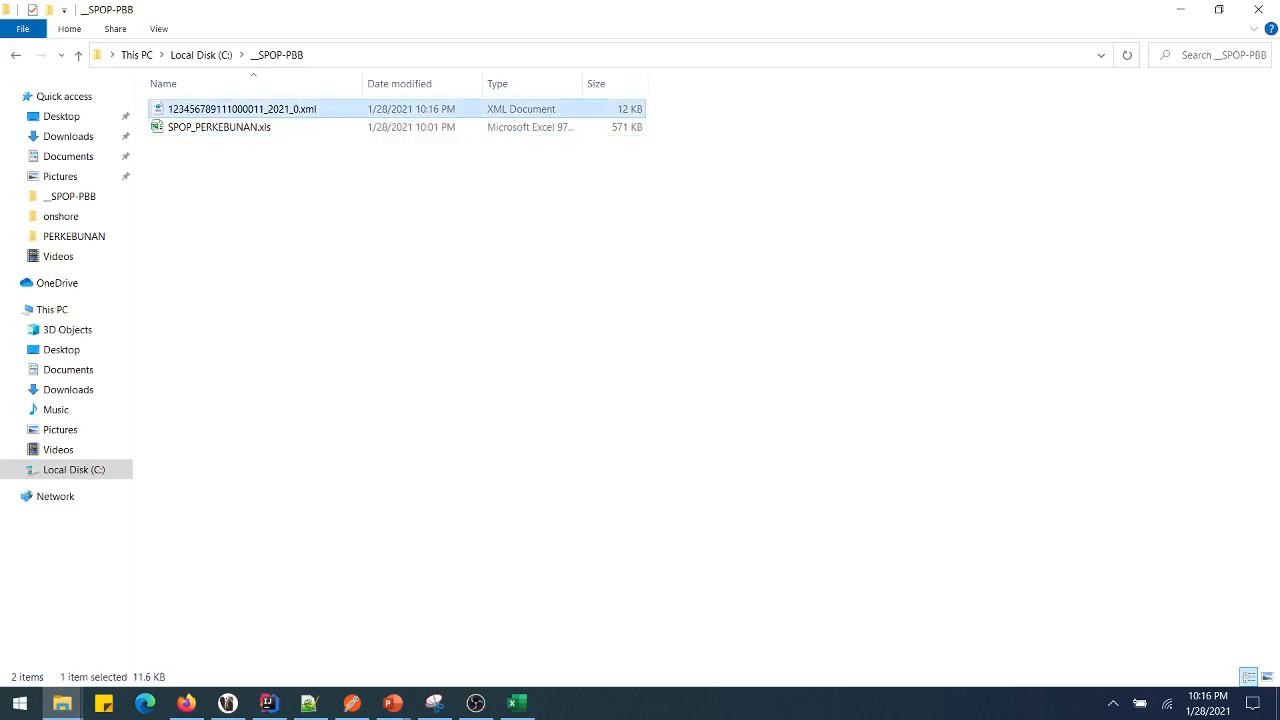
pyautogui.click(354, 126)
pyautogui.click(354, 108)
pyautogui.hotkey('shift', 'F10')
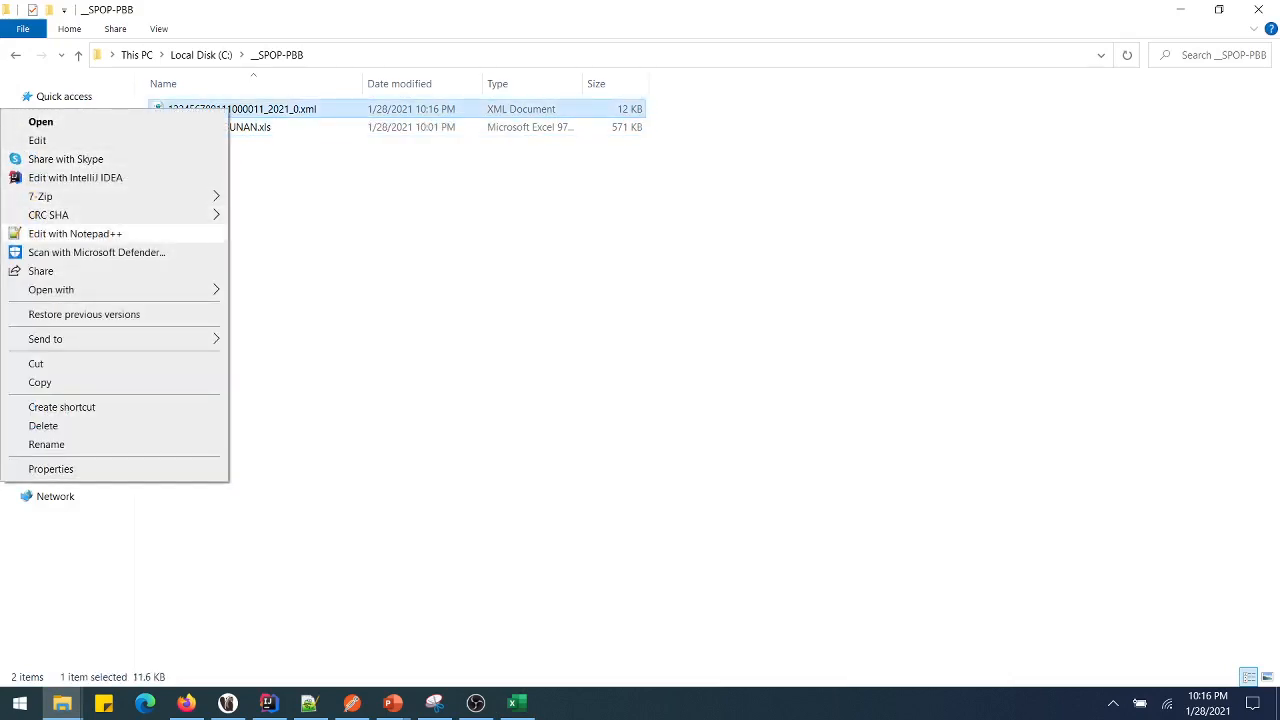
pyautogui.press('Return')
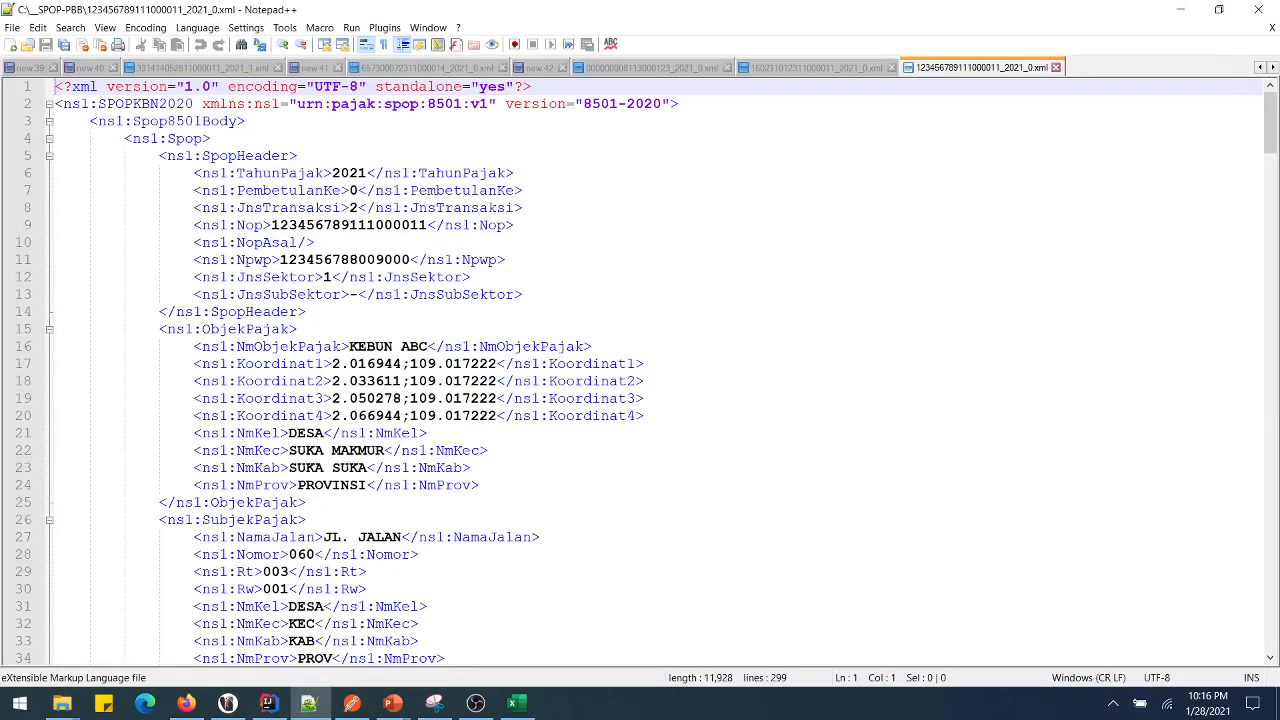
# - Collapse the two DataBangunan1 blocks at lines 234 and 251
pyautogui.scroll(-20, 640, 370)
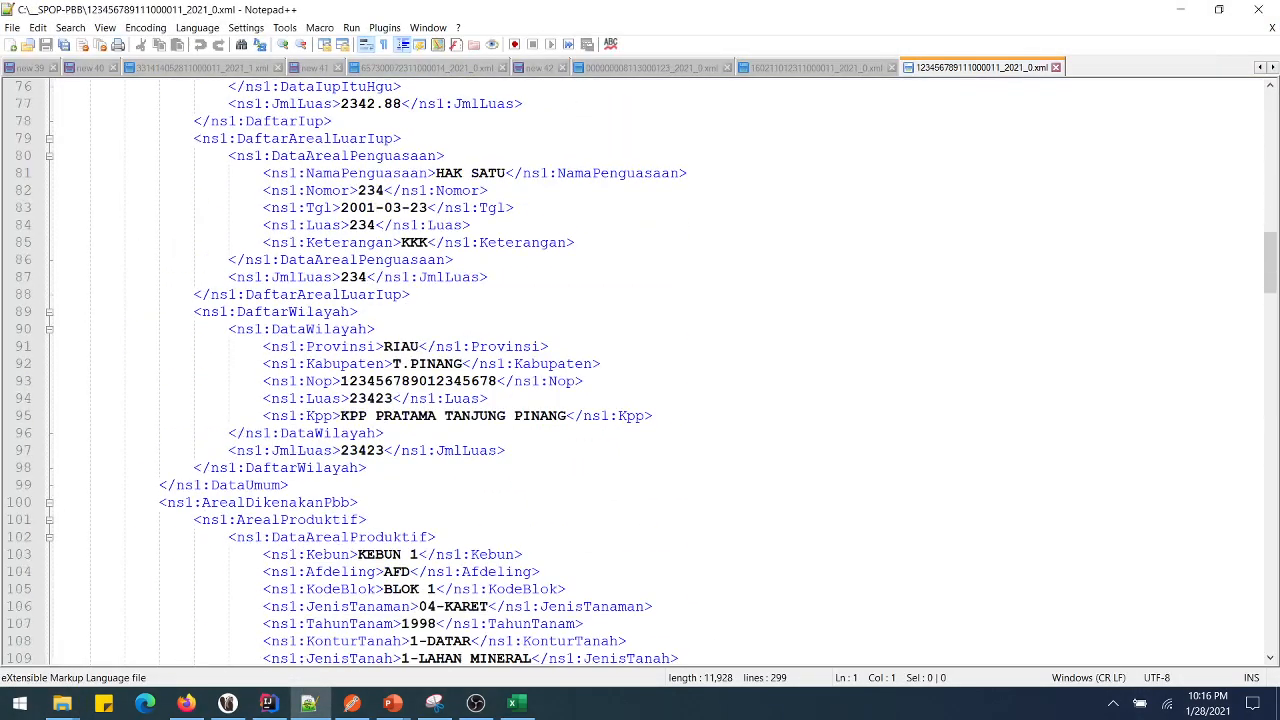
pyautogui.scroll(-20, 640, 370)
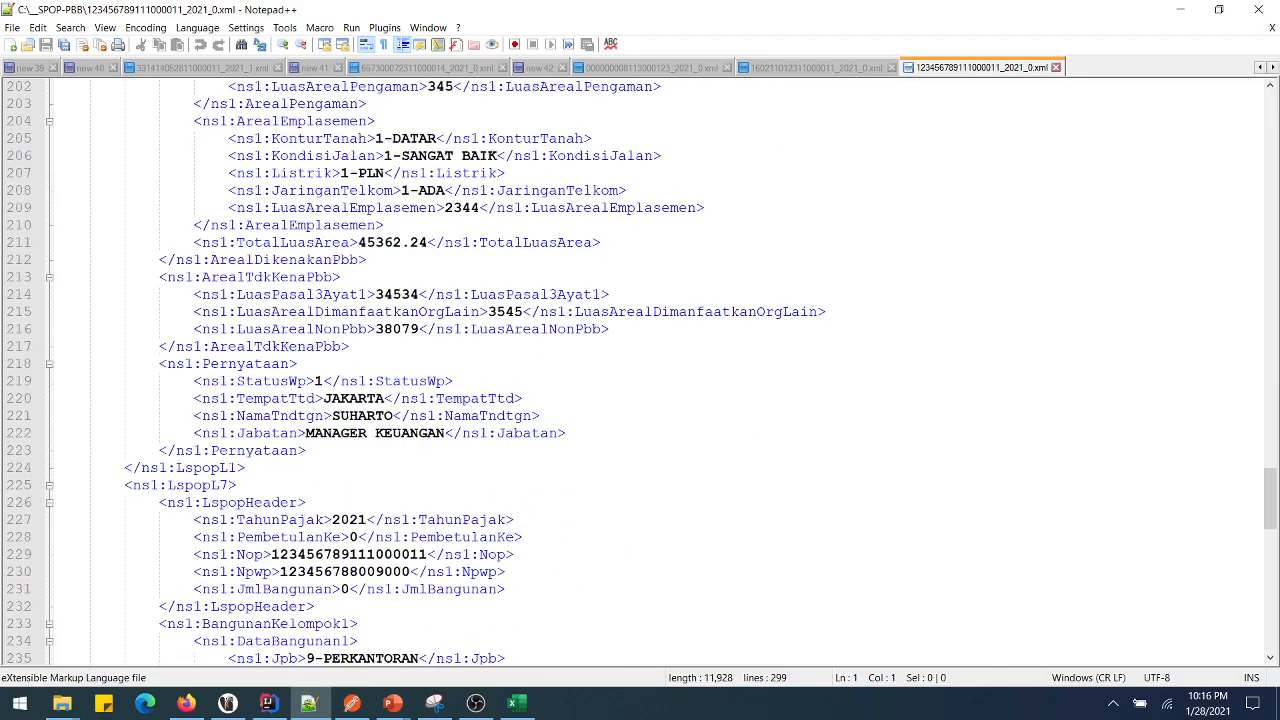
pyautogui.scroll(-17, 640, 370)
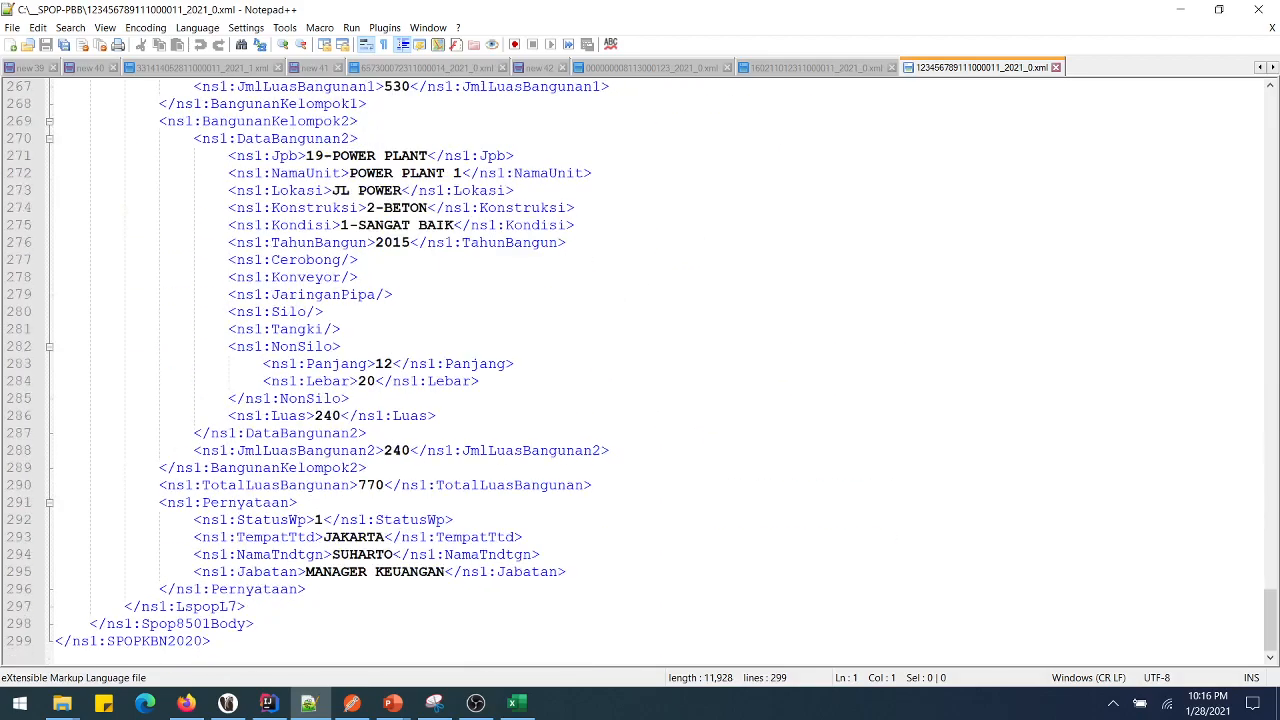
pyautogui.scroll(14, 640, 370)
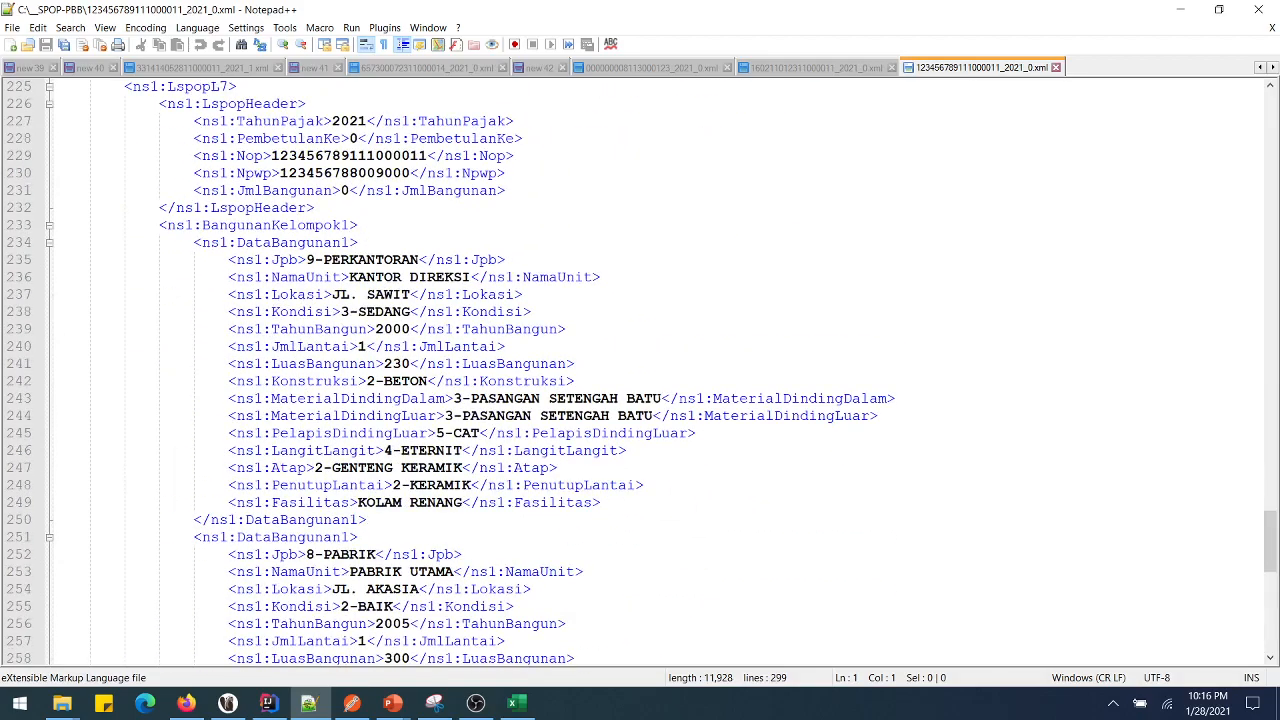
pyautogui.click(202, 243)
pyautogui.click(50, 243)
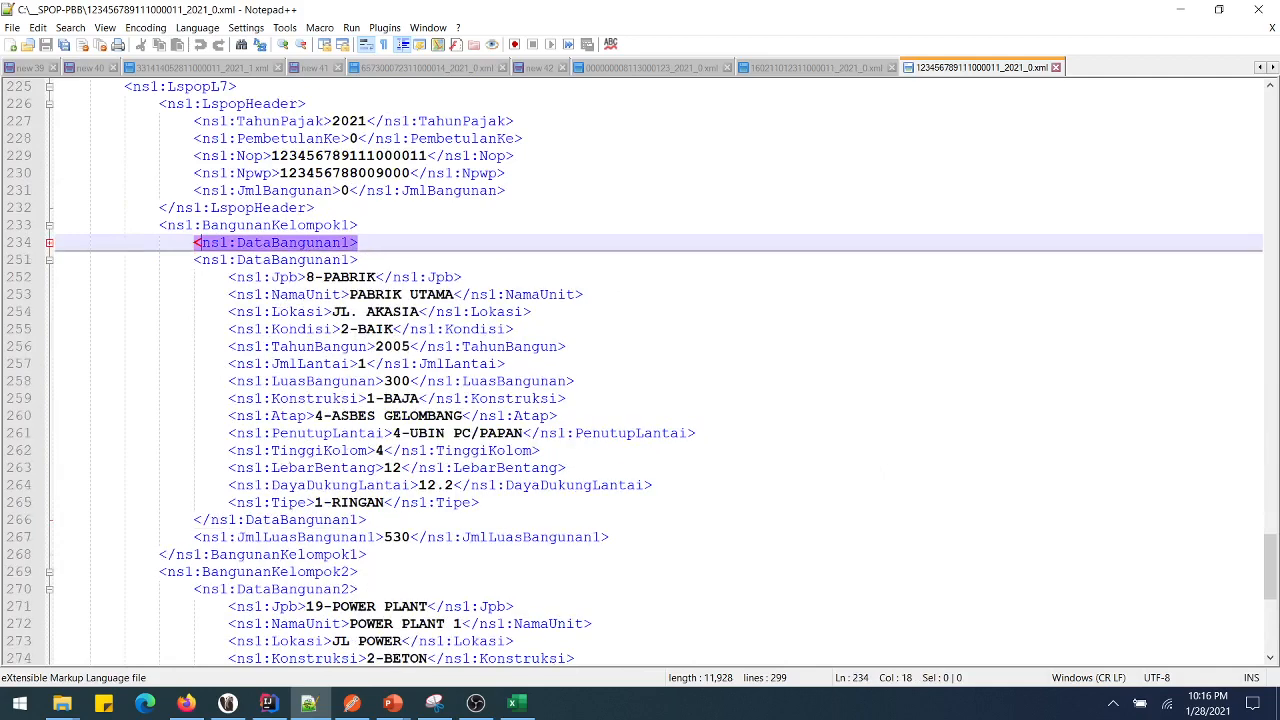
pyautogui.click(50, 260)
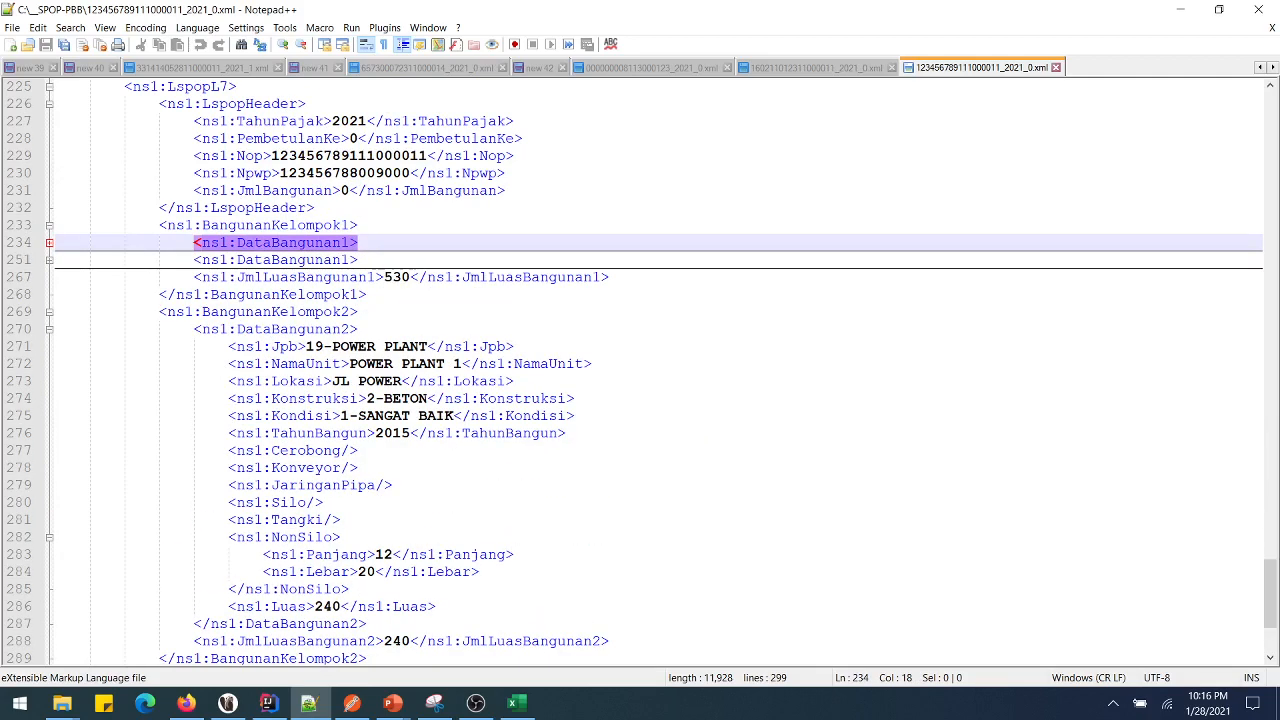
pyautogui.click(300, 260)
# - Collapse the DataBangunan2 power plant block at line 270 and return to the top
pyautogui.scroll(-3, 300, 103)
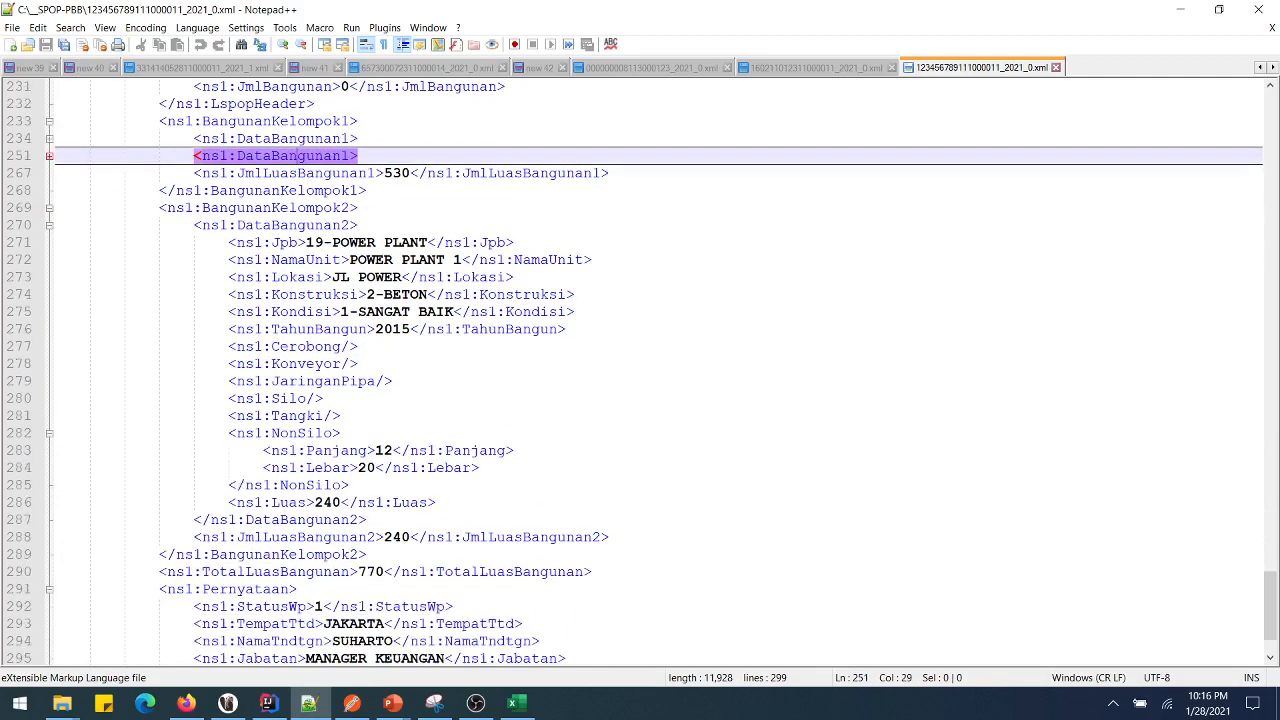
pyautogui.click(254, 173)
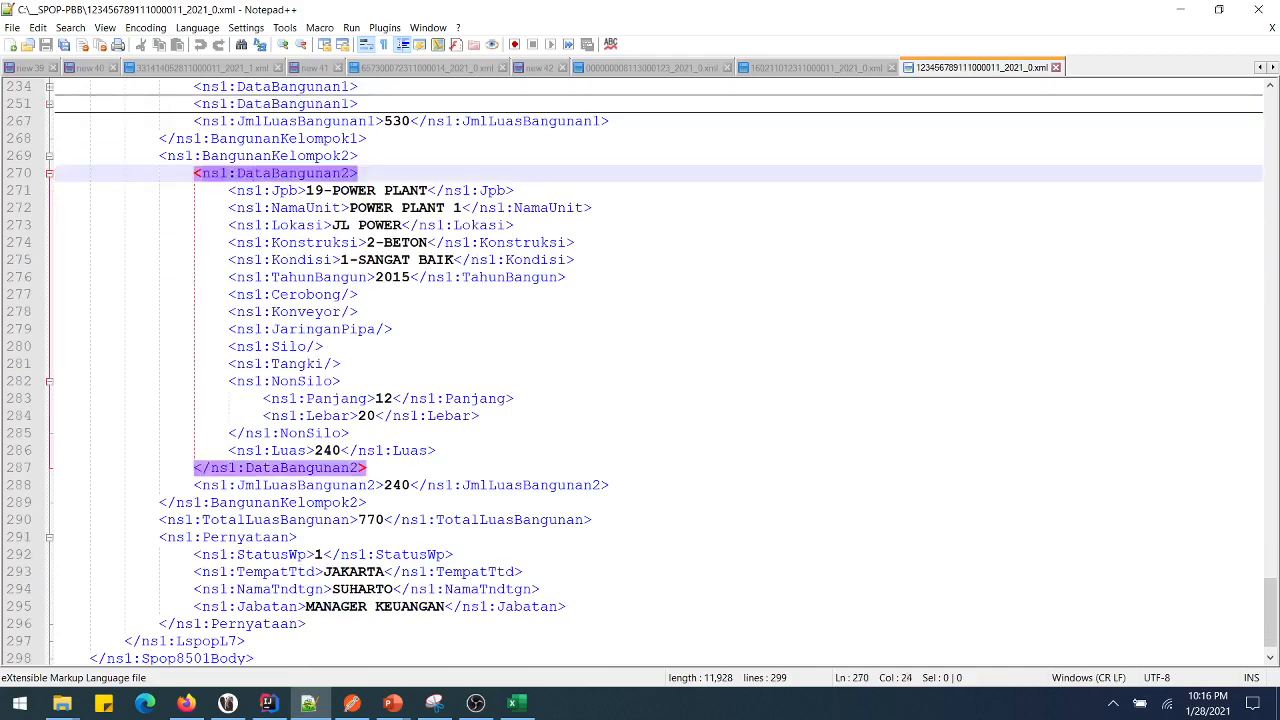
pyautogui.hotkey('ctrl', 'alt', 'f')
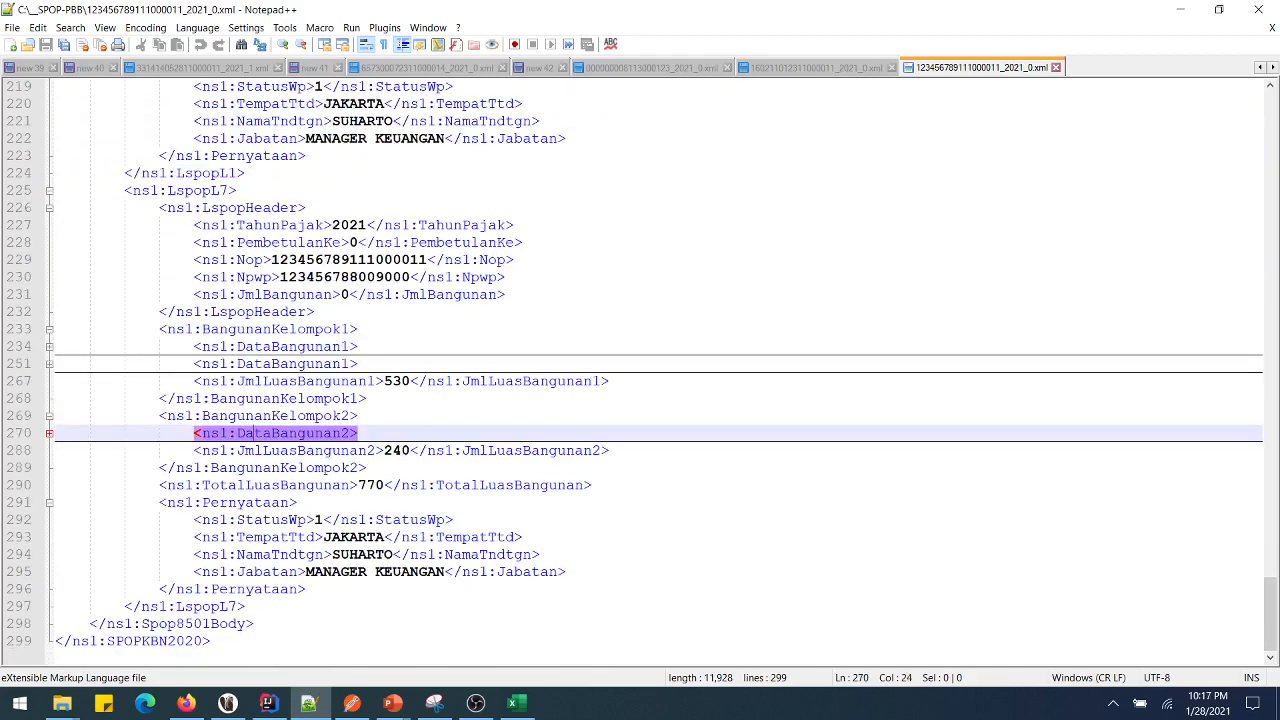
pyautogui.scroll(16, 640, 370)
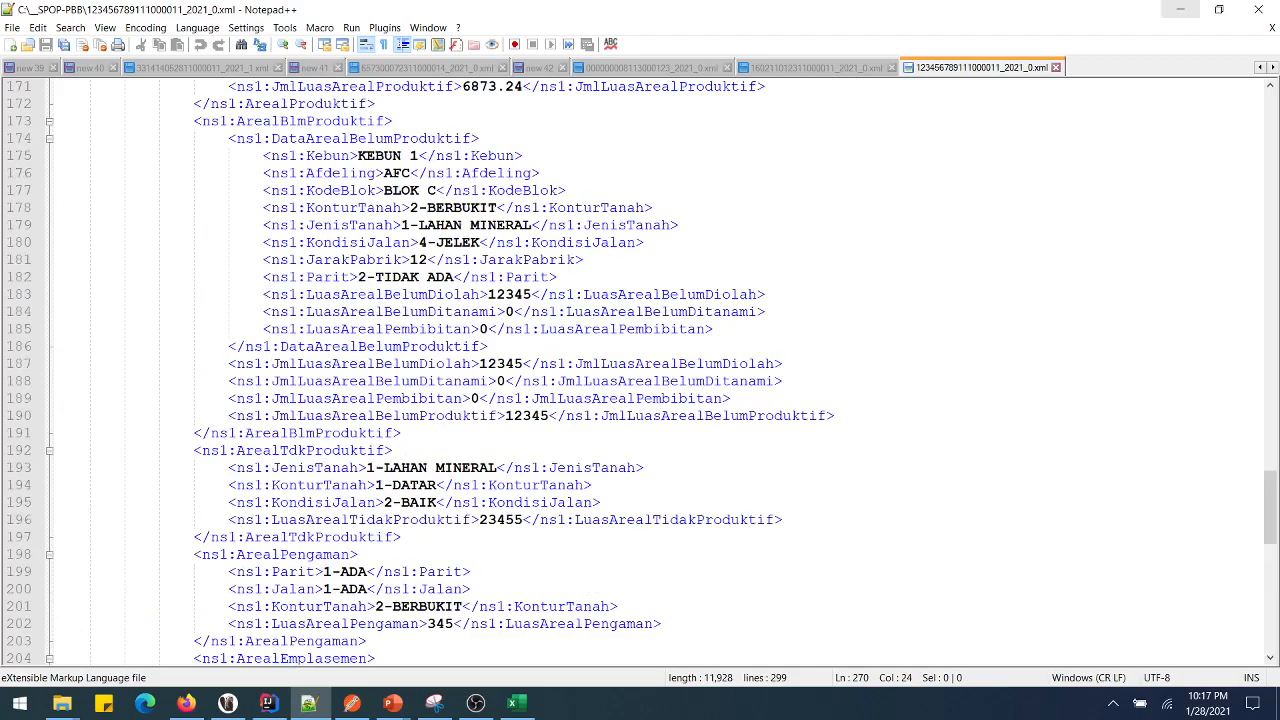
pyautogui.scroll(20, 640, 370)
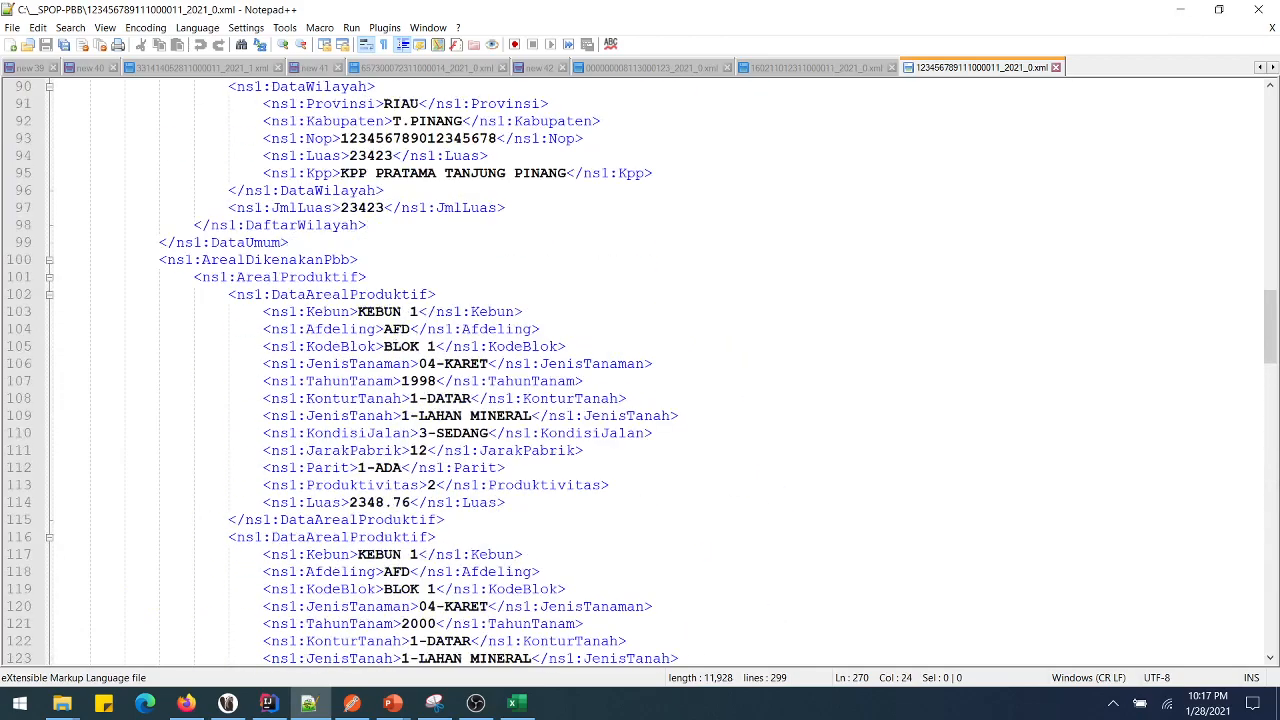
pyautogui.scroll(20, 640, 370)
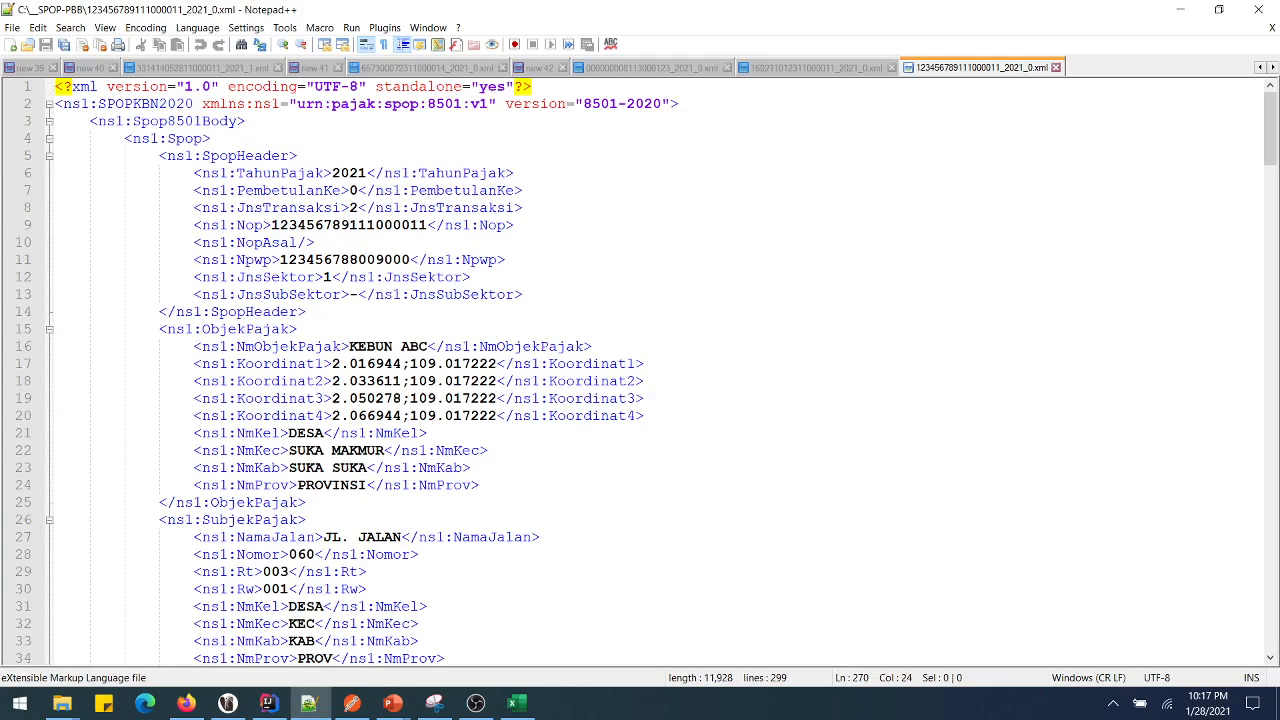